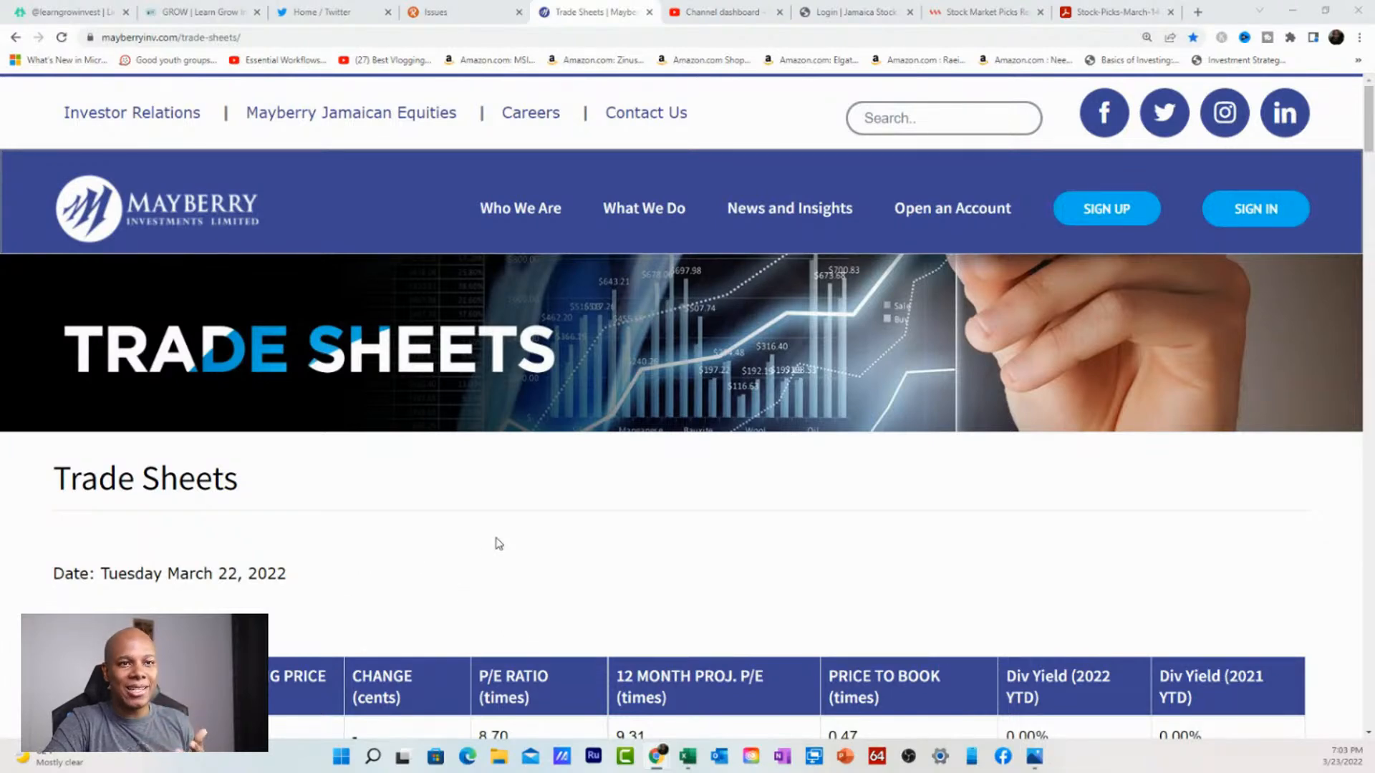
Step: Examine the date of the Mayberry trade sheet and the closing price listed for 138SL
scroll(614, 491, "down", 4)
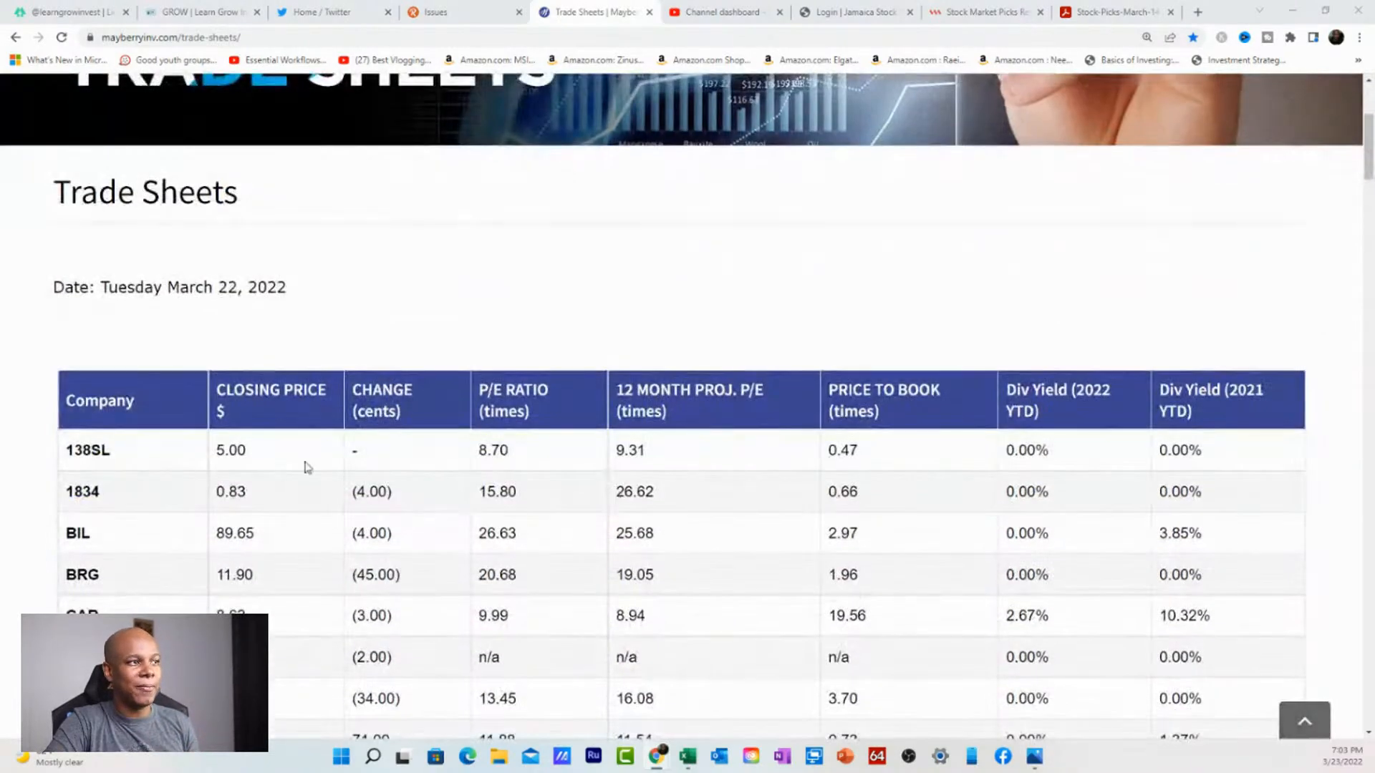
scroll(123, 405, "down", 2)
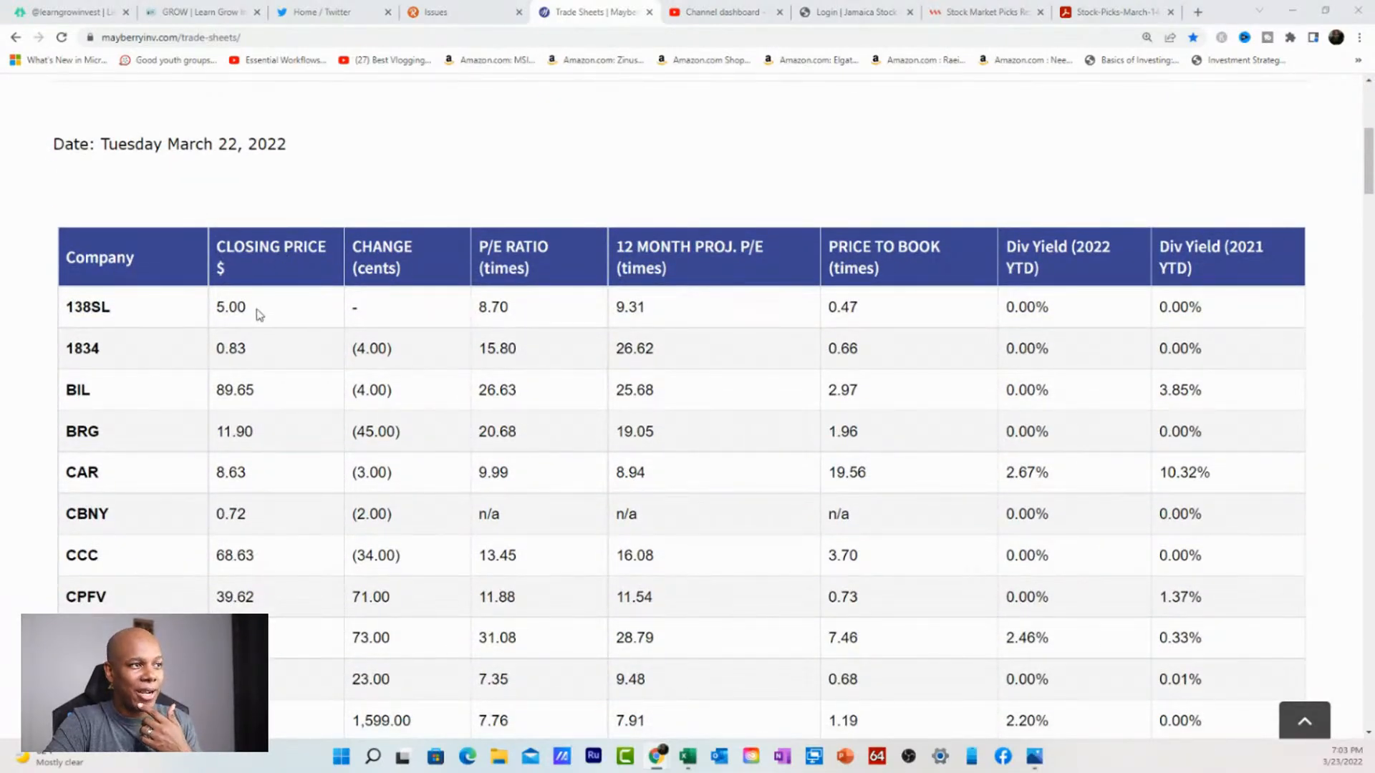
left_click_drag(249, 315, 215, 314)
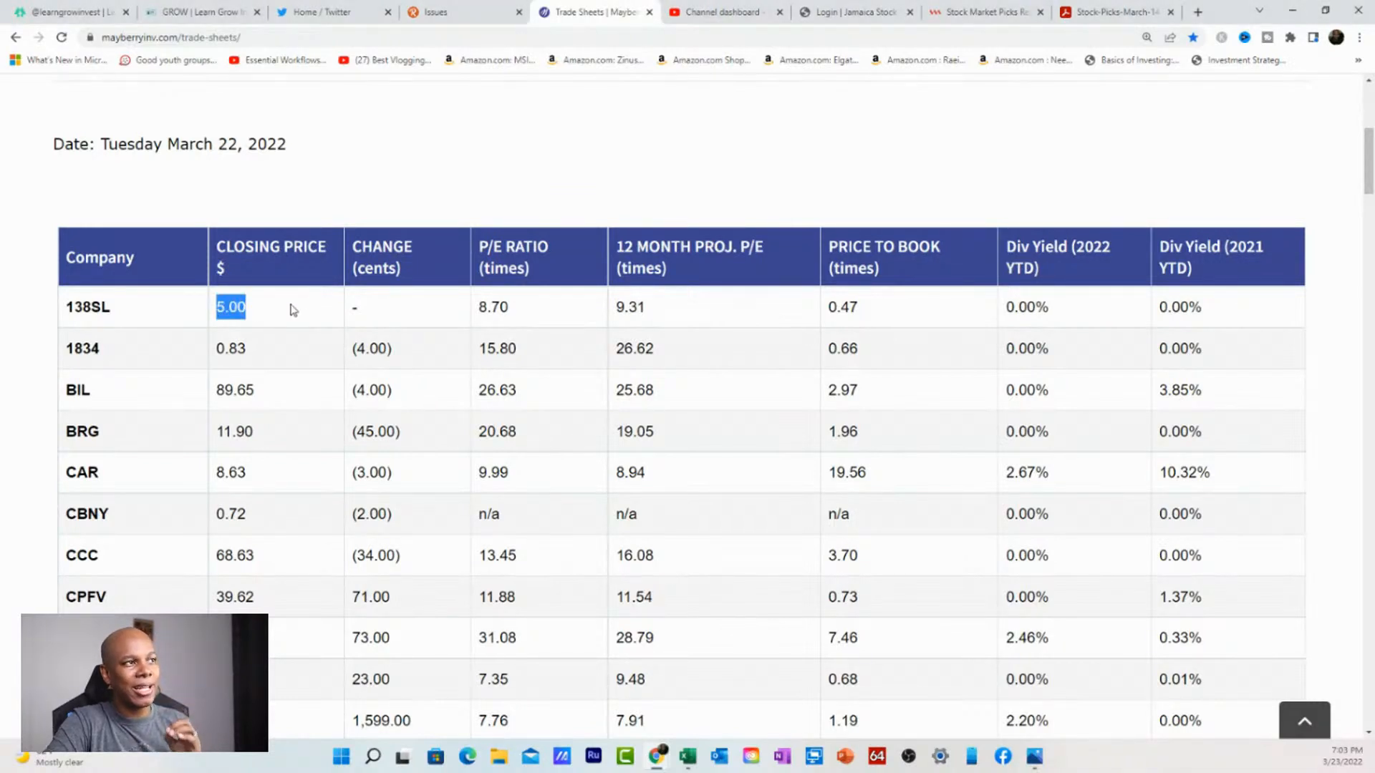
left_click_drag(287, 145, 103, 158)
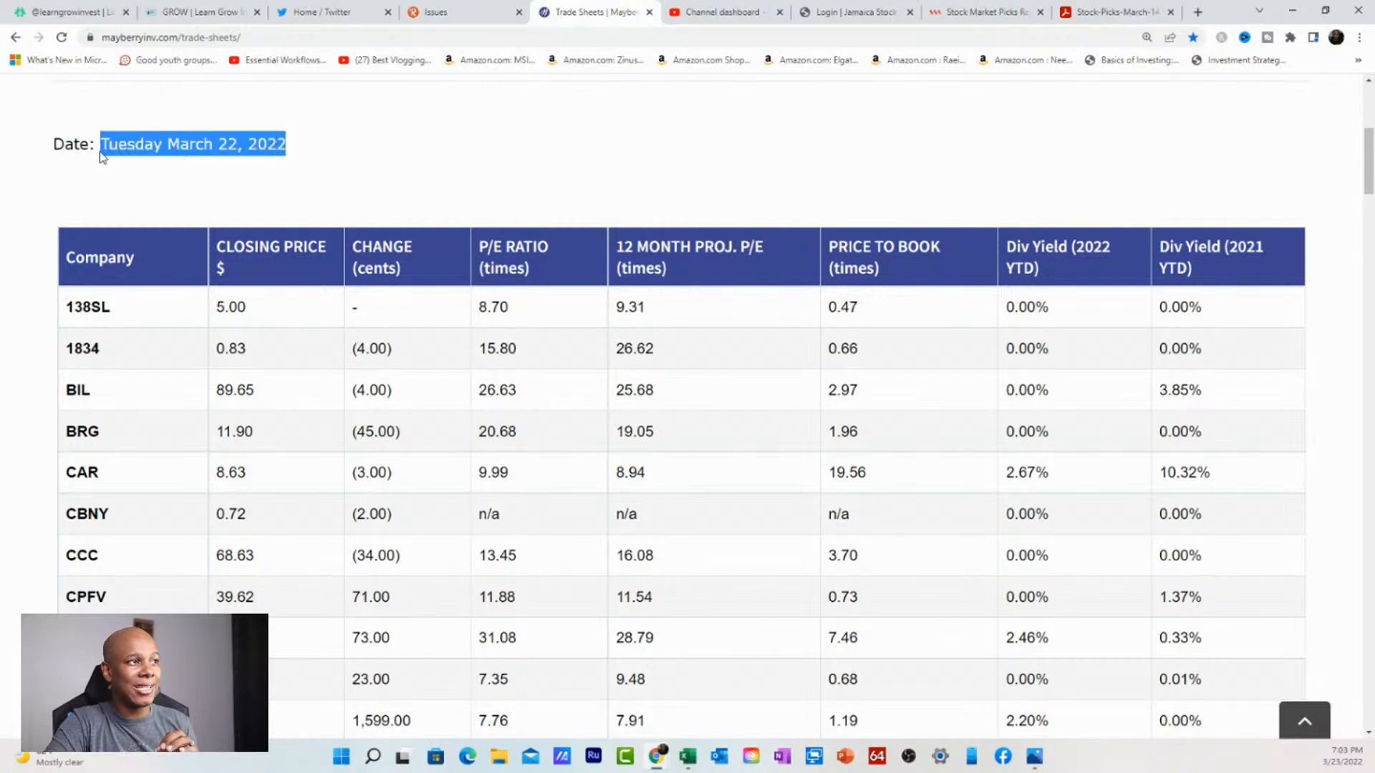
left_click(231, 163)
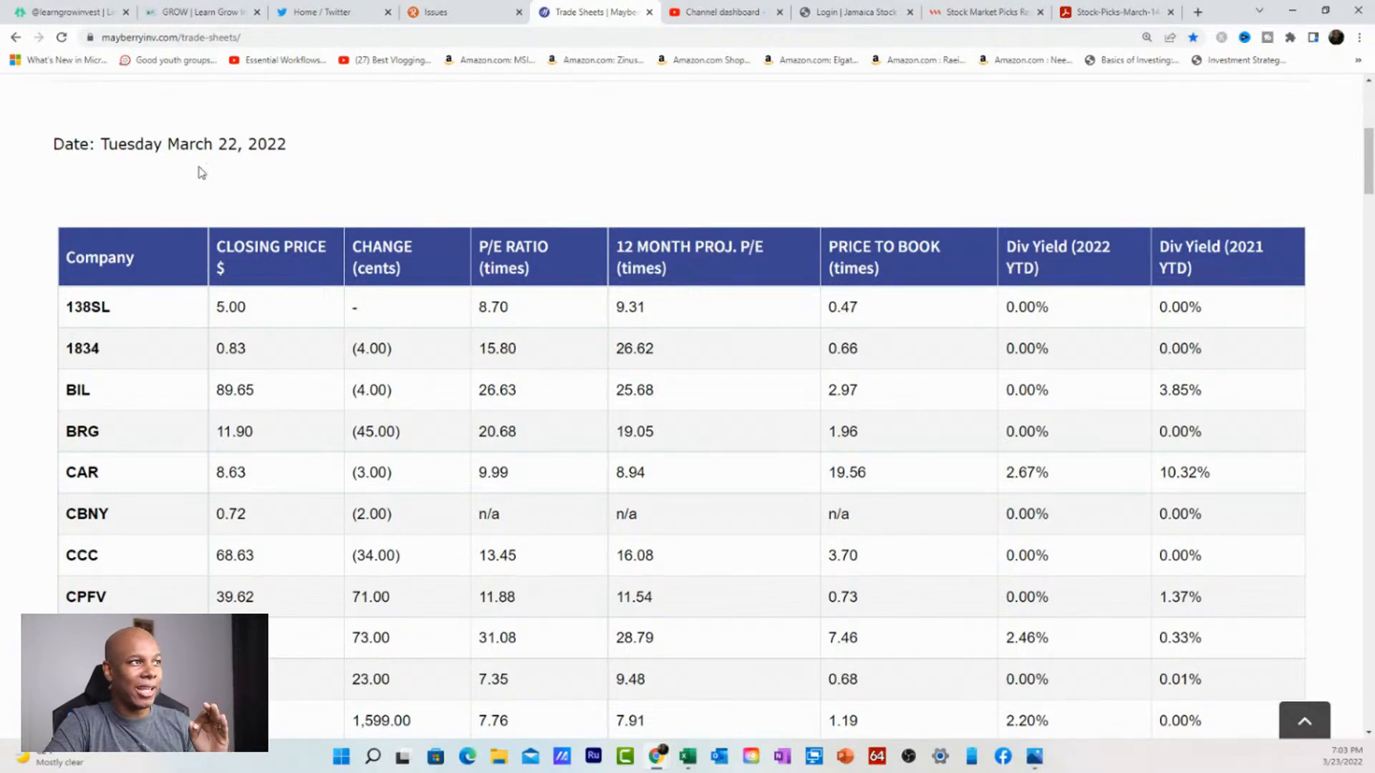
Step: Reload the Trade Sheets page and check the date of the refreshed sheet
left_click(61, 38)
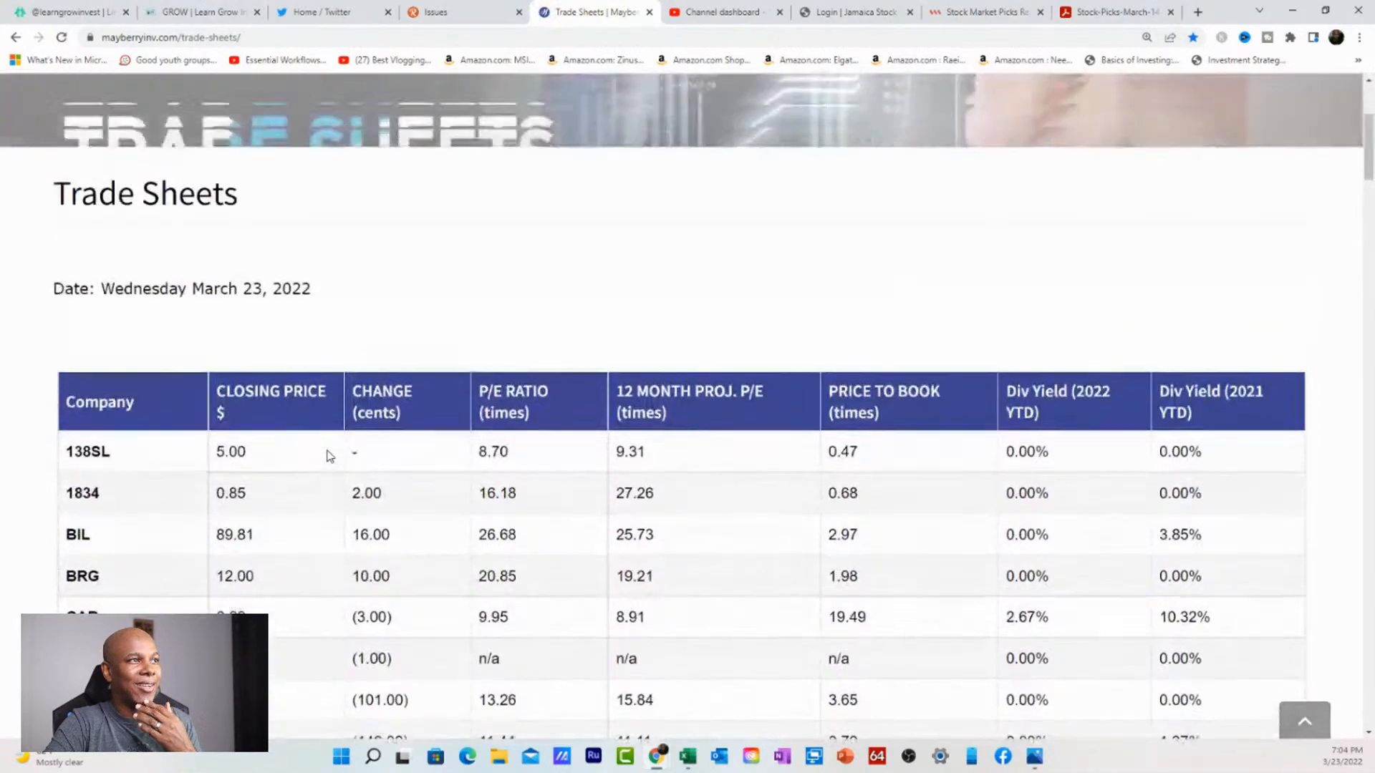
left_click_drag(315, 289, 193, 288)
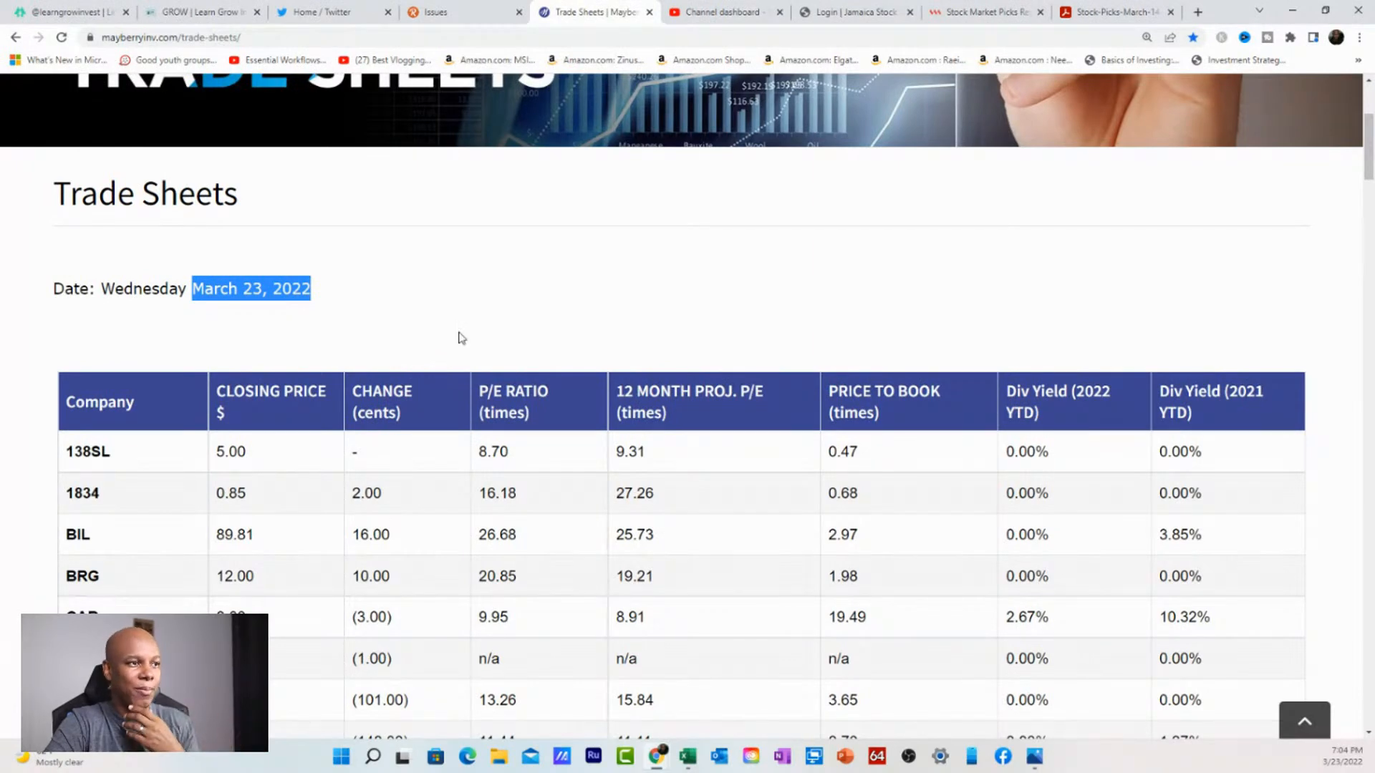
scroll(436, 475, "down", 1)
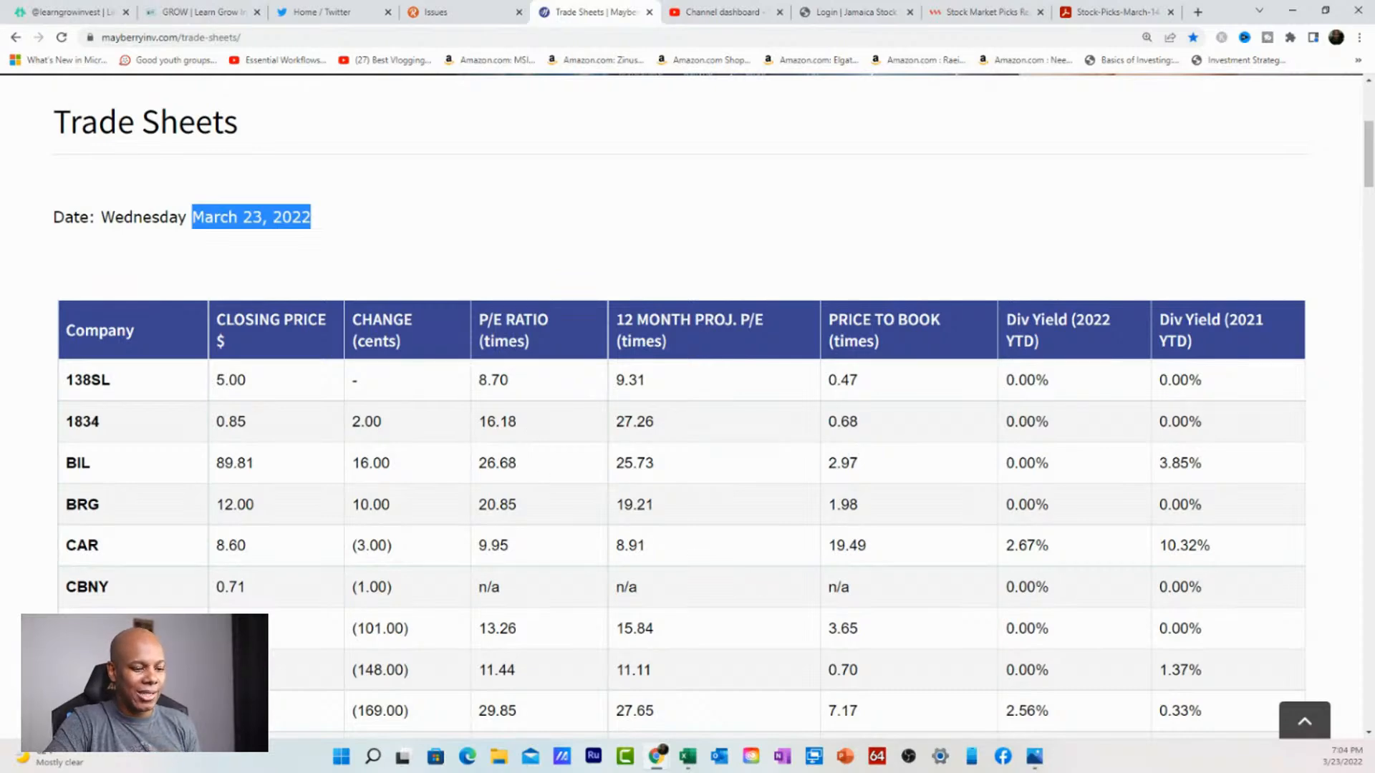
Step: Zoom the blank Excel workbook to 160%, and copy the web address of the Trade Sheets page from Chrome
left_click(687, 756)
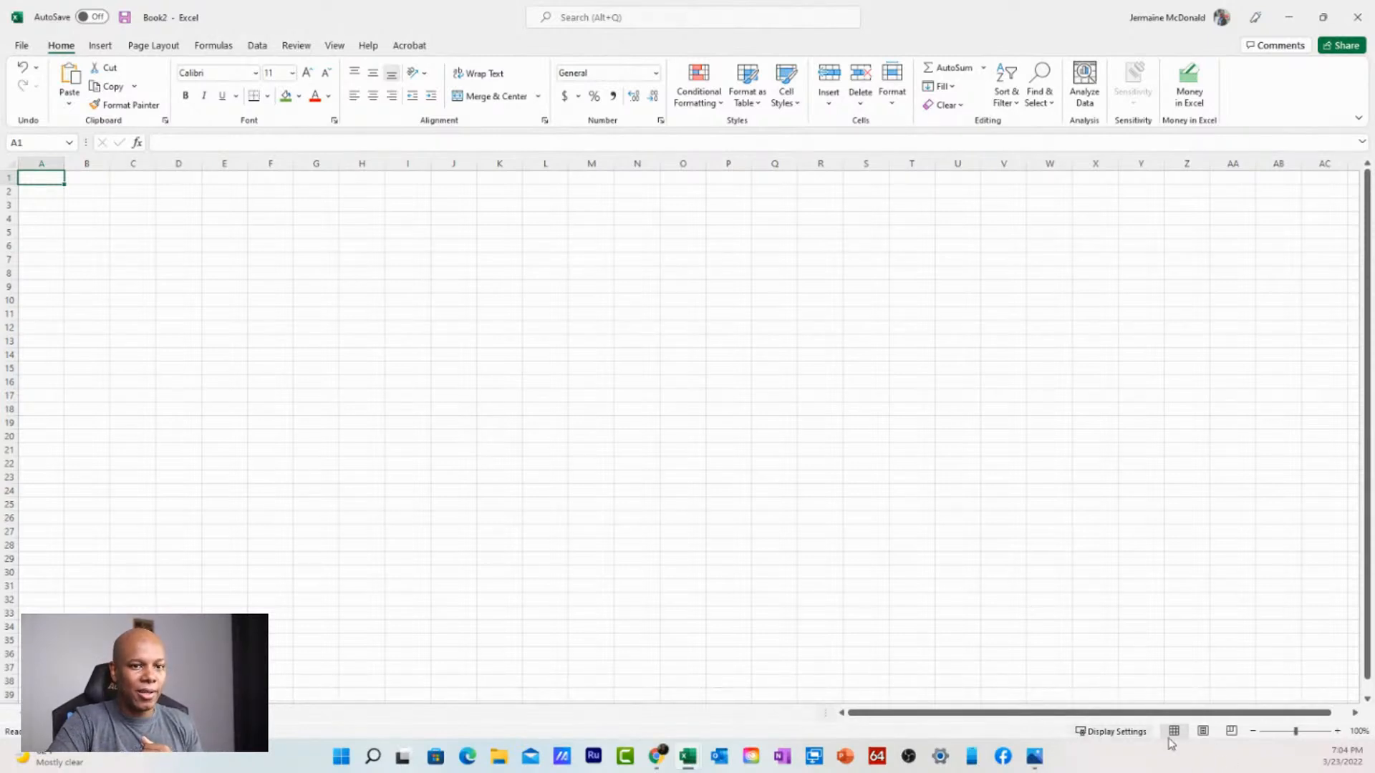
left_click(1303, 730)
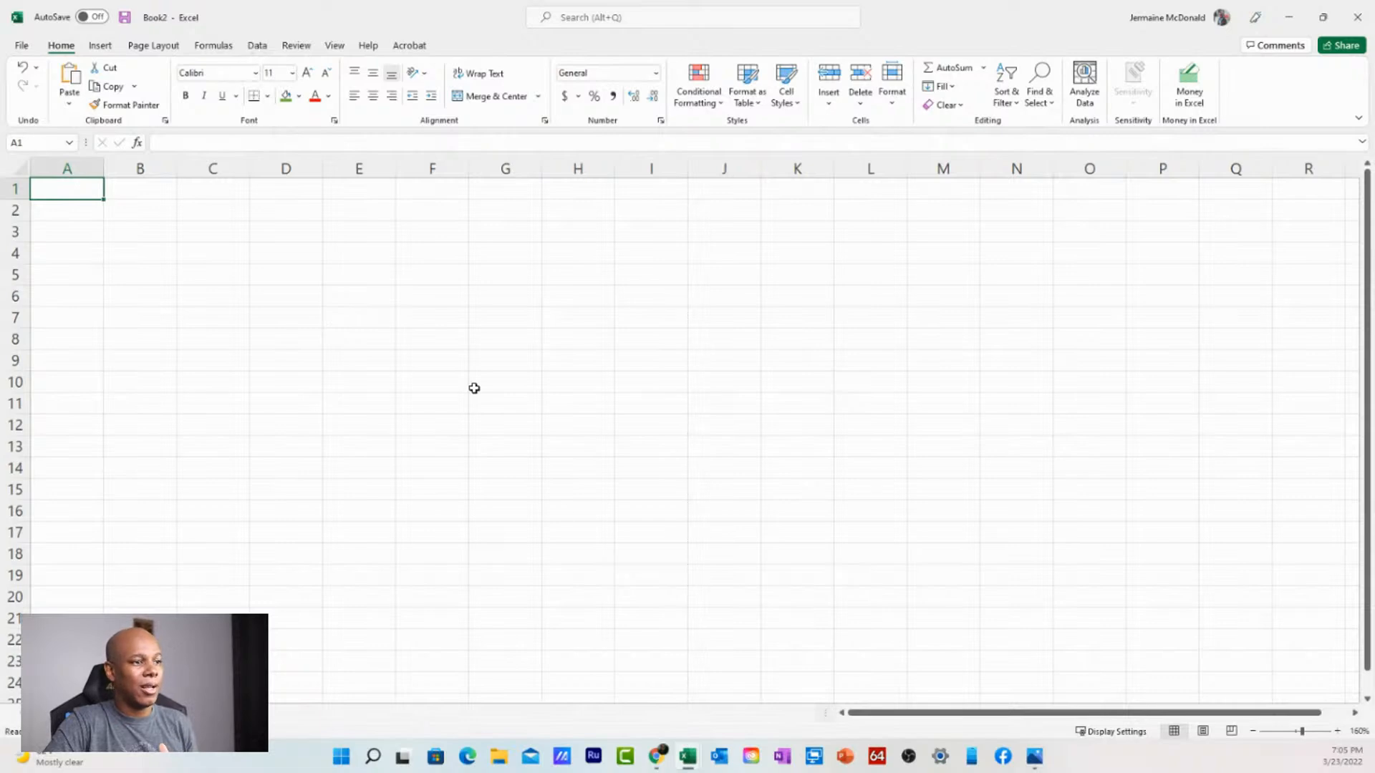
left_click(656, 756)
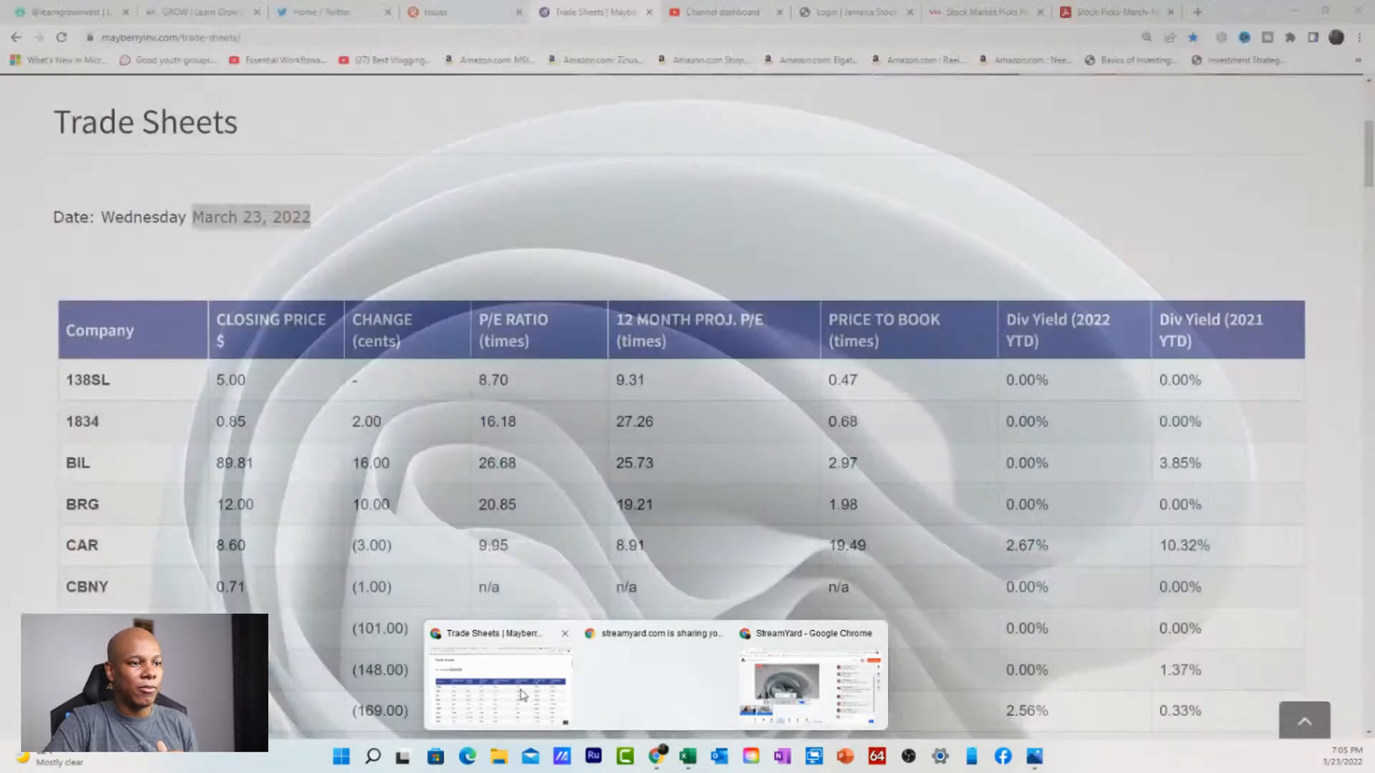
left_click(522, 693)
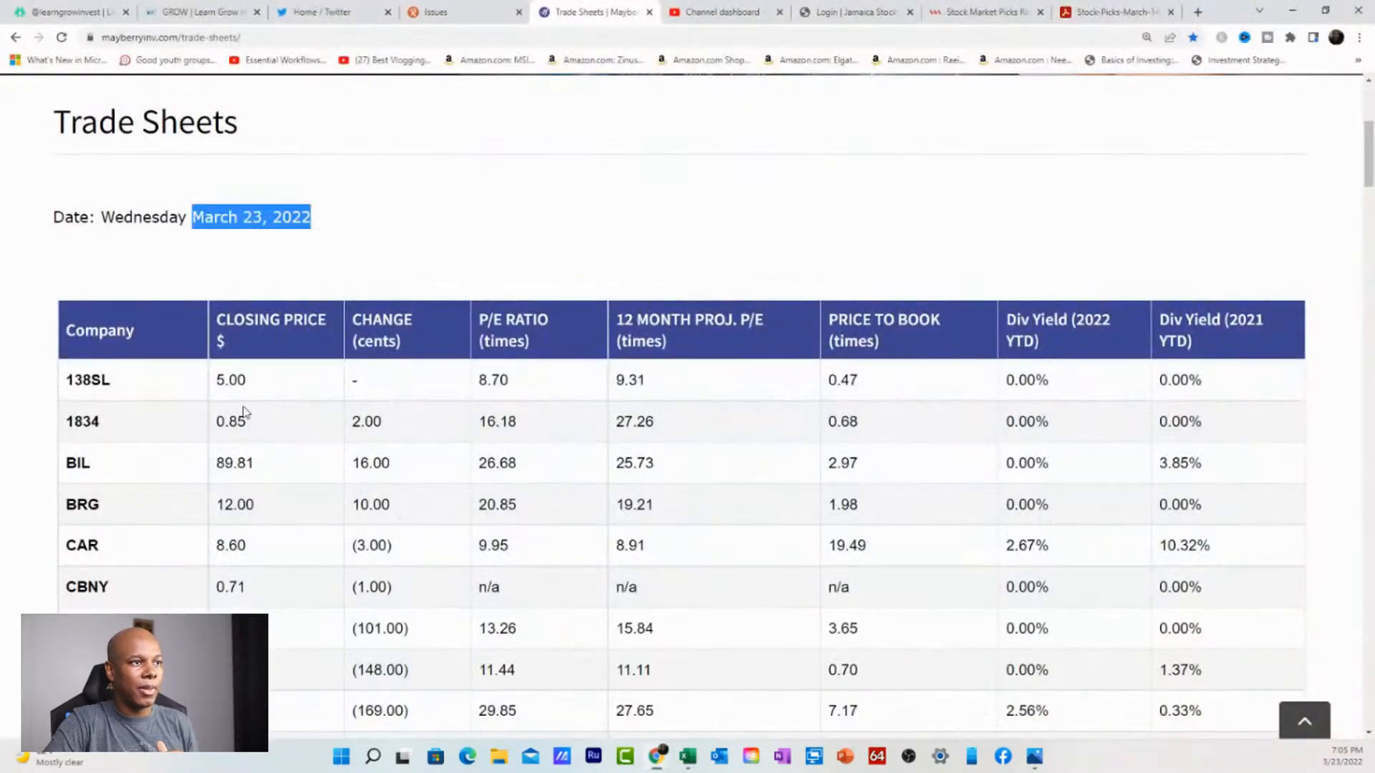
left_click(199, 37)
right_click(198, 37)
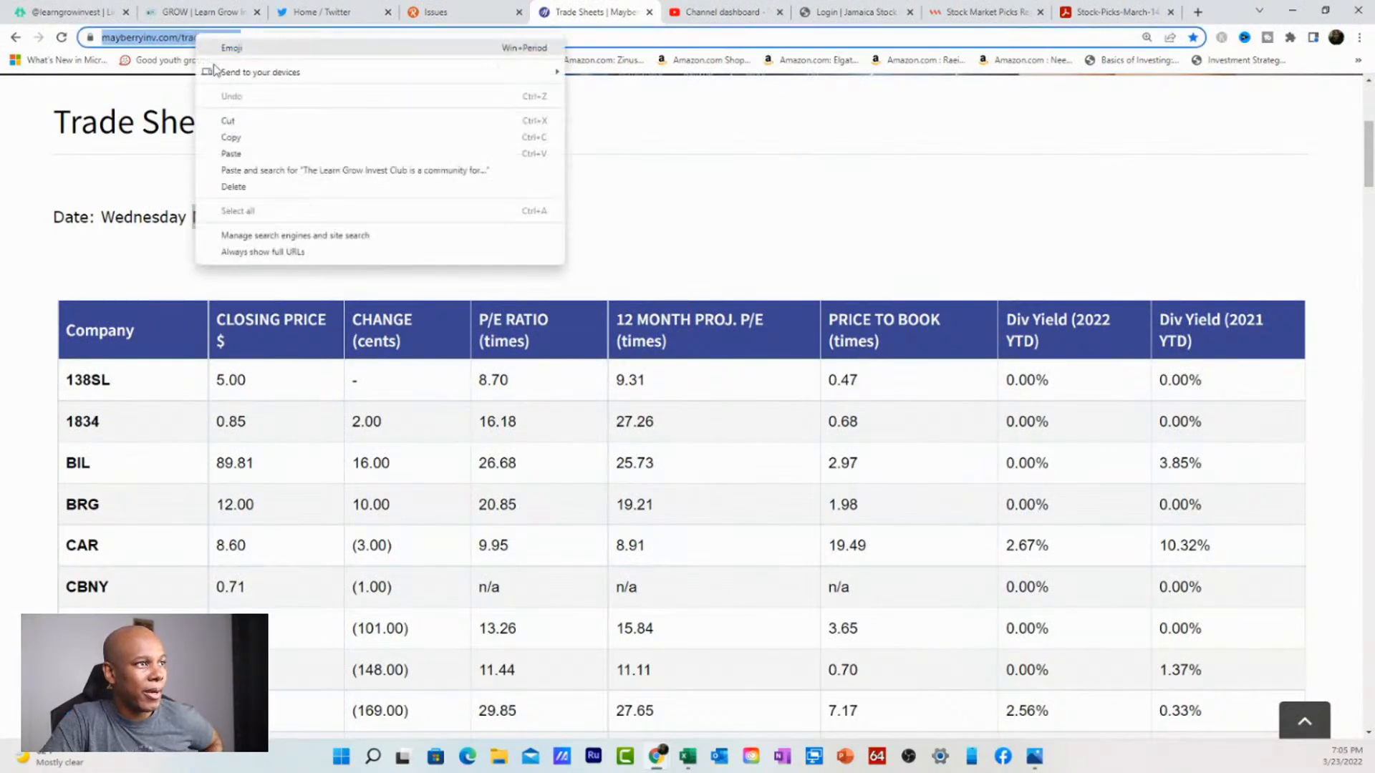
left_click(231, 137)
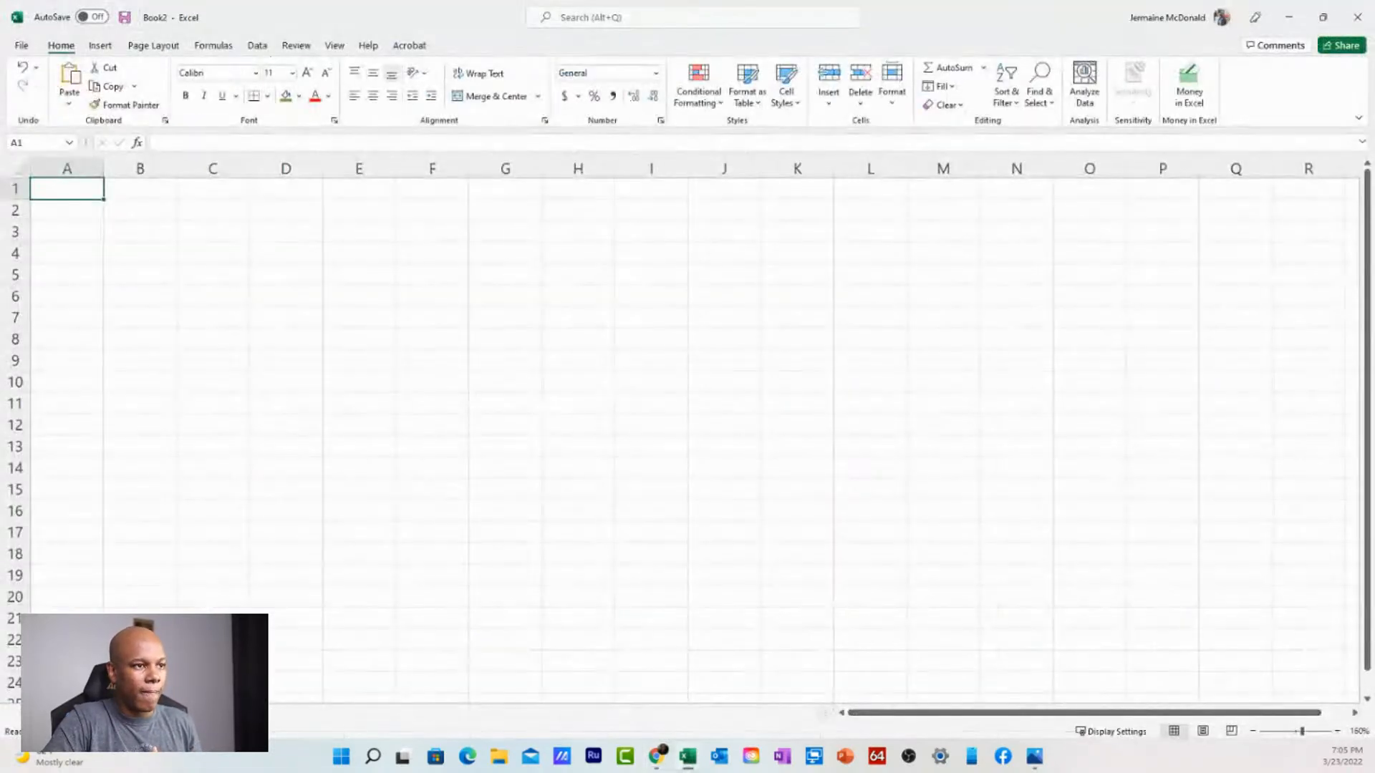
Step: Start a web data import in the blank Excel workbook using the copied Trade Sheets address as the URL
left_click(262, 47)
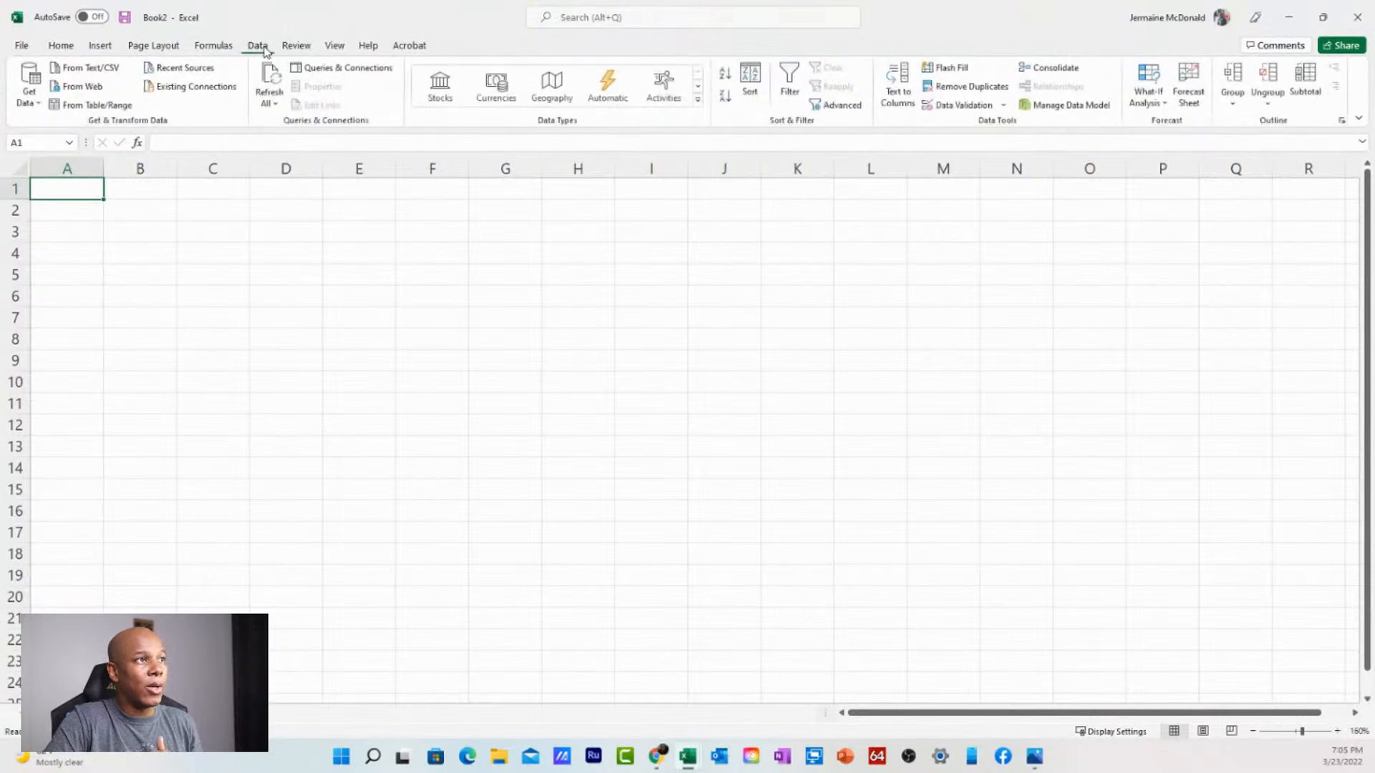
left_click(93, 94)
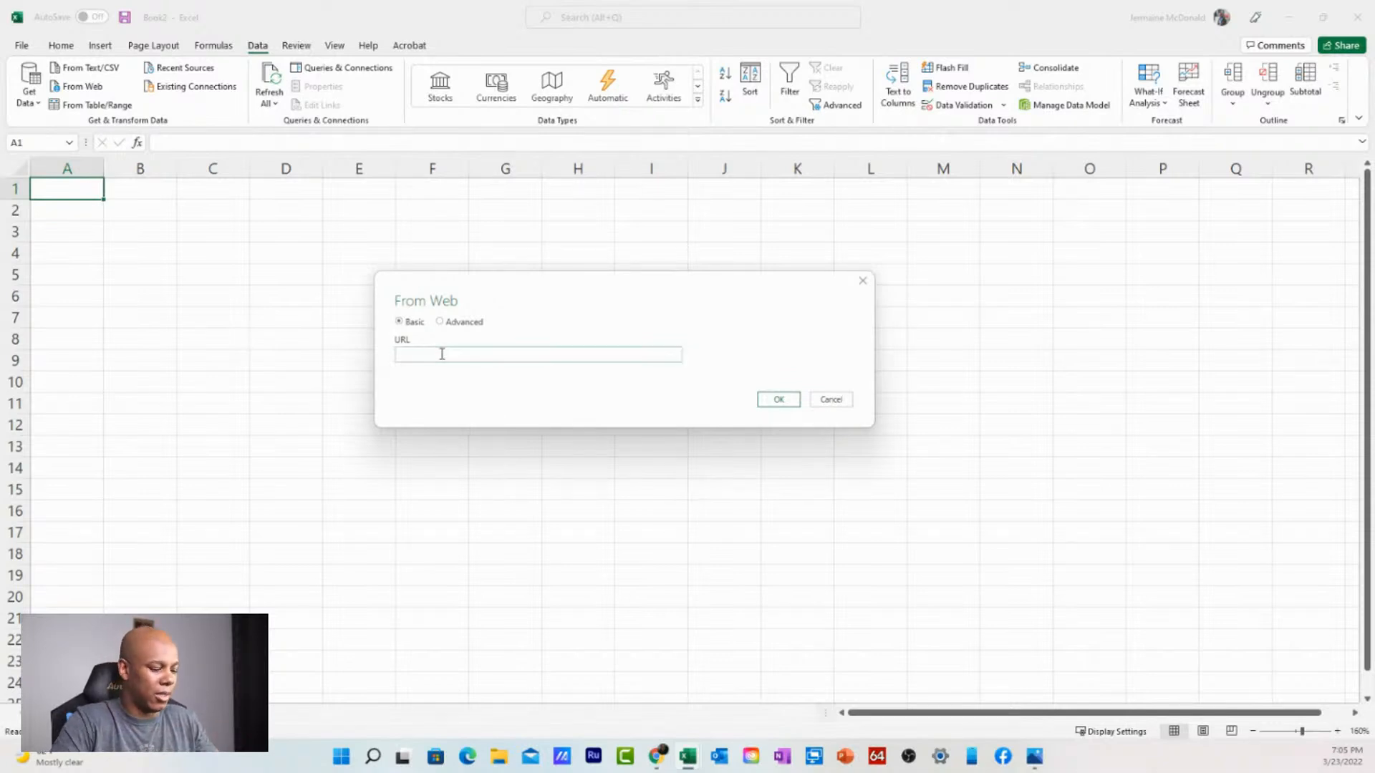
key("ctrl+v")
left_click(779, 403)
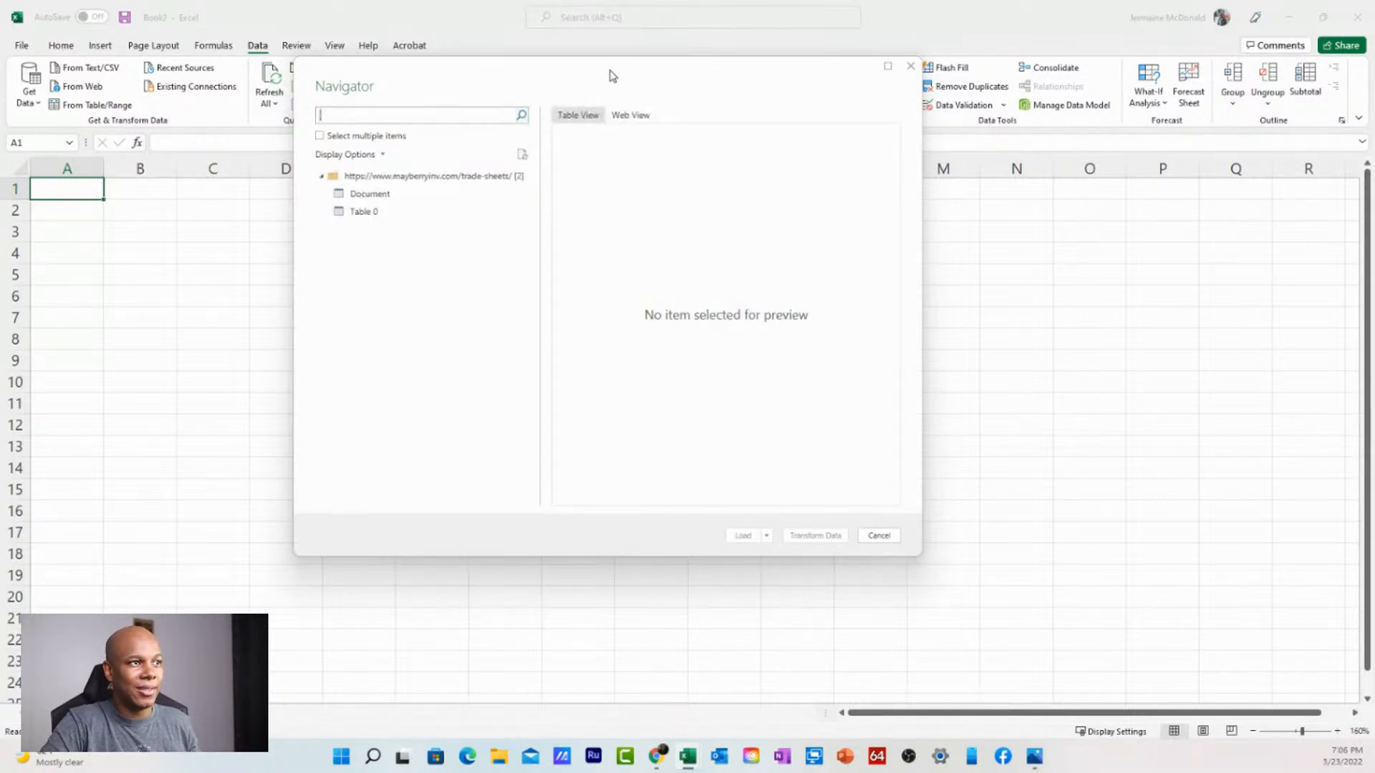
Step: Compare the previews of Document and Table 0, and open Table 0 for transformation in Power Query
left_click(361, 194)
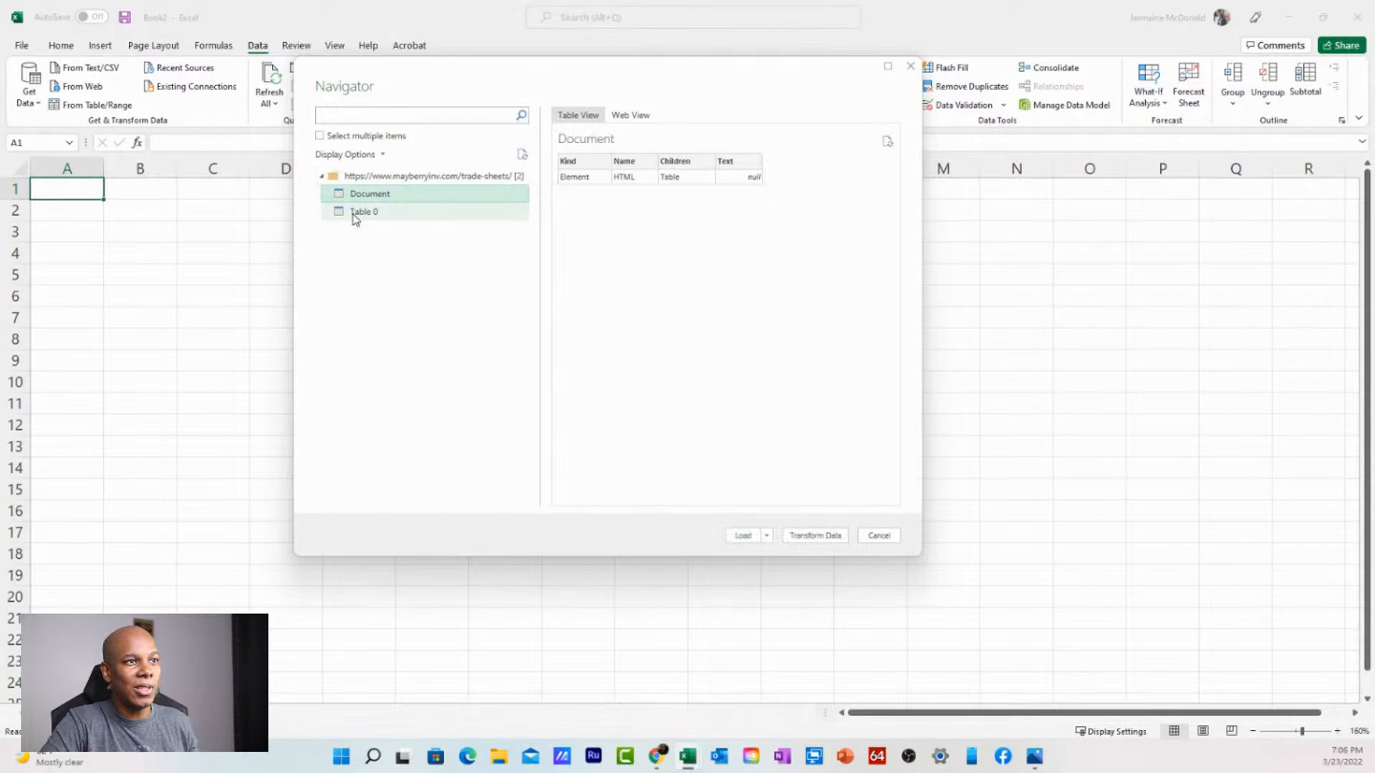
left_click(355, 215)
left_click(373, 197)
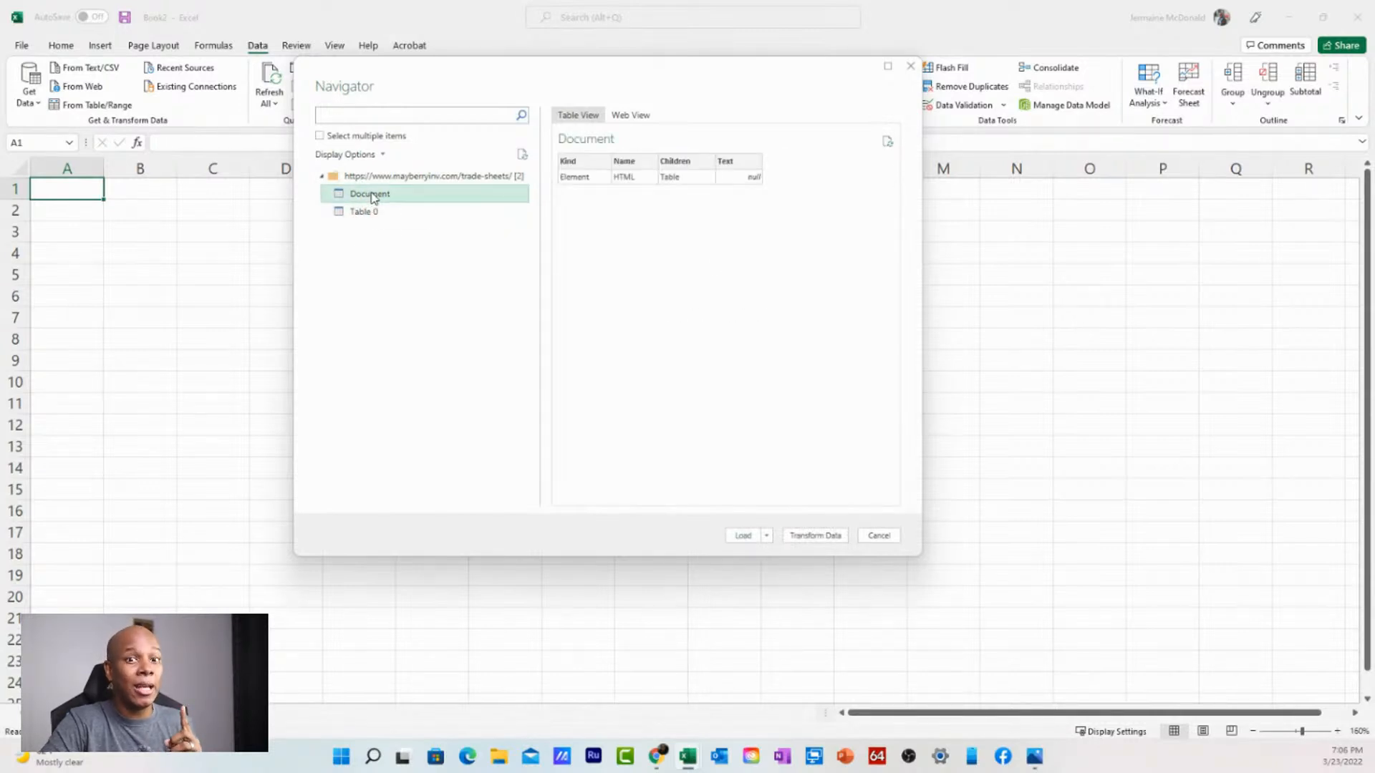
left_click(383, 215)
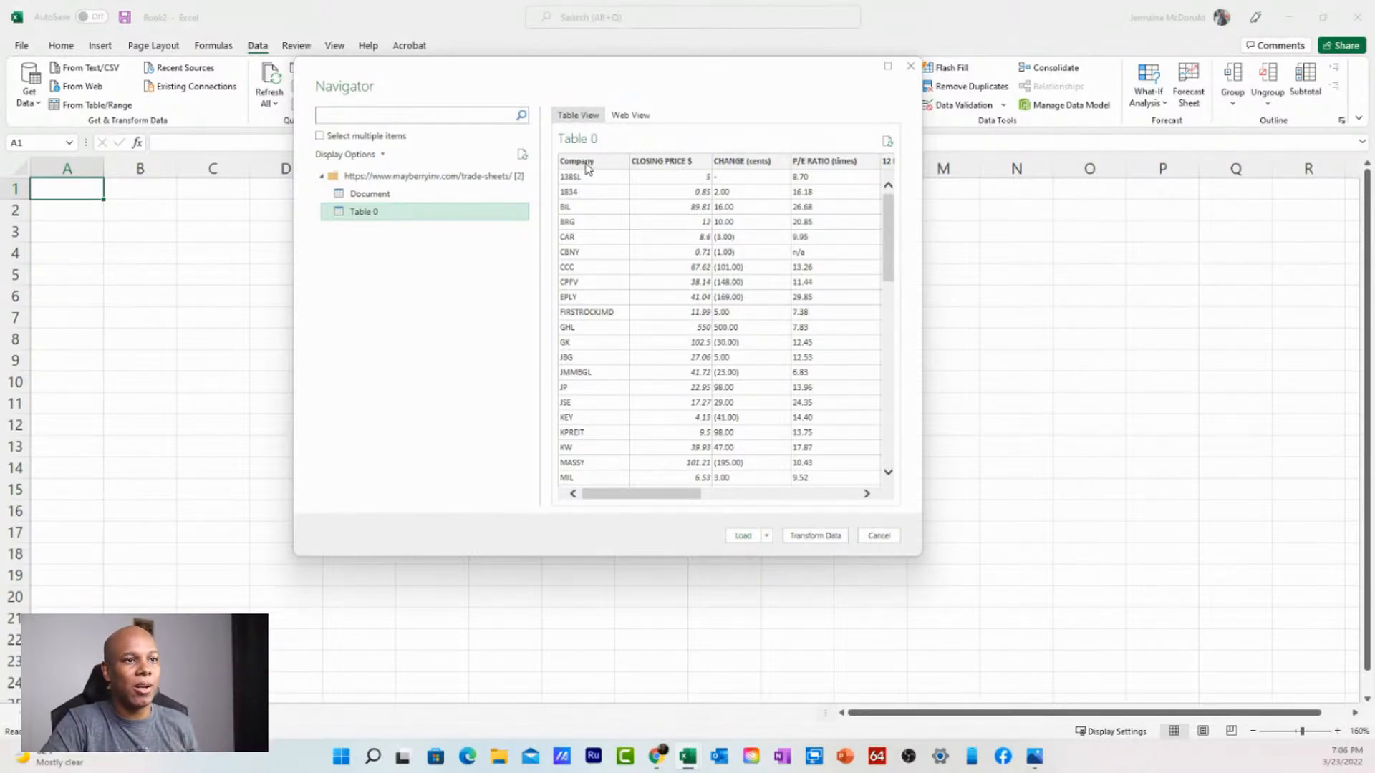
left_click(809, 539)
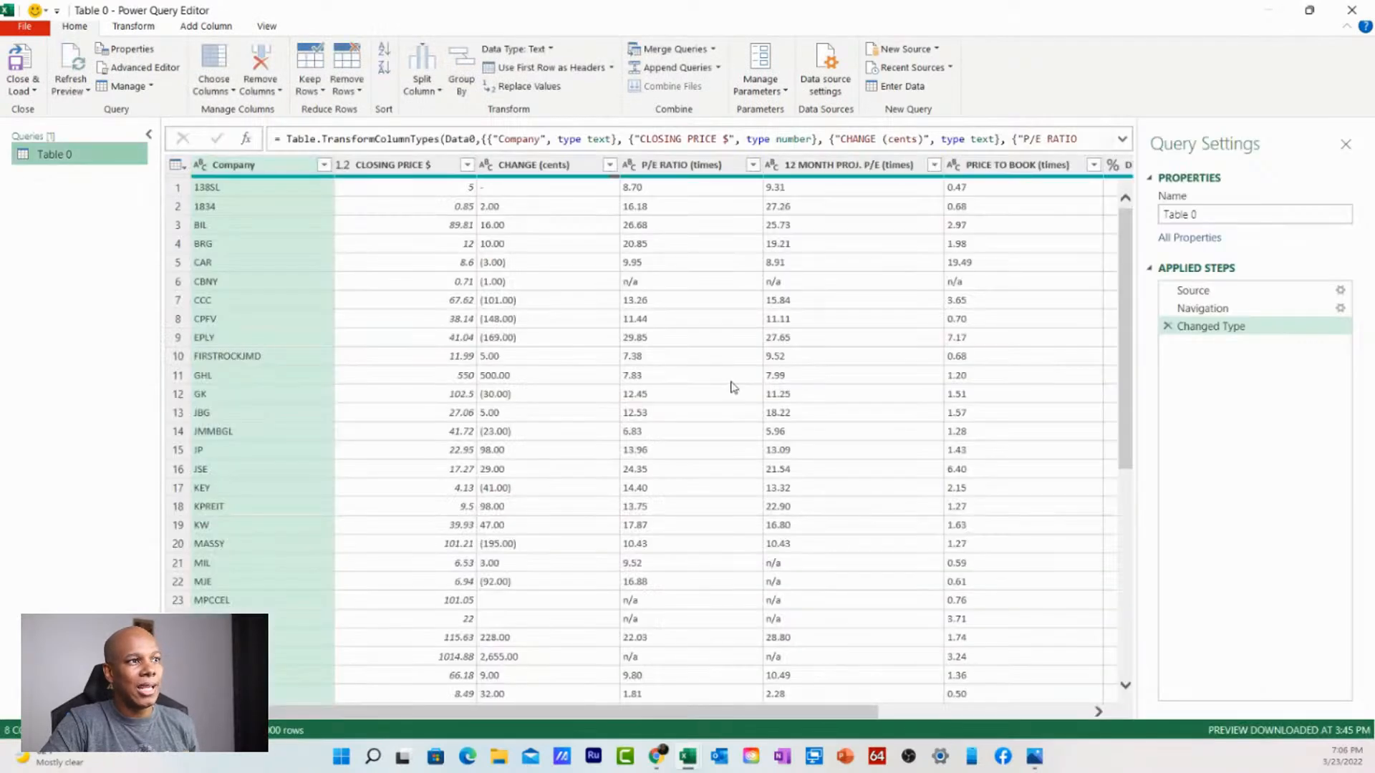
Step: Remove the CHANGE (cents) and 12 MONTH PROJ. P/E (times) columns from the Table 0 query
left_click(564, 170)
right_click(564, 172)
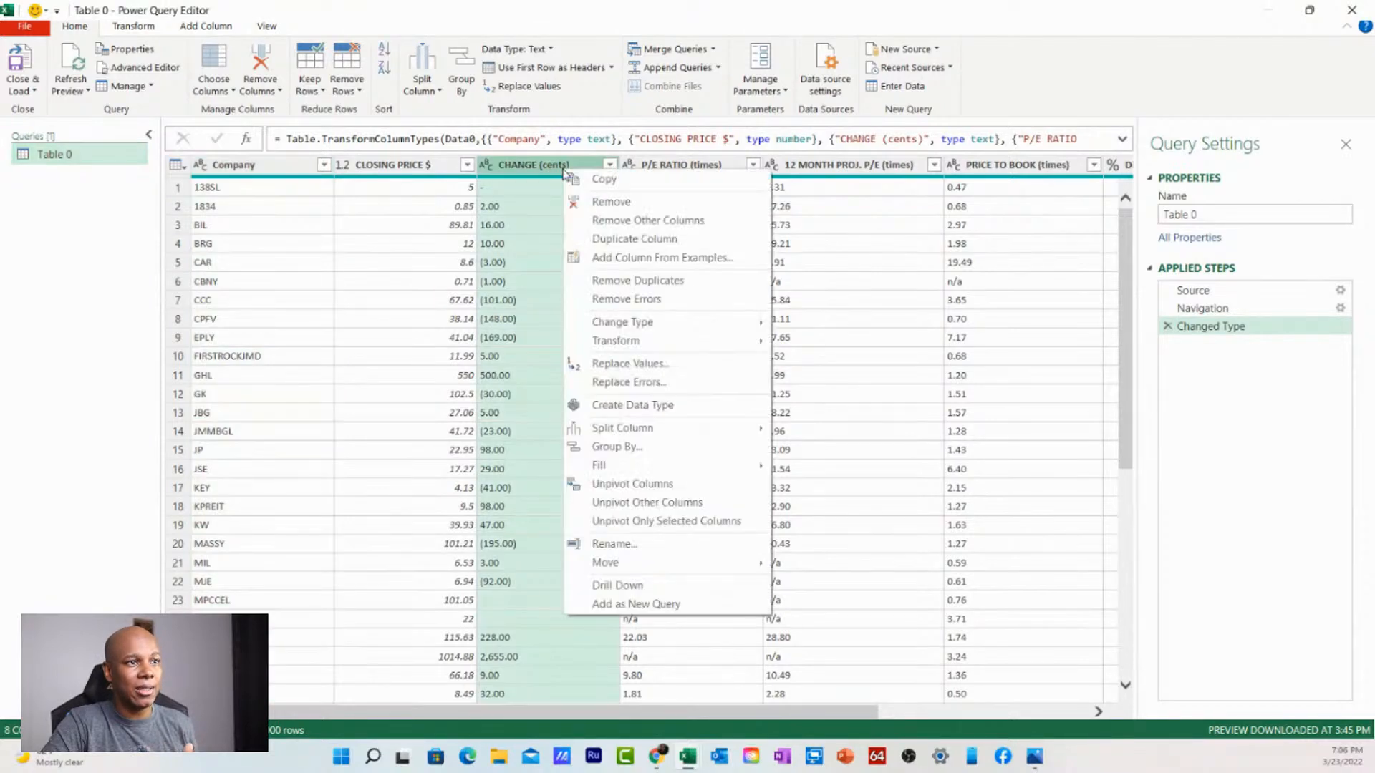
left_click(598, 203)
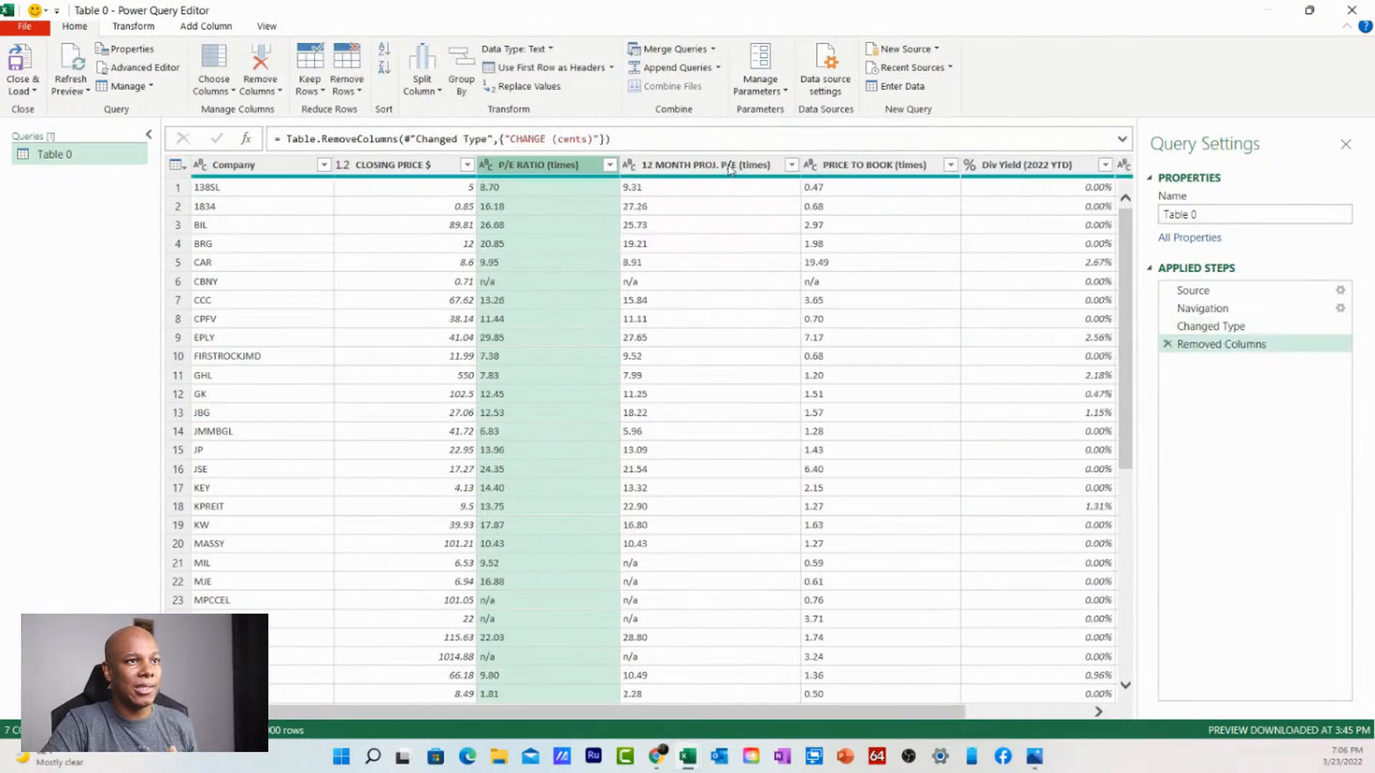
left_click(729, 169)
right_click(728, 169)
left_click(768, 199)
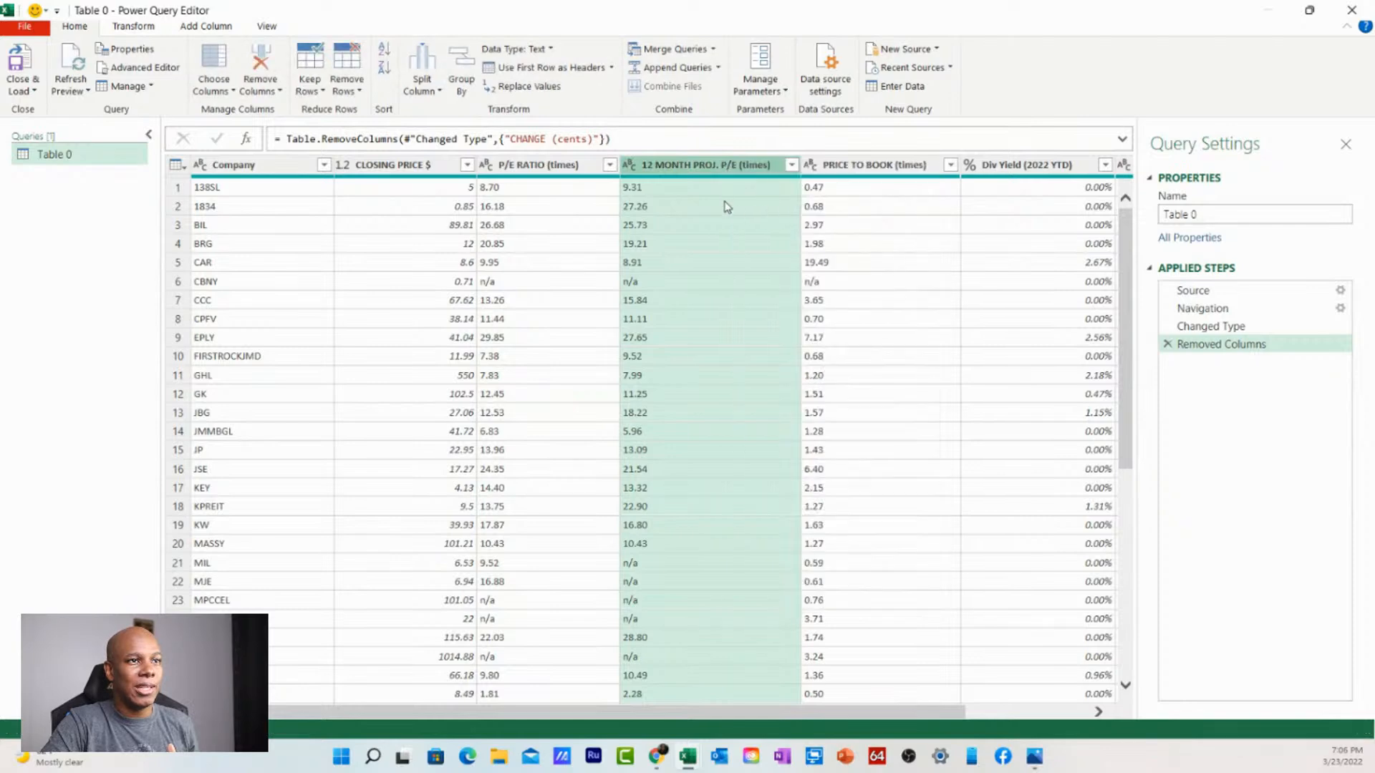
left_click(712, 170)
right_click(711, 170)
left_click(754, 204)
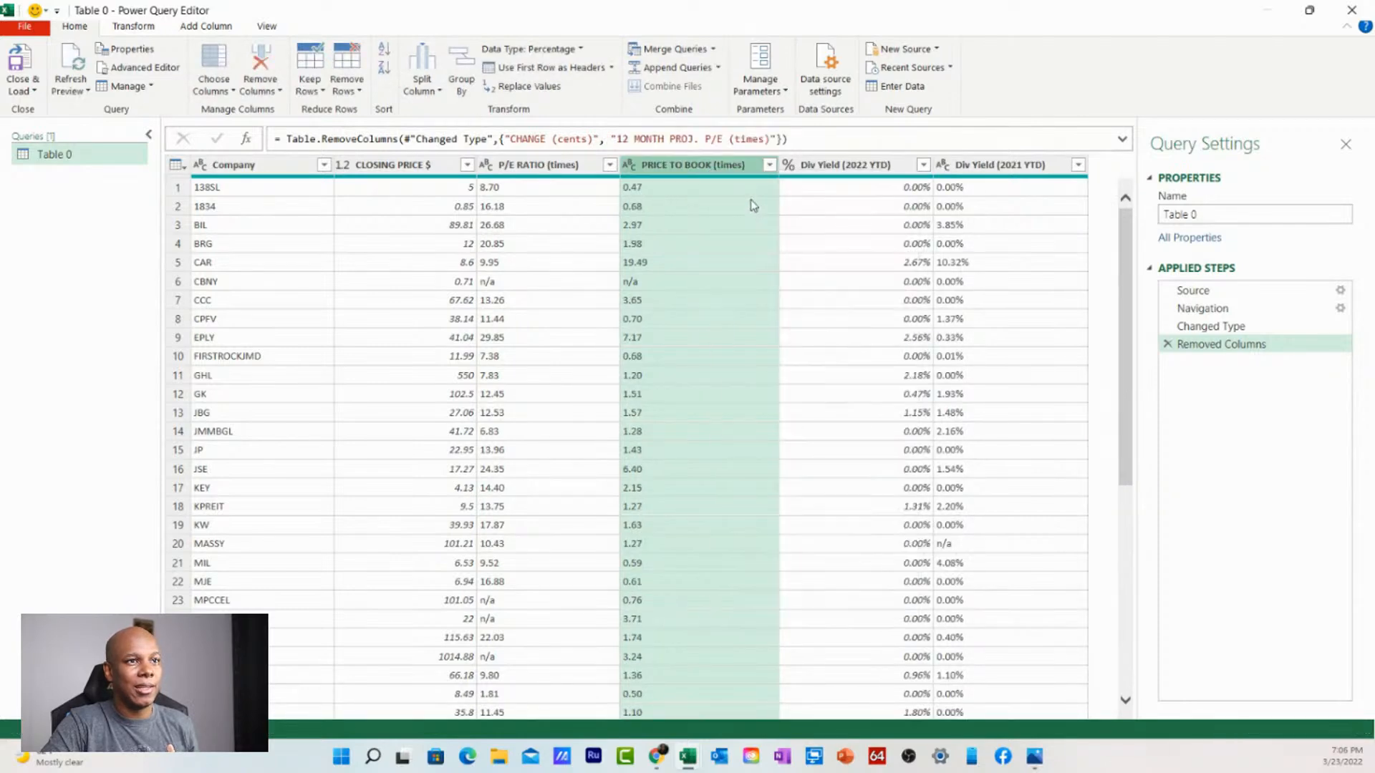
Step: Remove the PRICE TO BOOK (times), Div Yield (2022 YTD) and Div Yield (2021 YTD) columns from the query
left_click(728, 169)
right_click(728, 169)
left_click(759, 198)
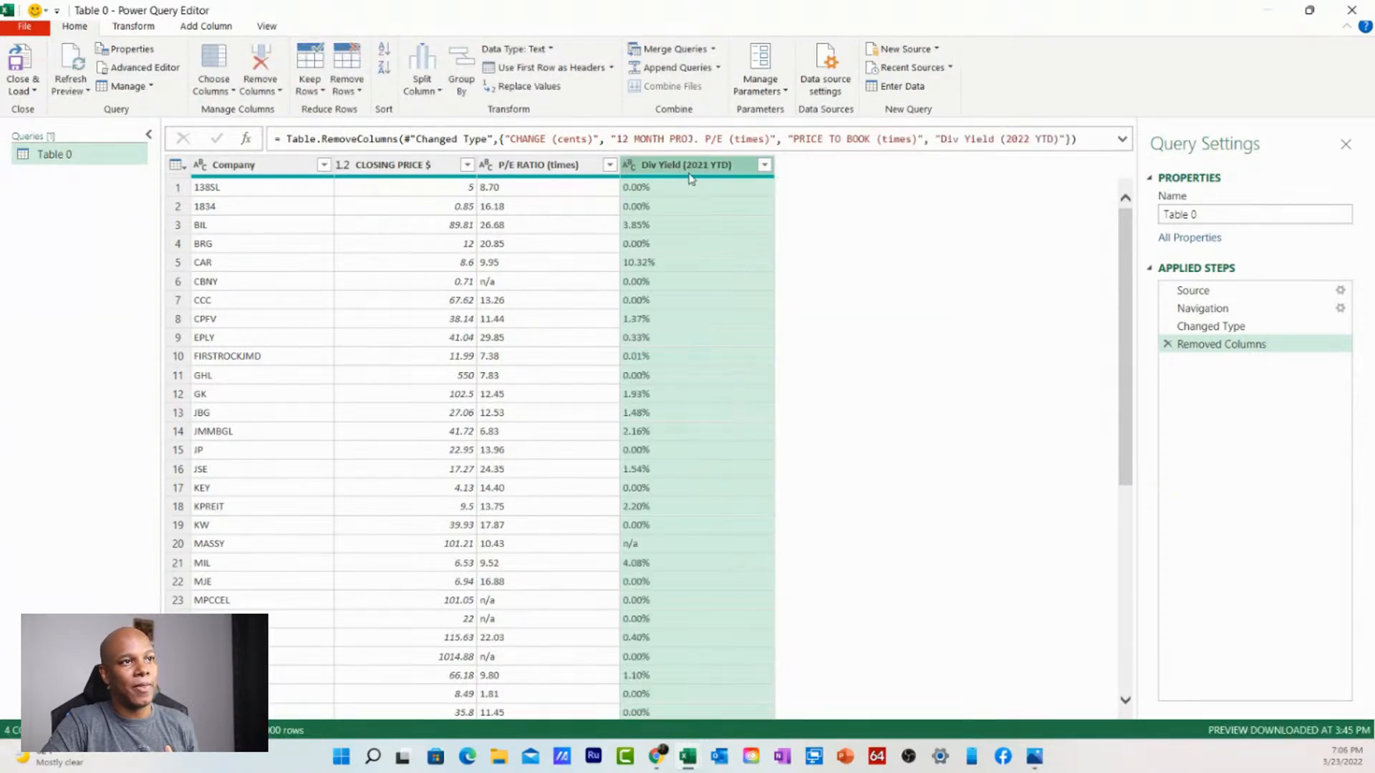
right_click(691, 171)
left_click(742, 203)
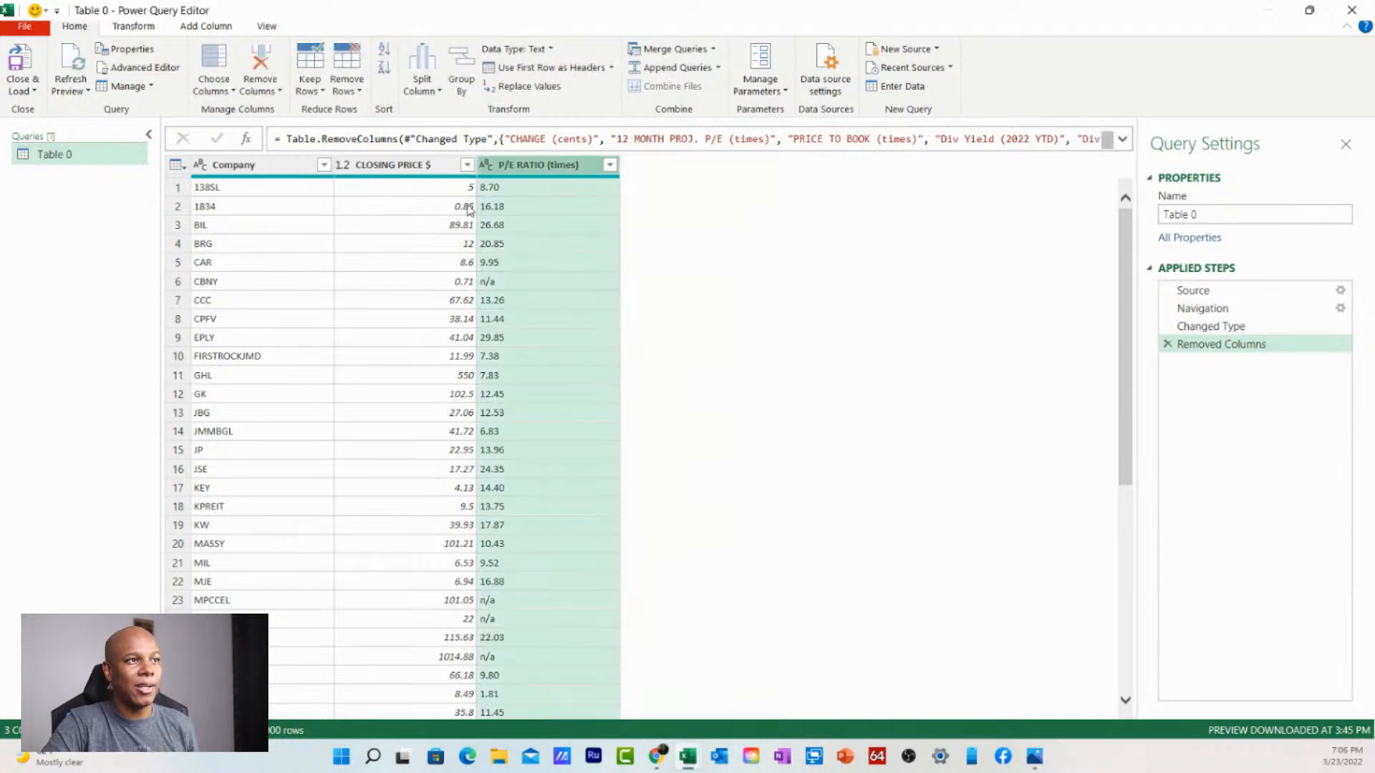
Step: Rename the Company column to Ticker
left_click(272, 168)
right_click(273, 169)
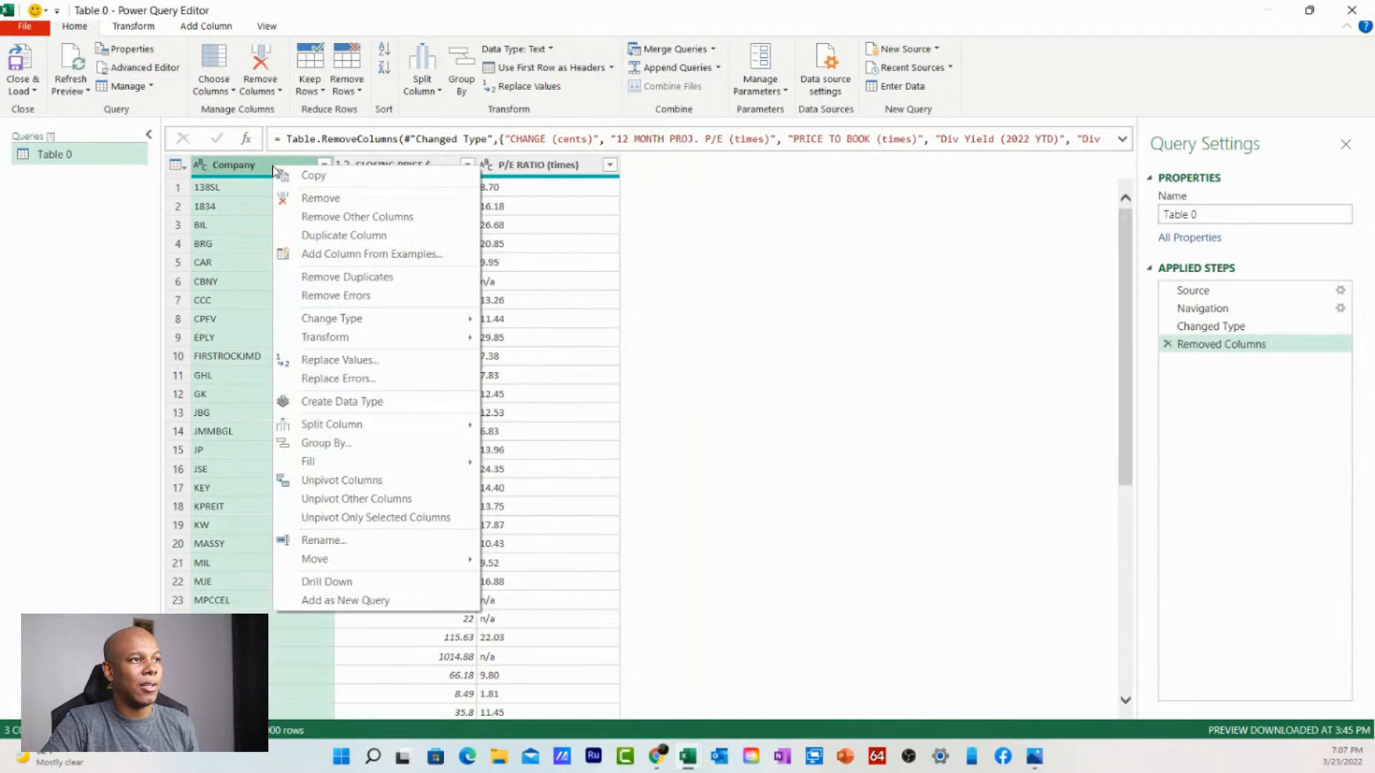
left_click(362, 543)
type("T")
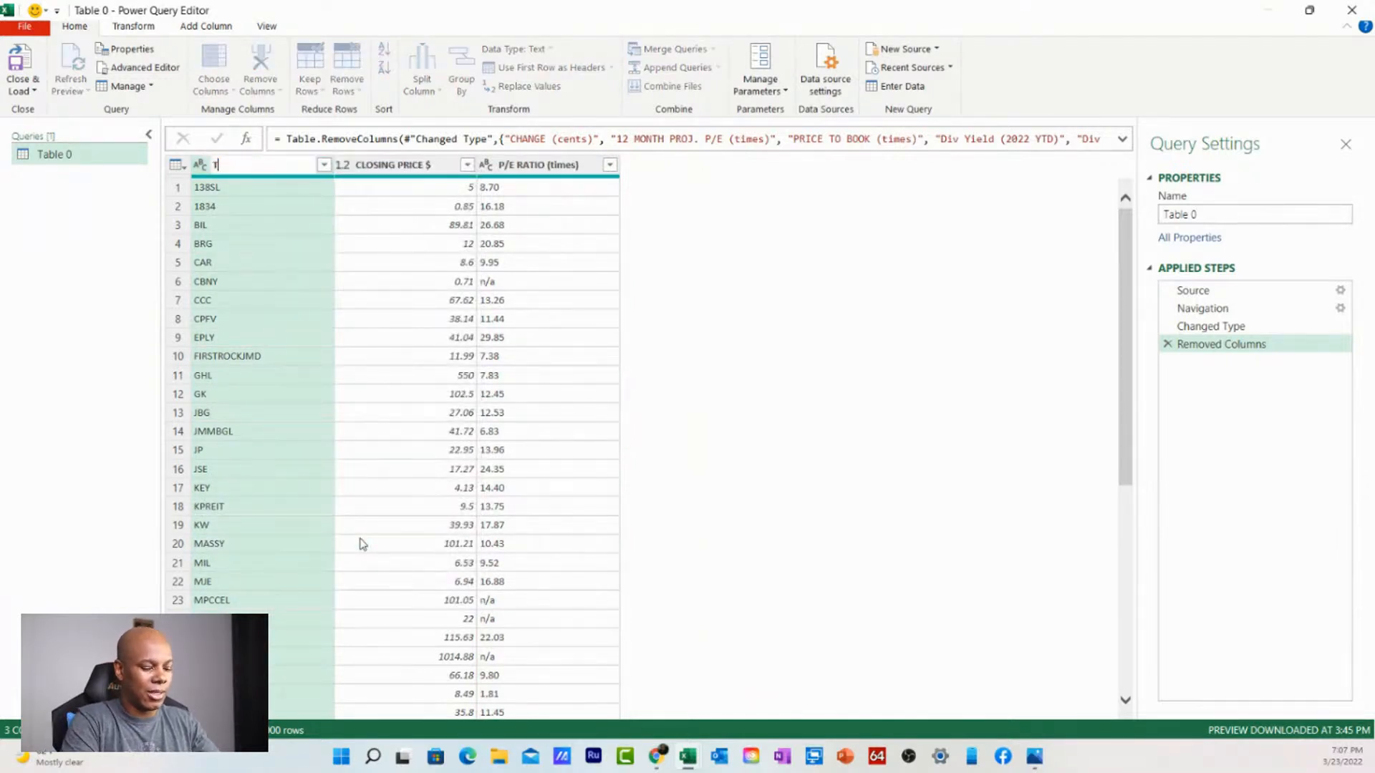
type("icker")
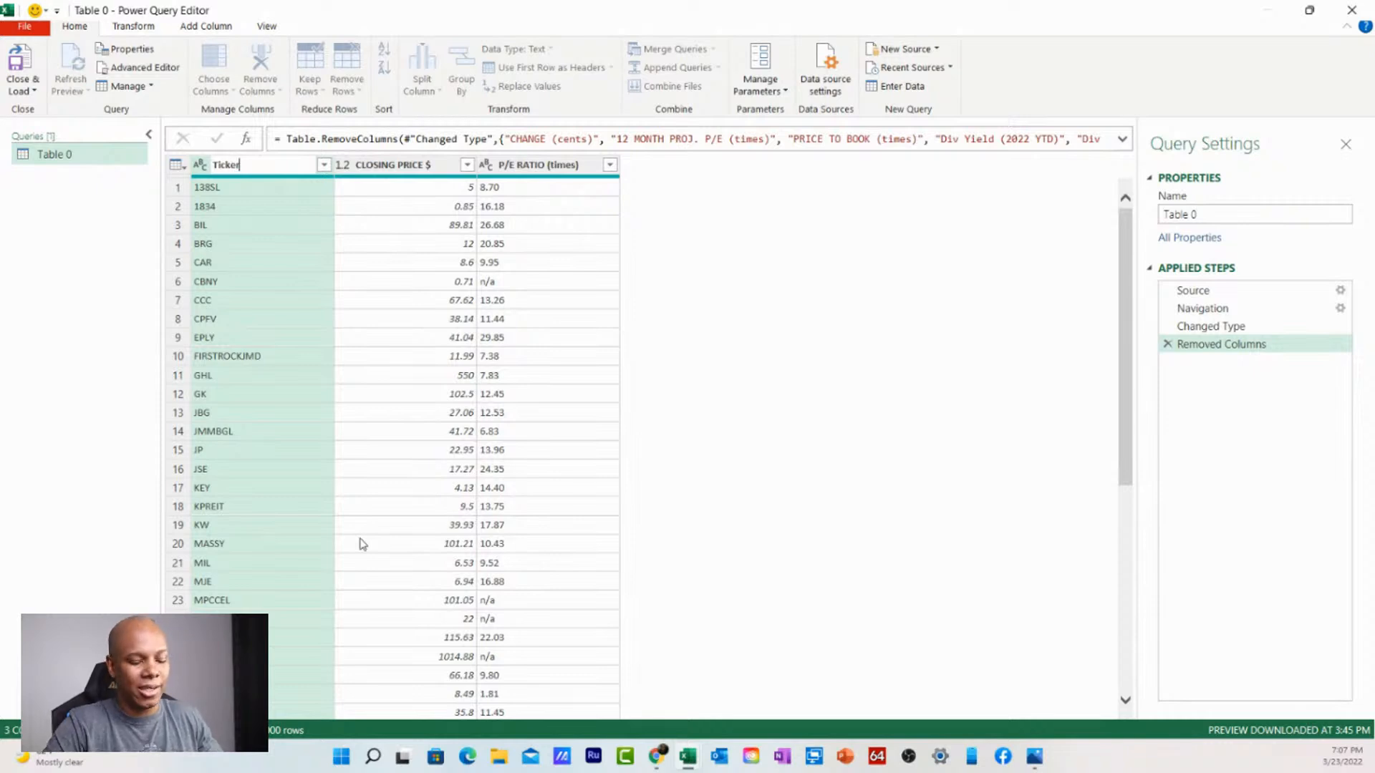
key("Return")
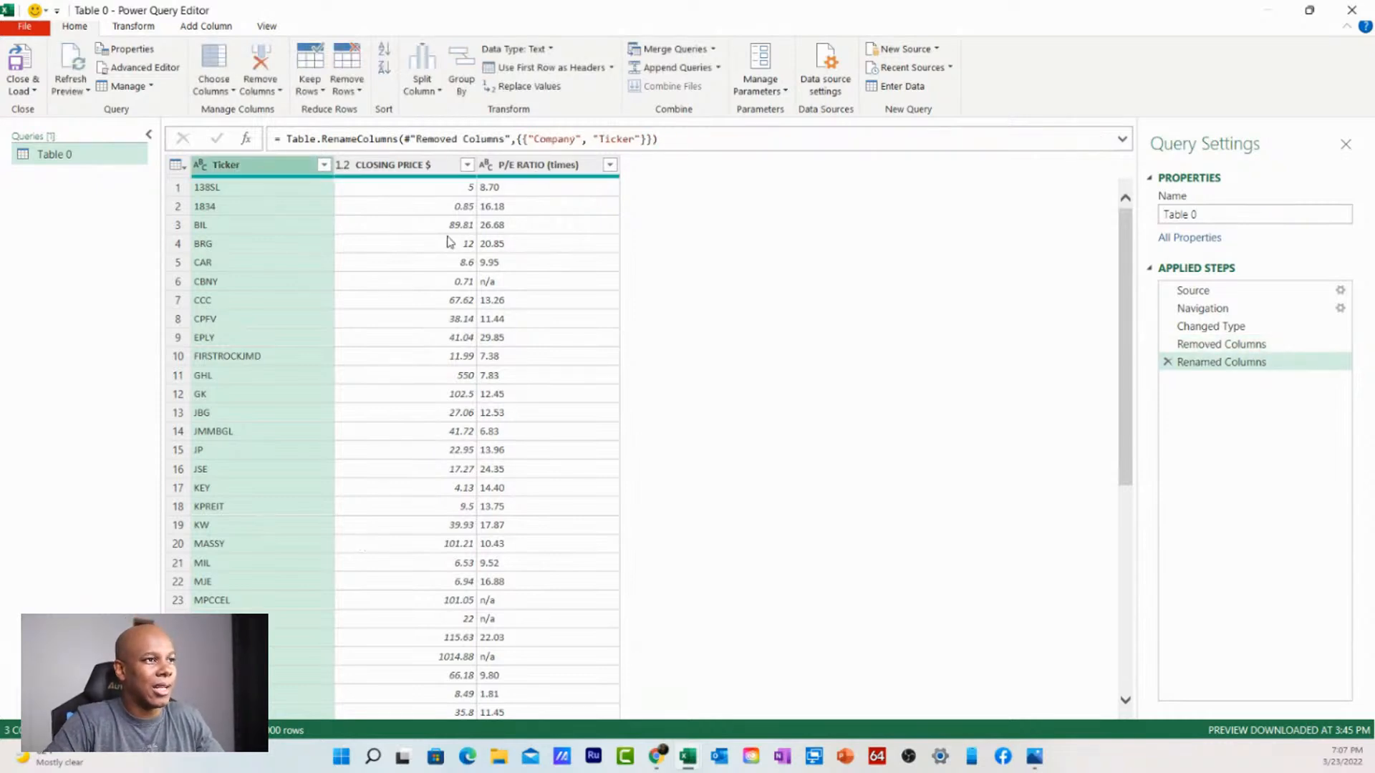
Step: Set the data type of the CLOSING PRICE $ column to Currency, and load the query into the workbook as a table
left_click(342, 167)
left_click(367, 205)
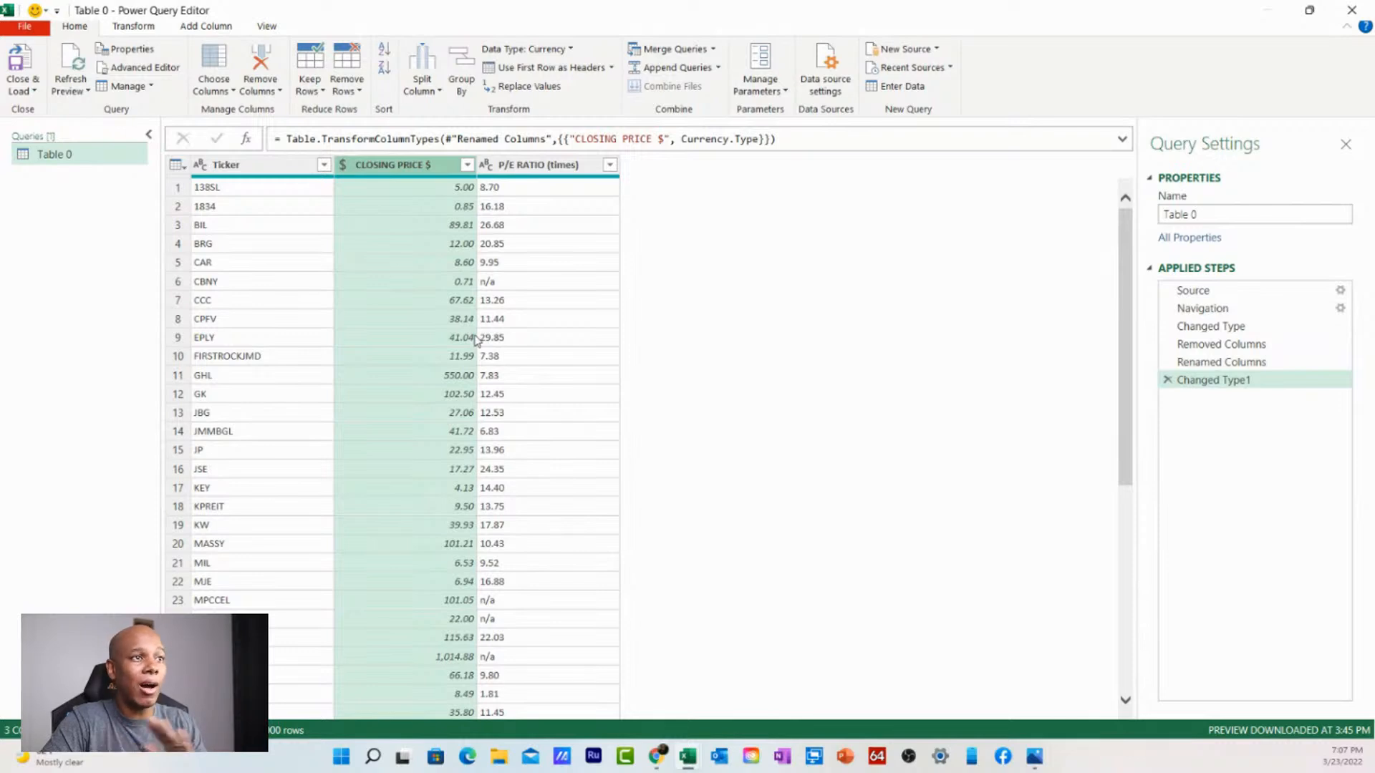
left_click(33, 91)
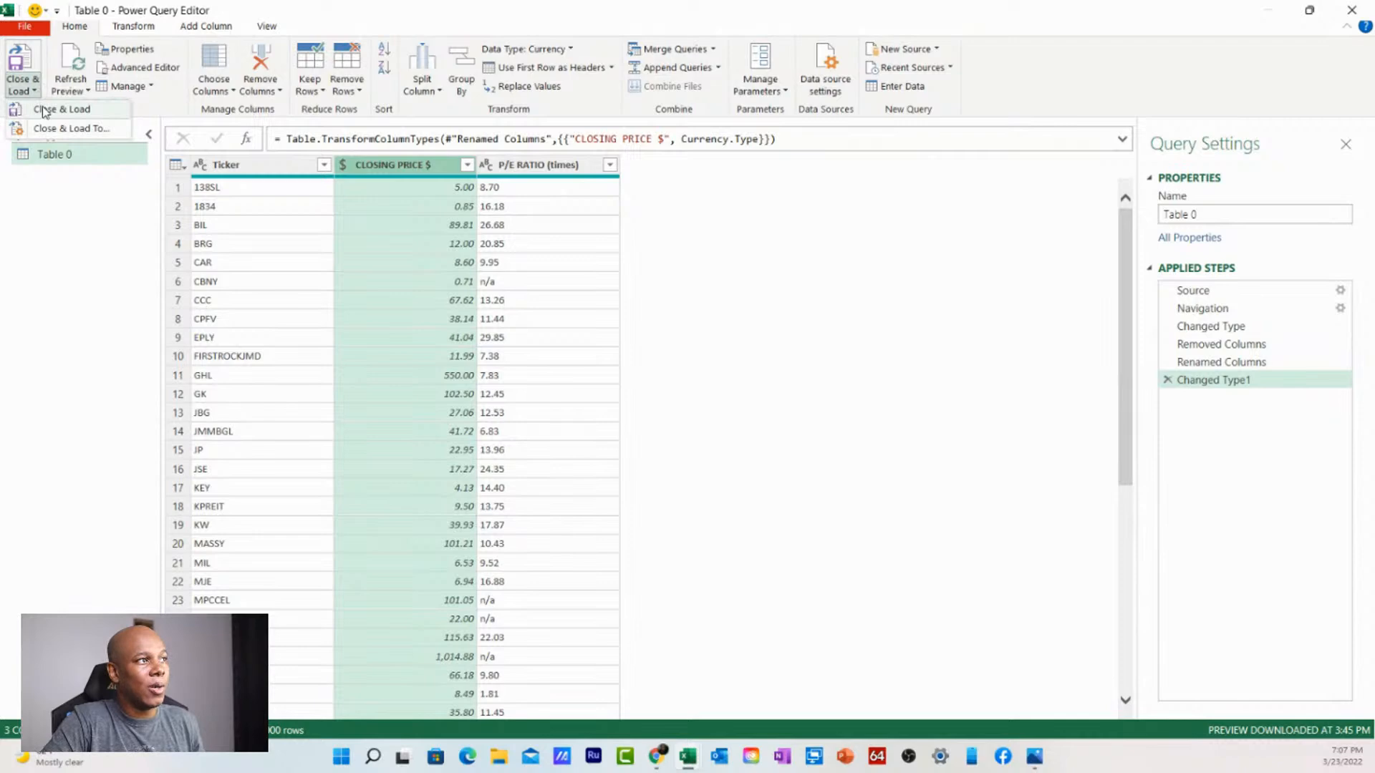
left_click(44, 110)
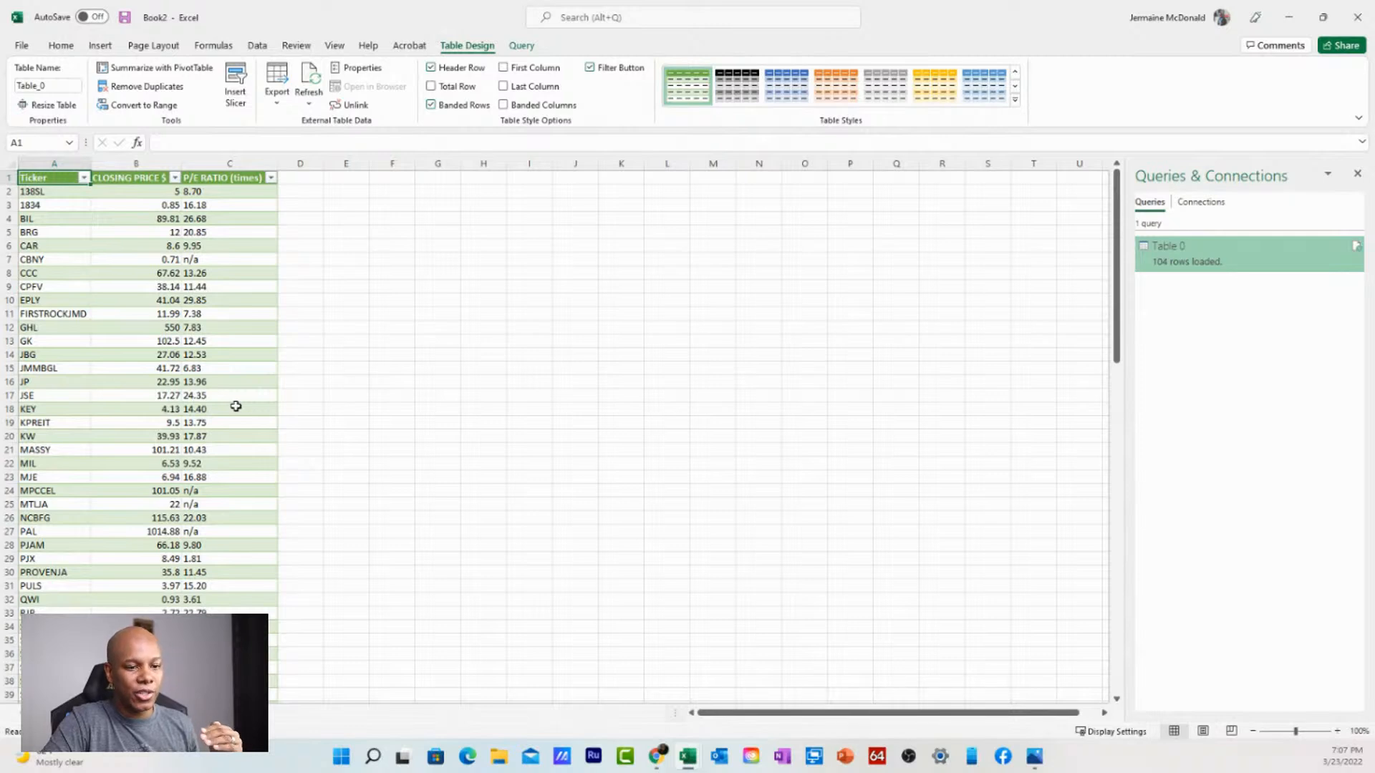
left_click(51, 193)
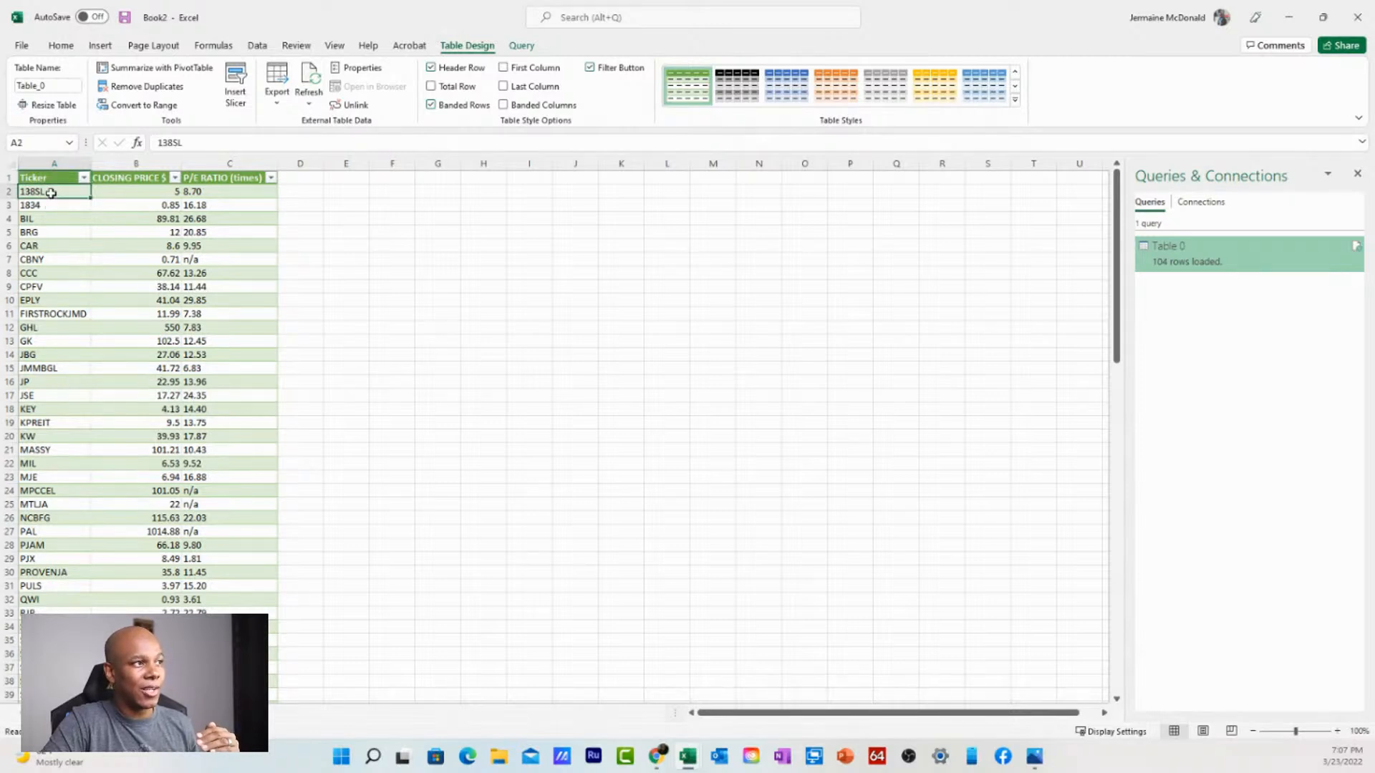
Step: Look over the loaded table's ticker, closing price and P/E ratio columns through to the last rows
left_click(145, 197)
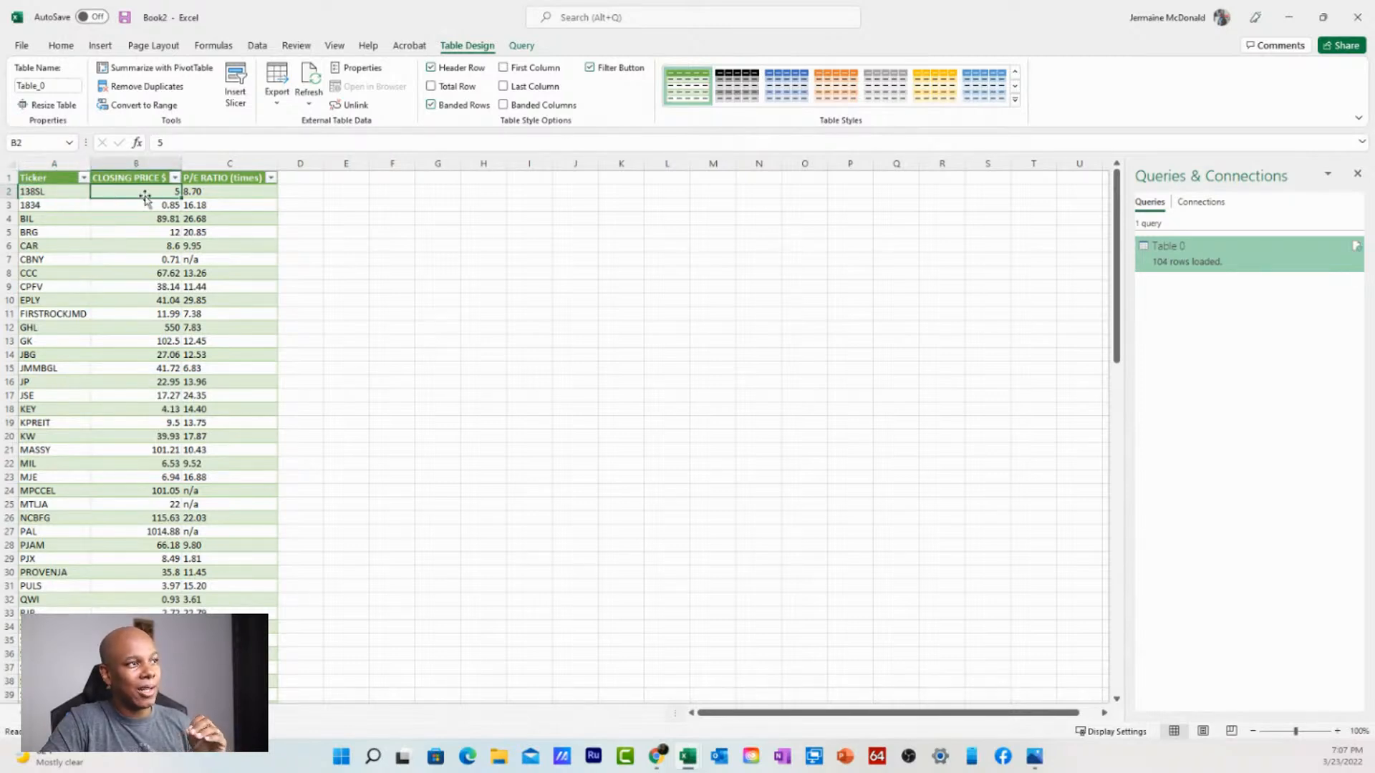
left_click(222, 192)
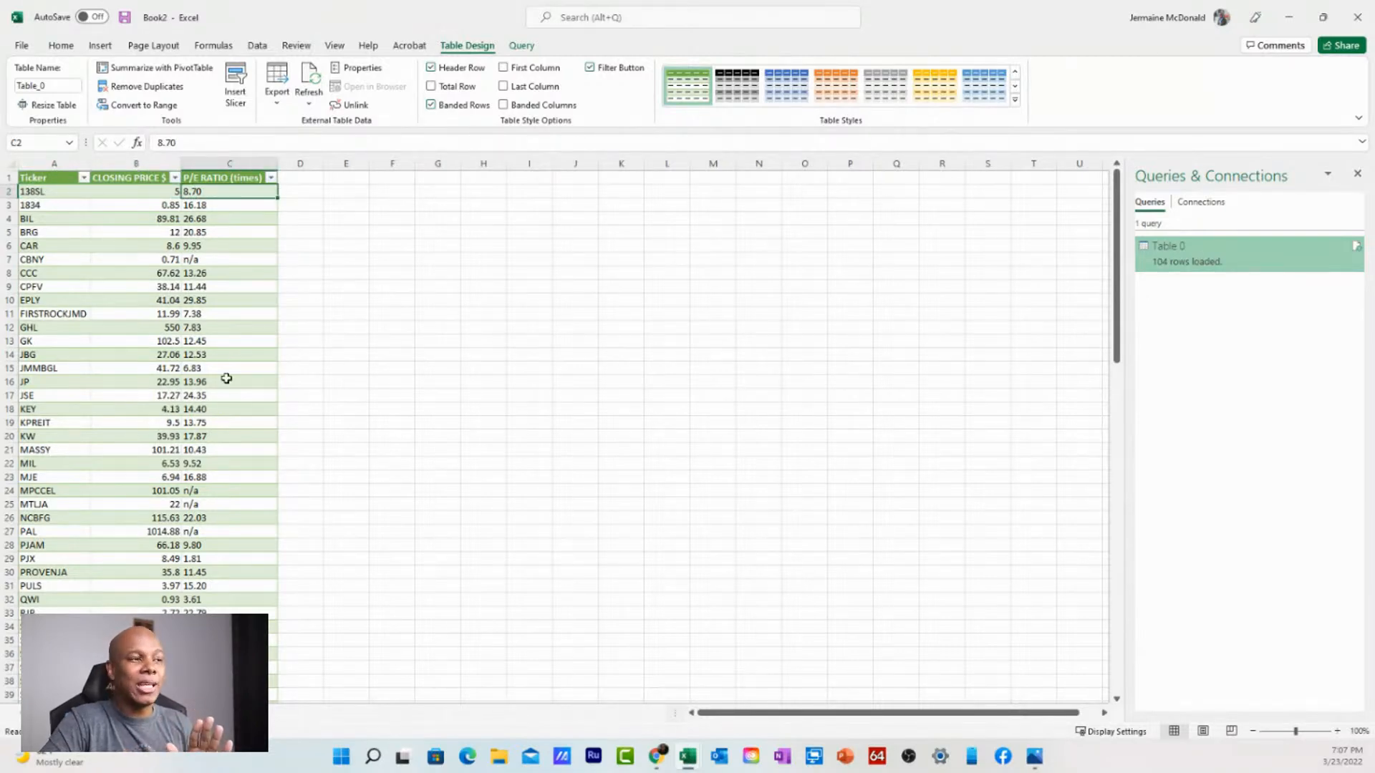
scroll(207, 520, "down", 15)
scroll(206, 520, "down", 10)
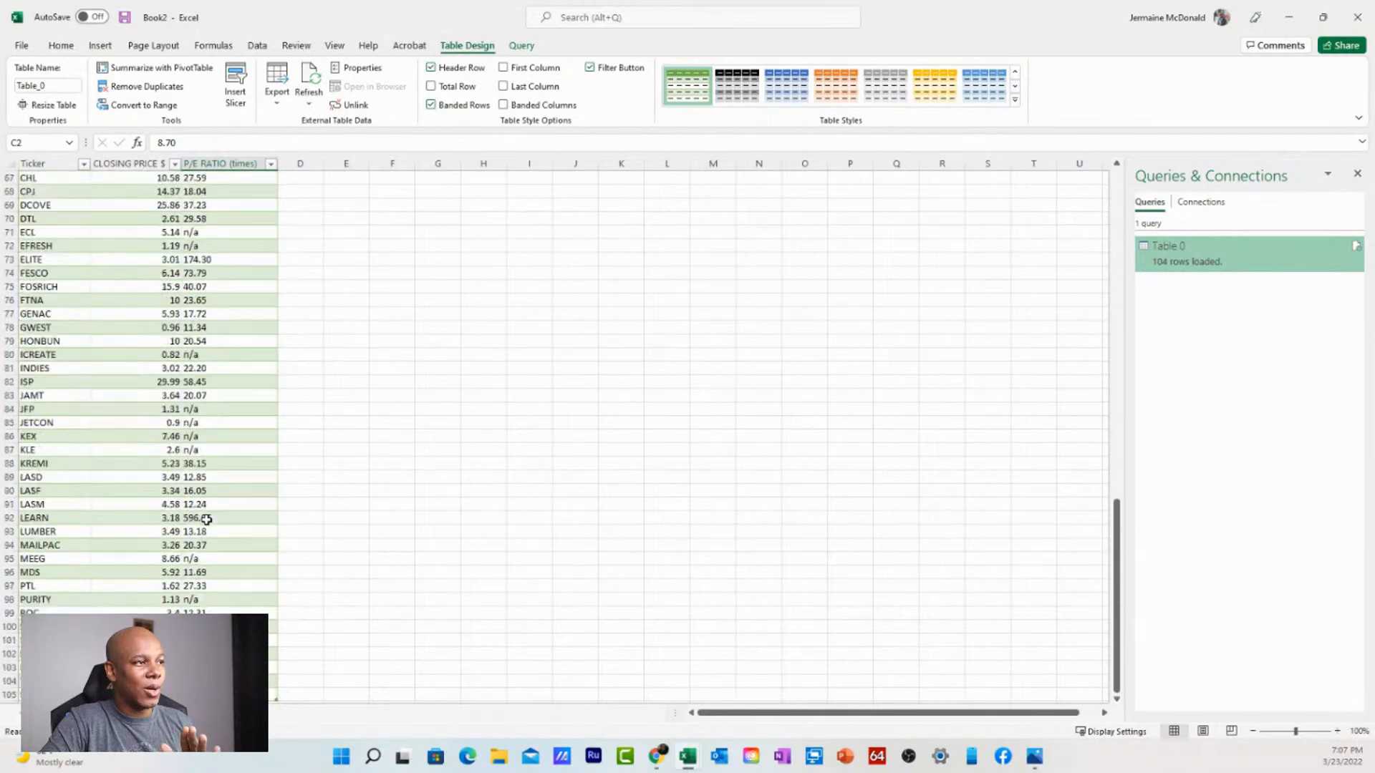
scroll(206, 520, "up", 9)
scroll(206, 519, "up", 16)
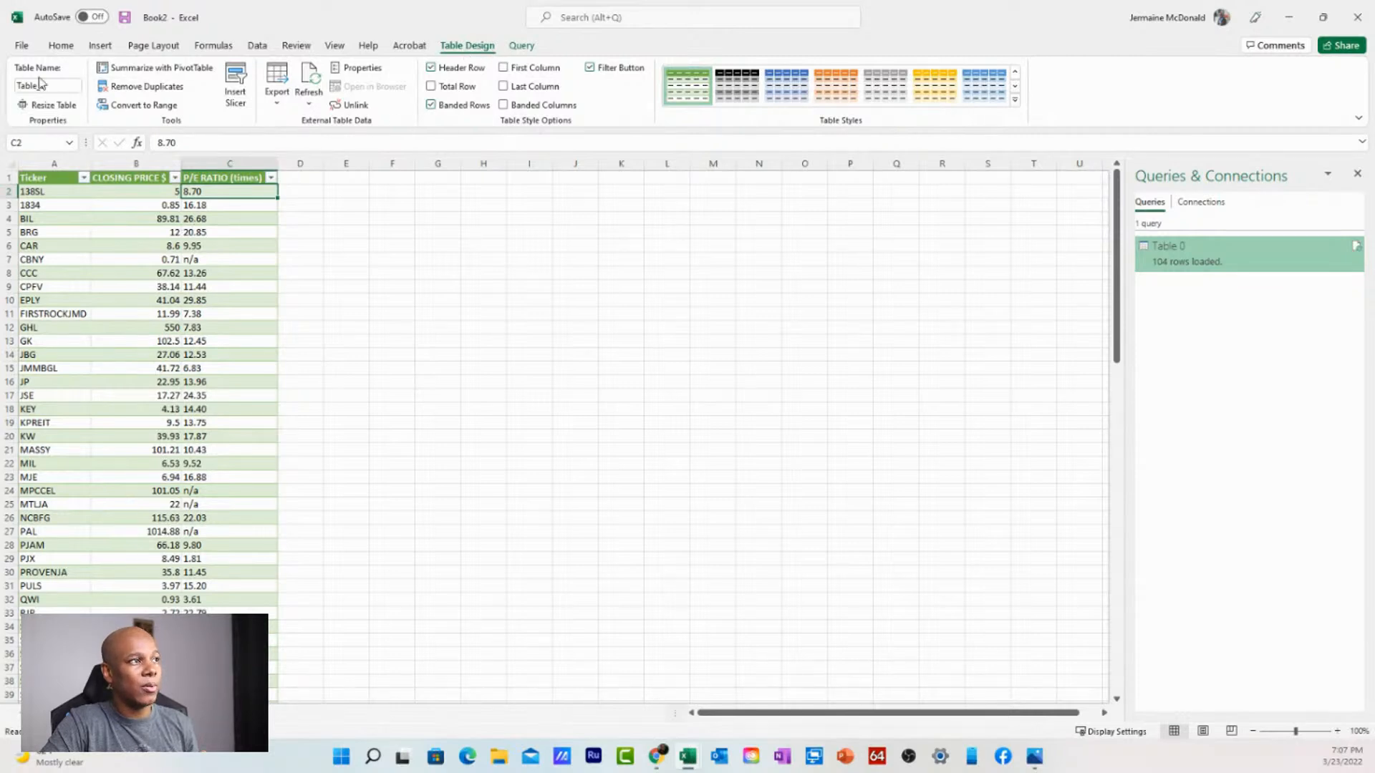
Step: Rename the loaded query table as TradeSheet
left_click(18, 86)
left_click_drag(18, 86, 59, 94)
type("TradeSheet")
key("Return")
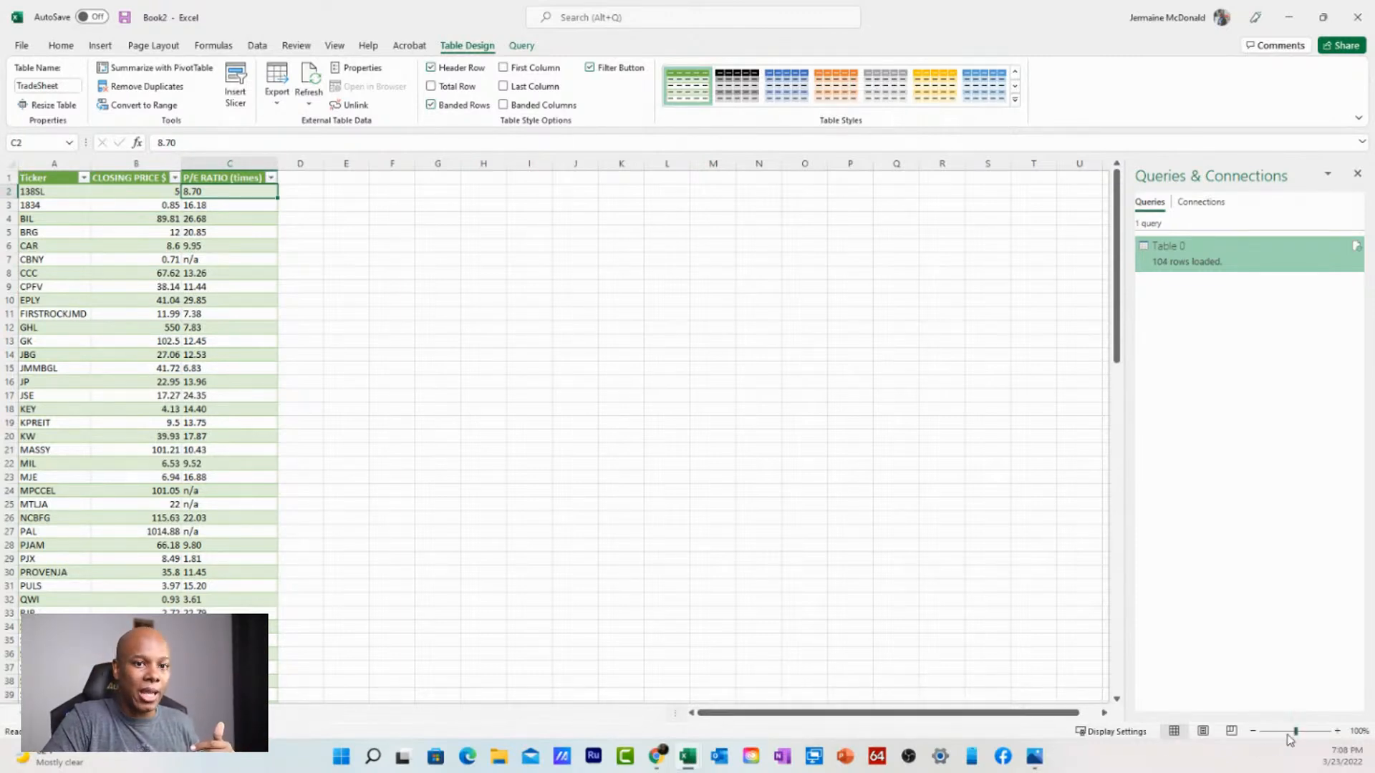
Step: Enlarge the view of the ticker data and rename the worksheet that holds the TradeSheet table
left_click(1312, 733)
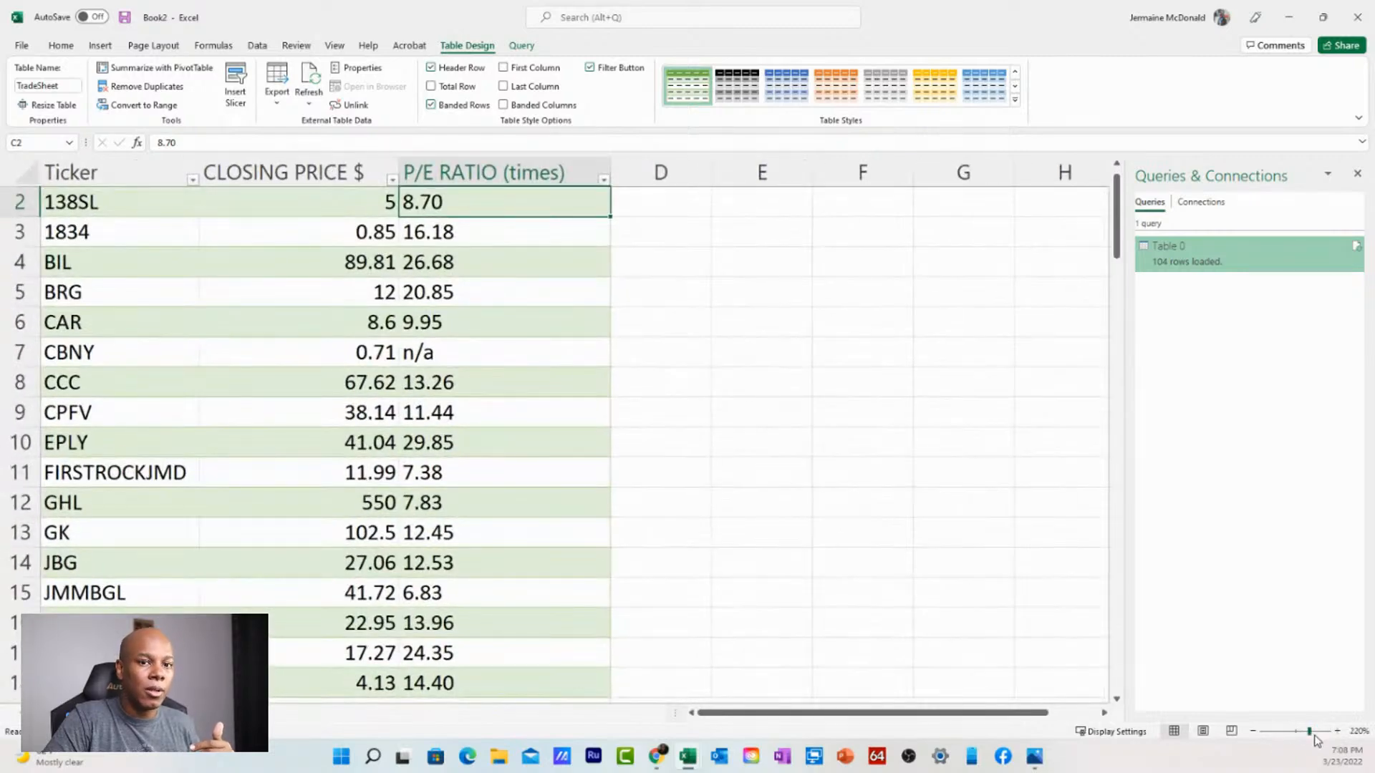
scroll(193, 442, "up", 1)
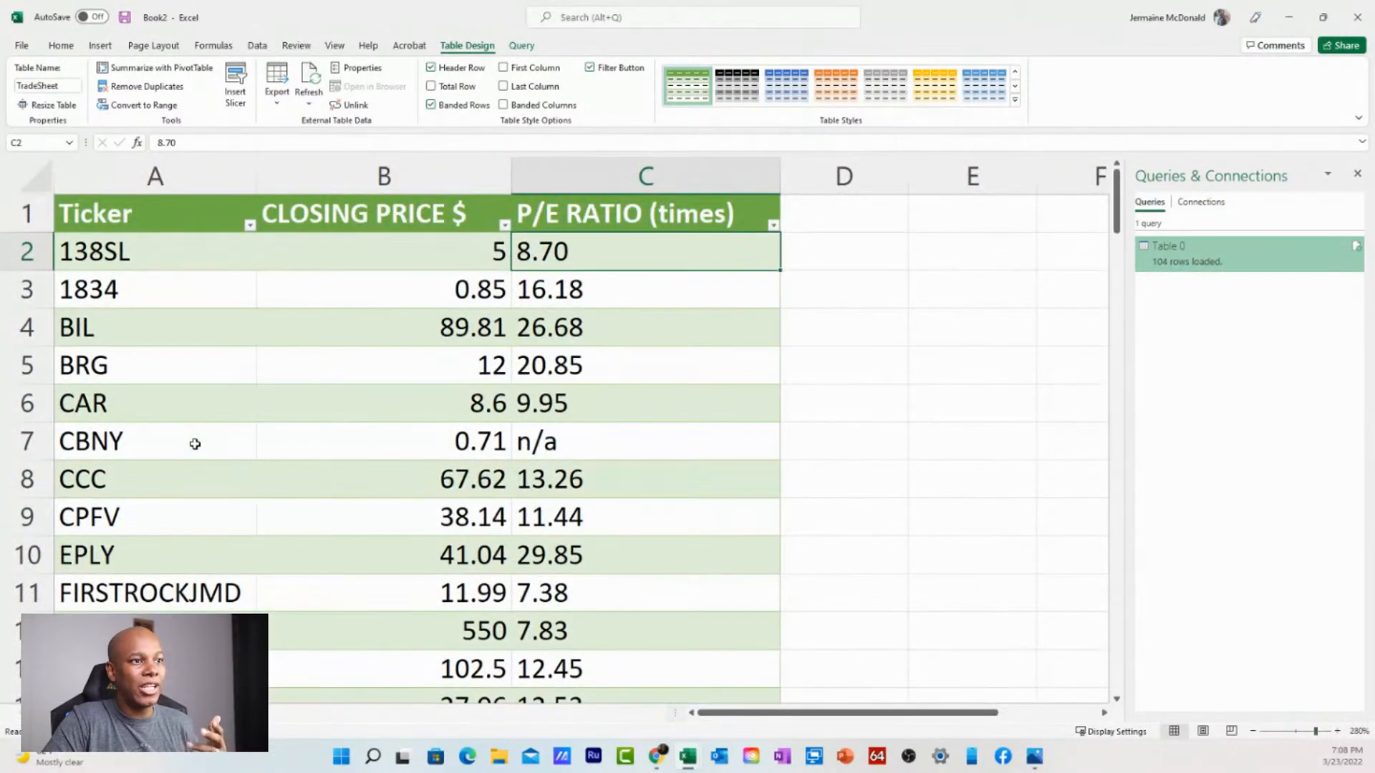
scroll(245, 385, "down", 7)
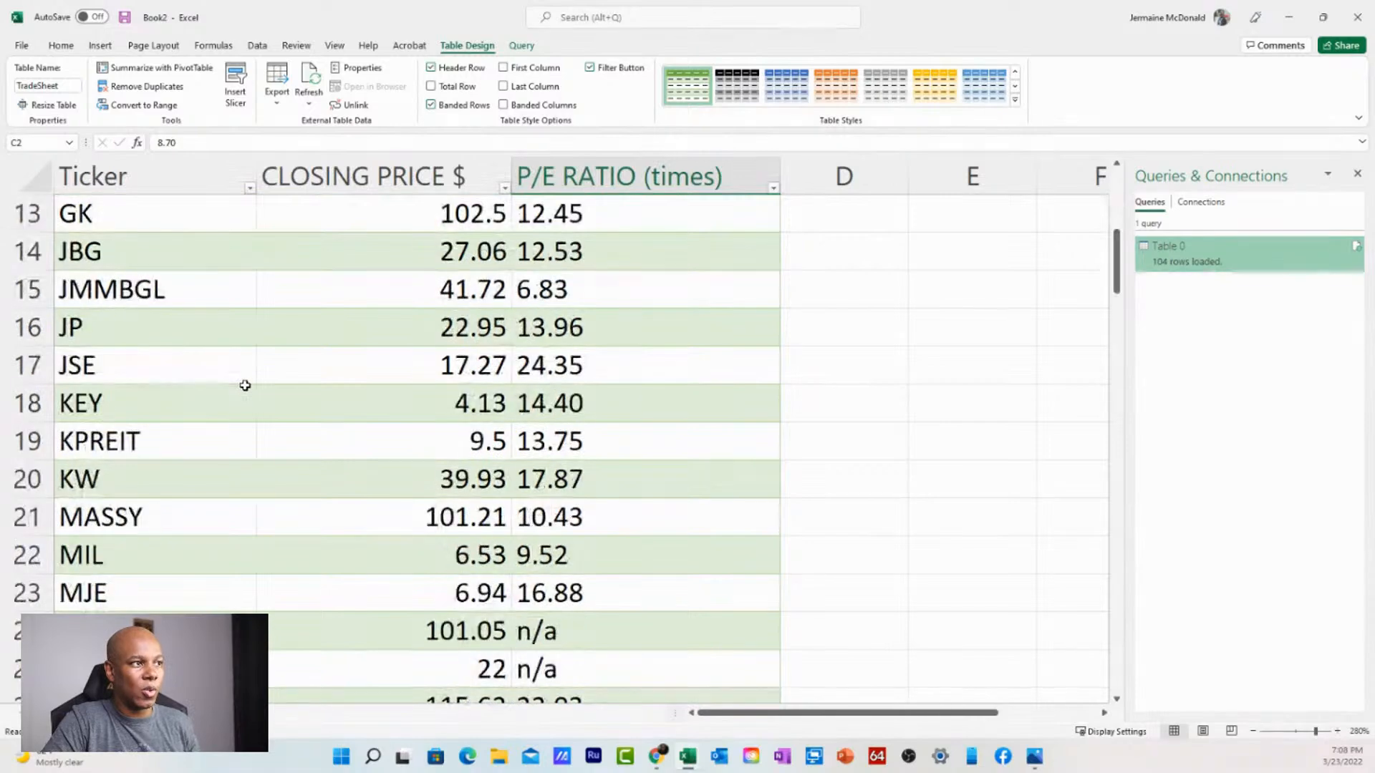
scroll(245, 385, "down", 9)
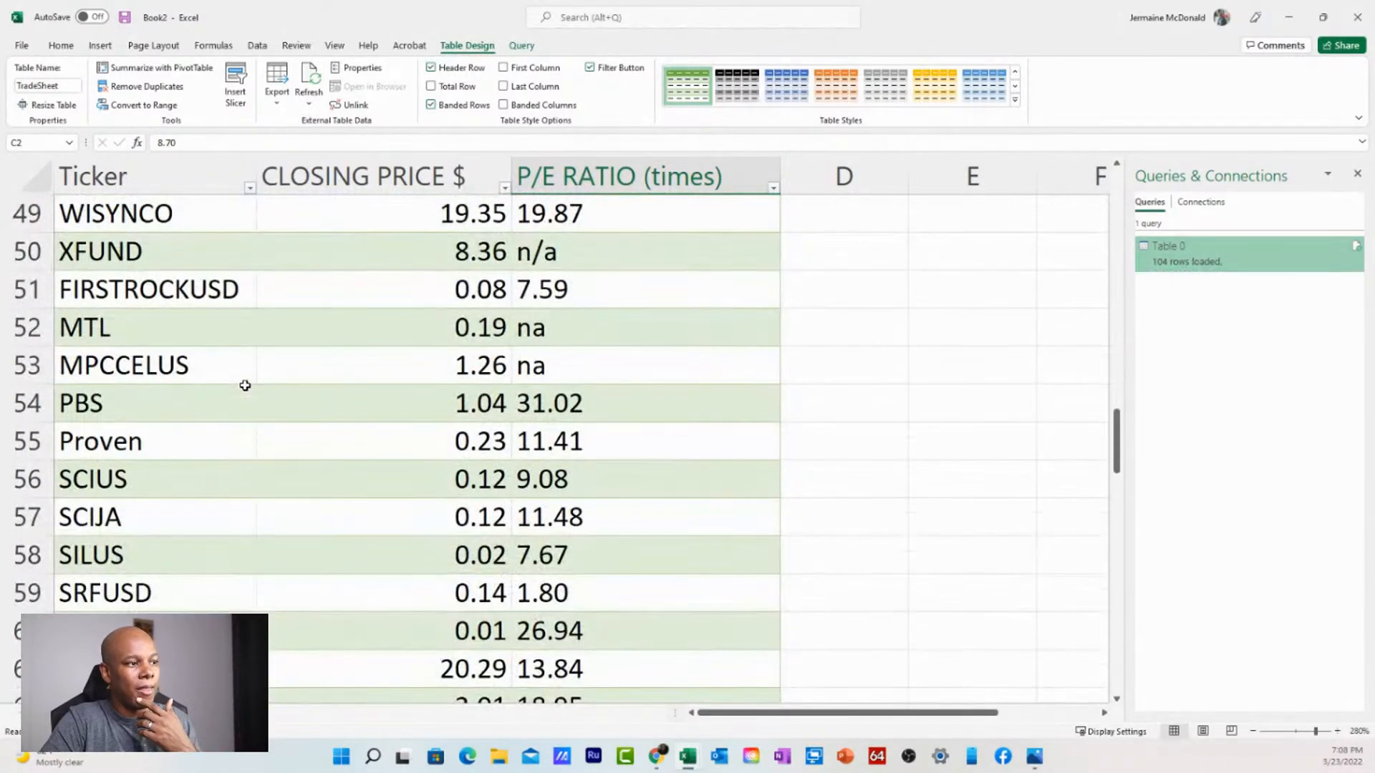
right_click(108, 714)
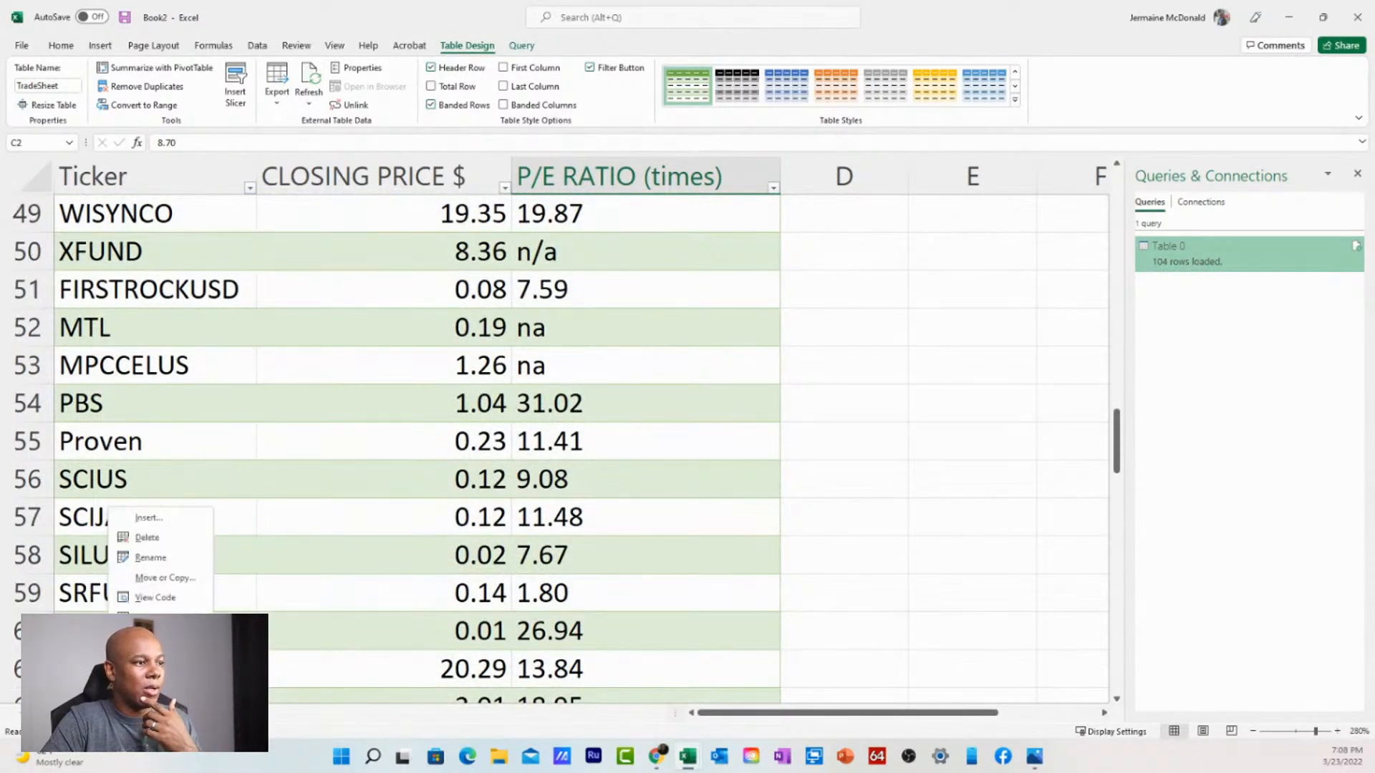
left_click(165, 558)
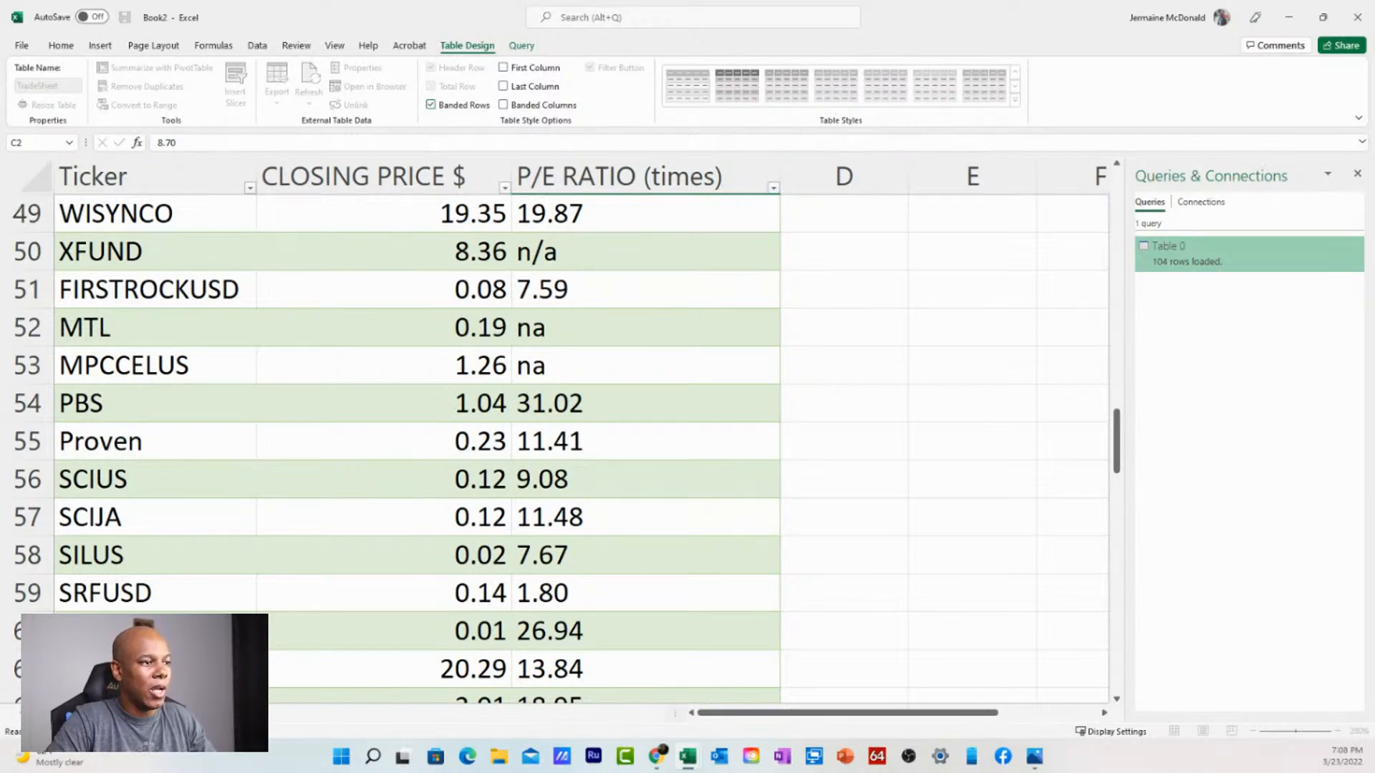
left_click(169, 713)
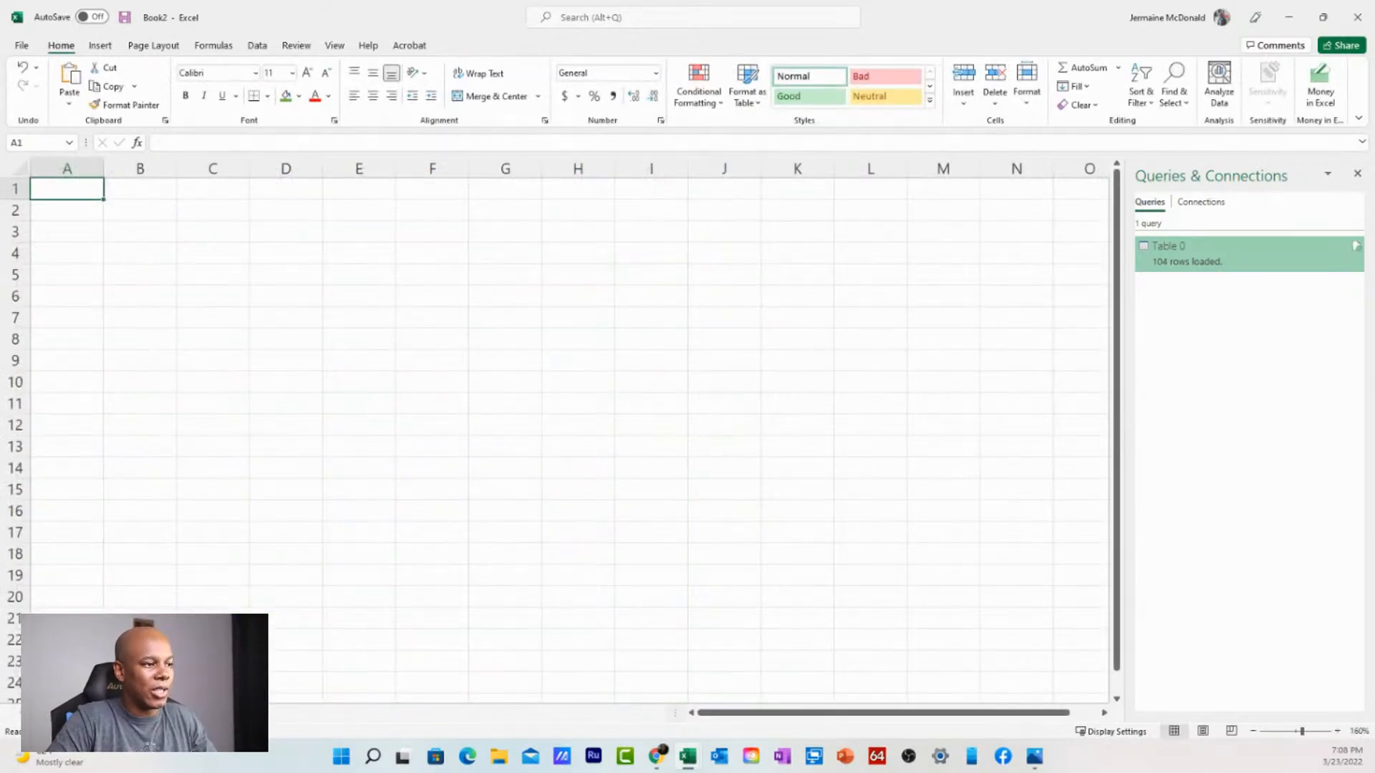
left_click(107, 713)
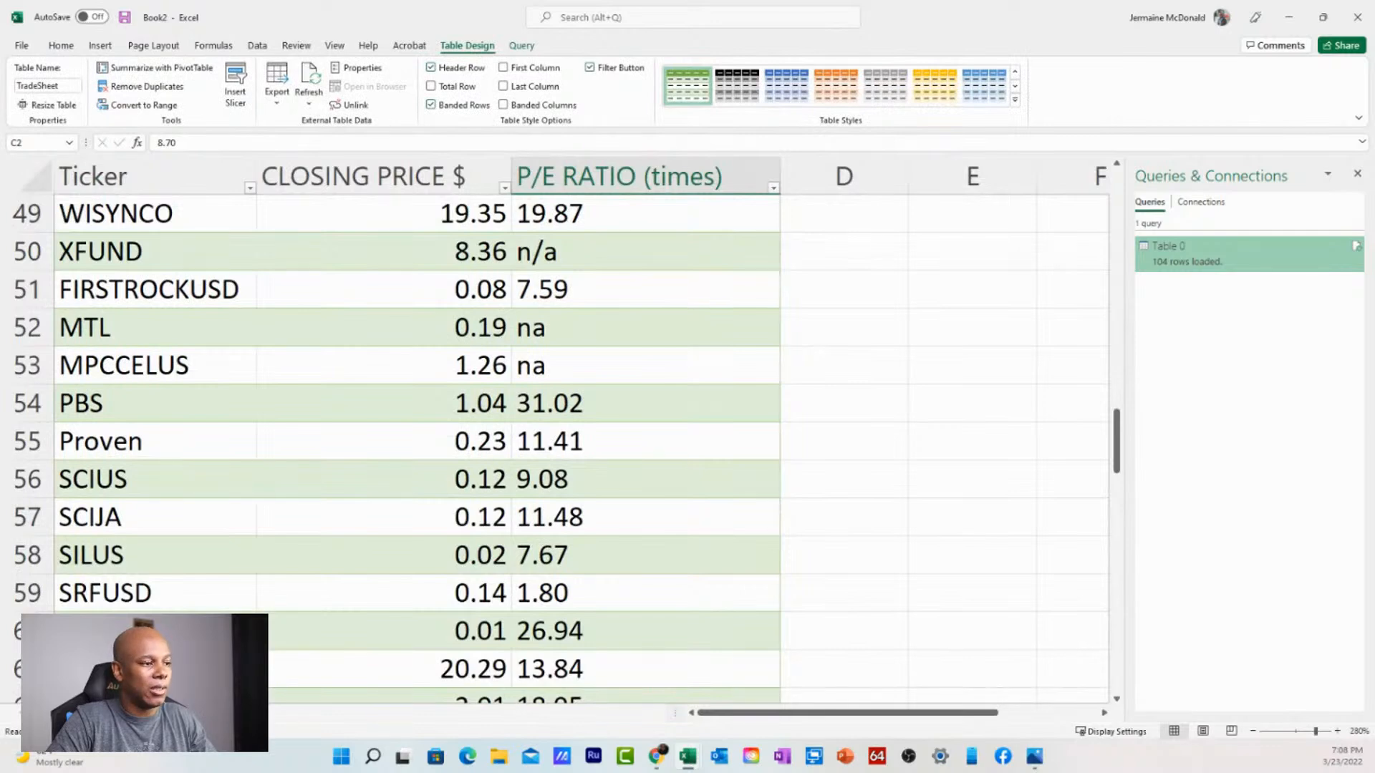
Step: Rename the blank second worksheet, and add a third worksheet with its own name
double_click(168, 713)
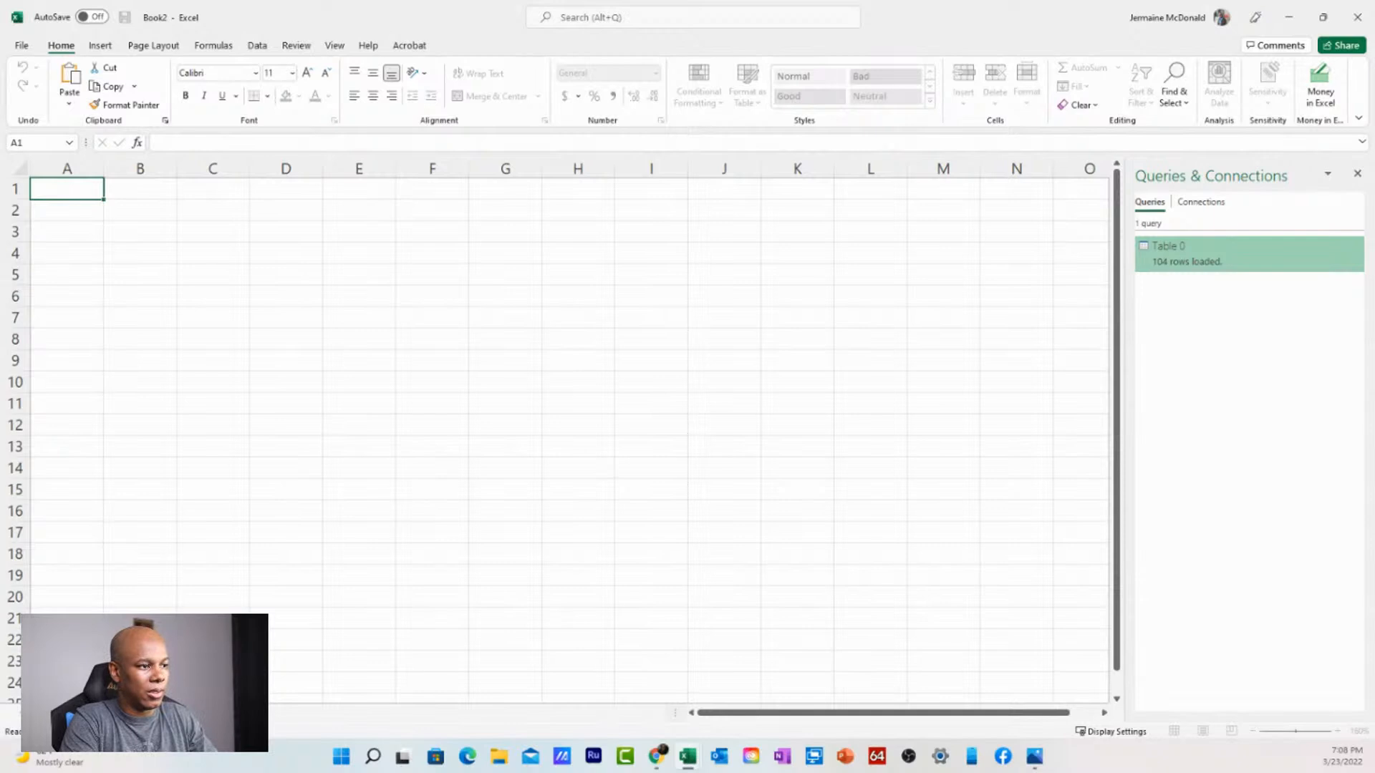
left_click(212, 661)
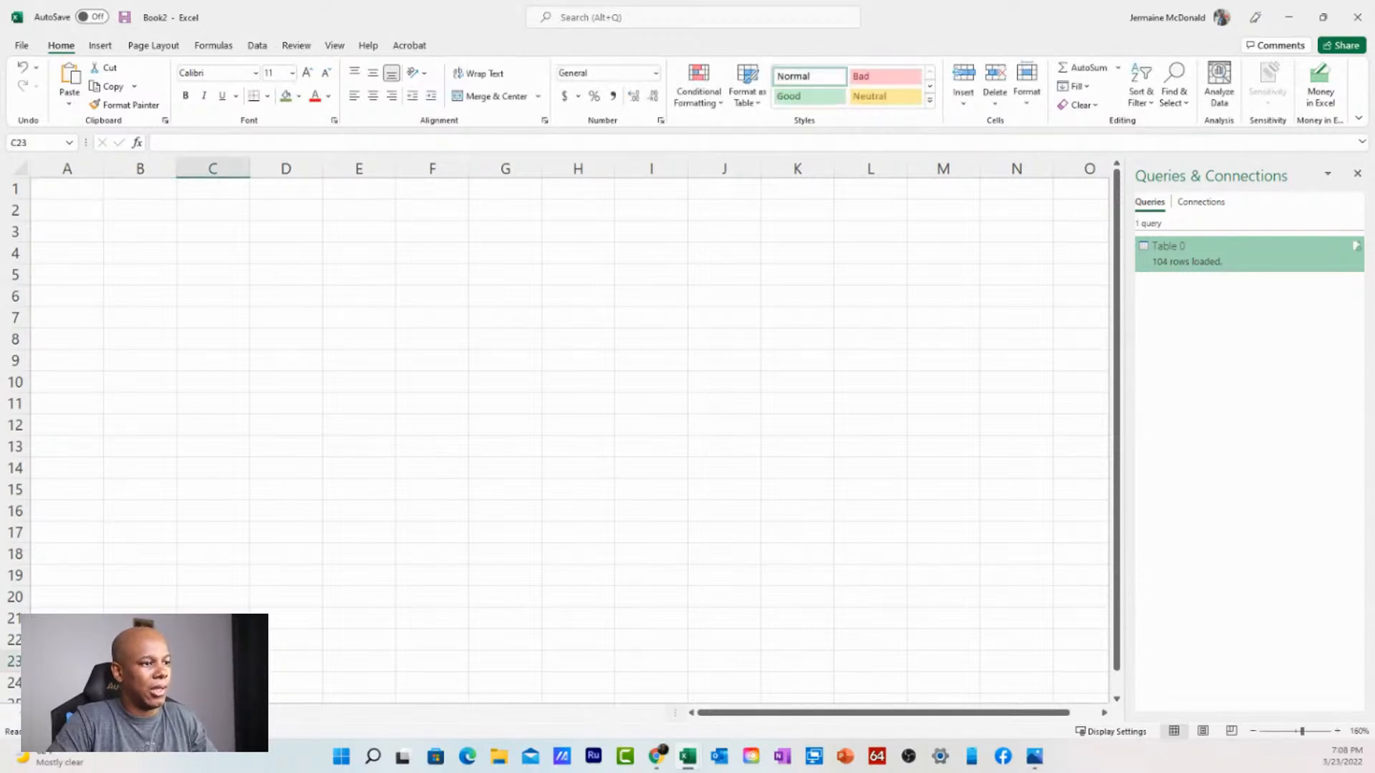
left_click(217, 713)
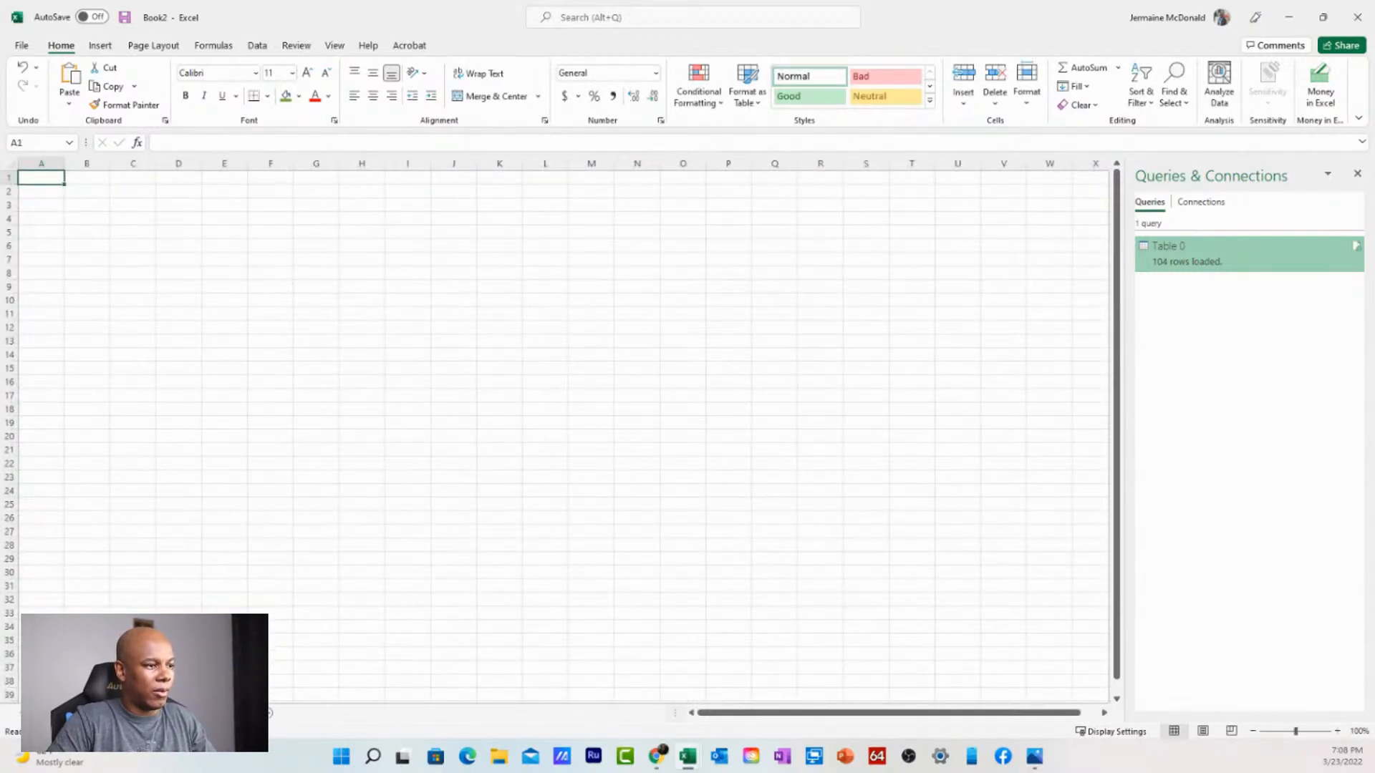
double_click(226, 713)
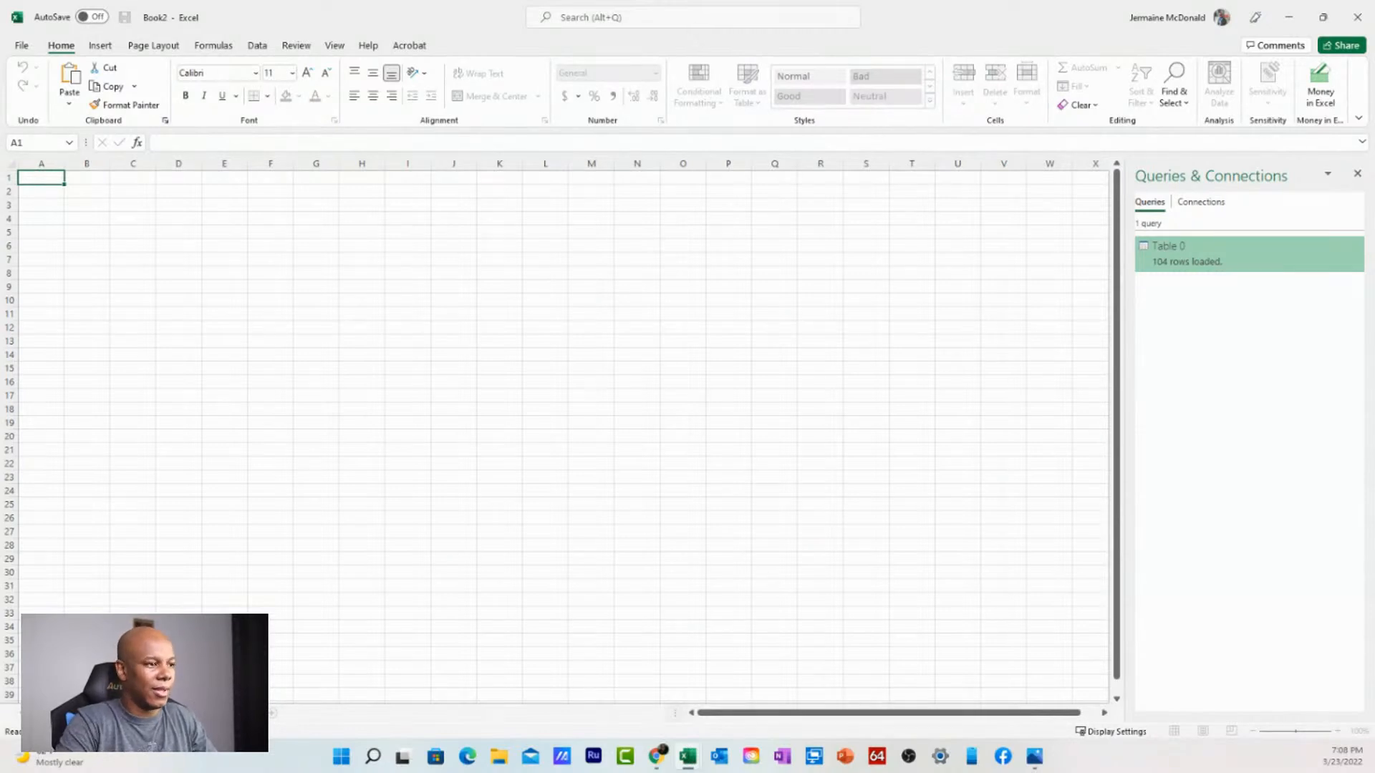
key("Return")
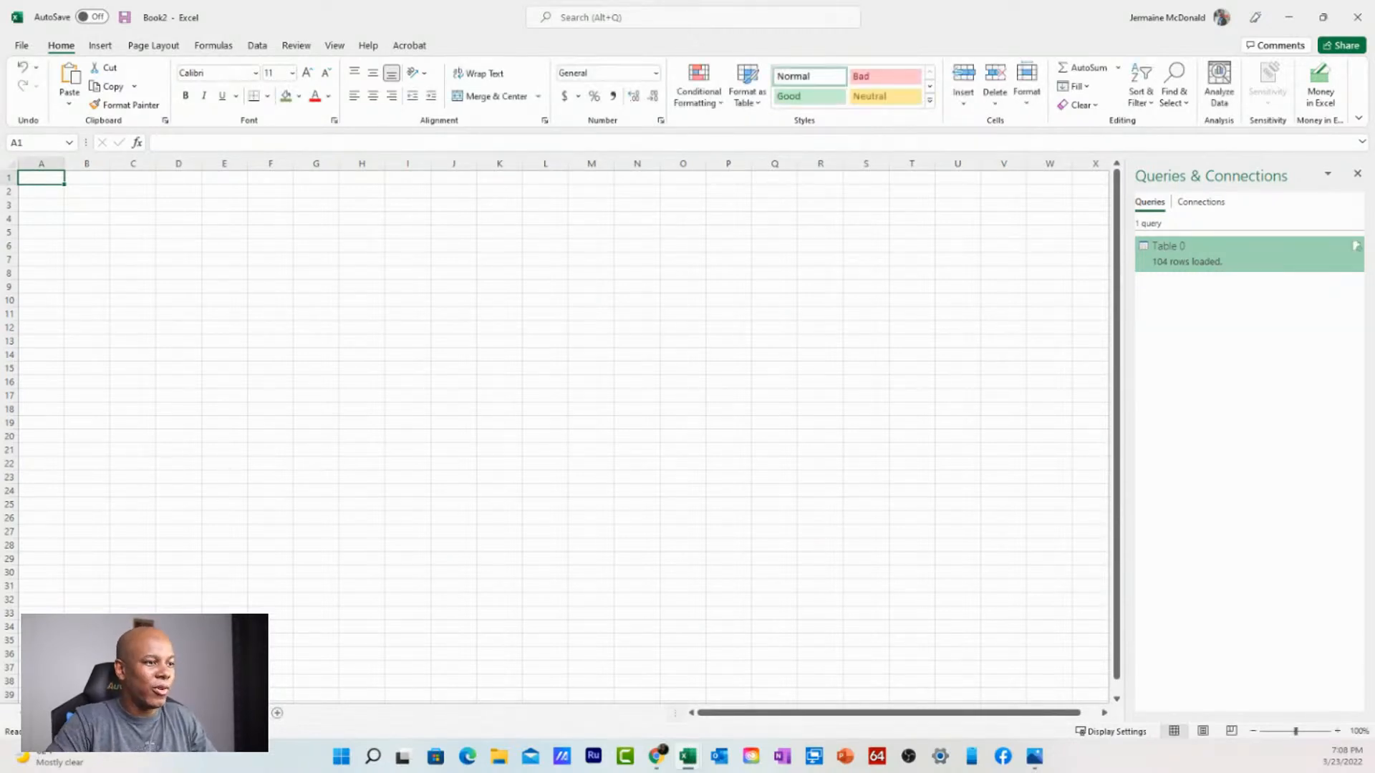
Step: Add another new worksheet after the existing ones and rename it Dashboard
double_click(278, 711)
type("Dashboard")
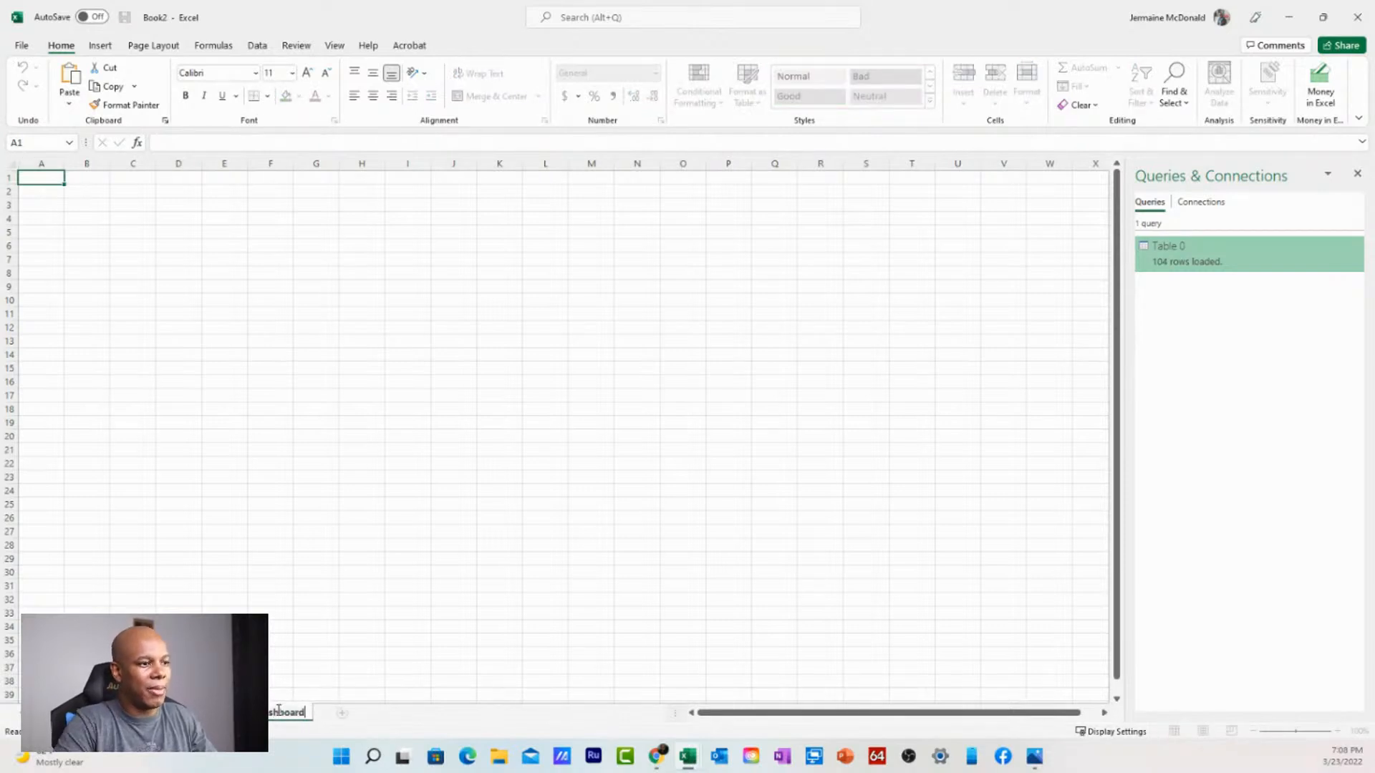
left_click(591, 635)
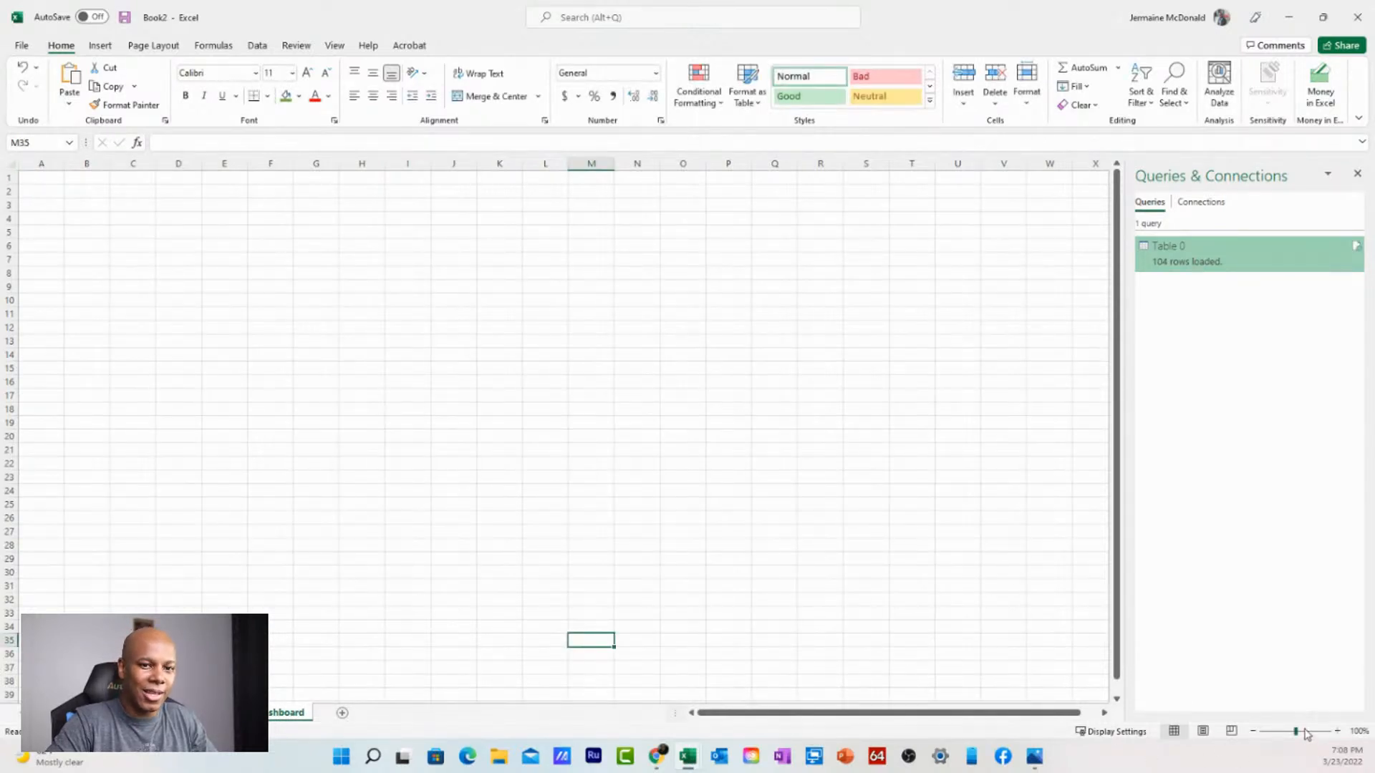
left_click_drag(1303, 730, 1313, 731)
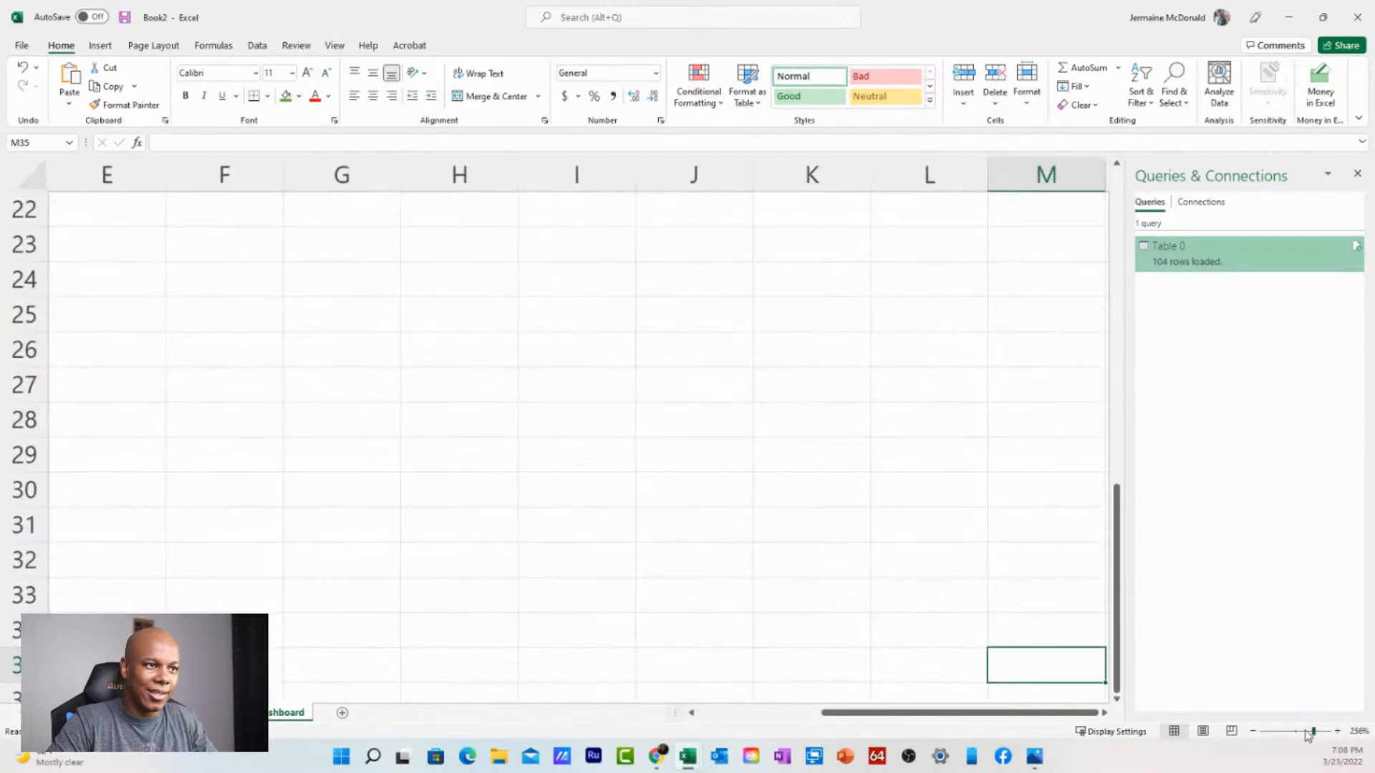
scroll(445, 580, "up", 7)
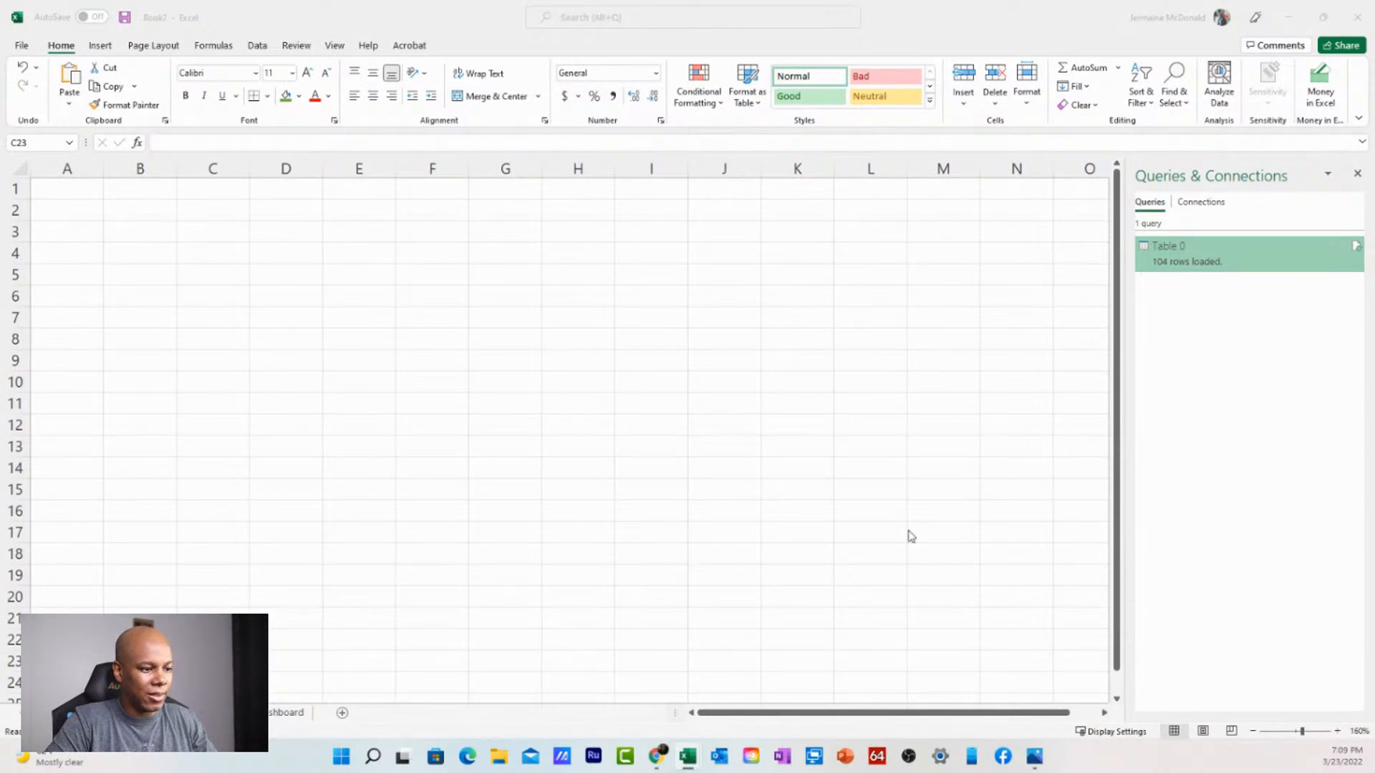
Step: Enter the headings Date, Name, Ticker and Units in cells A2 to D2 of the renamed second worksheet
left_click(85, 213)
left_click(85, 213)
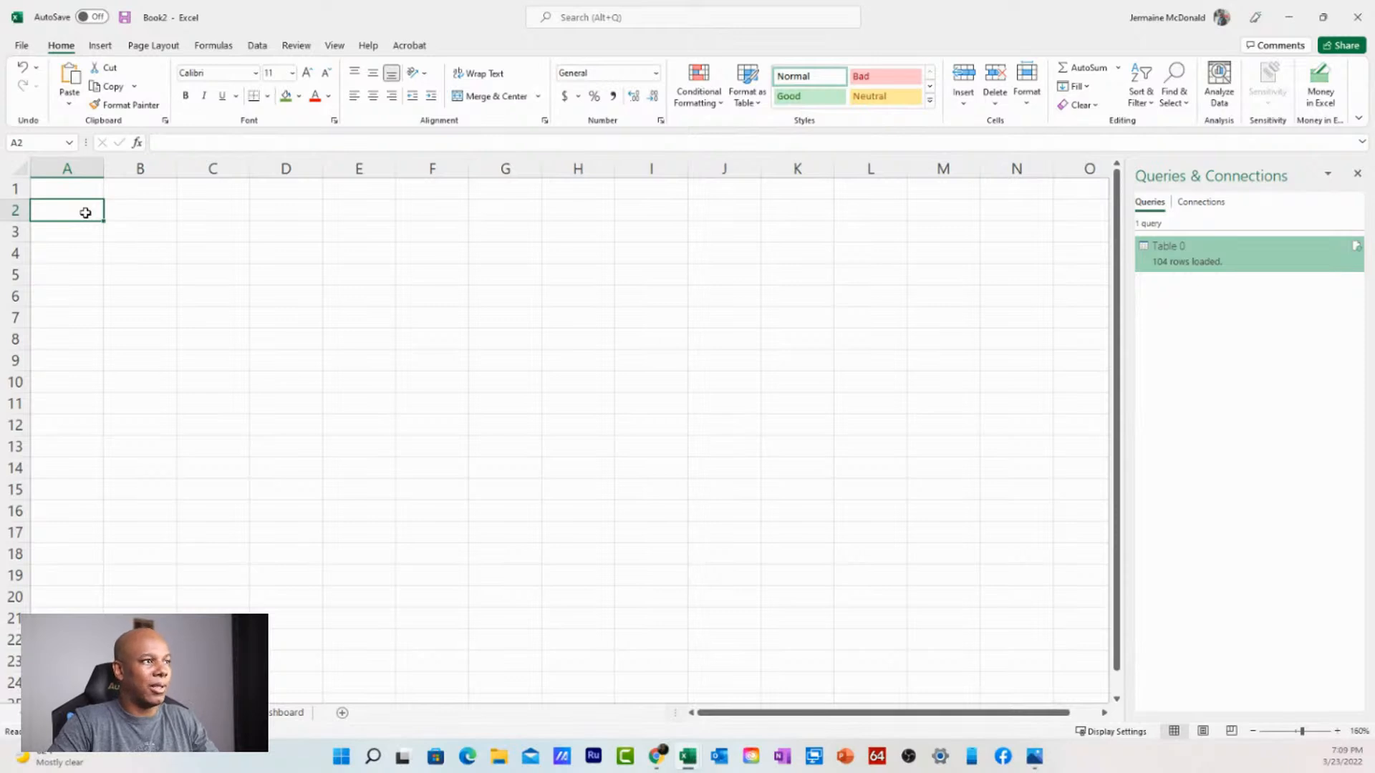
type("Date")
key("Tab")
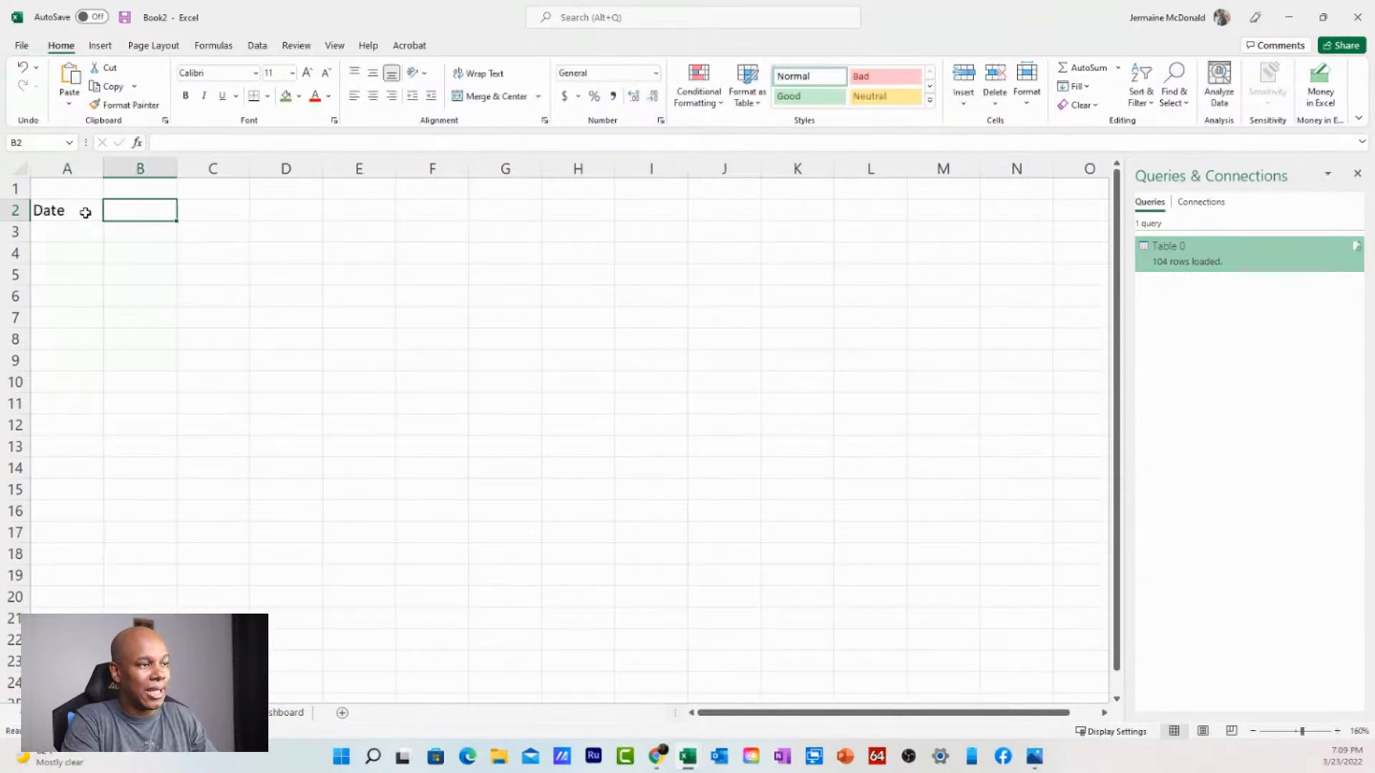
type("Name")
key("Tab")
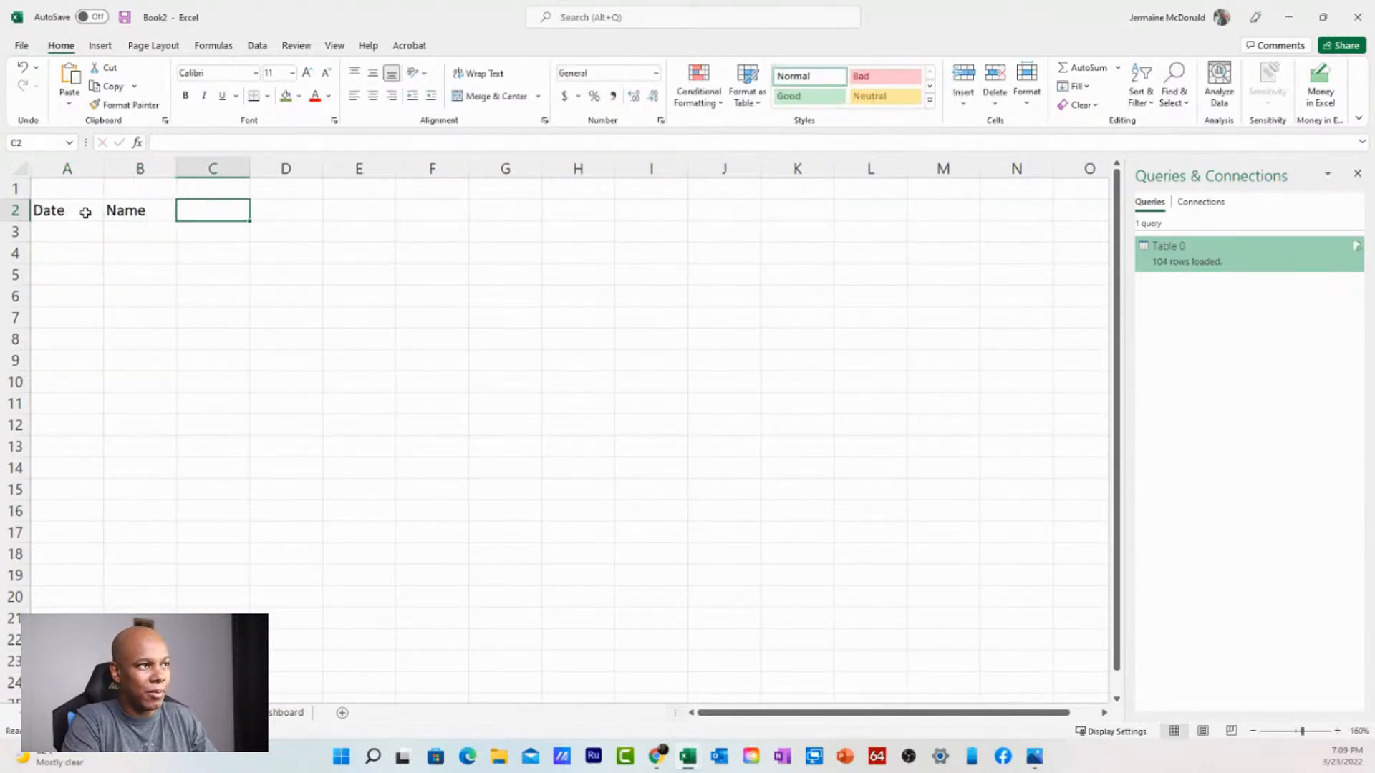
type("Ticker")
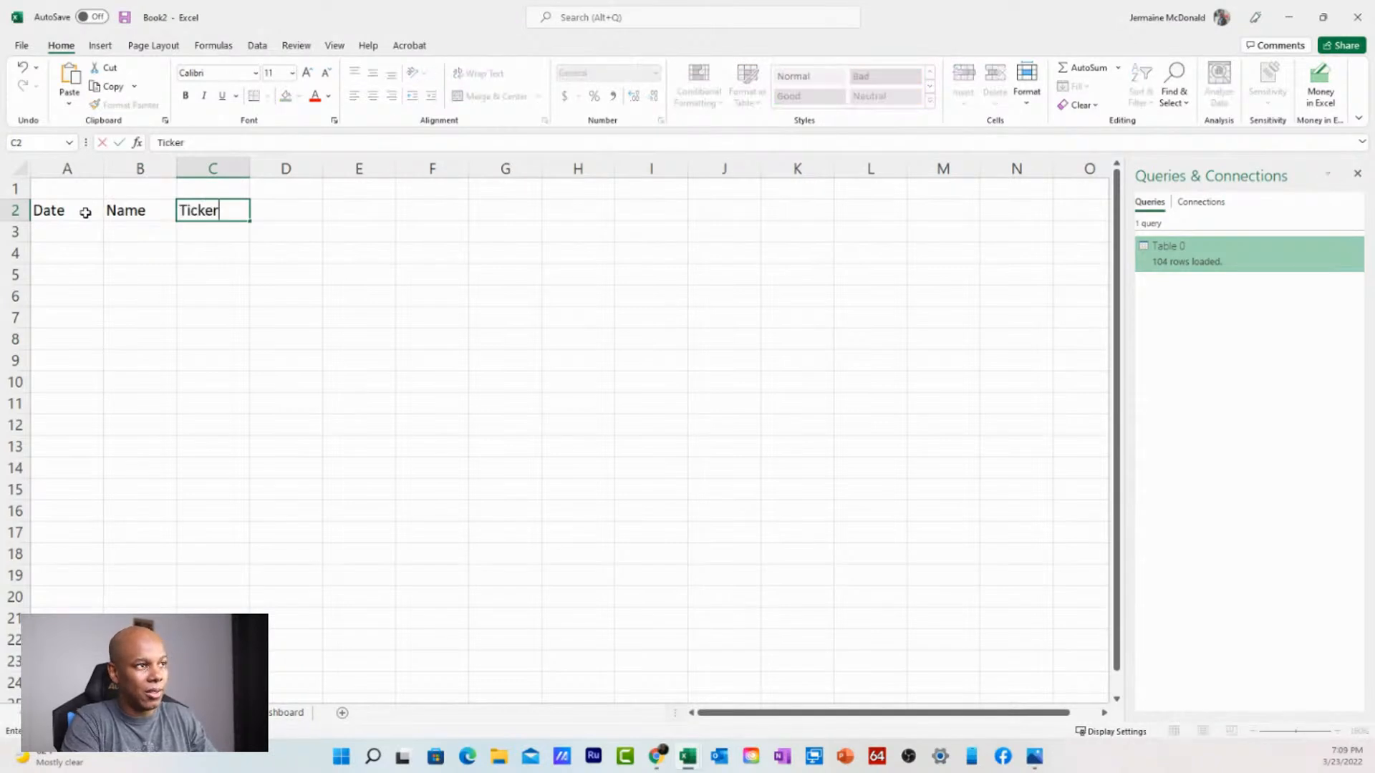
key("Tab")
type("Units")
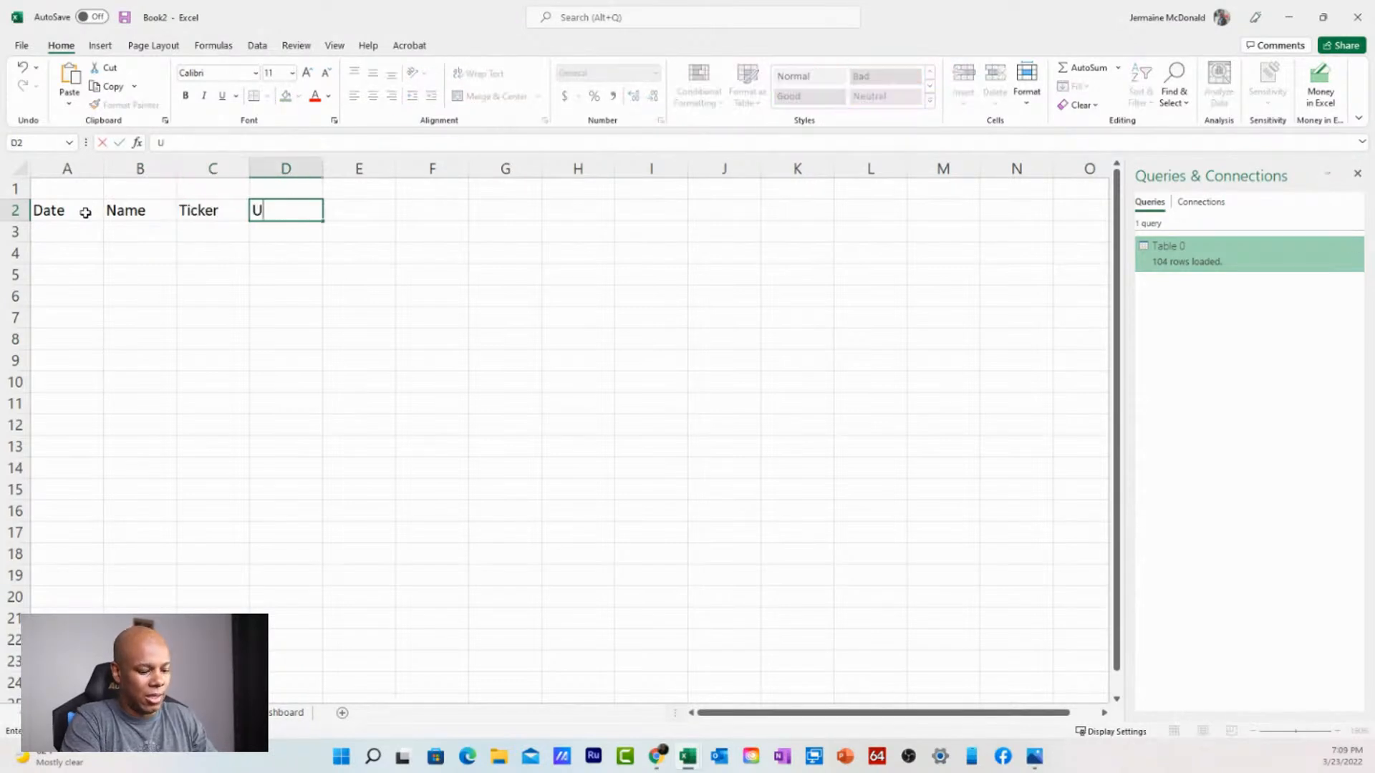
key("Tab")
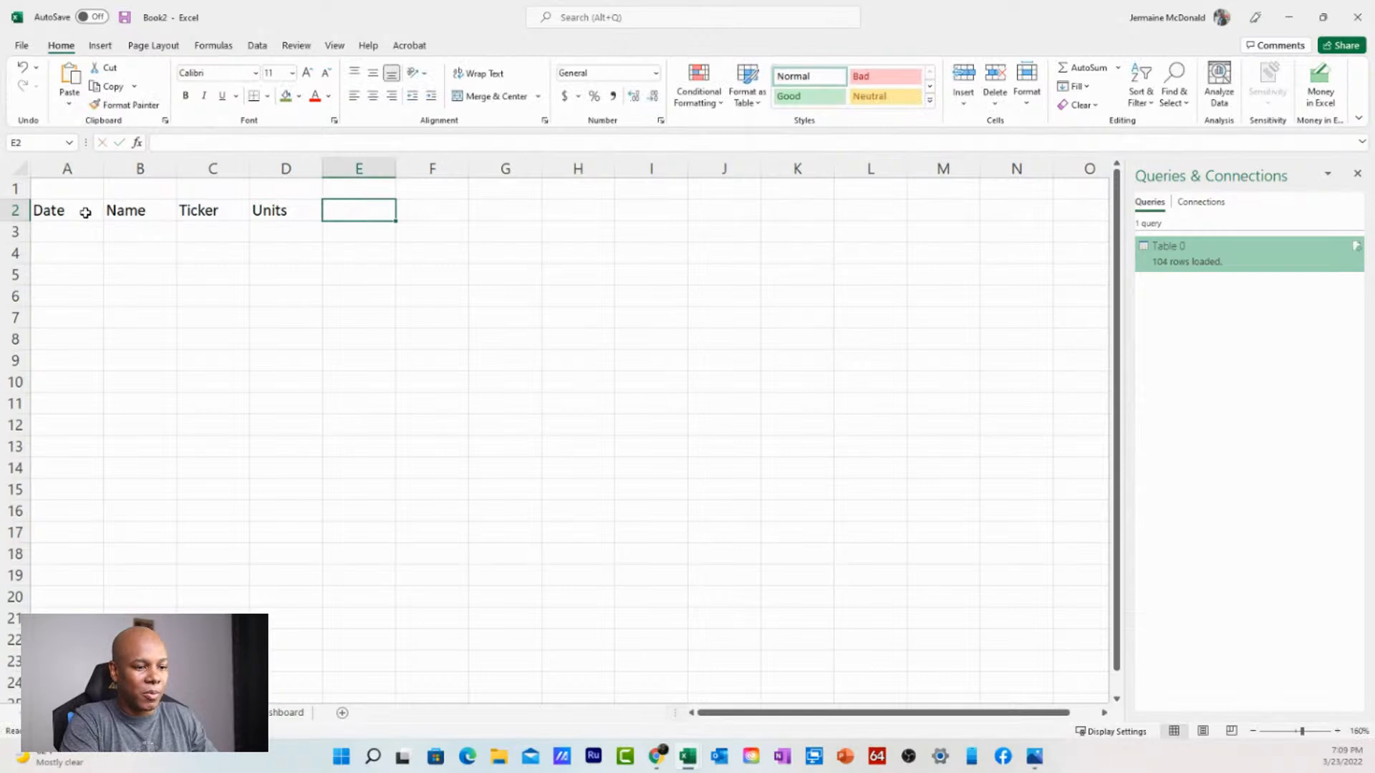
Step: Add the headings Total Cost and Unit Price in cells E2 and F2
type("Total Cost")
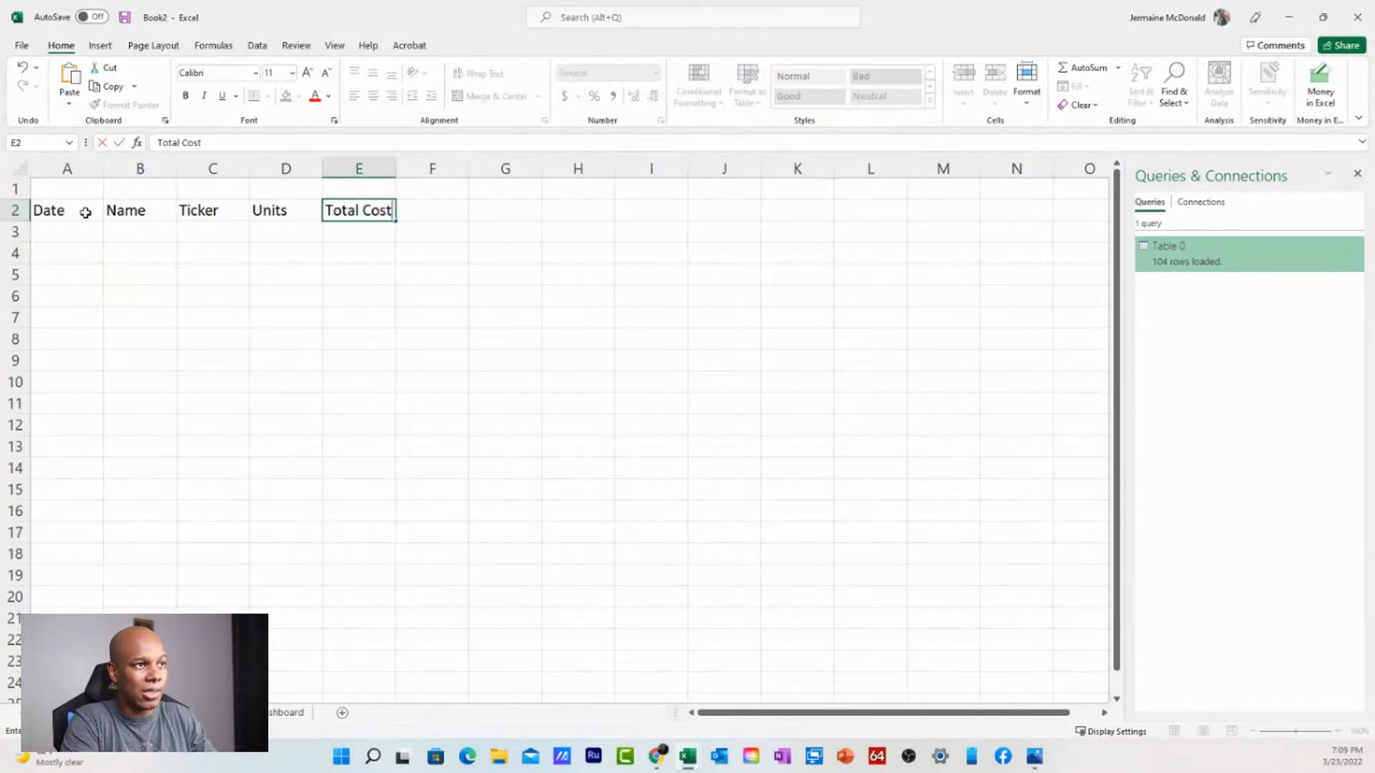
key("Tab")
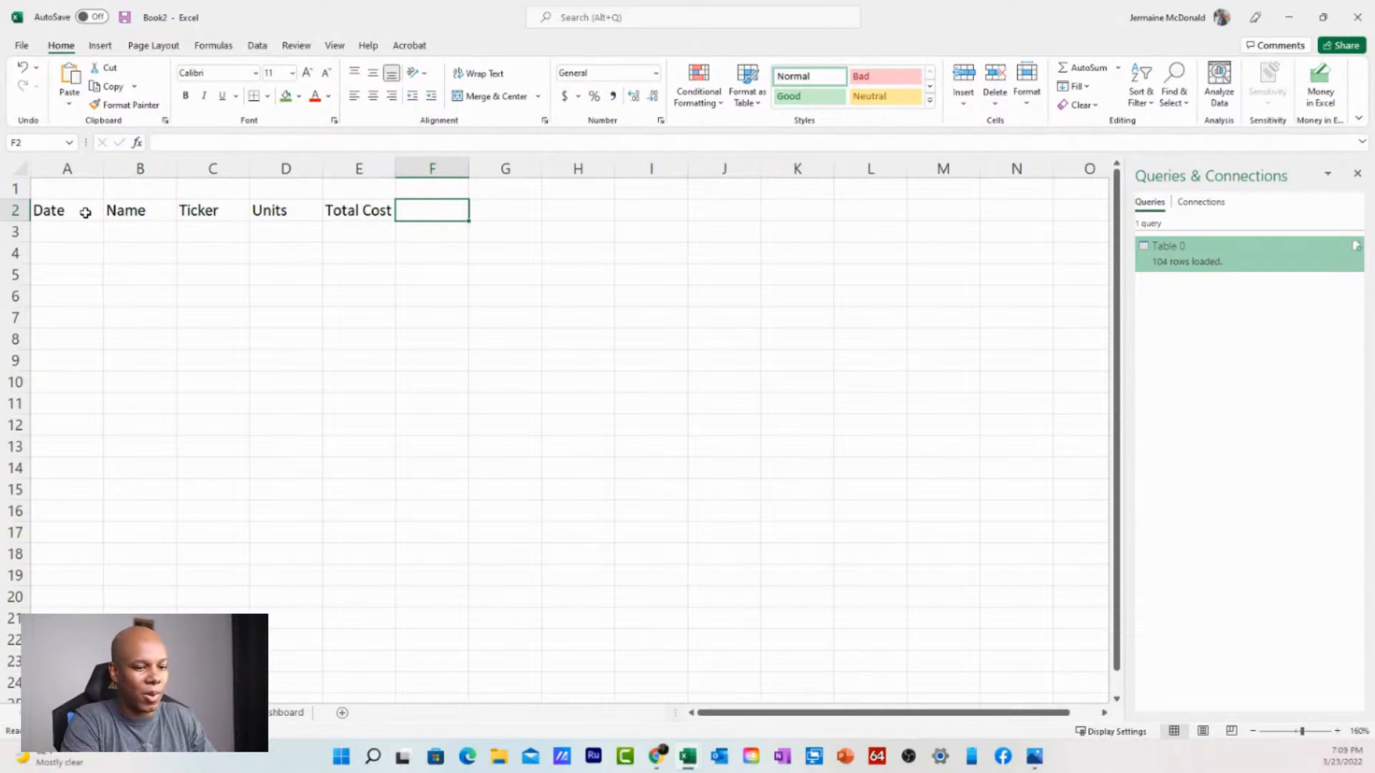
type("Unit Price")
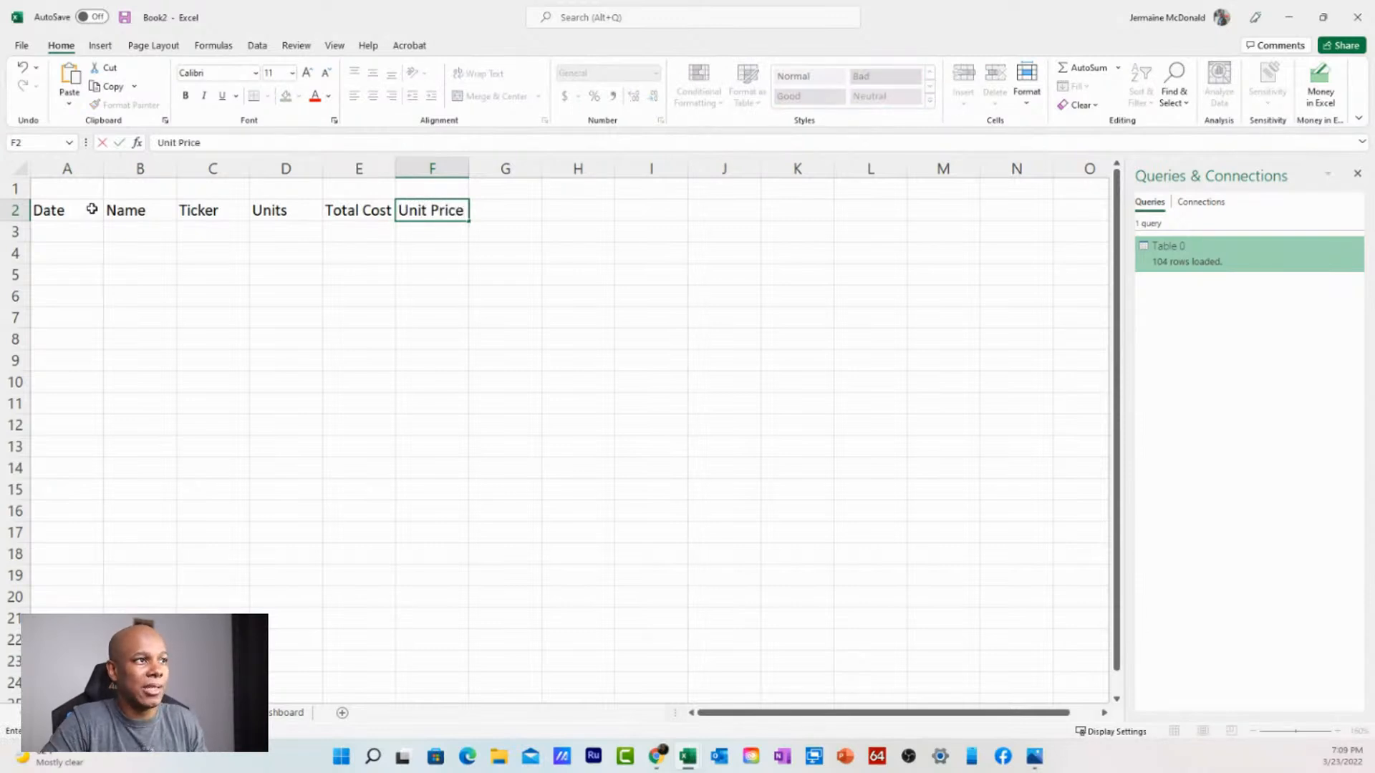
left_click(301, 240)
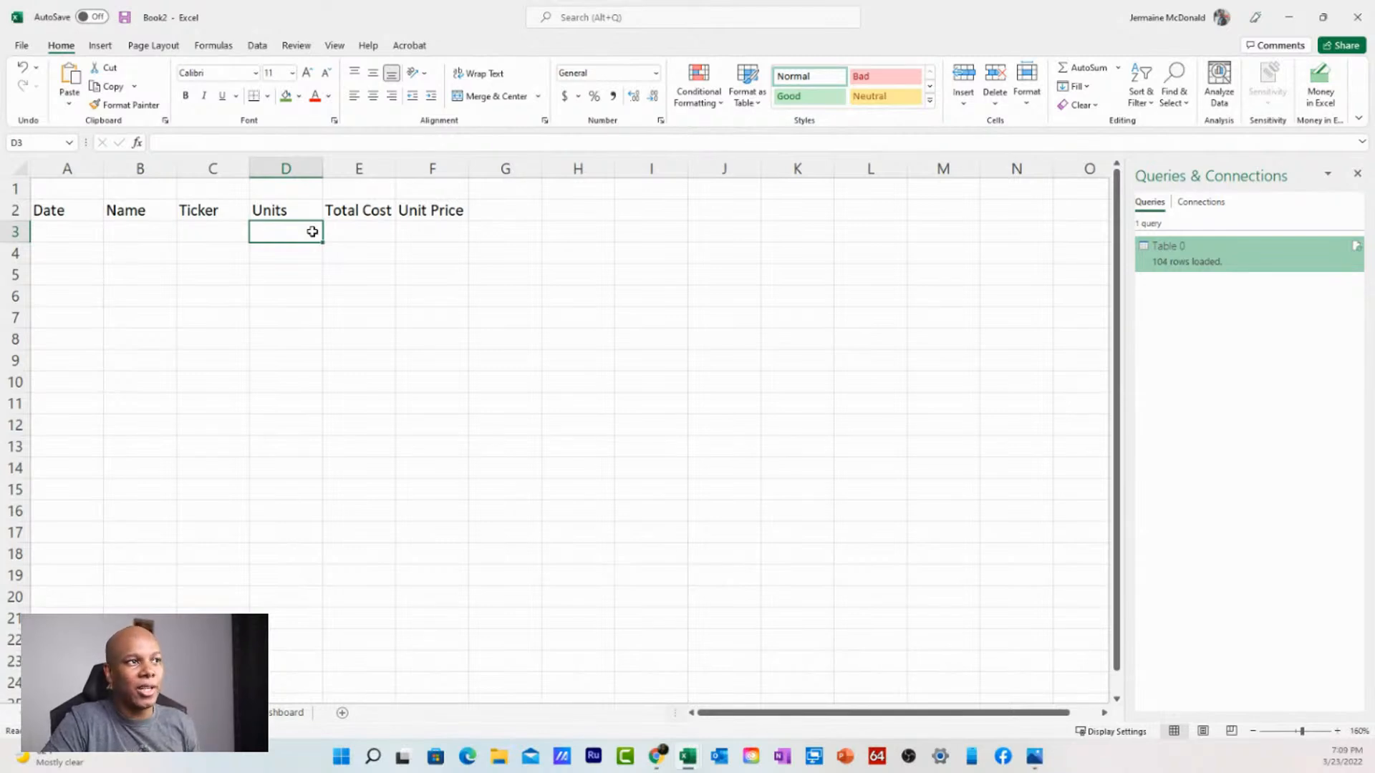
left_click(345, 233)
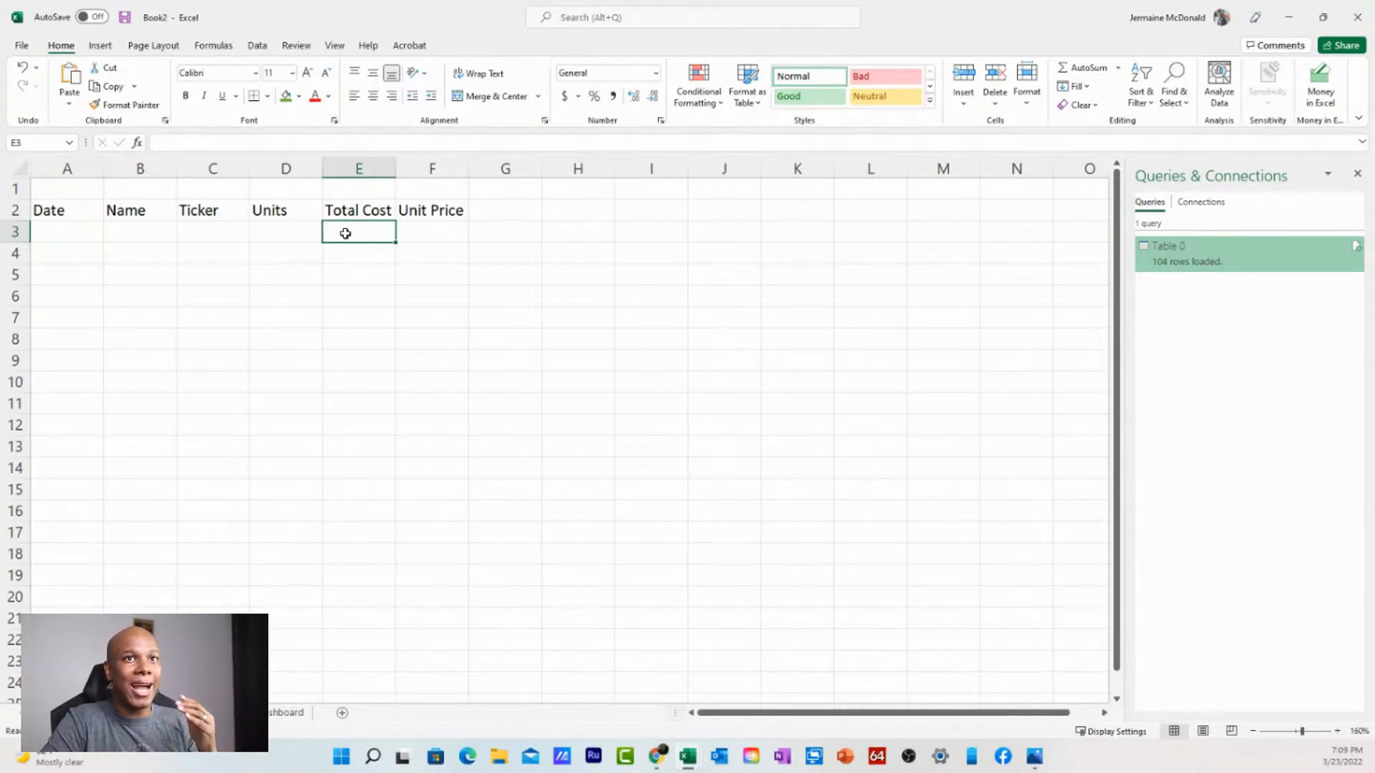
left_click(432, 235)
left_click(358, 229)
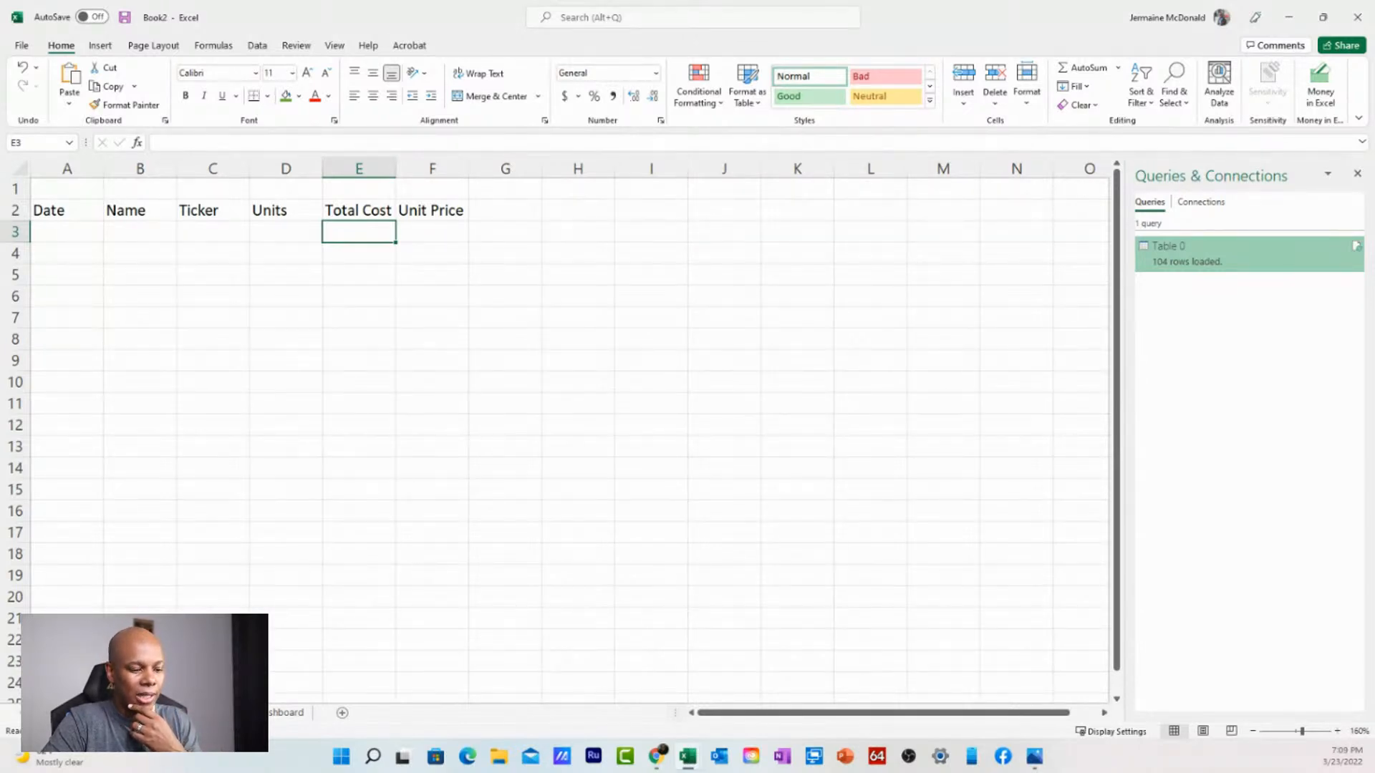
key("alt+Tab")
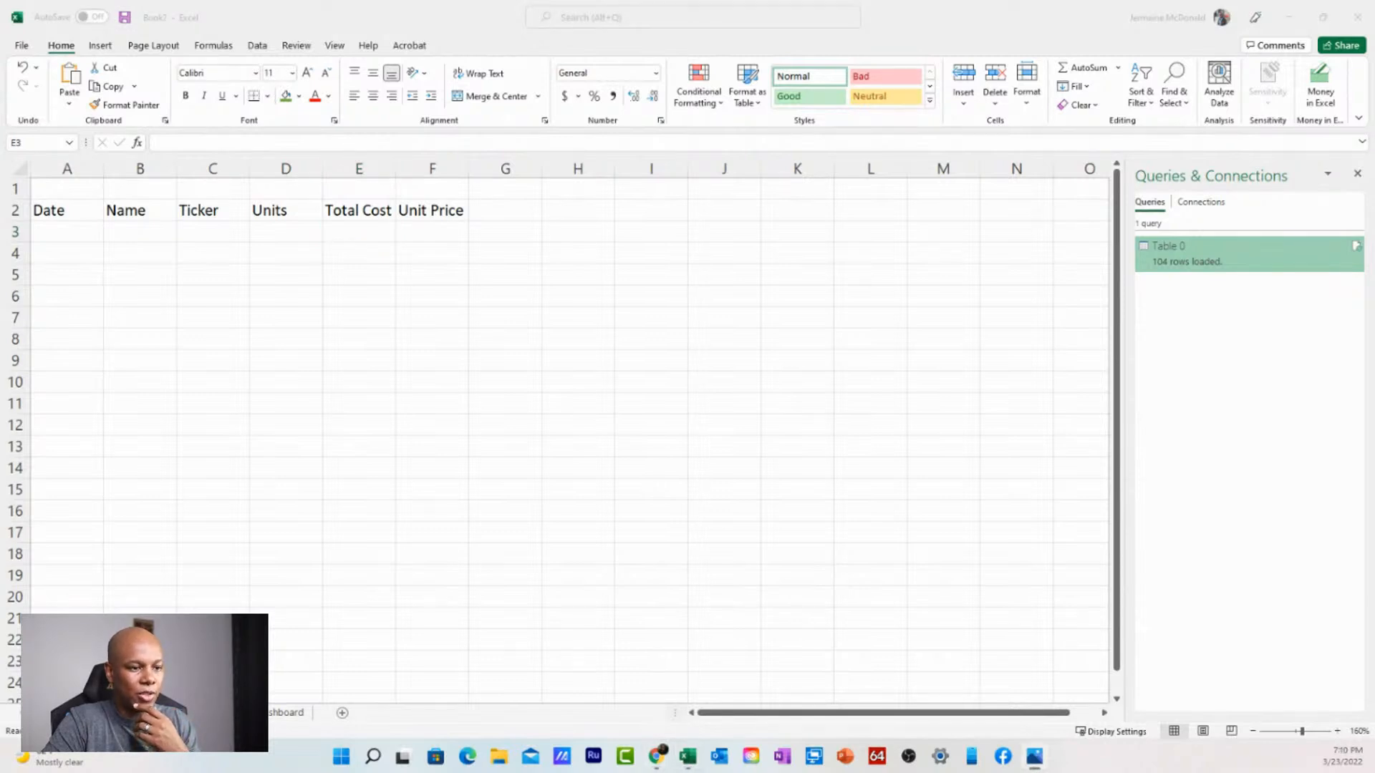
Step: Switch to the FTNA buy order image in Photos, examine its date, stocks traded, fees and total cost, and return to the workbook
left_click_drag(1374, 272, 610, 168)
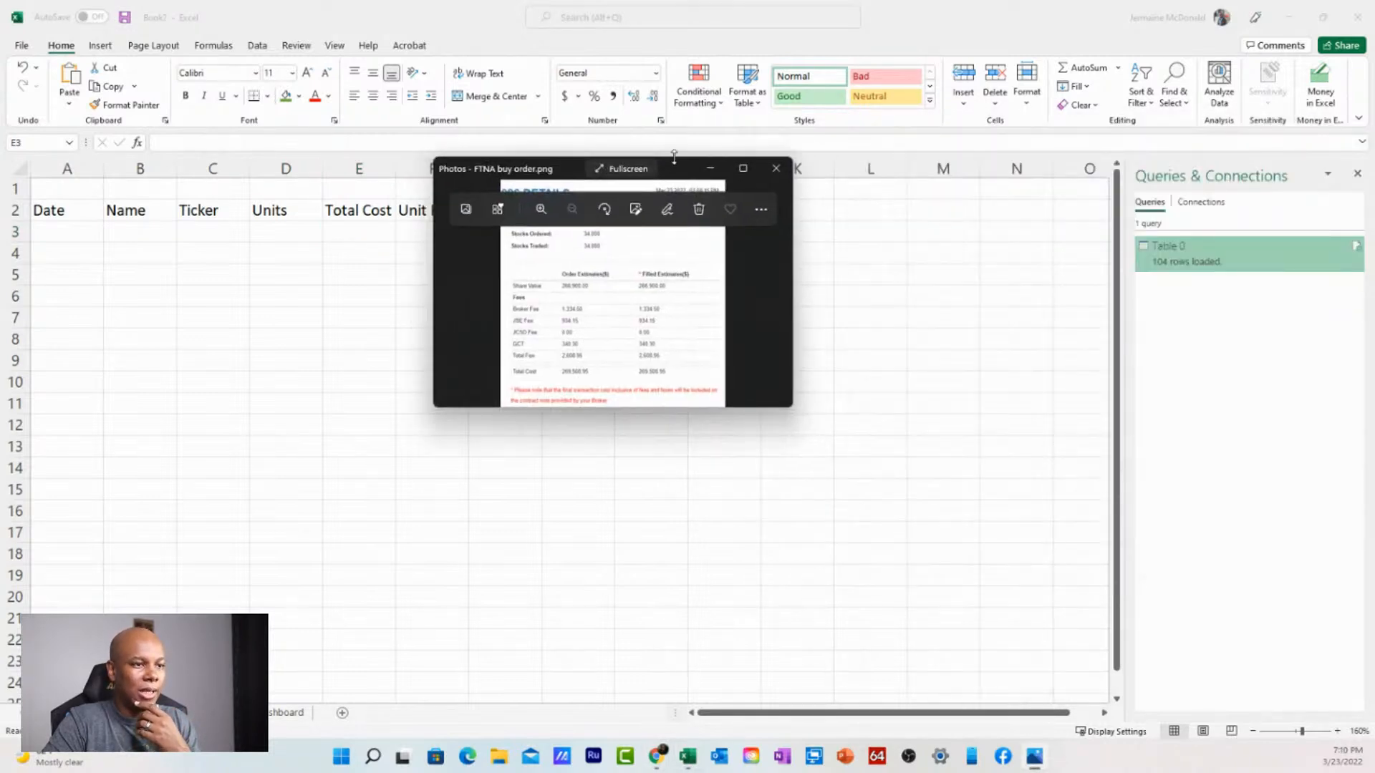
left_click(741, 170)
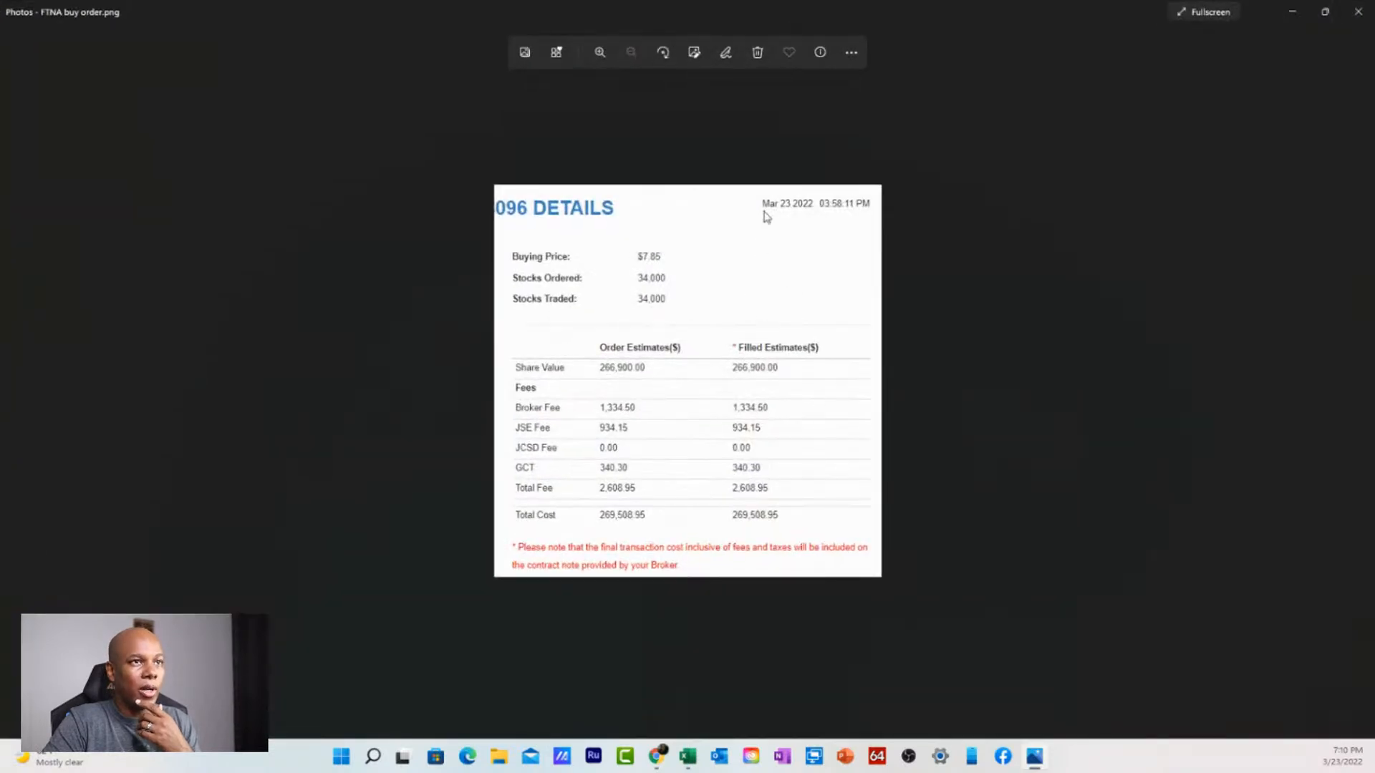
left_click(600, 50)
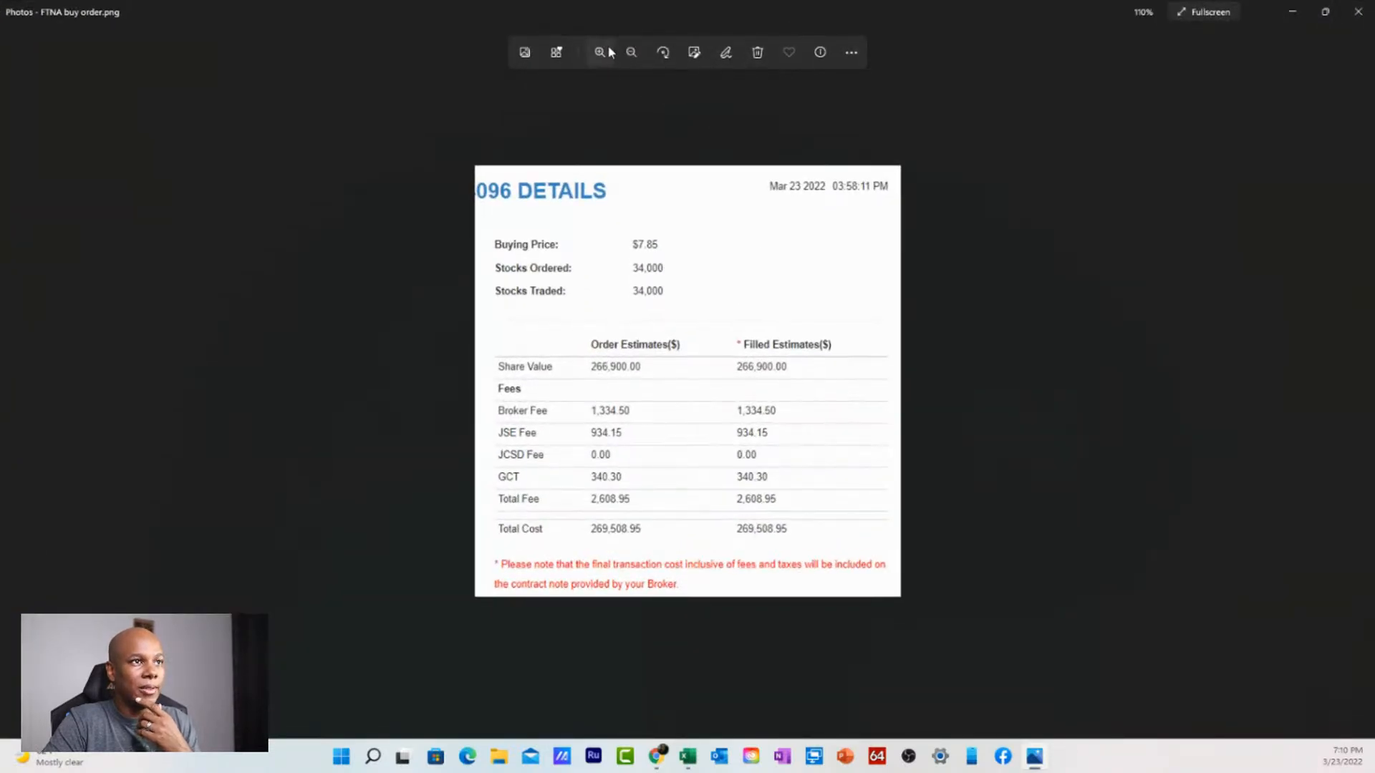
left_click(608, 48)
left_click(608, 49)
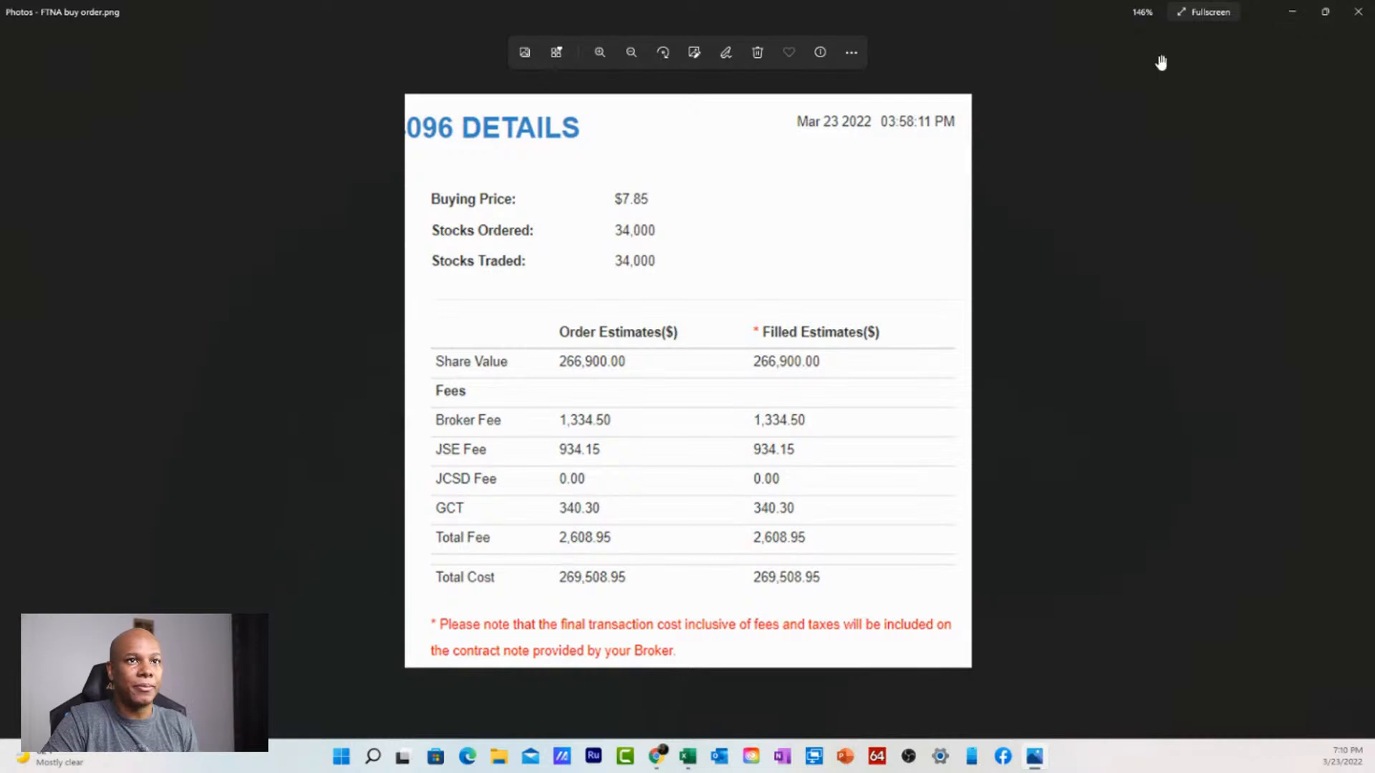
left_click(1289, 12)
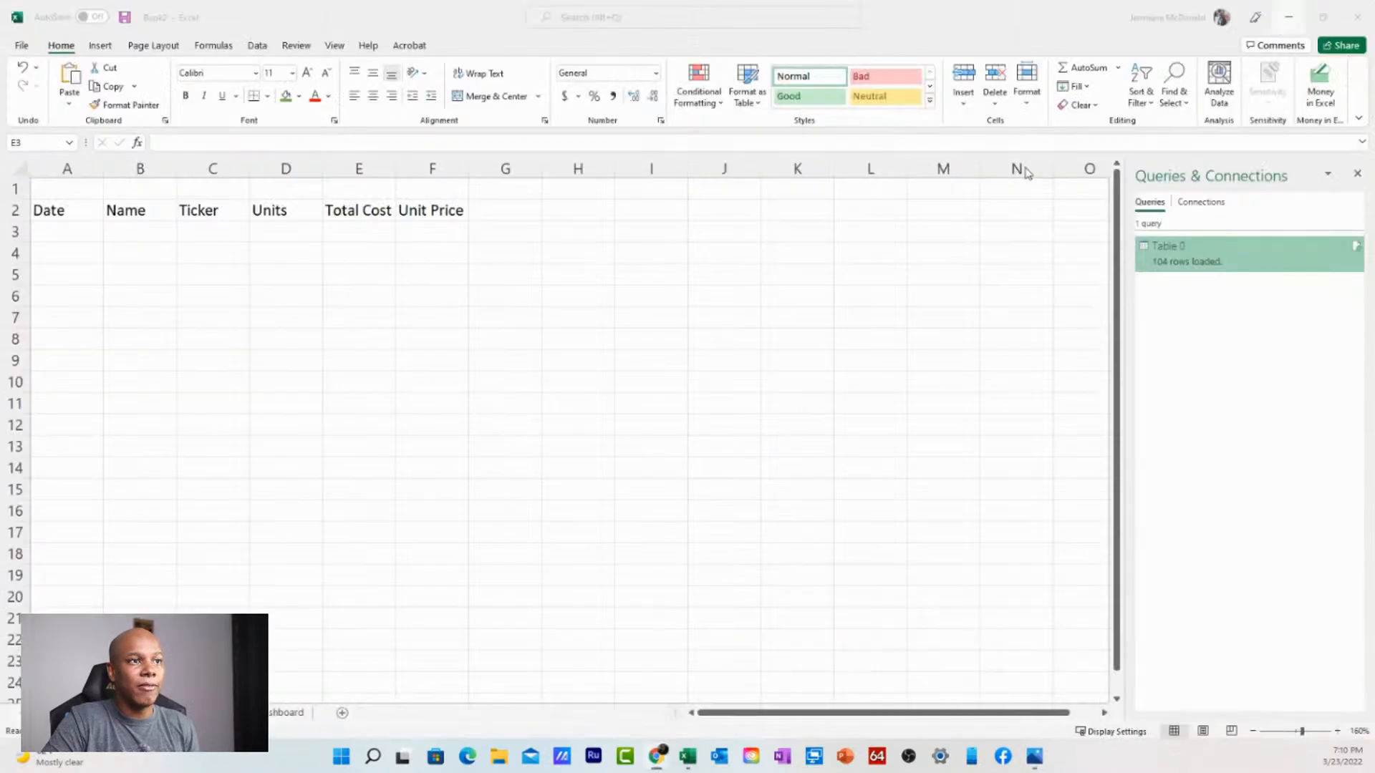
Step: Enter the date Jan/20/2022 in cell A3 and fit column A's width to it
left_click(63, 231)
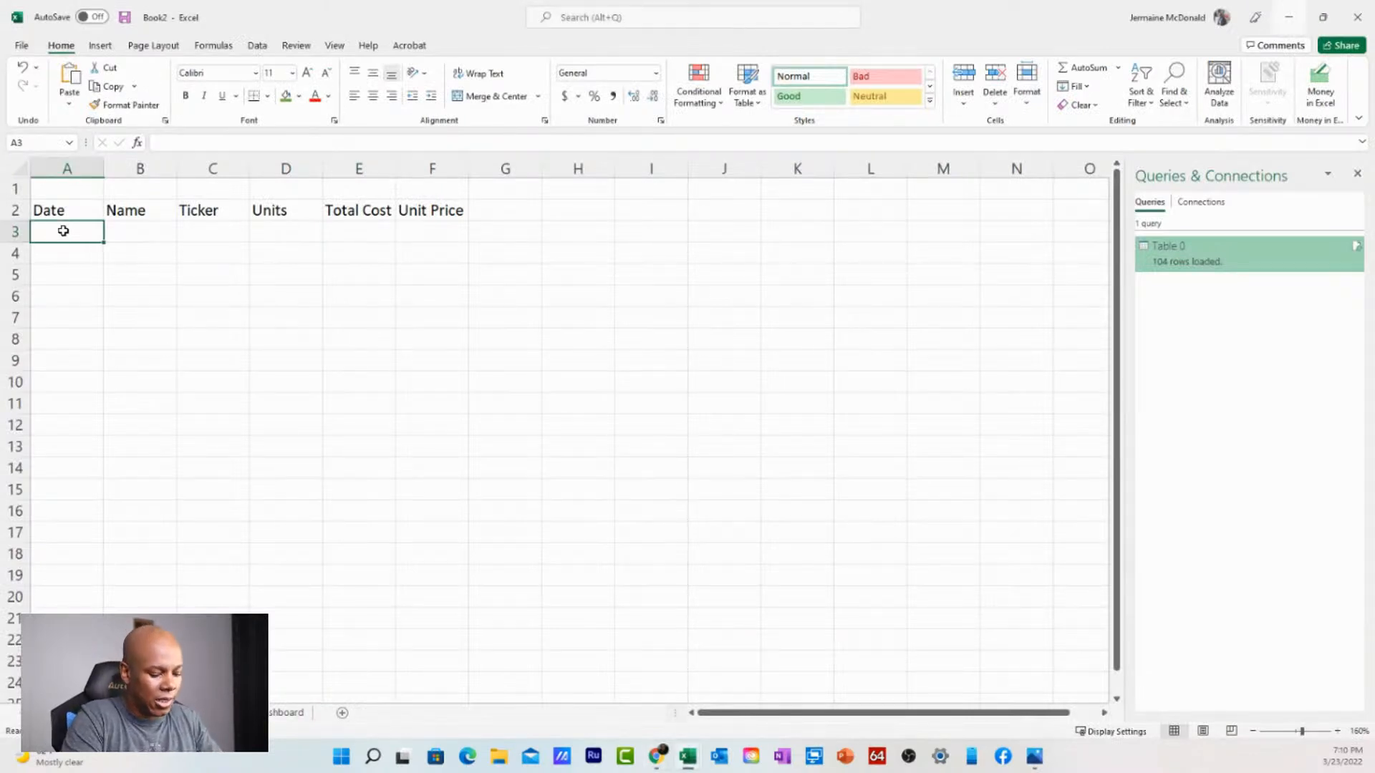
type("Jan/20")
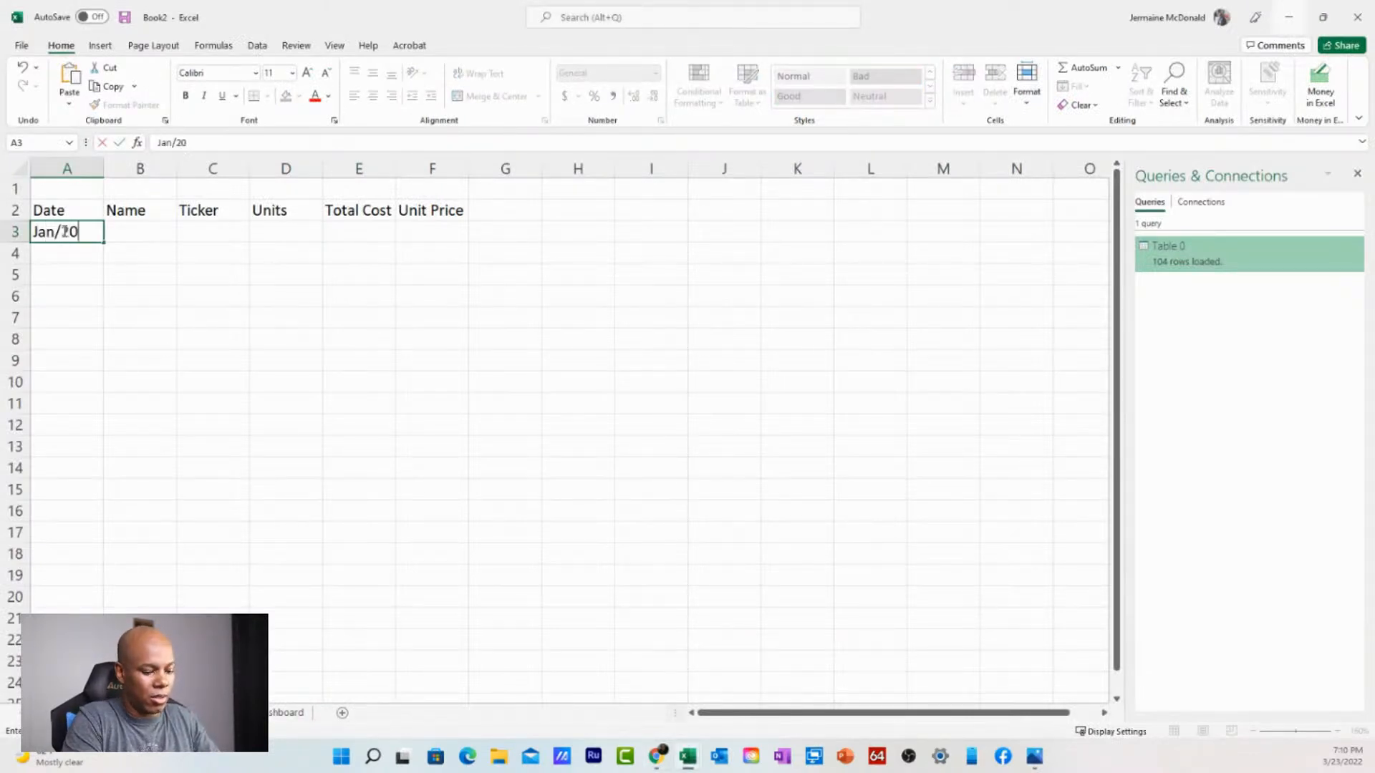
type("/2022")
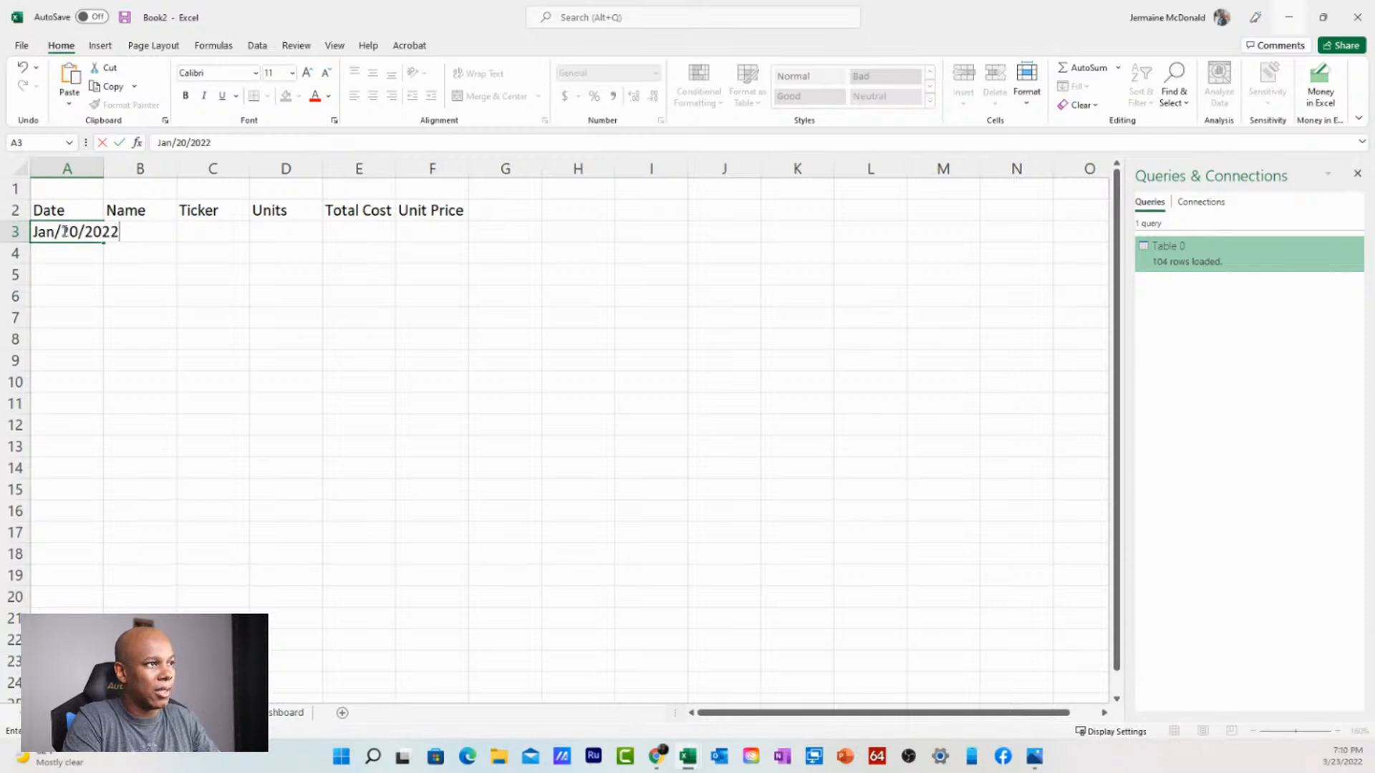
key("Tab")
double_click(101, 163)
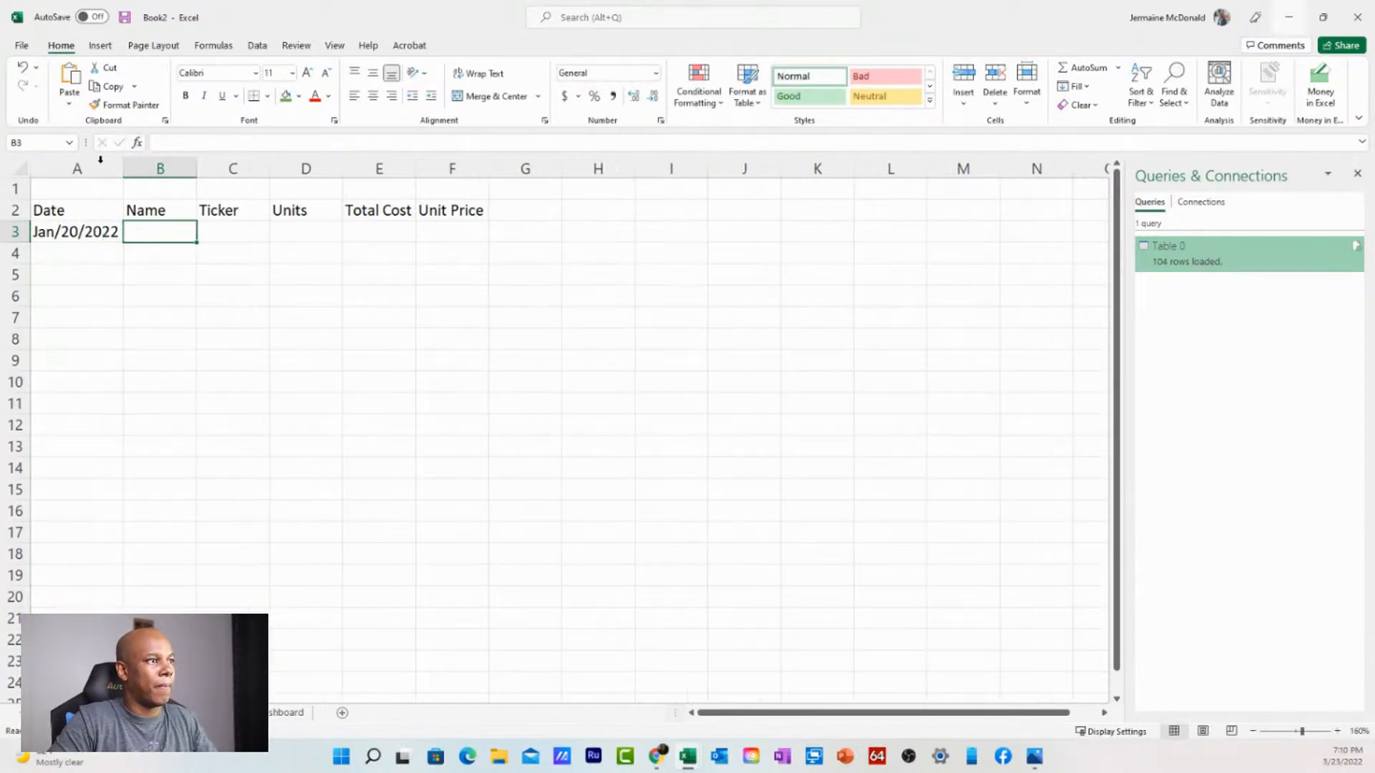
Step: Enter the company name Fontana Limited in cell B3 and fit column B's width to it
double_click(156, 229)
type("Fon")
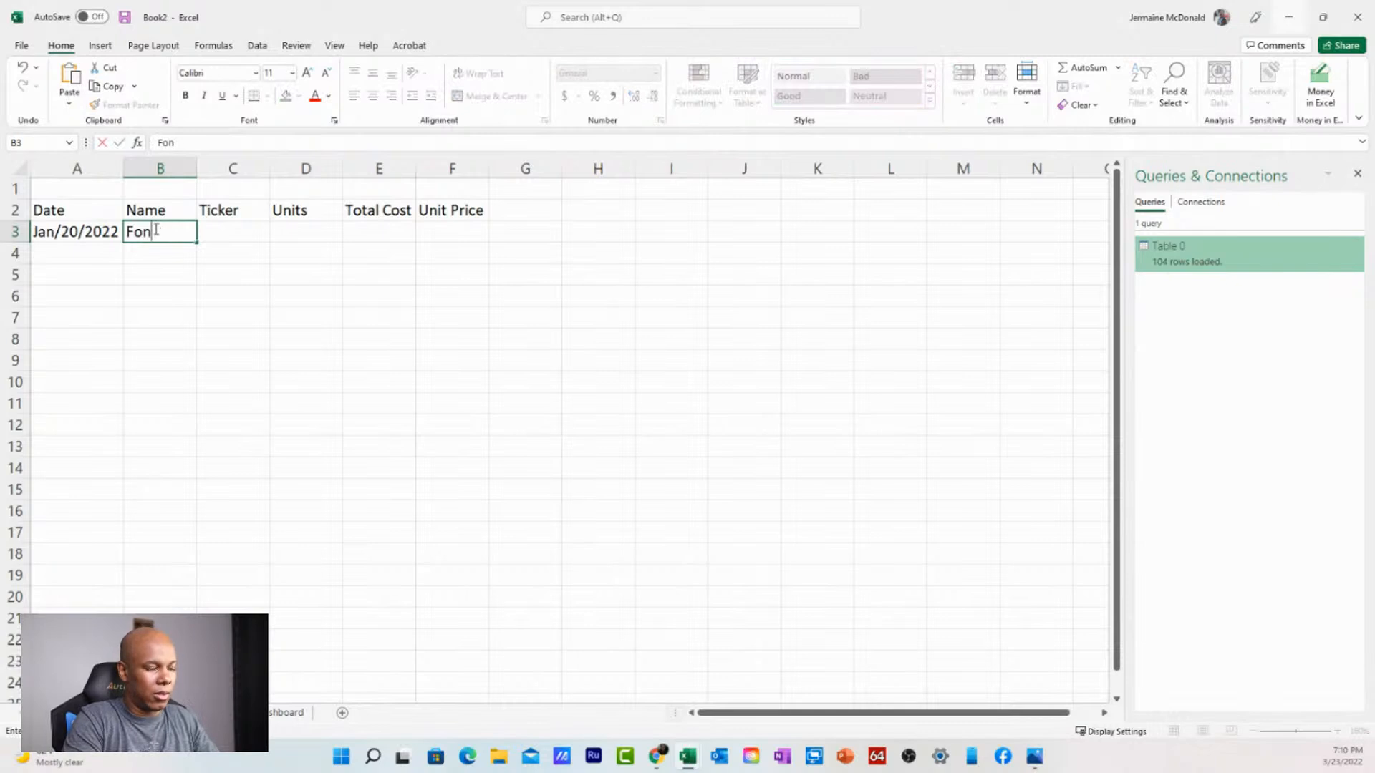
type("tana Limited")
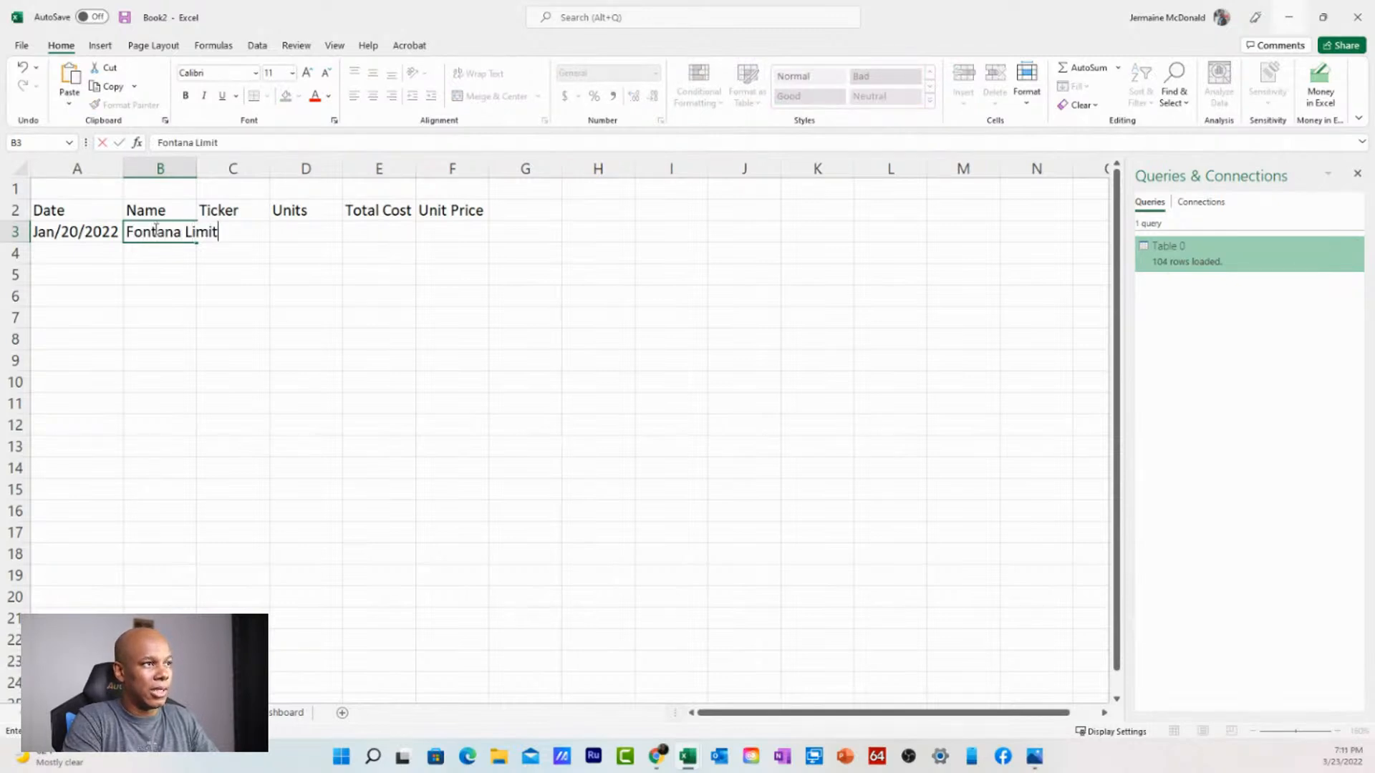
left_click(197, 166)
double_click(197, 166)
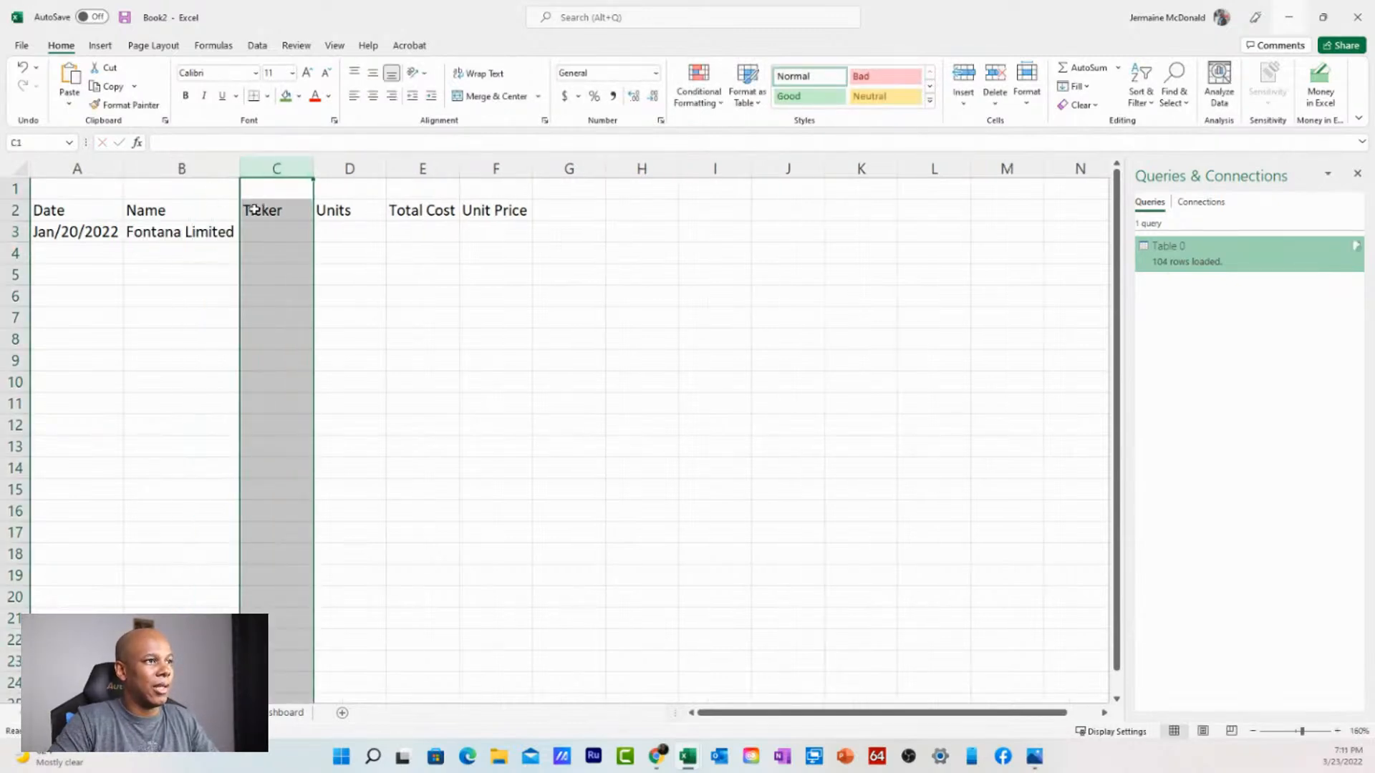
Step: Enter the ticker FTNA in cell C3 and 34000 units in cell D3
left_click(272, 234)
type("FTNA")
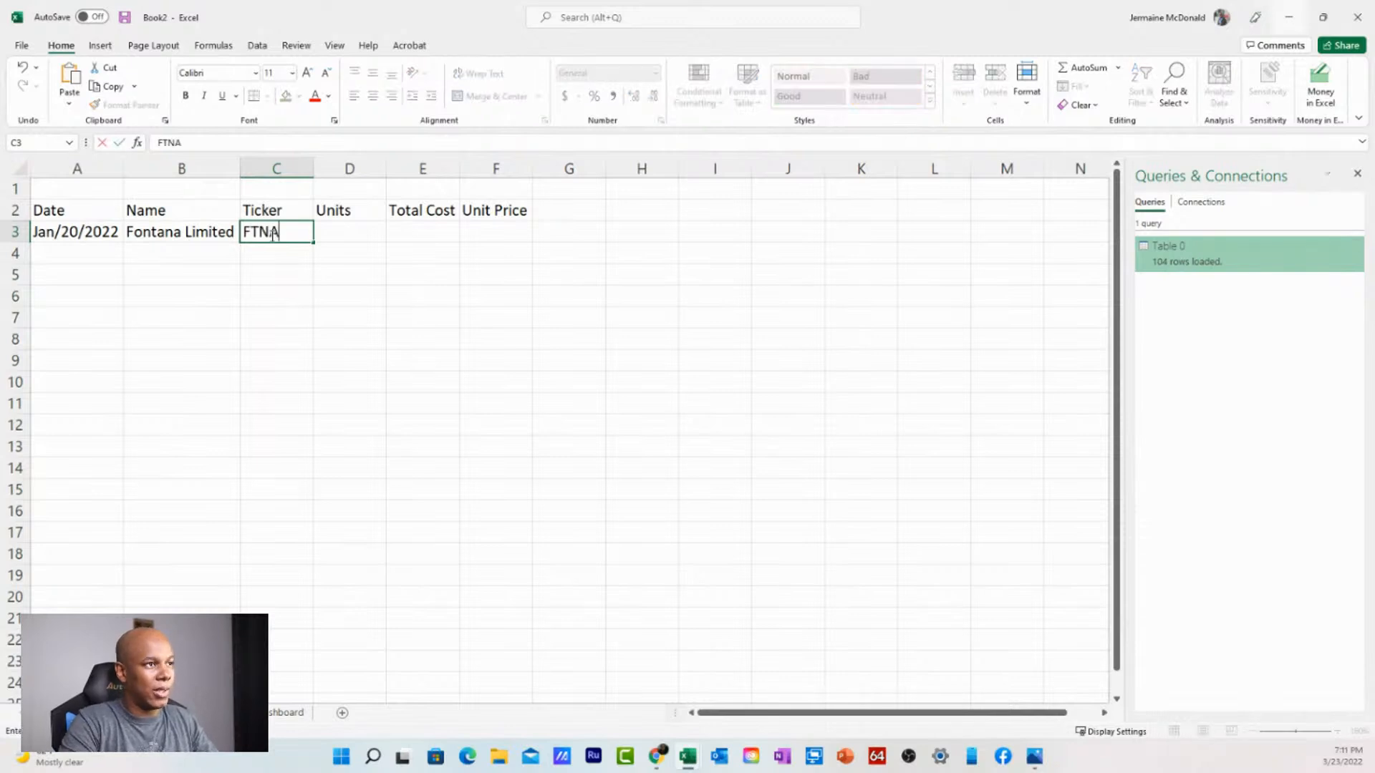
key("Tab")
type("34000")
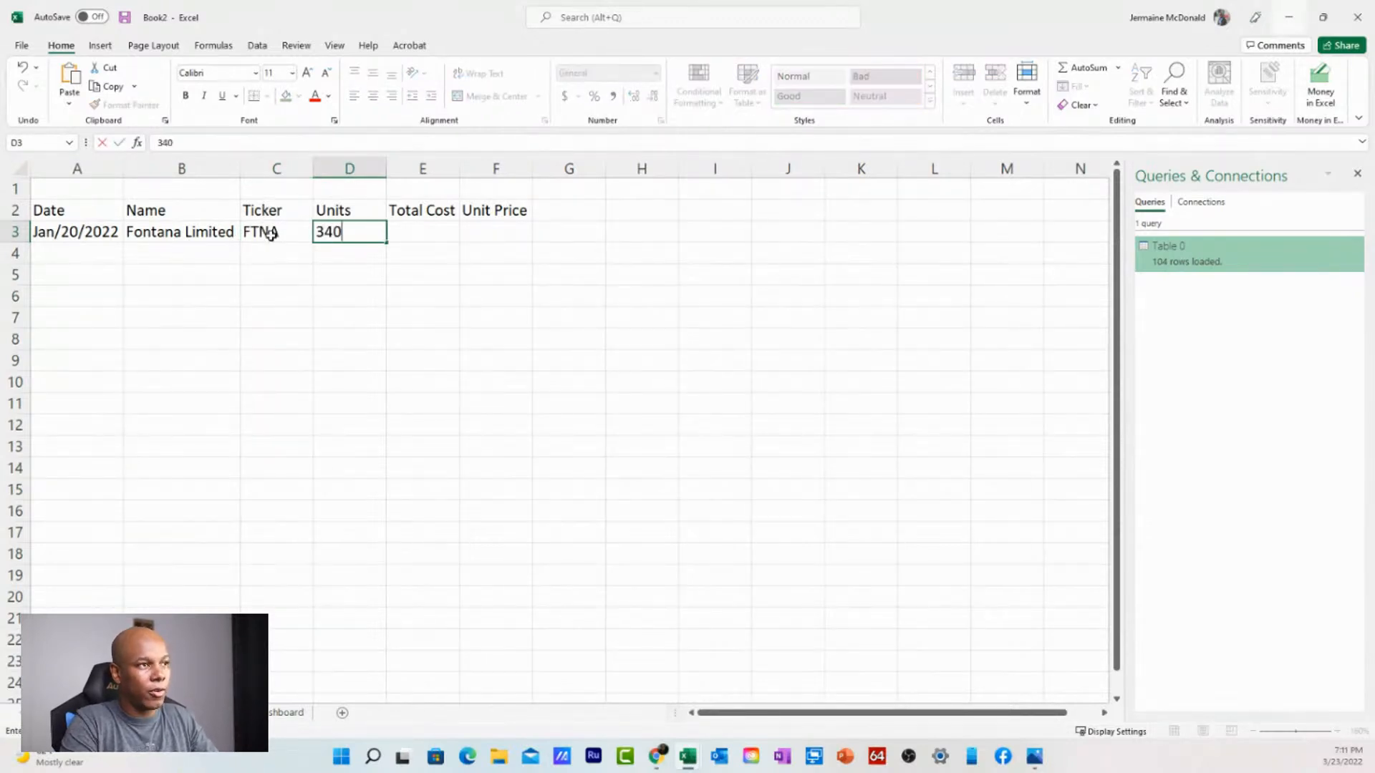
key("Tab")
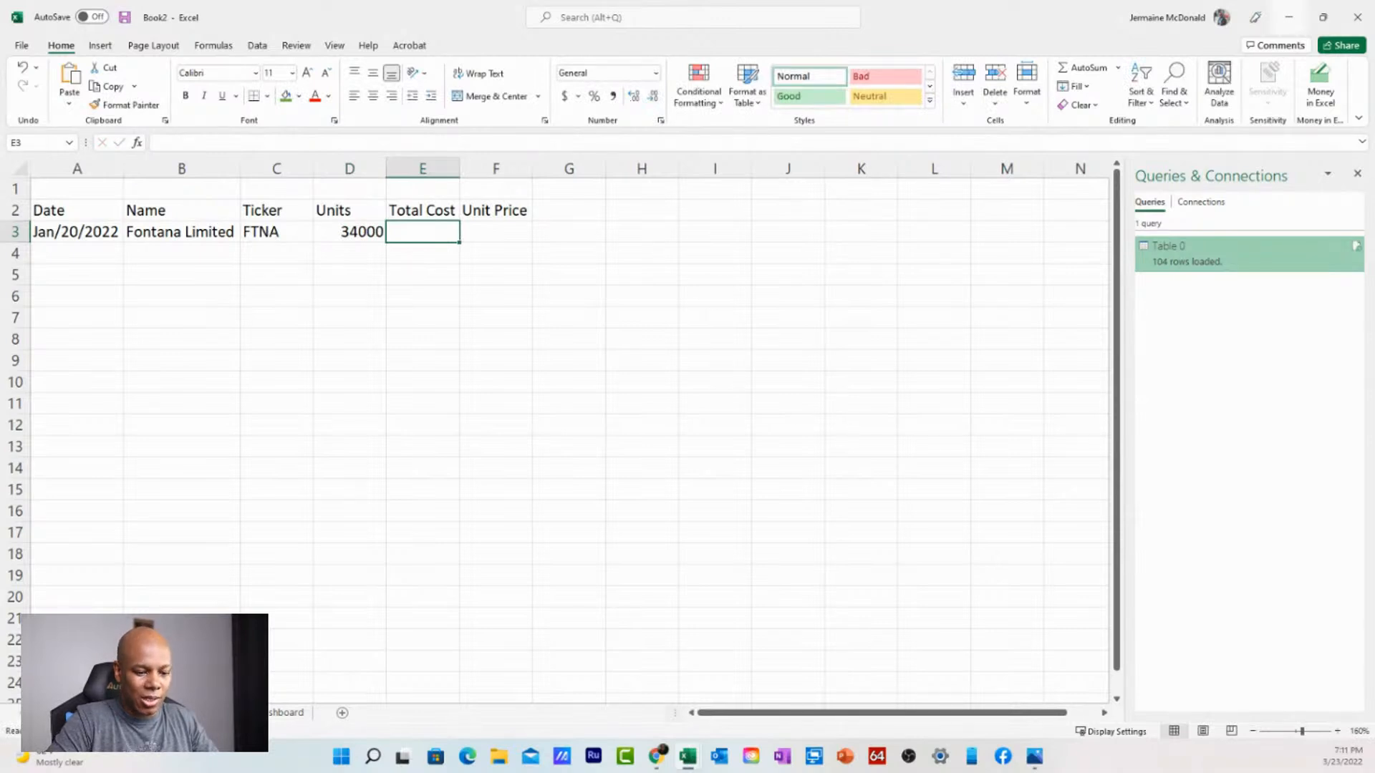
Step: Switch to the FTNA buy order image in Photos to check its total cost, and close the image
key("alt+Tab")
key("alt+Tab")
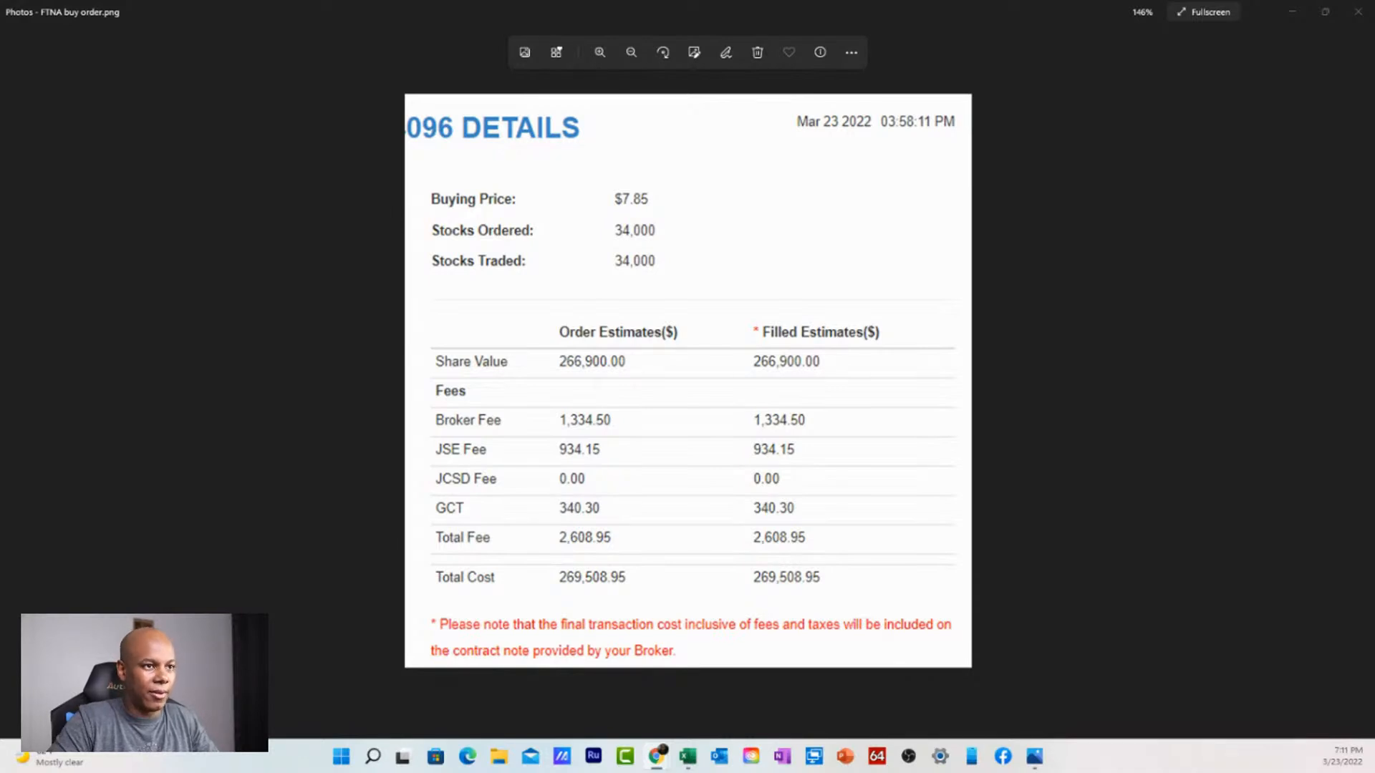
left_click(1355, 18)
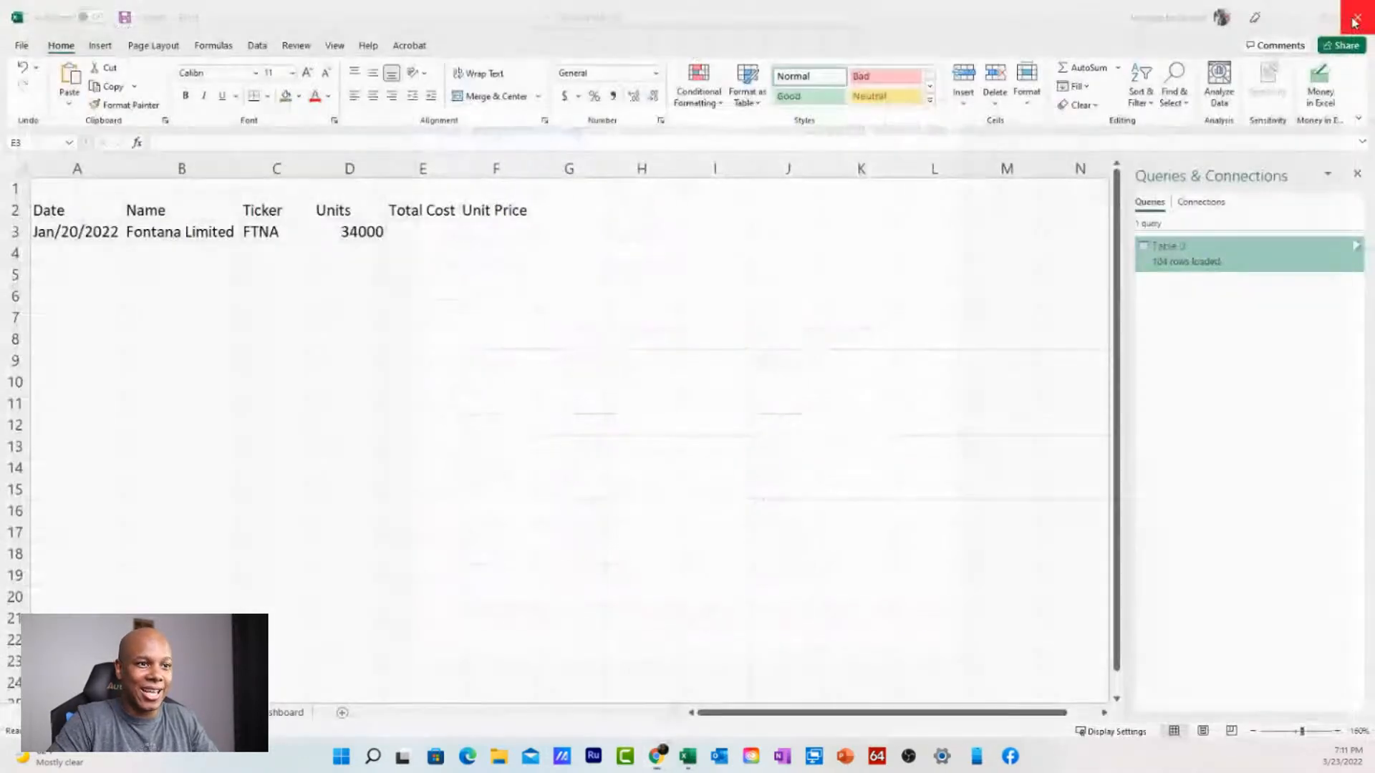
Step: Enter the total cost 269508.95 in cell E3
left_click(431, 230)
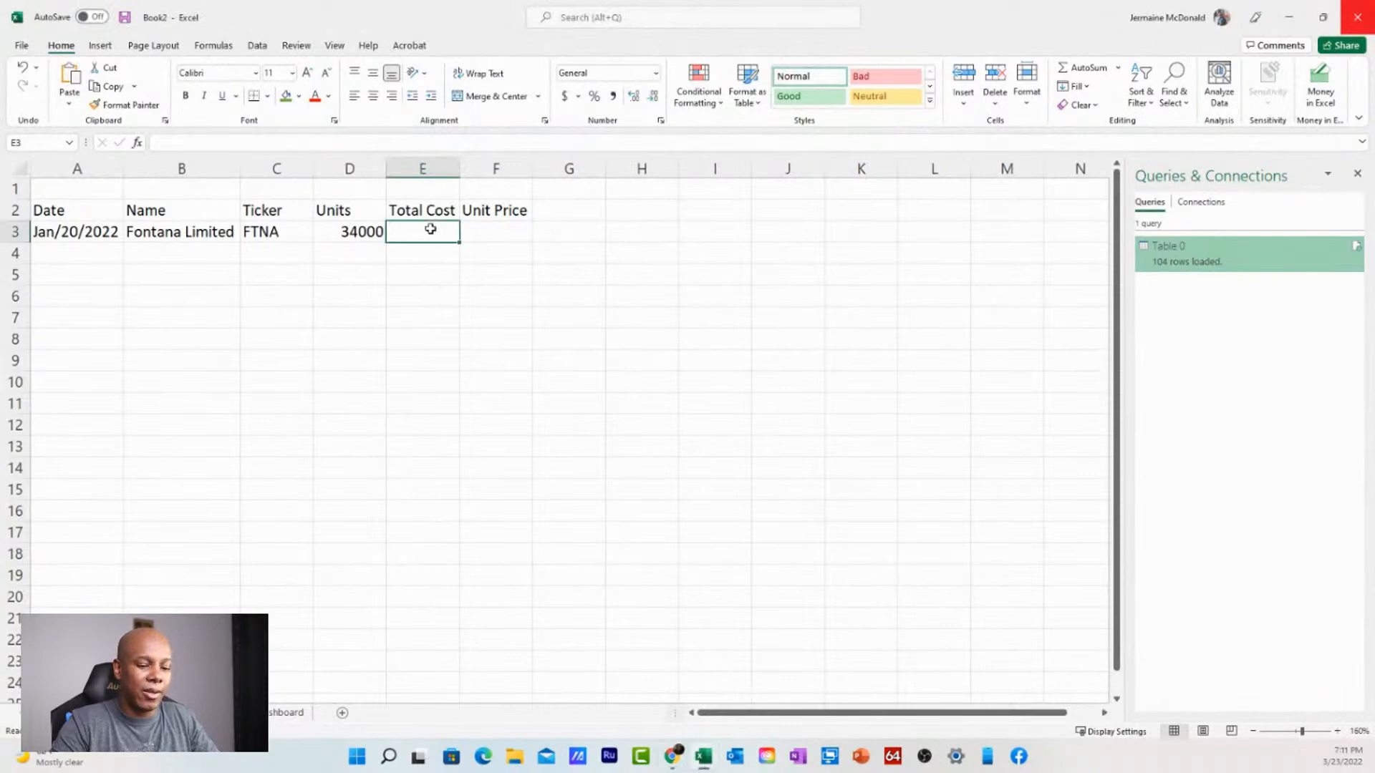
type("269")
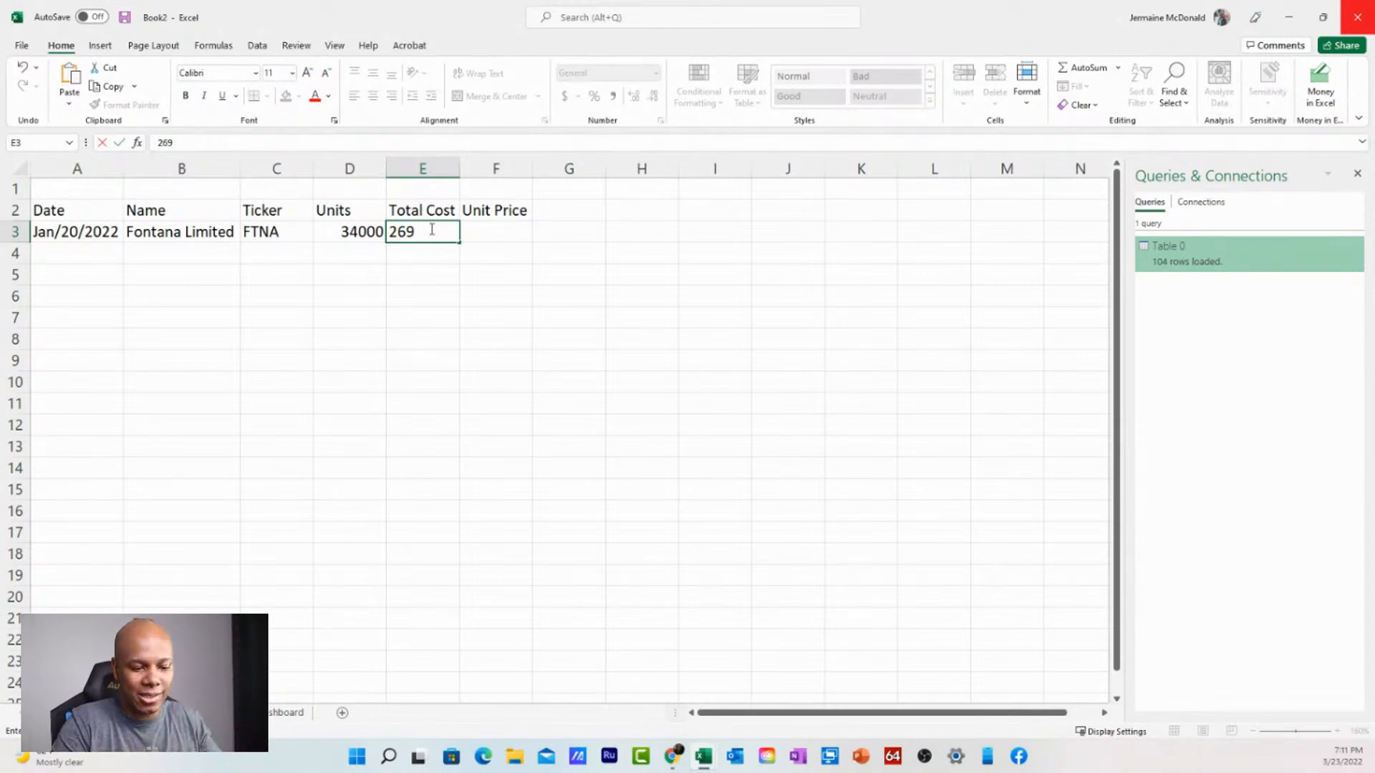
type("5")
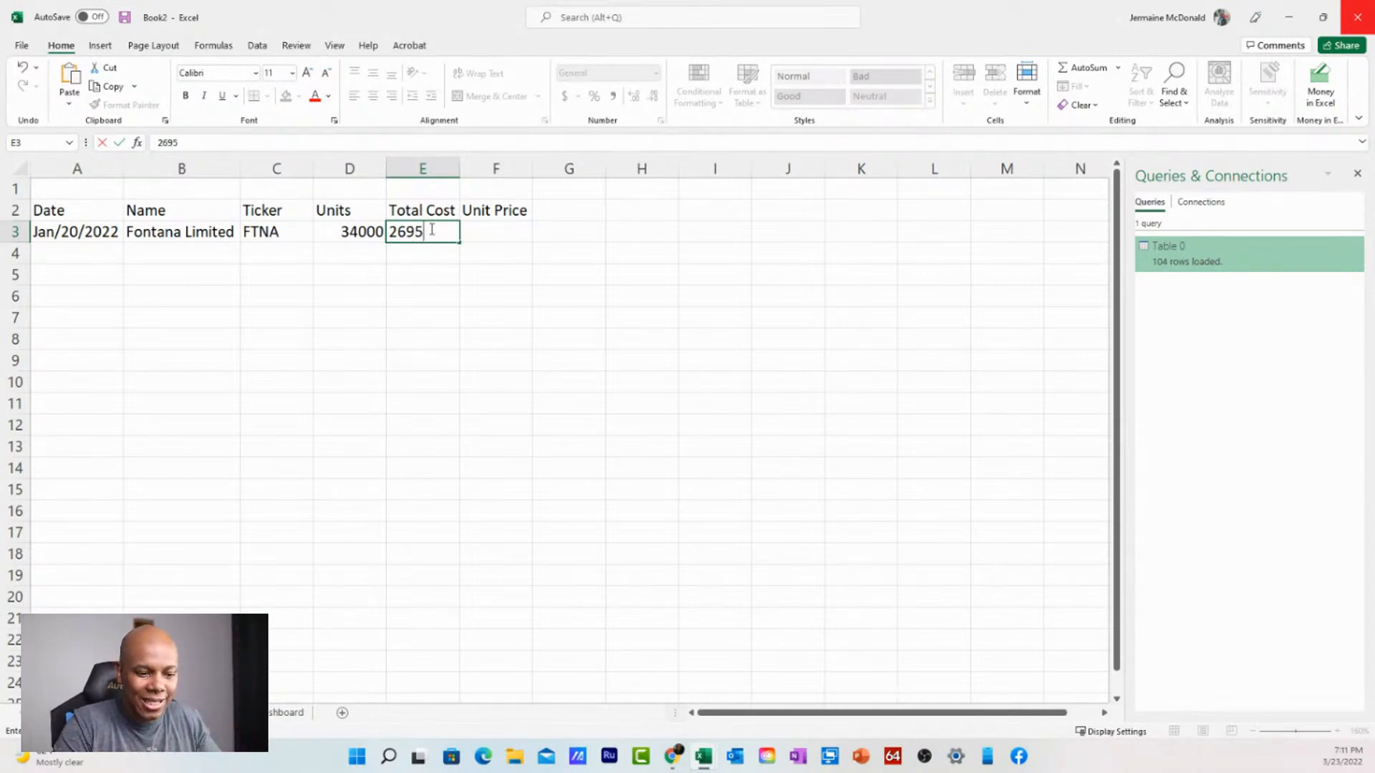
type("08.9")
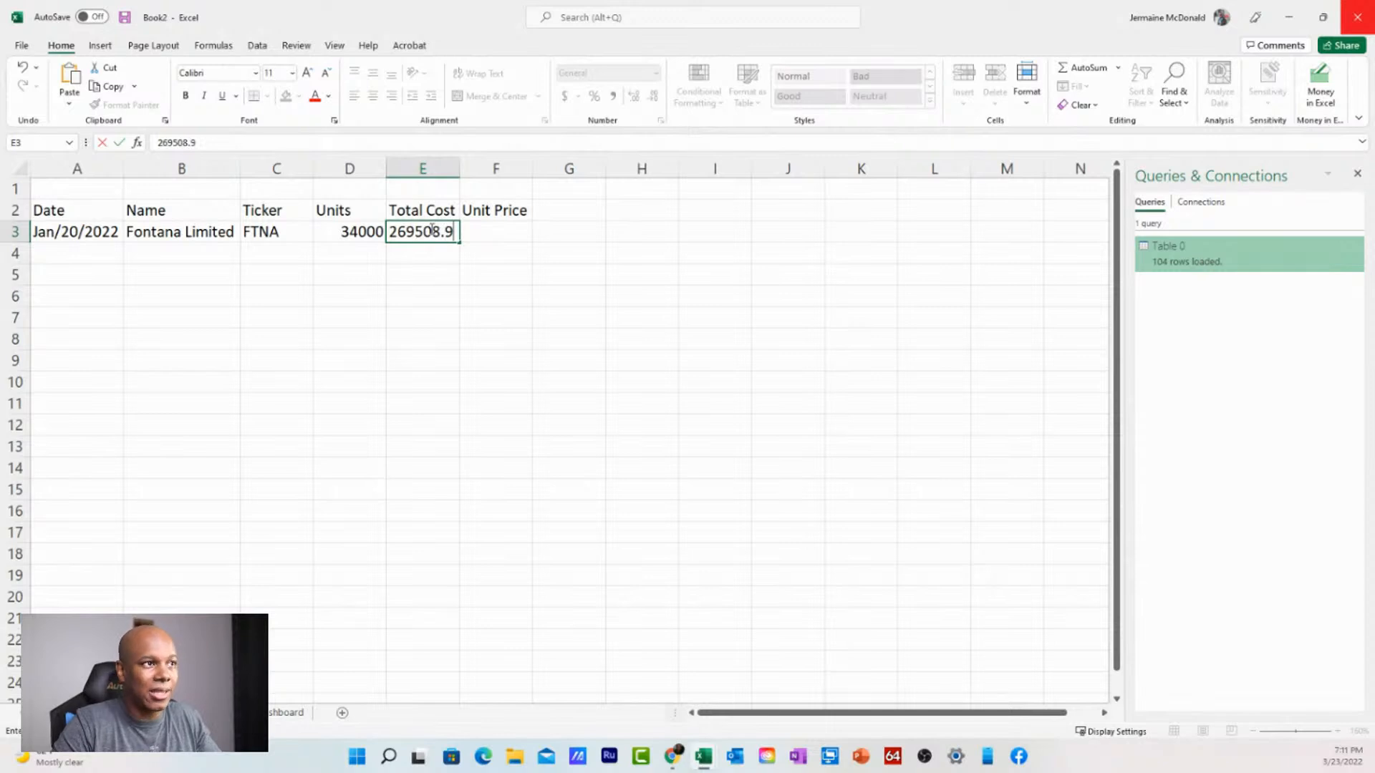
type("5")
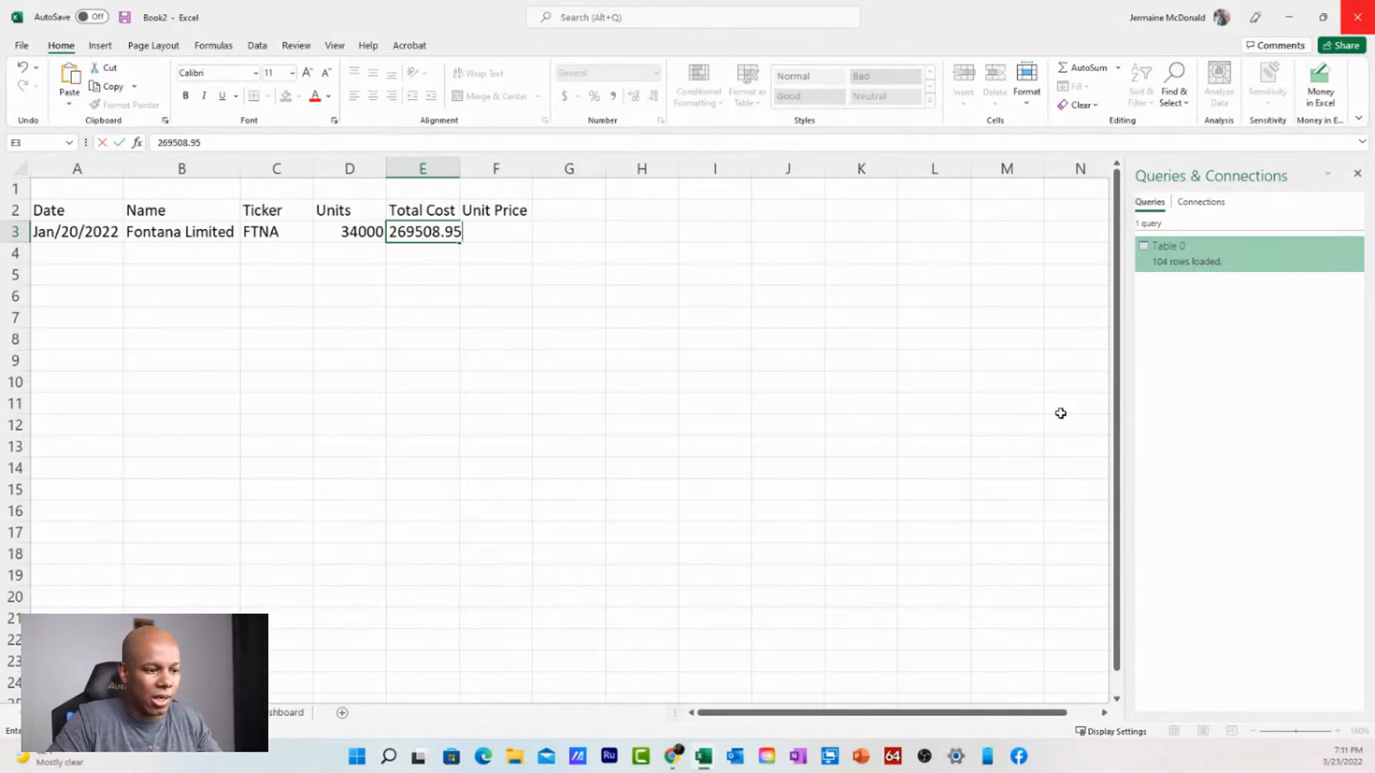
left_click(511, 379)
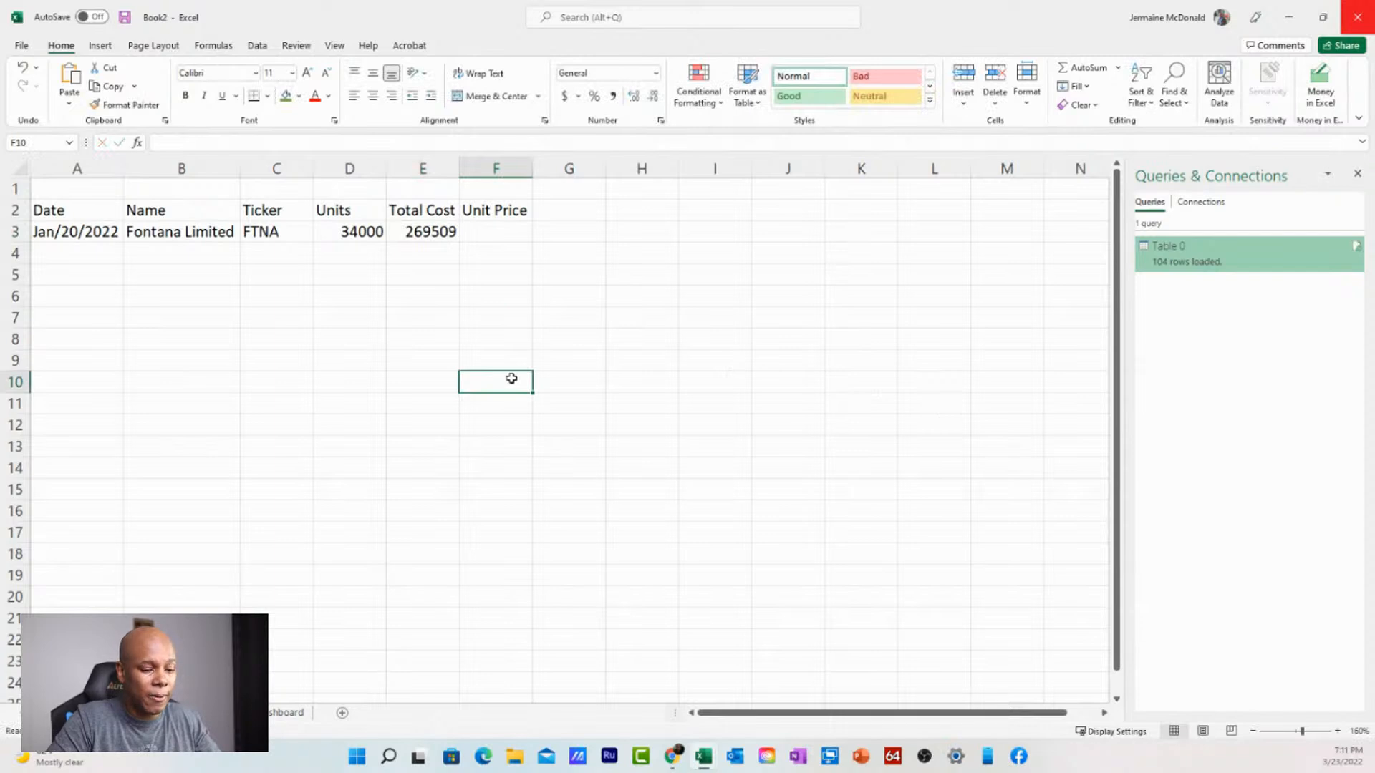
Step: Format the Total Cost value in E3 as a number with two decimal places
left_click(446, 233)
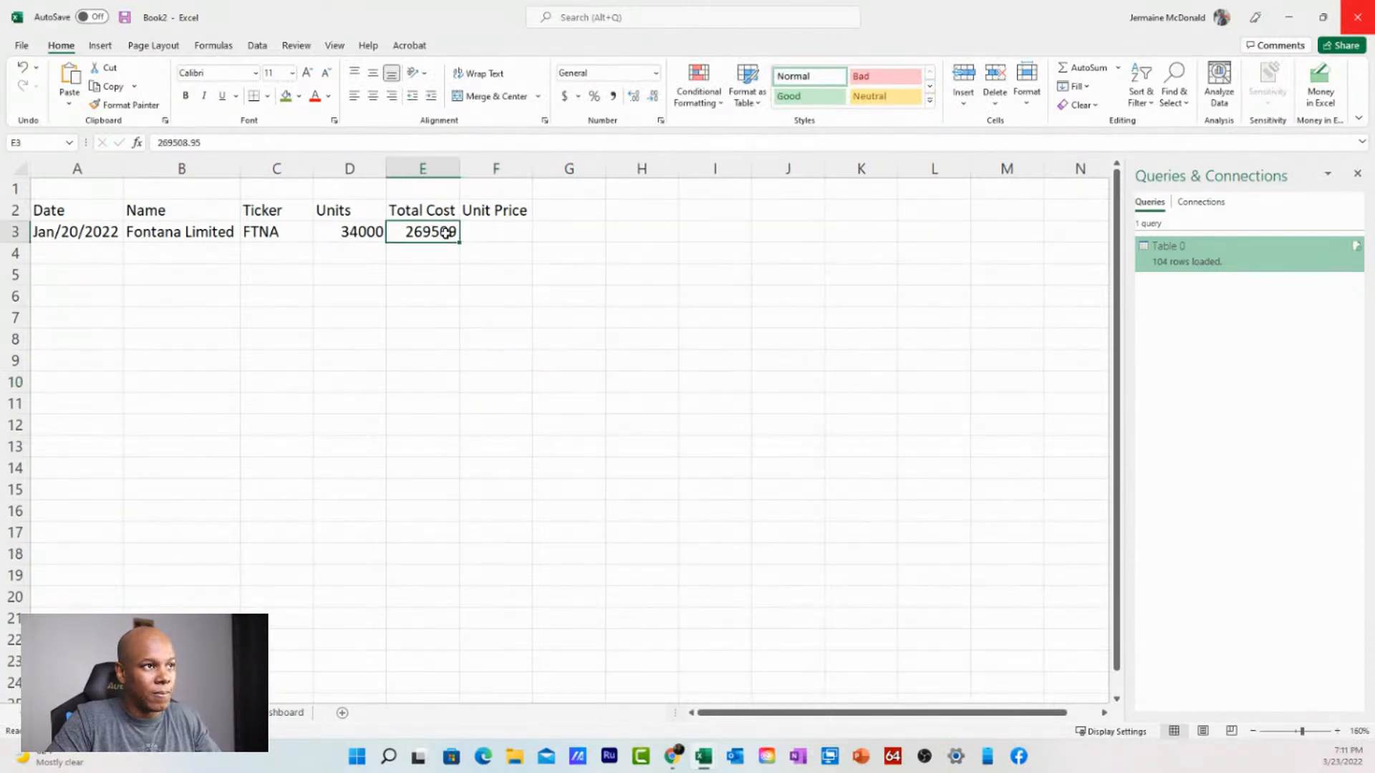
left_click(633, 97)
left_click(633, 98)
left_click(652, 96)
left_click(653, 96)
left_click(517, 320)
left_click(458, 234)
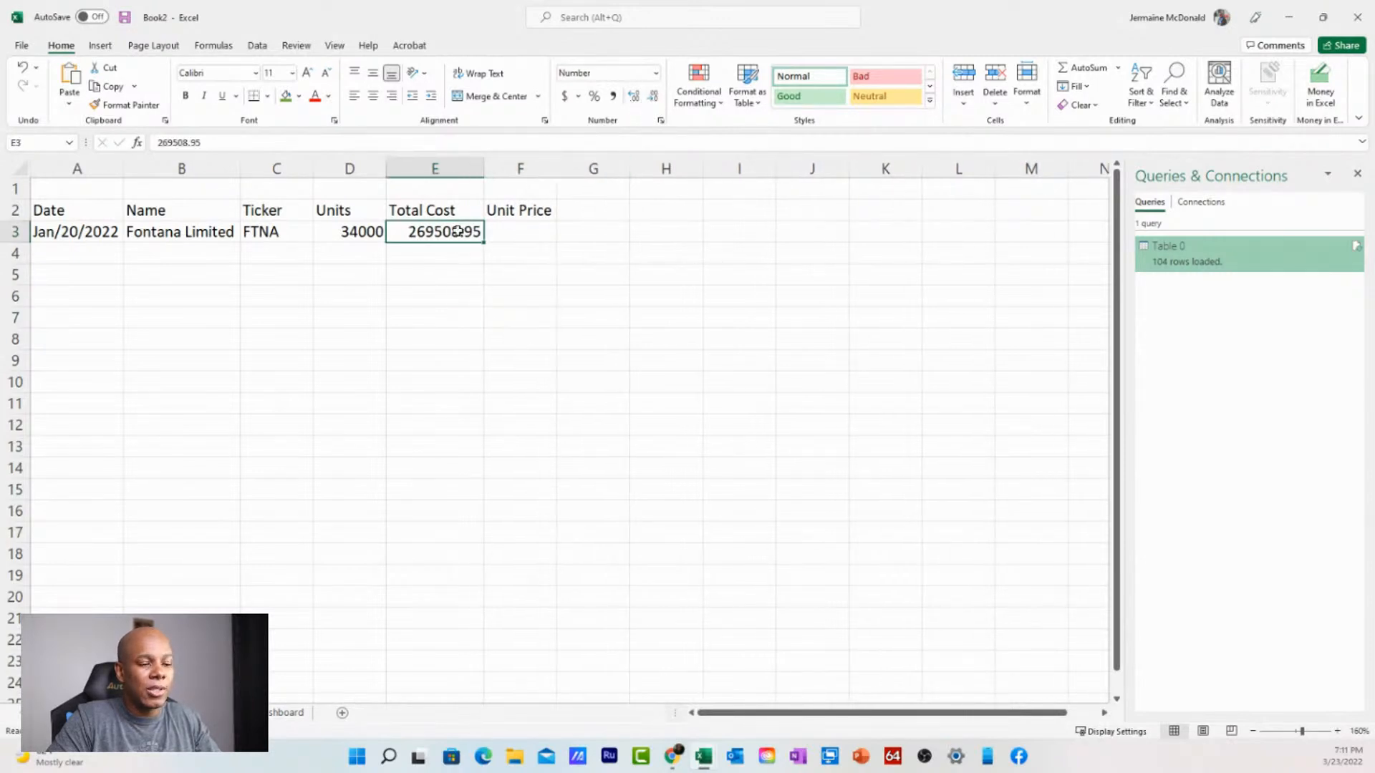
Step: Enlarge the worksheet to 274% and close the Queries & Connections pane
left_click(1308, 733)
left_click_drag(1307, 736, 1318, 736)
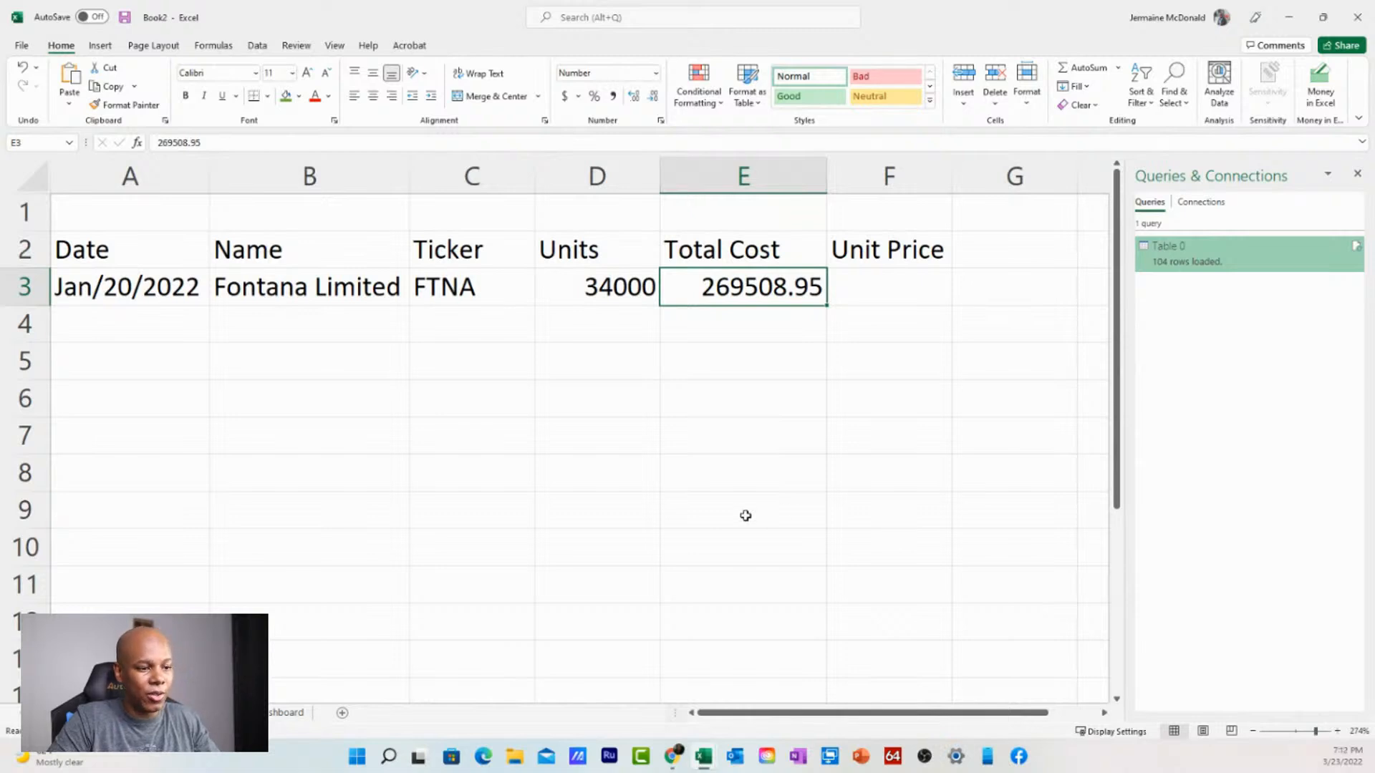
left_click(1356, 174)
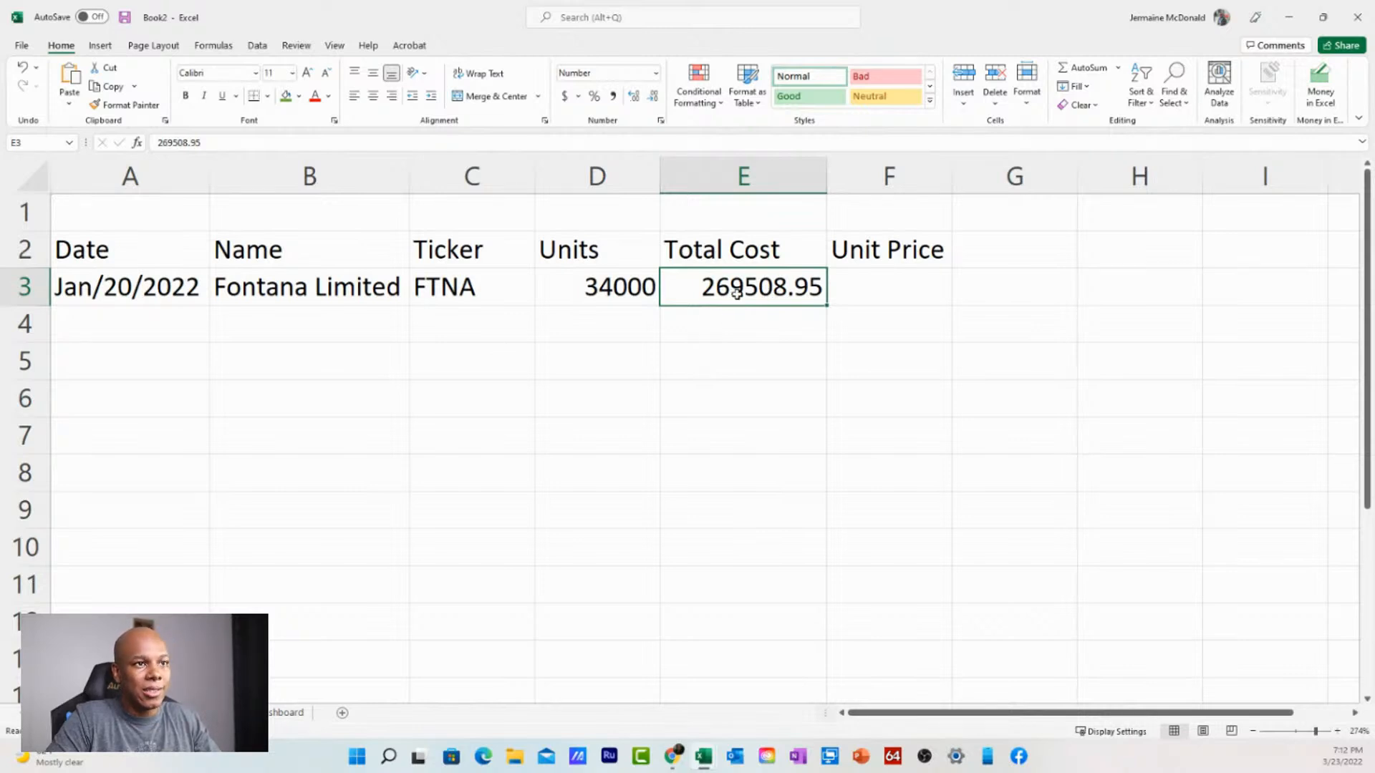
Step: Apply the comma style without decimals to the Units value in D3, and the comma style to the Total Cost value in E3
left_click(591, 285)
left_click(612, 95)
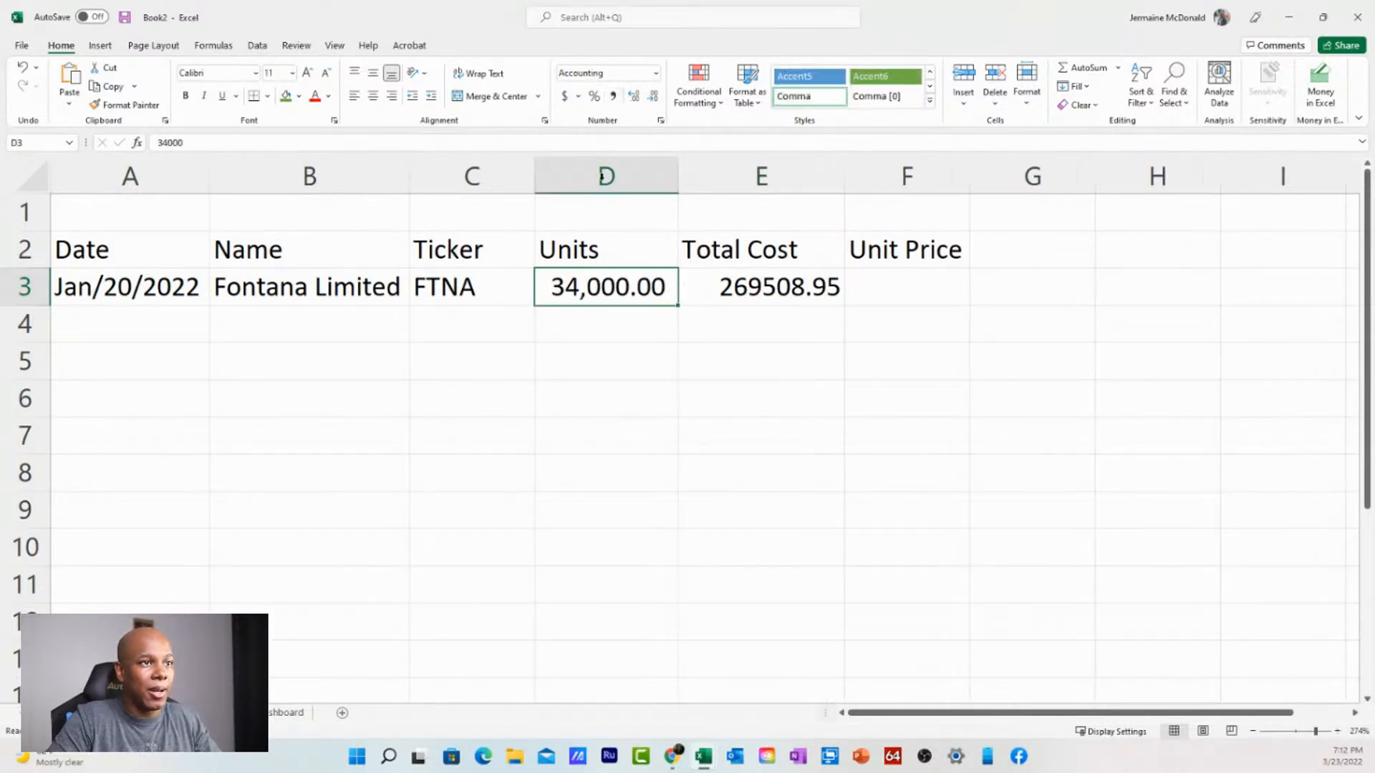
left_click(652, 96)
left_click(652, 96)
left_click(681, 370)
left_click(616, 289)
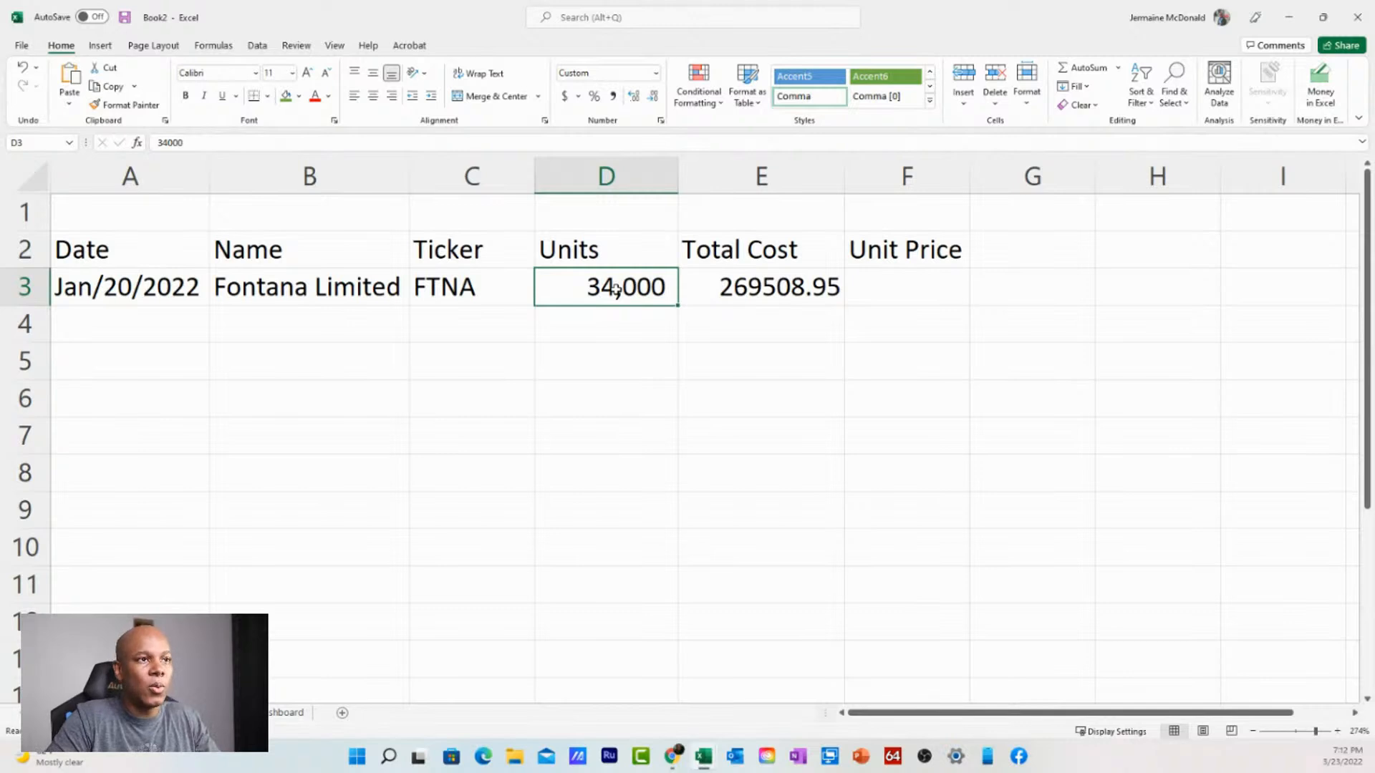
left_click(718, 287)
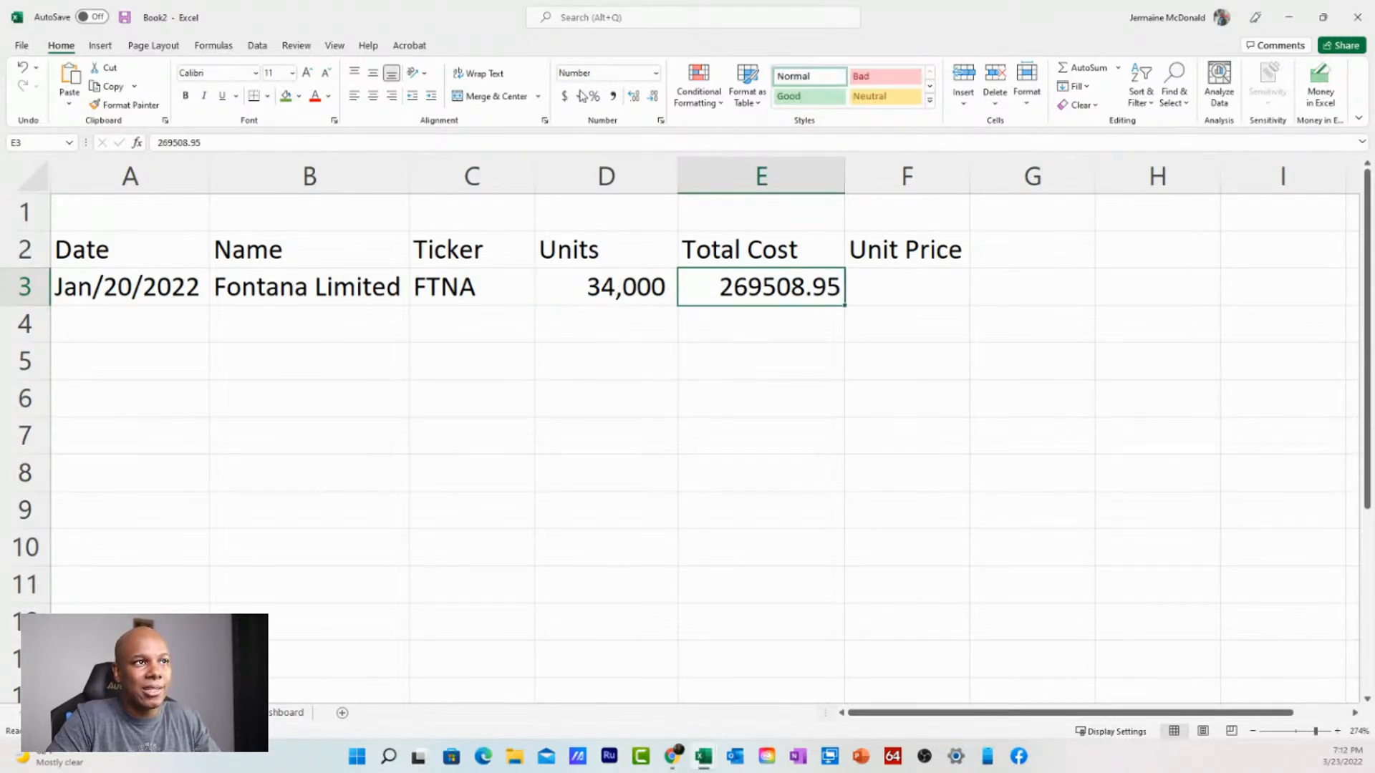
left_click(613, 96)
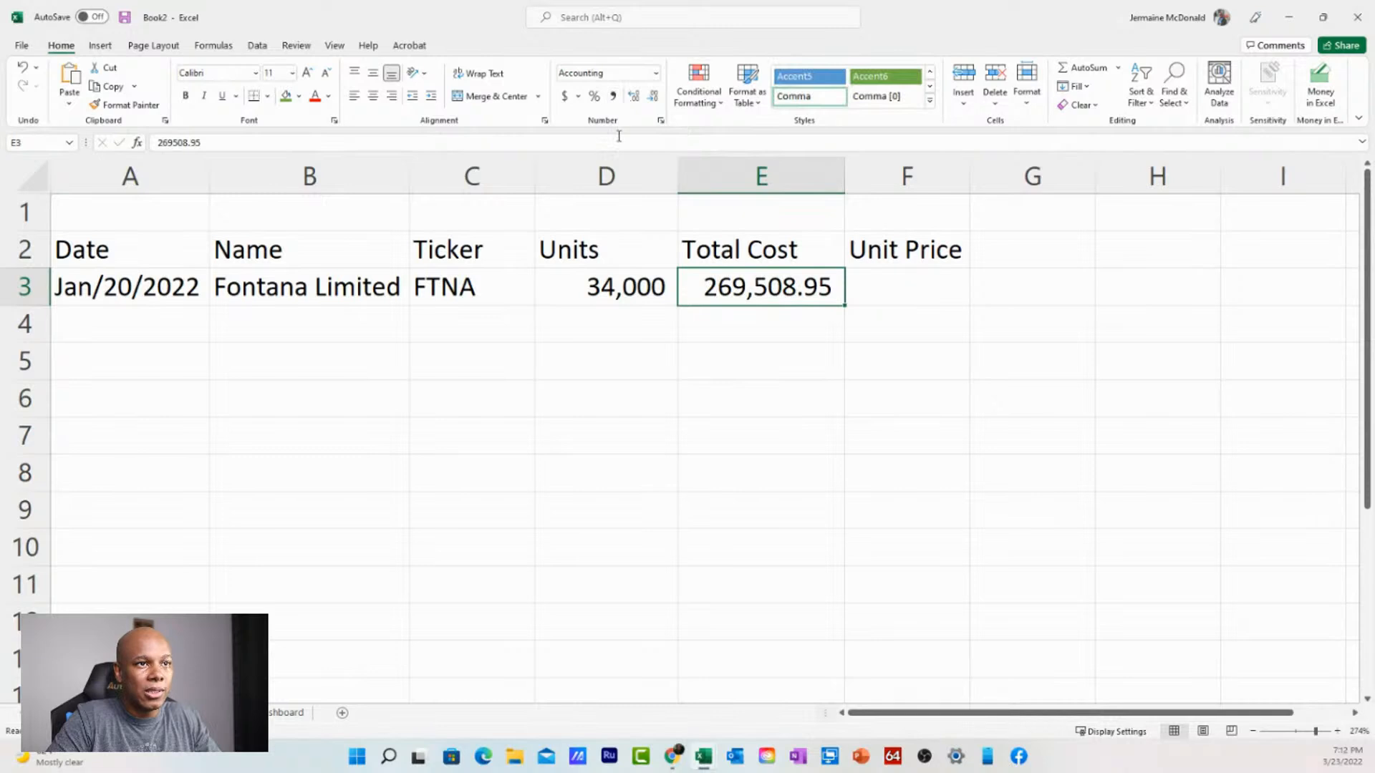
Step: Enter the formula =E3/D3 in F3 to calculate the Fontana Limited unit price
left_click(878, 287)
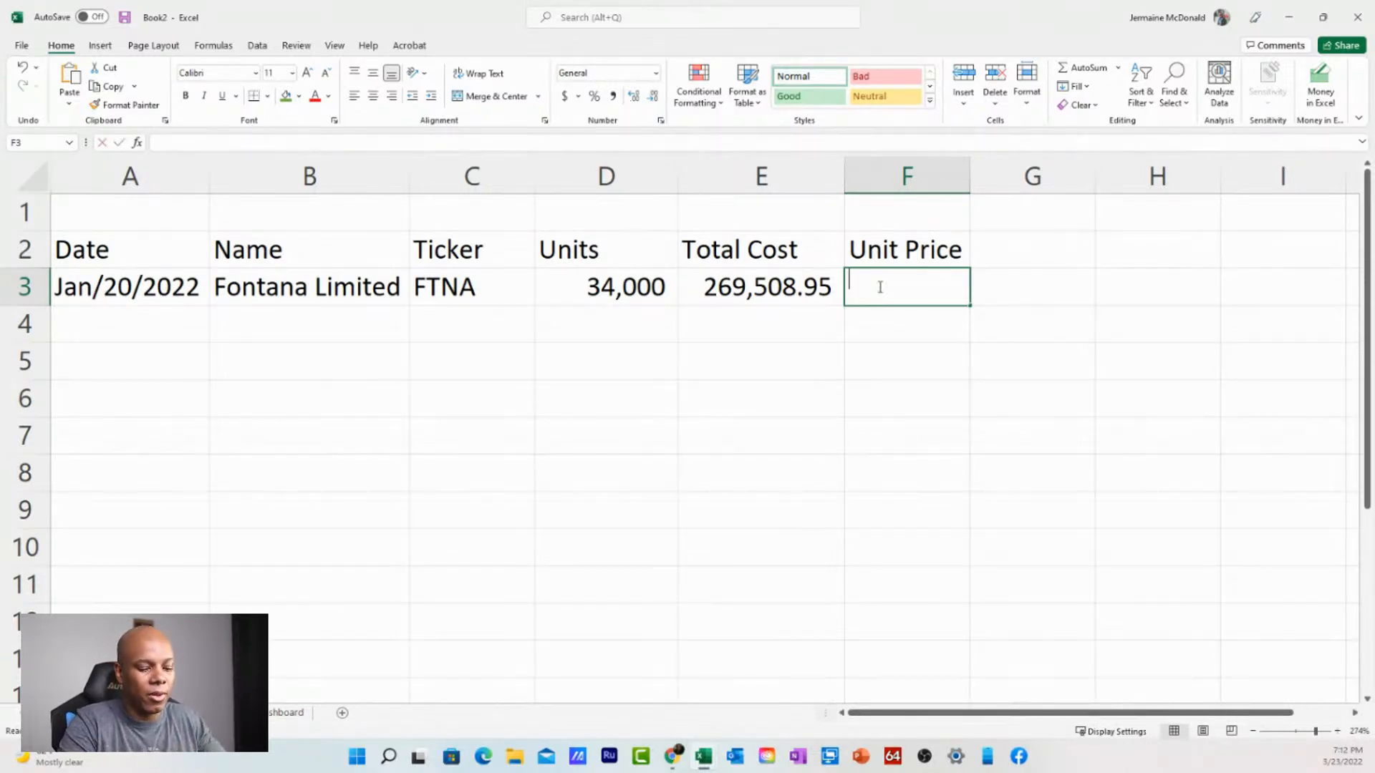
type("=")
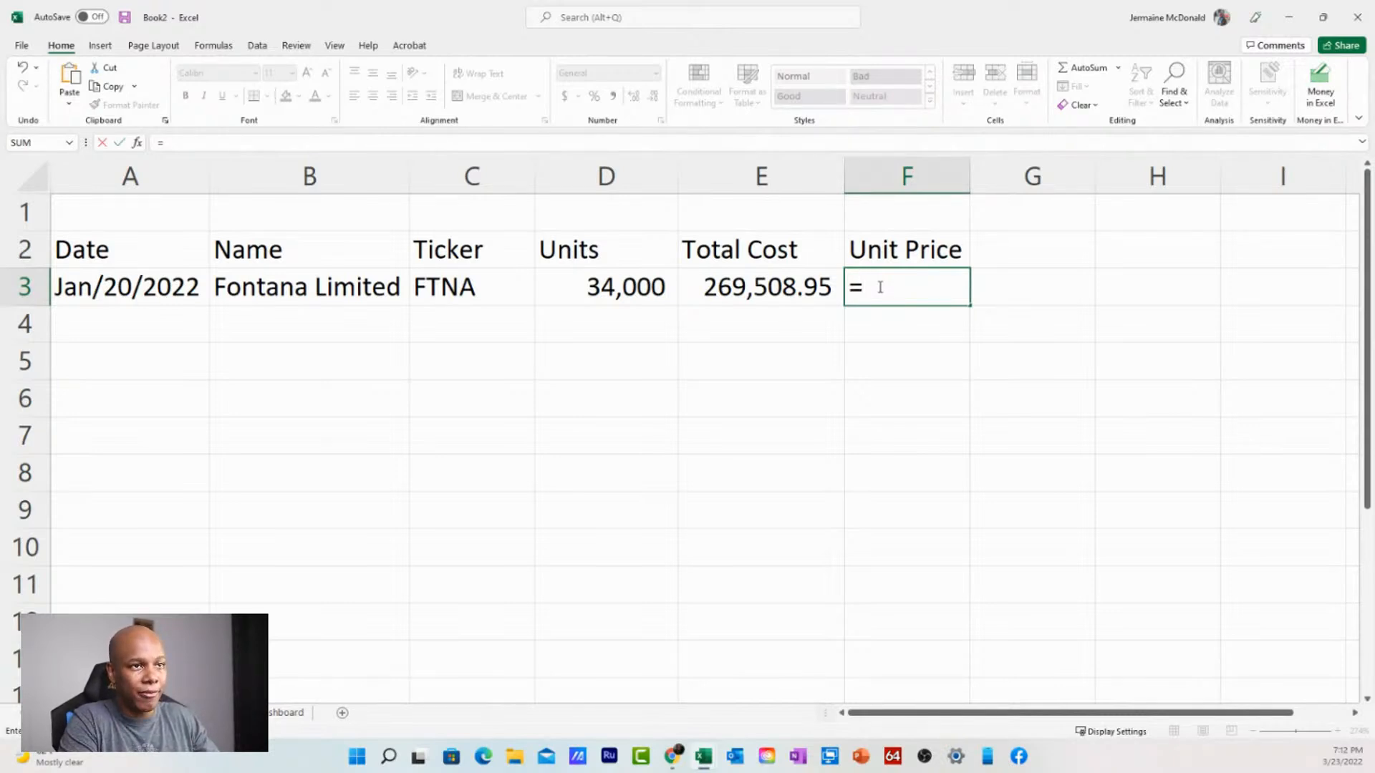
type("e")
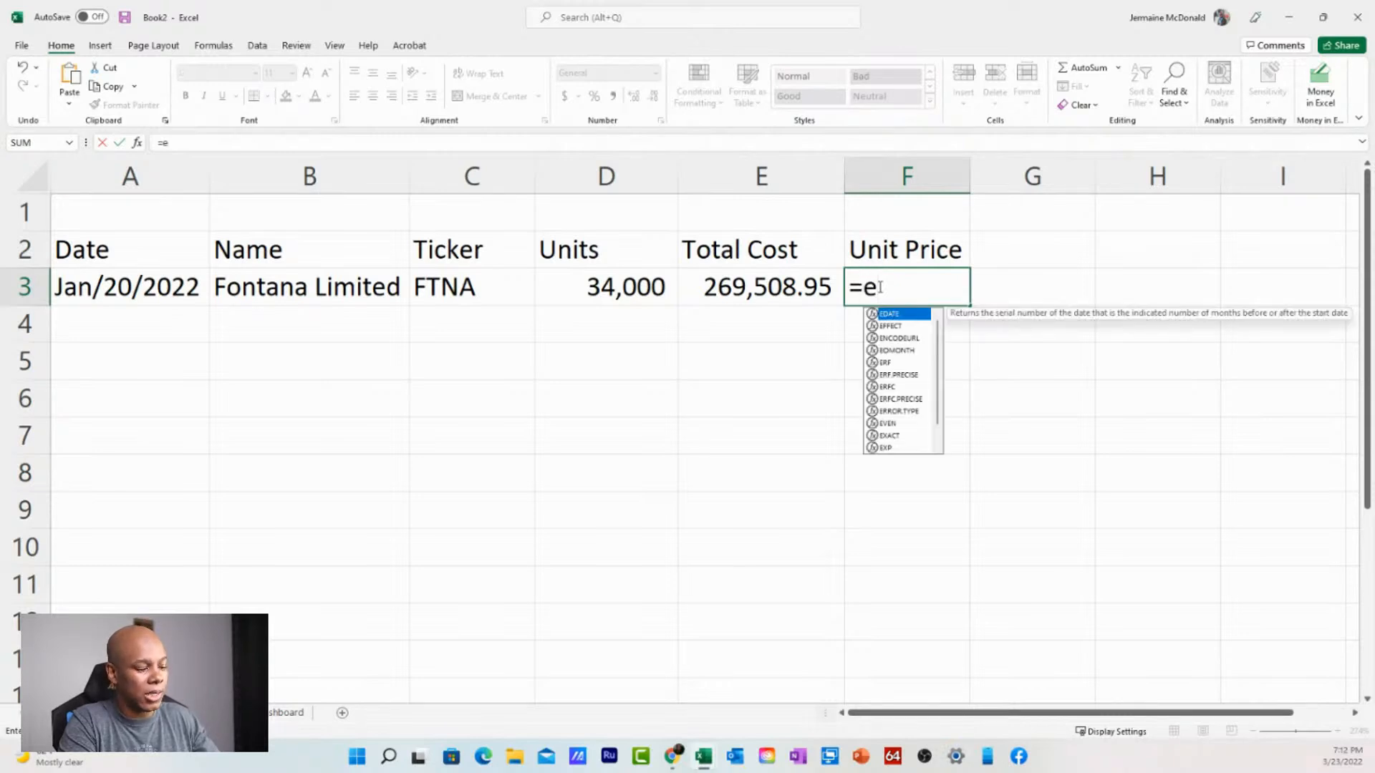
type("3/")
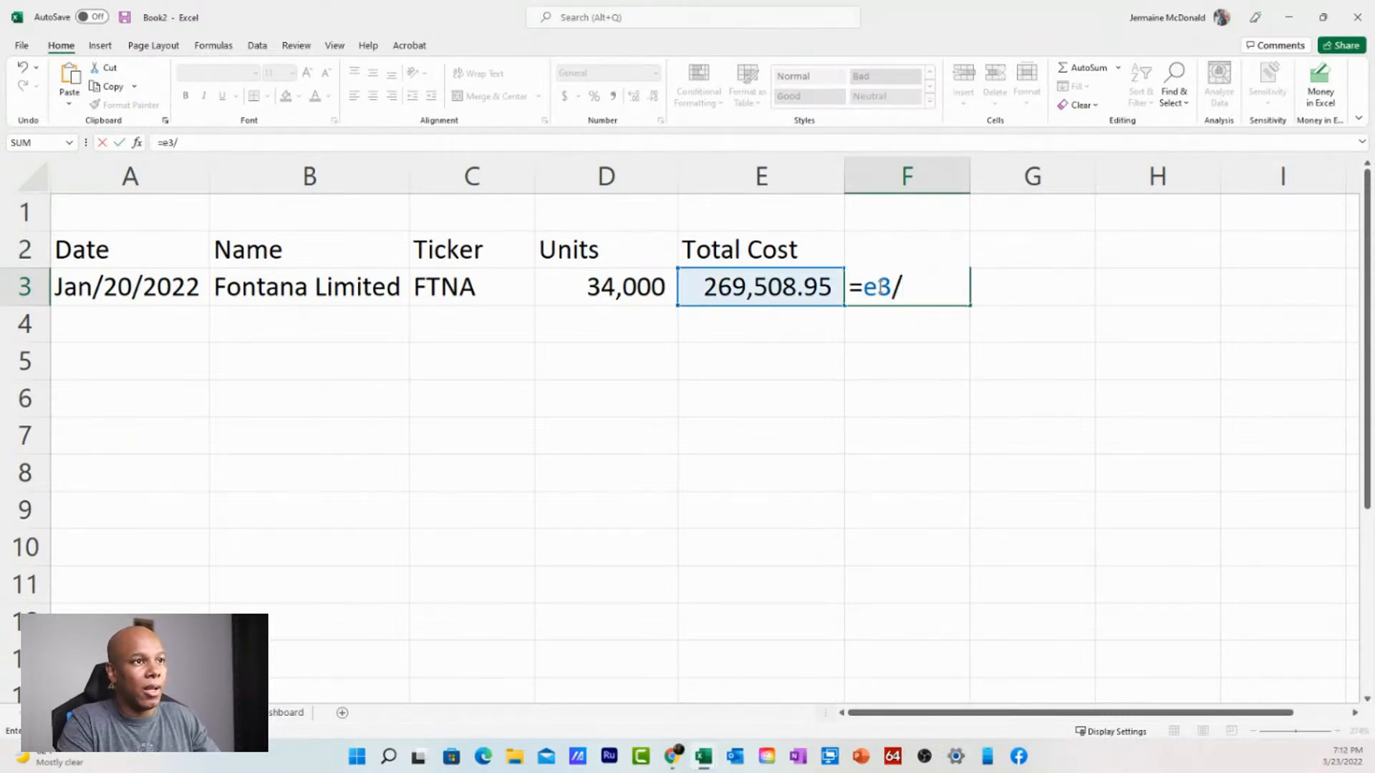
type("d3")
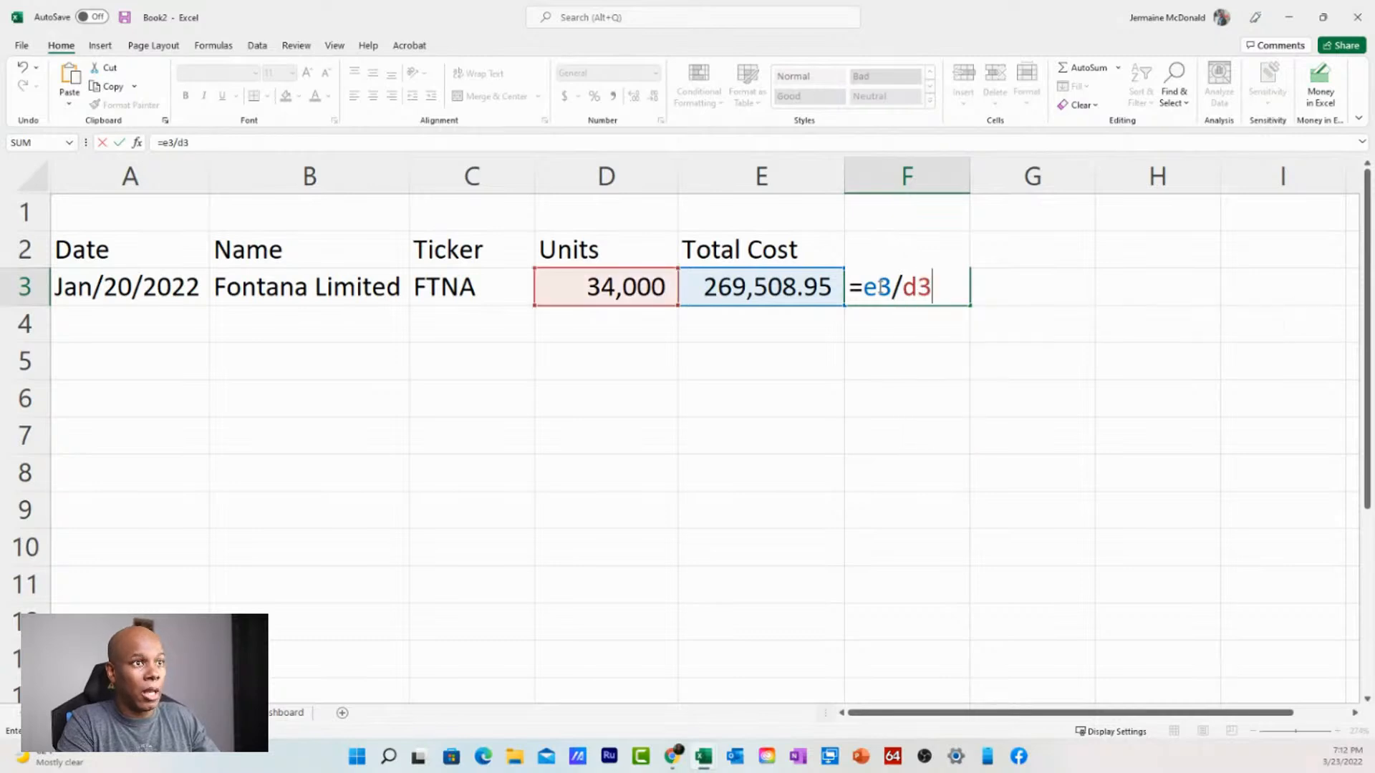
key("Return")
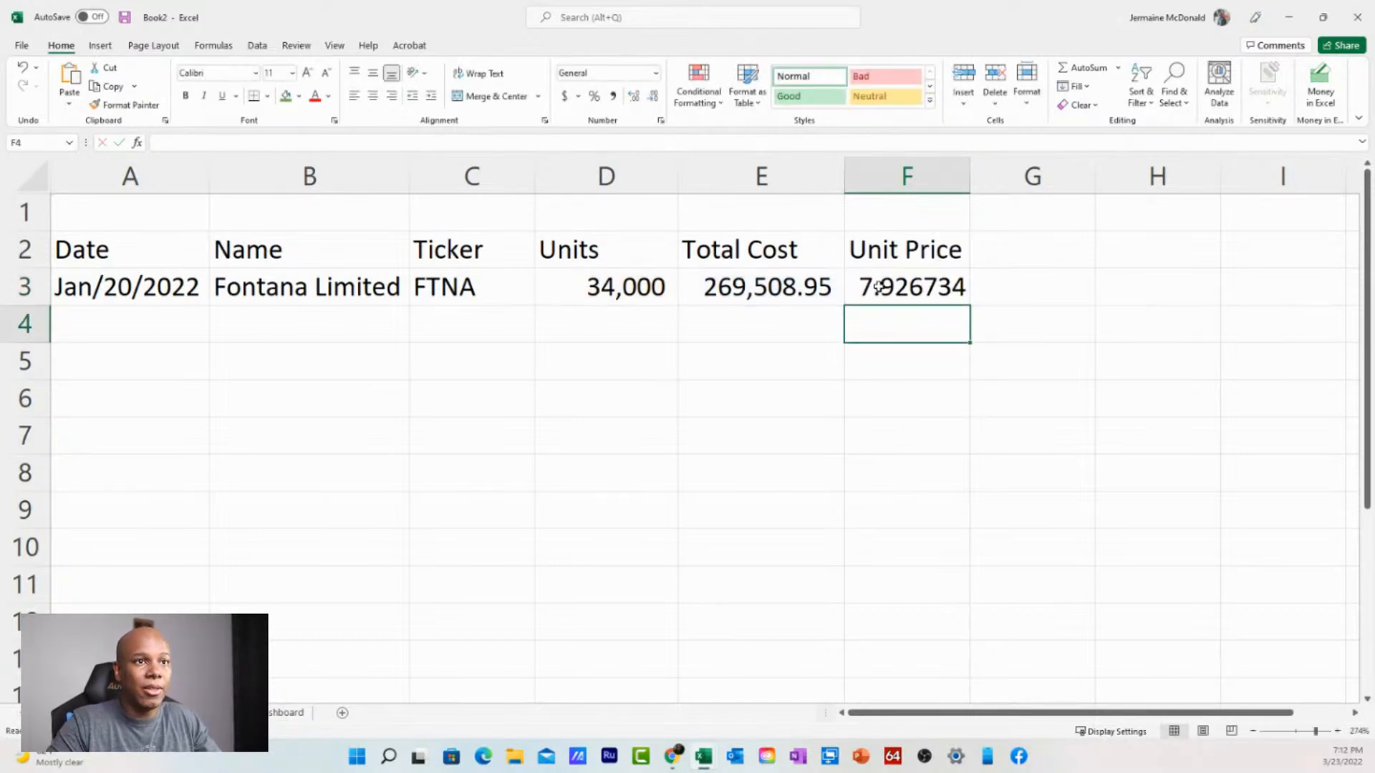
Step: Reduce the Unit Price value in F3 to two decimal places
left_click(878, 287)
left_click(654, 96)
left_click(654, 96)
left_click(653, 96)
left_click(654, 96)
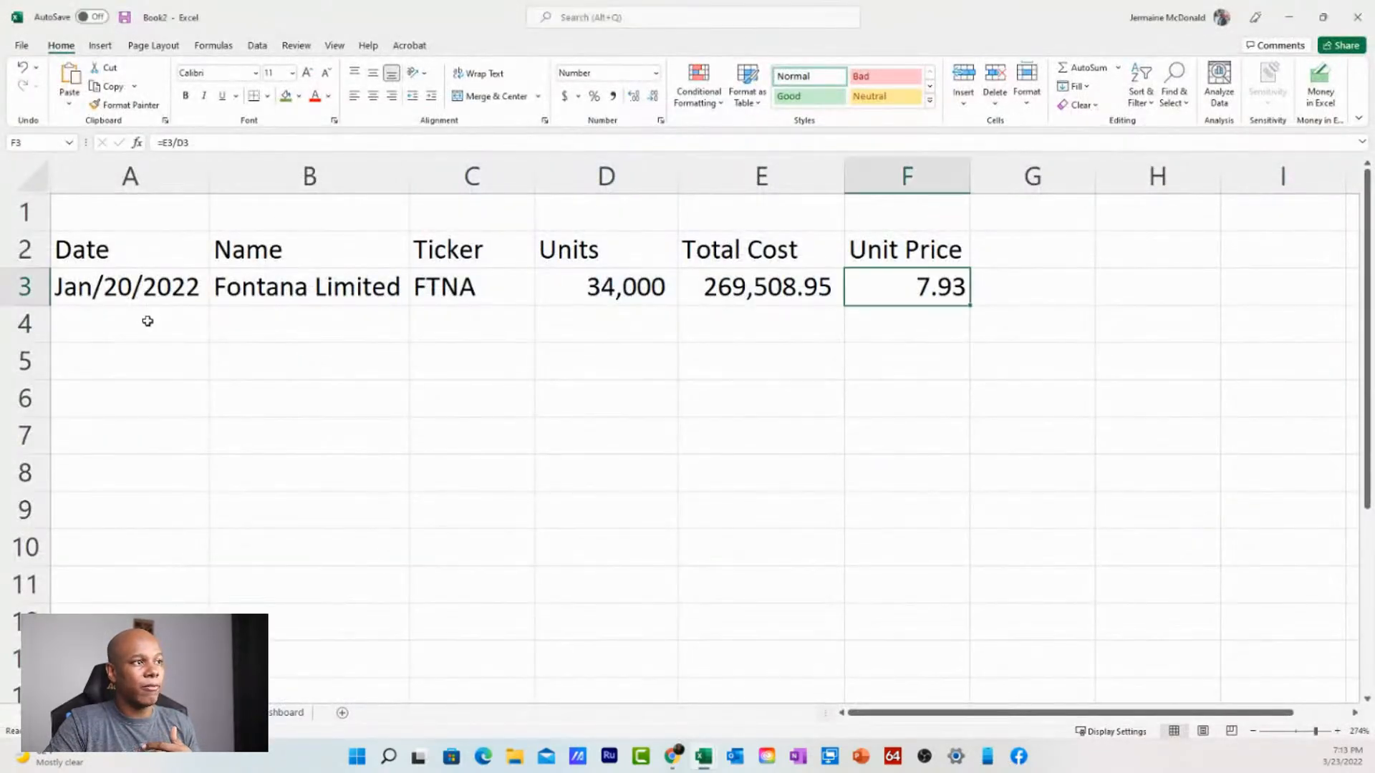
Step: Start the second holding in row 4 with the date Jan/20/2022 and the name Spur Tree Limited
left_click(147, 321)
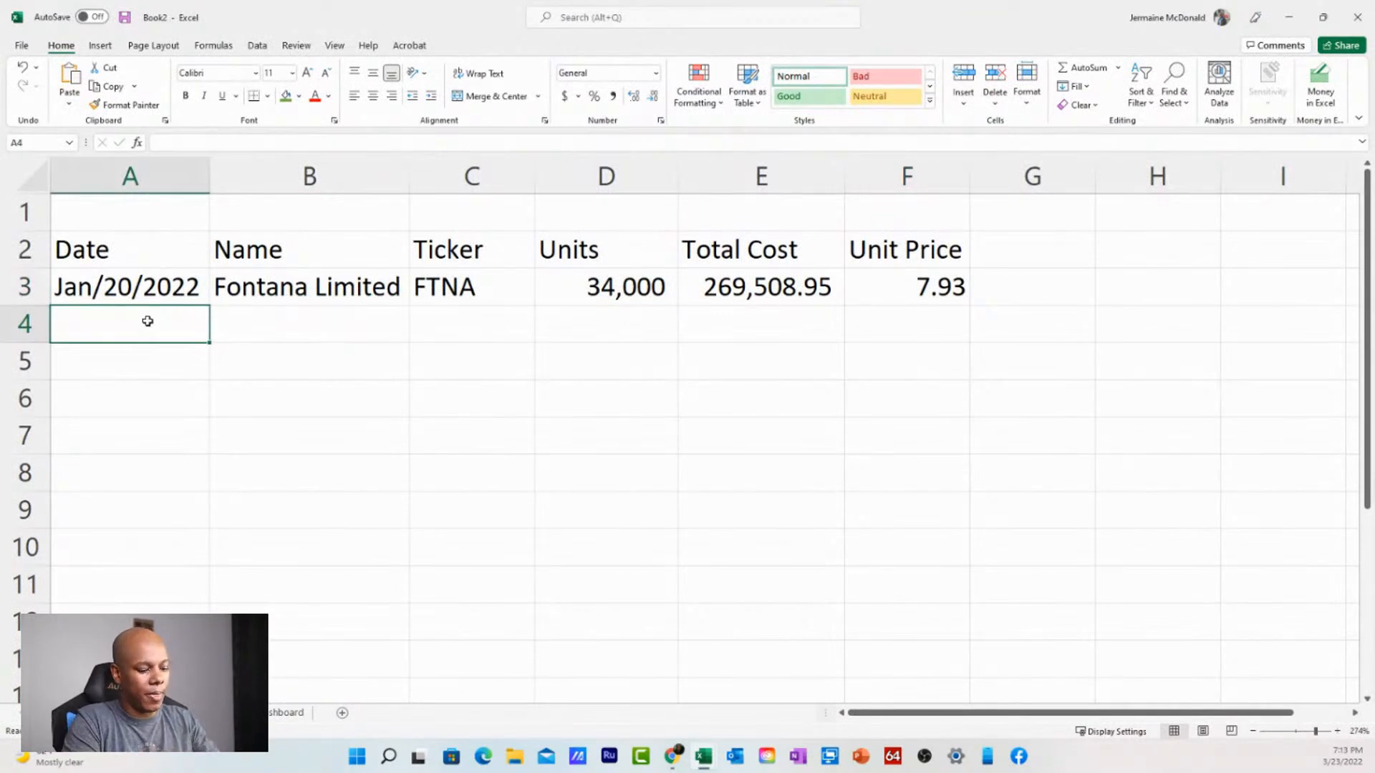
type("Ja")
key("Tab")
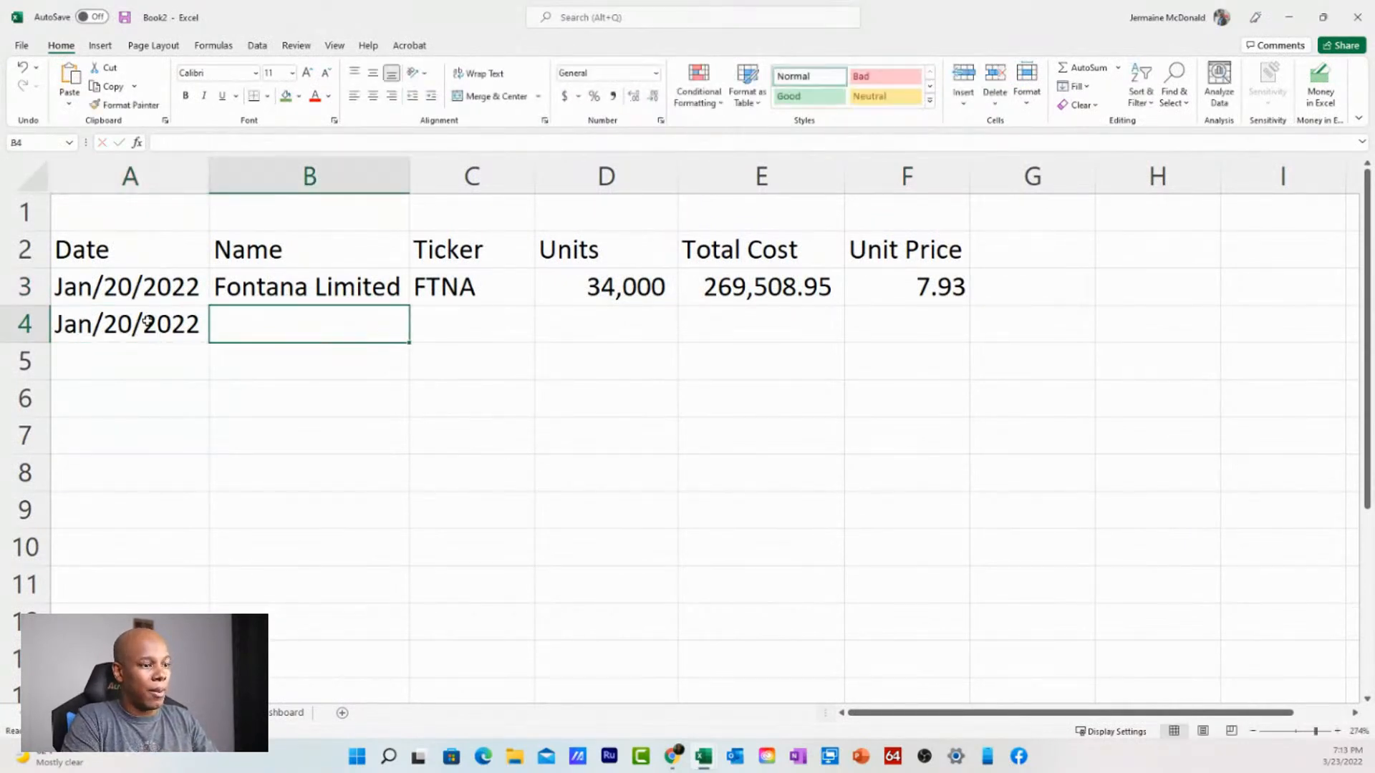
type("p")
key("BackSpace")
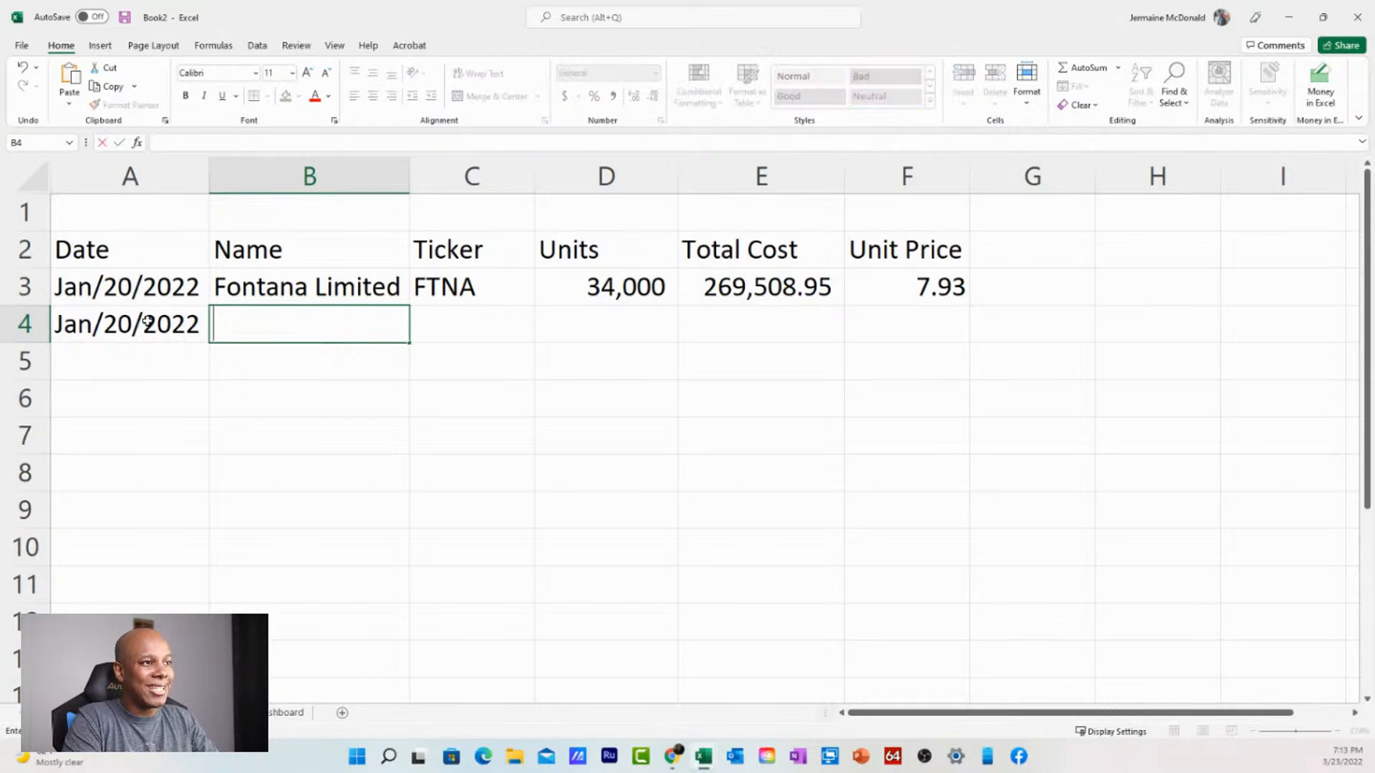
type("Spur ")
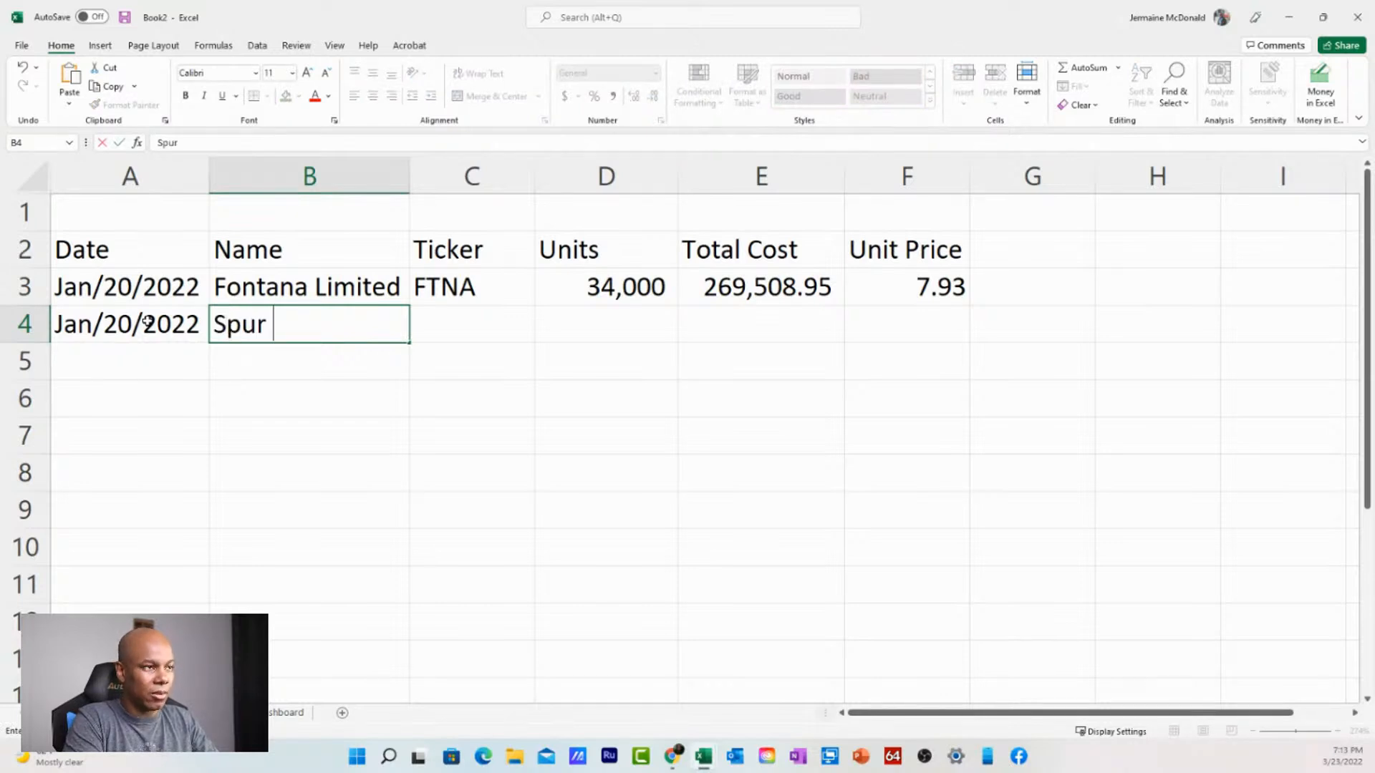
type("Tree Limited")
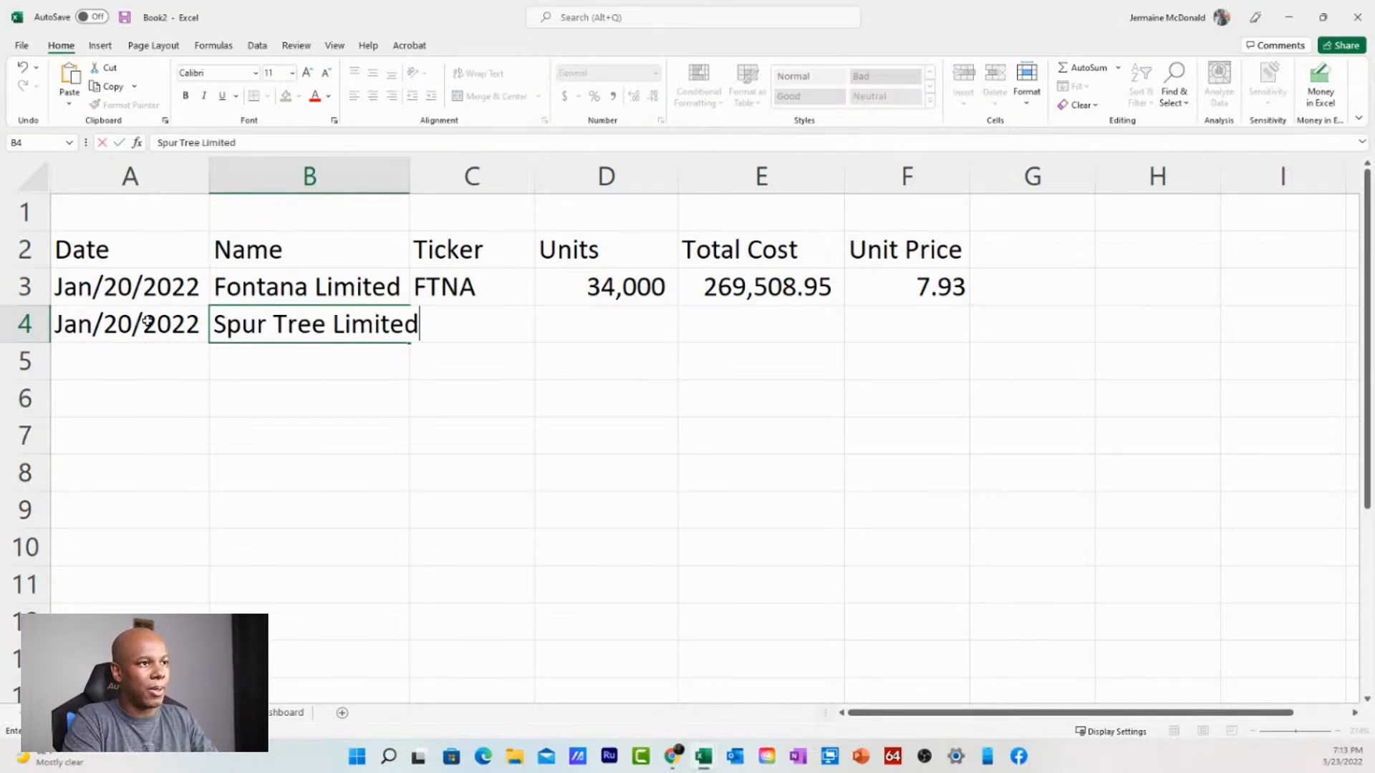
key("Tab")
Step: Enter the ticker SPURTREE, without a space, in C4
type("SPU")
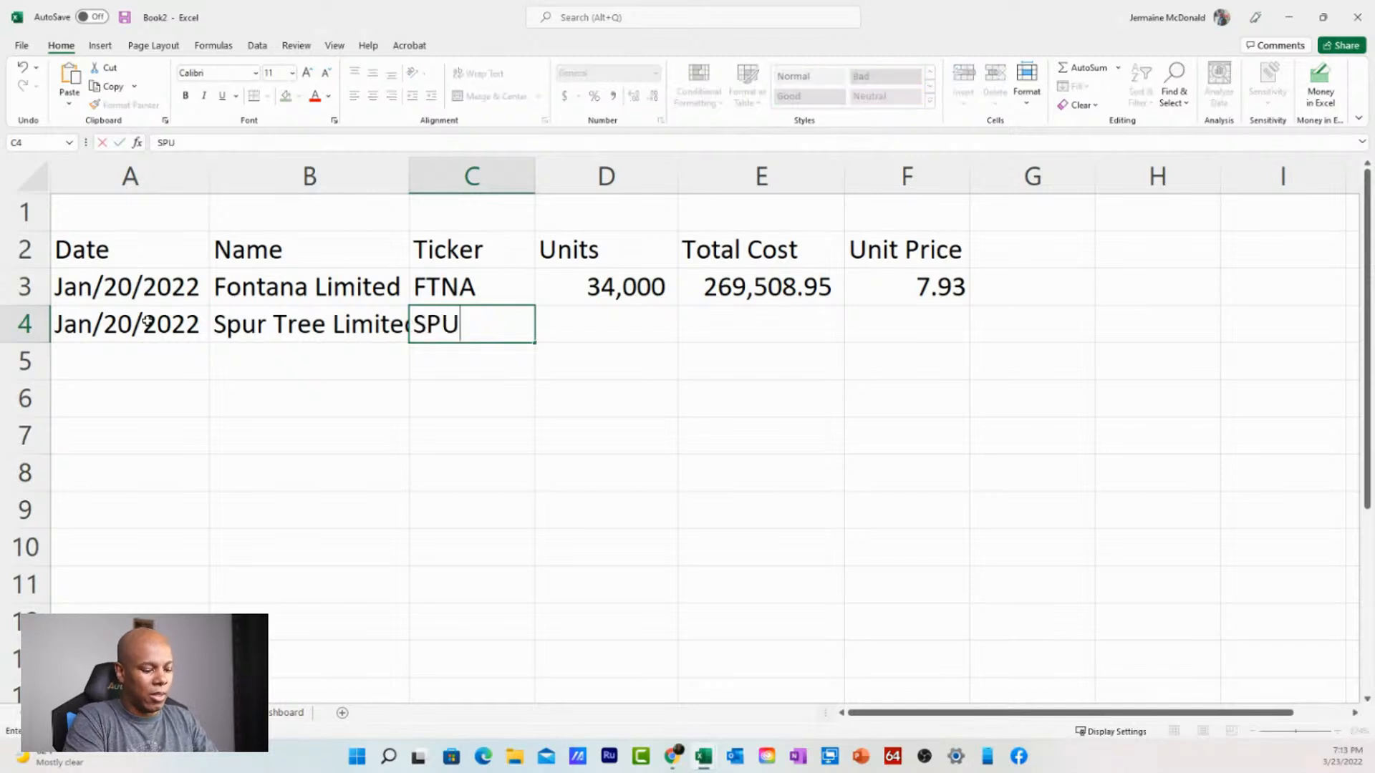
type("R TREE")
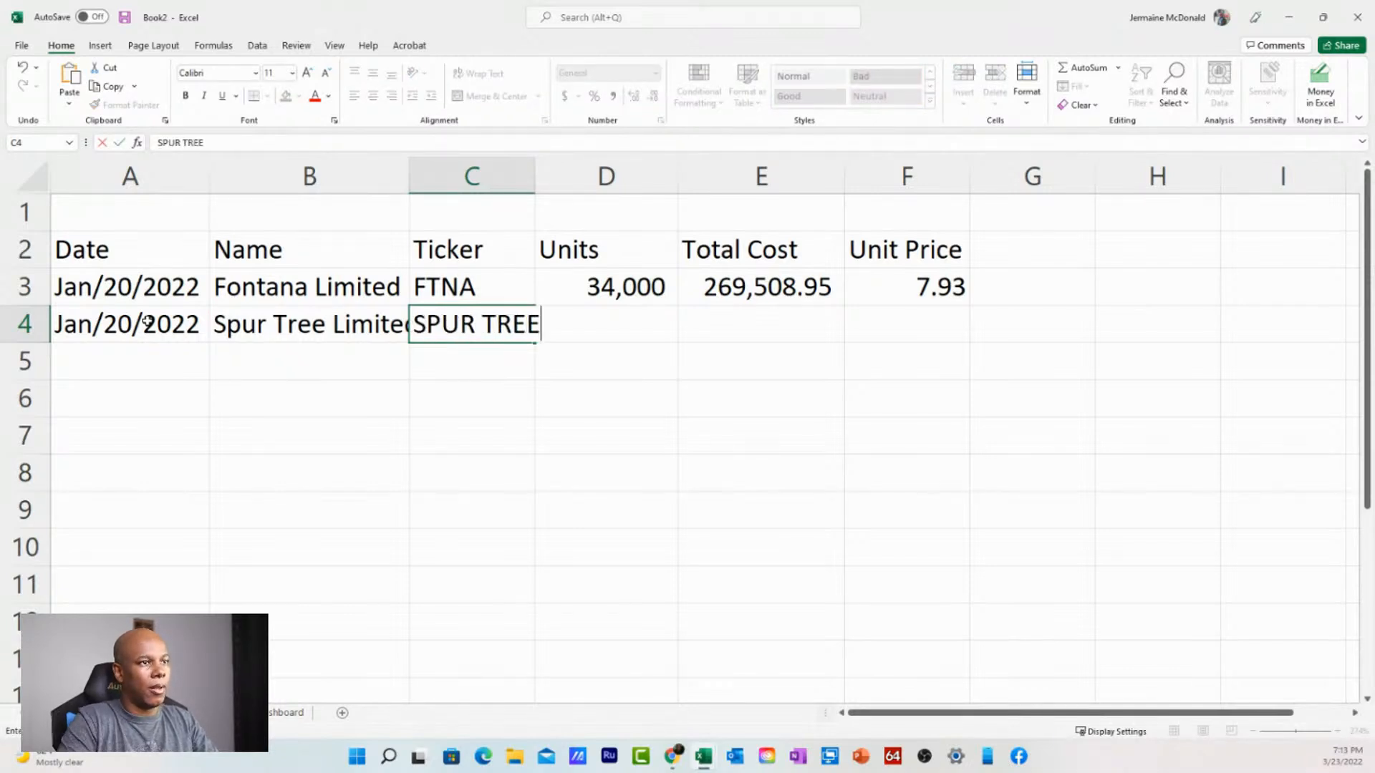
key("BackSpace")
key("BackSpace")
key("BackSpace")
key("BackSpace")
key("BackSpace")
type("TREE")
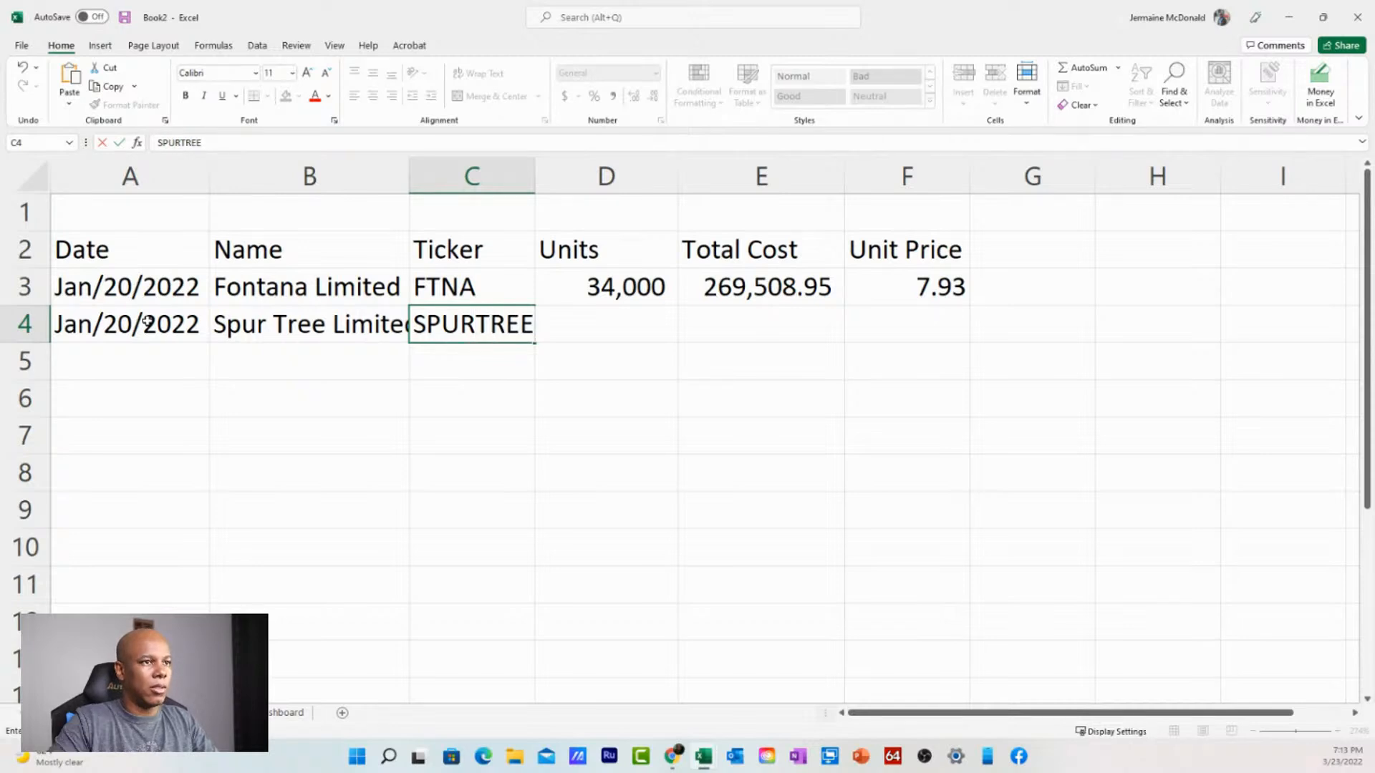
key("Tab")
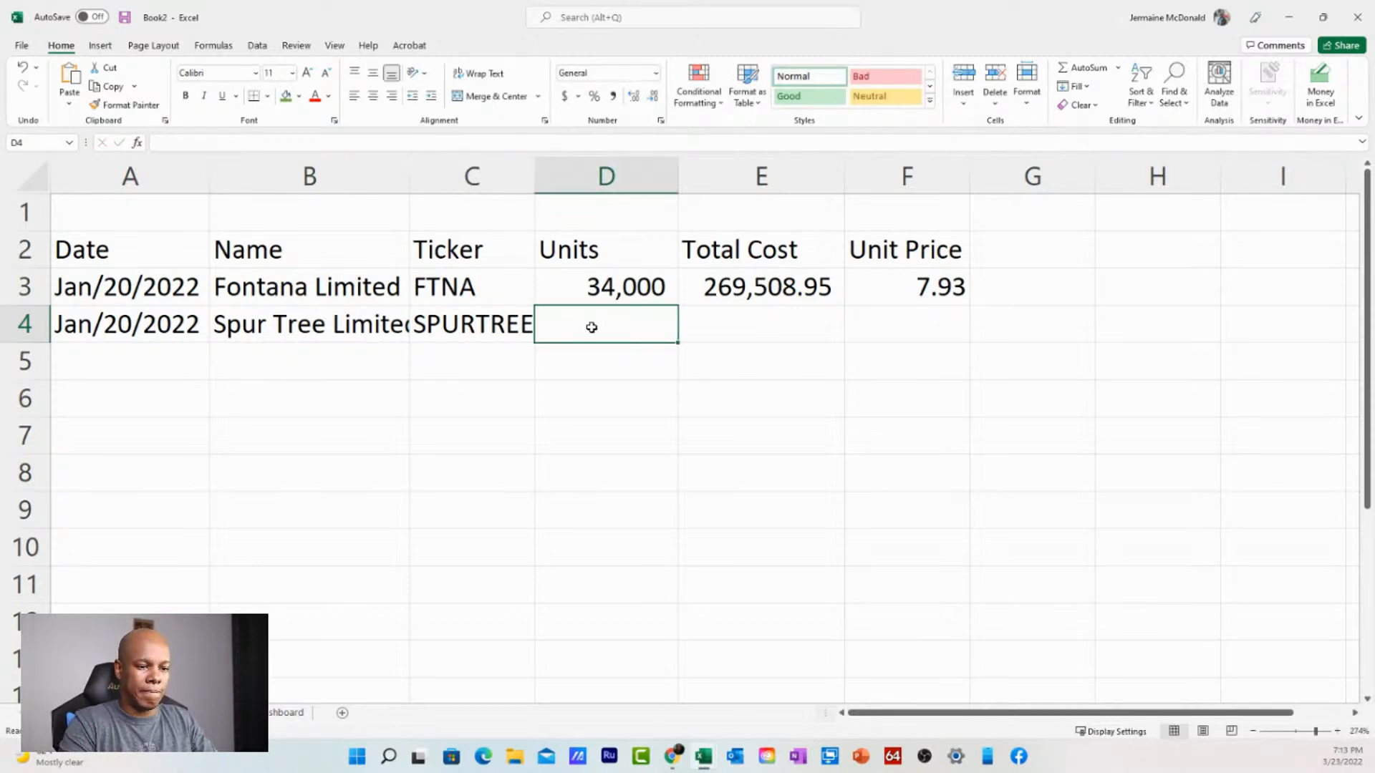
Step: Enter 30000 units in D4 and a total cost of 30172.50 in E4 for Spur Tree Limited
type("30000")
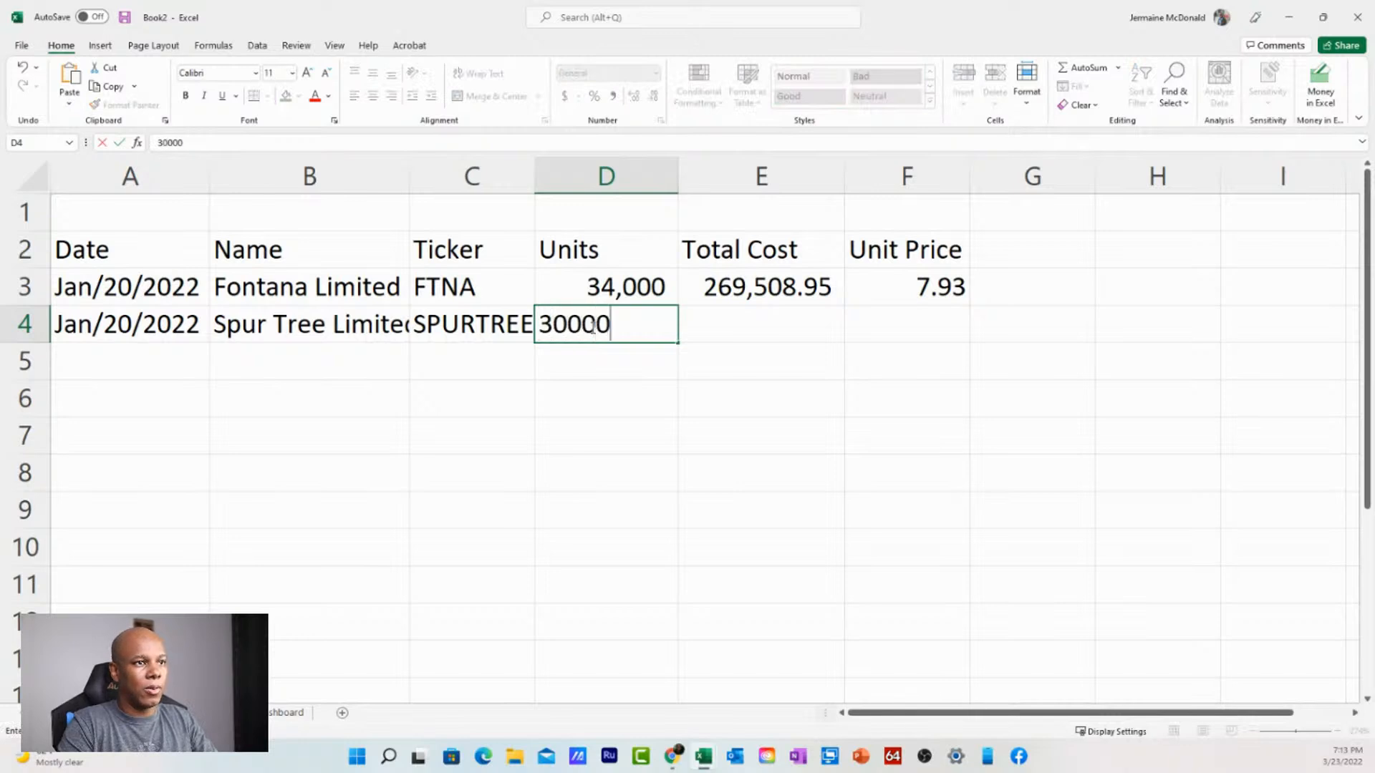
key("Tab")
type("3")
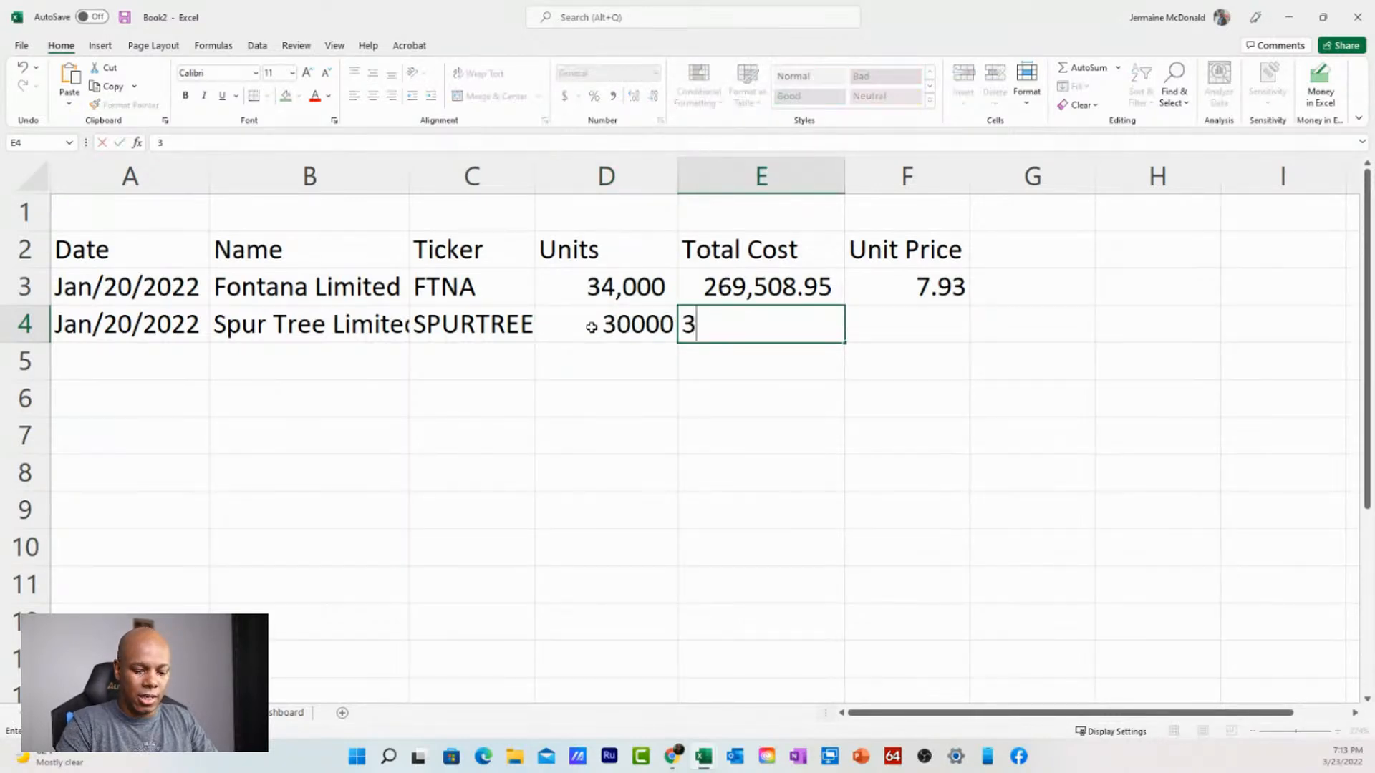
type("0172.50")
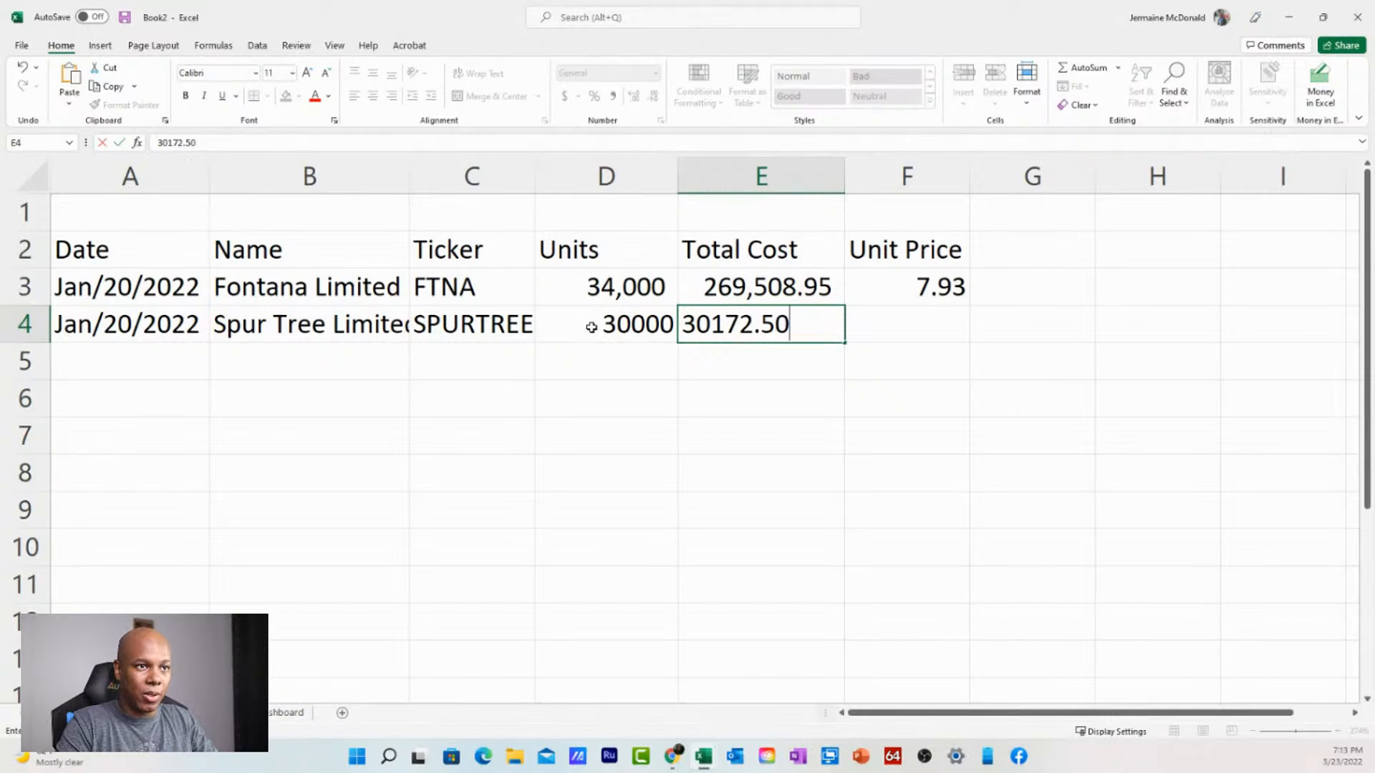
key("Return")
Step: Start the third holding in row 5 with the date Jan/20/2022 and the name Future Energy Source Company
type("Jan/20/2022")
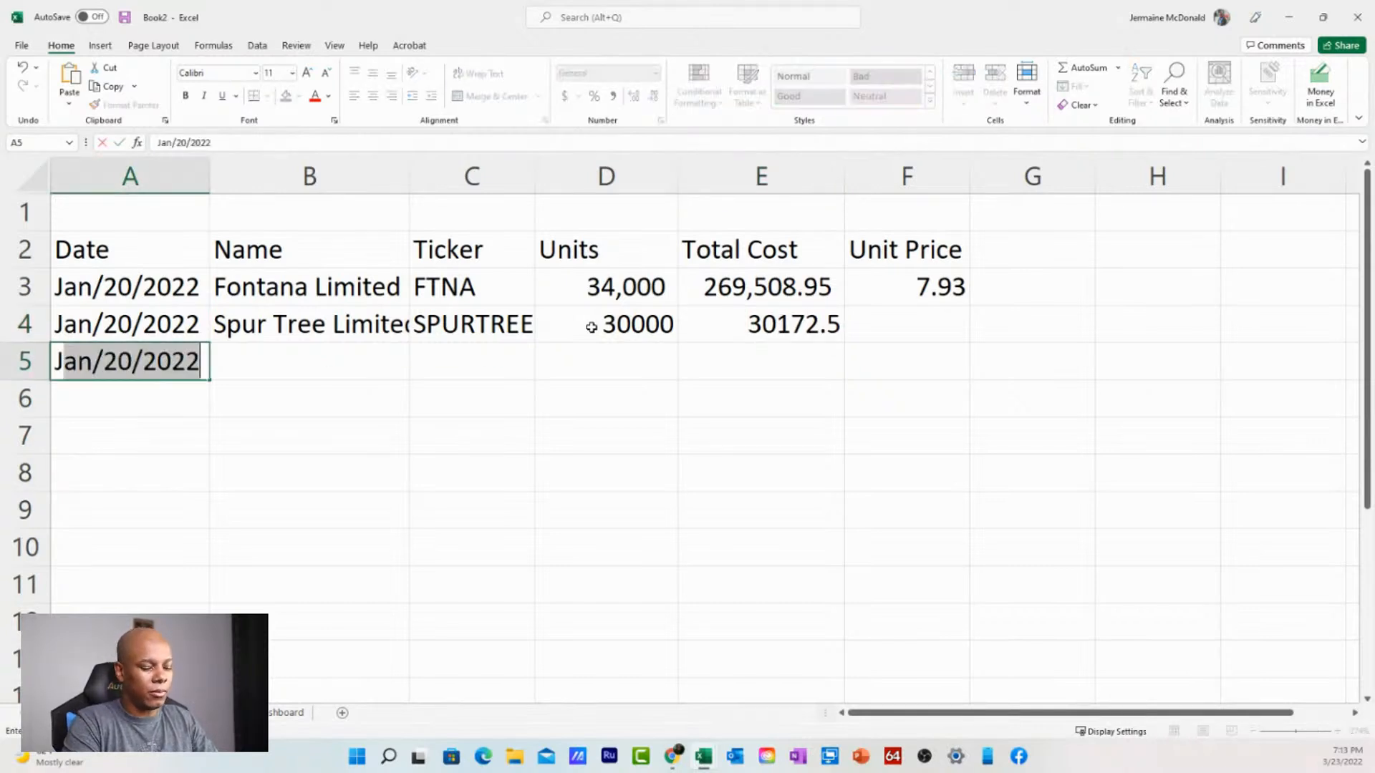
key("Tab")
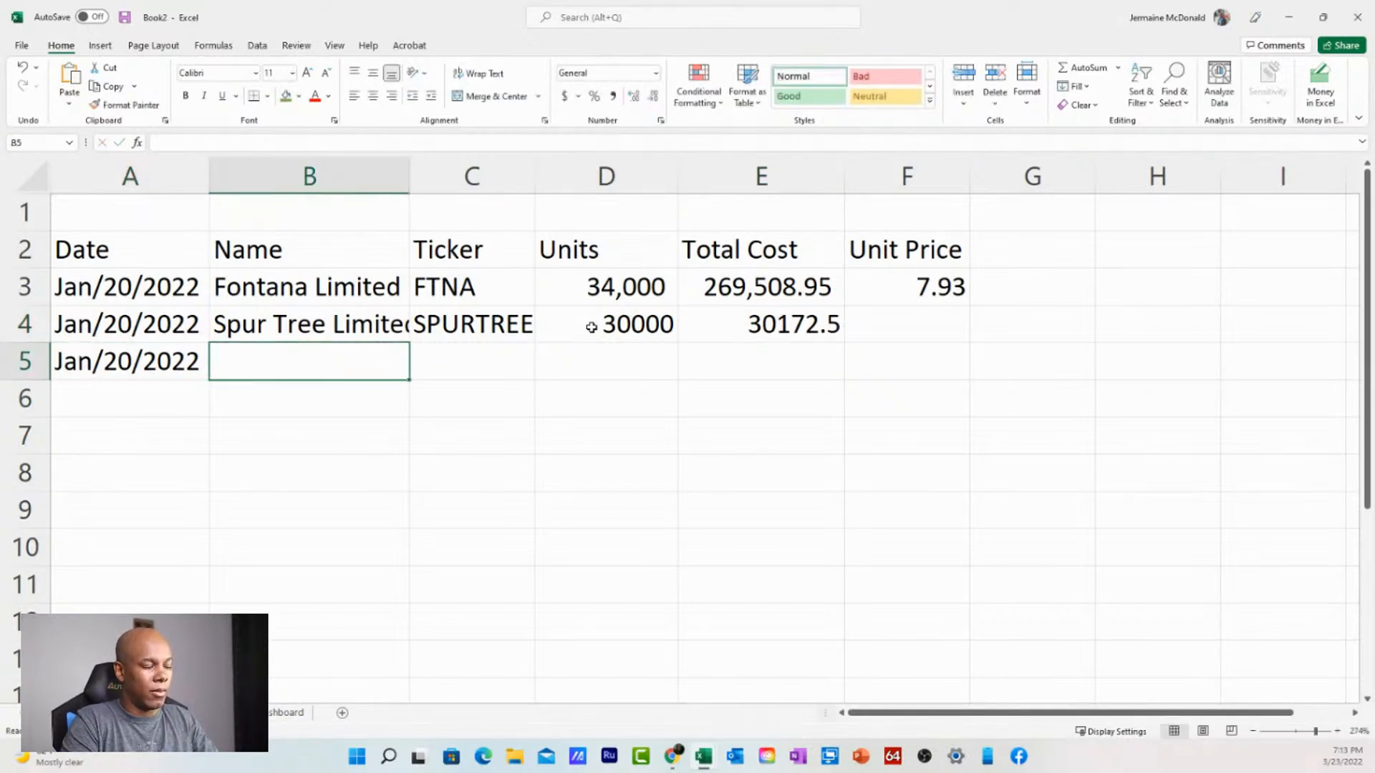
type("Fut")
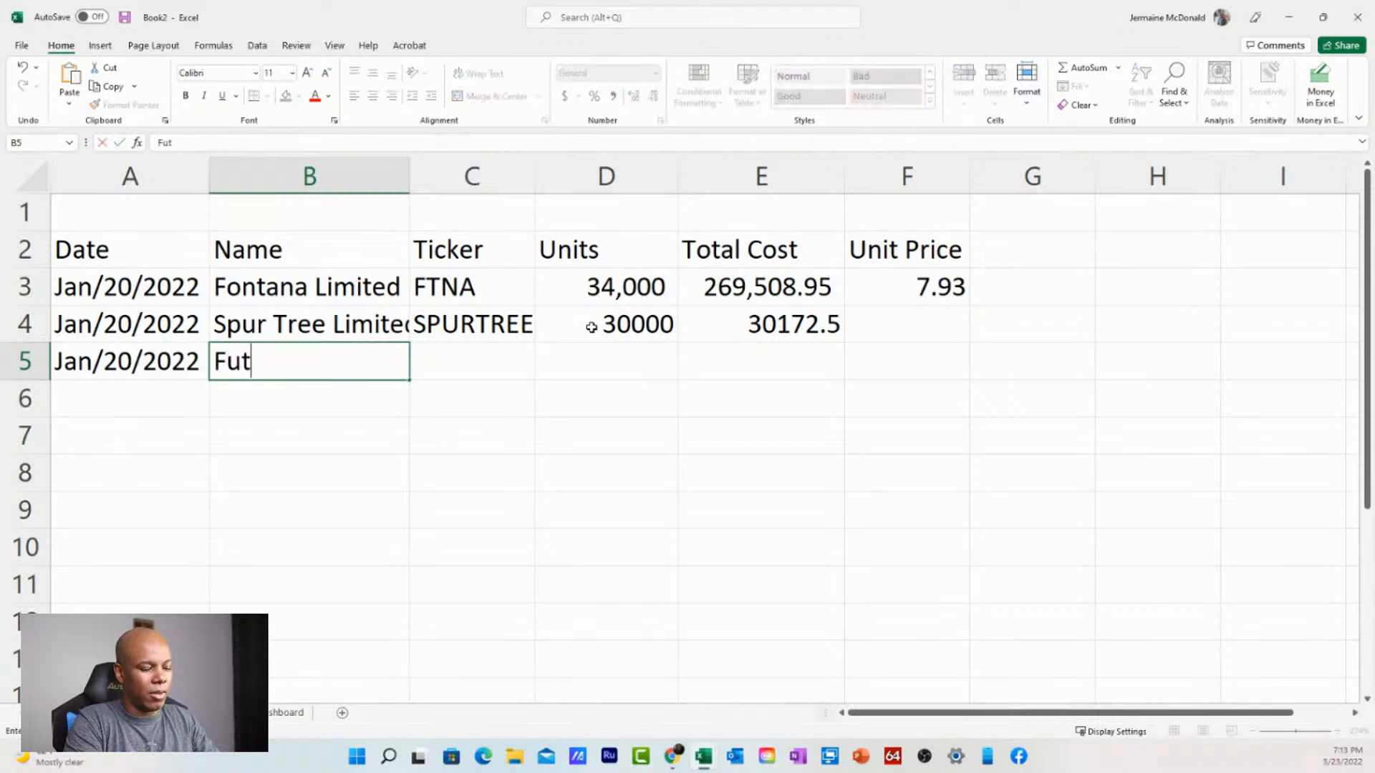
type("ure Energy C")
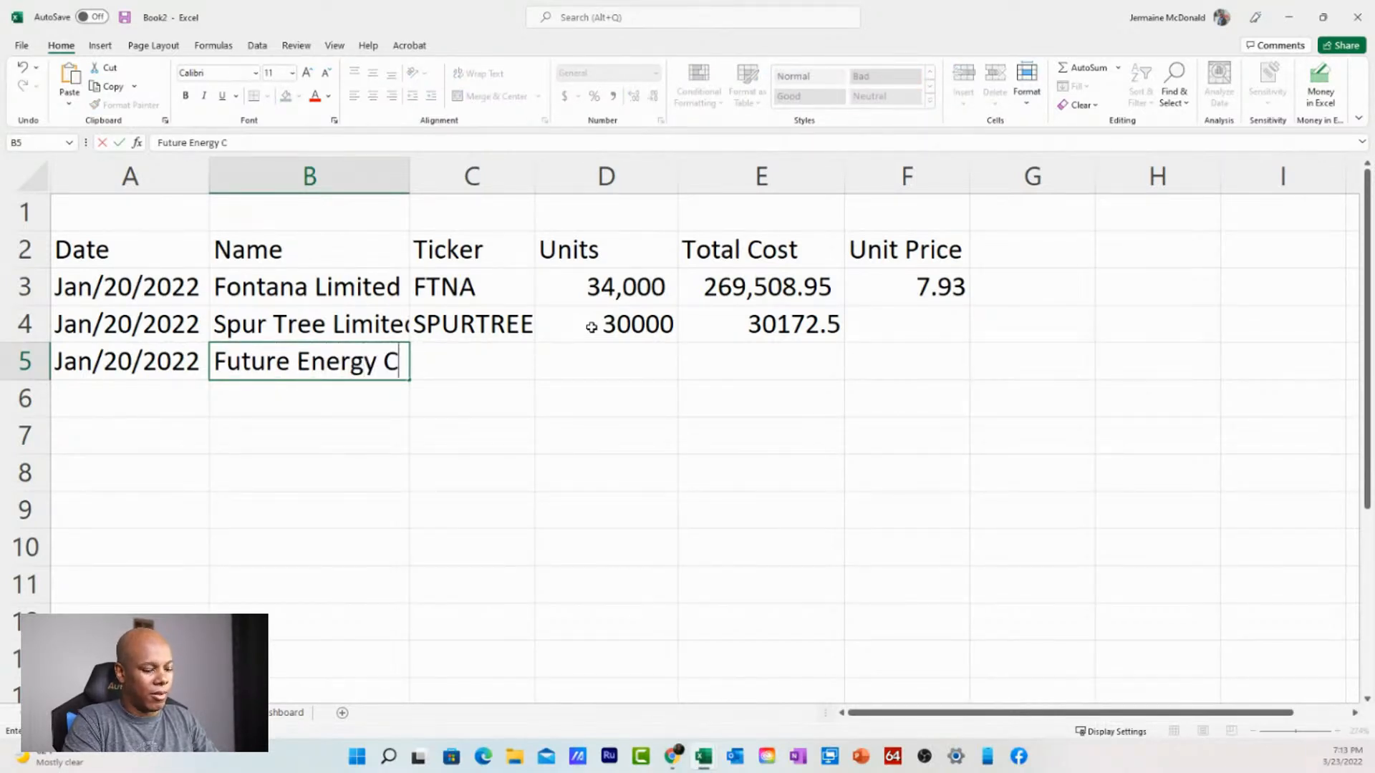
key("BackSpace")
type("Source Company")
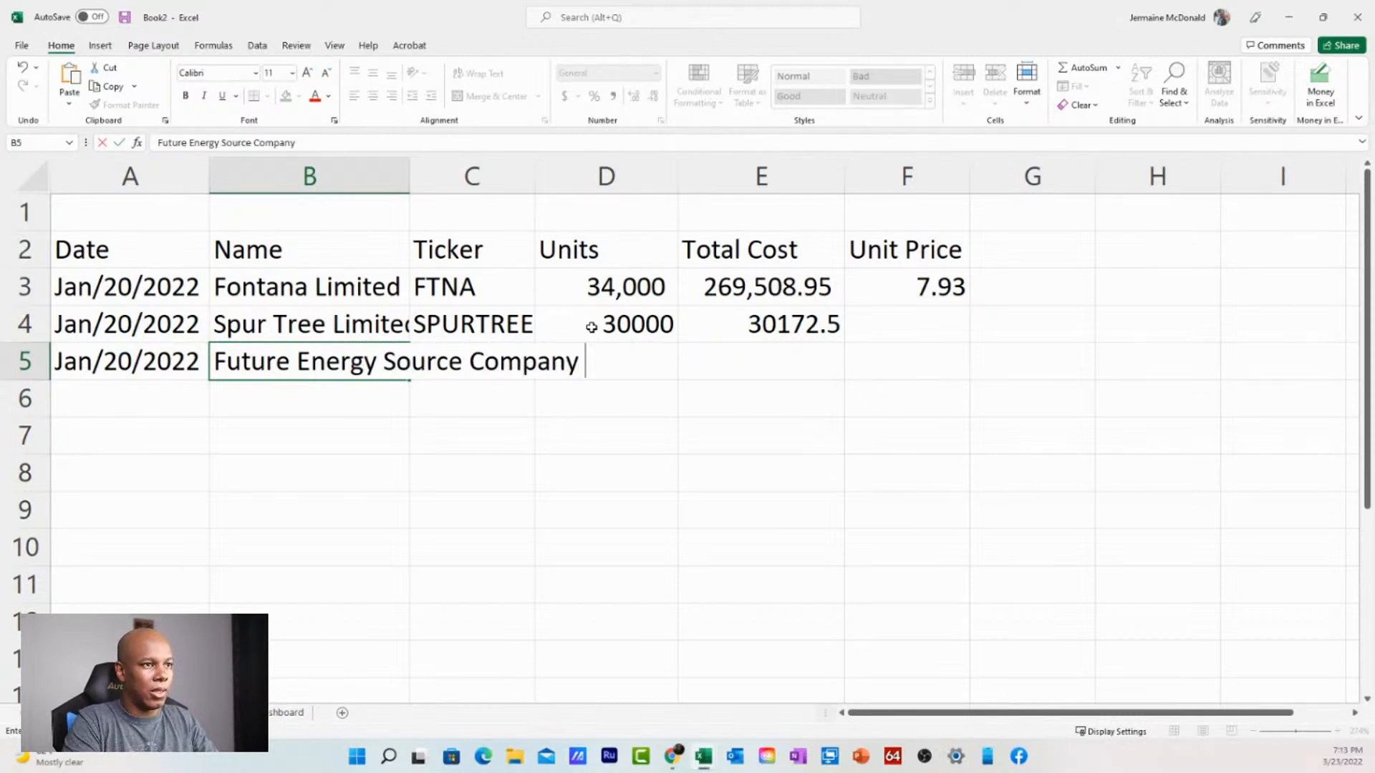
key("Tab")
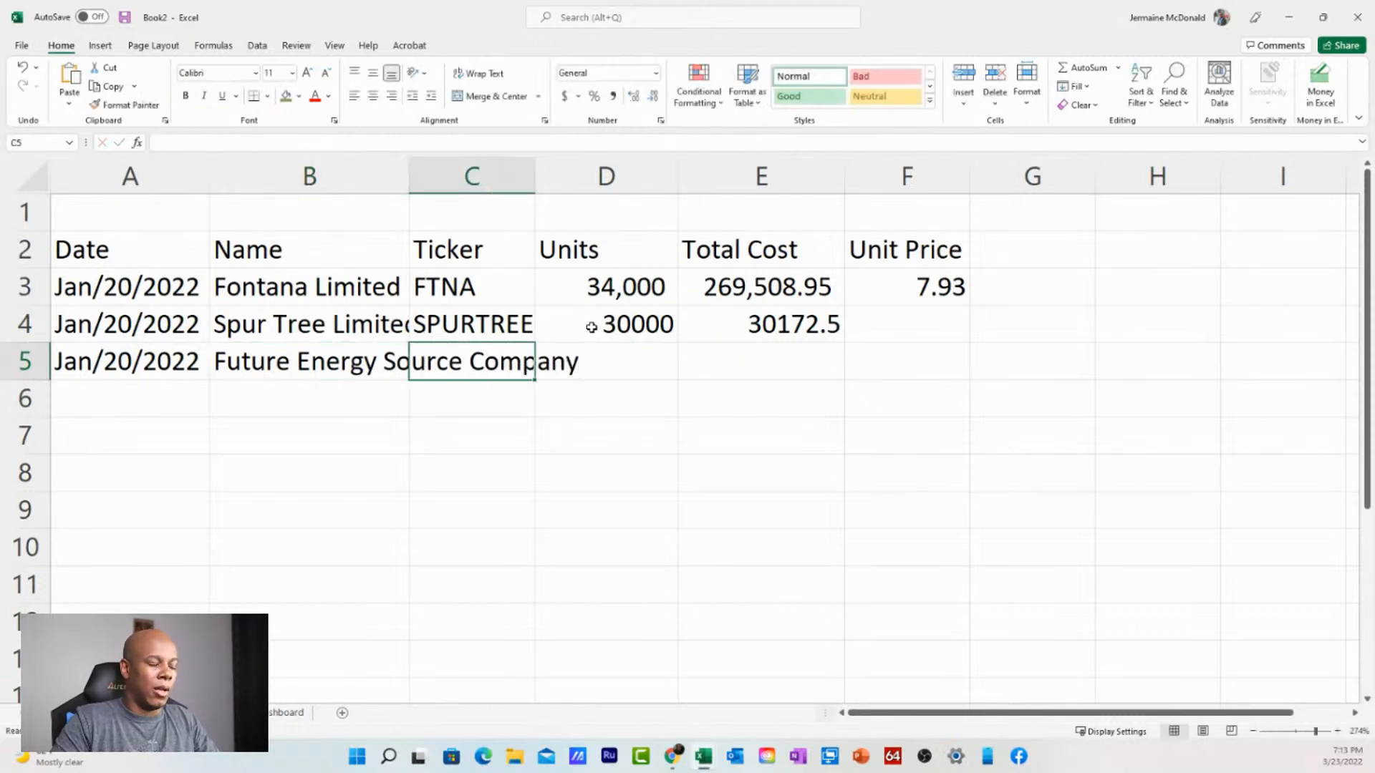
Step: Enter the ticker FESCO in C5 and 50000 units in D5
type("FESCO")
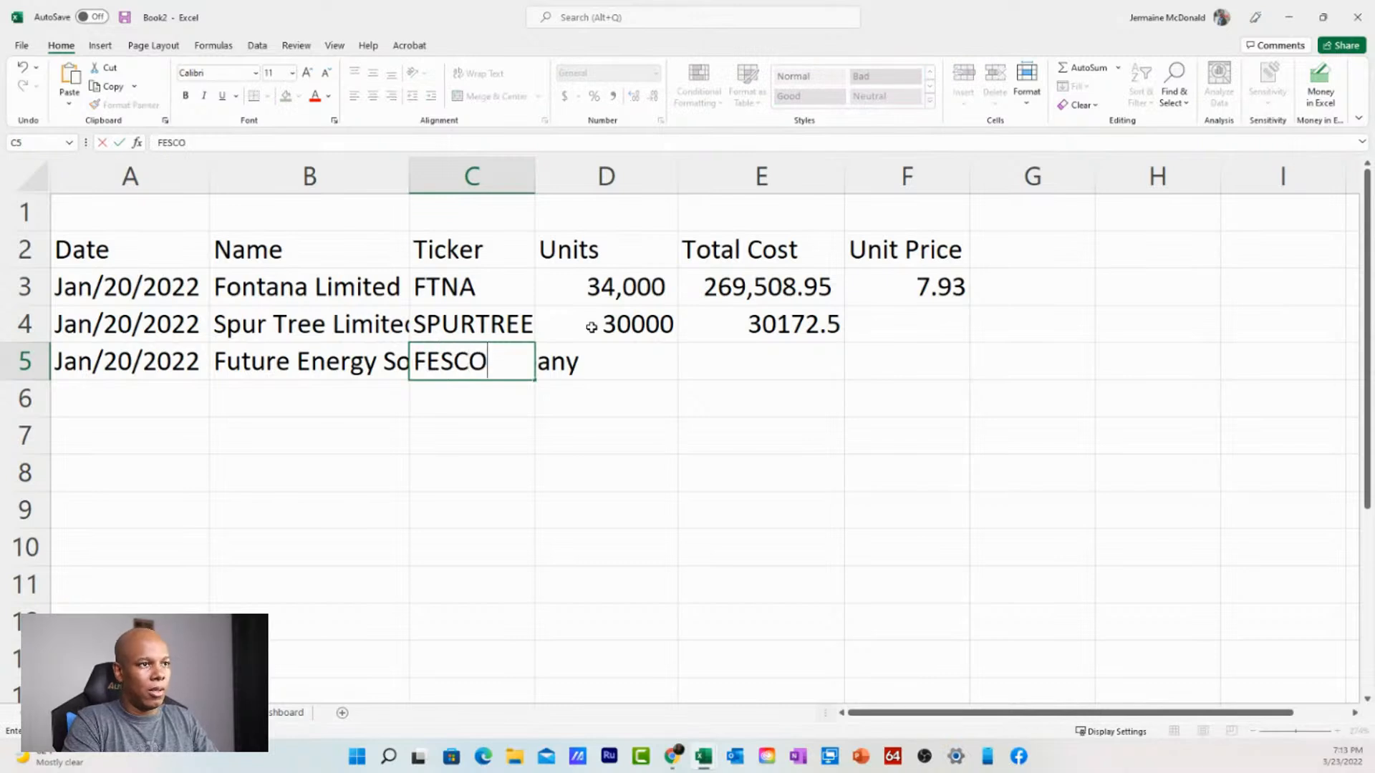
key("Tab")
type("10")
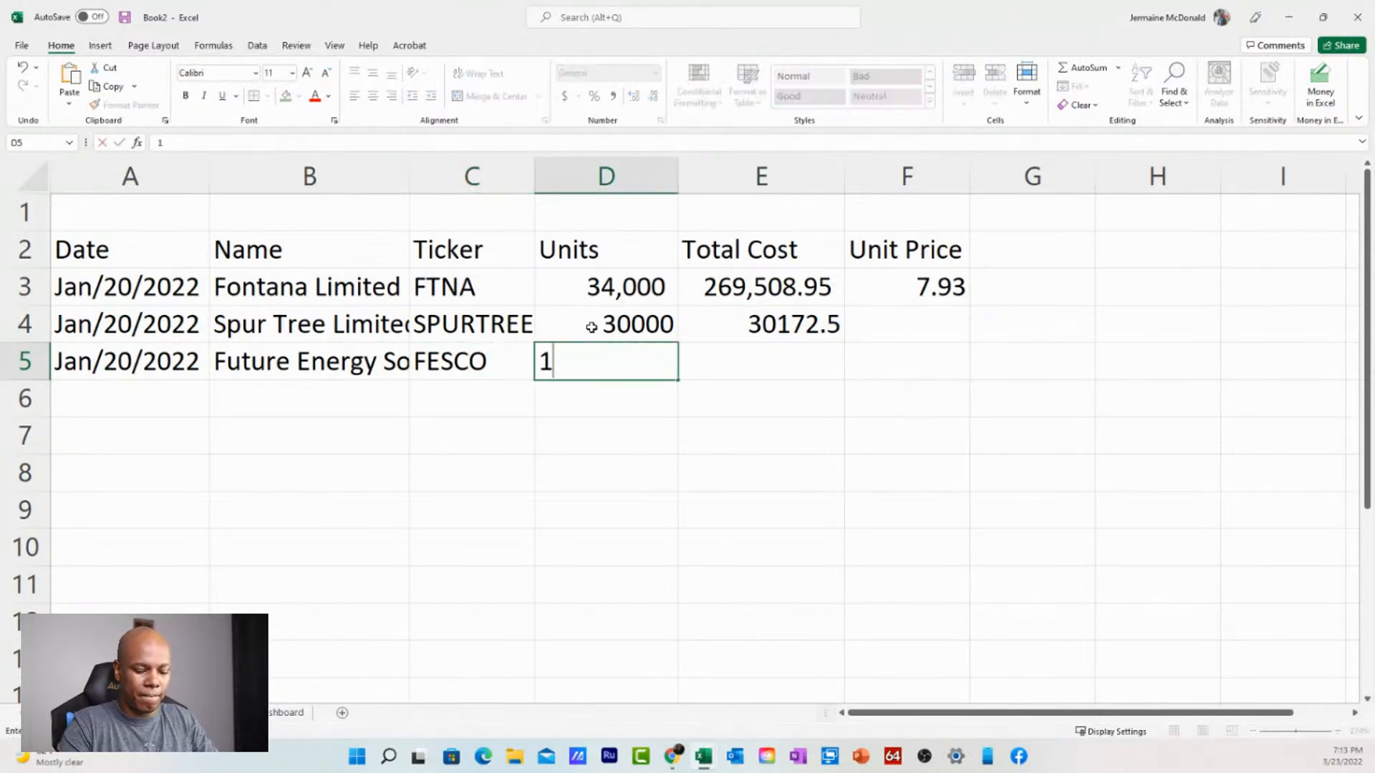
key("BackSpace")
key("BackSpace")
type("50000")
key("Tab")
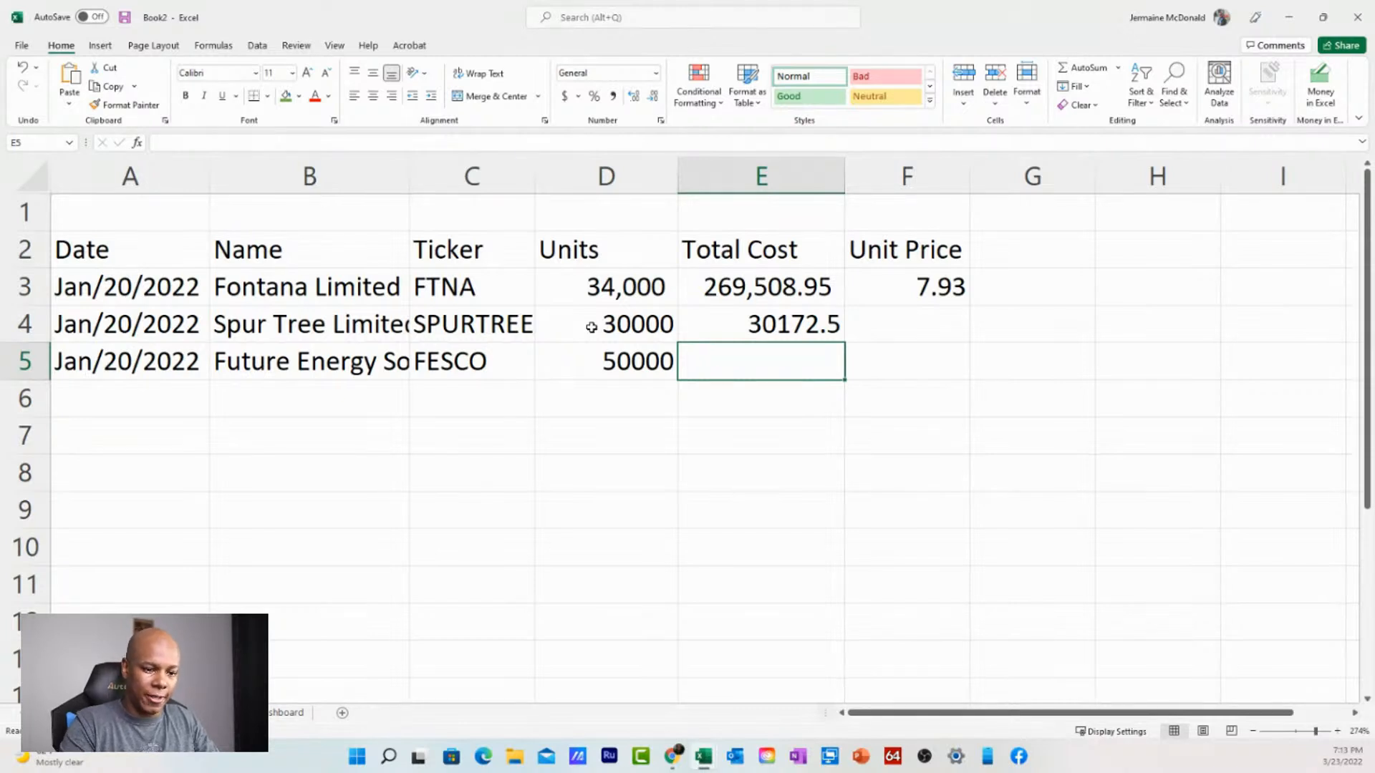
Step: Enter the total cost 435000 in E5 for the FESCO holding
type("435")
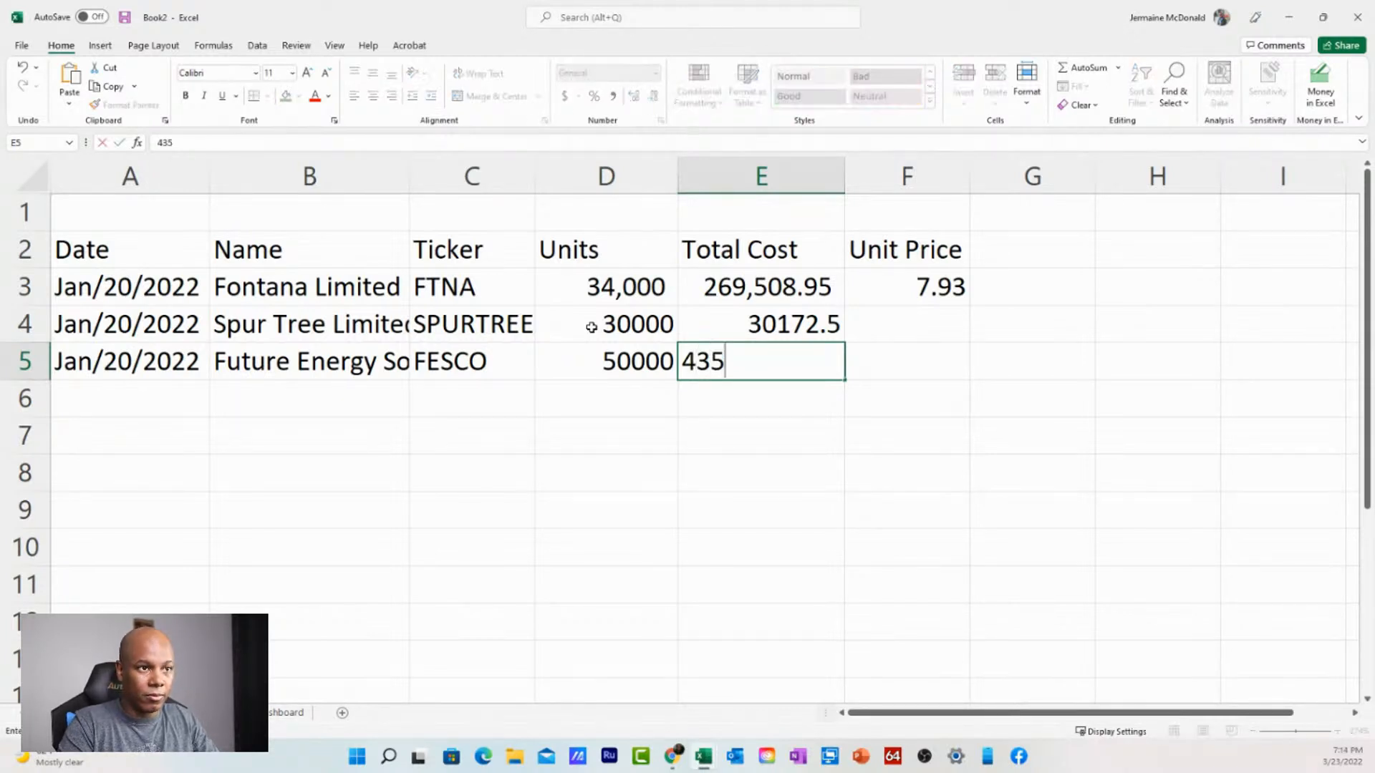
type("000")
key("Tab")
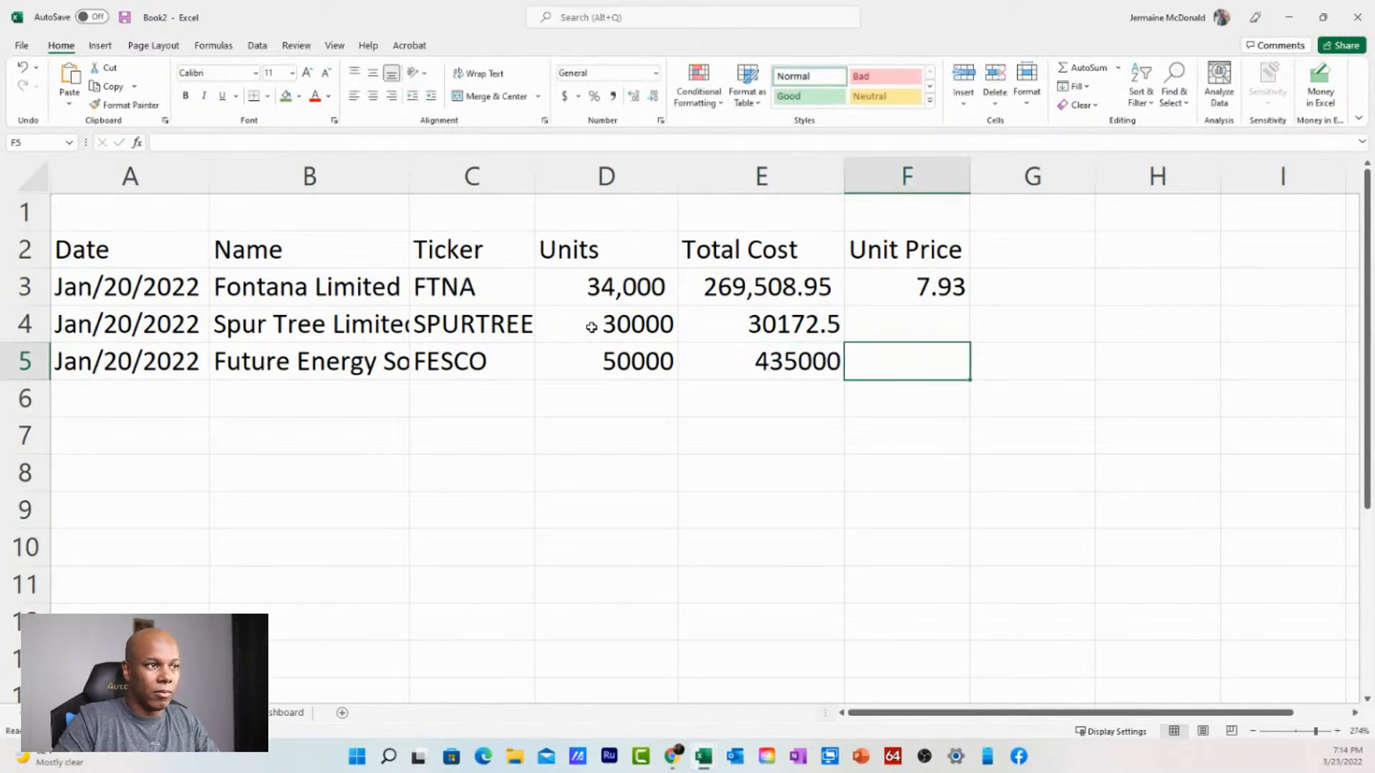
Step: Start the fourth holding in row 6 with the date Jan/20/2022, the name JFP Limited and the ticker JFP
left_click(168, 390)
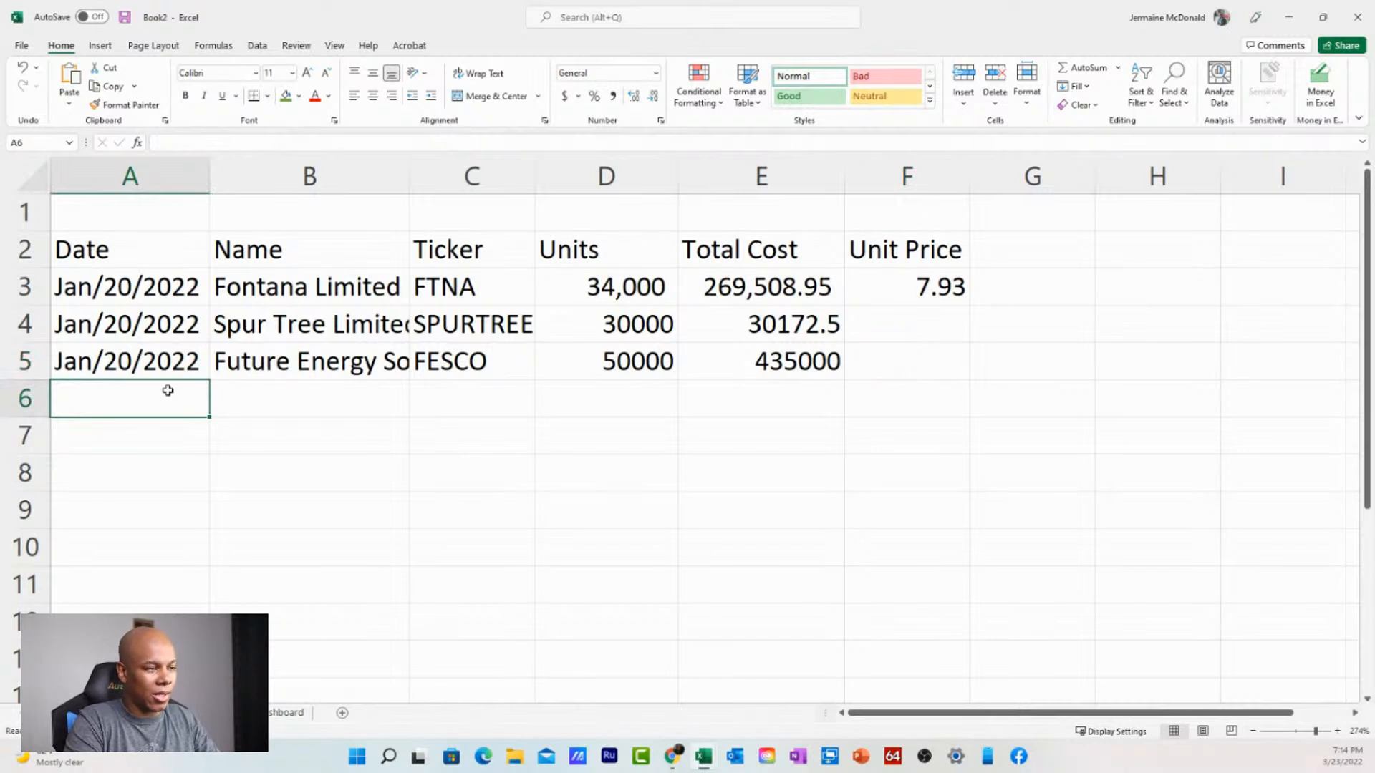
type("Jan")
key("Tab")
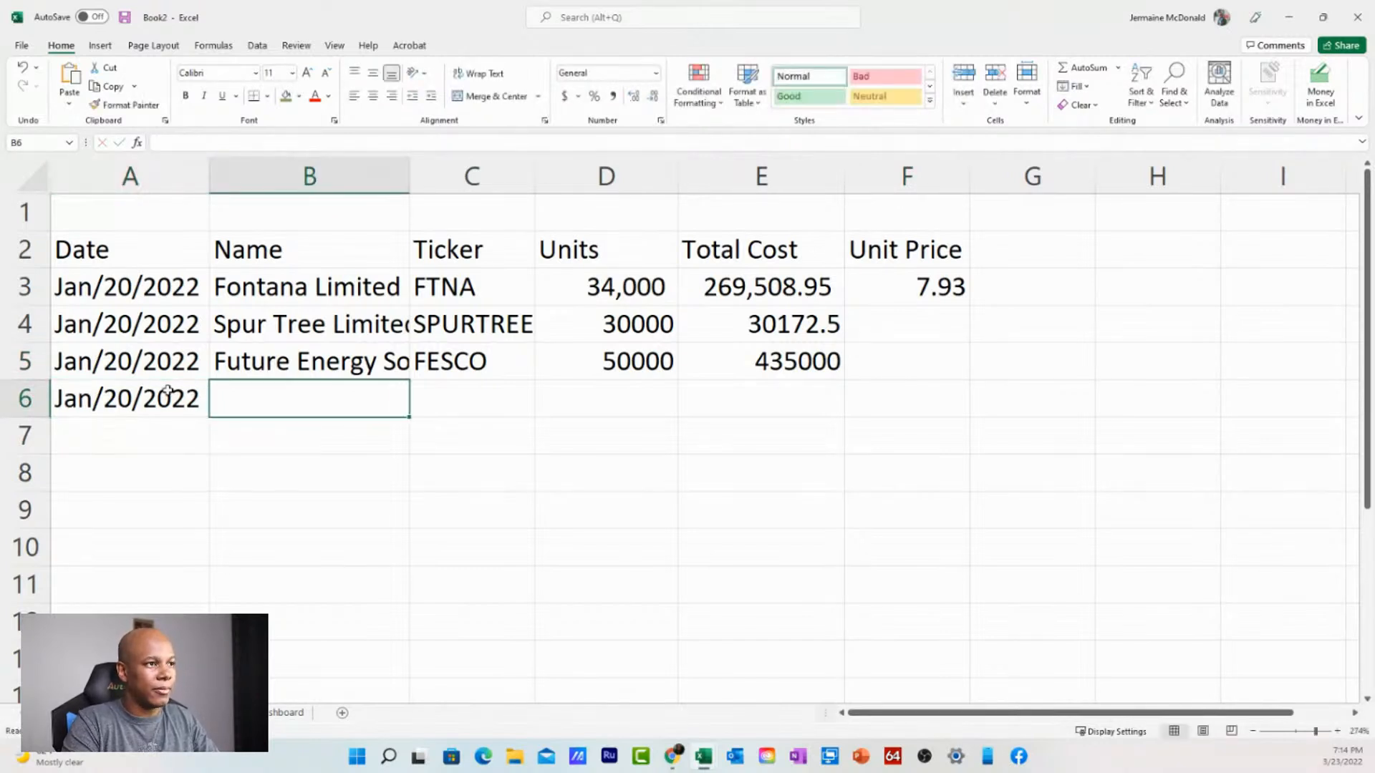
type("JFP")
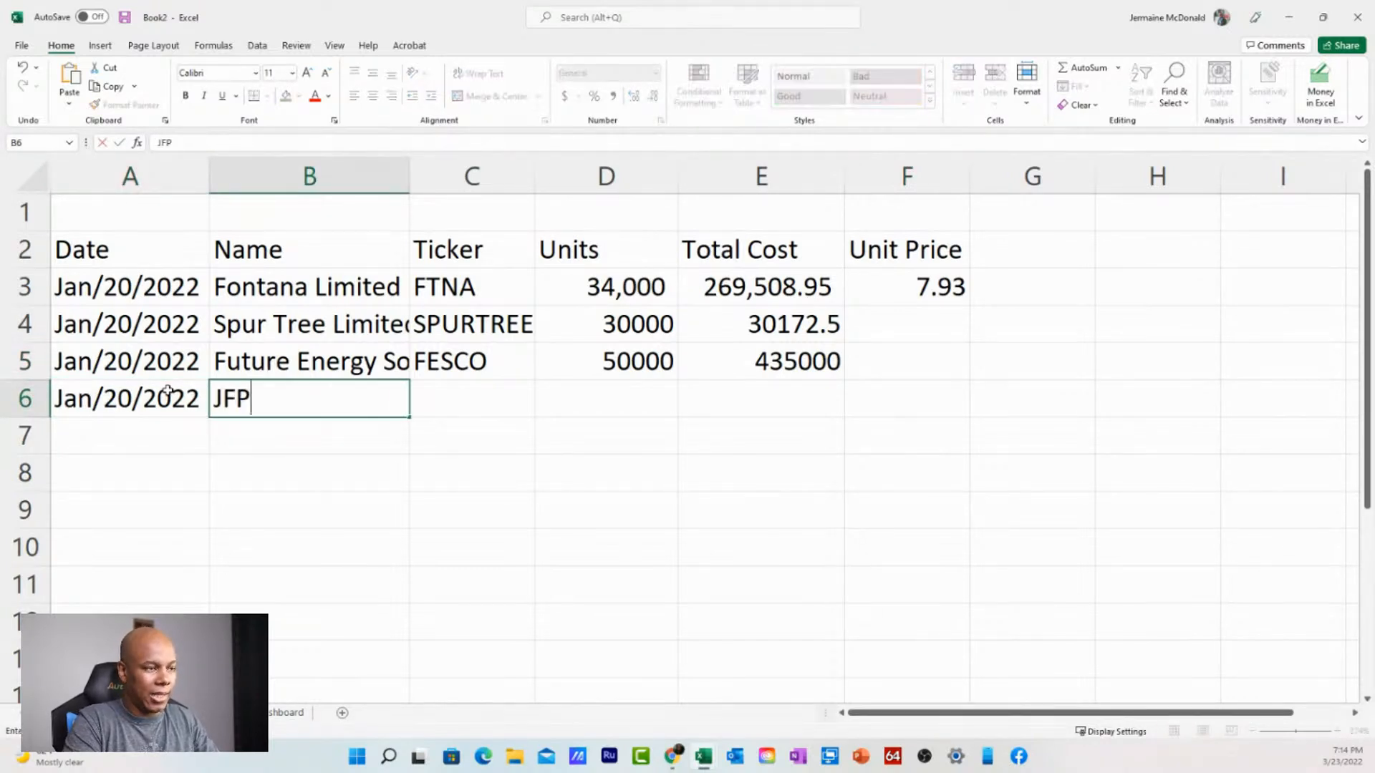
type(" Limited")
key("Tab")
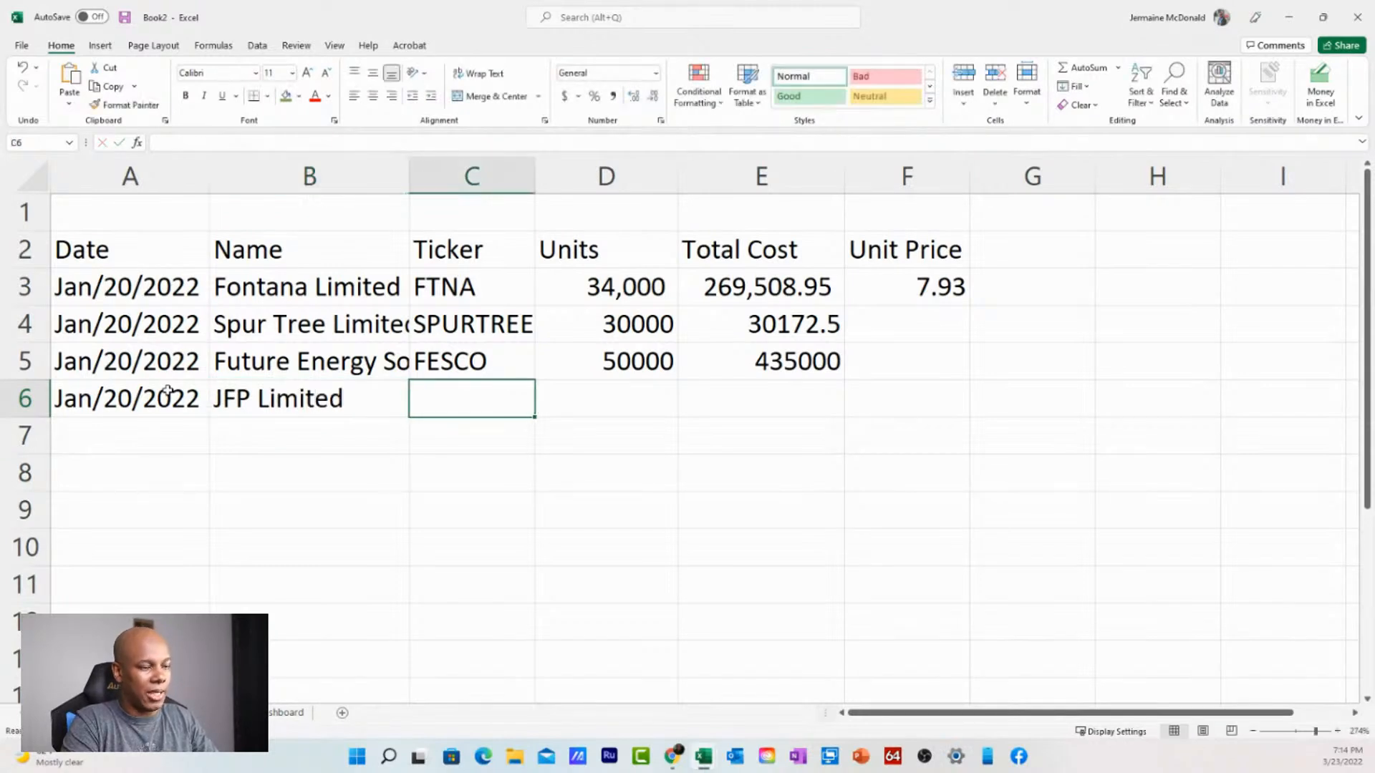
type("JFP")
key("Tab")
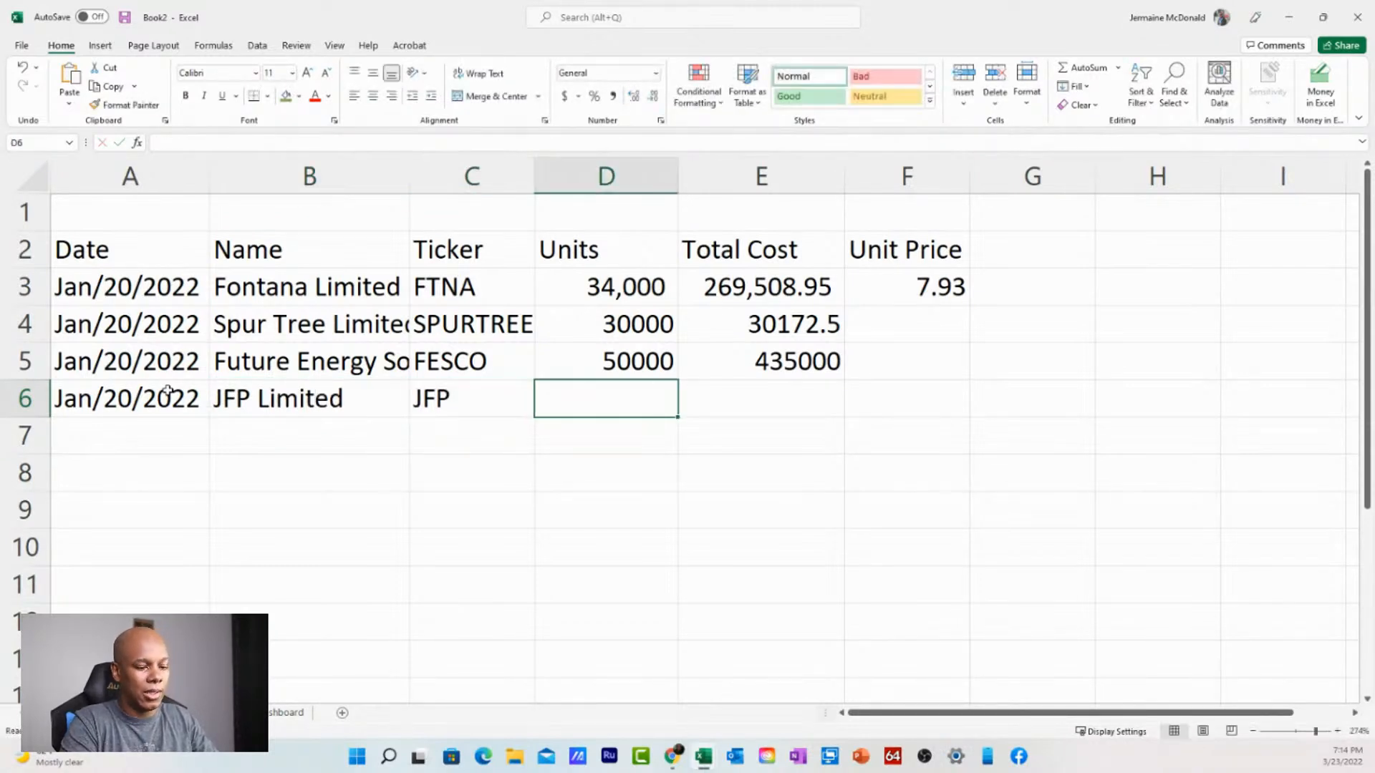
Step: Enter 40000 units in D6 and the total cost 40172.5 in E6 for the JFP holding
type("40000")
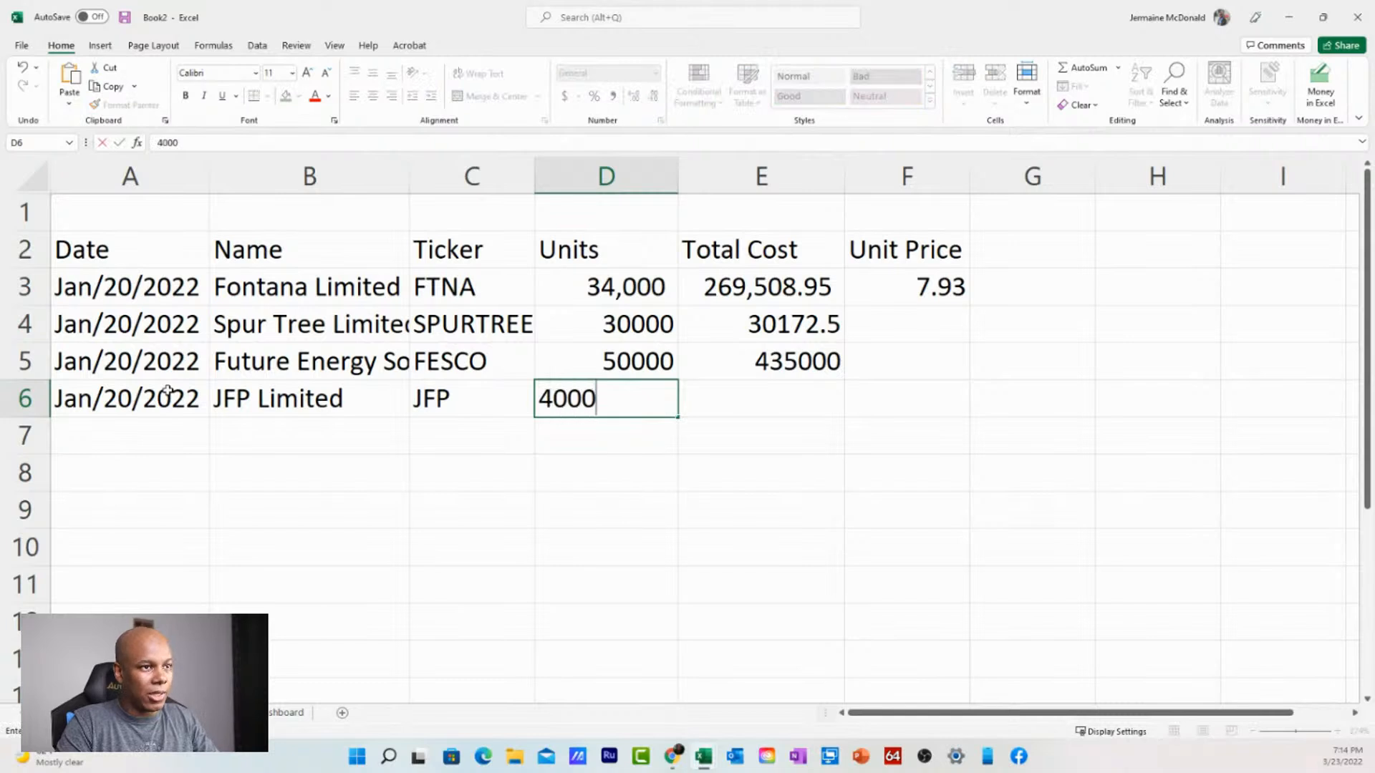
key("Tab")
type("40172.5")
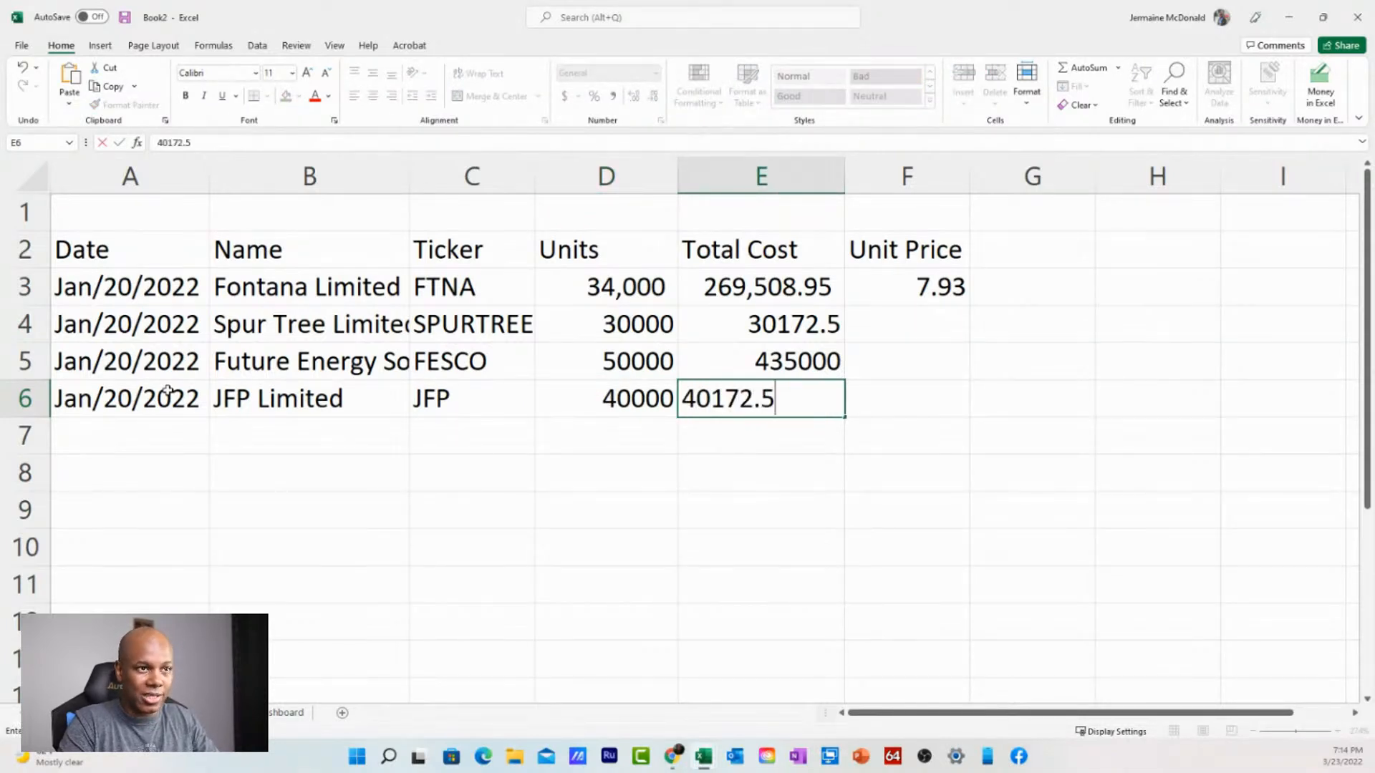
key("Tab")
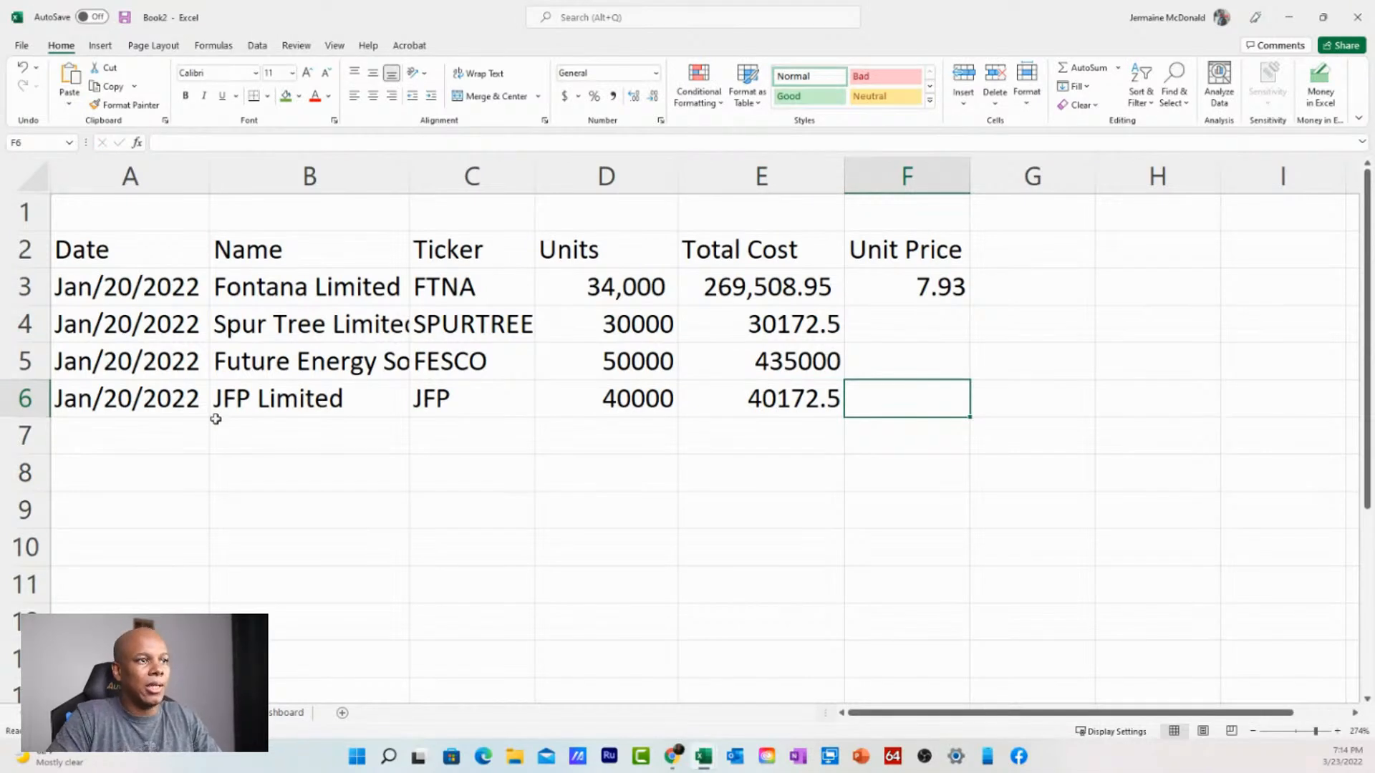
Step: Fill the Unit Price formula from F3 down to F6 and check the copied formulas against the units and costs
left_click(925, 294)
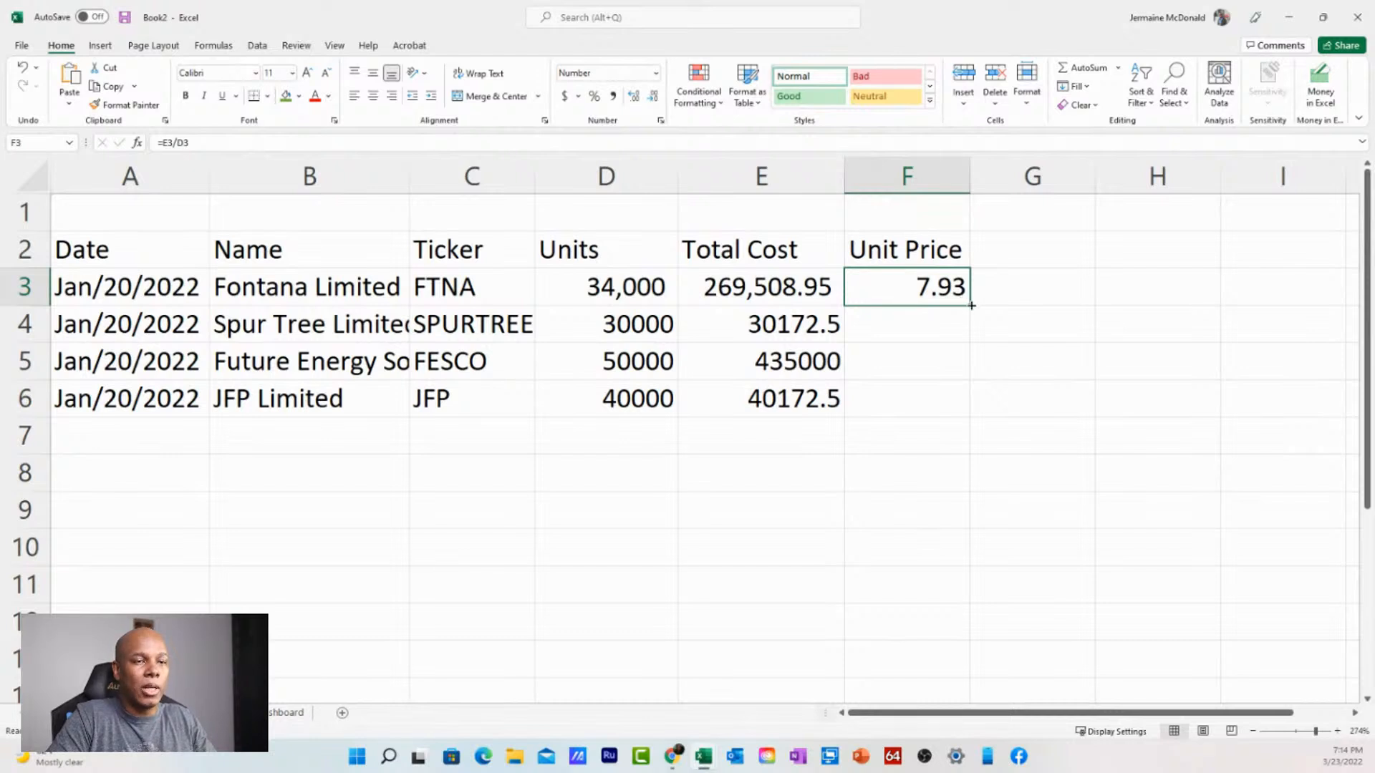
left_click_drag(970, 308, 975, 415)
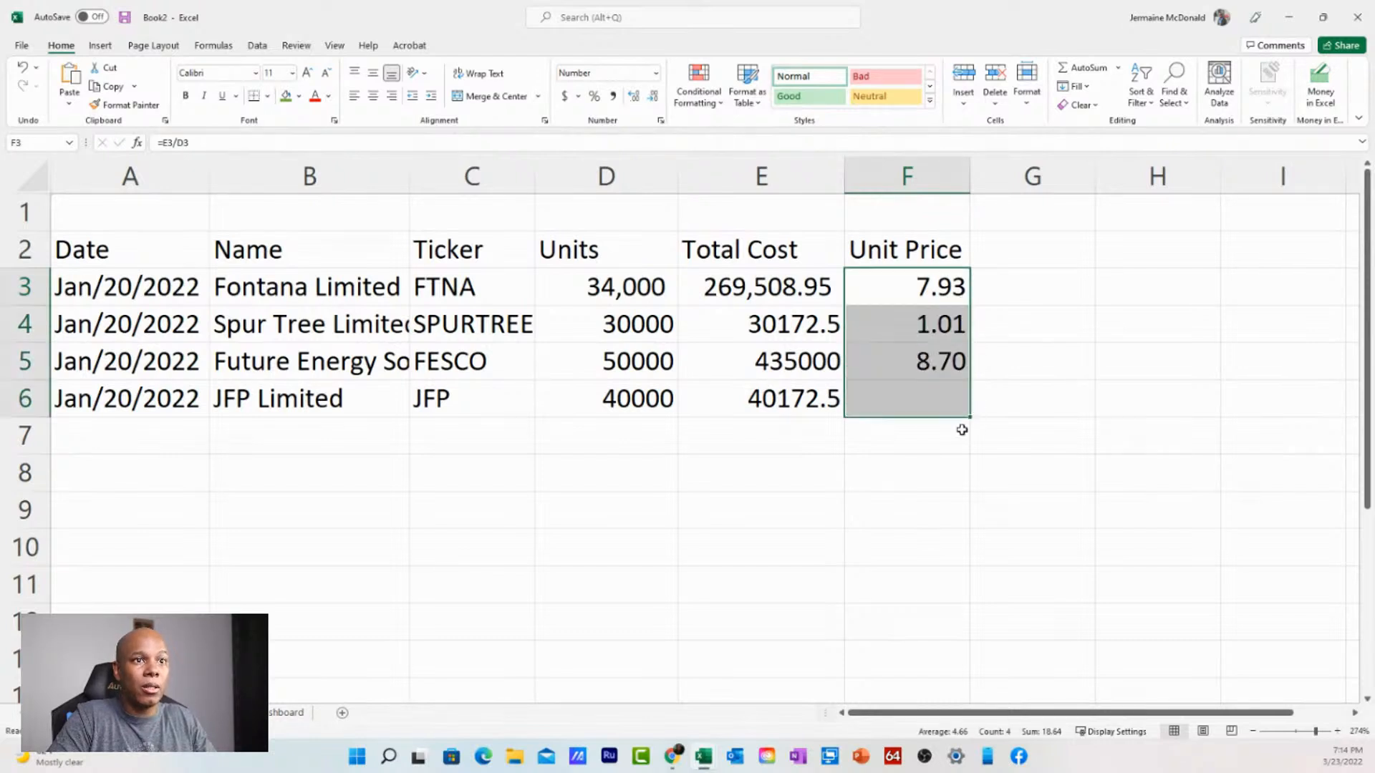
left_click(925, 331)
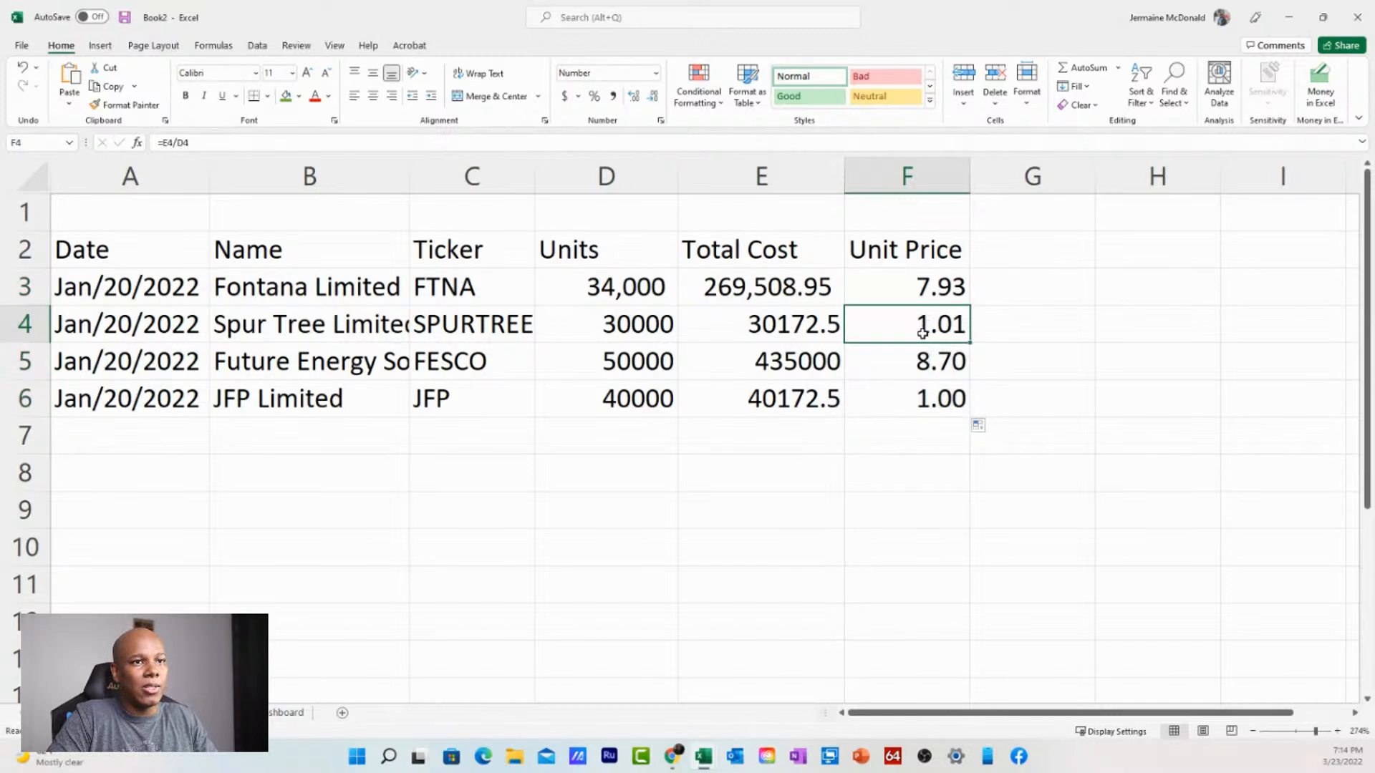
left_click(642, 321)
left_click(881, 359)
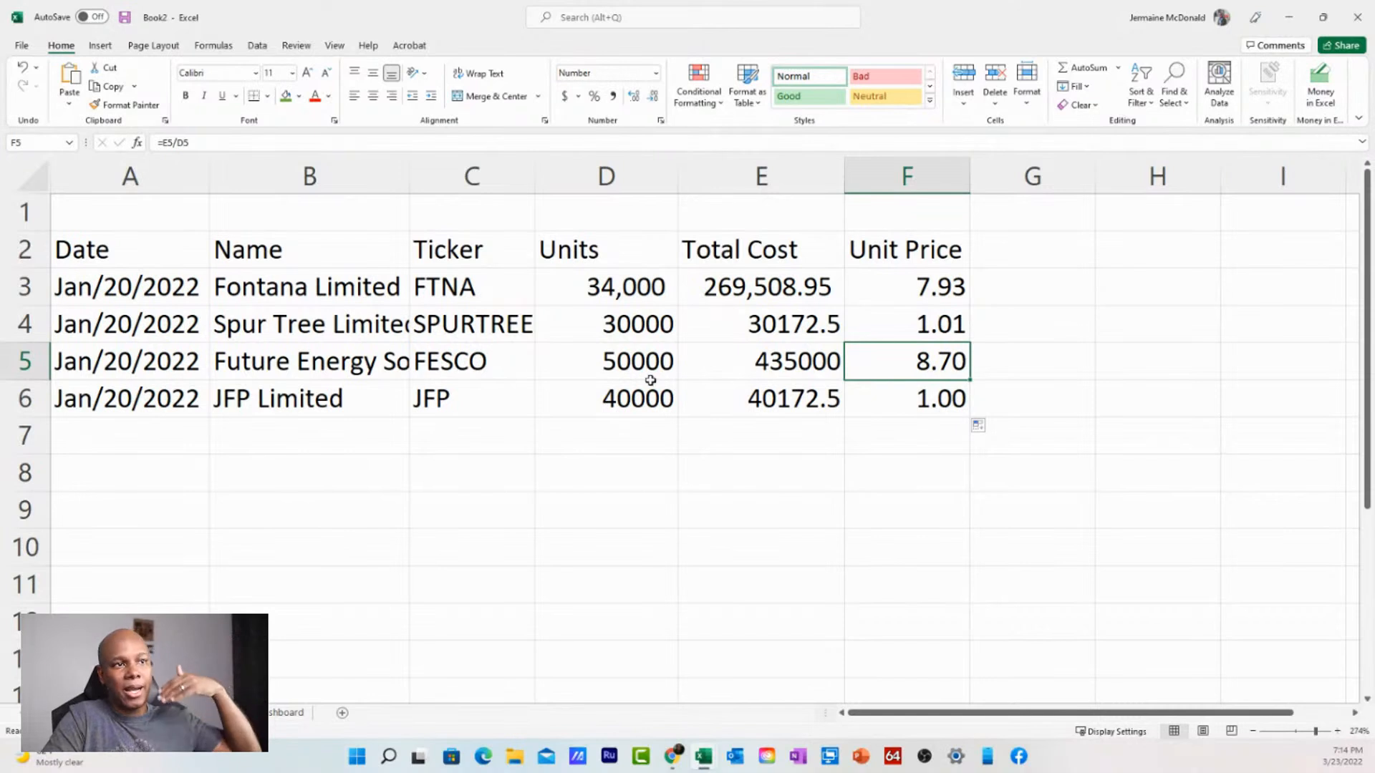
left_click(767, 362)
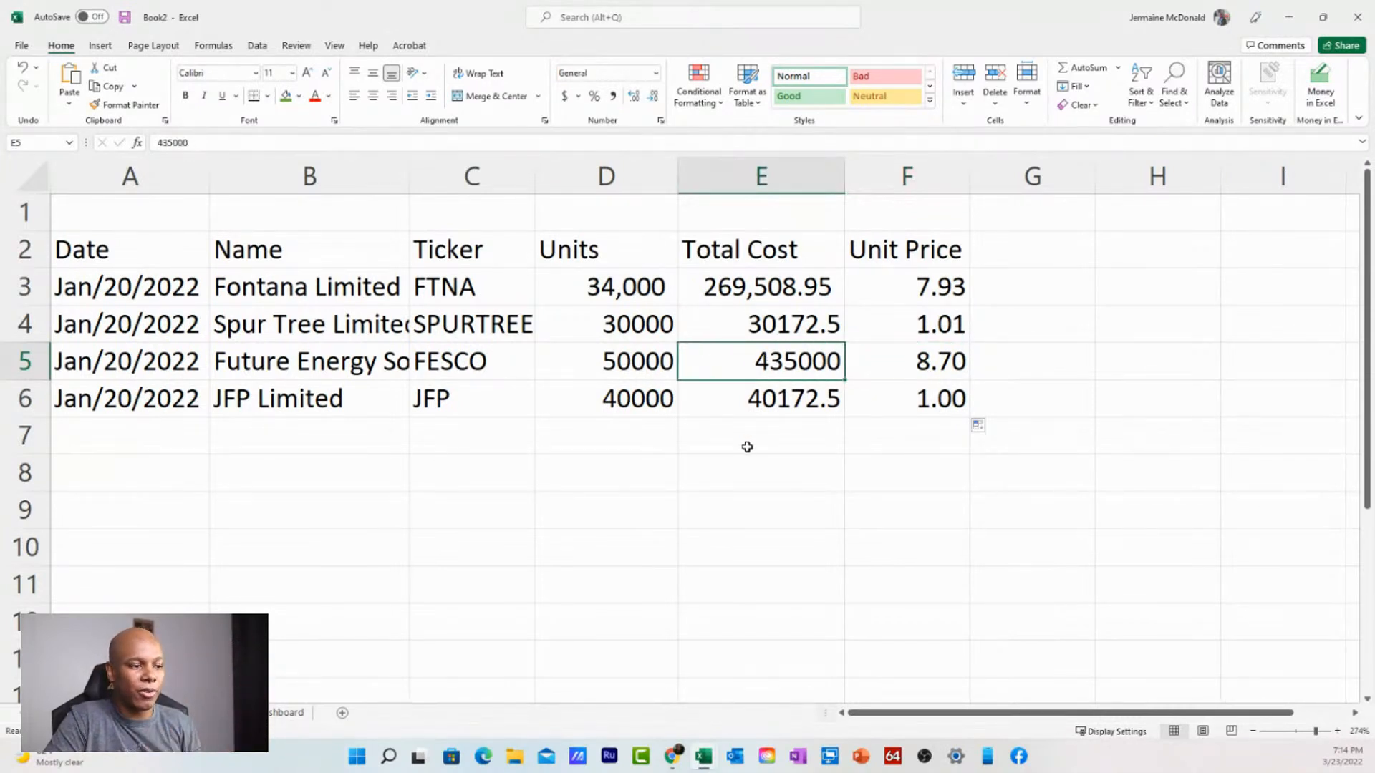
left_click(935, 363)
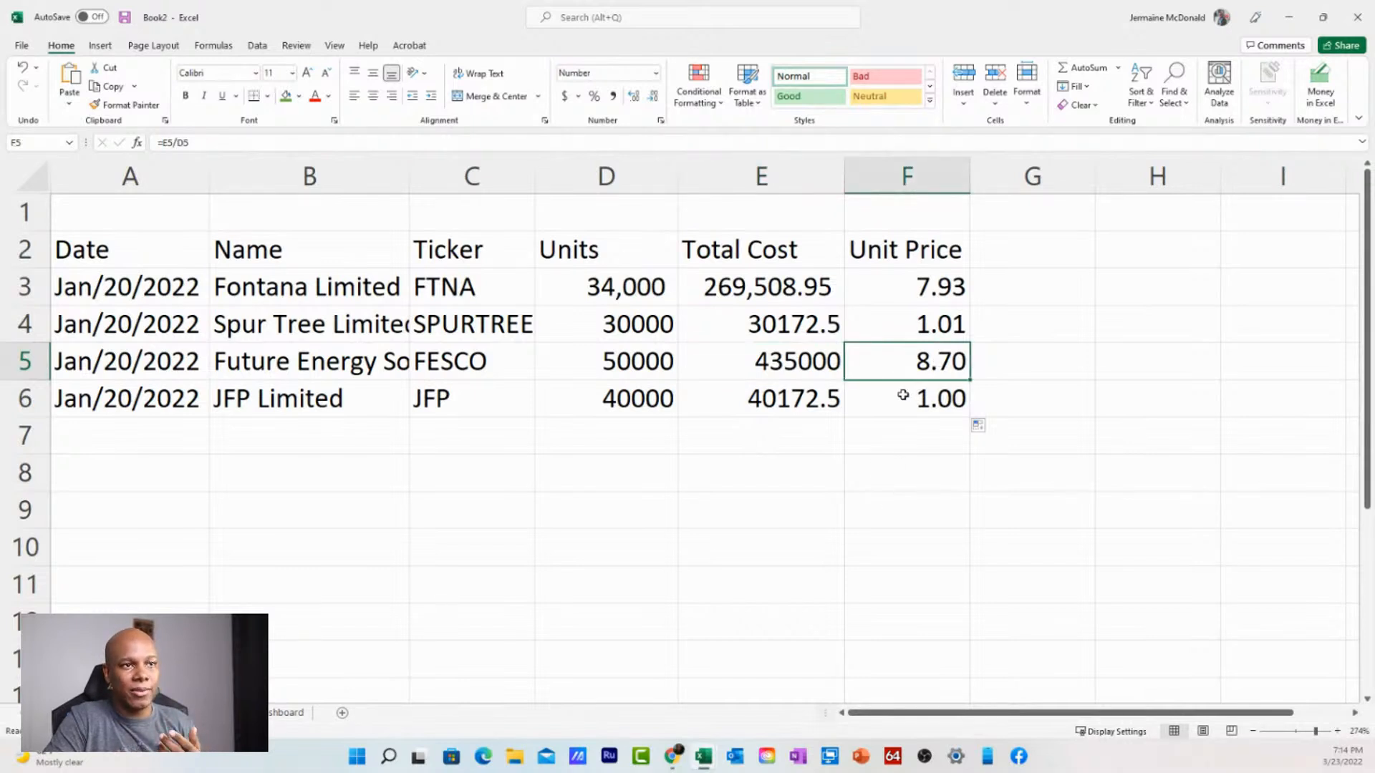
Step: Apply comma style to the total costs in E4:E6 and to the units in D4:D6, with no decimals for the units
left_click(789, 331)
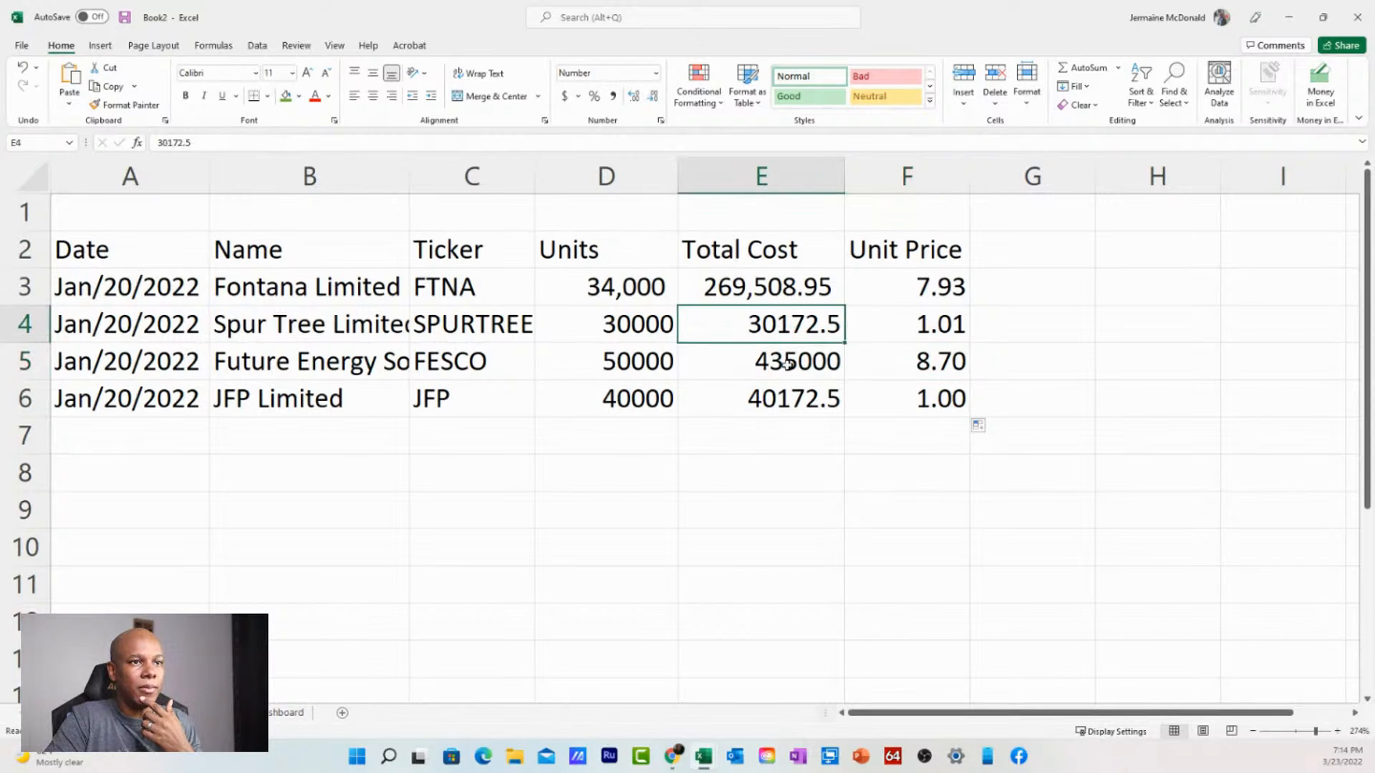
left_click_drag(789, 331, 788, 402)
left_click(612, 95)
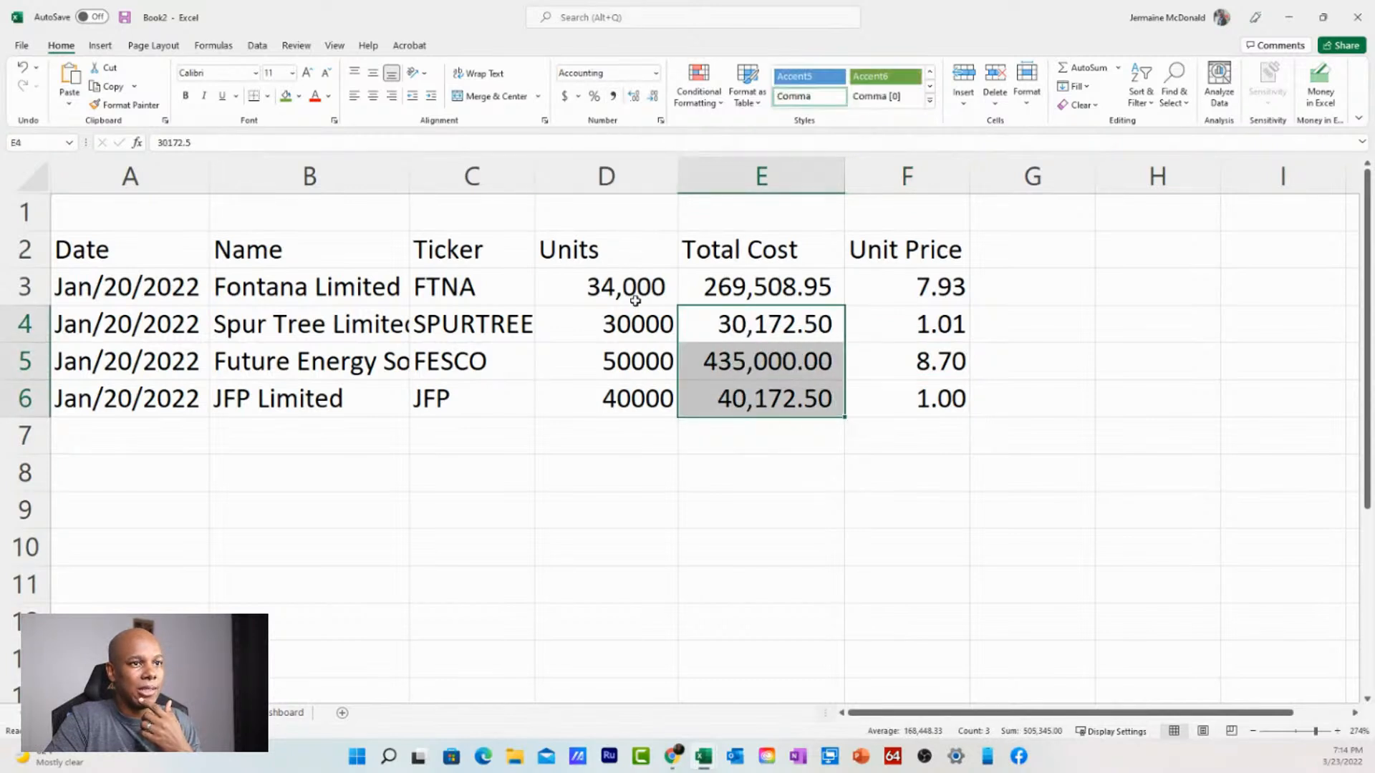
left_click_drag(618, 318, 633, 399)
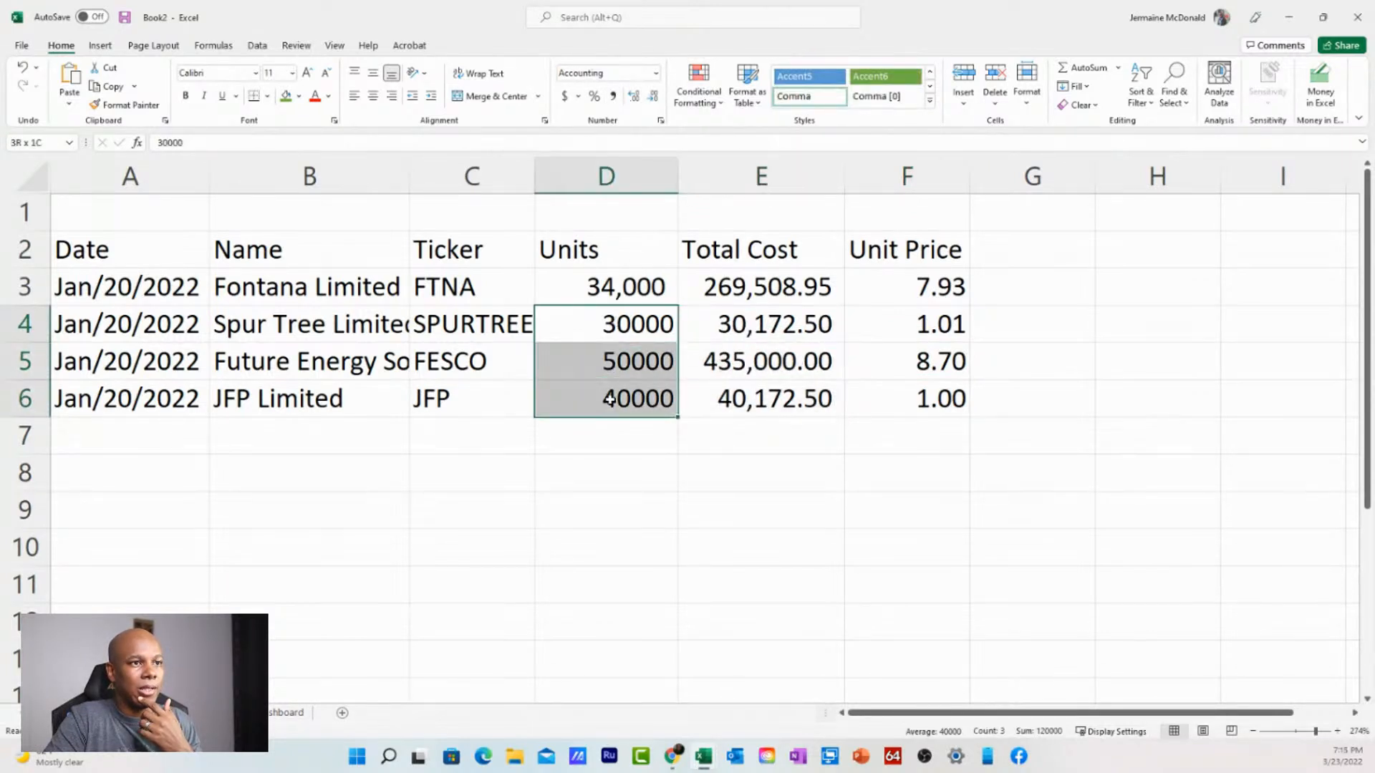
left_click(614, 96)
left_click(652, 96)
left_click(652, 96)
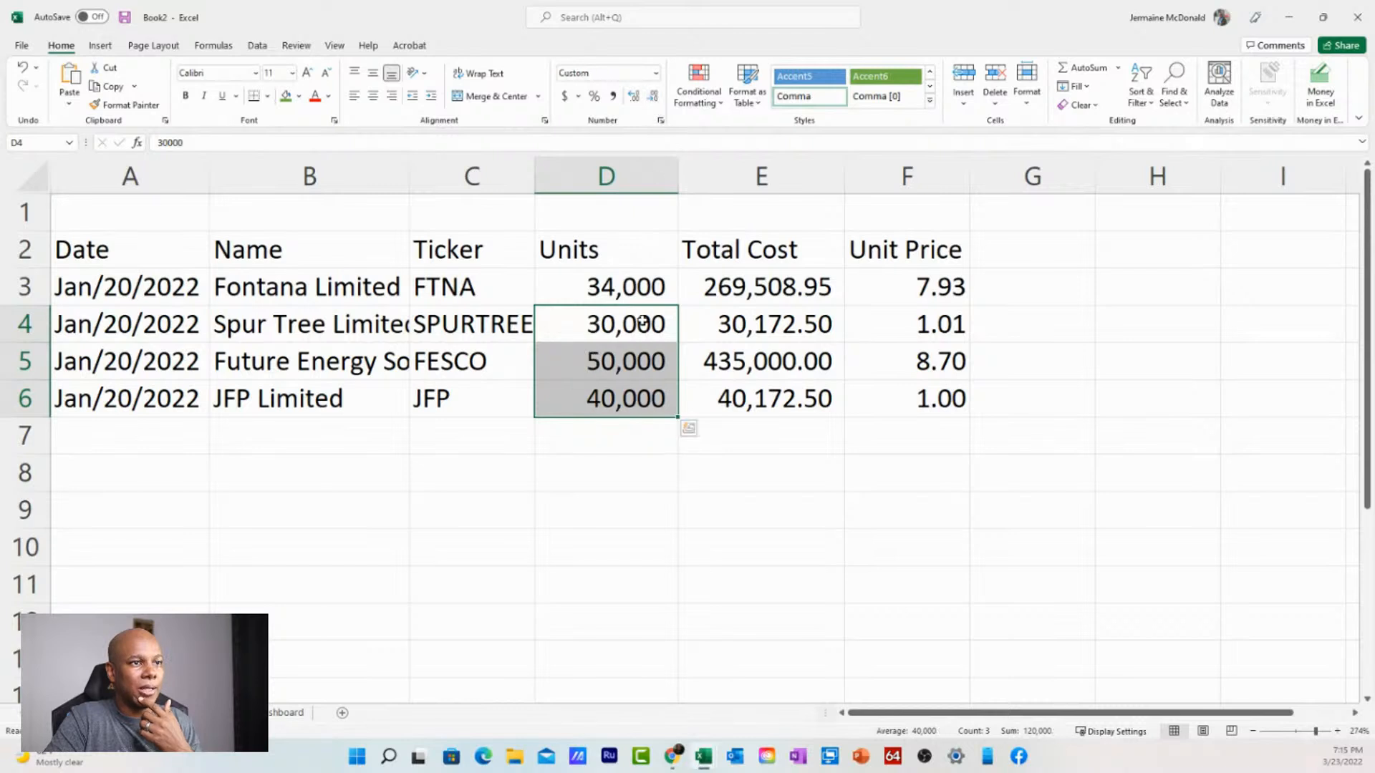
left_click(662, 484)
Step: Format the holdings range A2:F6 as a table with headers, using the first light black-and-grey banded style
left_click_drag(120, 248, 920, 394)
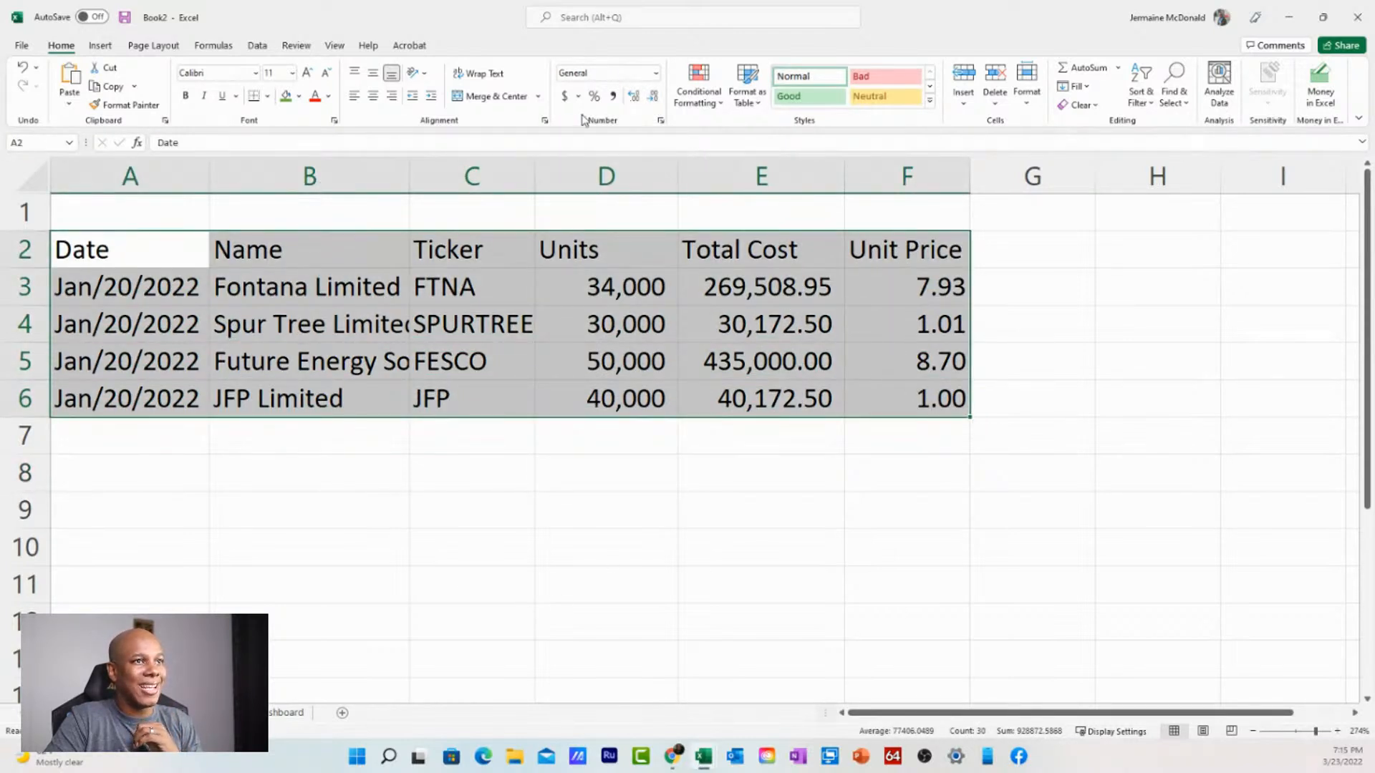
left_click(748, 92)
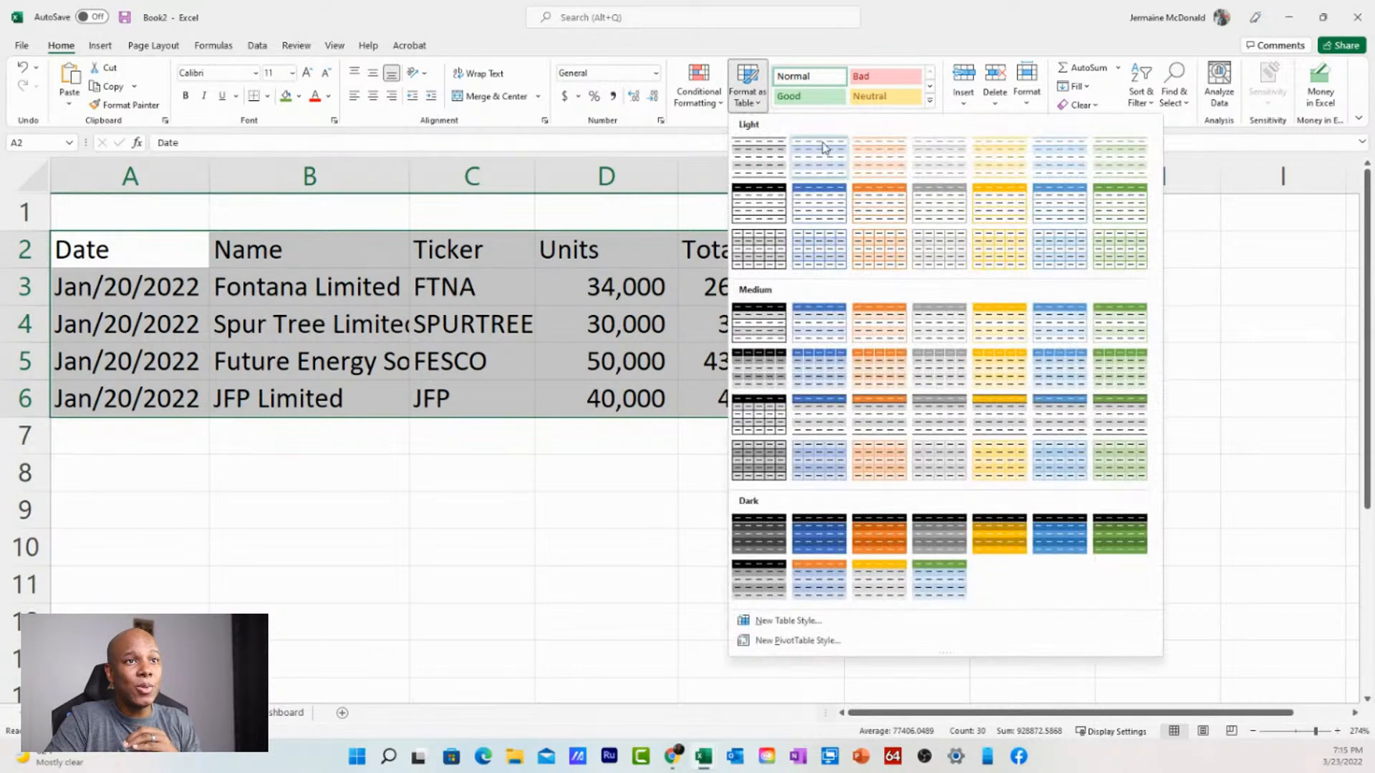
left_click(768, 170)
left_click(891, 462)
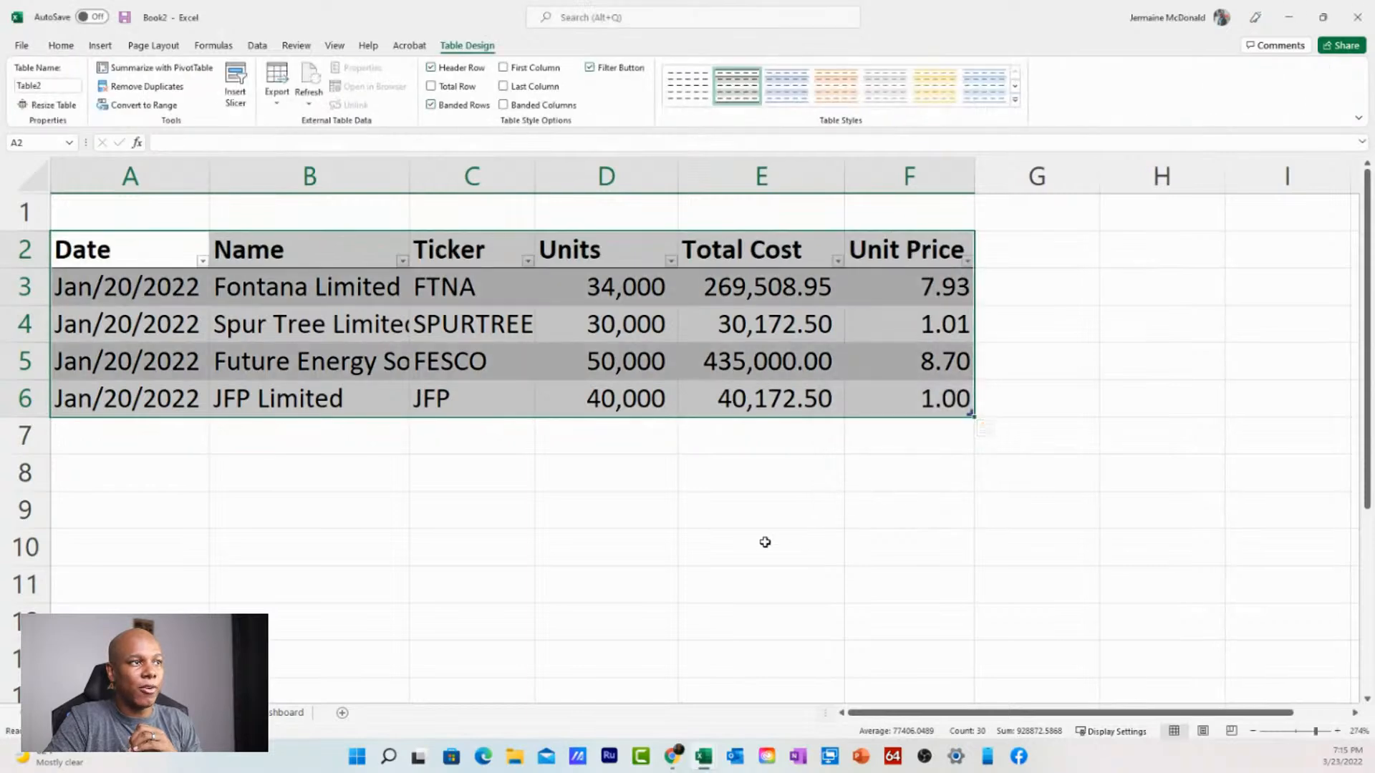
left_click(764, 542)
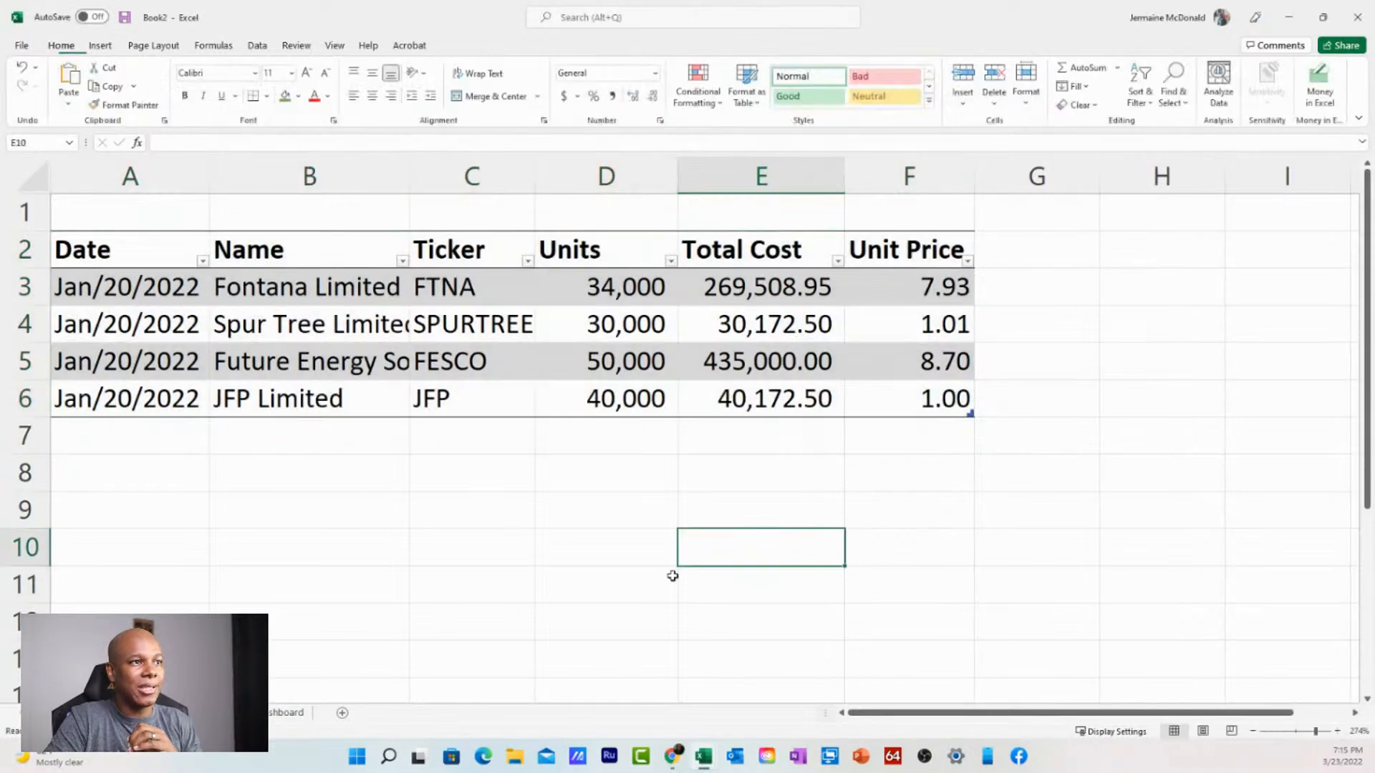
Step: Autofit the Name column so the full company names fit
double_click(409, 181)
left_click(513, 527)
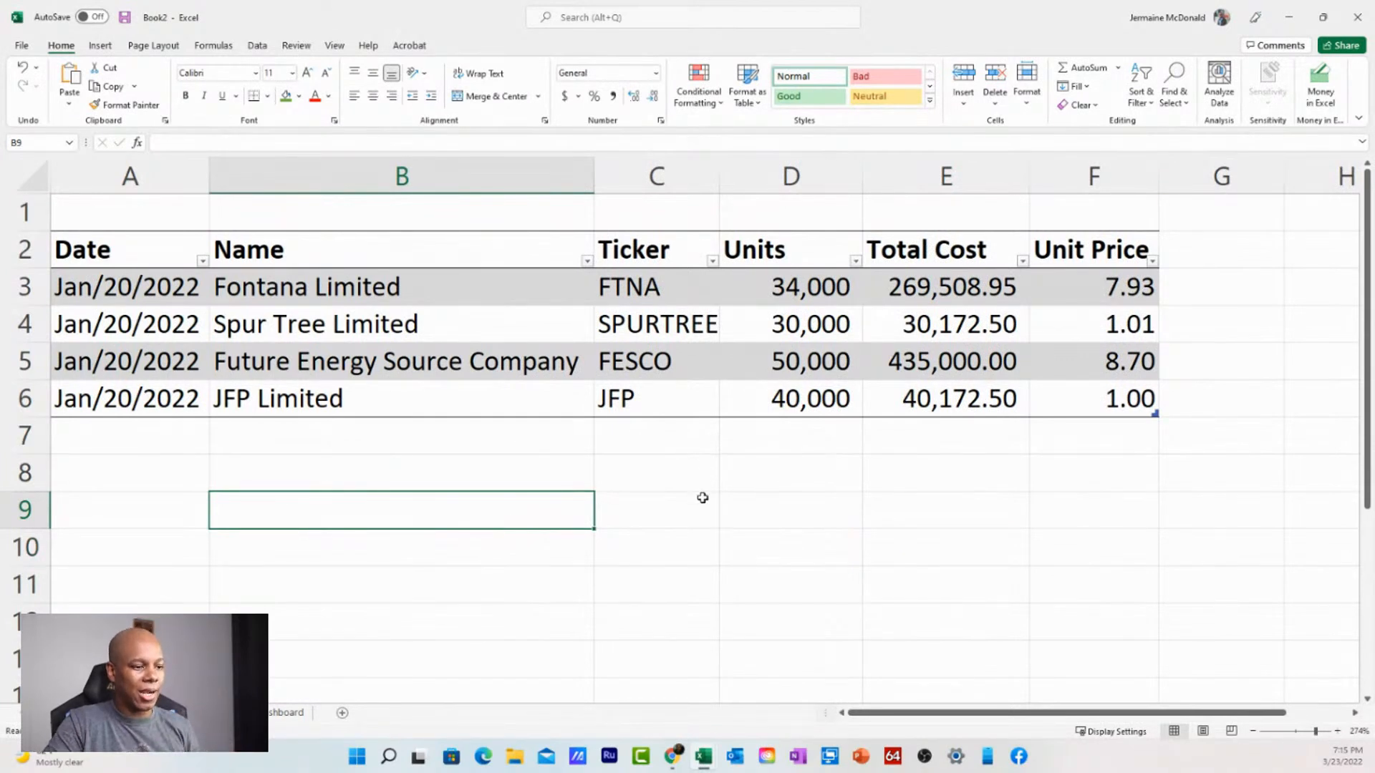
left_click(717, 476)
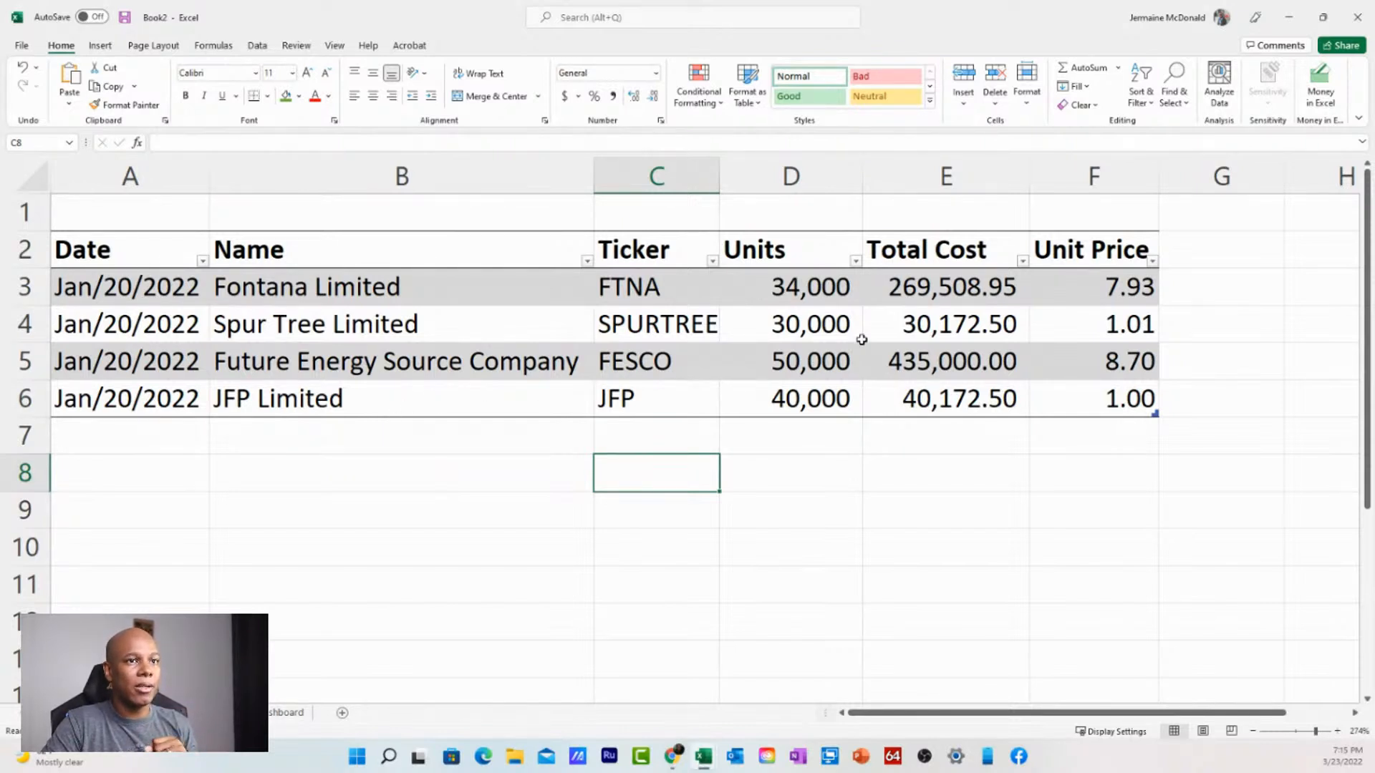
Step: Review the Units and Total Cost columns, and the units, total cost and unit price of Fontana Limited
left_click_drag(818, 294, 808, 395)
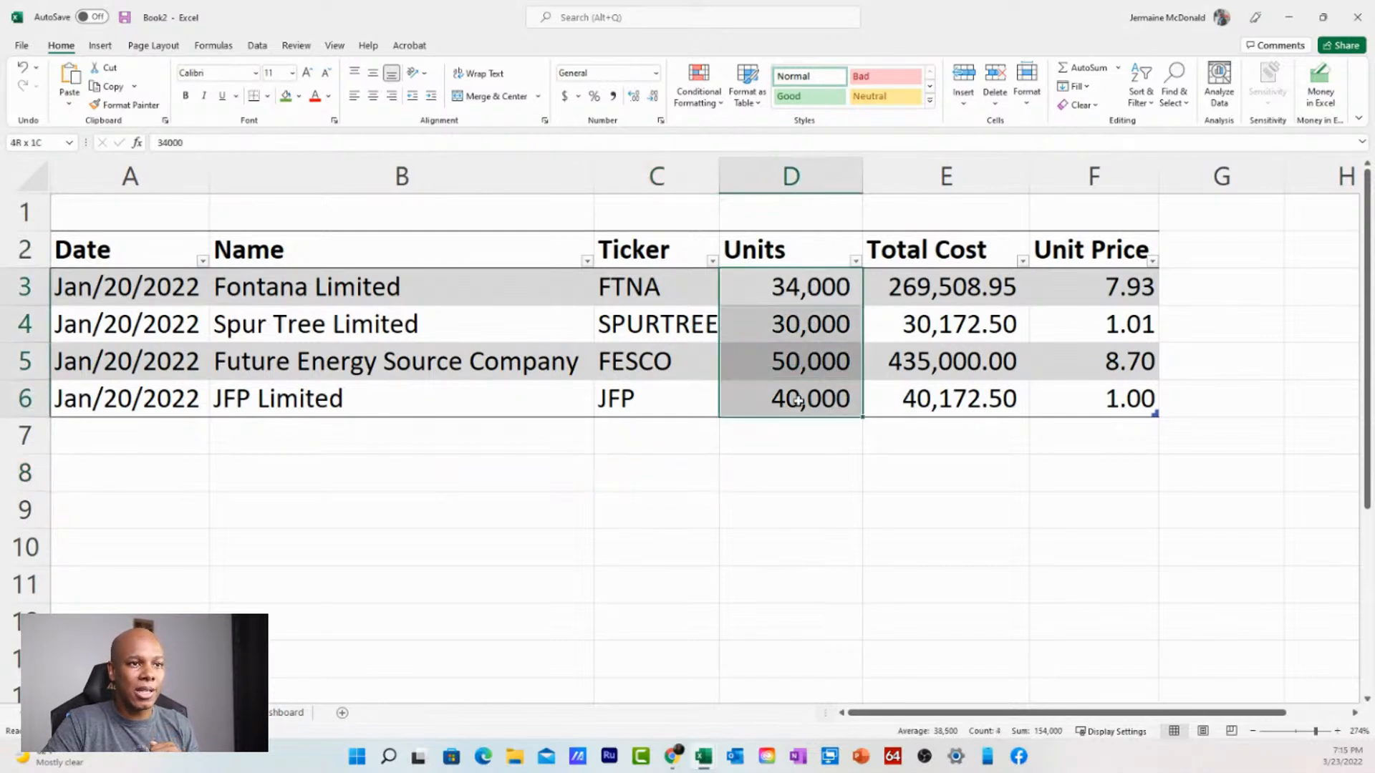
left_click(942, 303)
left_click_drag(942, 303, 929, 402)
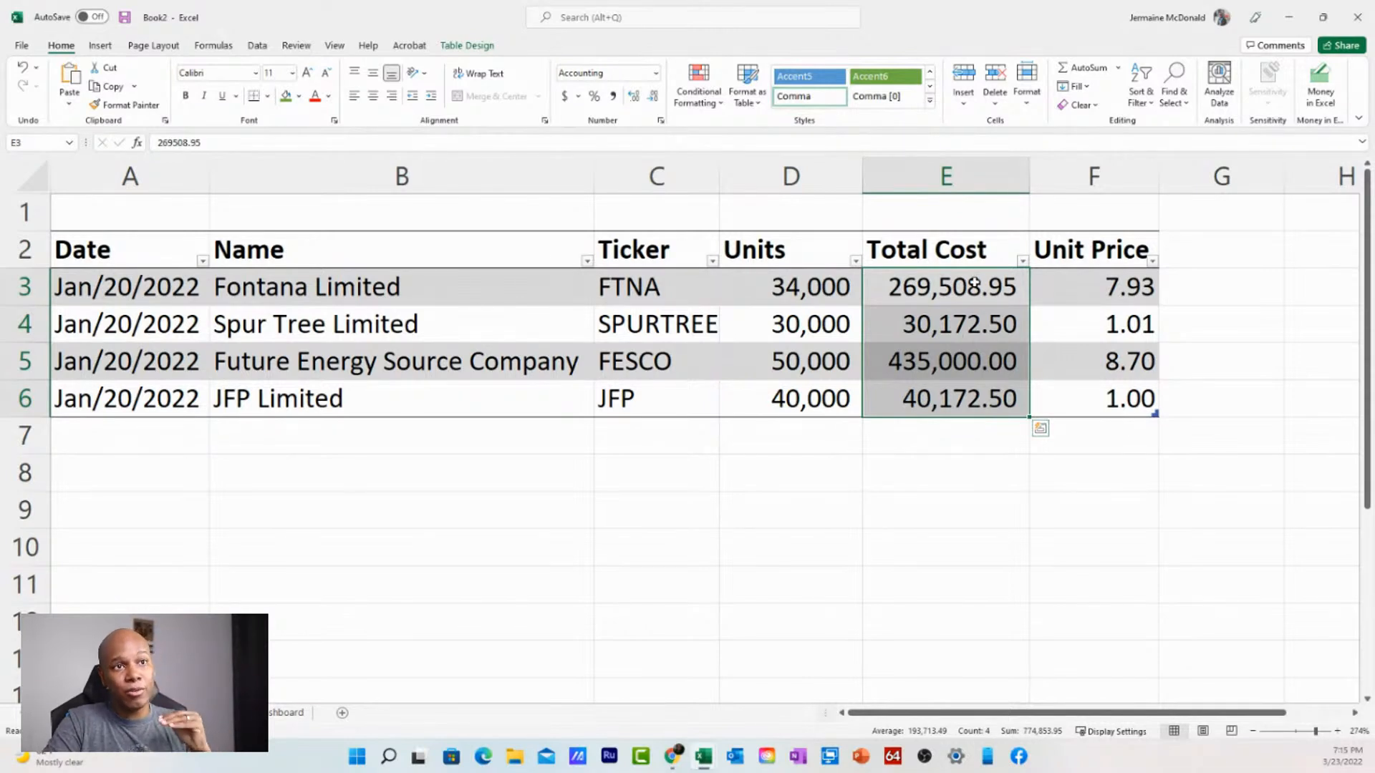
left_click(974, 285)
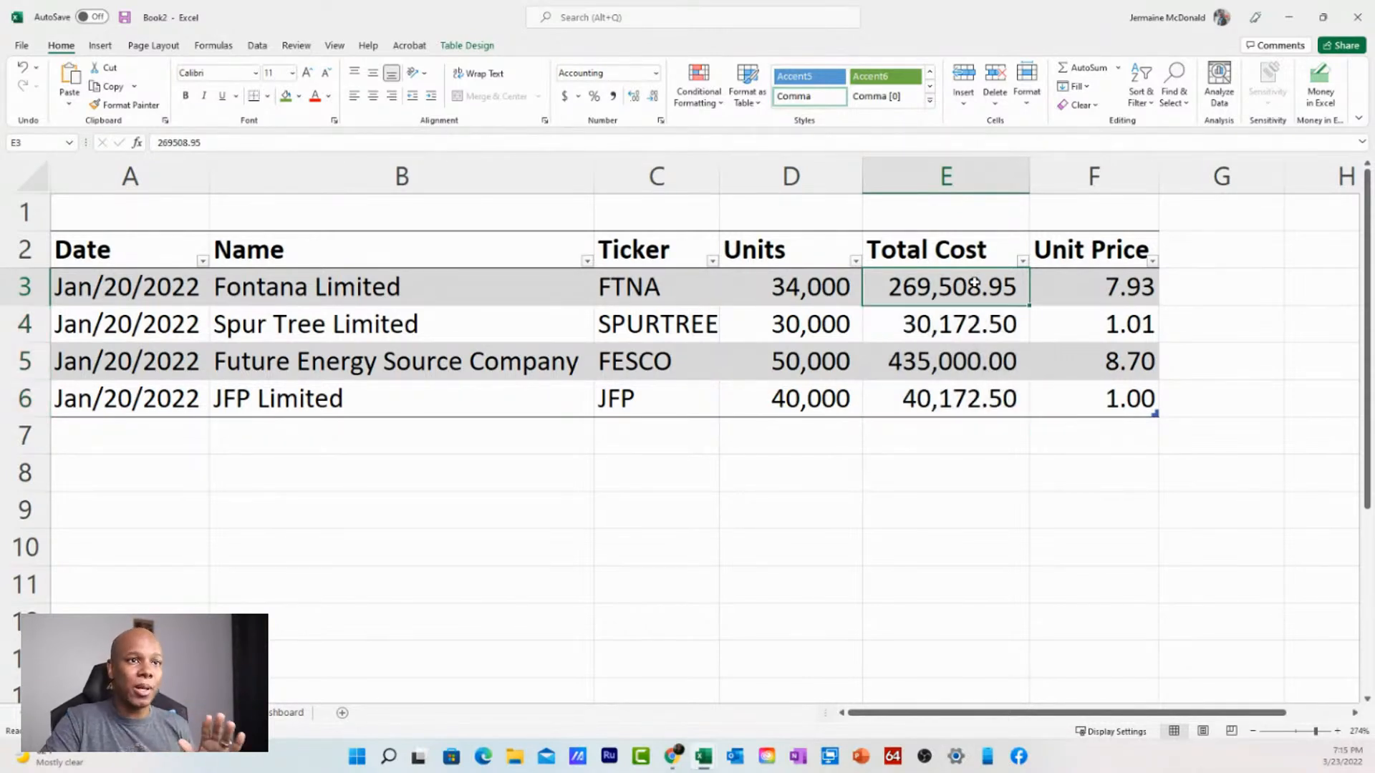
left_click(816, 289)
left_click(1068, 289)
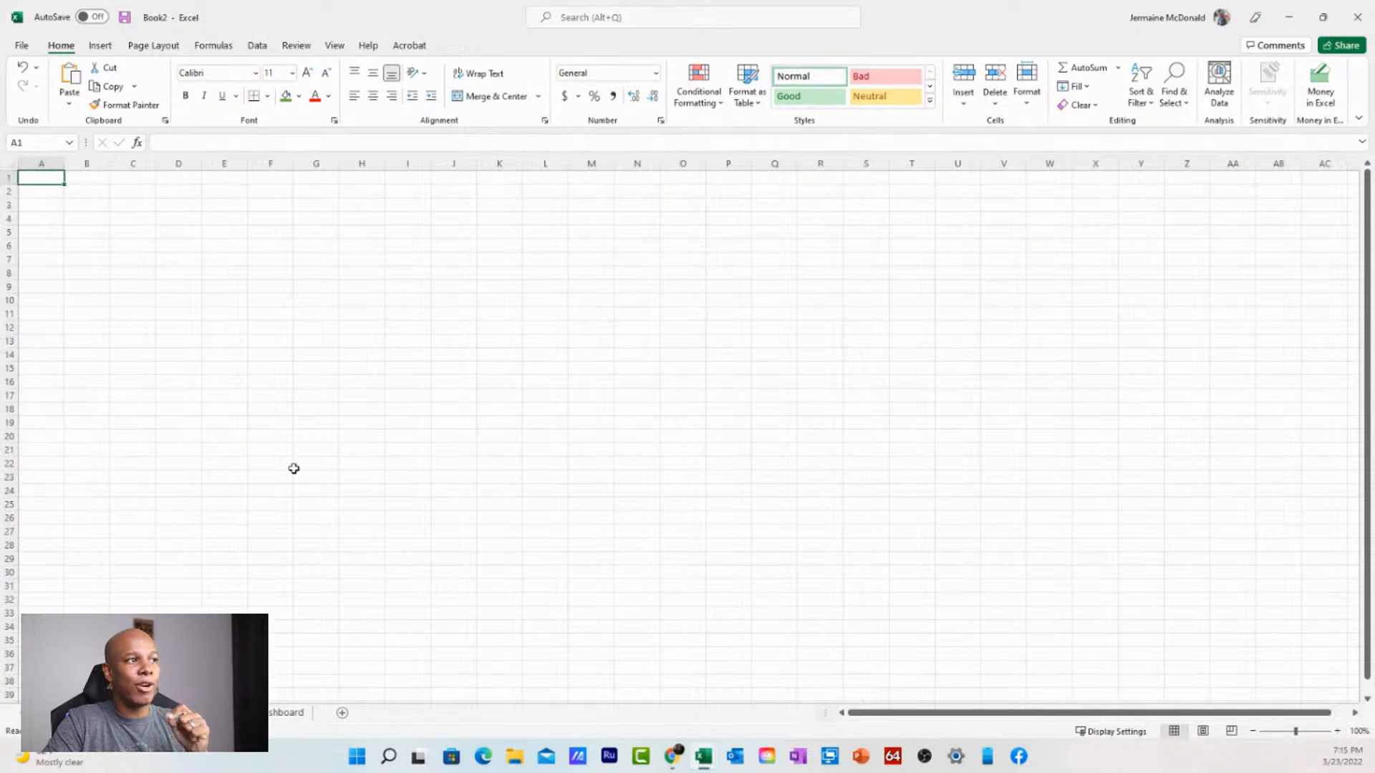
Step: Start a header row on the blank Dashboard sheet with Symbol in A2 and Industry in B2
left_click(1305, 731)
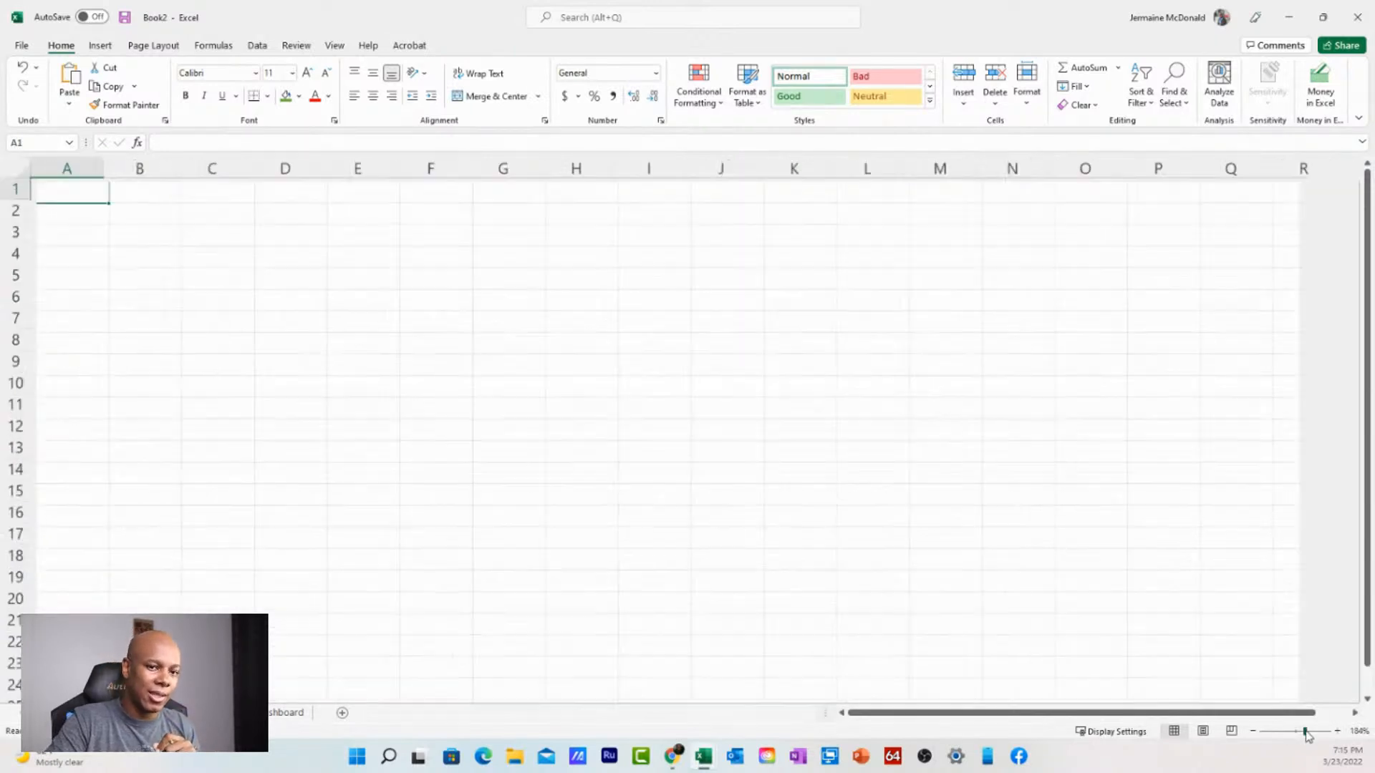
left_click(1313, 731)
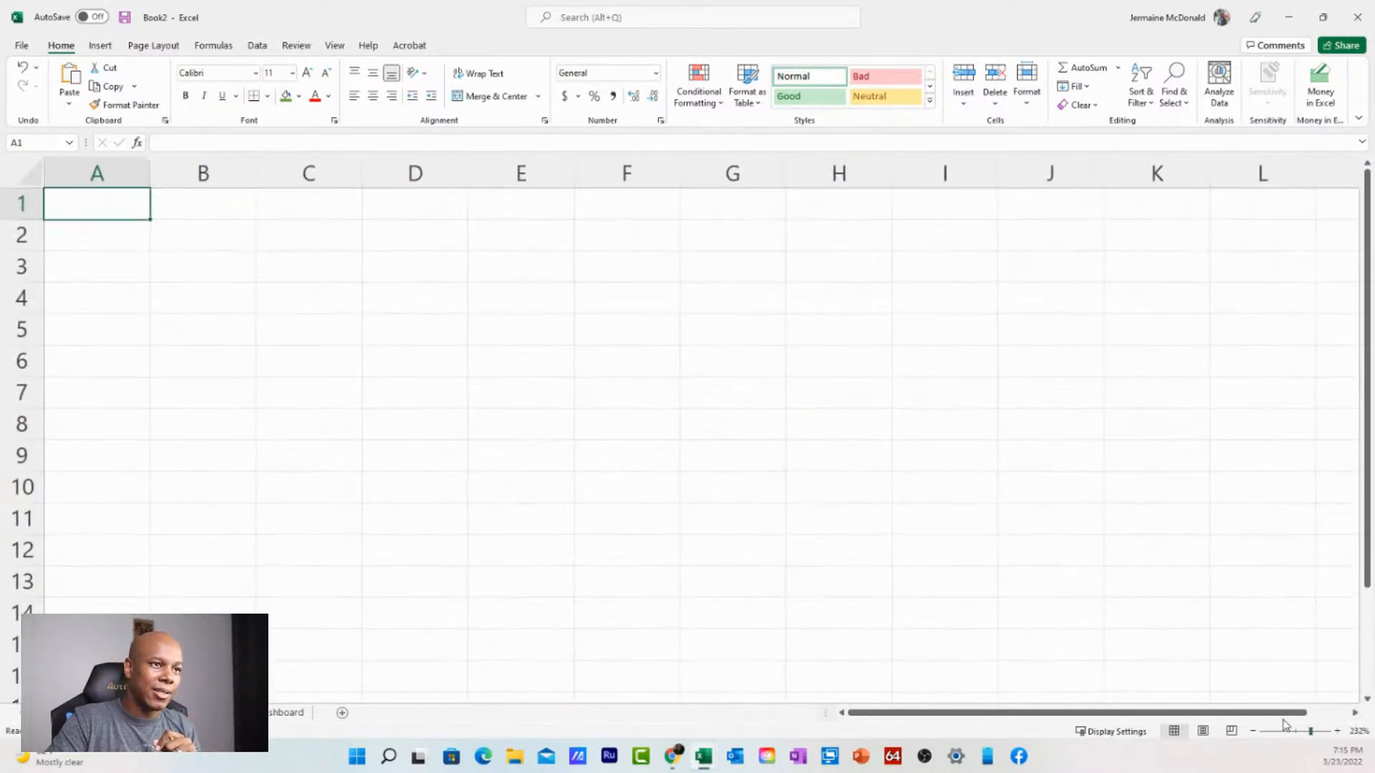
left_click(1316, 734)
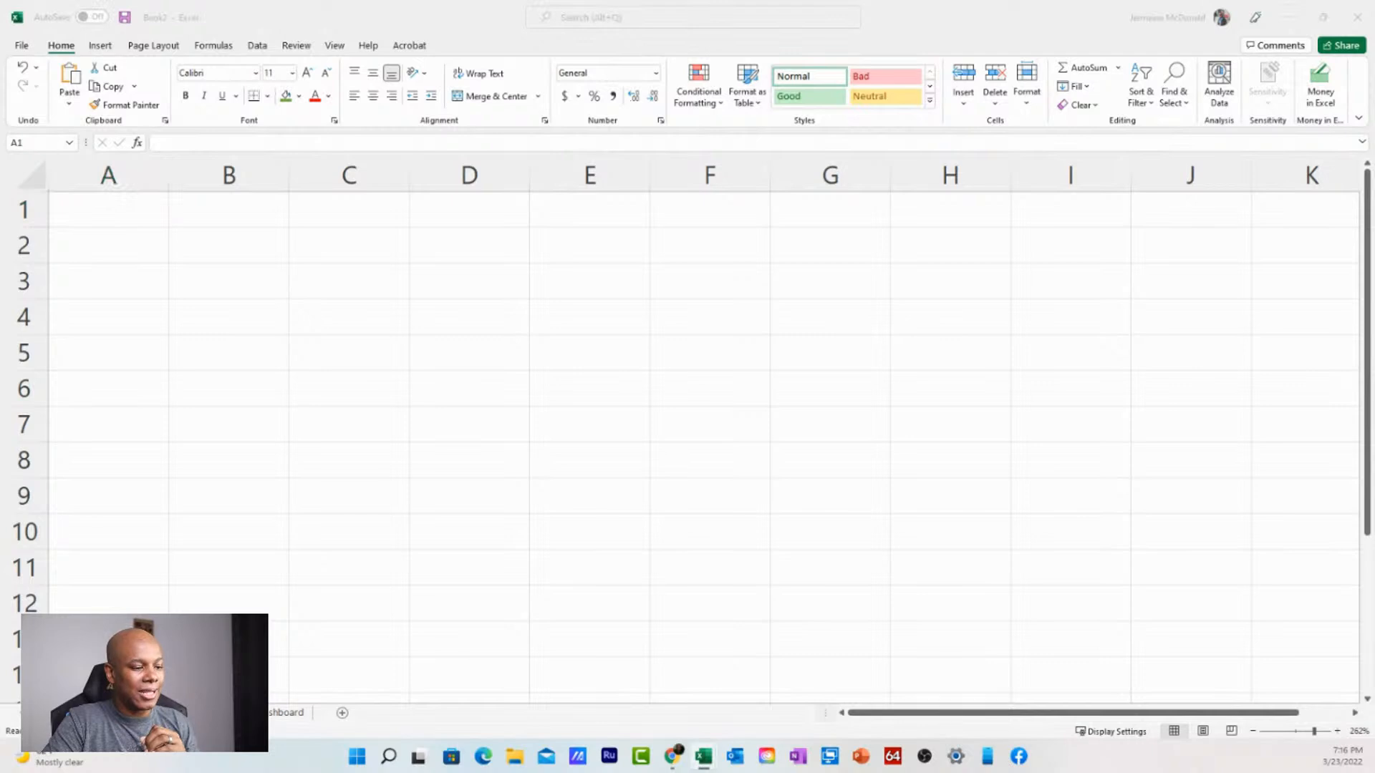
left_click(106, 239)
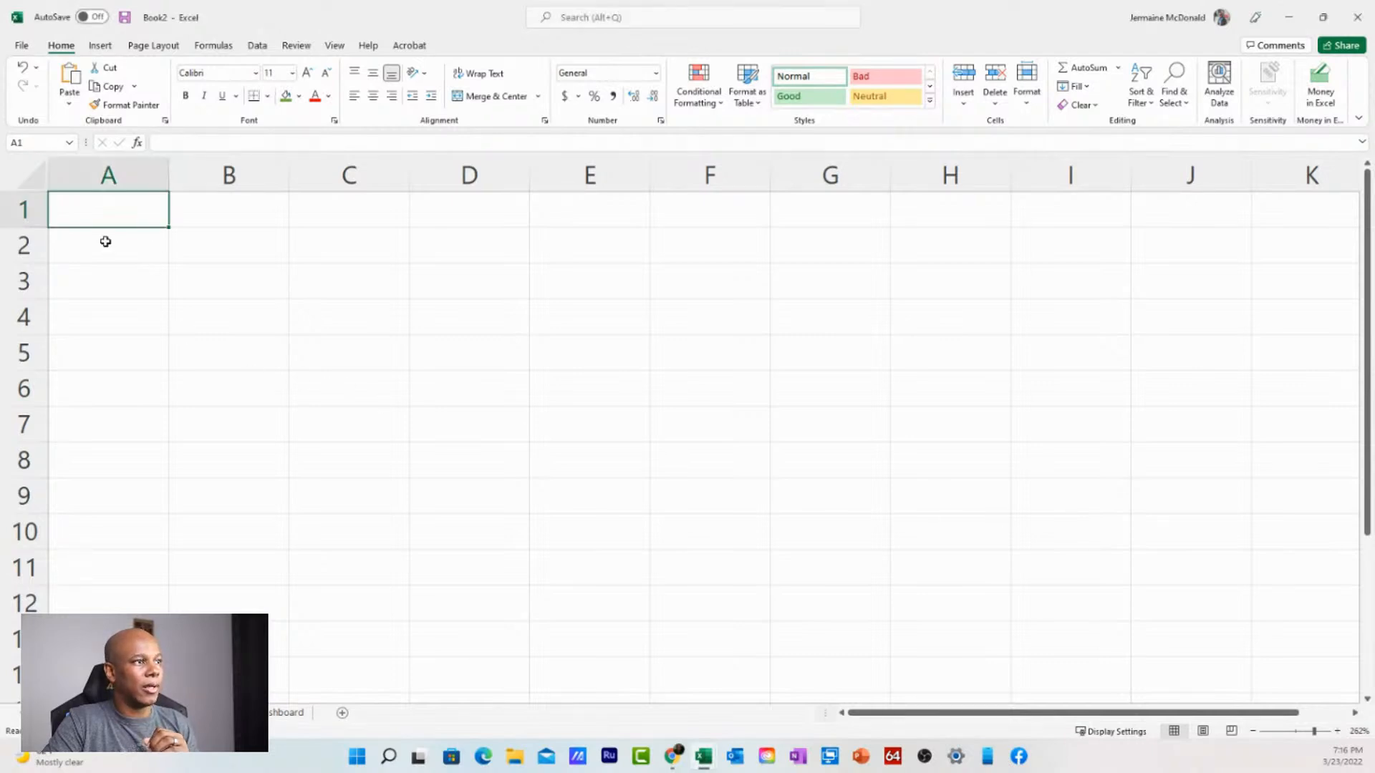
left_click(104, 243)
type("Symbol")
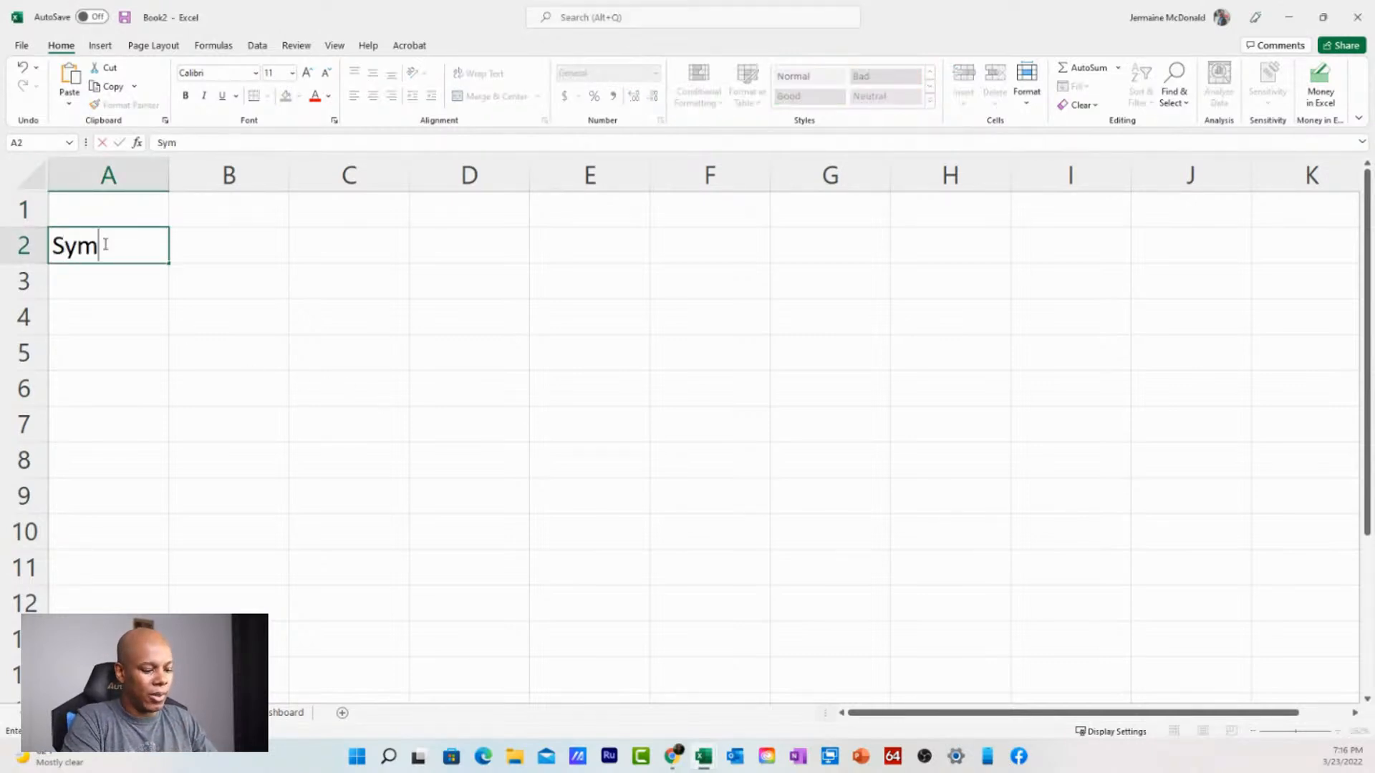
key("Tab")
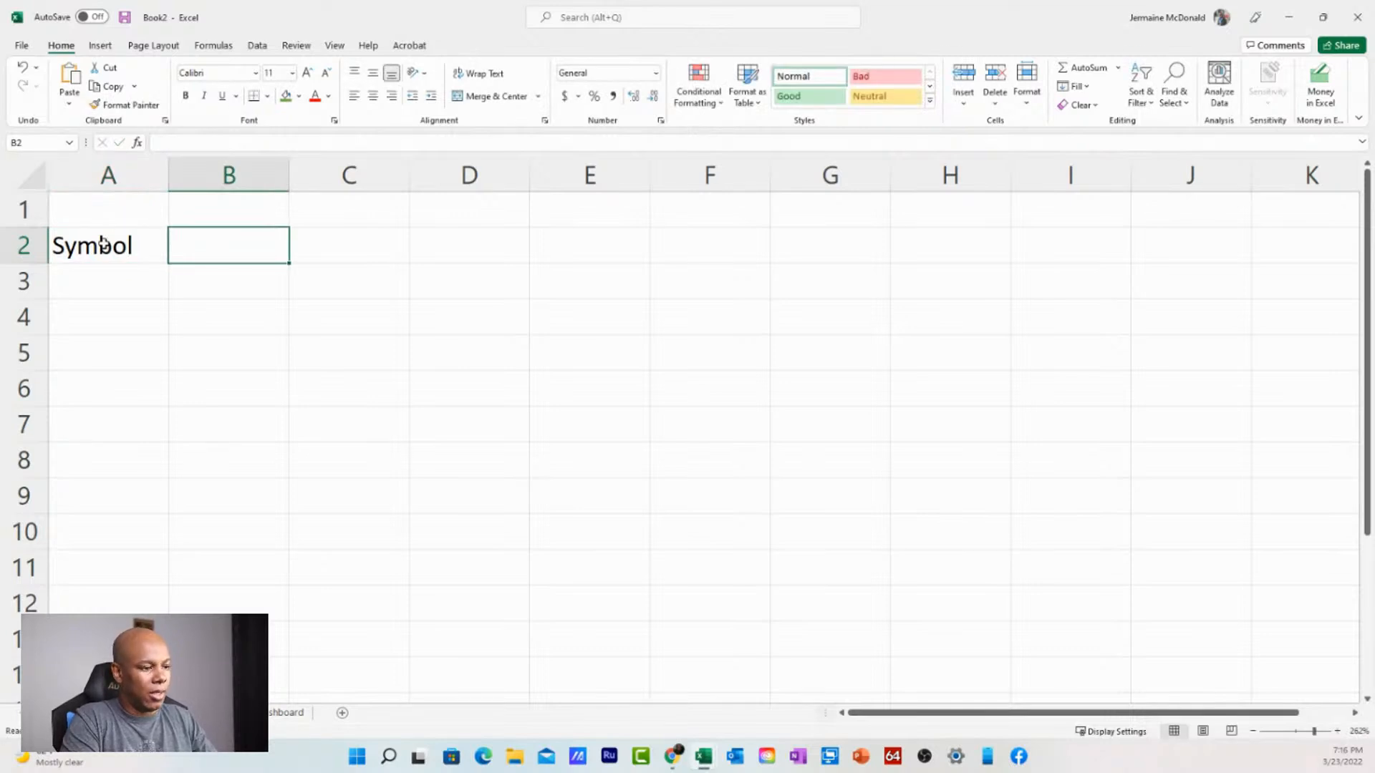
type("INdustry")
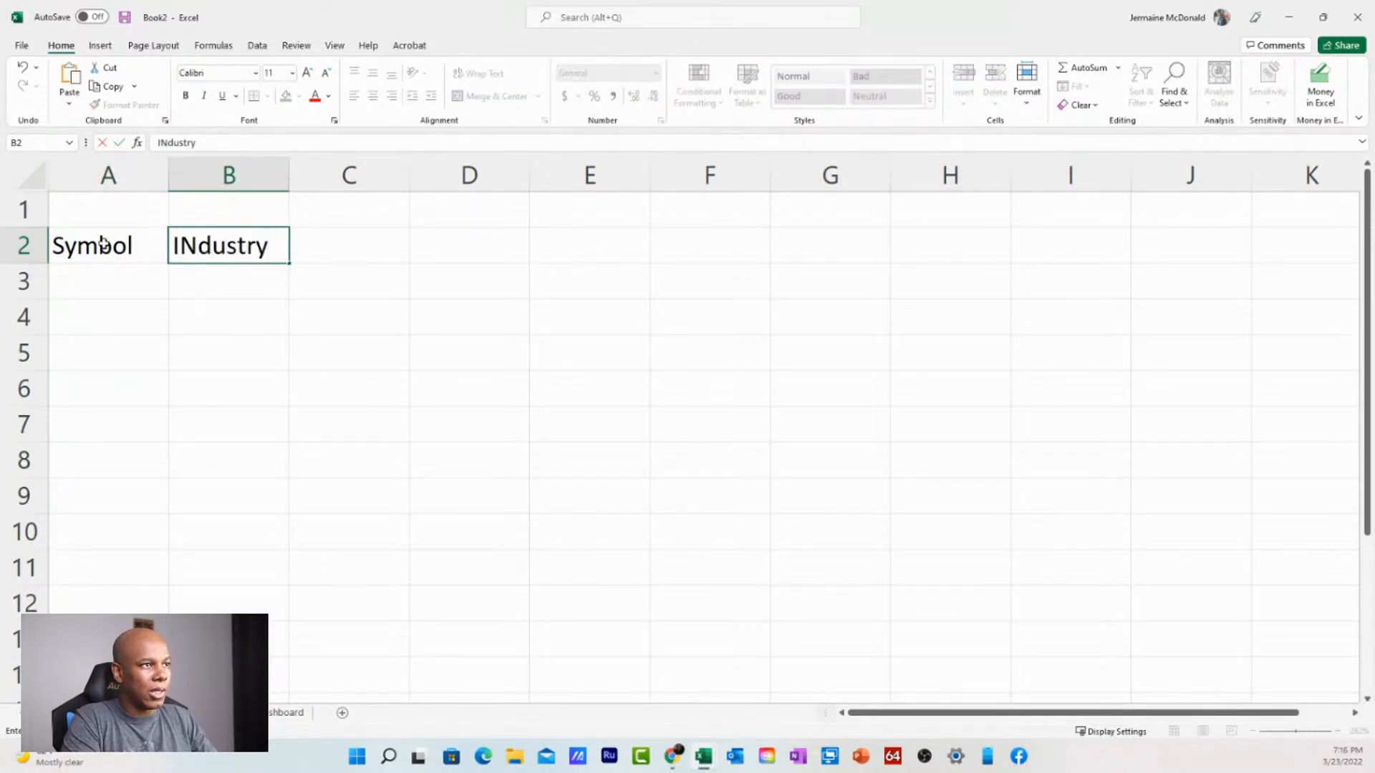
key("Tab")
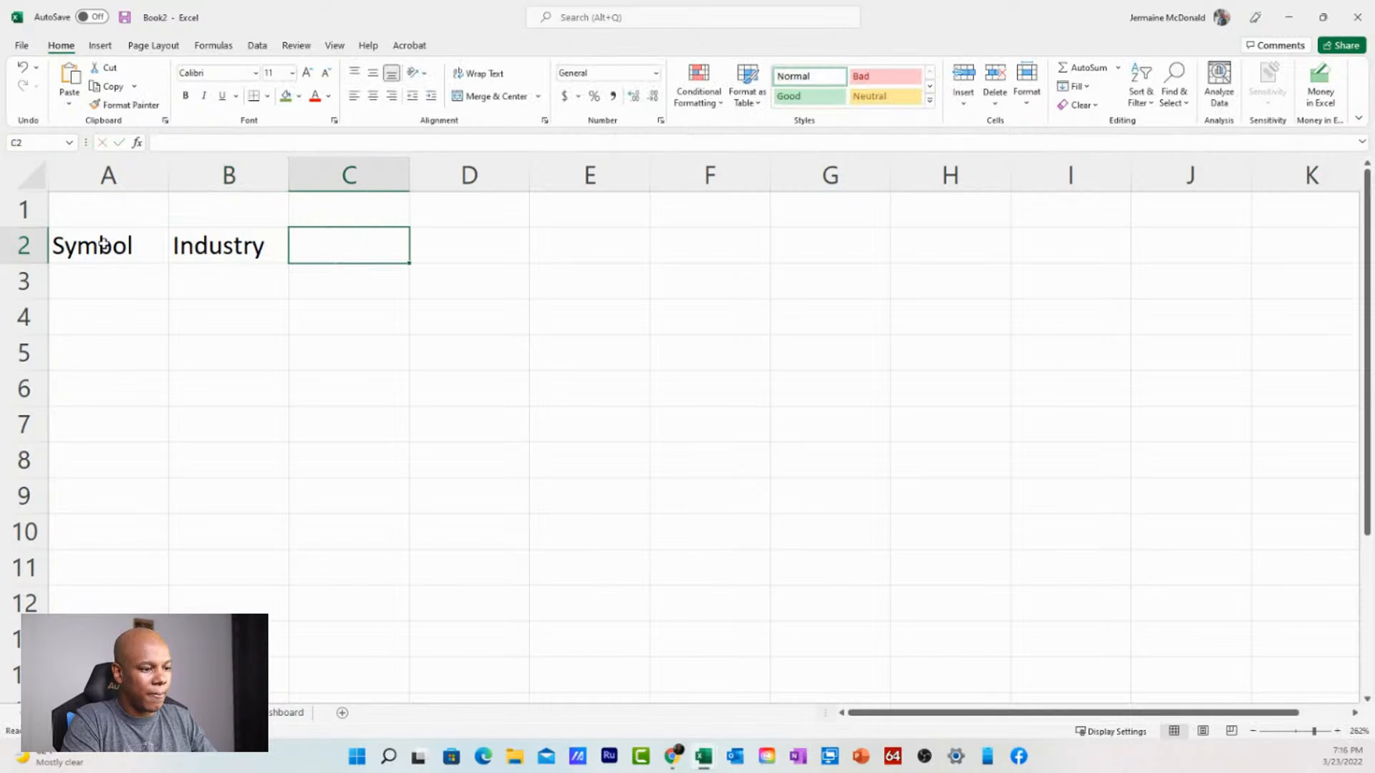
Step: Add the headers Units in C2 and Cost Price in D2
type("UNits")
key("Tab")
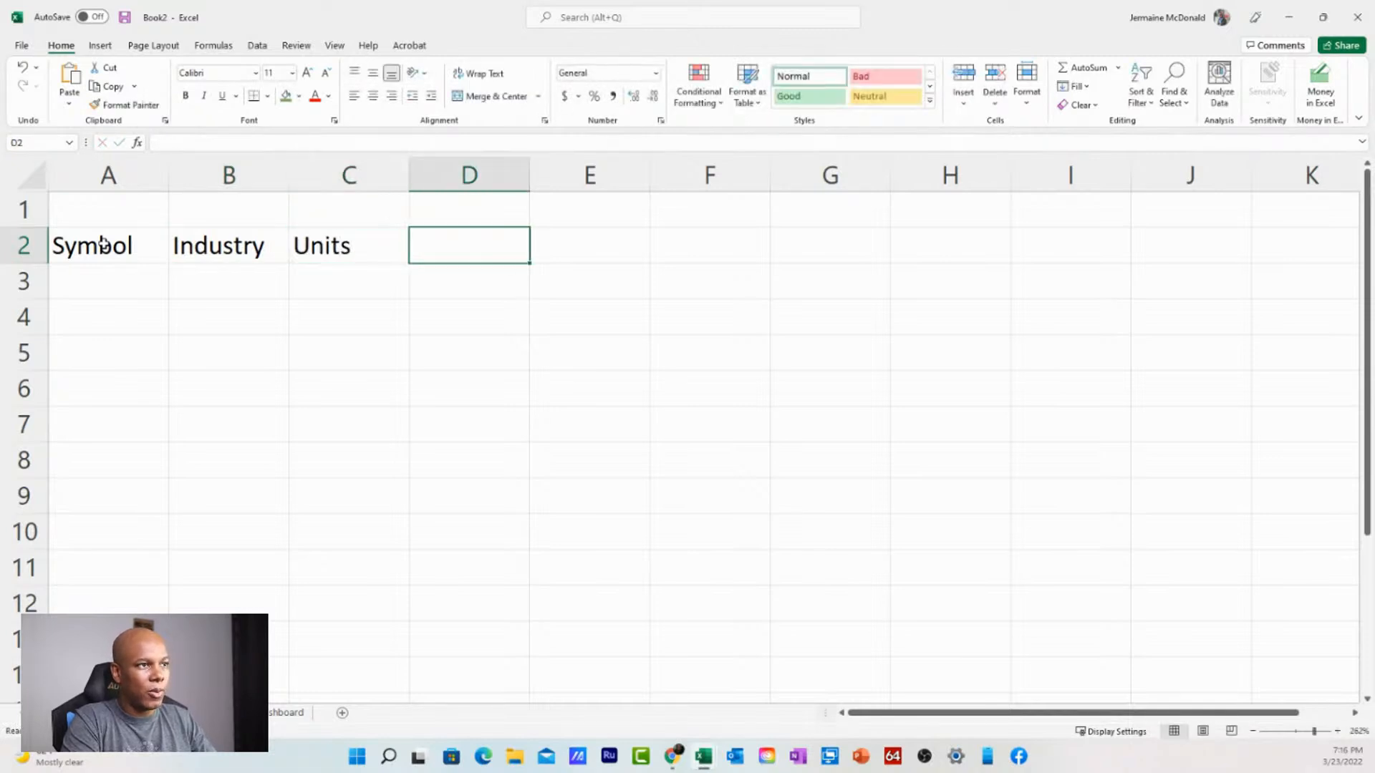
type("Cost Price")
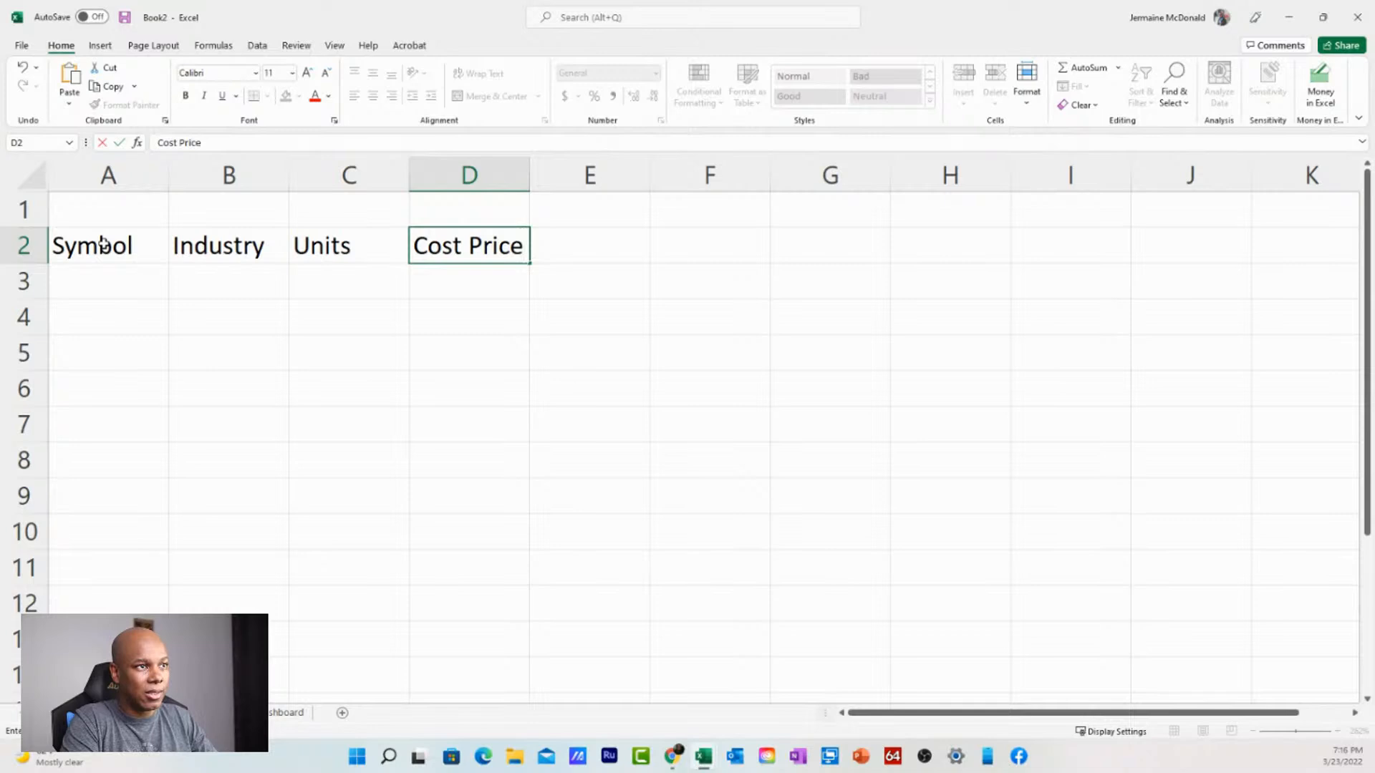
key("Tab")
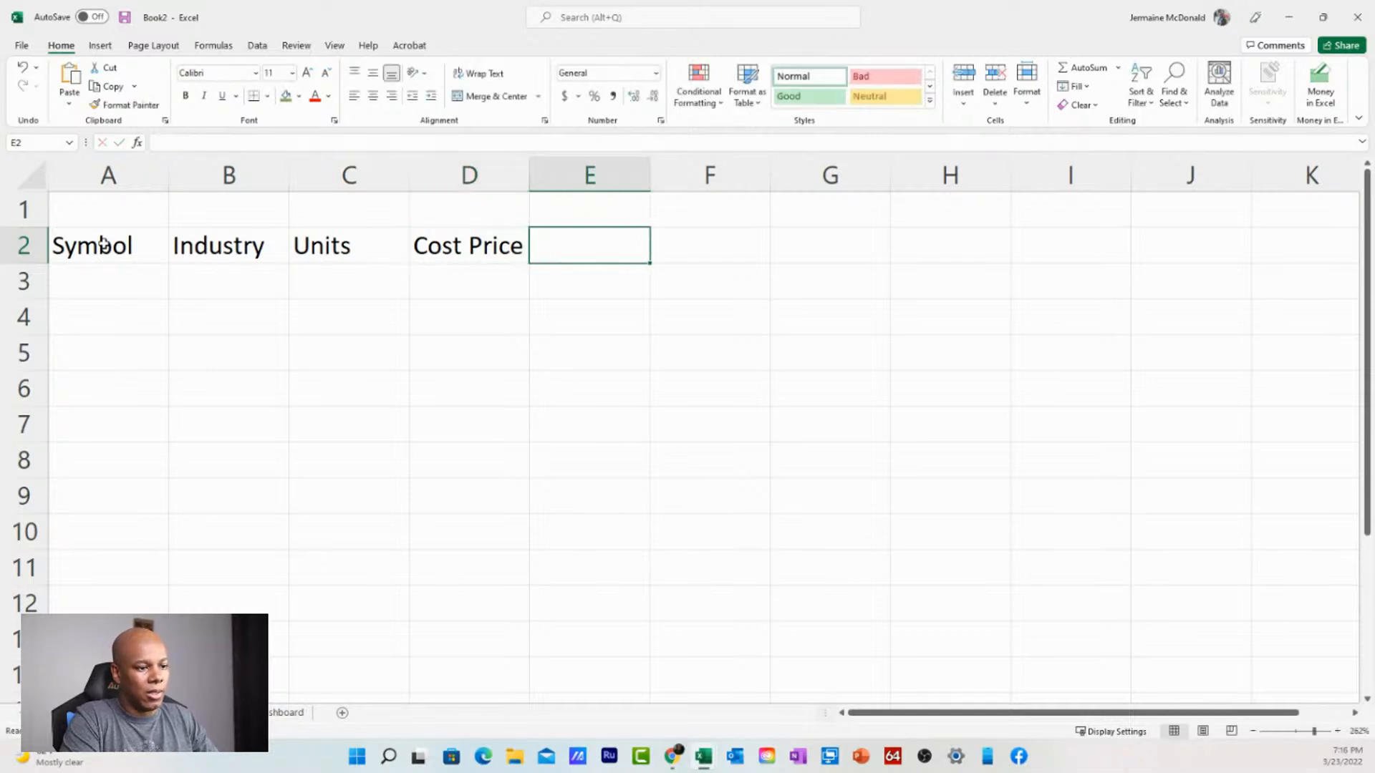
left_click(486, 245)
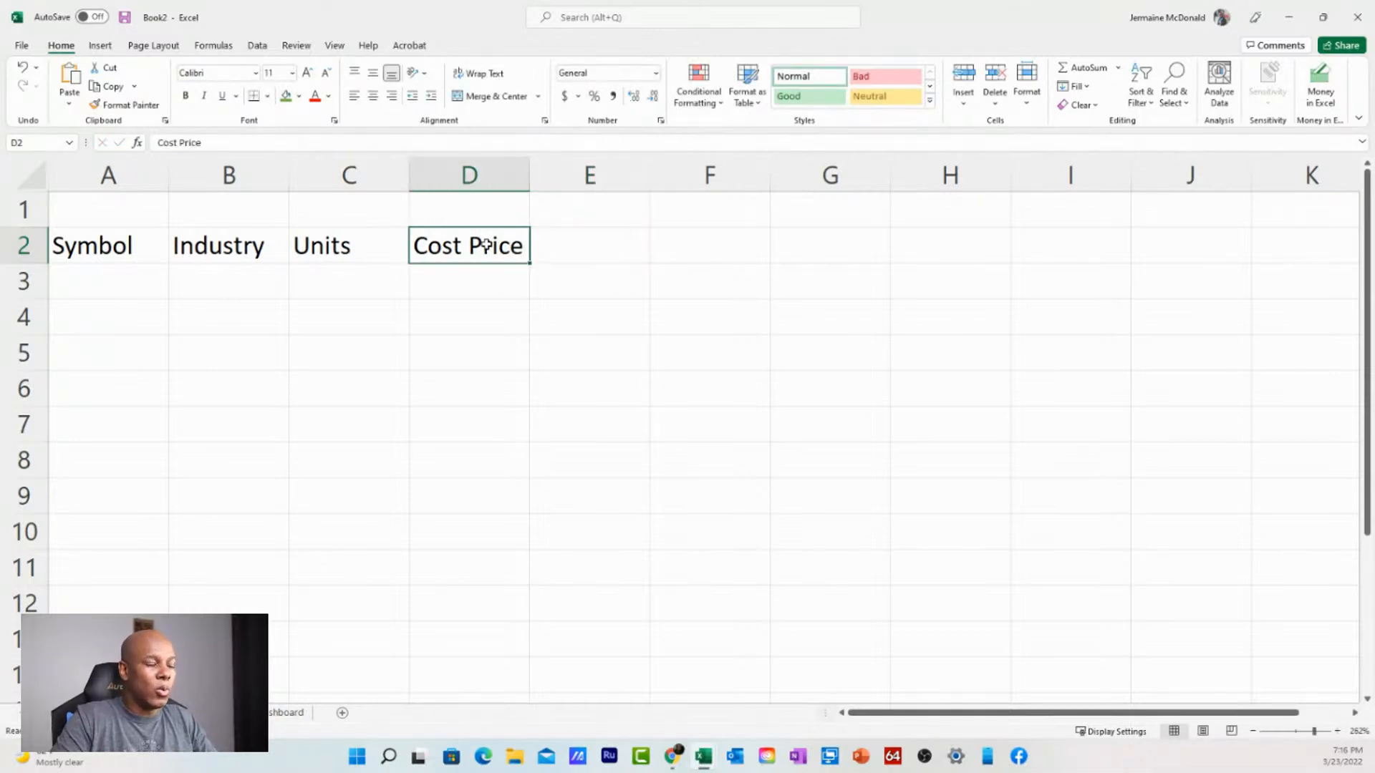
Step: Replace the header in D2 with Unit Price and add the header Total Cost in E2
type("Unit")
type("ce")
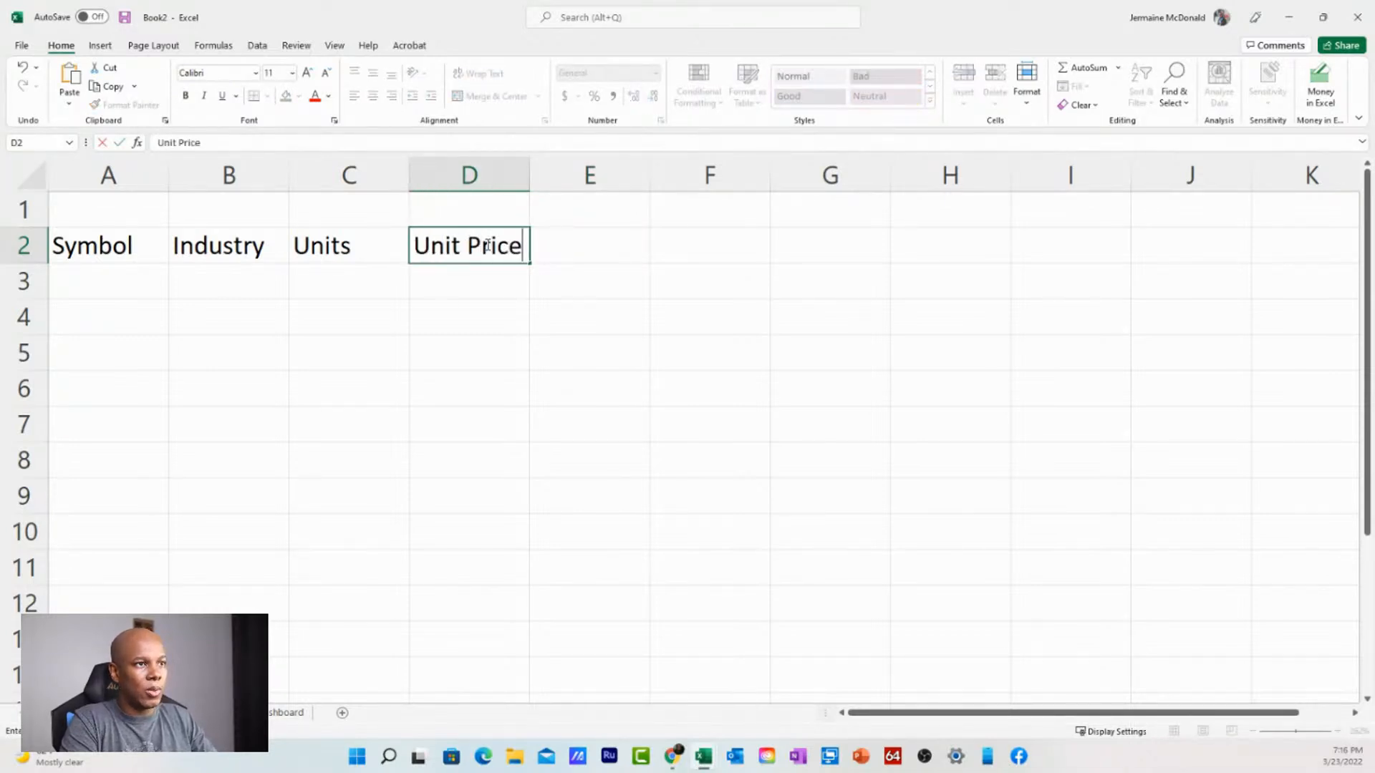
key("Tab")
type("Total Cost")
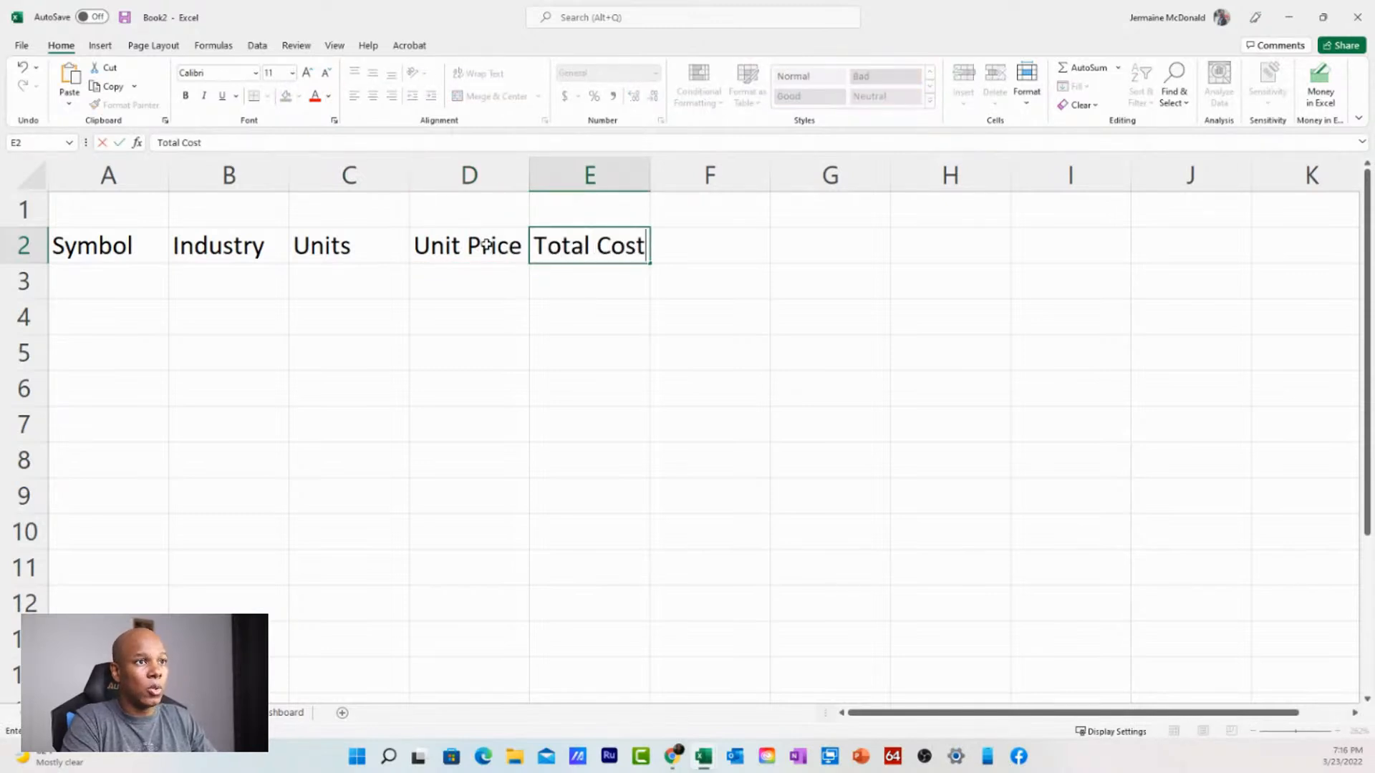
key("Tab")
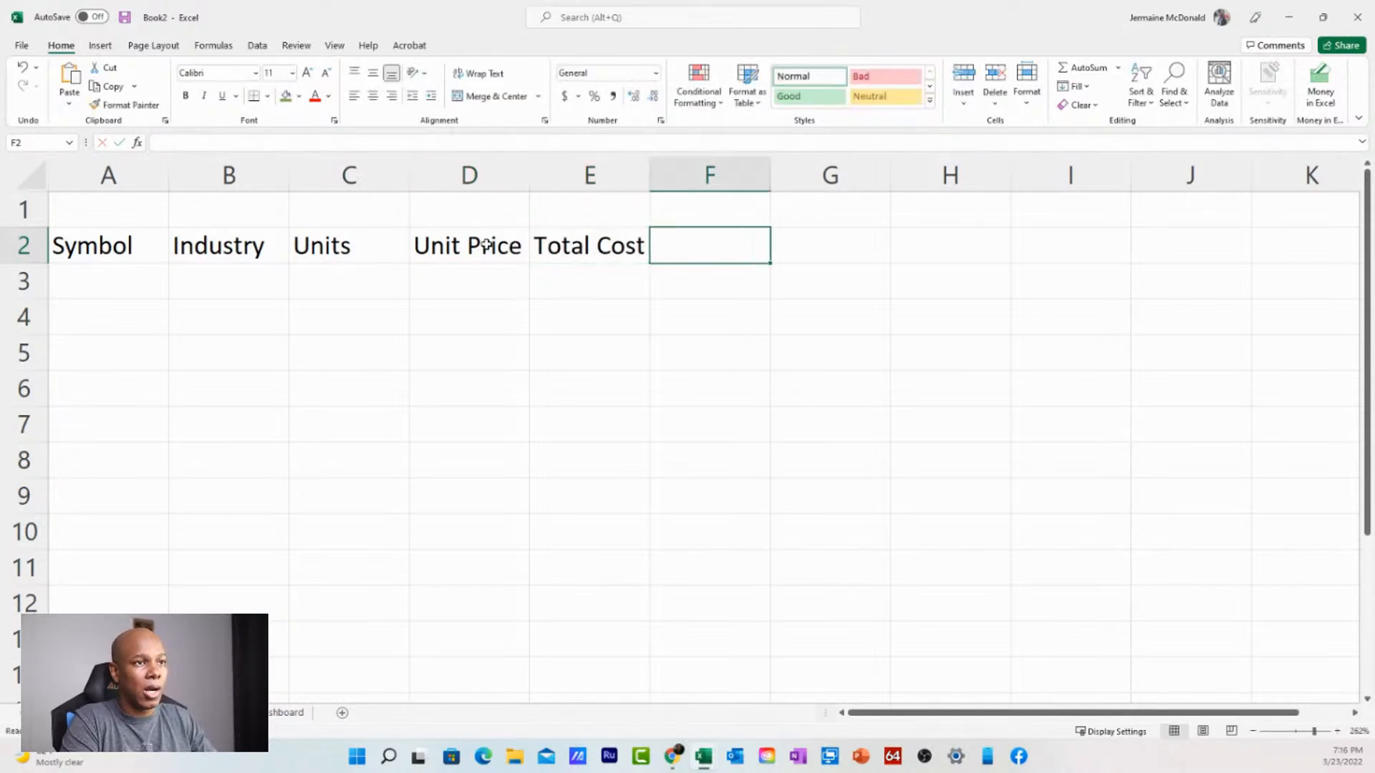
Step: Add the header Market Price in F2 and autofit column F to it
type("Market Price")
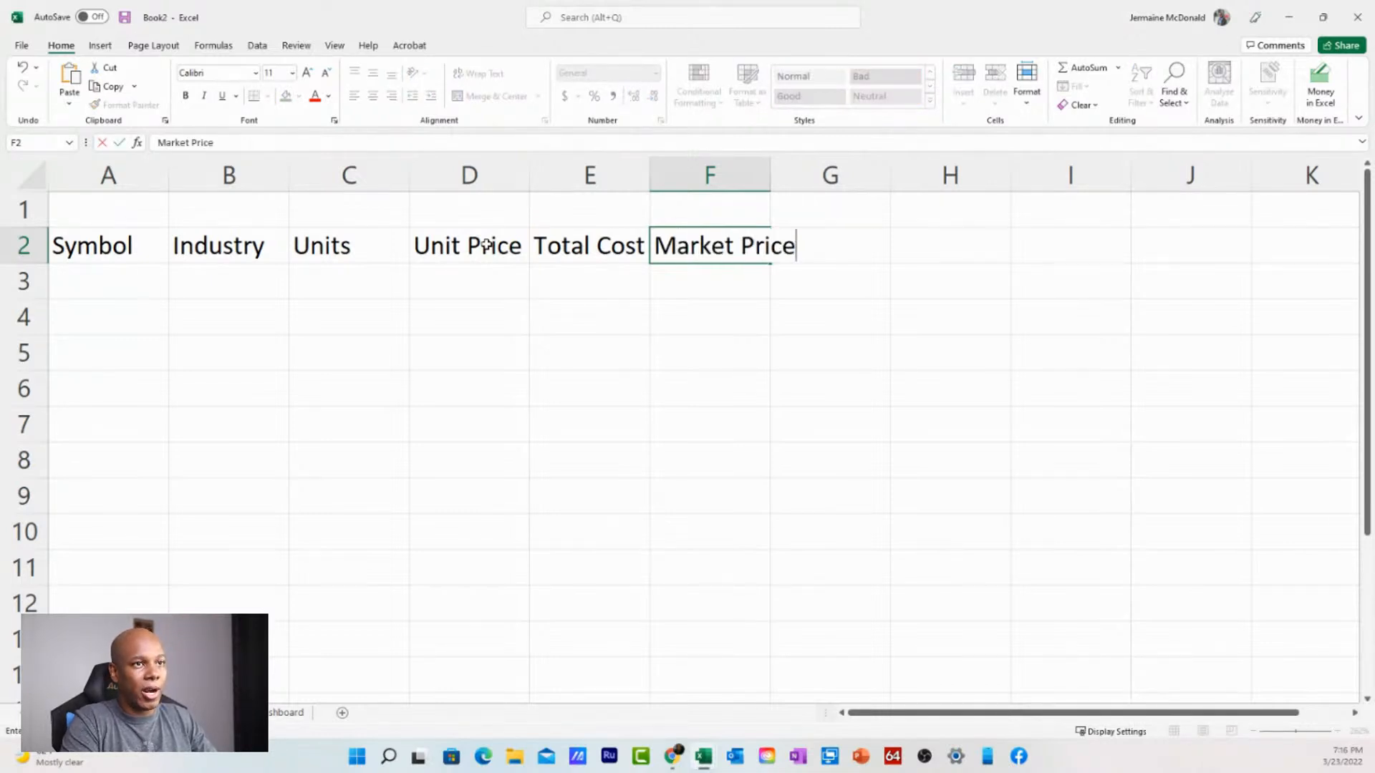
double_click(771, 169)
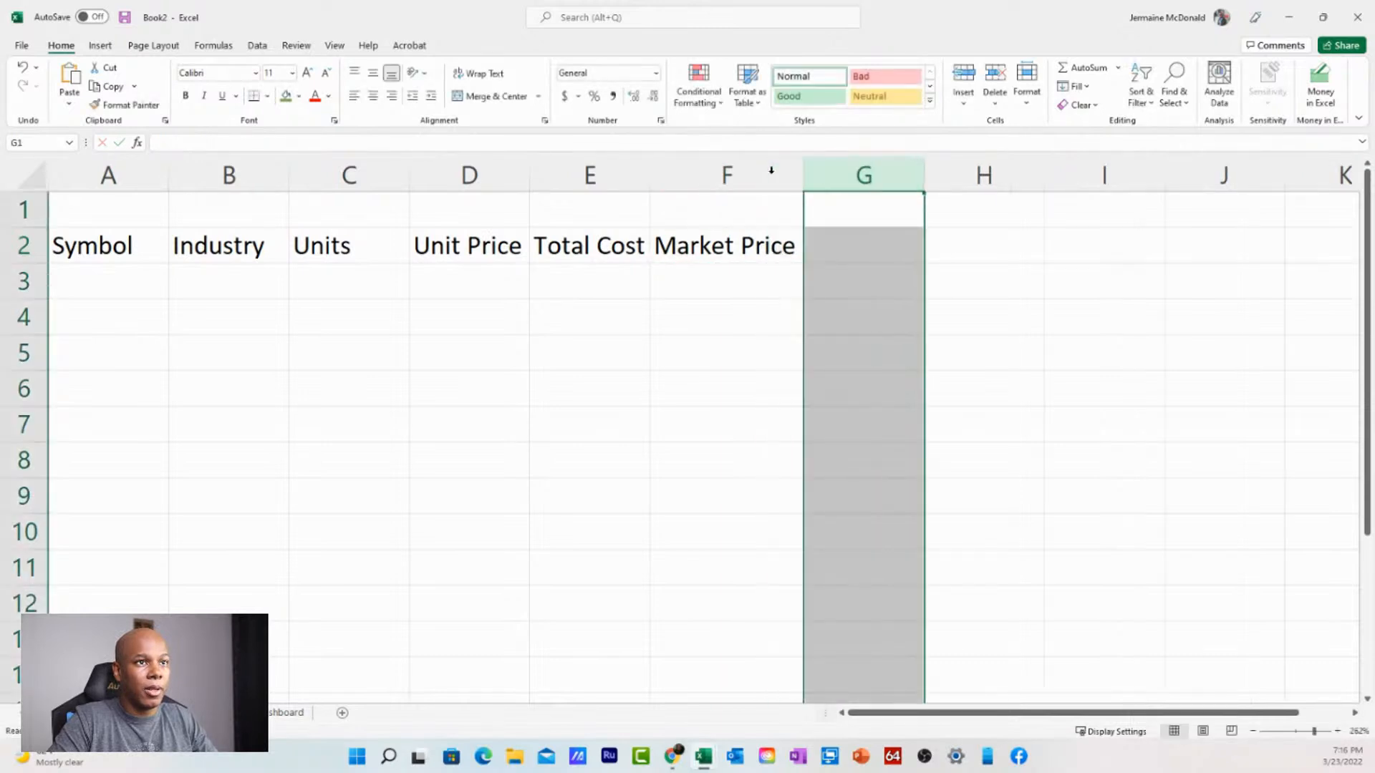
Step: Add the header Market Value in G2 and autofit column G to it
left_click(854, 252)
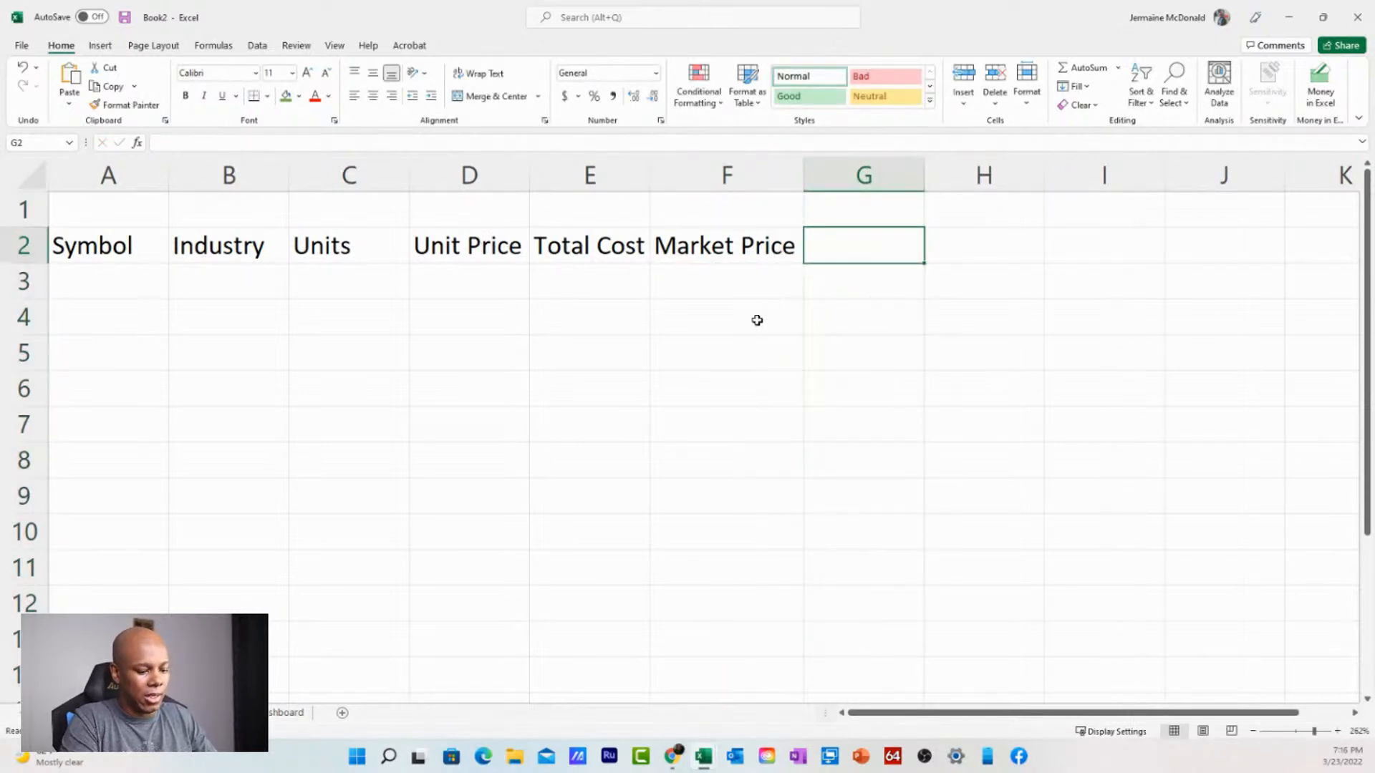
type("Market Value")
key("Tab")
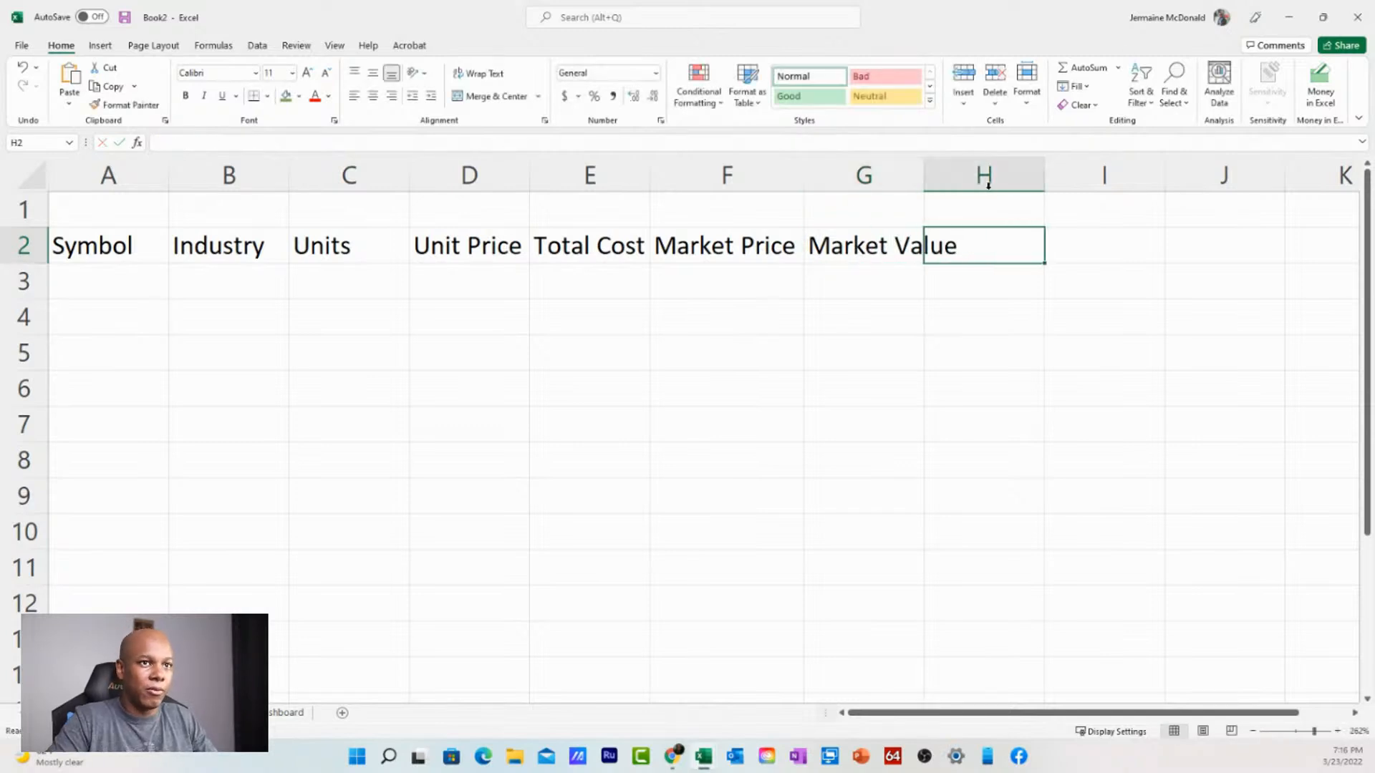
double_click(922, 167)
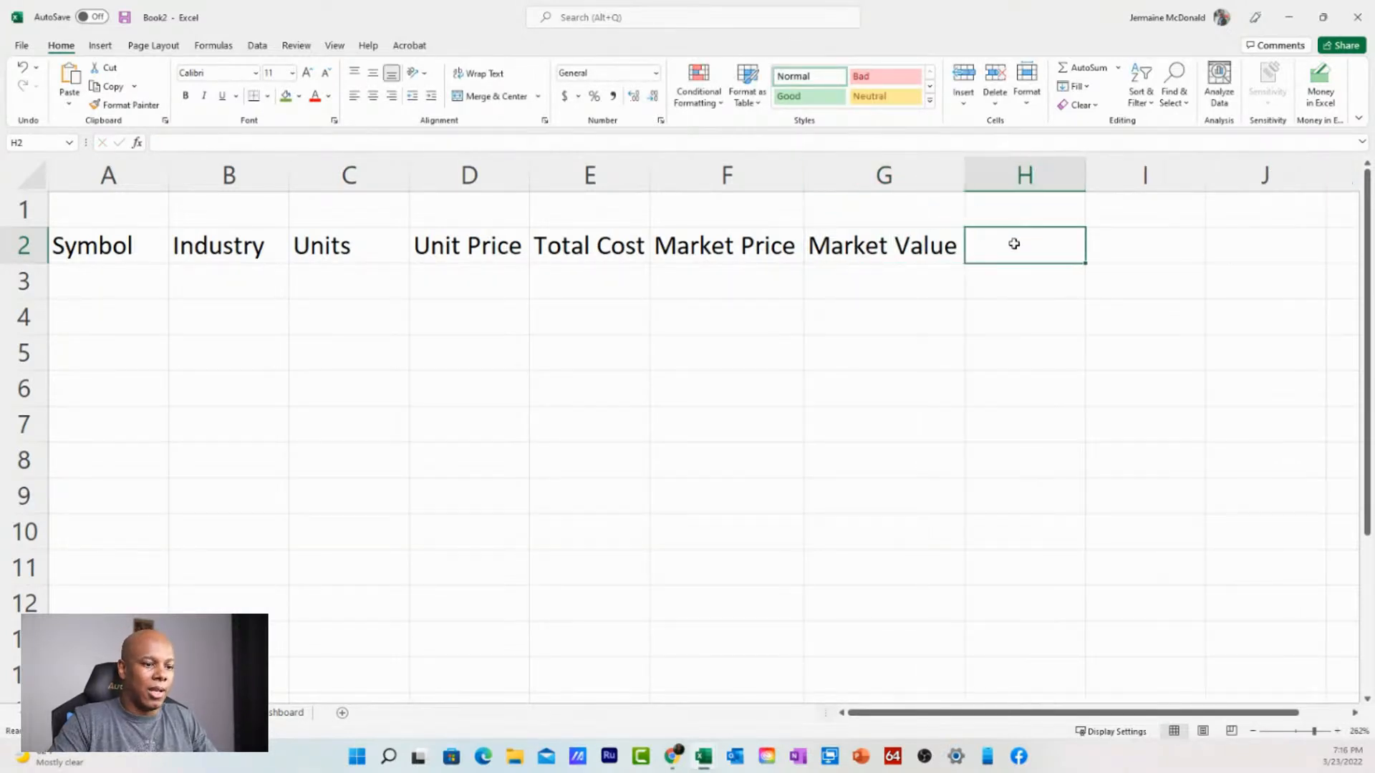
Step: Add the header P/E Ratio in H2
type("Price")
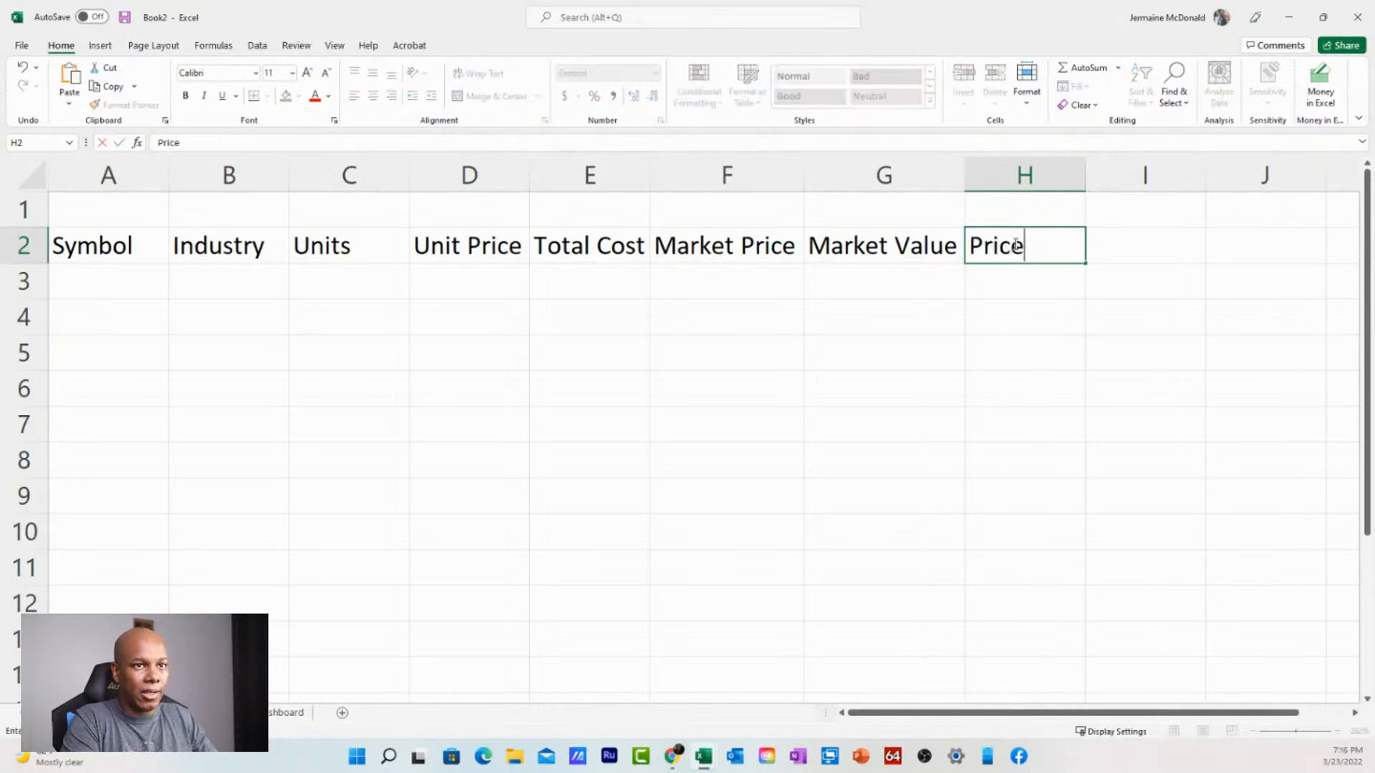
key("BackSpace")
key("BackSpace")
key("BackSpace")
key("BackSpace")
type("/")
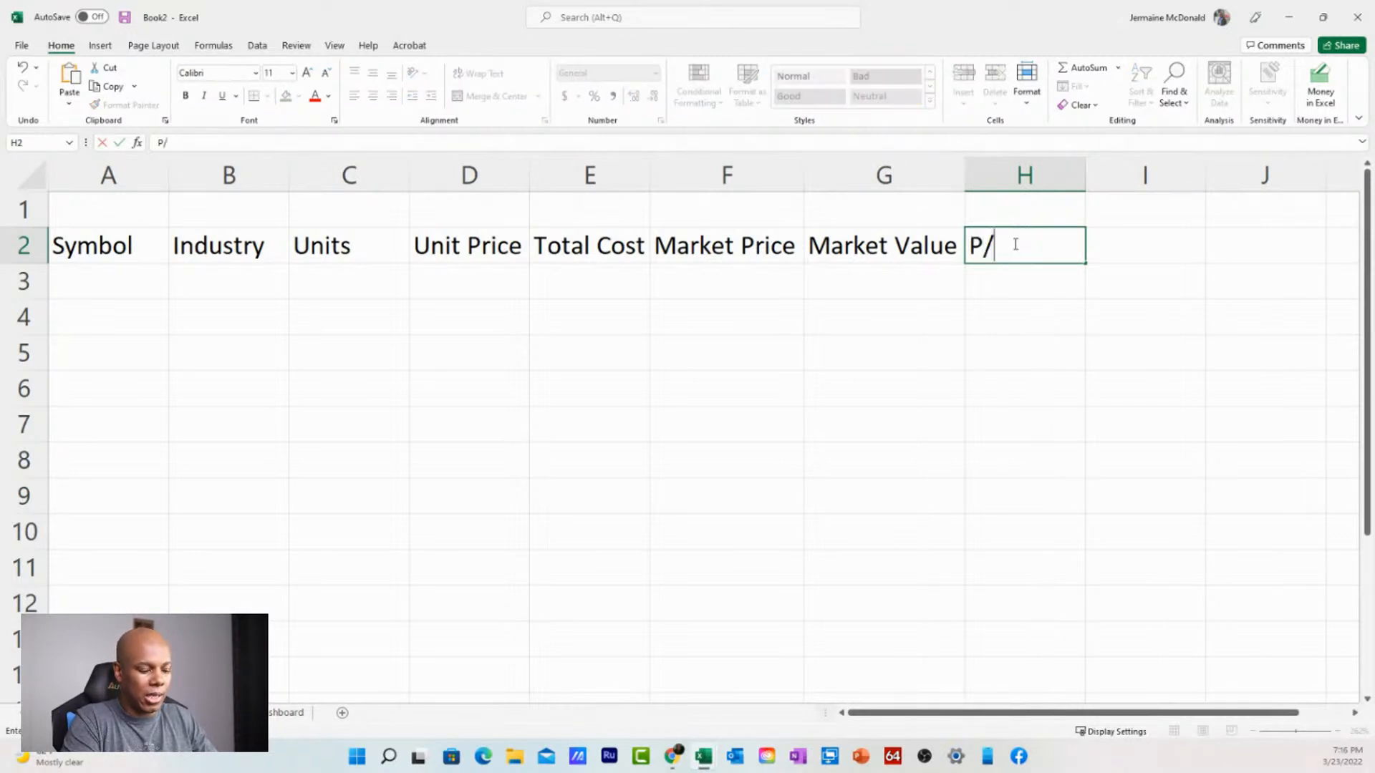
type("E Ratio")
key("Tab")
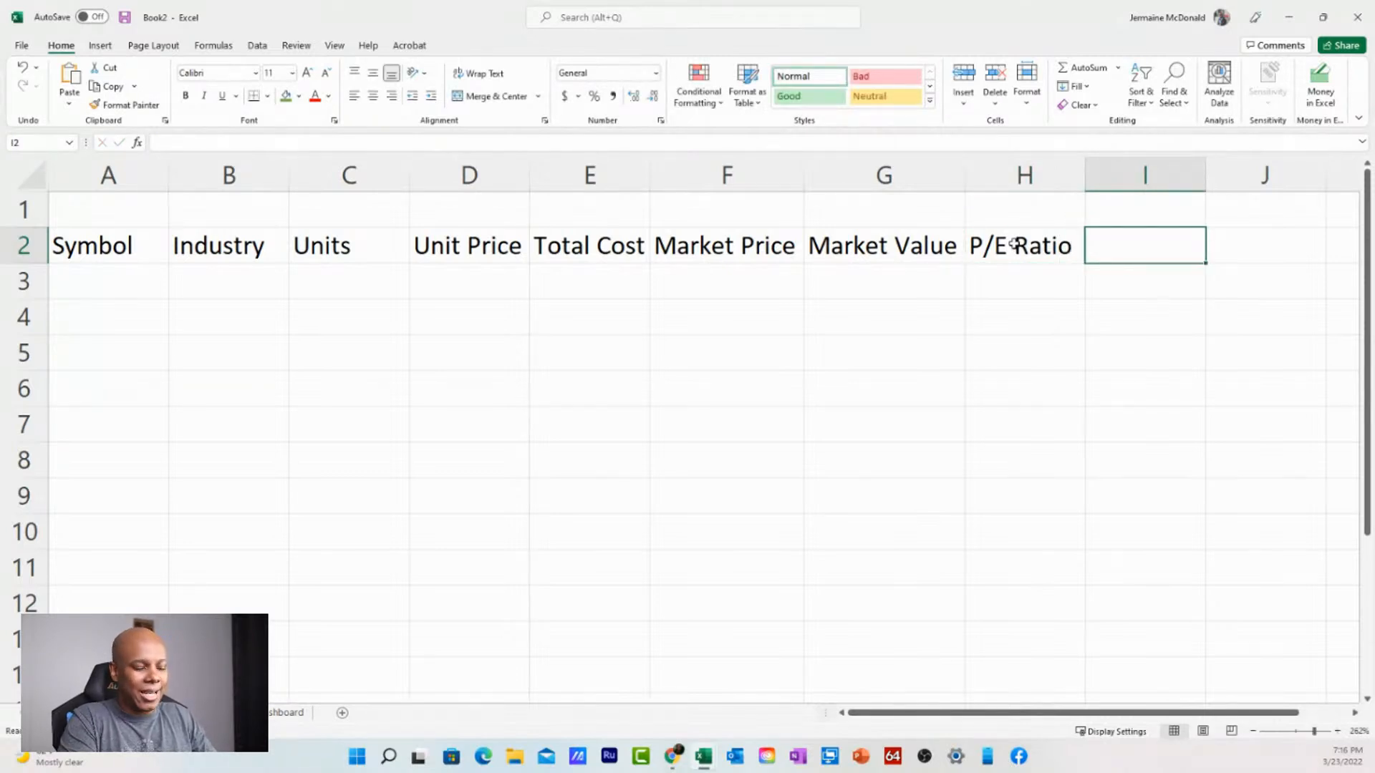
Step: Add the header Gain/Loss in I2
type("Gain L")
key("BackSpace")
key("BackSpace")
type("/Loss")
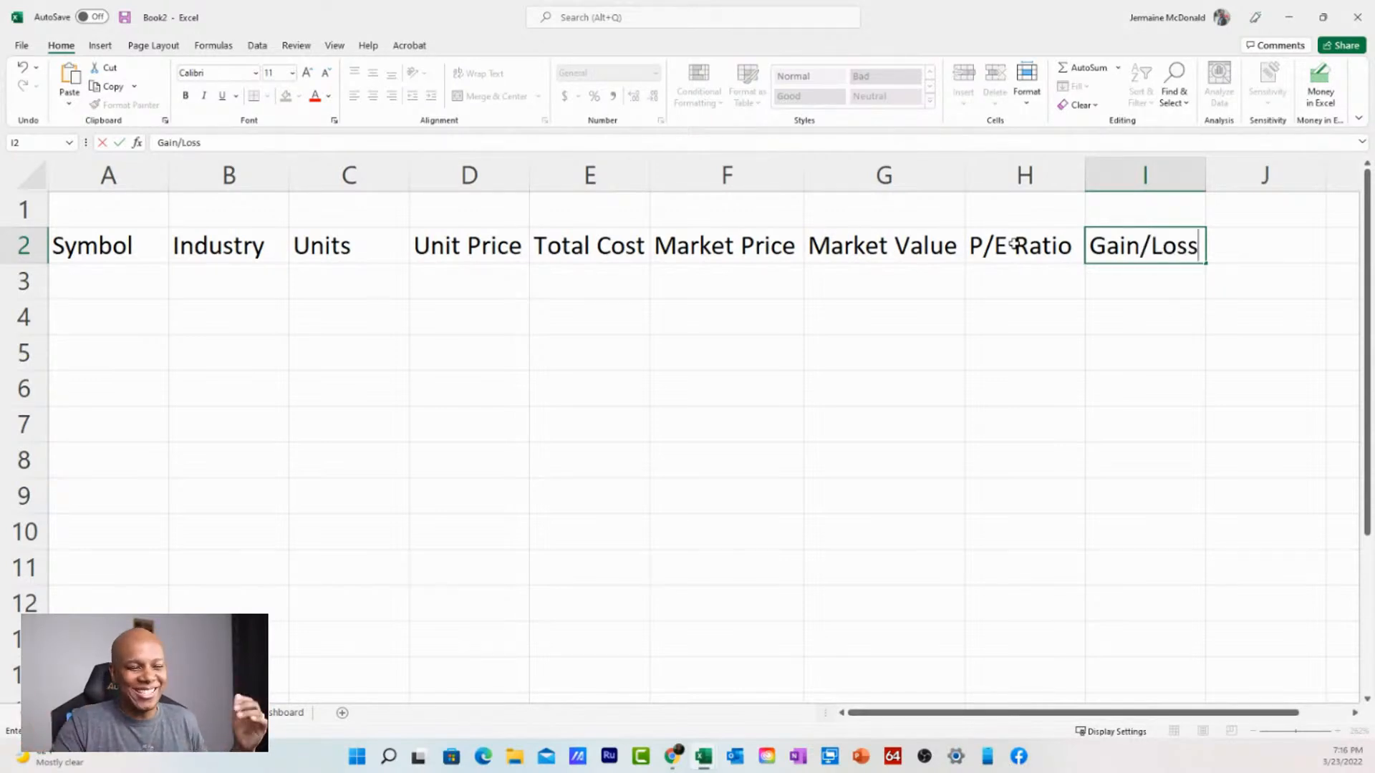
Step: Add the header Gain/Loss % in J2 and autofit column J to it
left_click(1230, 254)
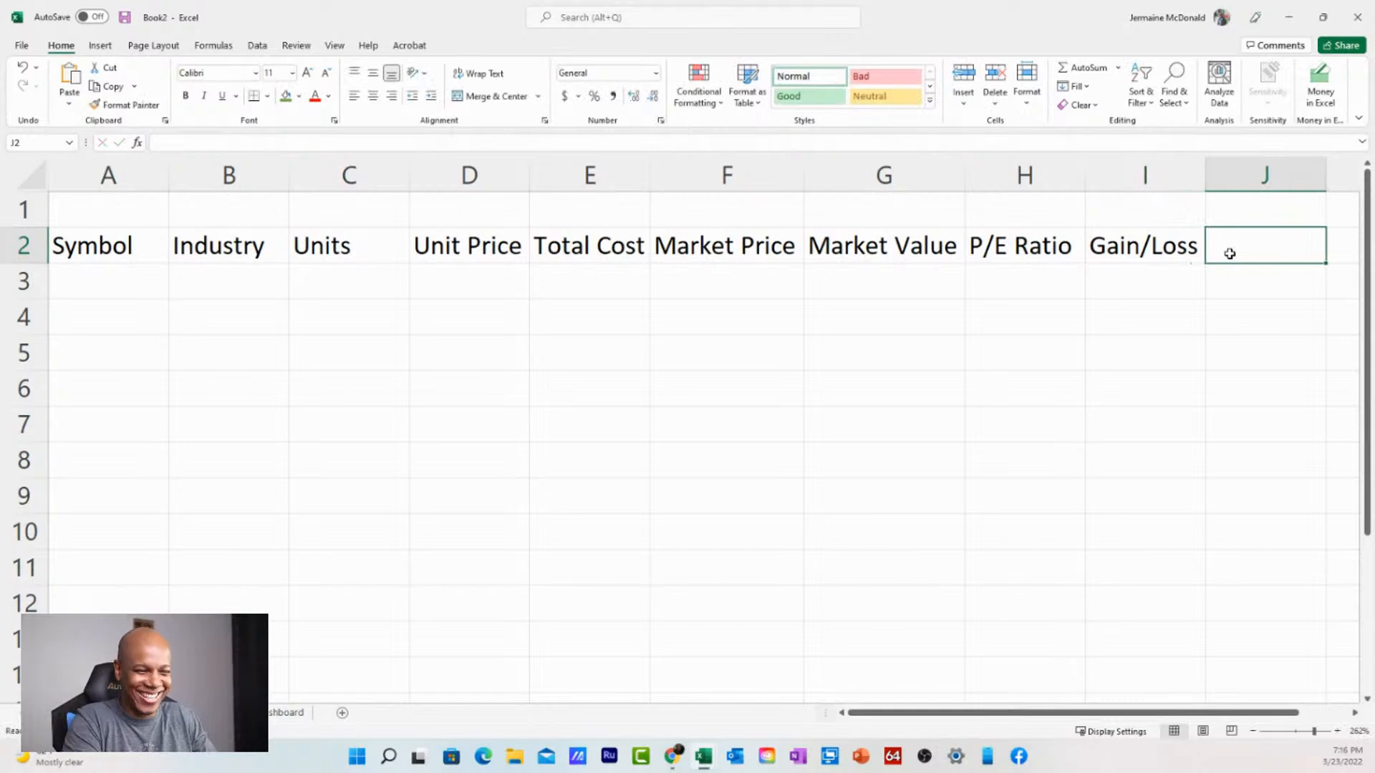
type("Gain")
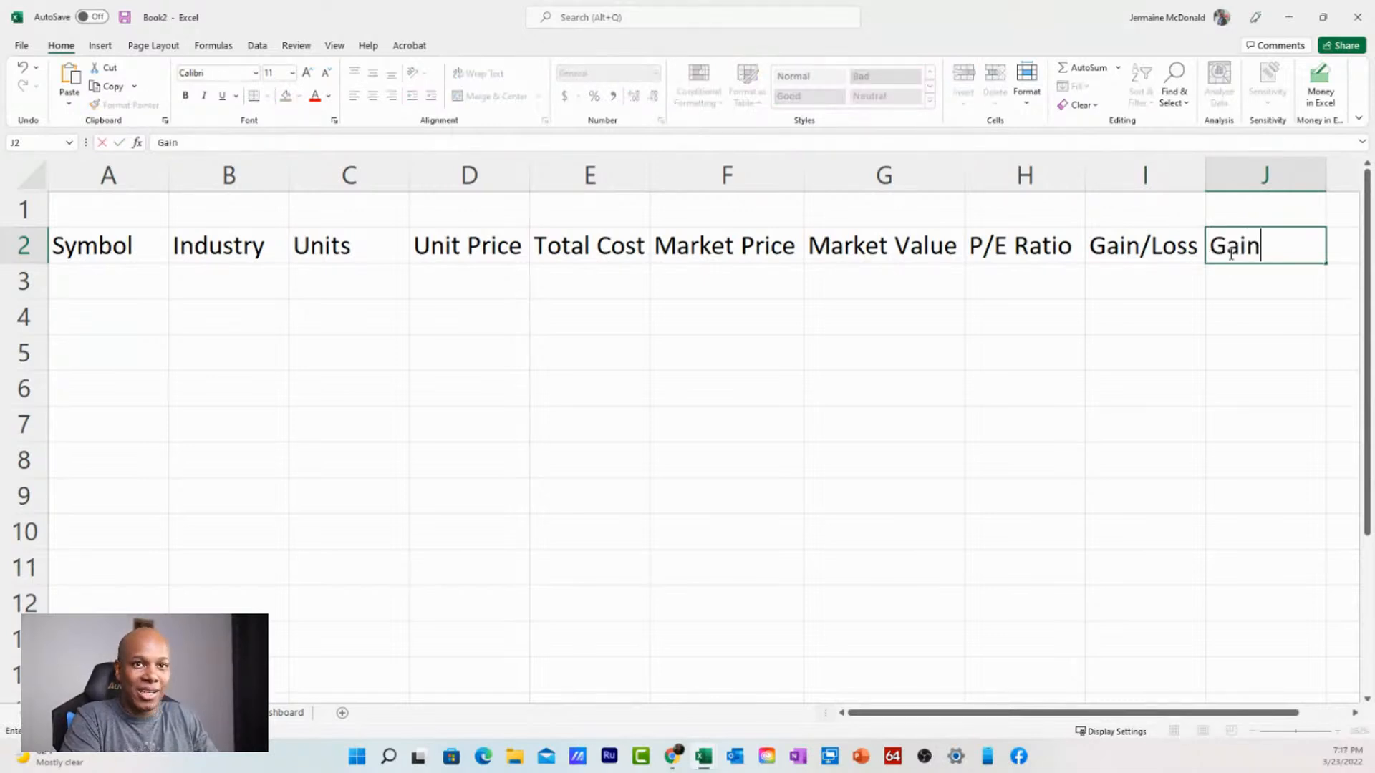
type("/Loss %")
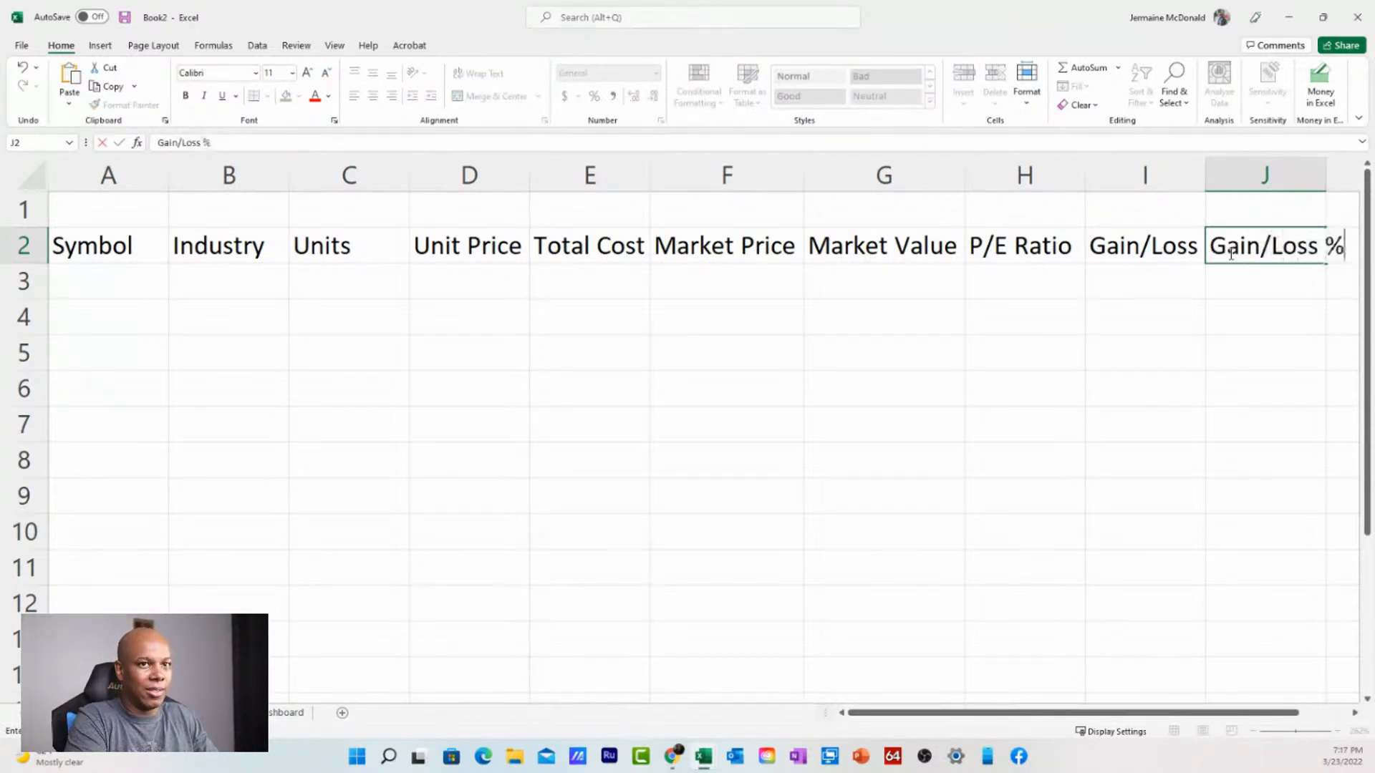
left_click(1239, 341)
double_click(1326, 175)
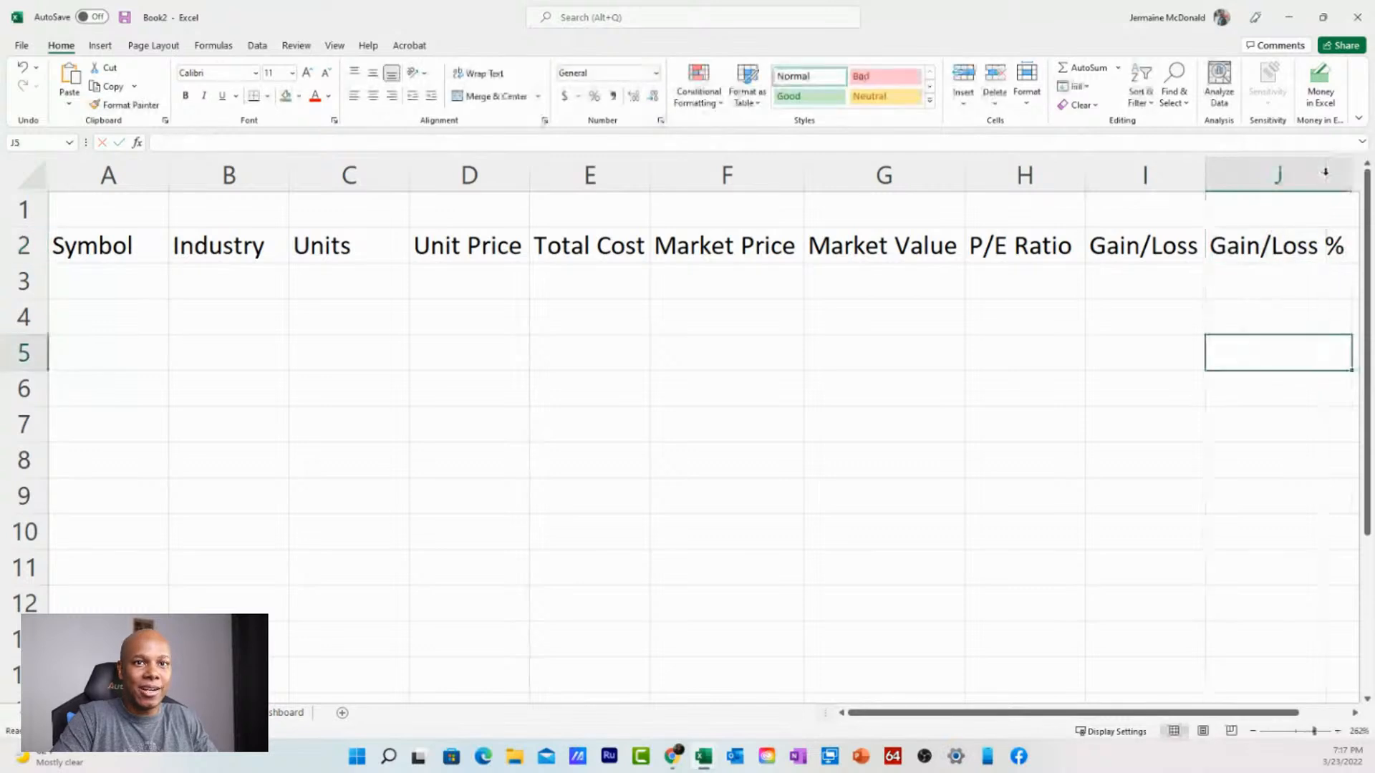
left_click(734, 338)
Step: Fill row 3 with the symbol FTNA, the industry Retail and 34000 units
left_click(117, 275)
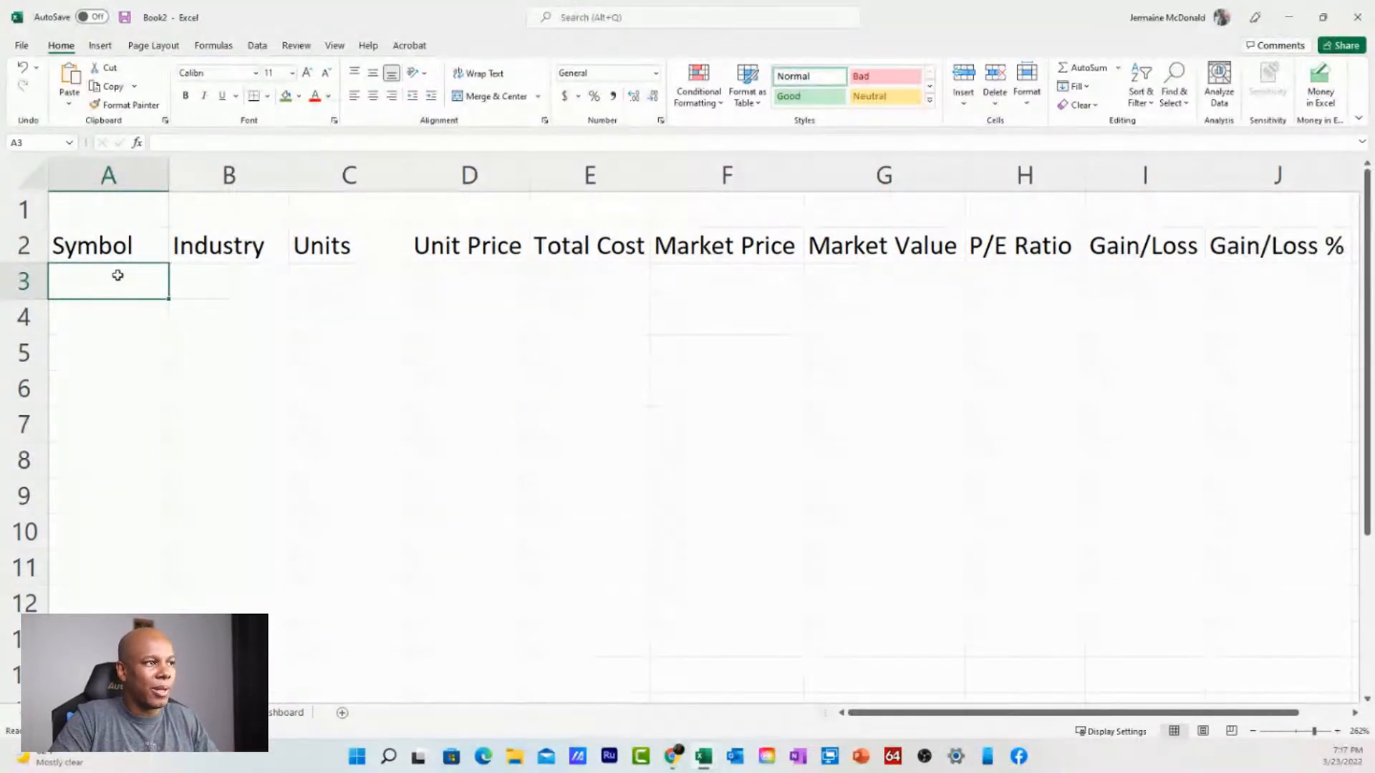
type("FTNA")
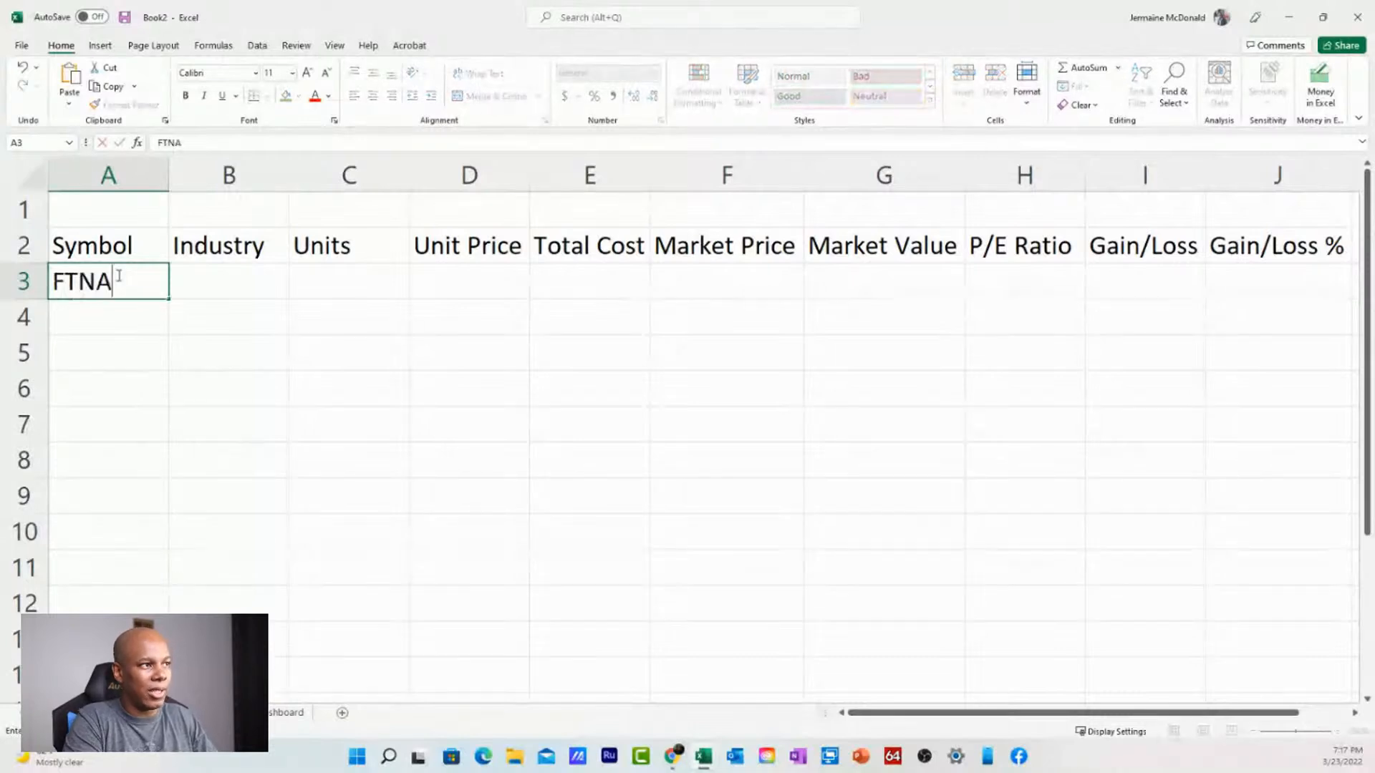
key("Tab")
type("Retail")
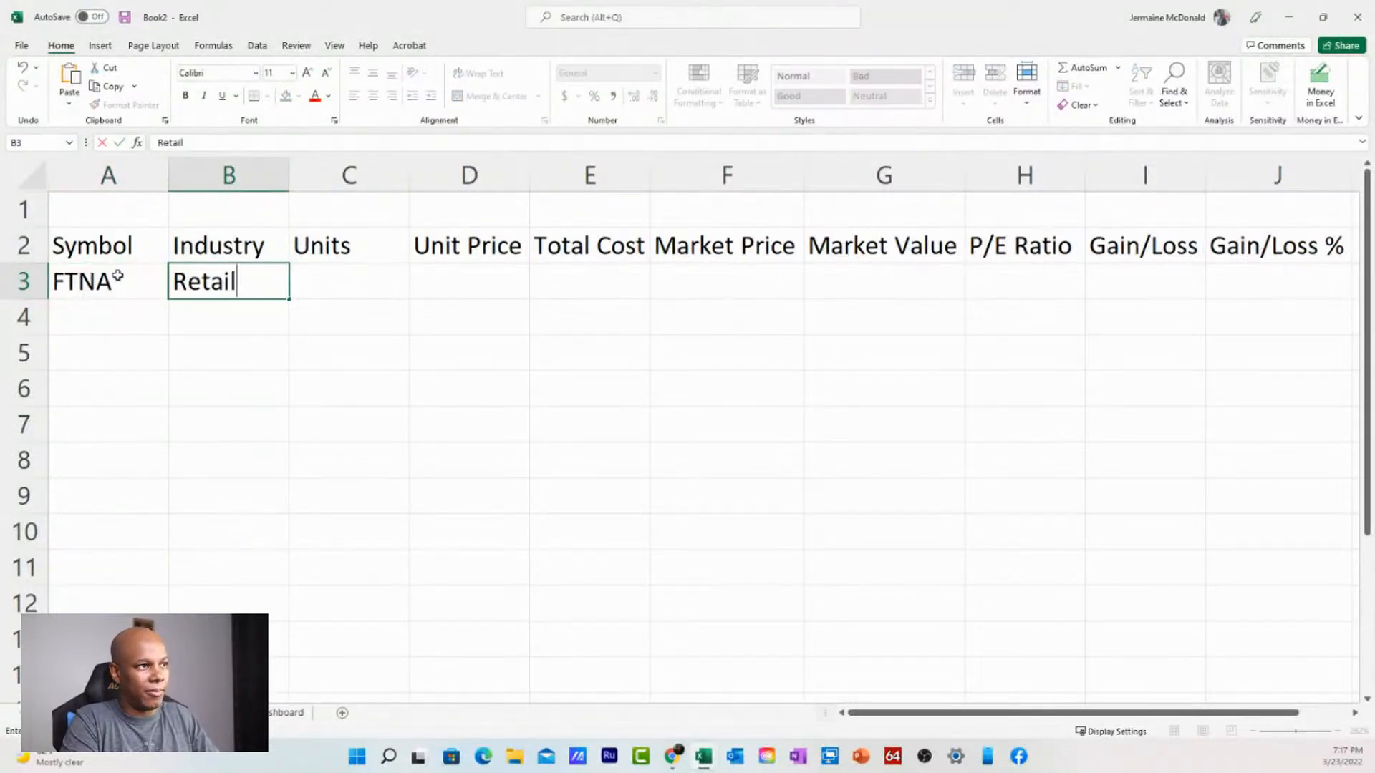
key("Tab")
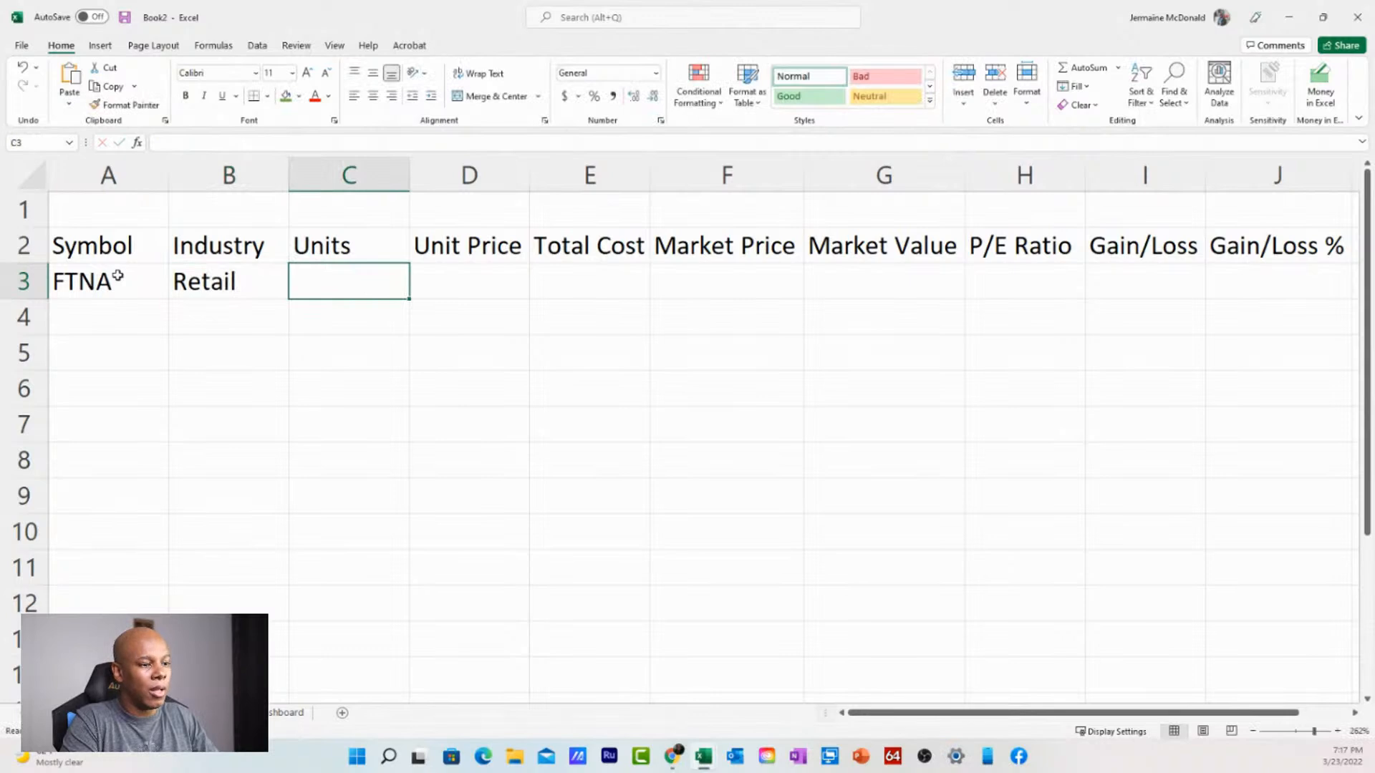
type("34000")
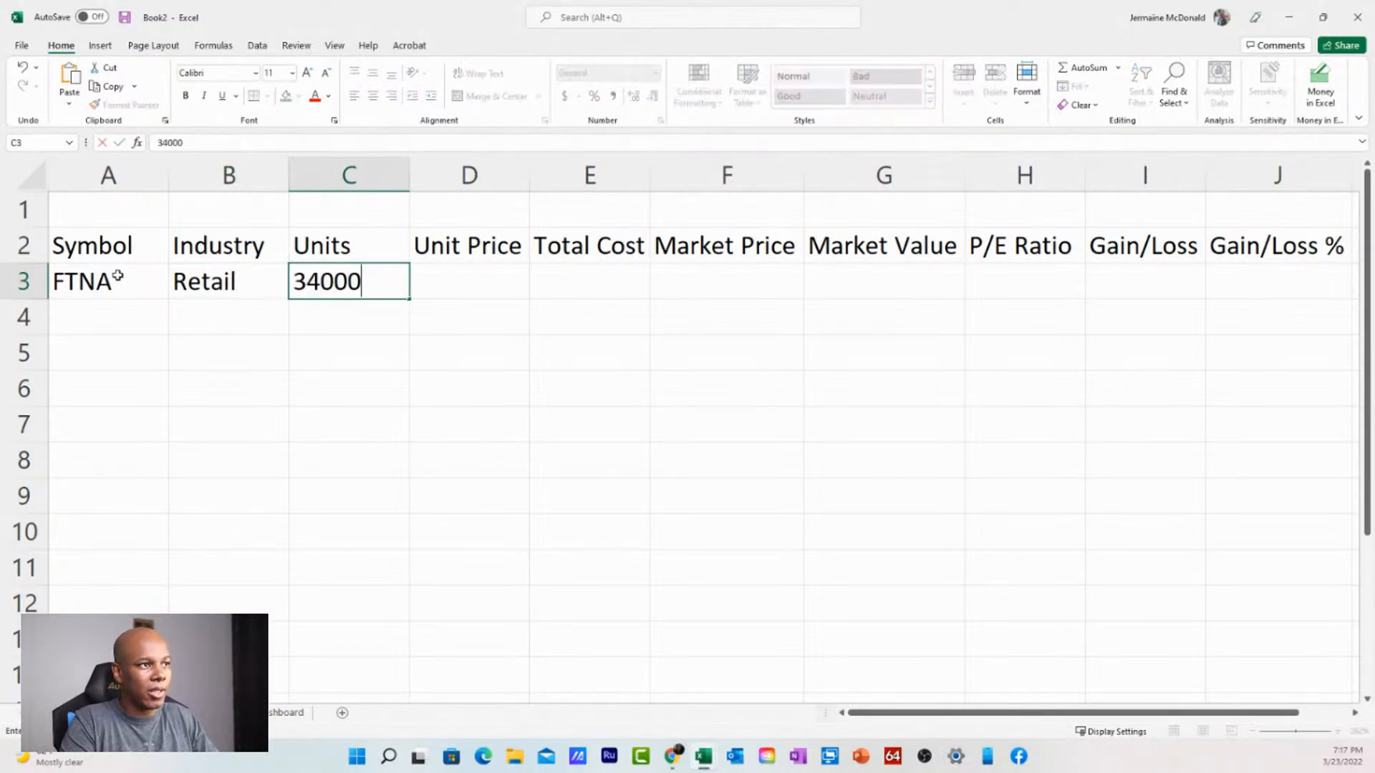
key("Tab")
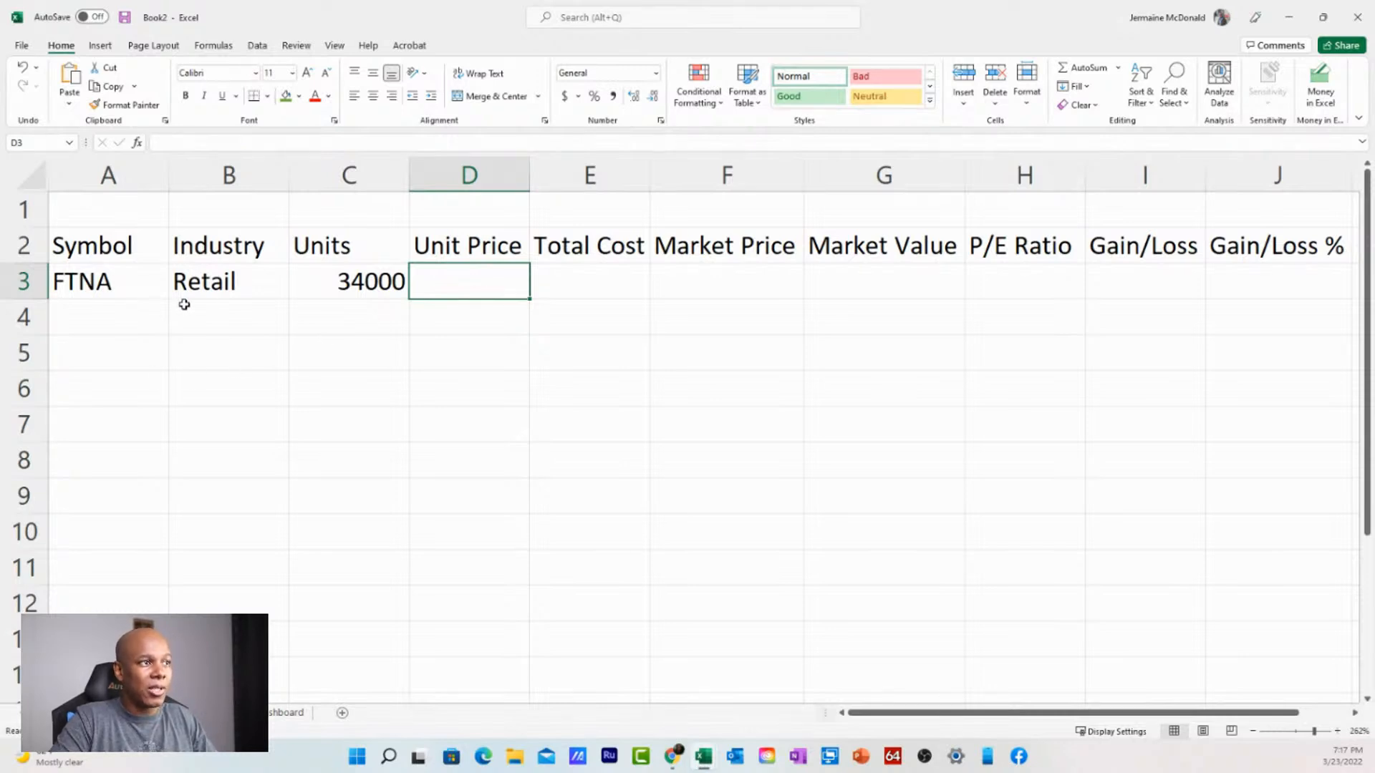
Step: Enter 7.93 as the unit price of FTNA in D3
left_click(64, 314)
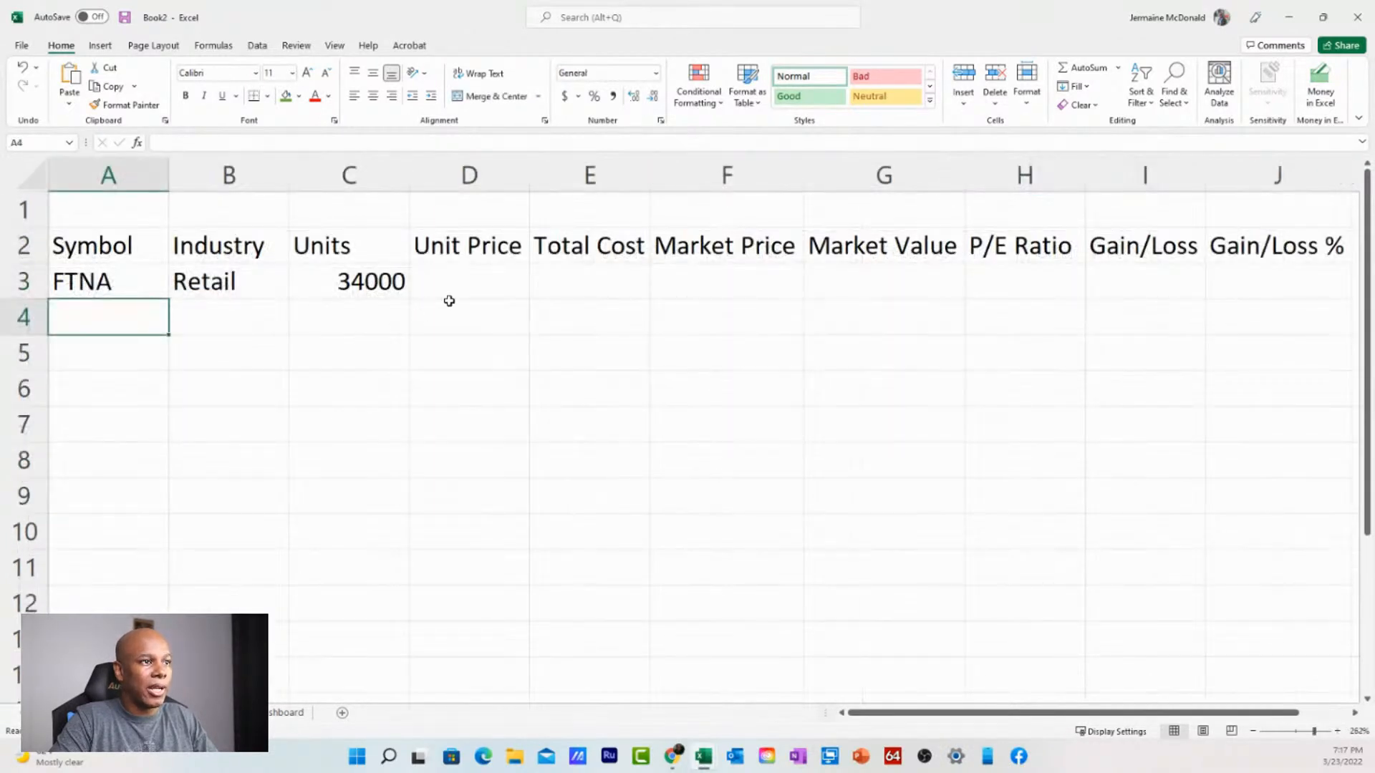
left_click(467, 283)
type("7.93")
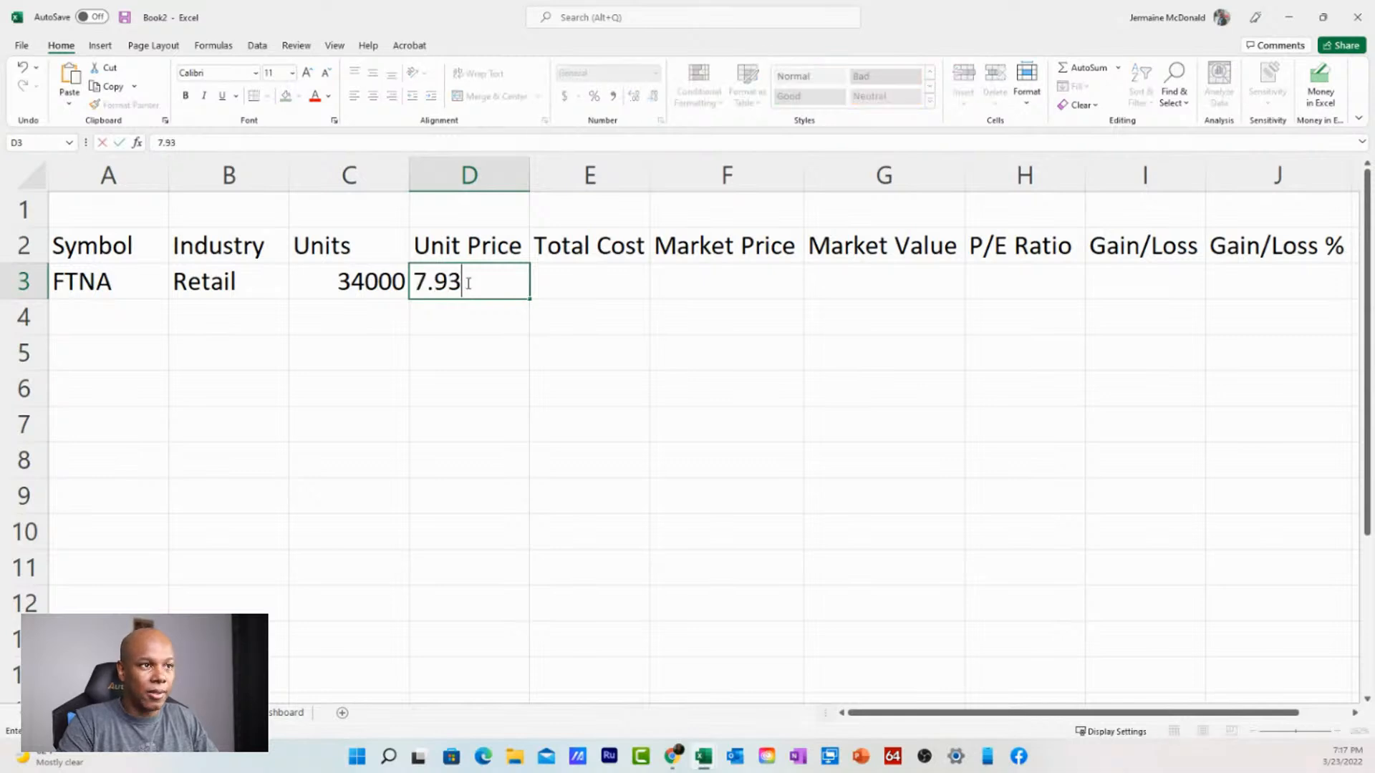
key("Return")
Step: Enter the symbol SPURTREE in A4 and the industry Manufacturing in B4, and autofit the Industry column
left_click(151, 322)
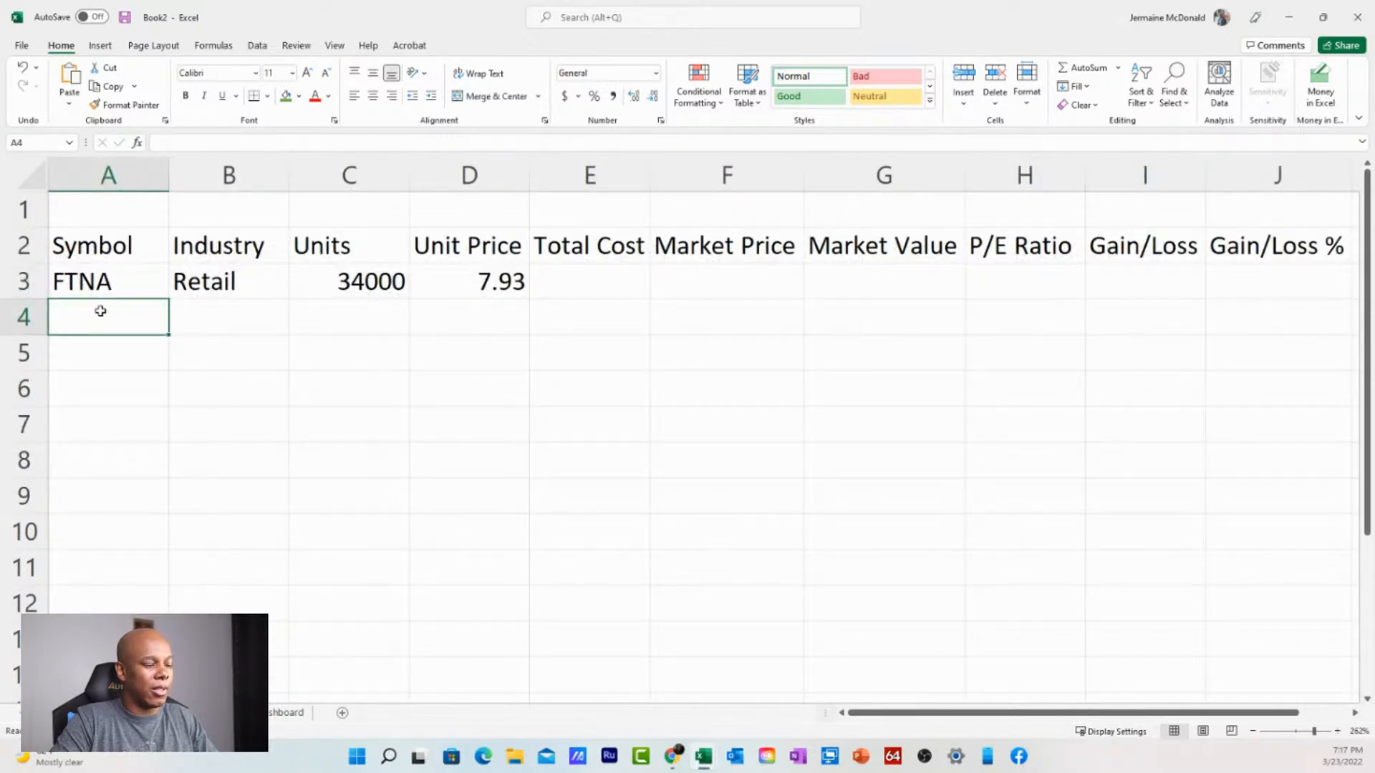
type("SPURTREE")
key("Tab")
type("Manufaturing")
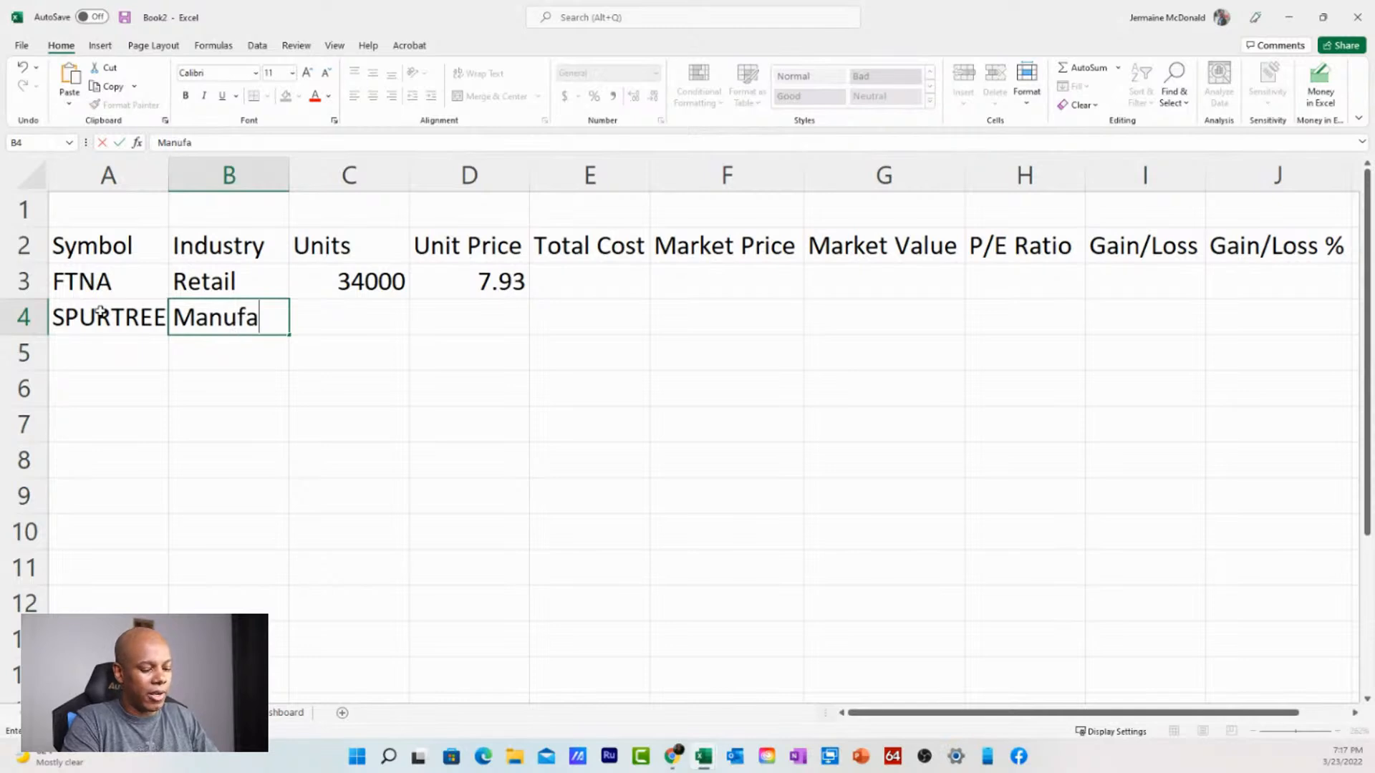
key("BackSpace")
key("BackSpace")
key("BackSpace")
key("BackSpace")
key("BackSpace")
key("BackSpace")
type("cturing")
key("Tab")
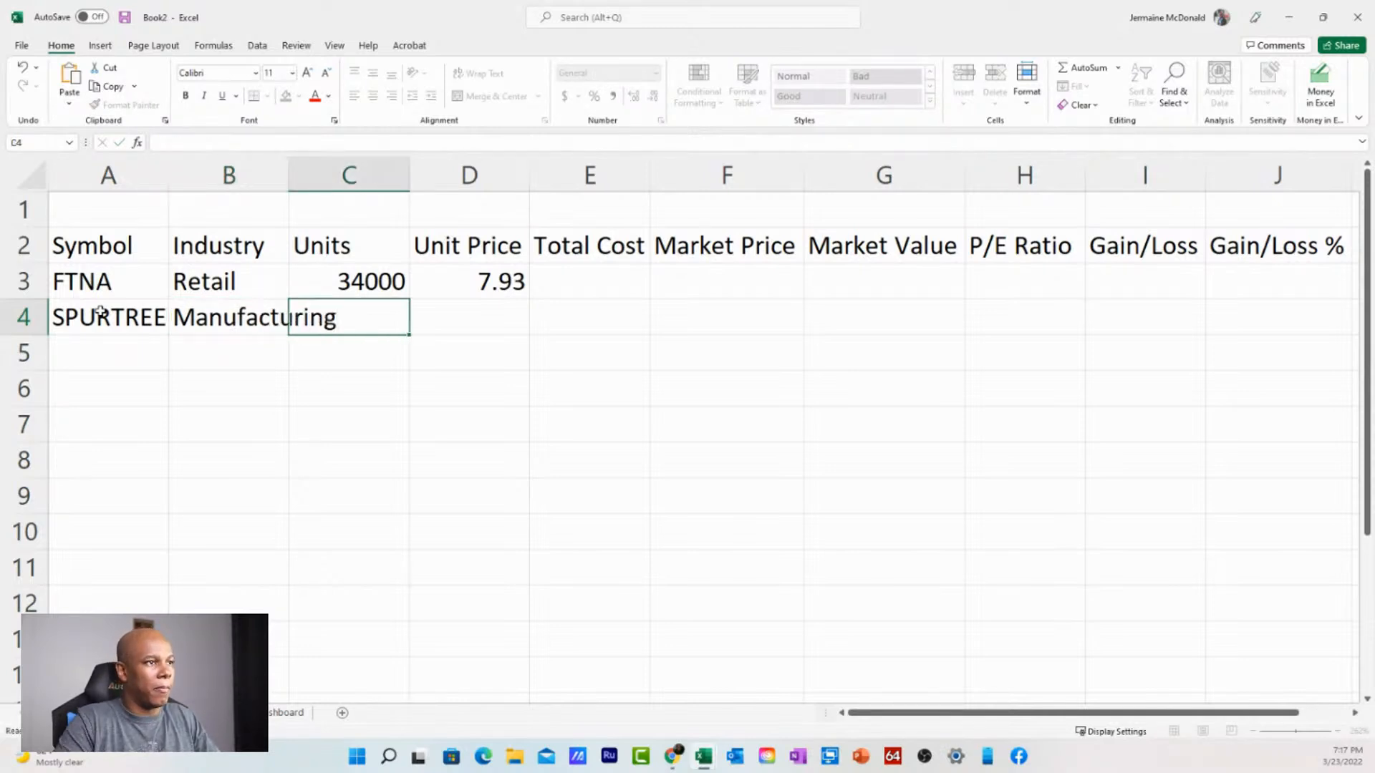
double_click(287, 172)
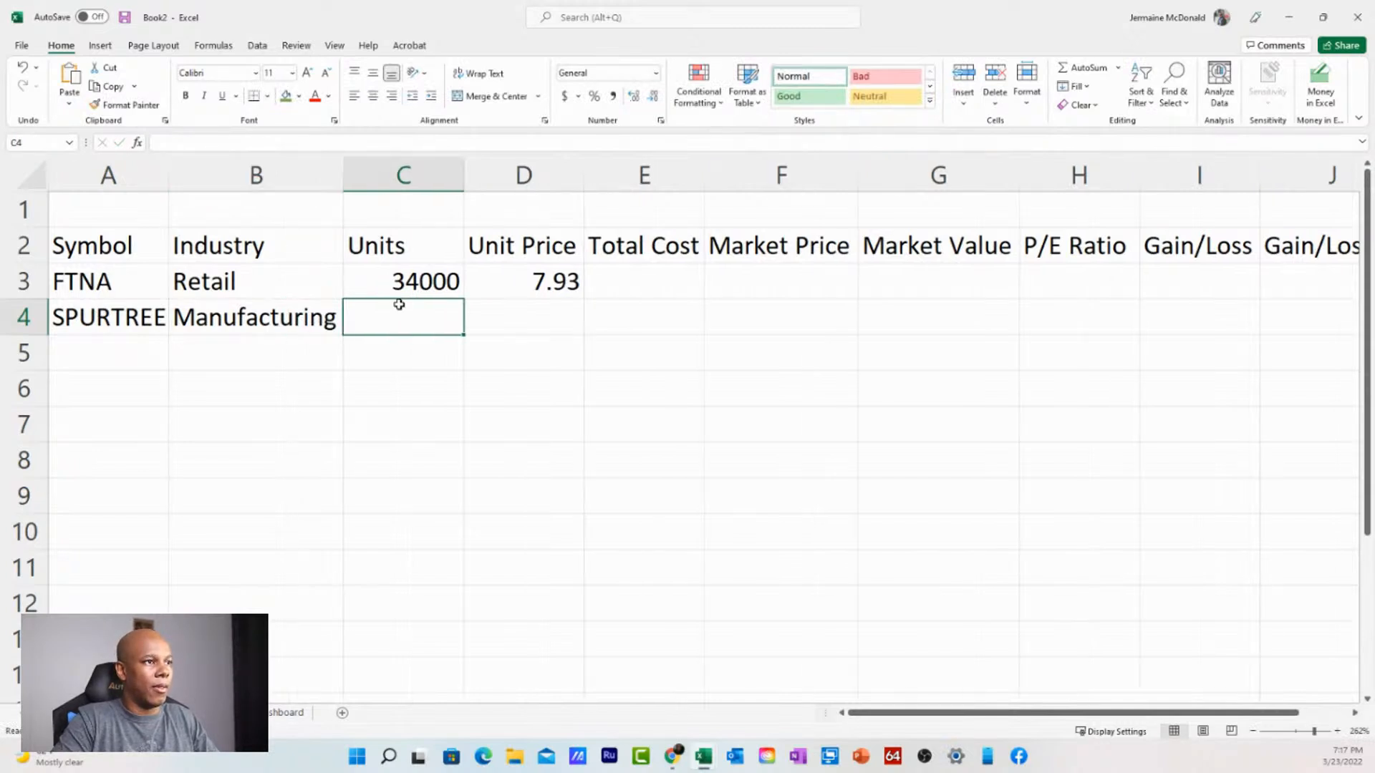
Step: Enter 30000 units and the unit price 1.01 for SPURTREE, taking the price from the holdings table
type("30000")
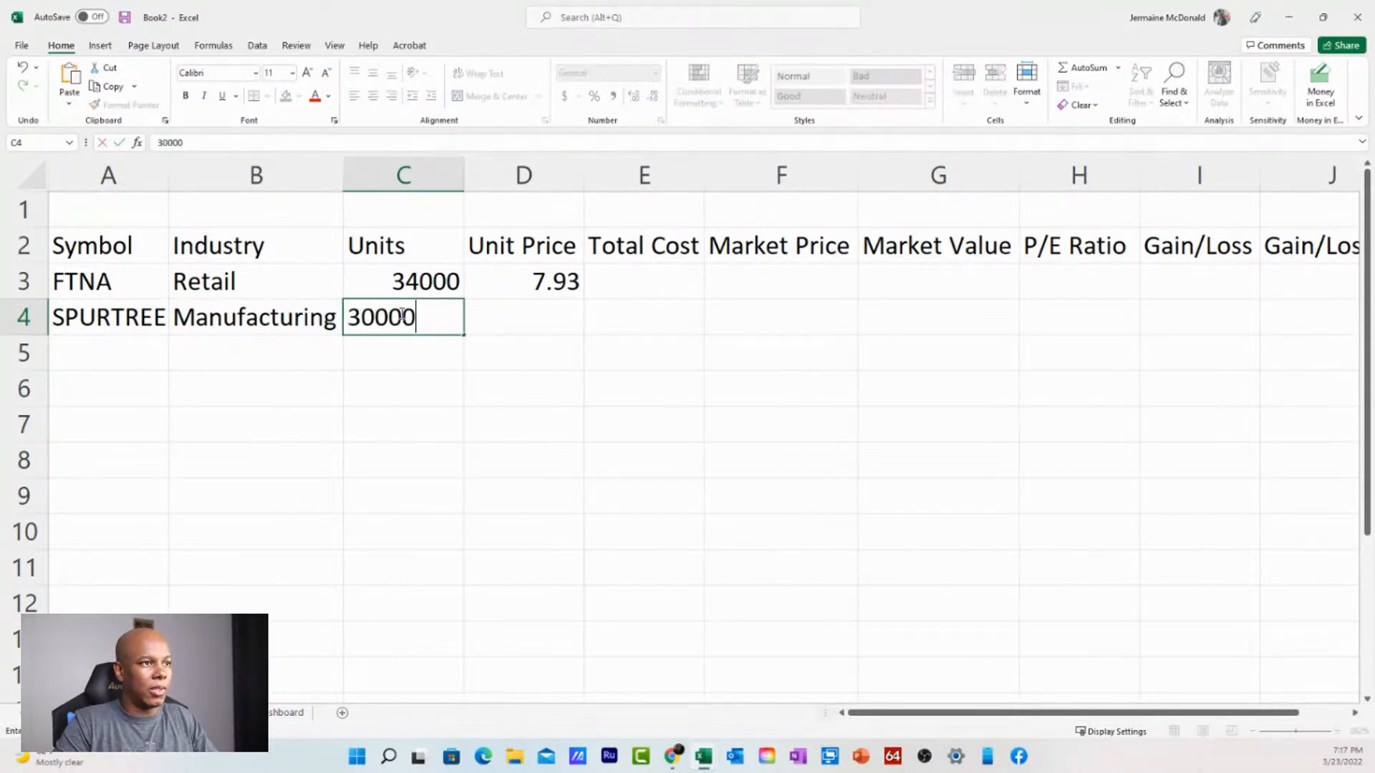
key("Tab")
left_click(96, 713)
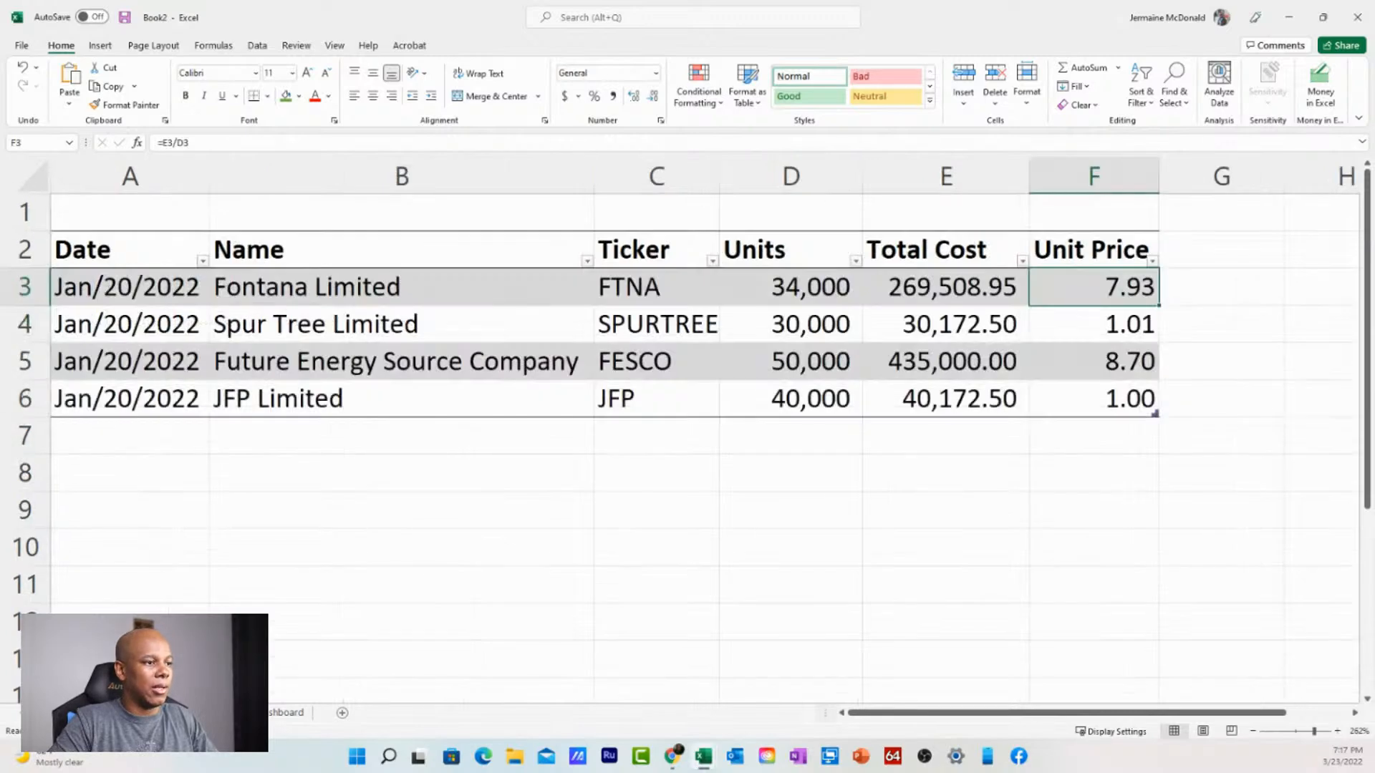
left_click(183, 713)
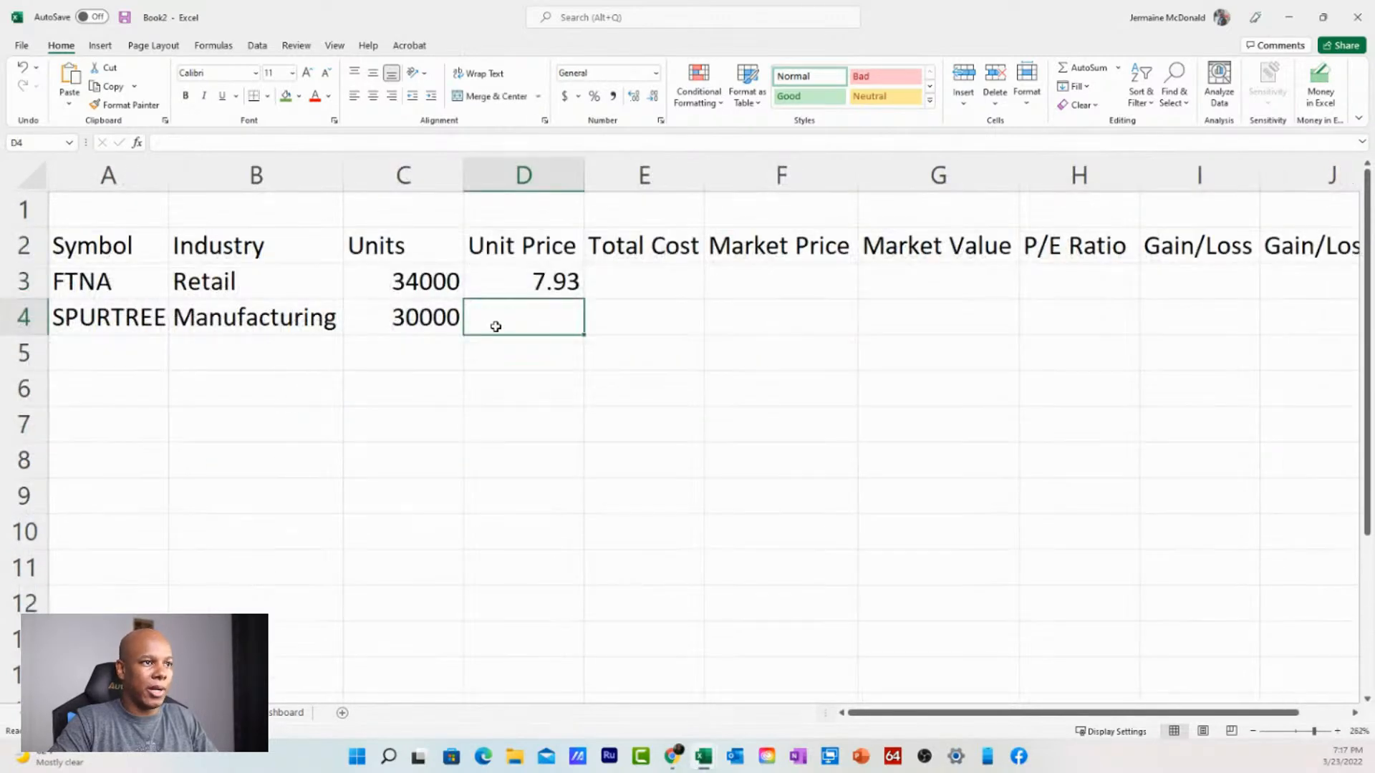
type("1.01")
key("Return")
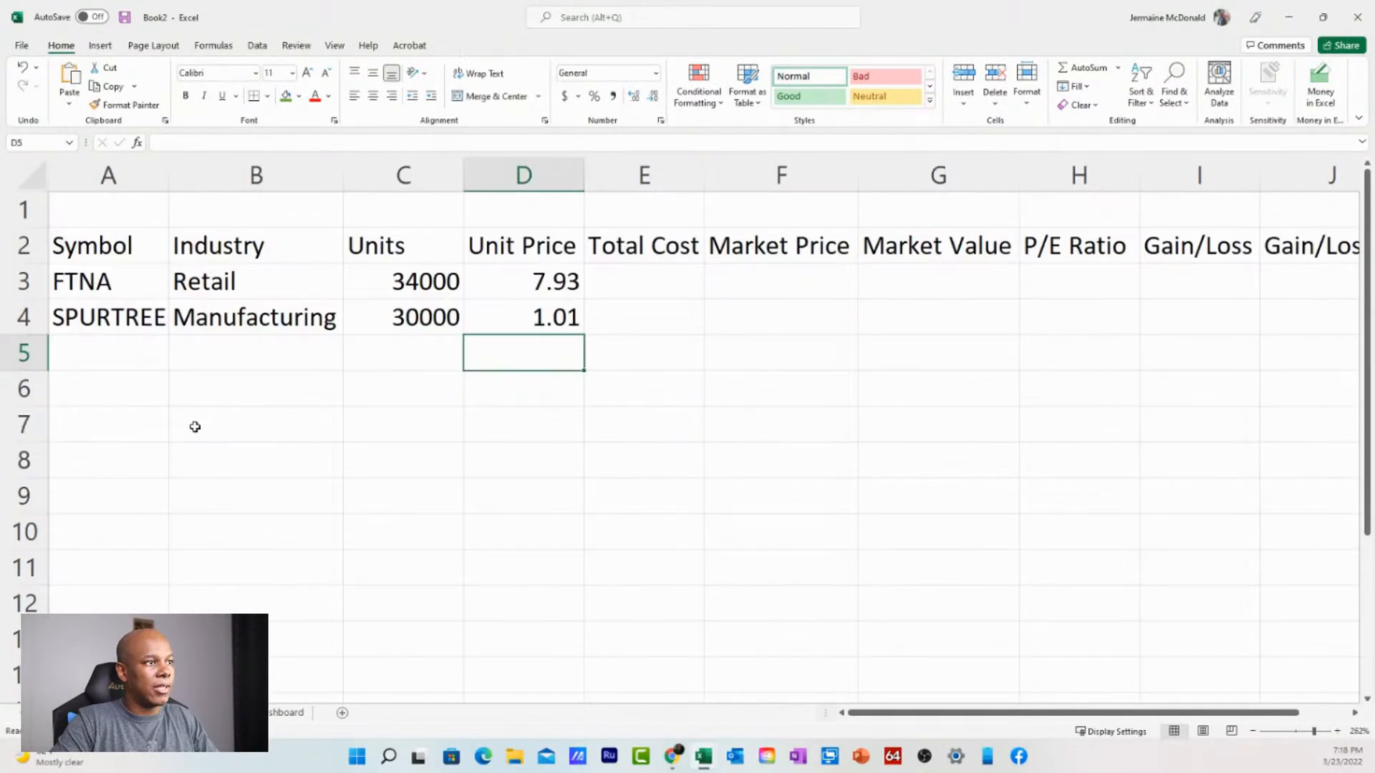
Step: Add the symbols FESCO in A5 and JFP in A6
left_click(132, 350)
type("FESCO")
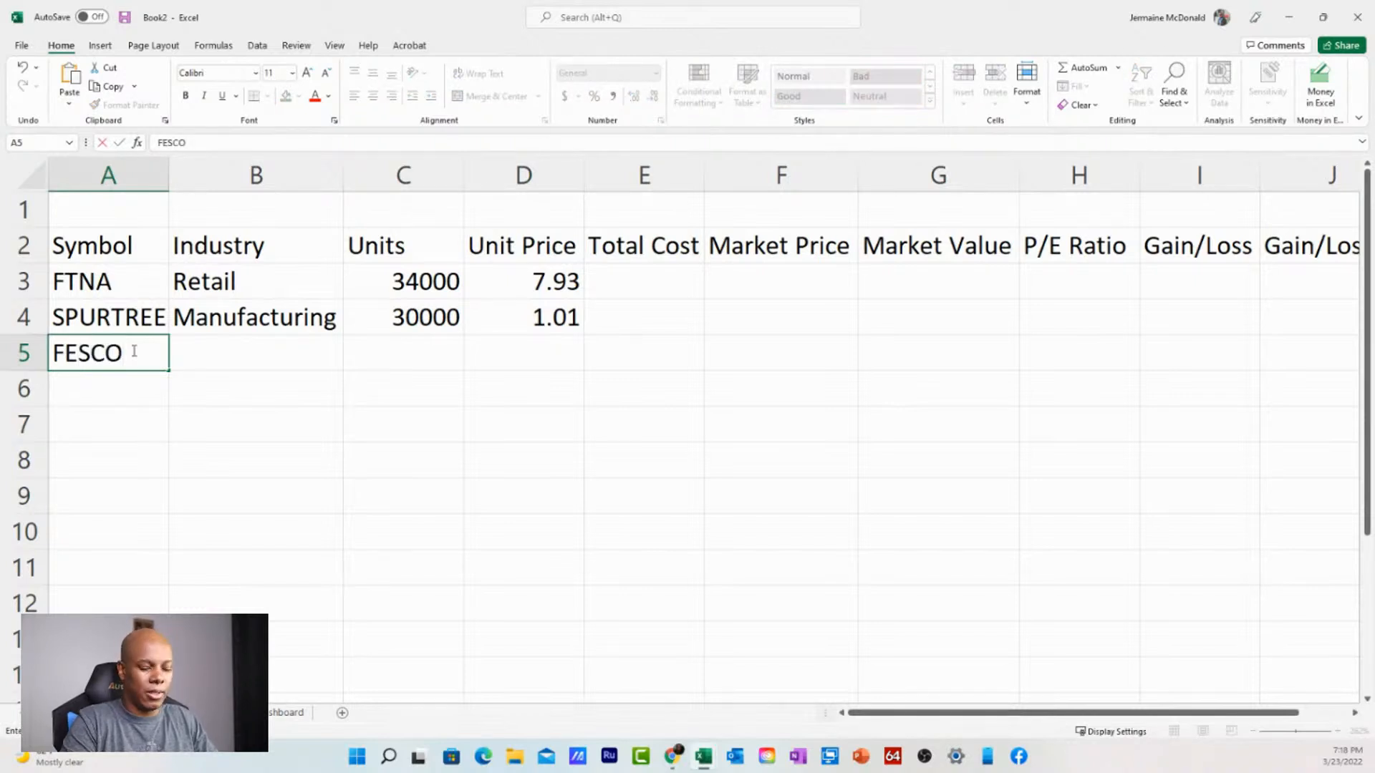
key("Return")
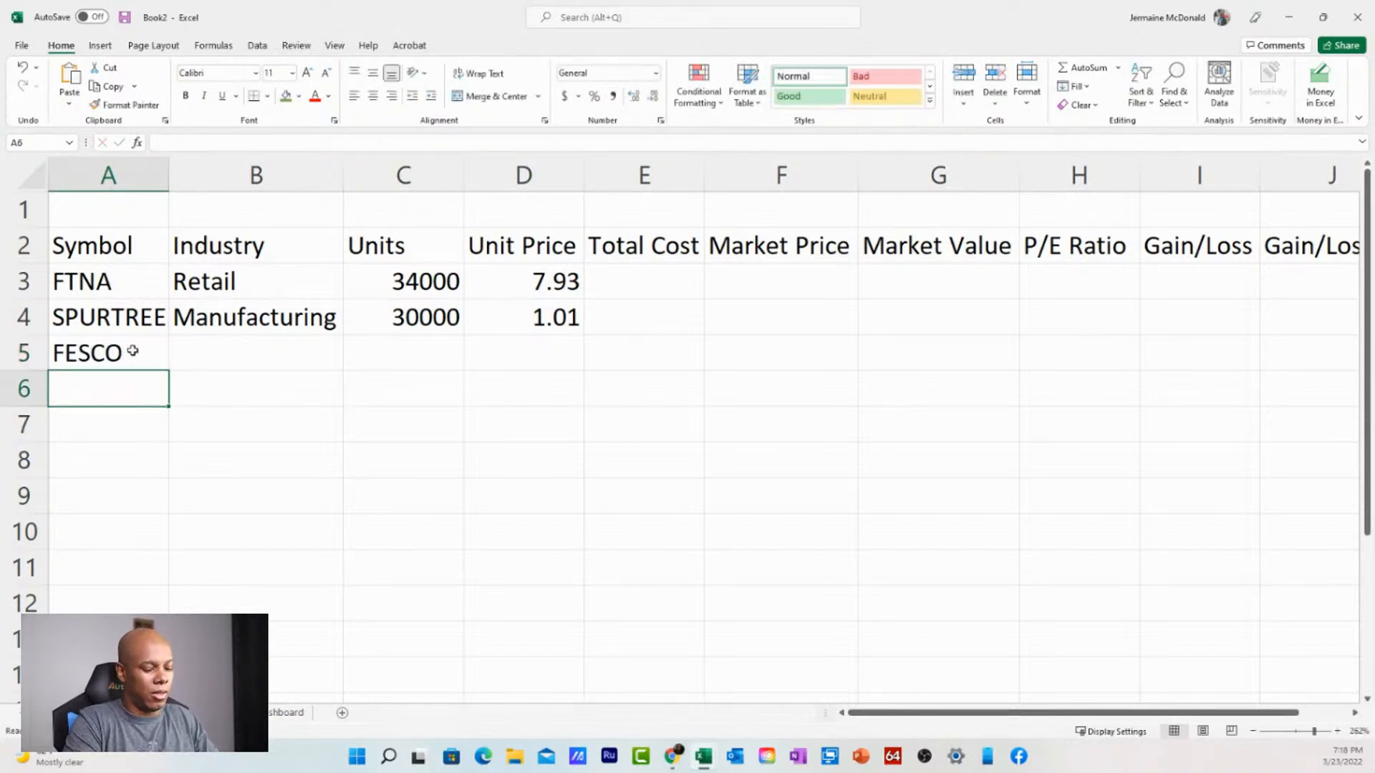
type("JFP")
left_click(230, 352)
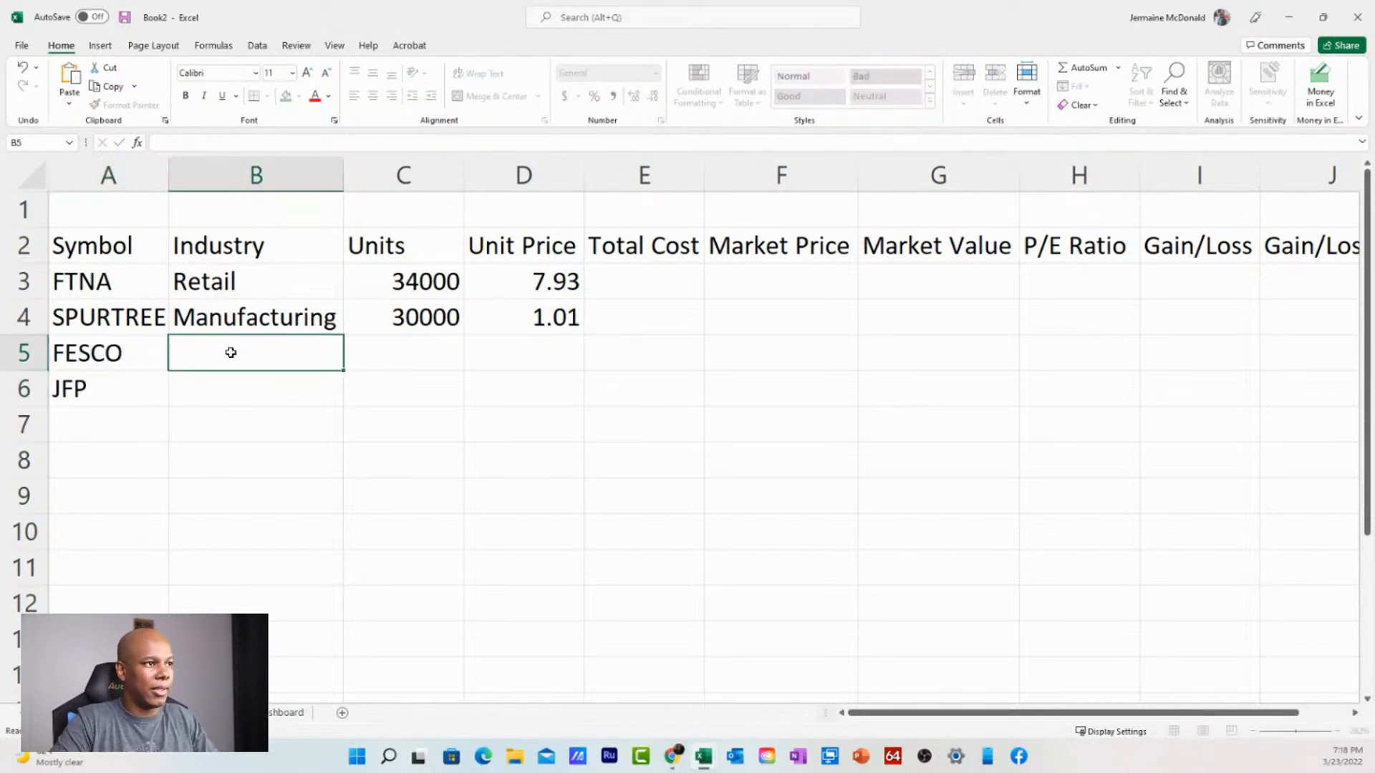
Step: Enter the industry Retail for FESCO in B5 and Manufacturing for JFP in B6
type("Retail")
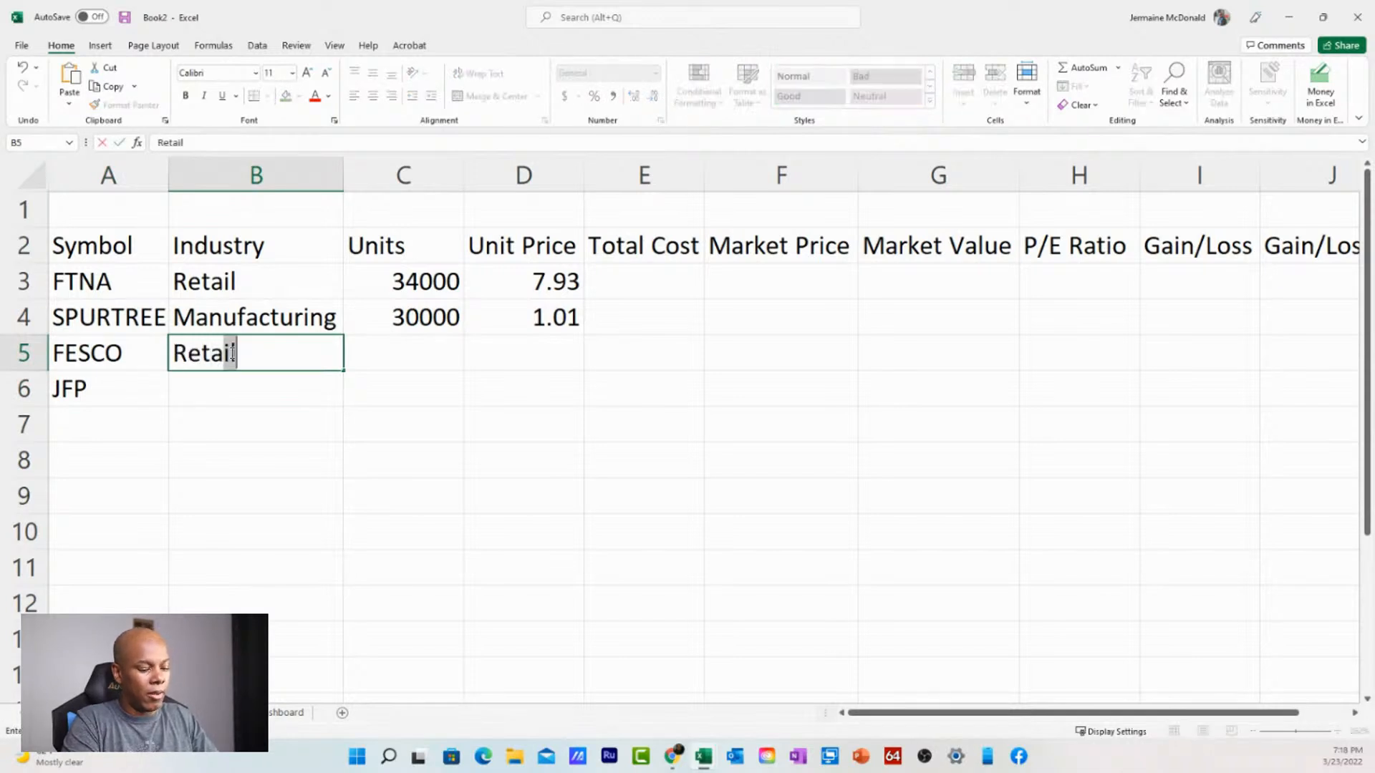
left_click(316, 387)
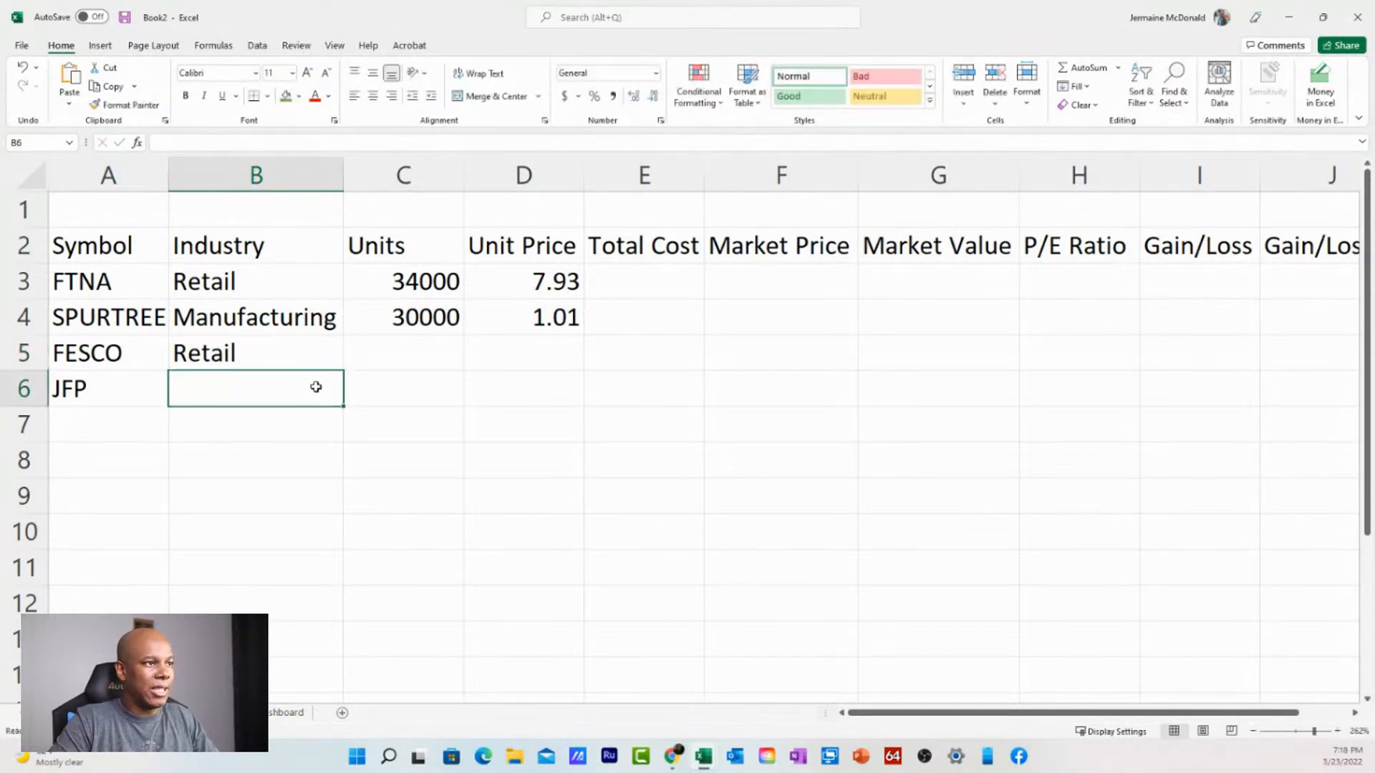
type("Manu")
key("Tab")
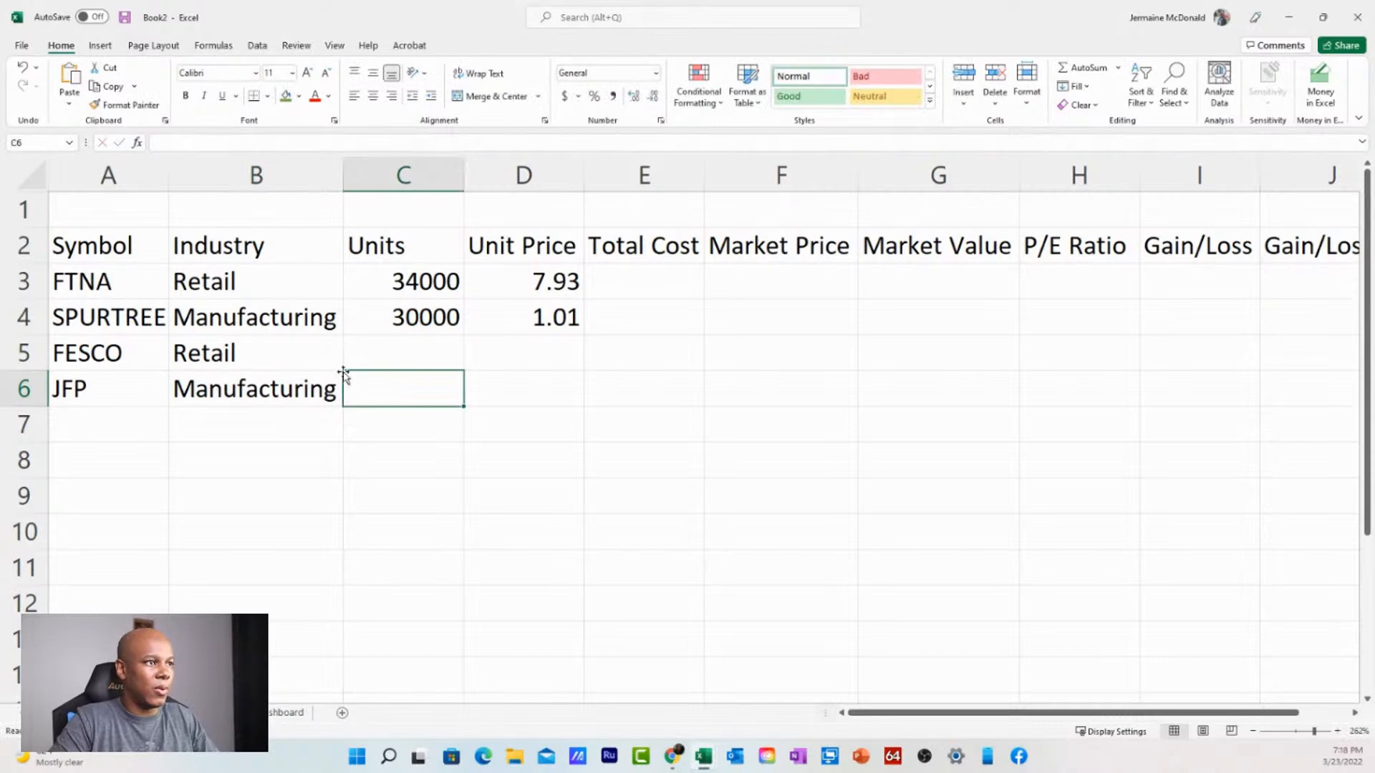
Step: Enter 50000 units for FESCO in C5 and 40000 units for JFP in C6
left_click(376, 358)
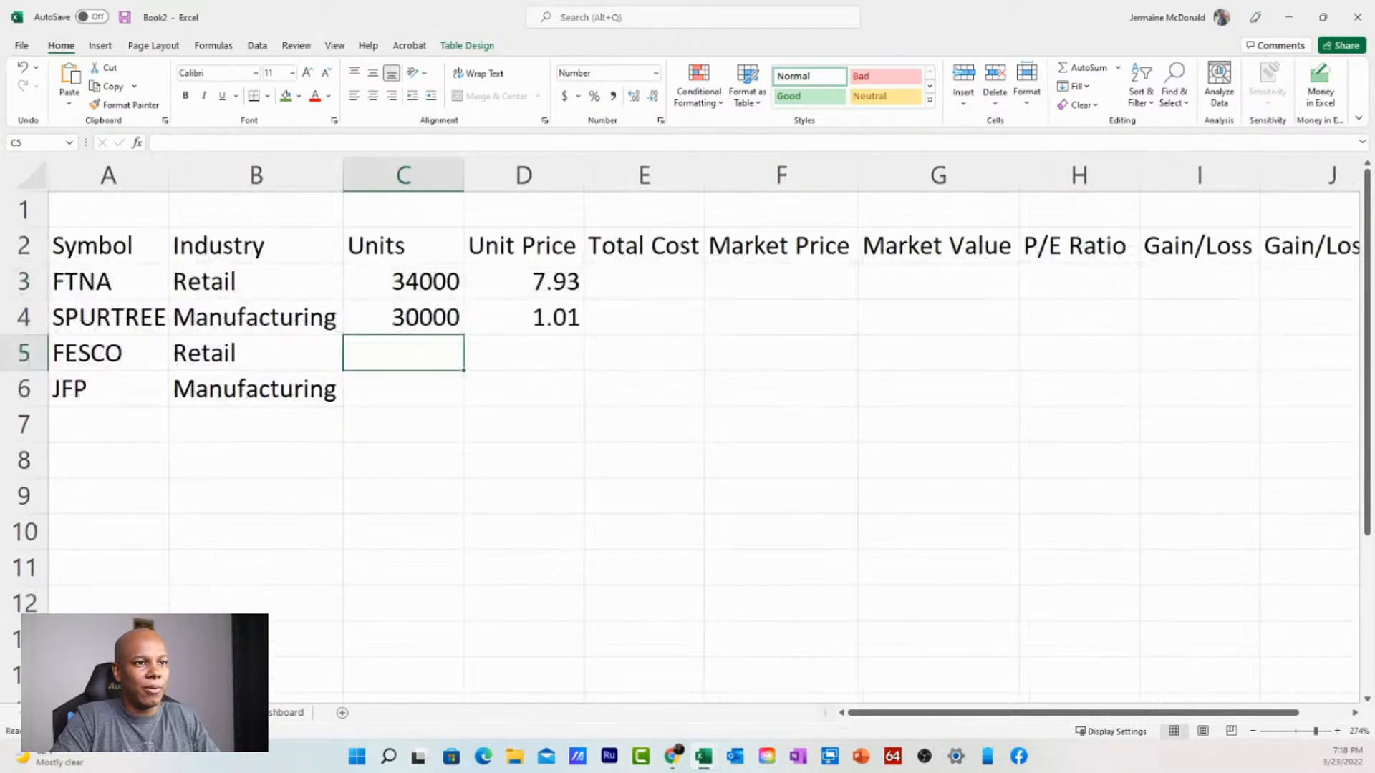
type("50000")
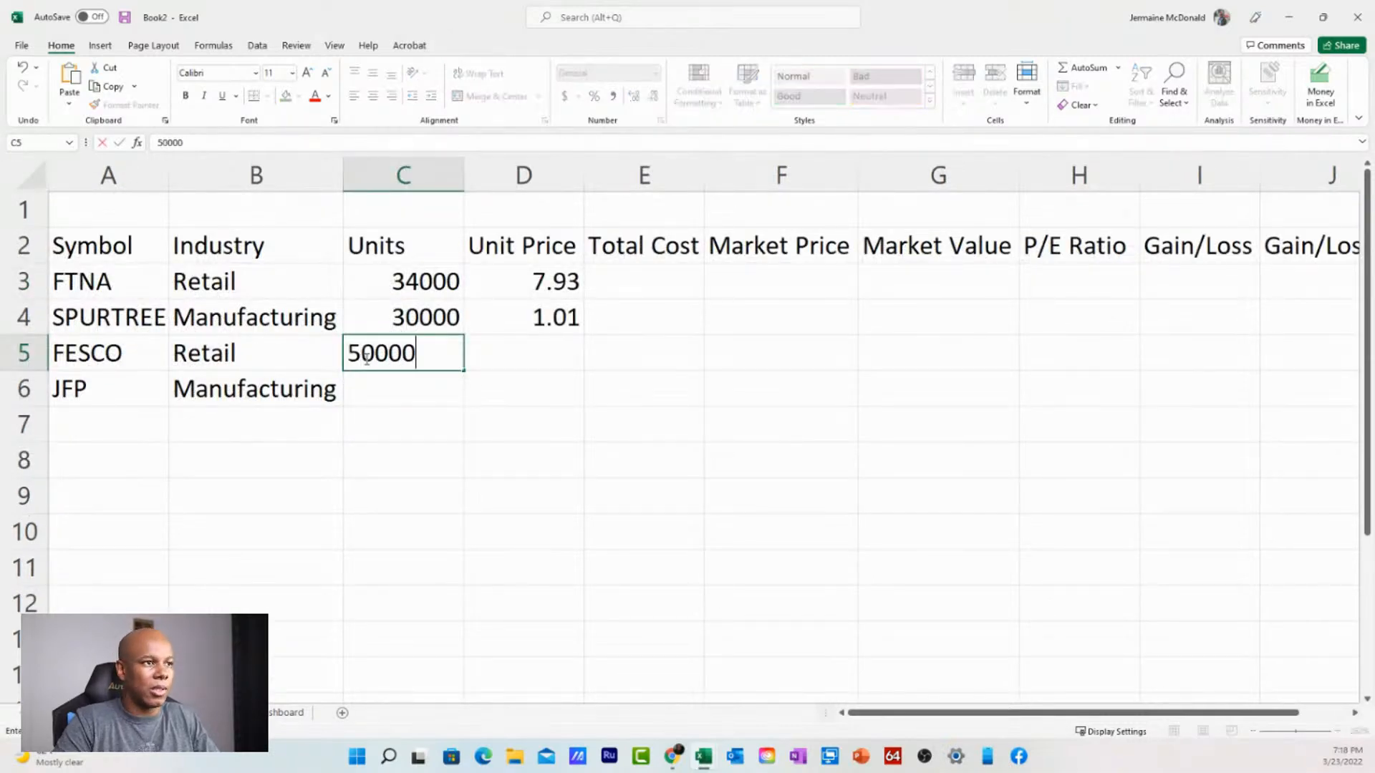
key("Return")
type("40000")
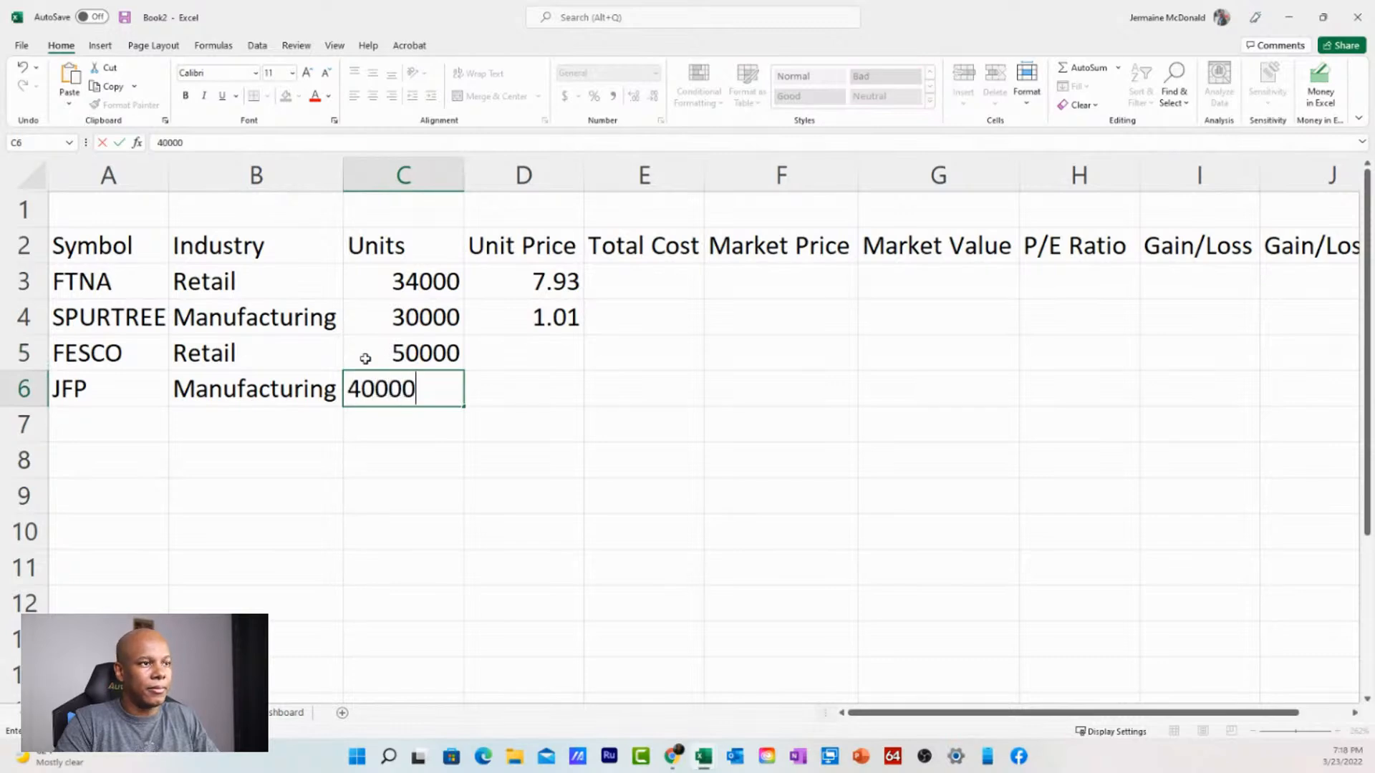
key("Return")
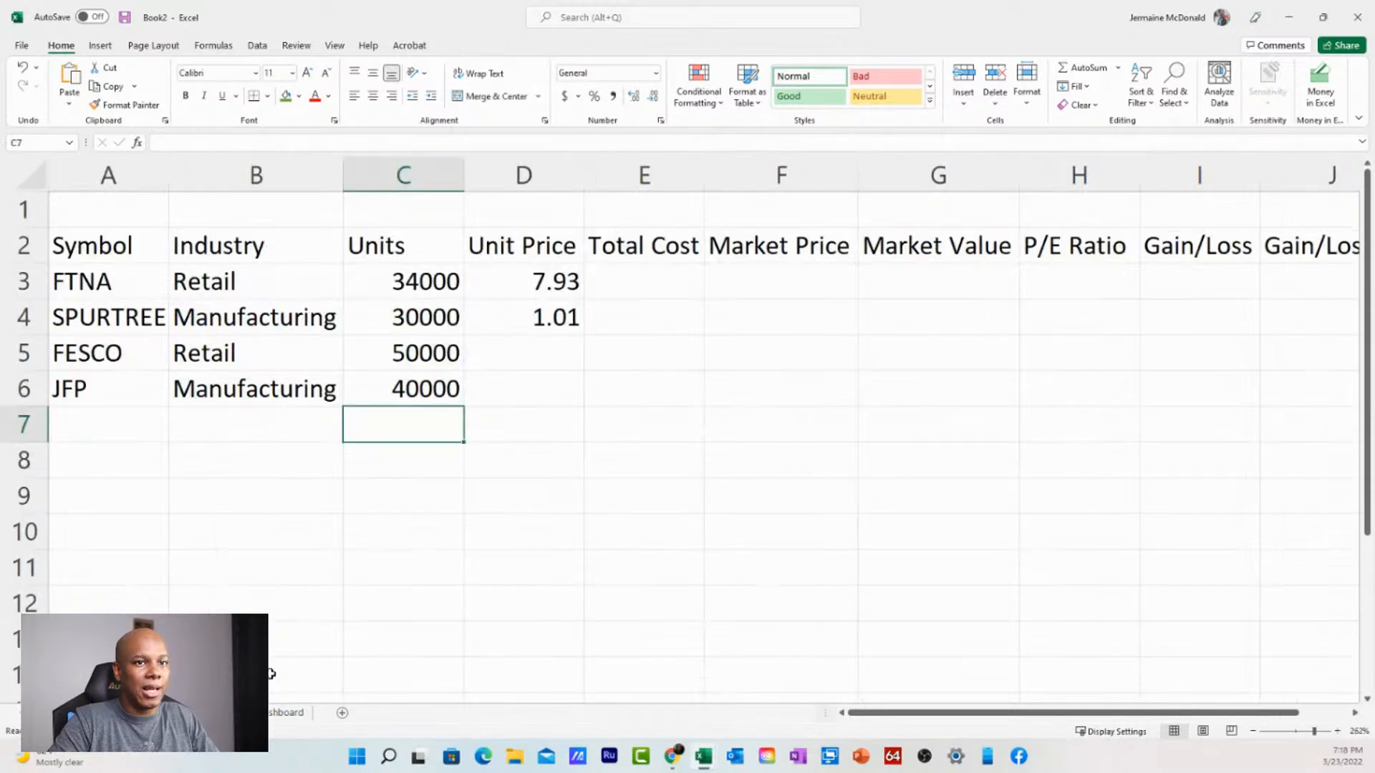
Step: Enter the unit price 8.7 for FESCO in D5 and 1.01 for JFP in D6
left_click(498, 358)
type("8.7")
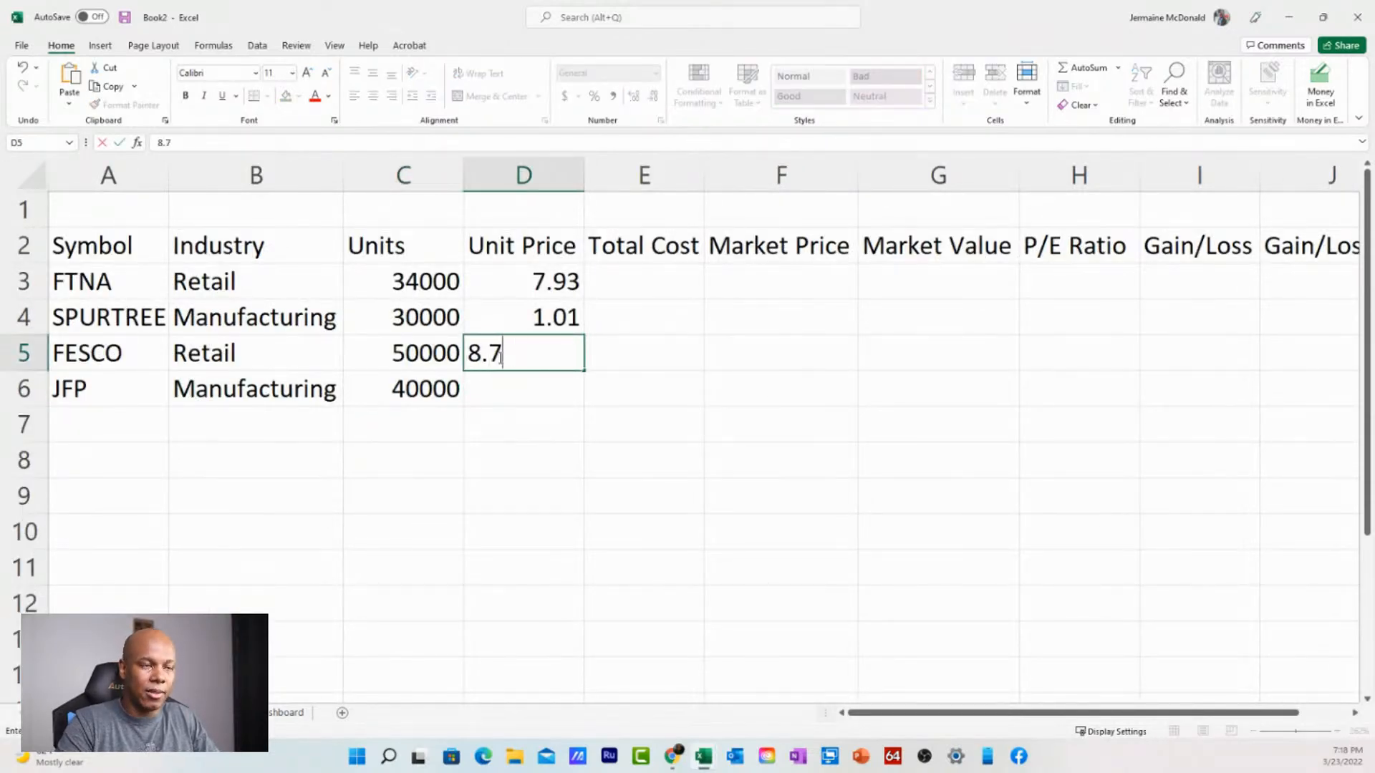
key("Return")
type("1.01")
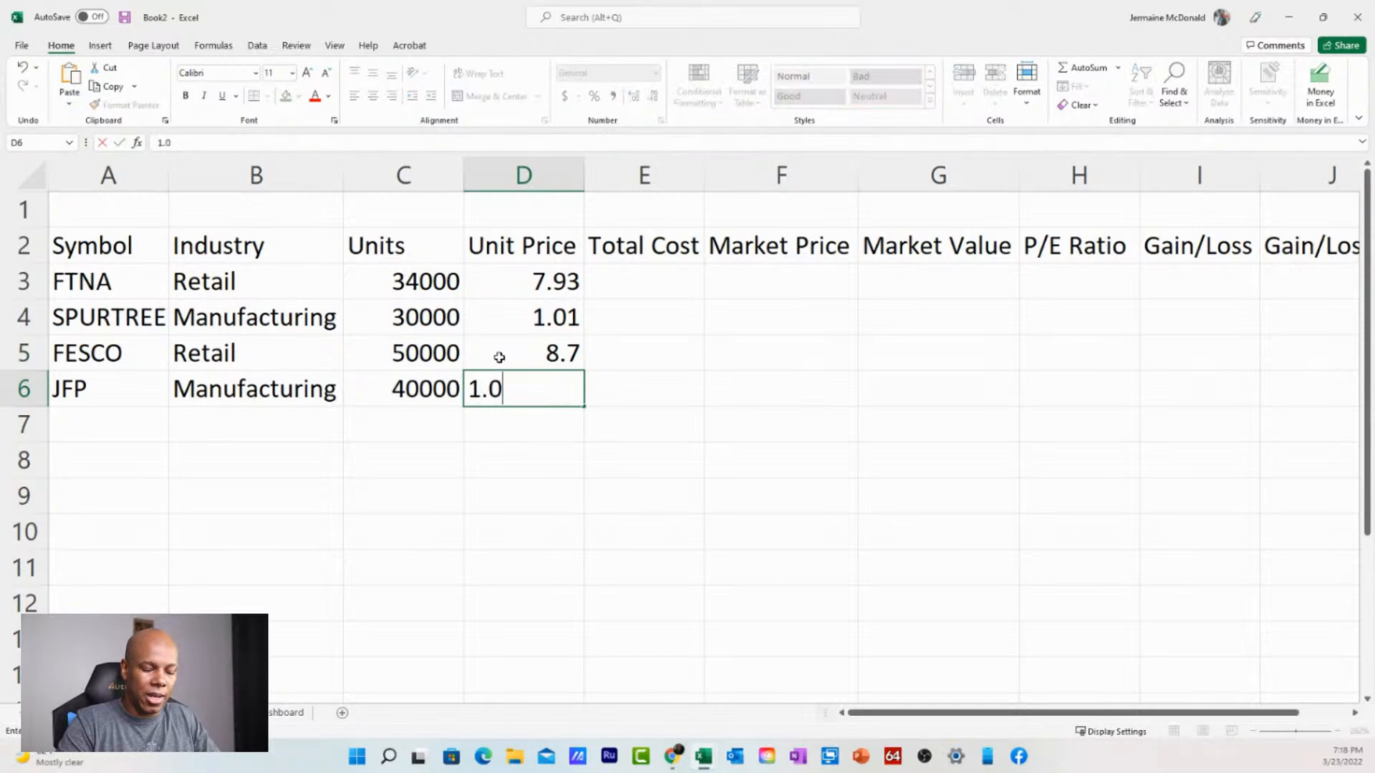
key("Return")
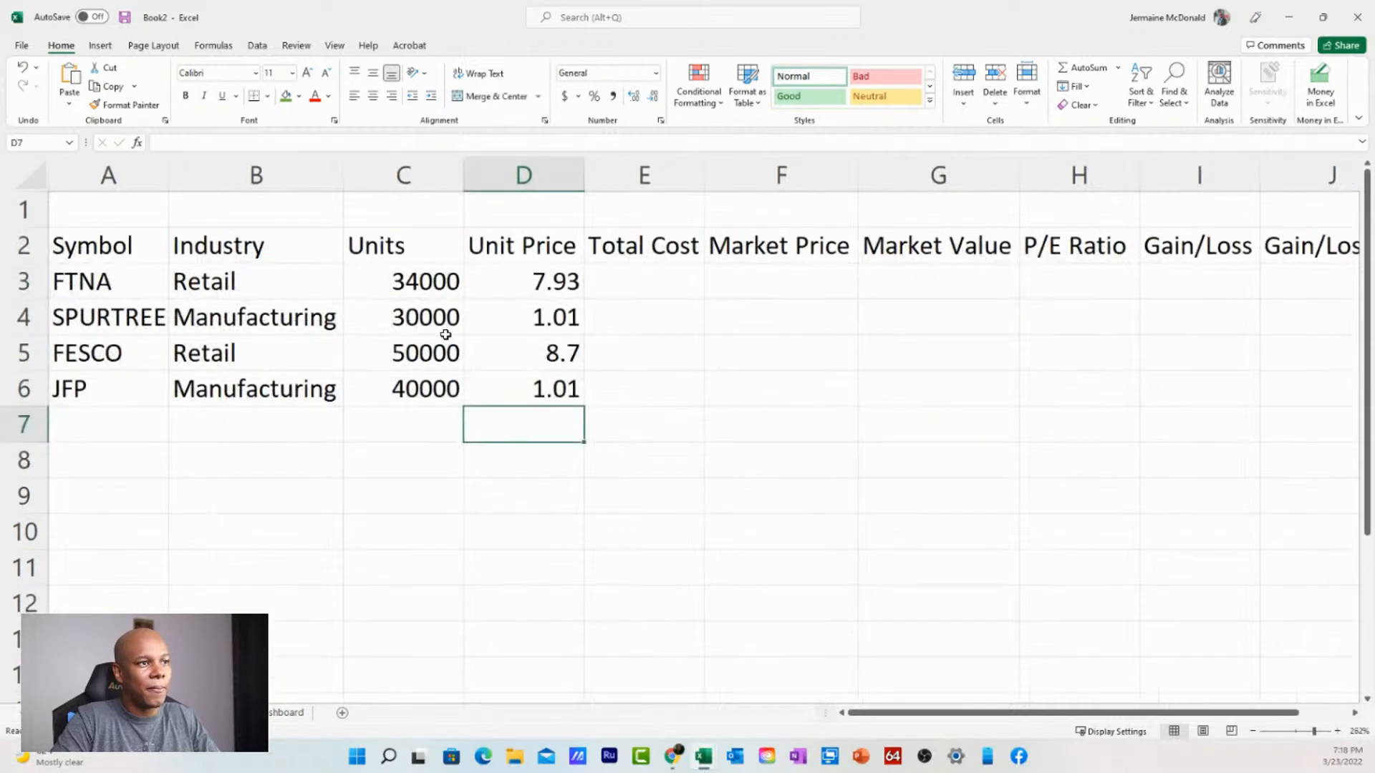
Step: Format the Units values in C3:C6 with thousands separators and no decimal places
left_click_drag(422, 283, 429, 390)
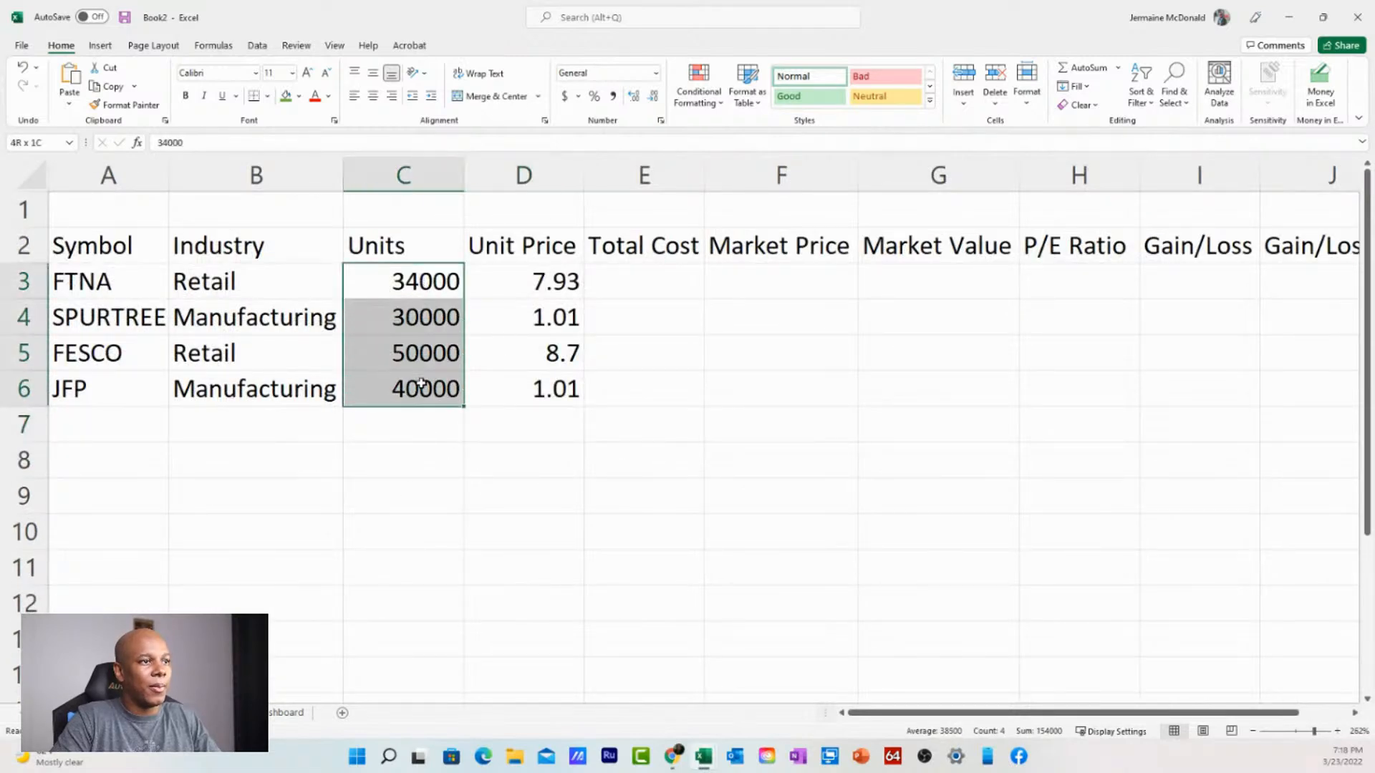
left_click(612, 98)
left_click(652, 96)
left_click(653, 96)
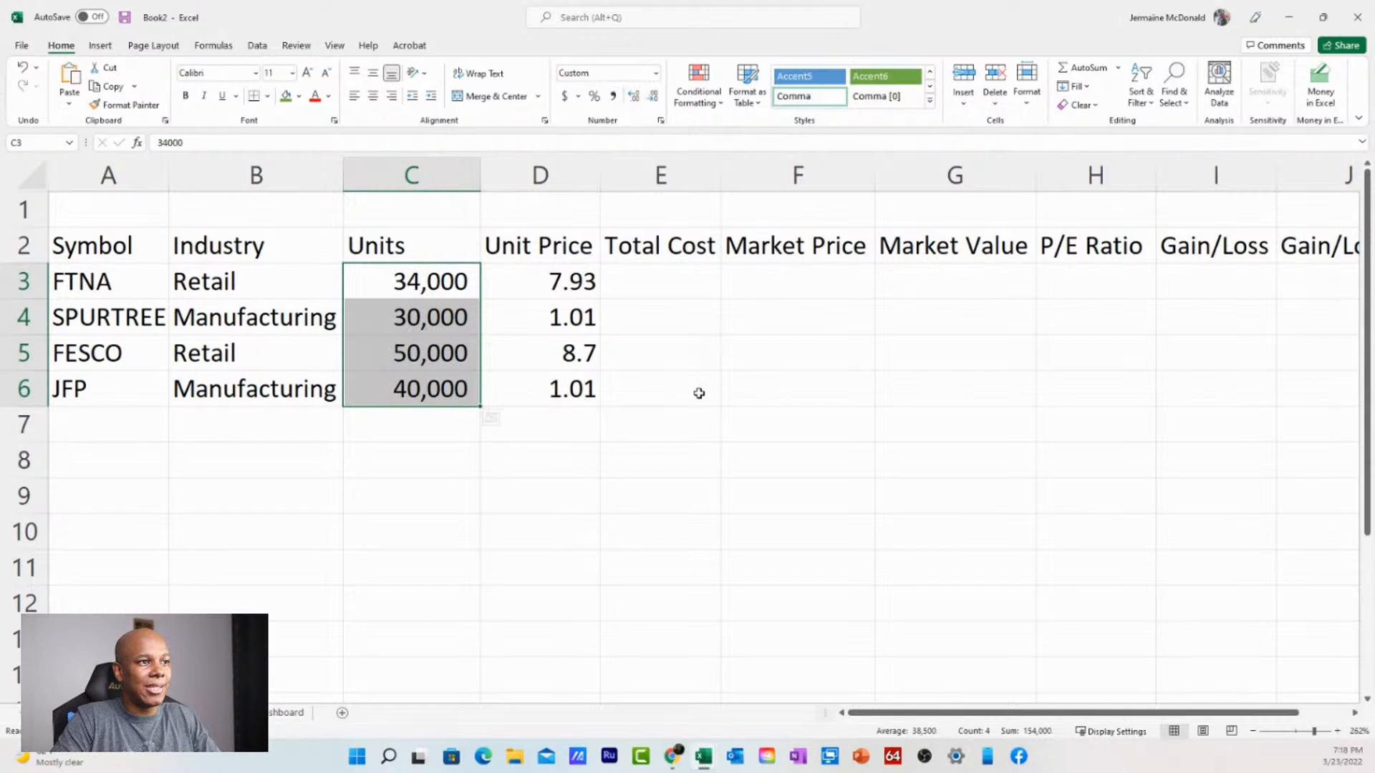
left_click(691, 426)
Step: Calculate Total Cost in E3 with the formula =C3*D3 and fill it down to E6
left_click(627, 279)
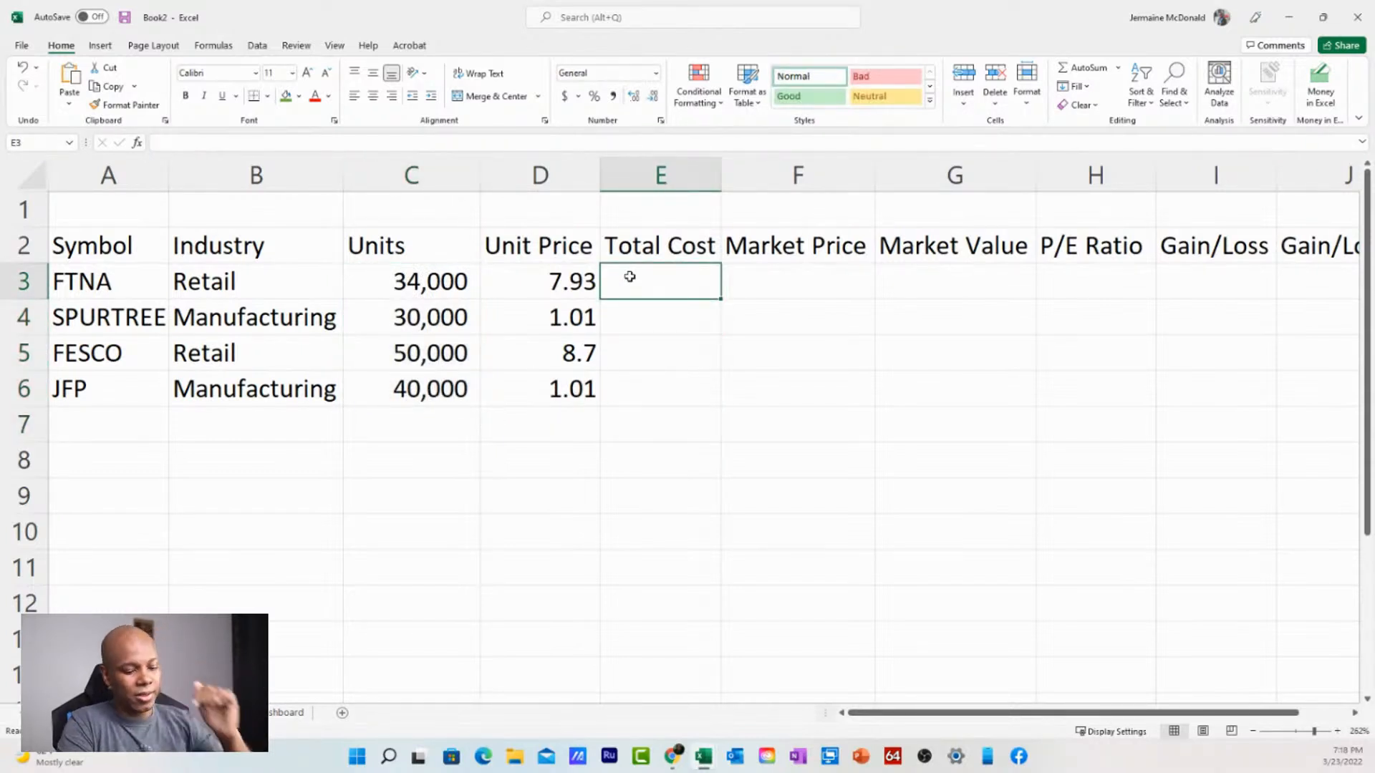
type("=")
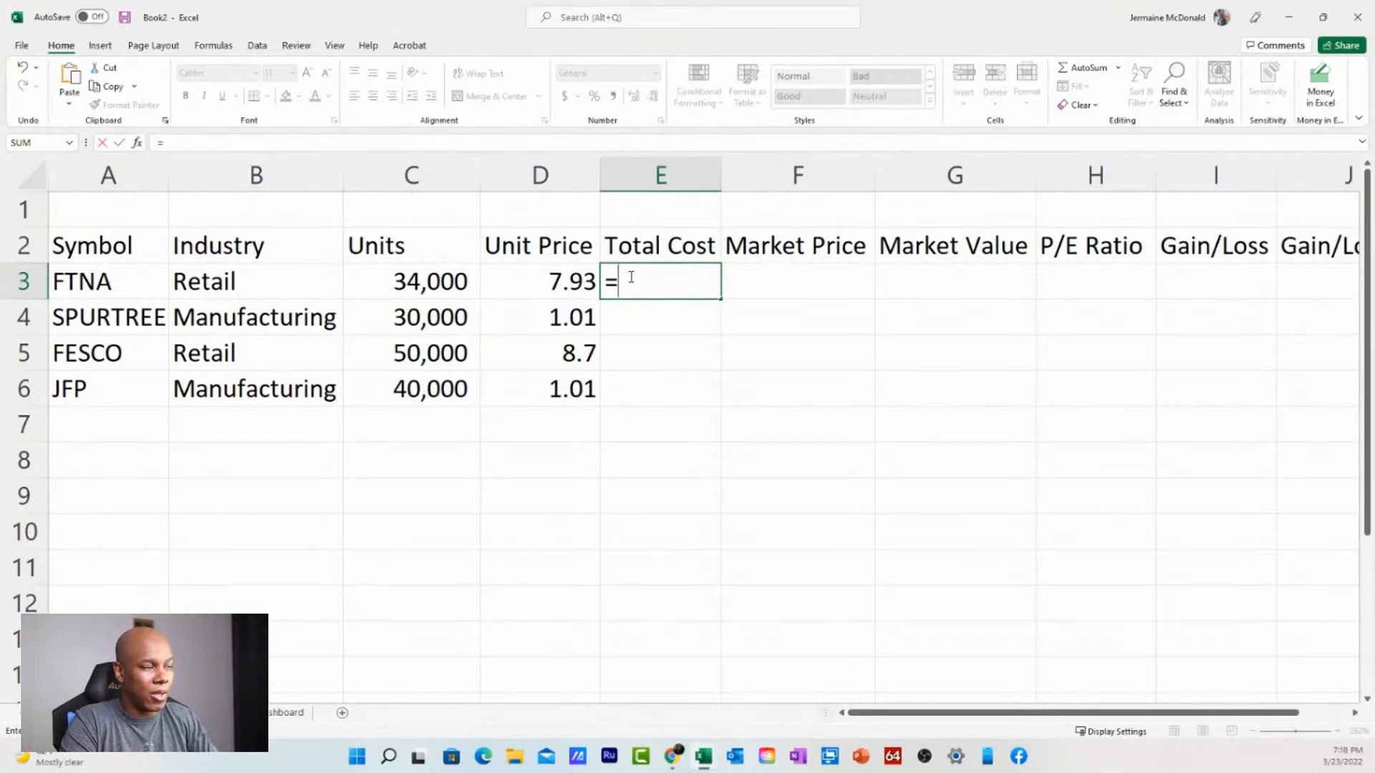
type("c3")
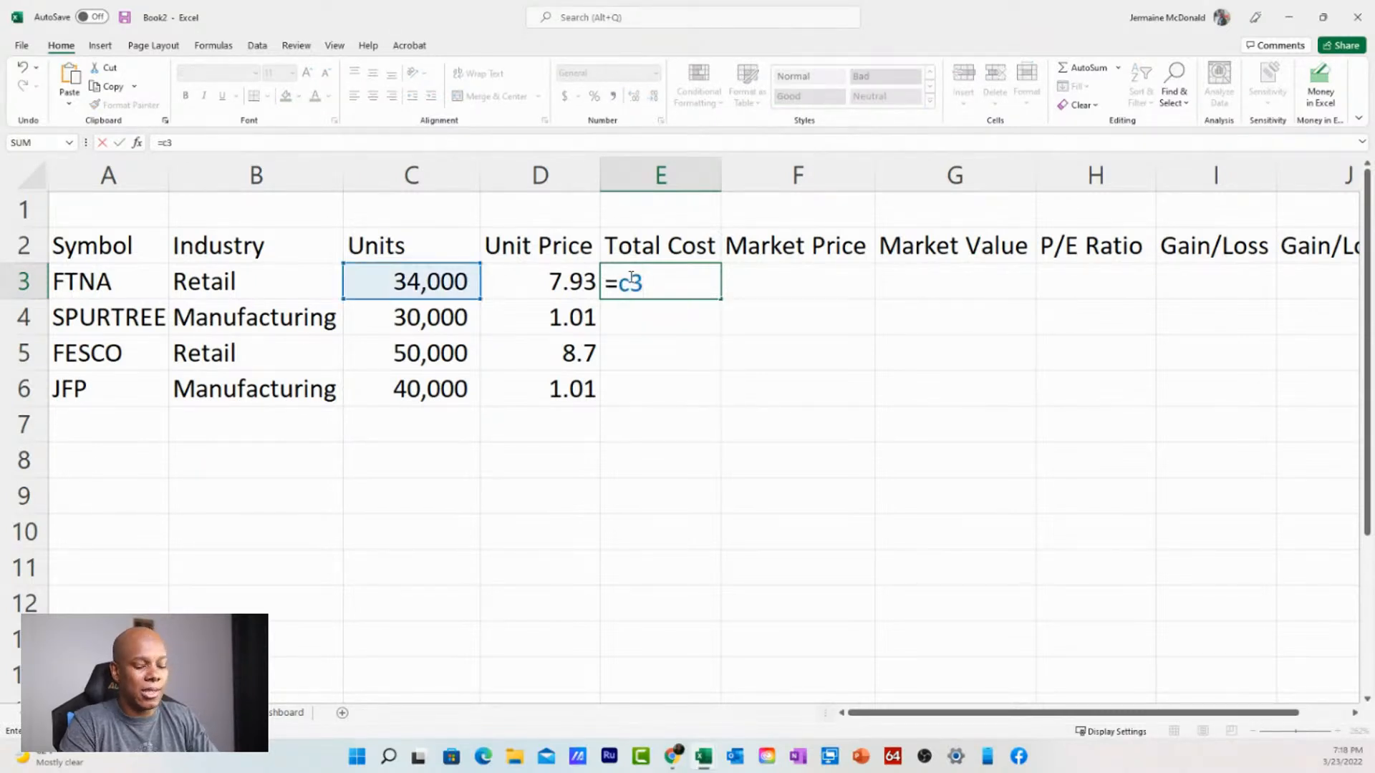
type("*d3")
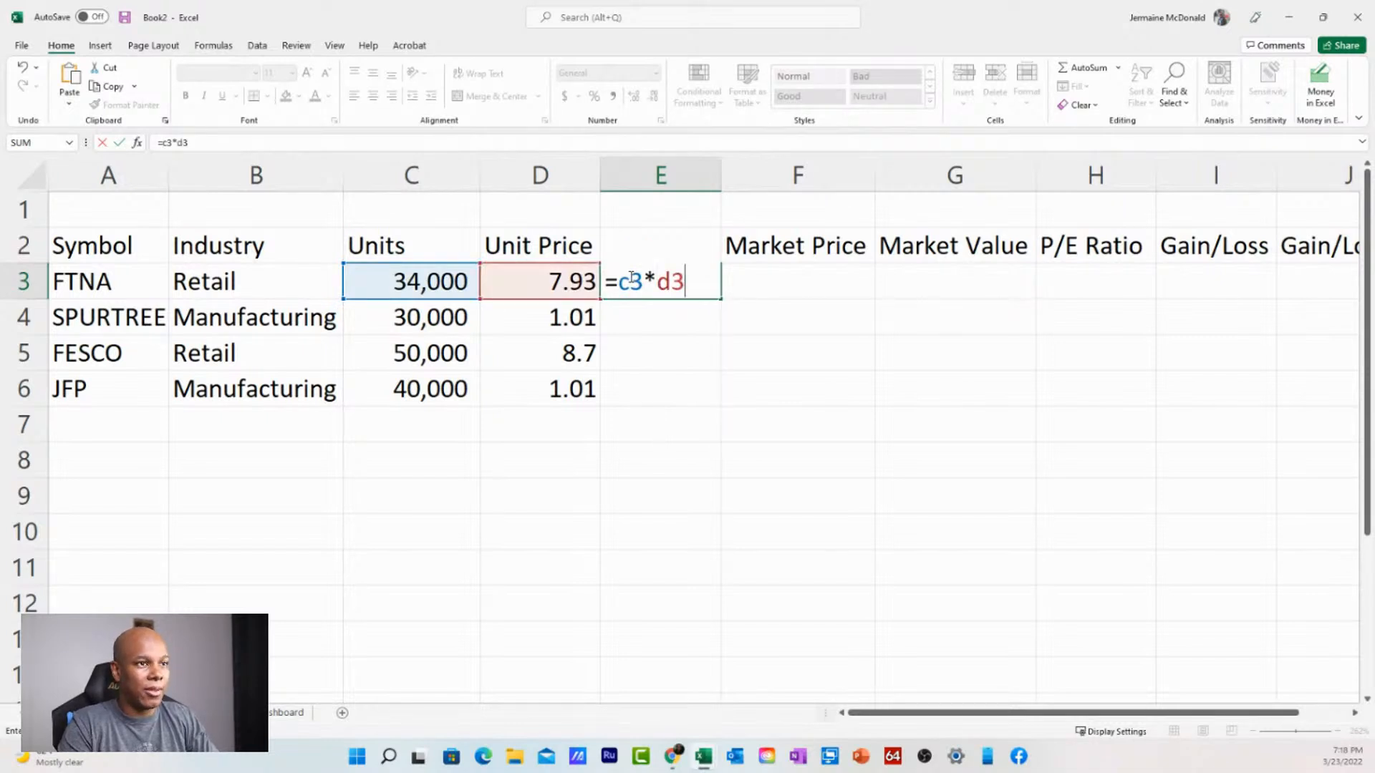
key("Return")
left_click(686, 284)
left_click_drag(722, 298, 711, 401)
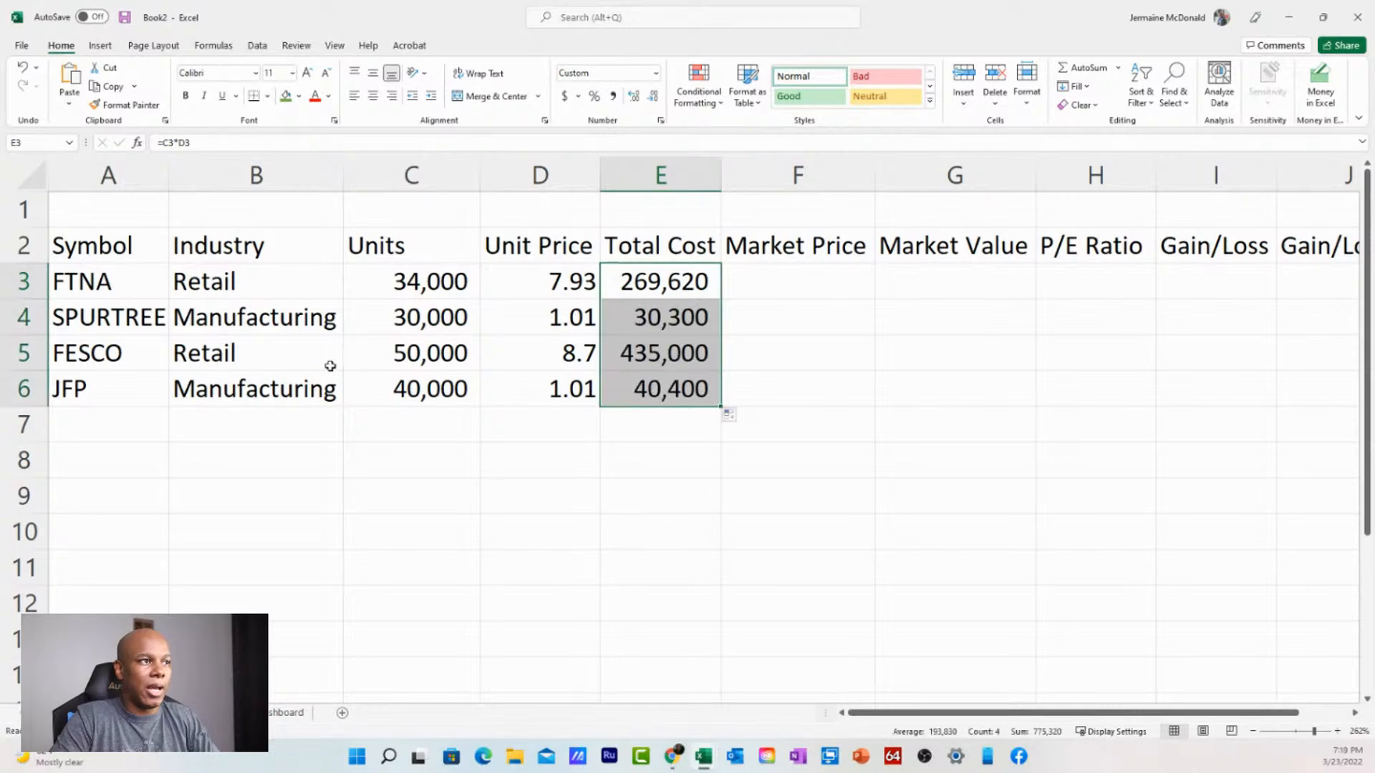
Step: Format the data from the Symbol header in A2 through row 6 as a table with headers, using the light style with a green header row
left_click_drag(107, 246, 1319, 390)
left_click(745, 91)
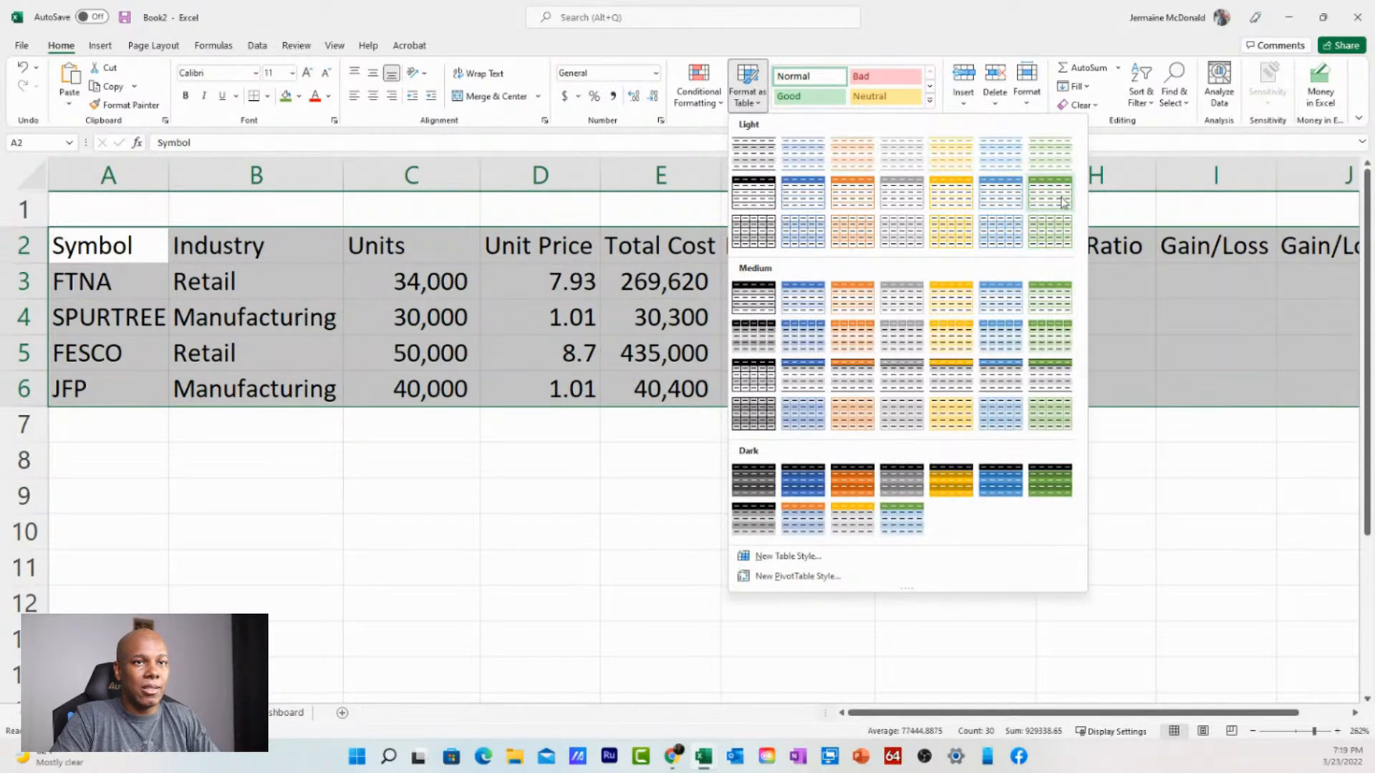
left_click(1062, 205)
left_click(890, 462)
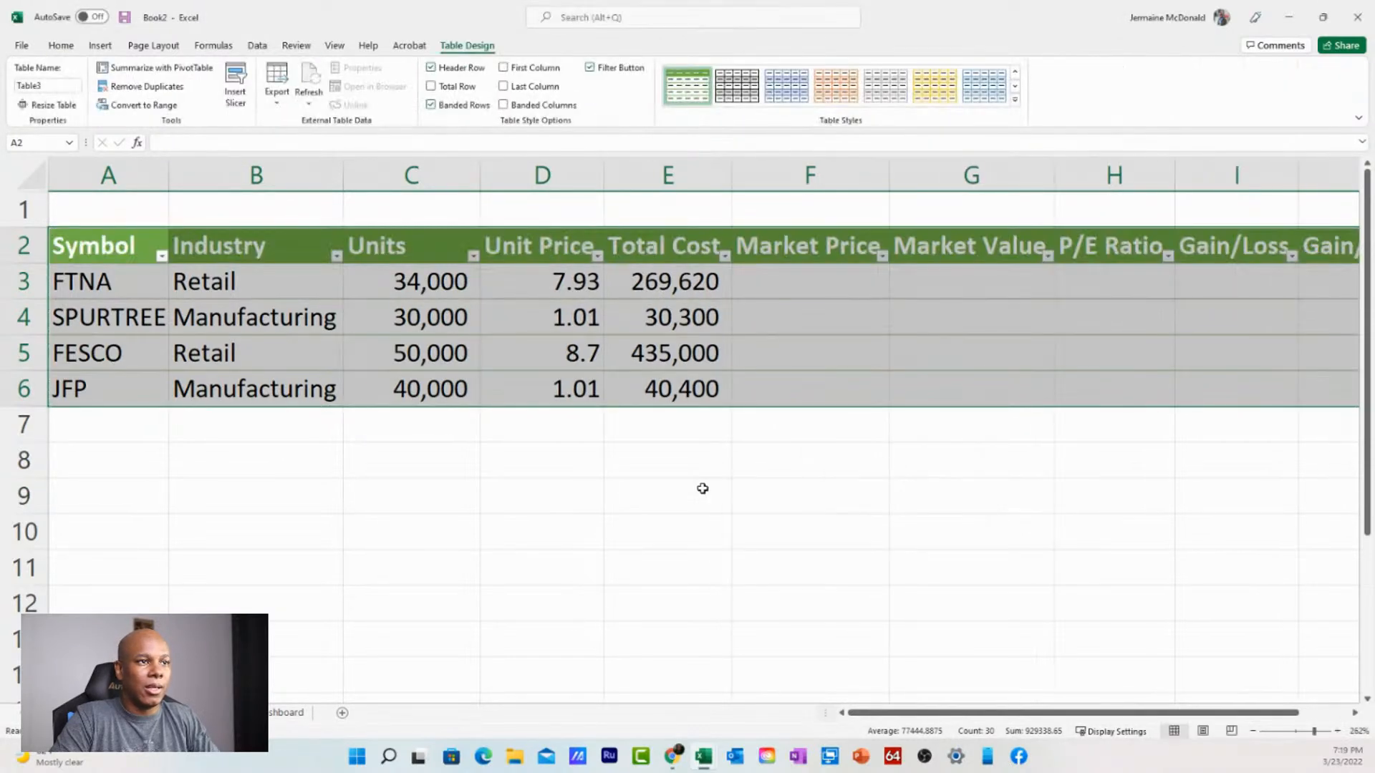
left_click(693, 487)
Step: Add an AutoSum total of the Total Cost column in E7
left_click(705, 427)
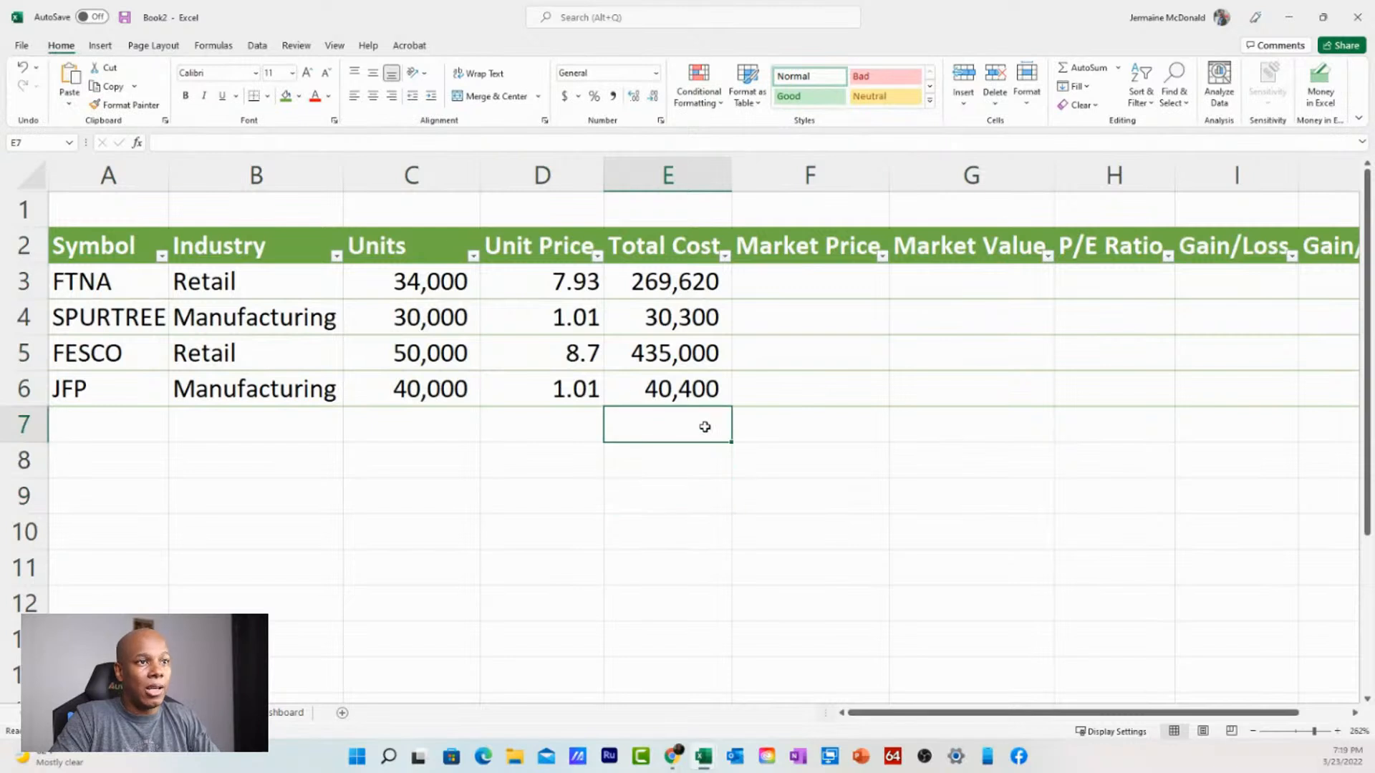
left_click(1081, 73)
left_click(663, 482)
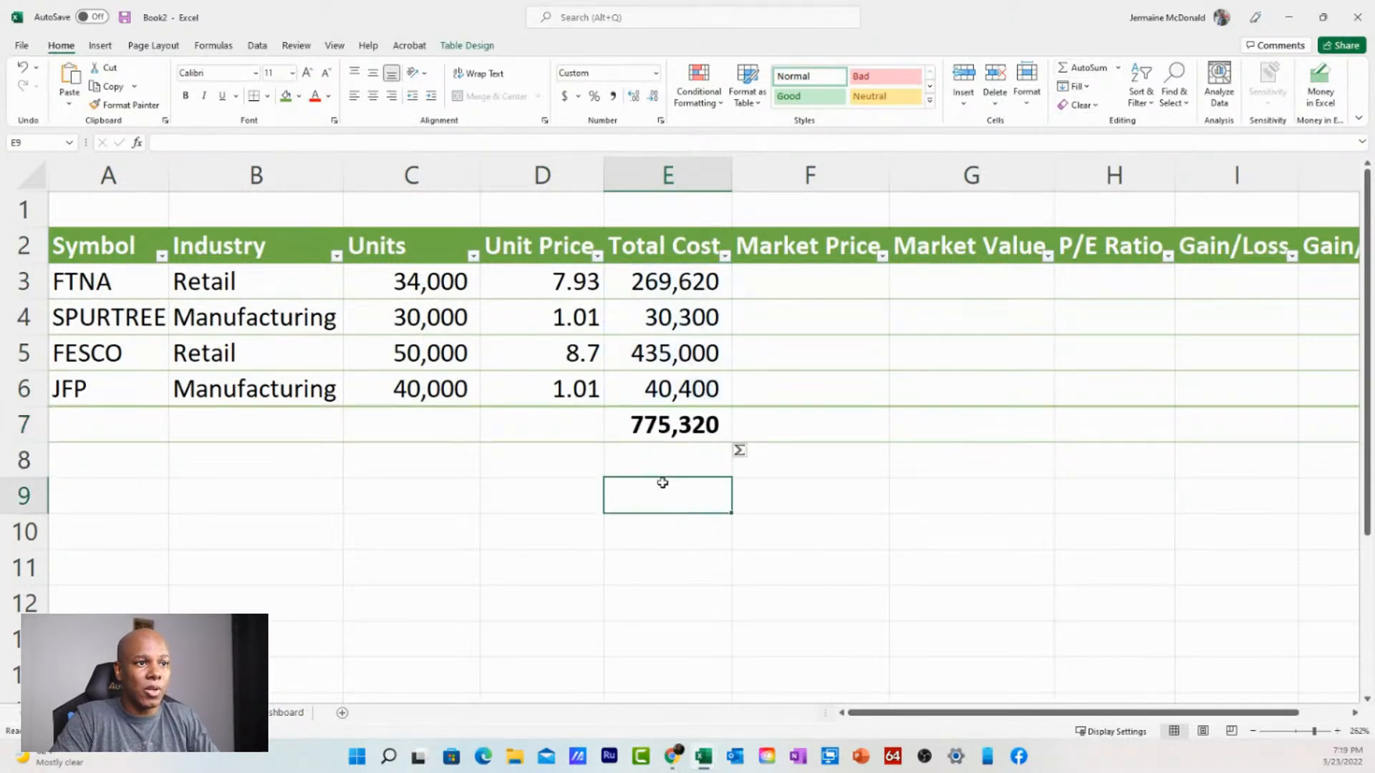
Step: Apply the dollar accounting format to the Total Cost sum in E7 and autofit column E
left_click(685, 425)
left_click(565, 96)
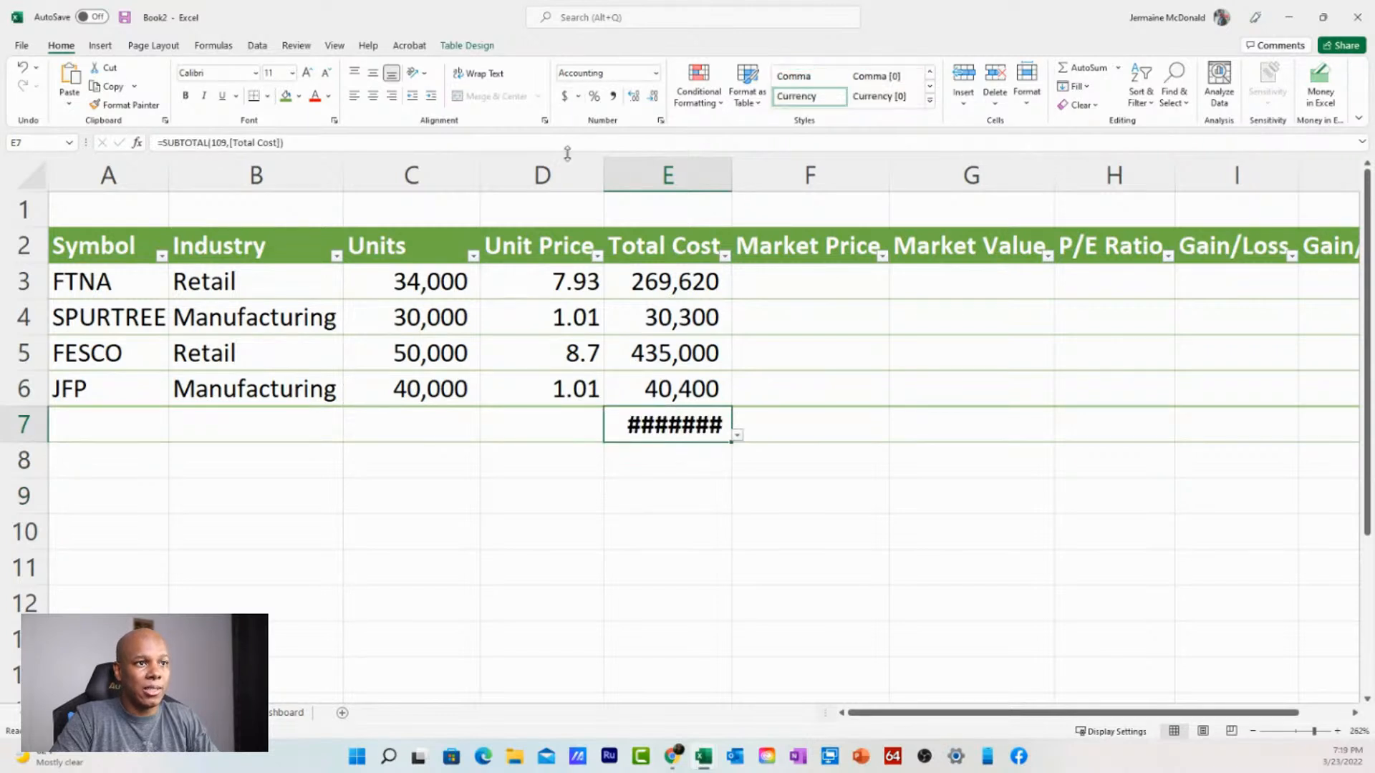
left_click(609, 535)
double_click(731, 174)
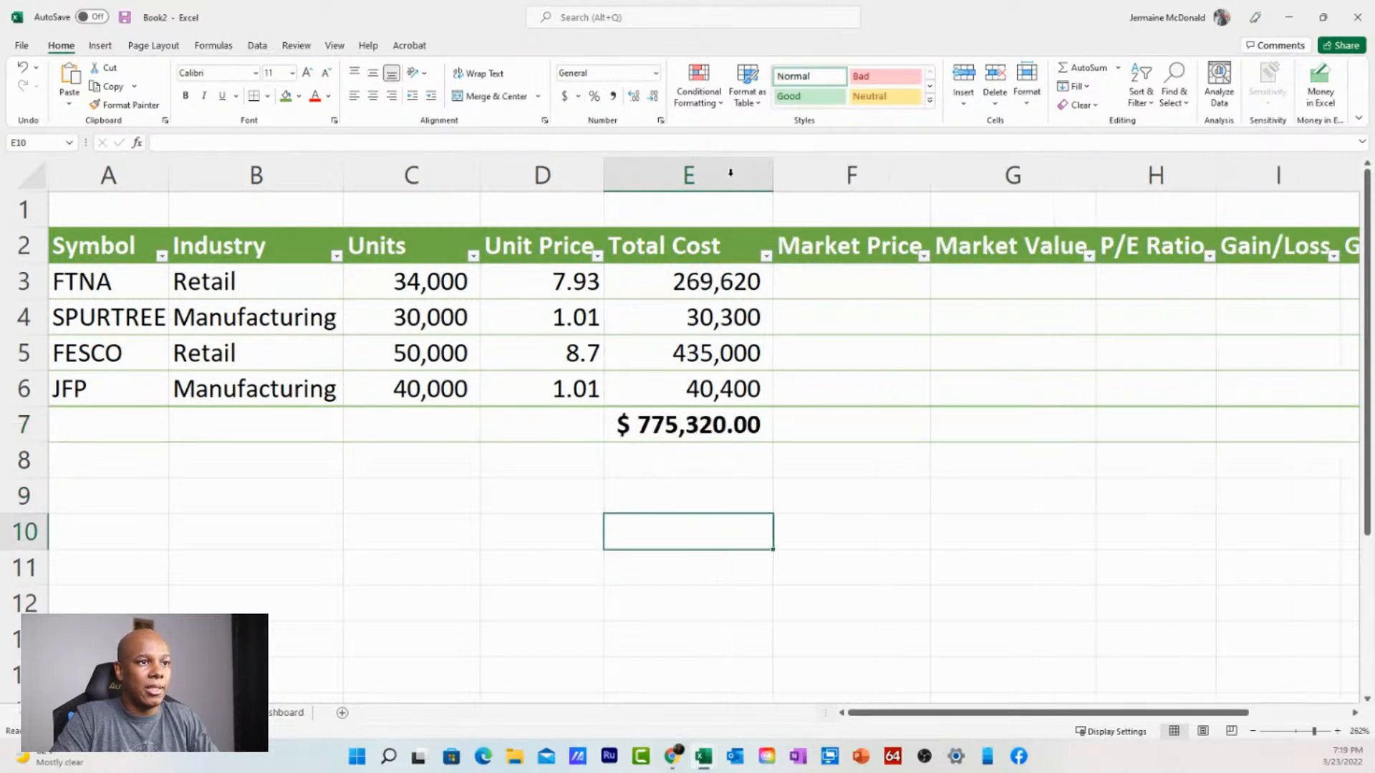
left_click(844, 510)
Step: Review the ticker, closing price and P/E ratio columns from the first rows of the TradeSheet table as the source for Market Price
left_click(852, 290)
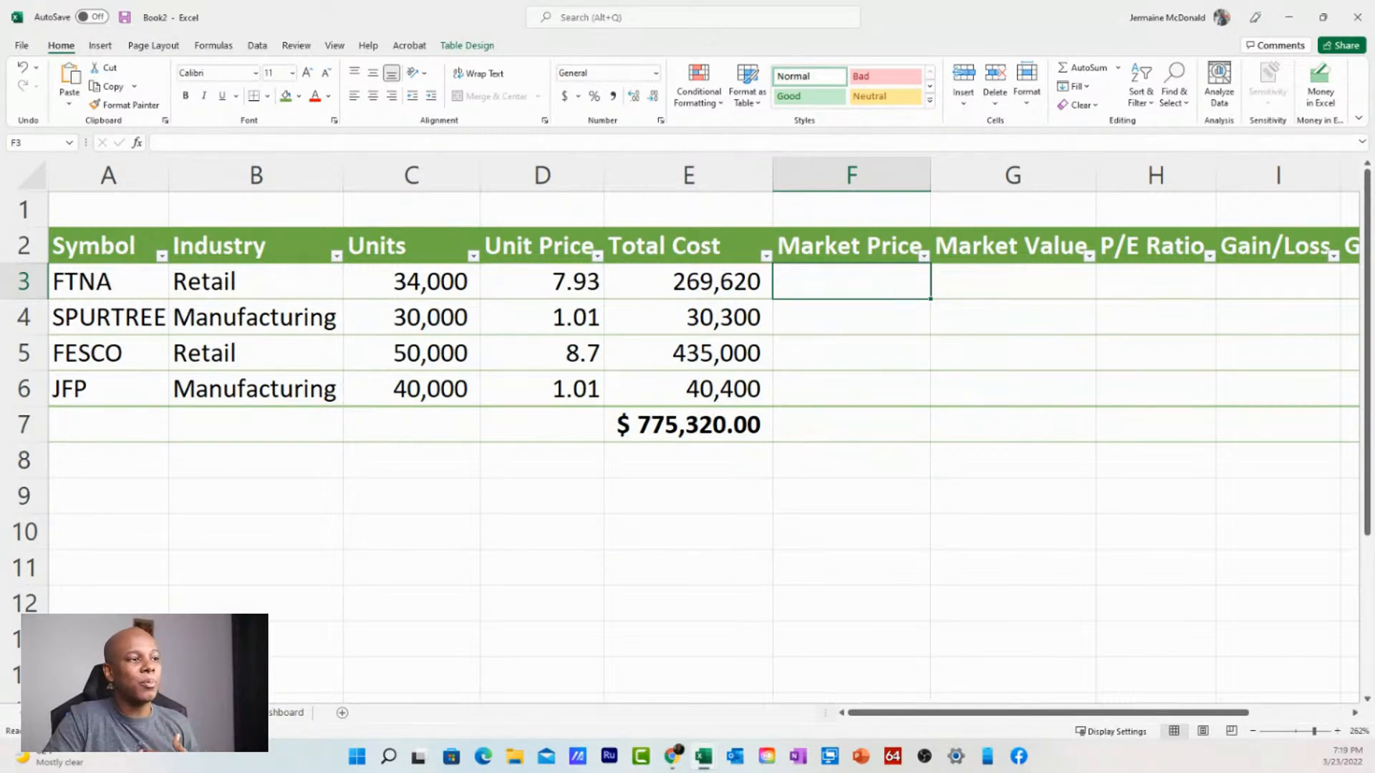
left_click(194, 713)
scroll(326, 466, "up", 9)
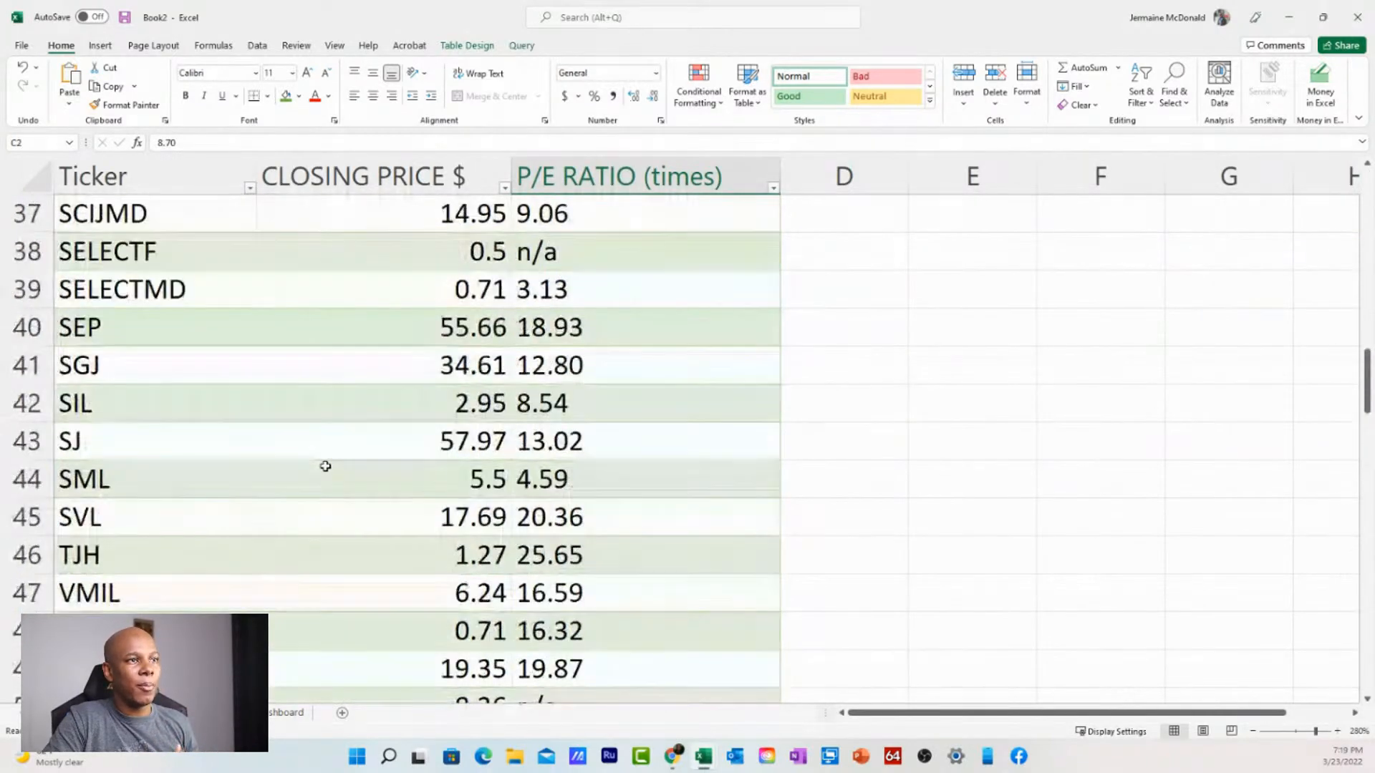
scroll(325, 466, "up", 7)
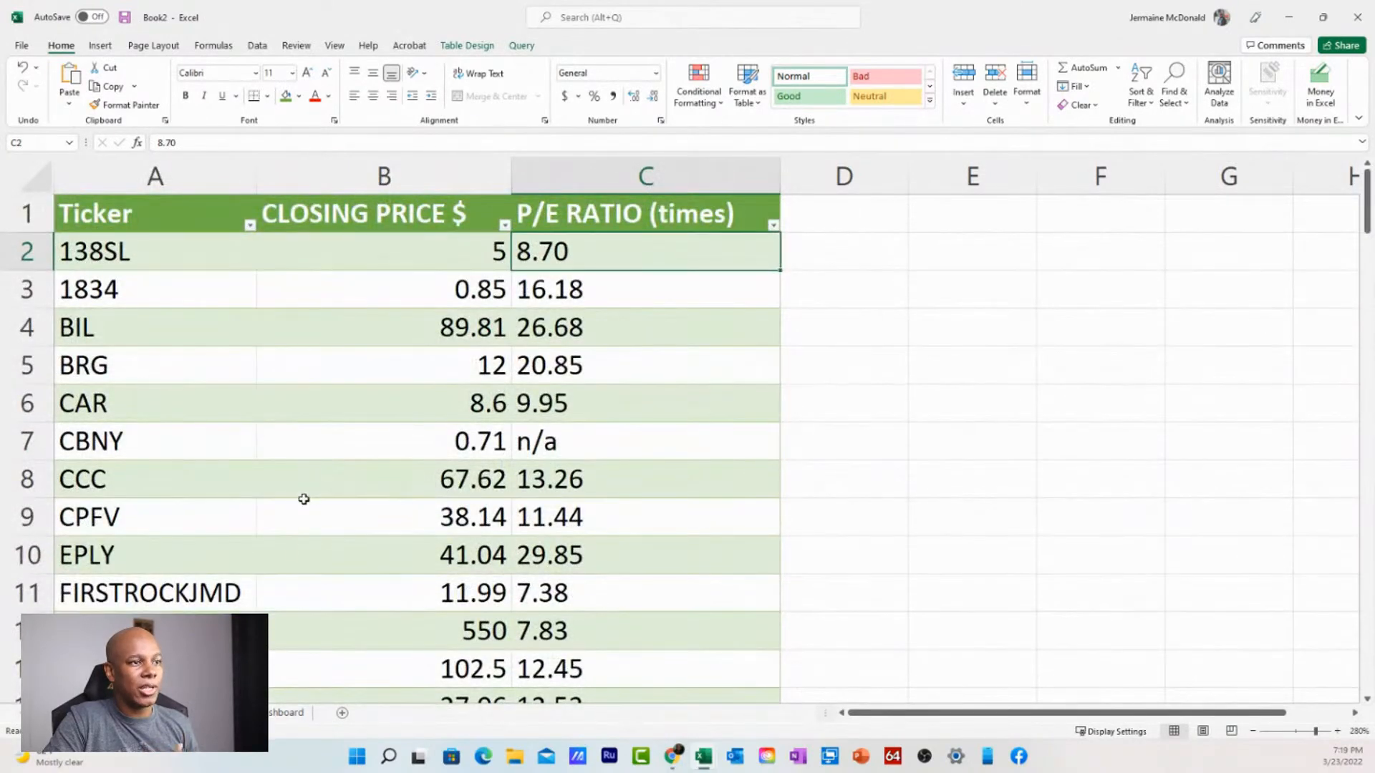
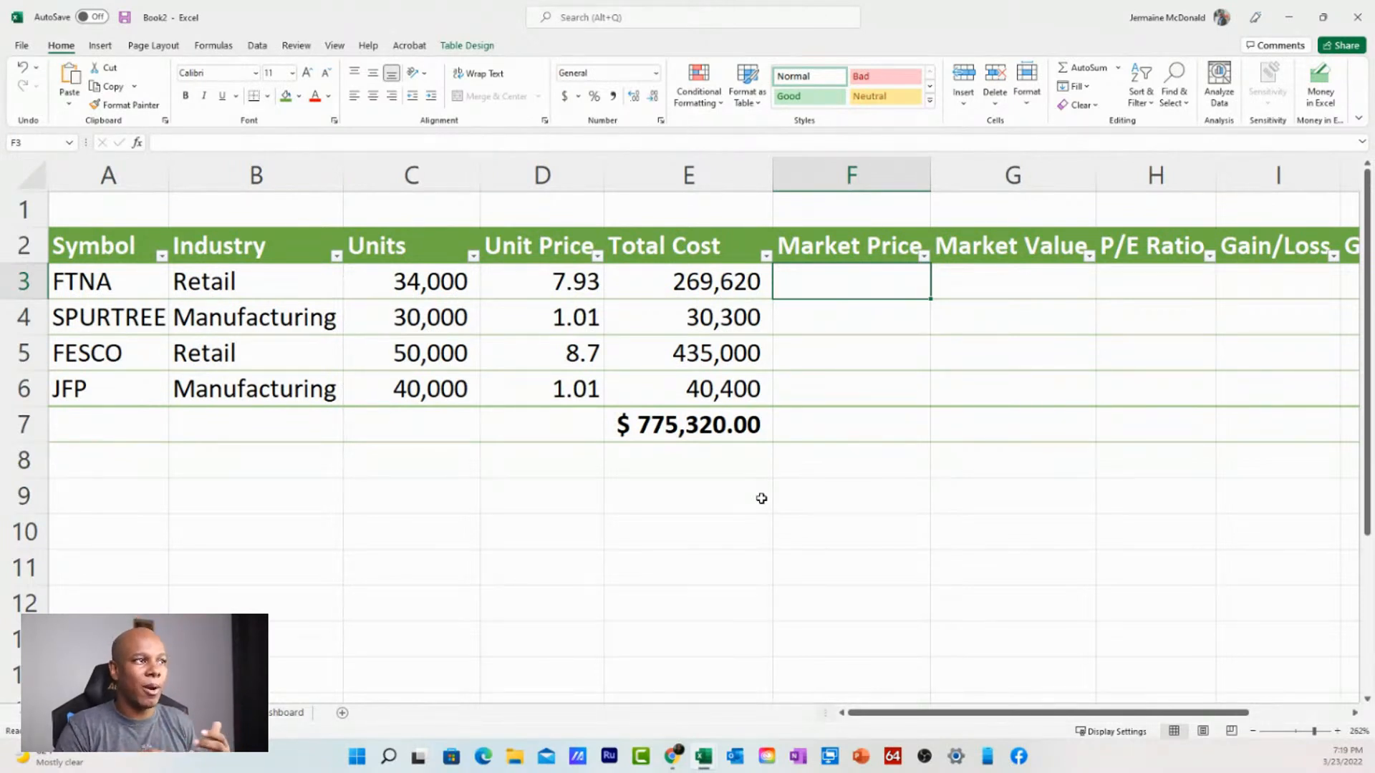
Step: Rename the Dashboard table that holds the Market Price column as Portfolio
left_click(857, 254)
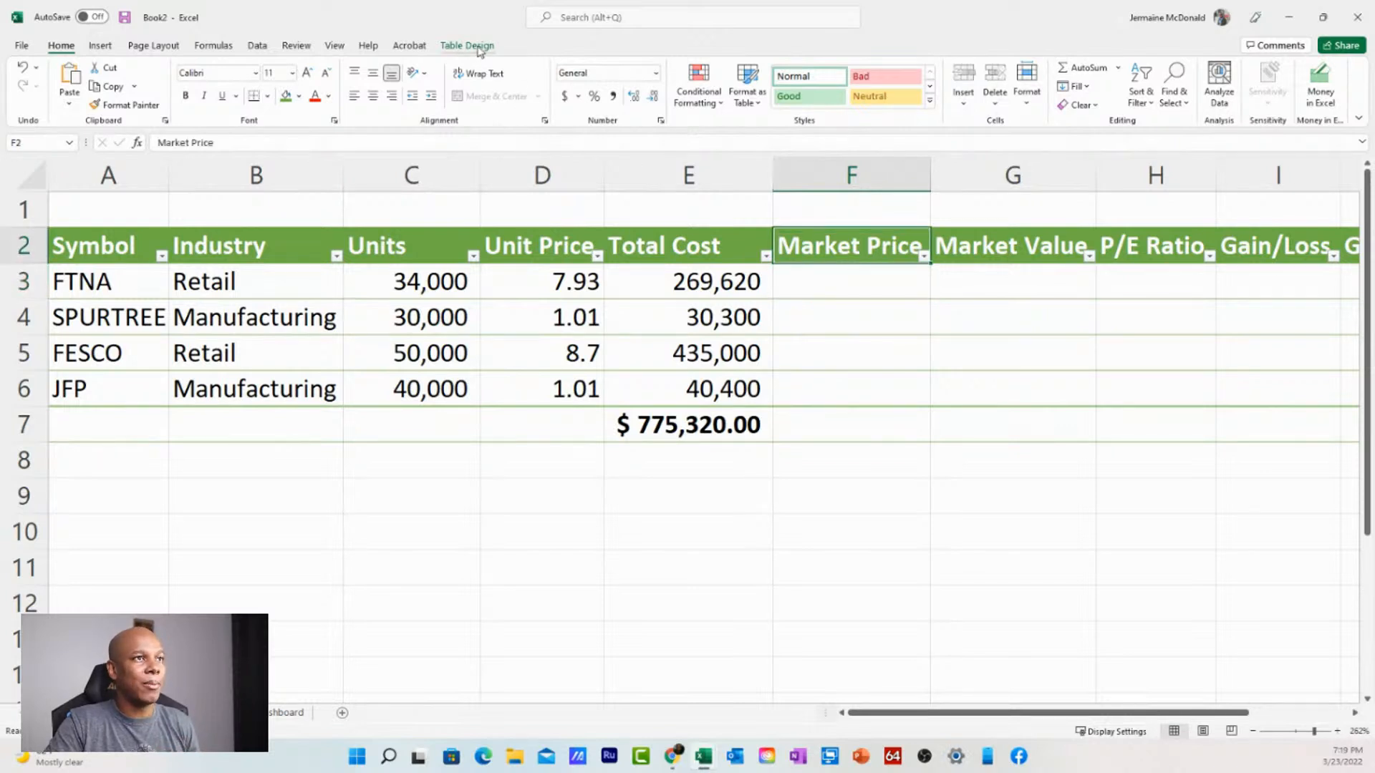
left_click(466, 45)
left_click(41, 85)
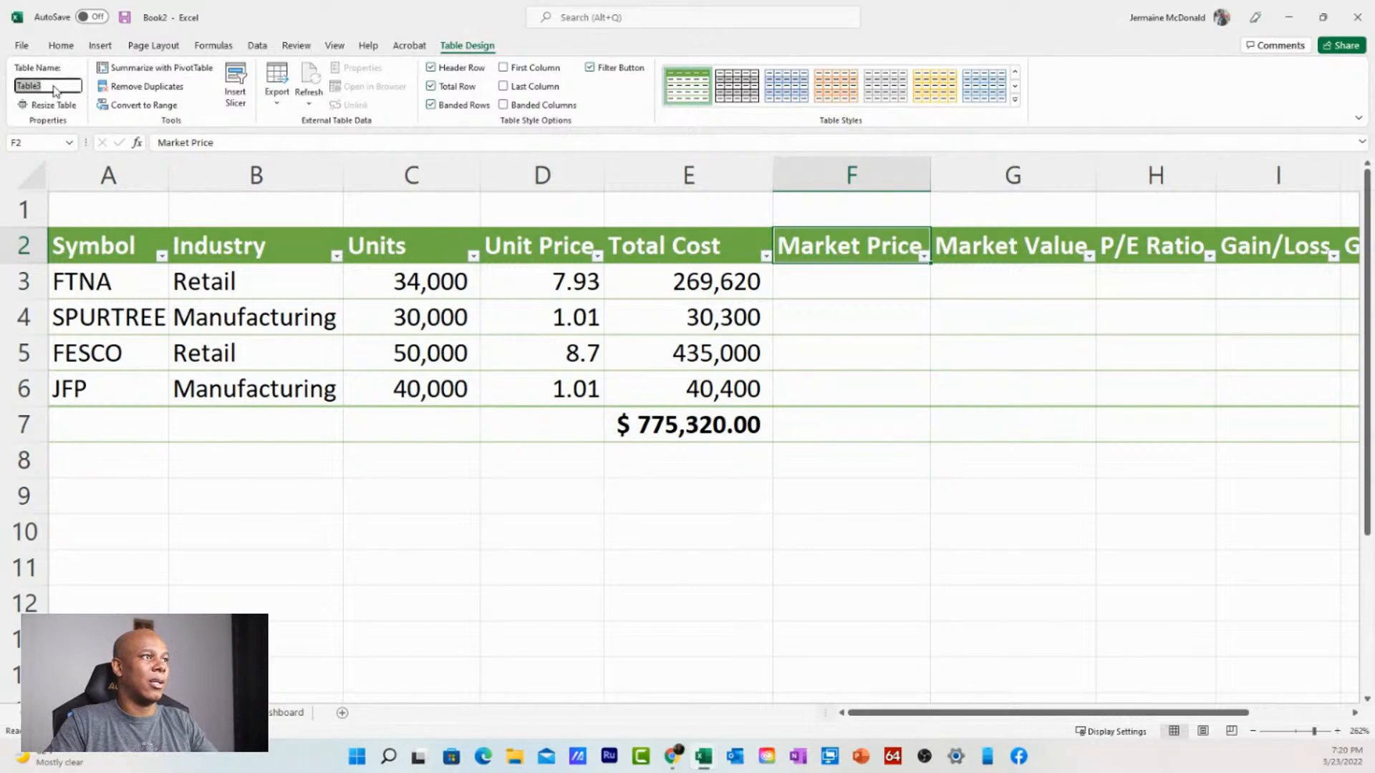
type("Portfolio")
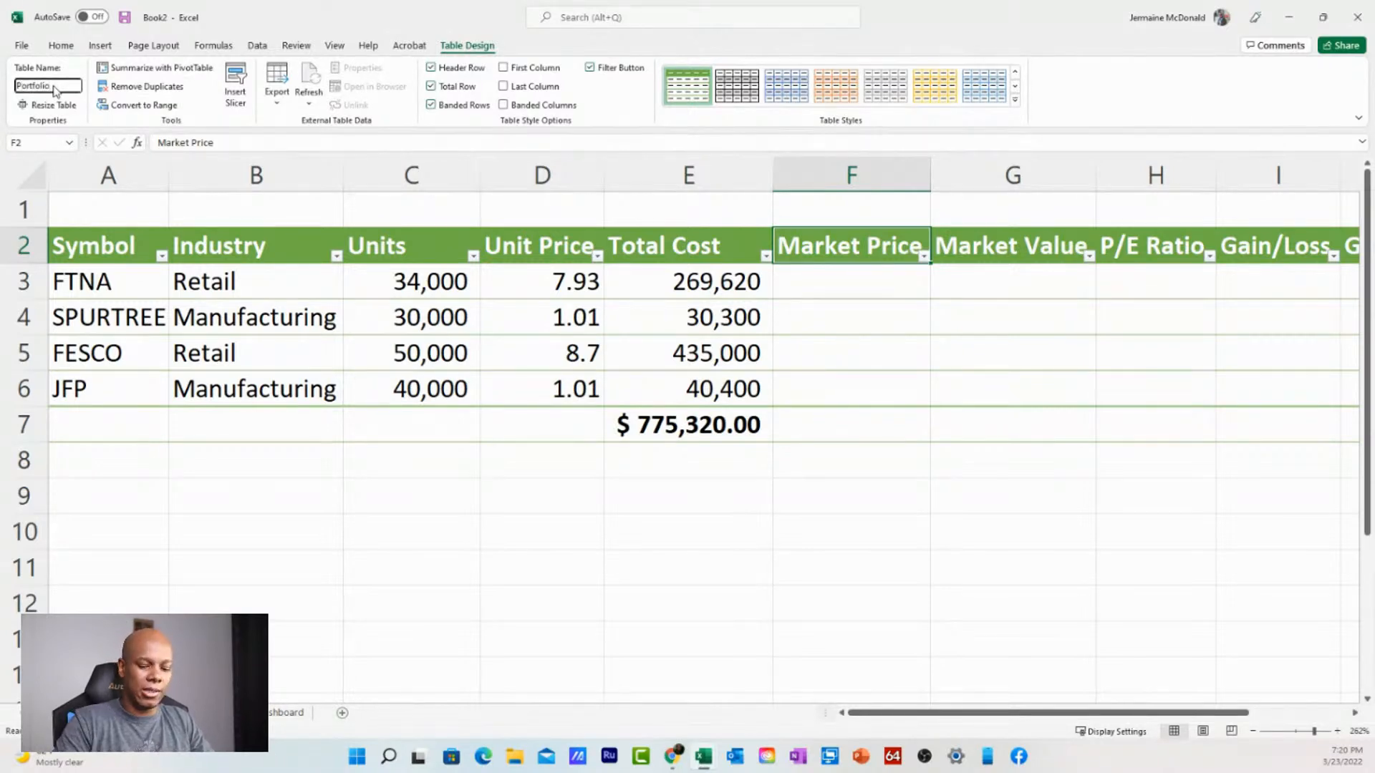
key("Return")
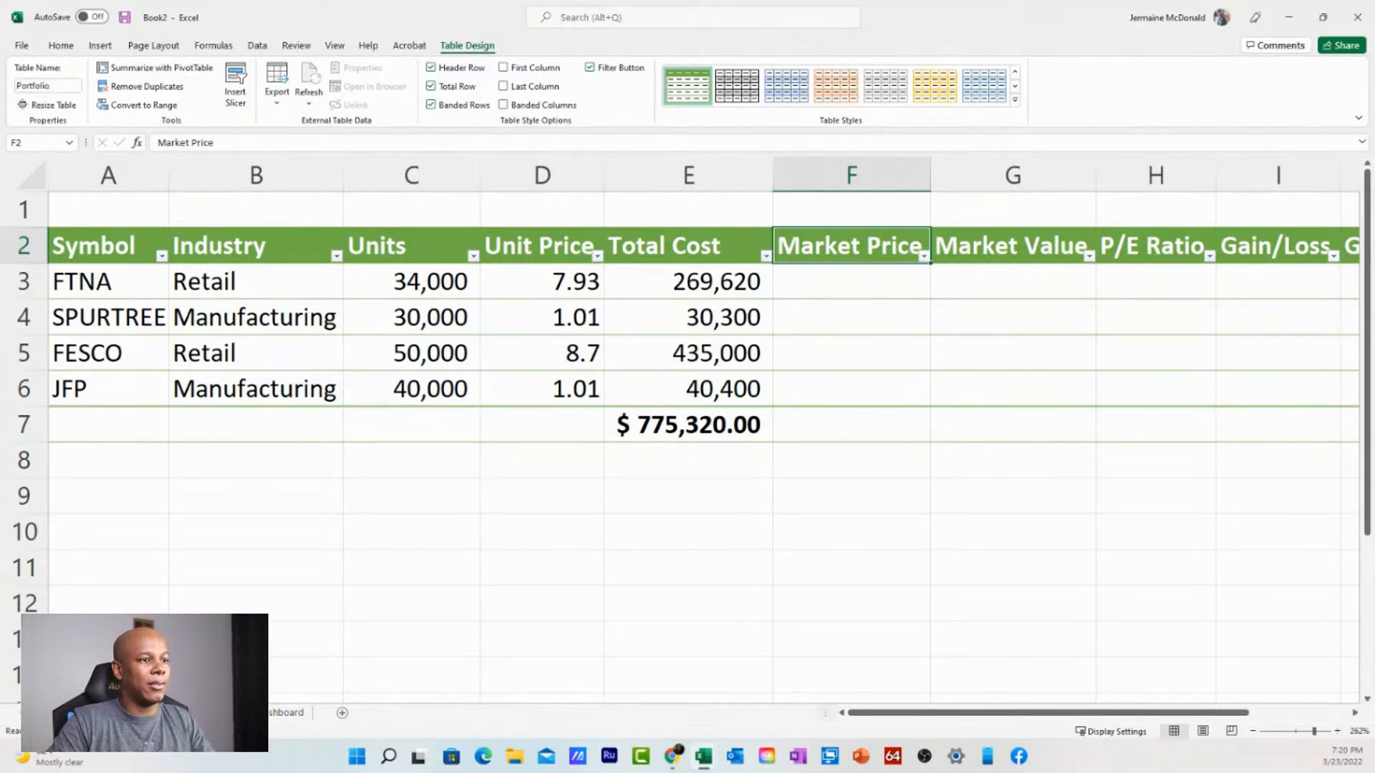
Step: Rename the purchases table with the Date, Name and Ticker columns as Transactions
left_click(144, 712)
left_click(51, 88)
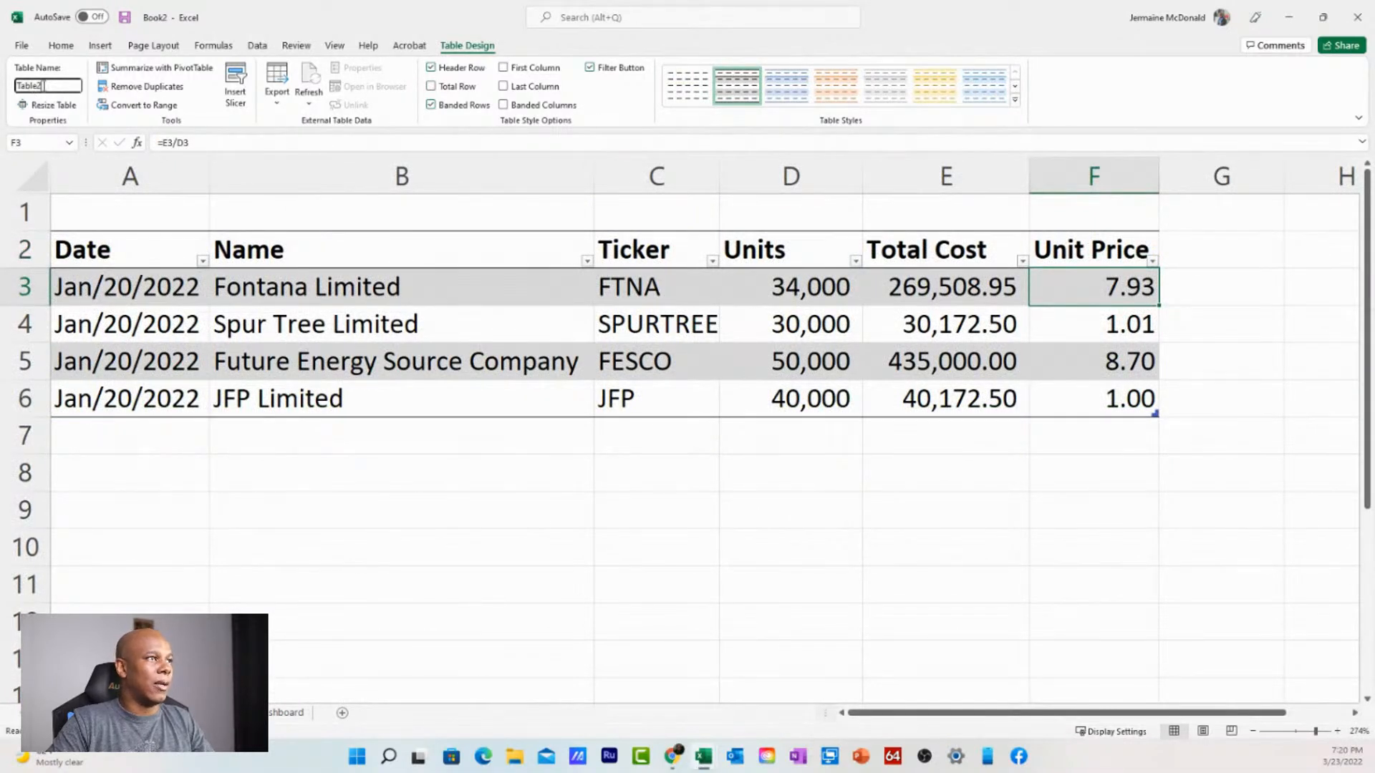
type("Tras")
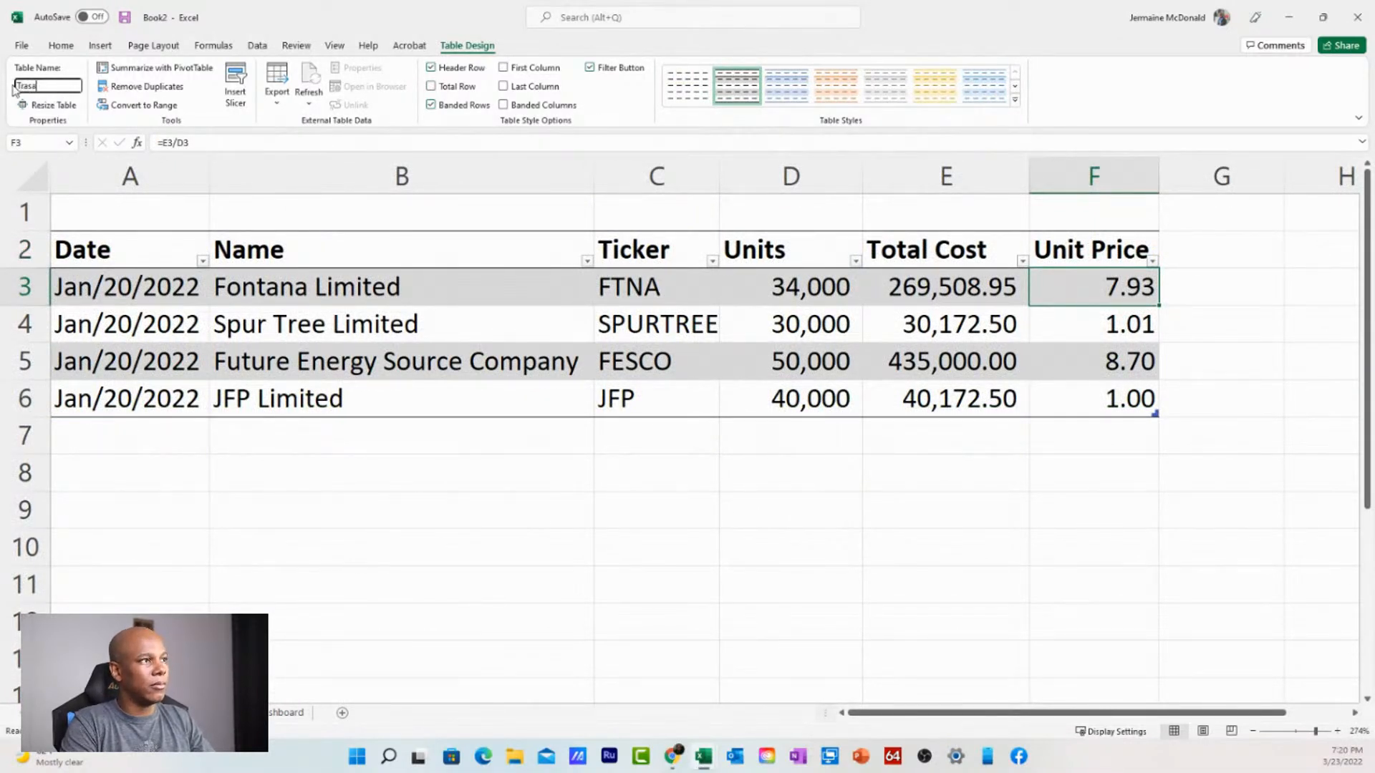
key("BackSpace")
type("nsactions")
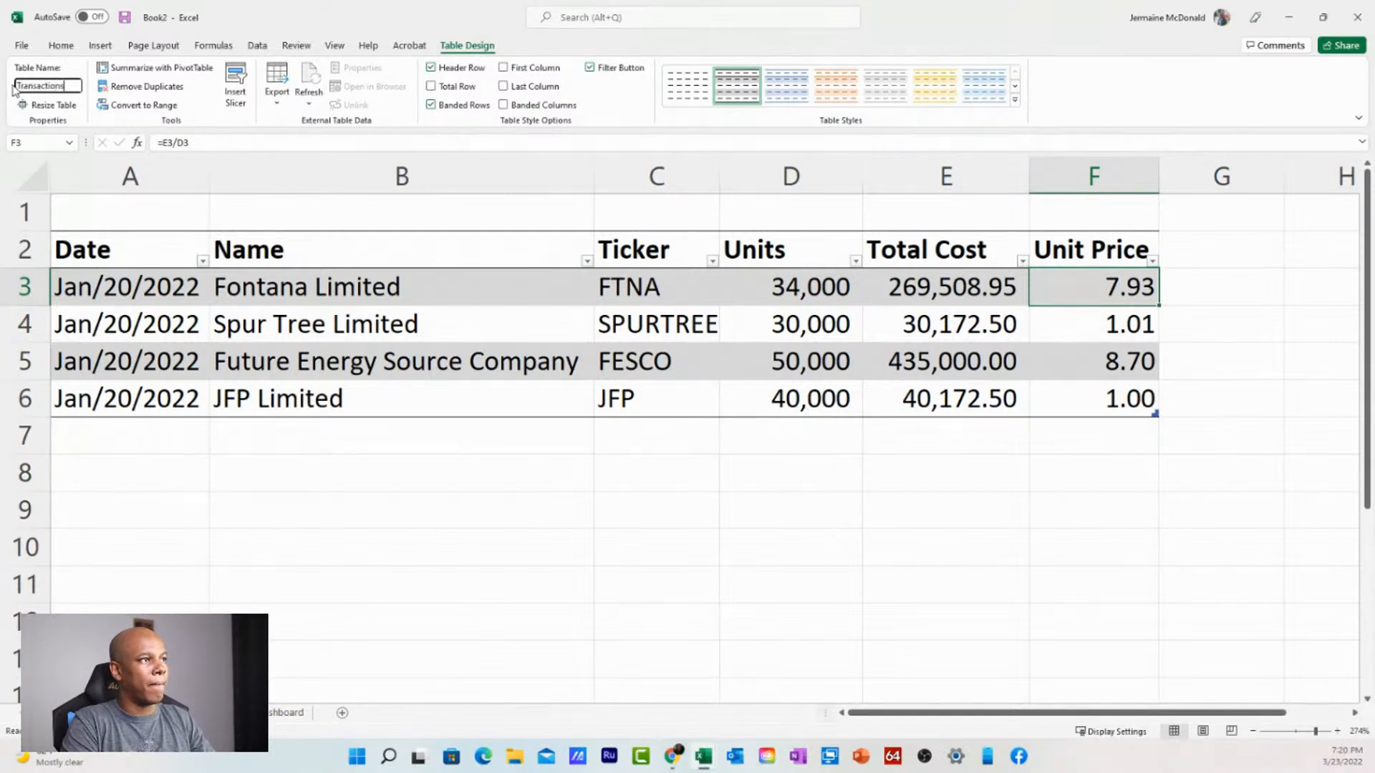
key("Return")
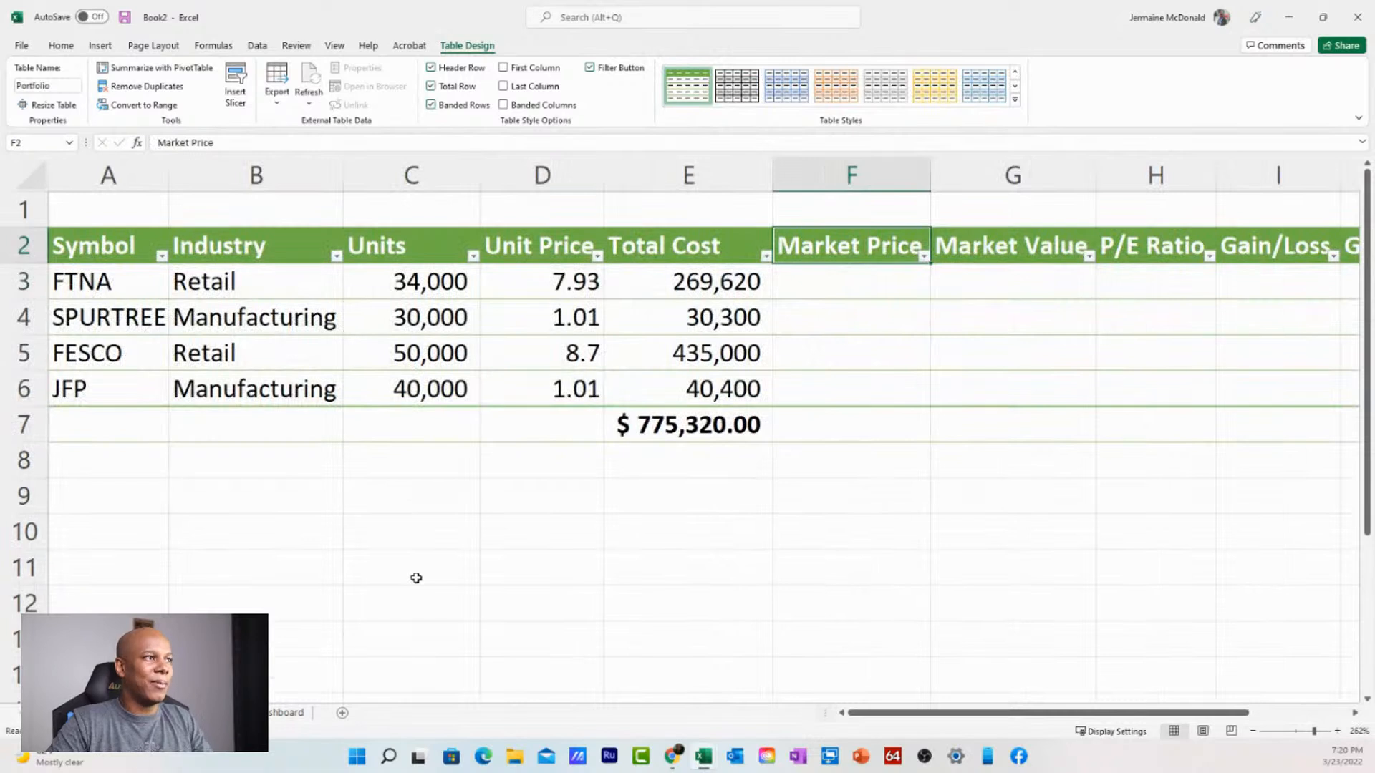
Step: In Market Price cell F3 of the Dashboard, begin an XLOOKUP formula that looks up A3 in TradeSheet[Ticker]
left_click(416, 578)
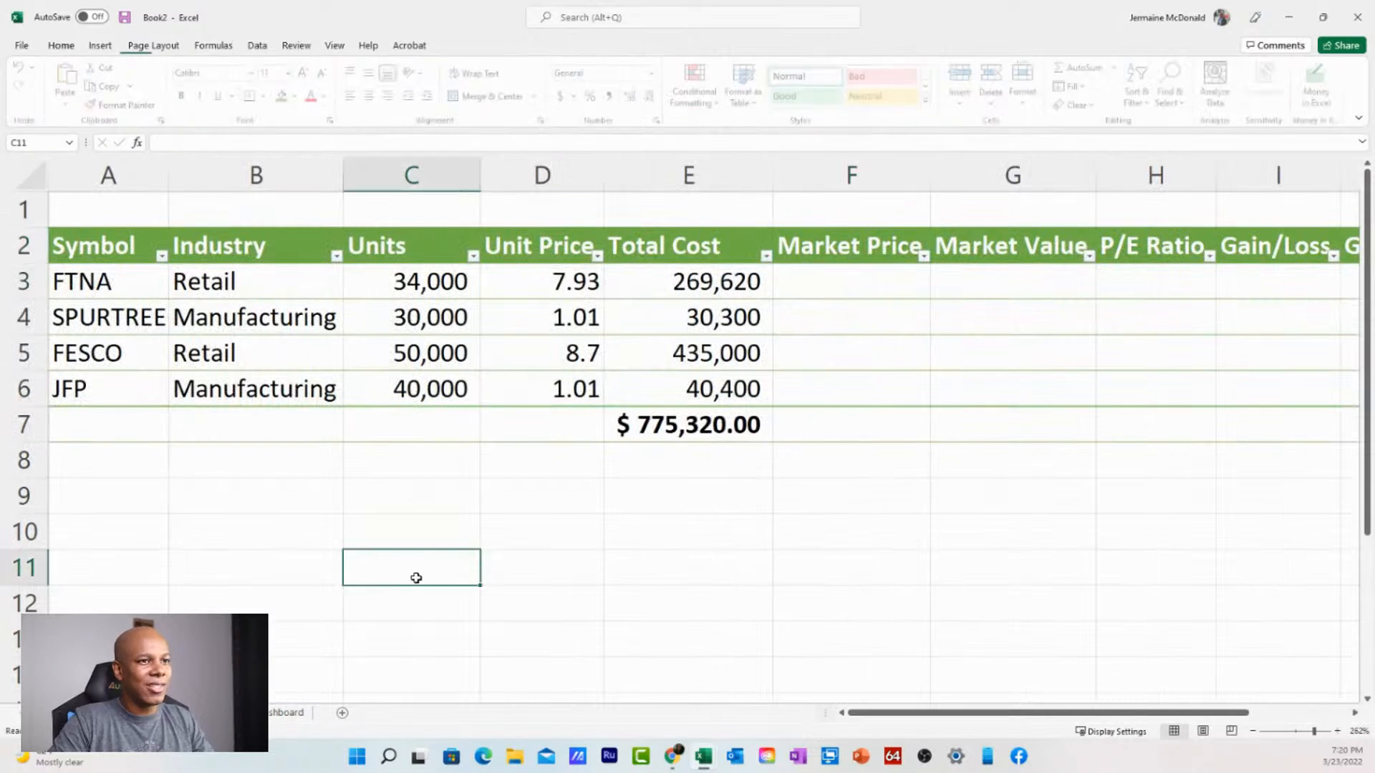
left_click(832, 284)
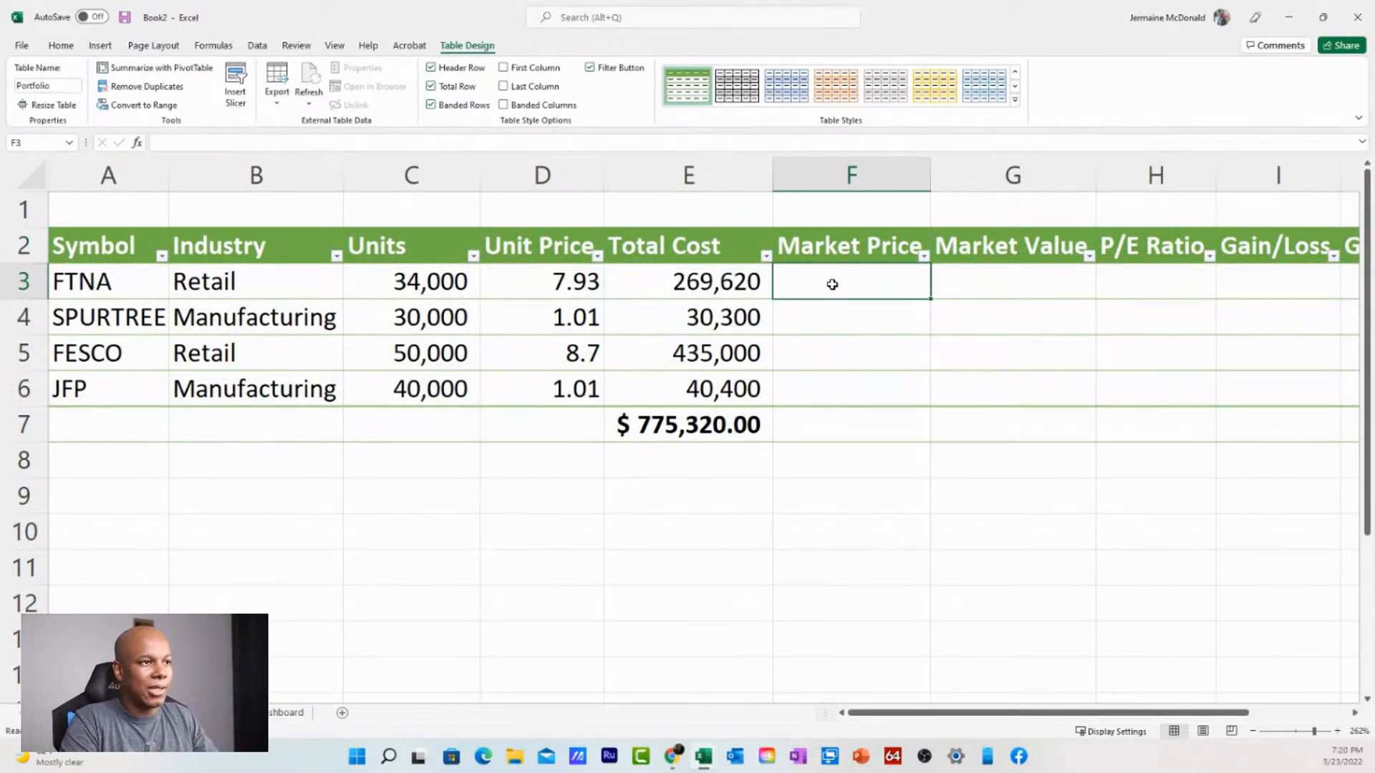
type("=x")
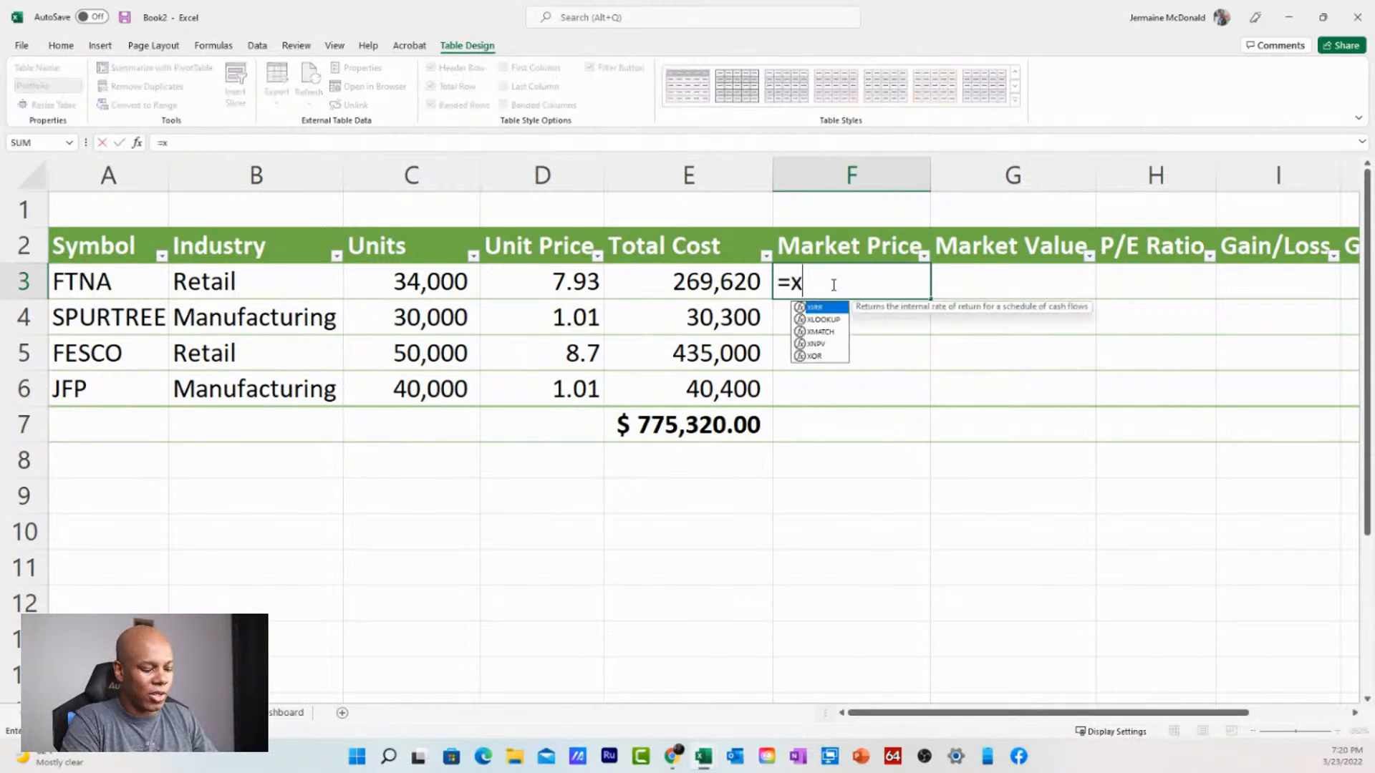
type("l")
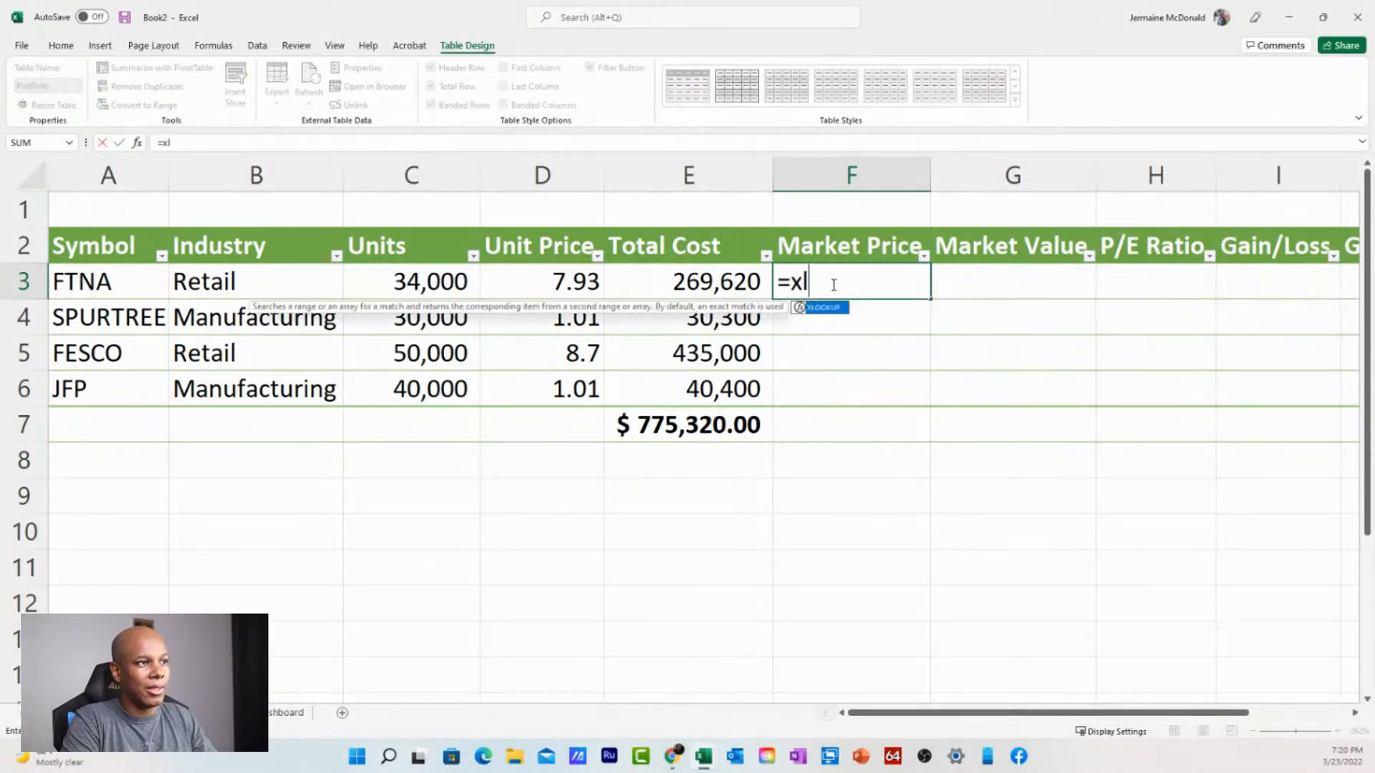
key("Tab")
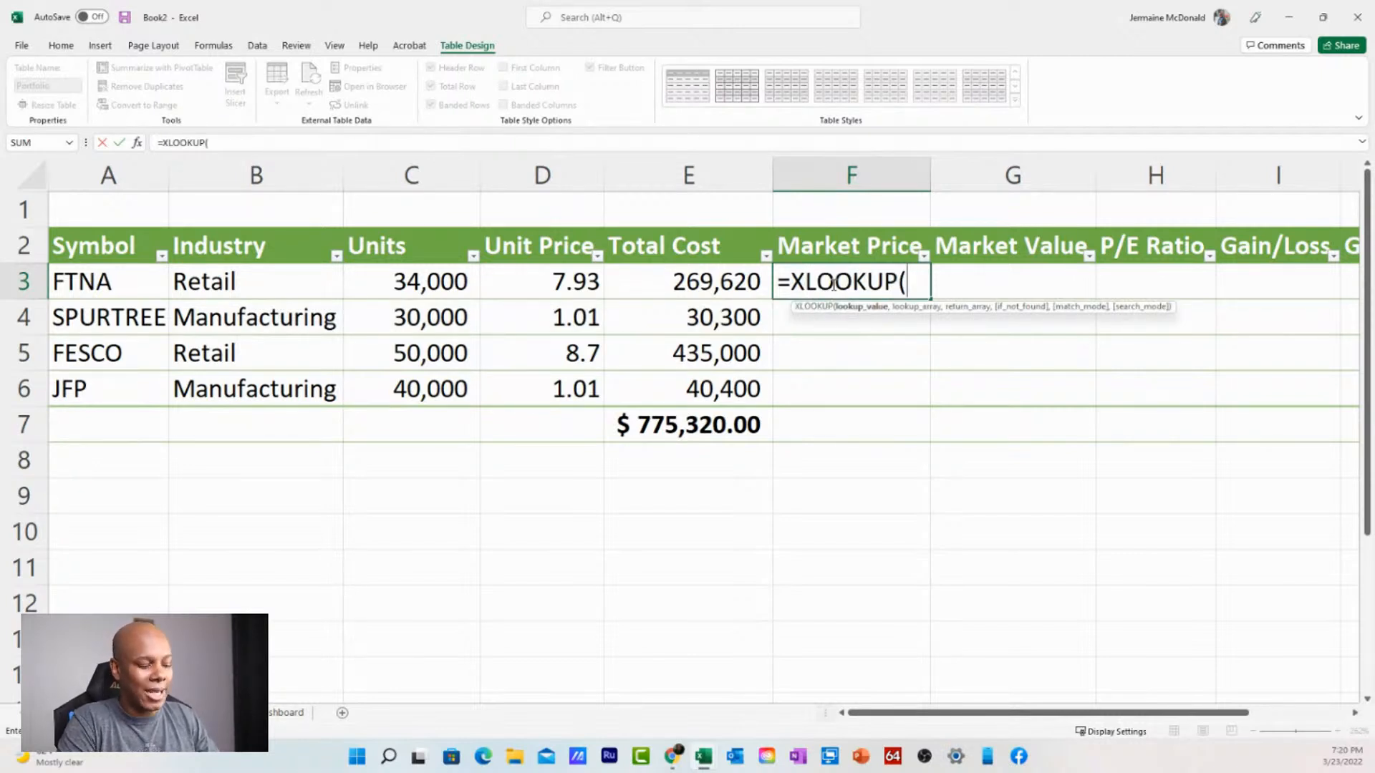
type("a3")
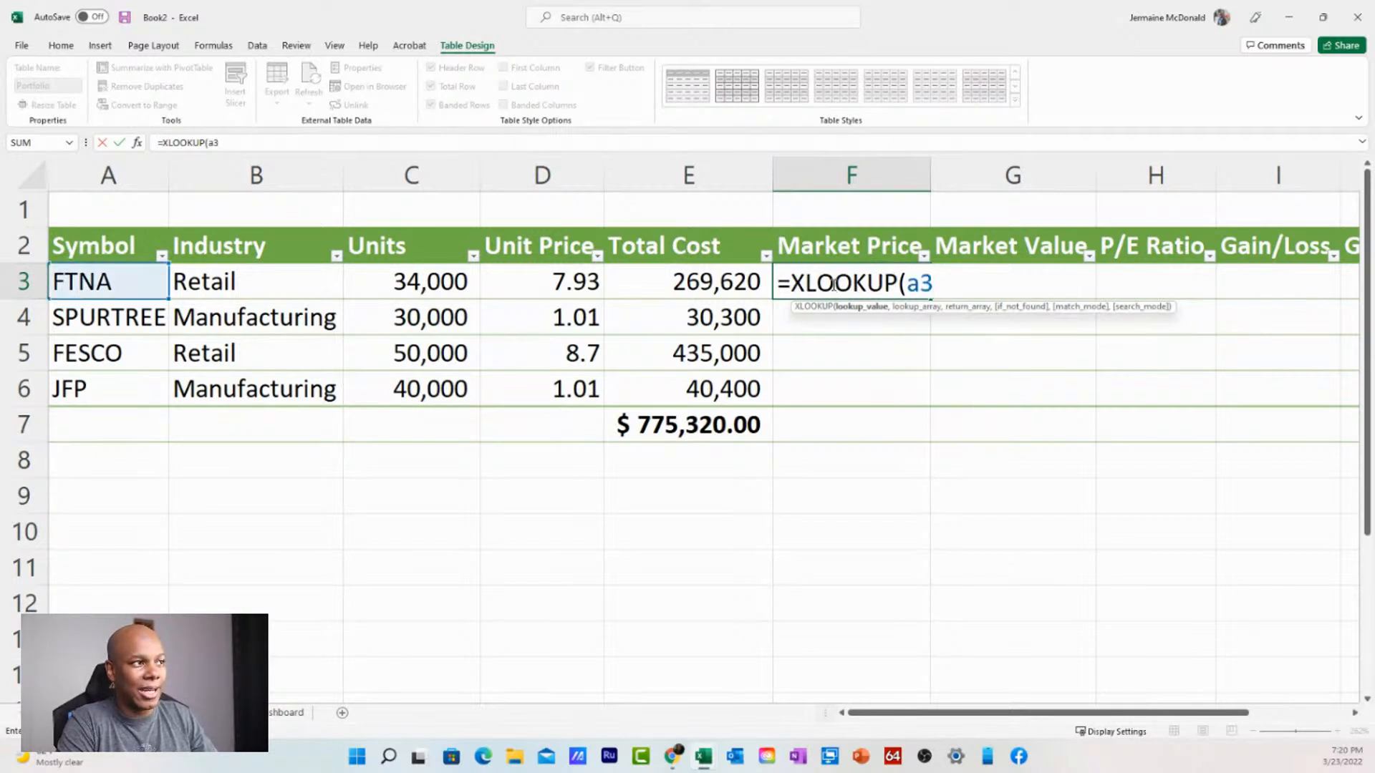
type(",")
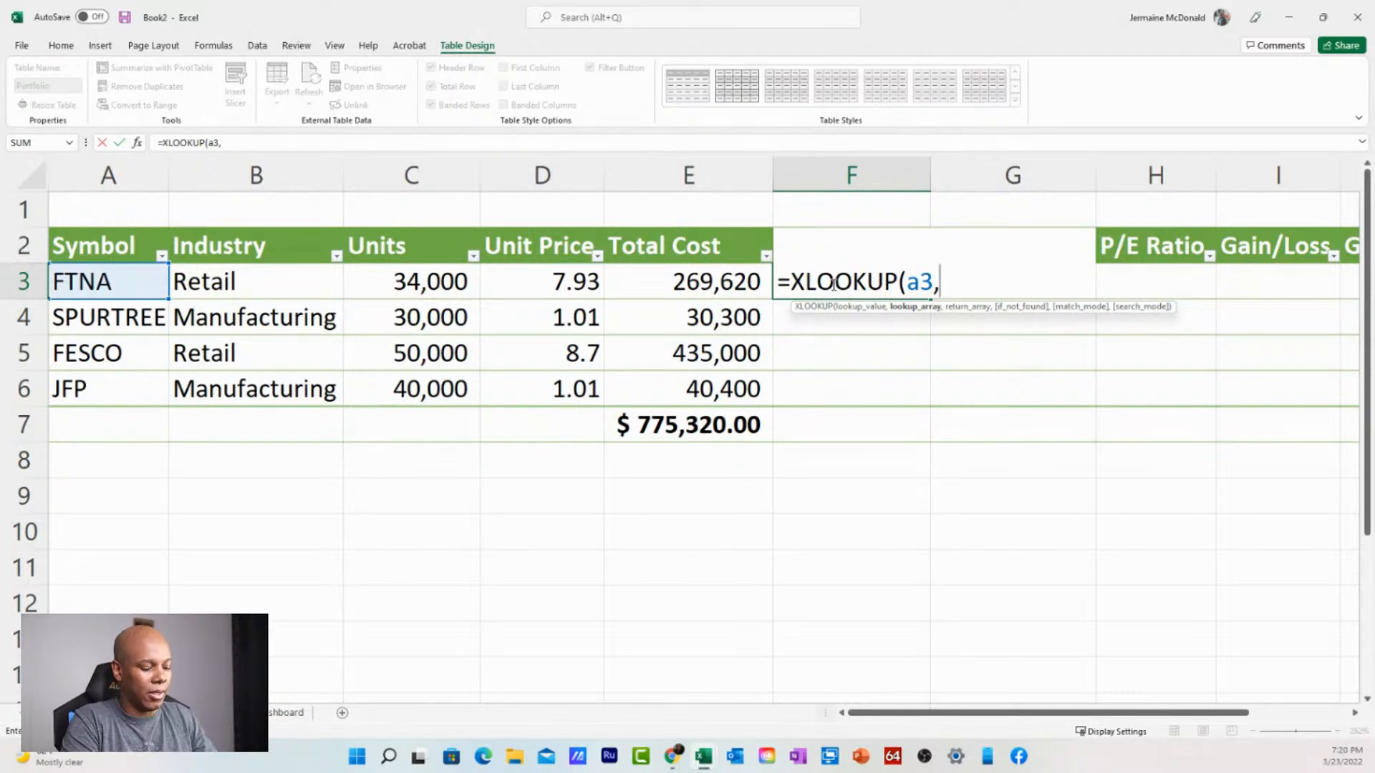
type("Tr")
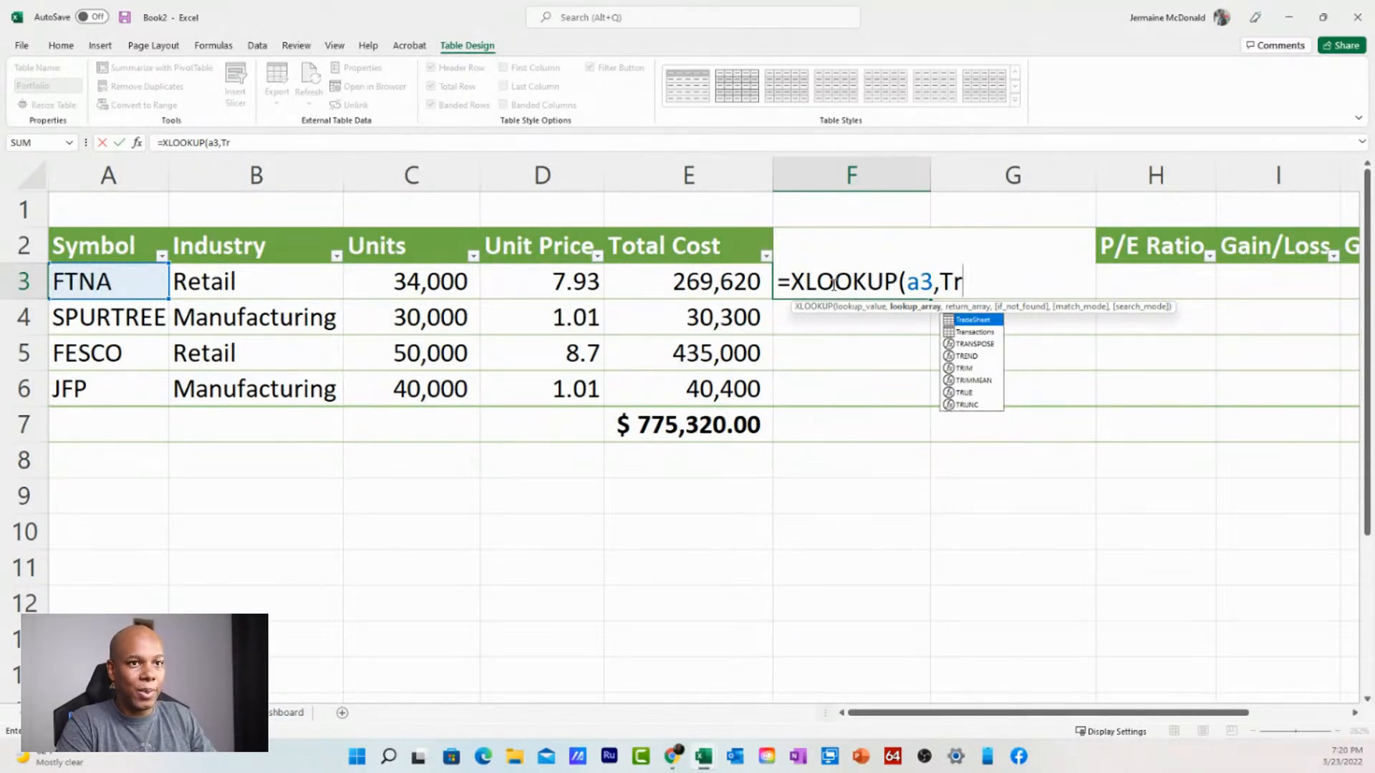
key("Tab")
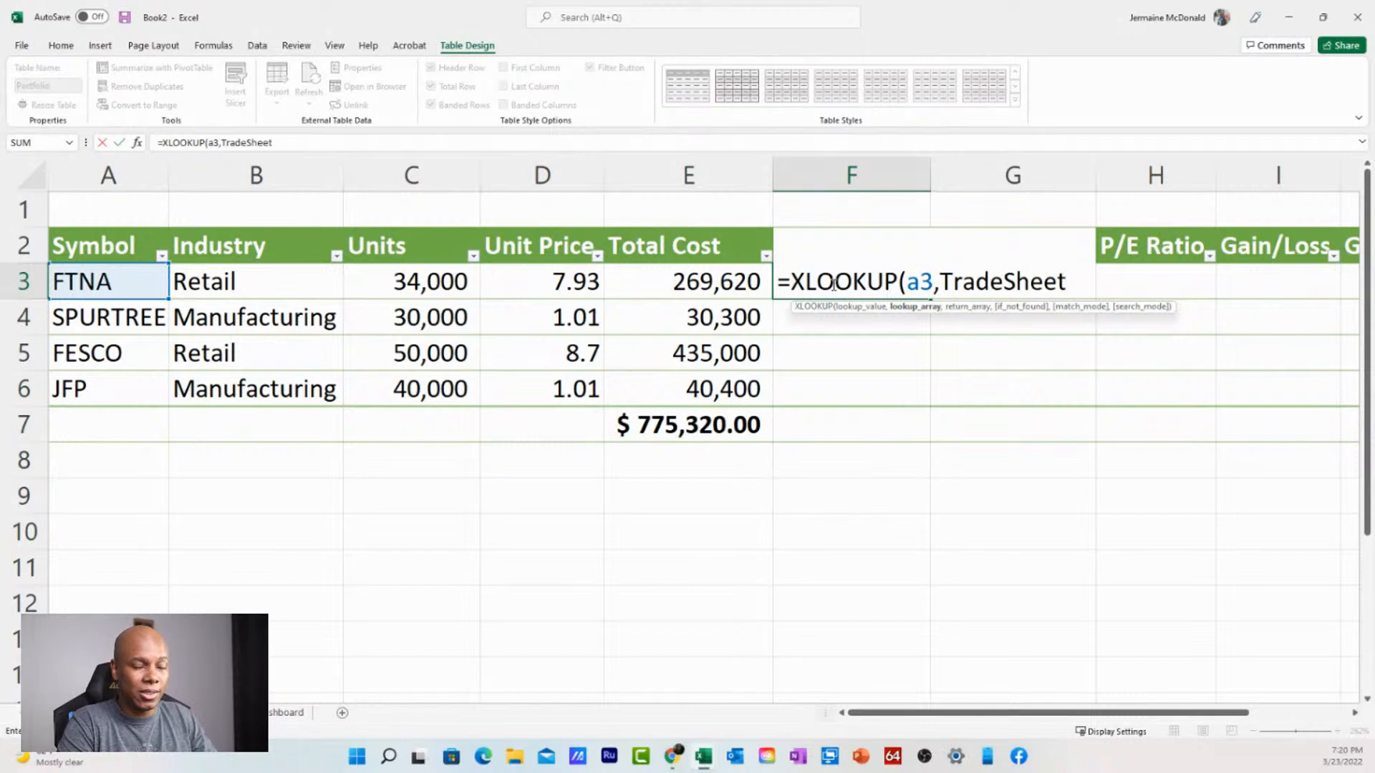
type("[")
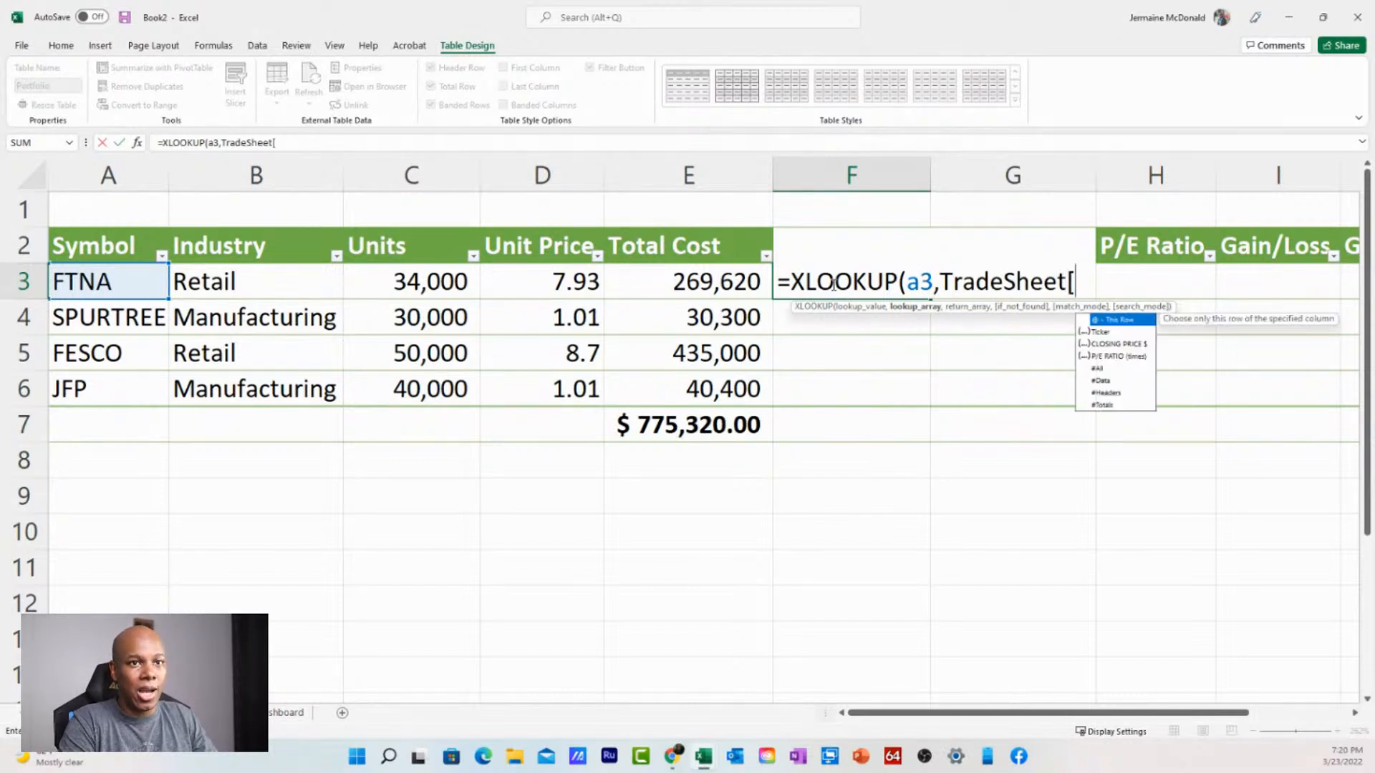
key("Down")
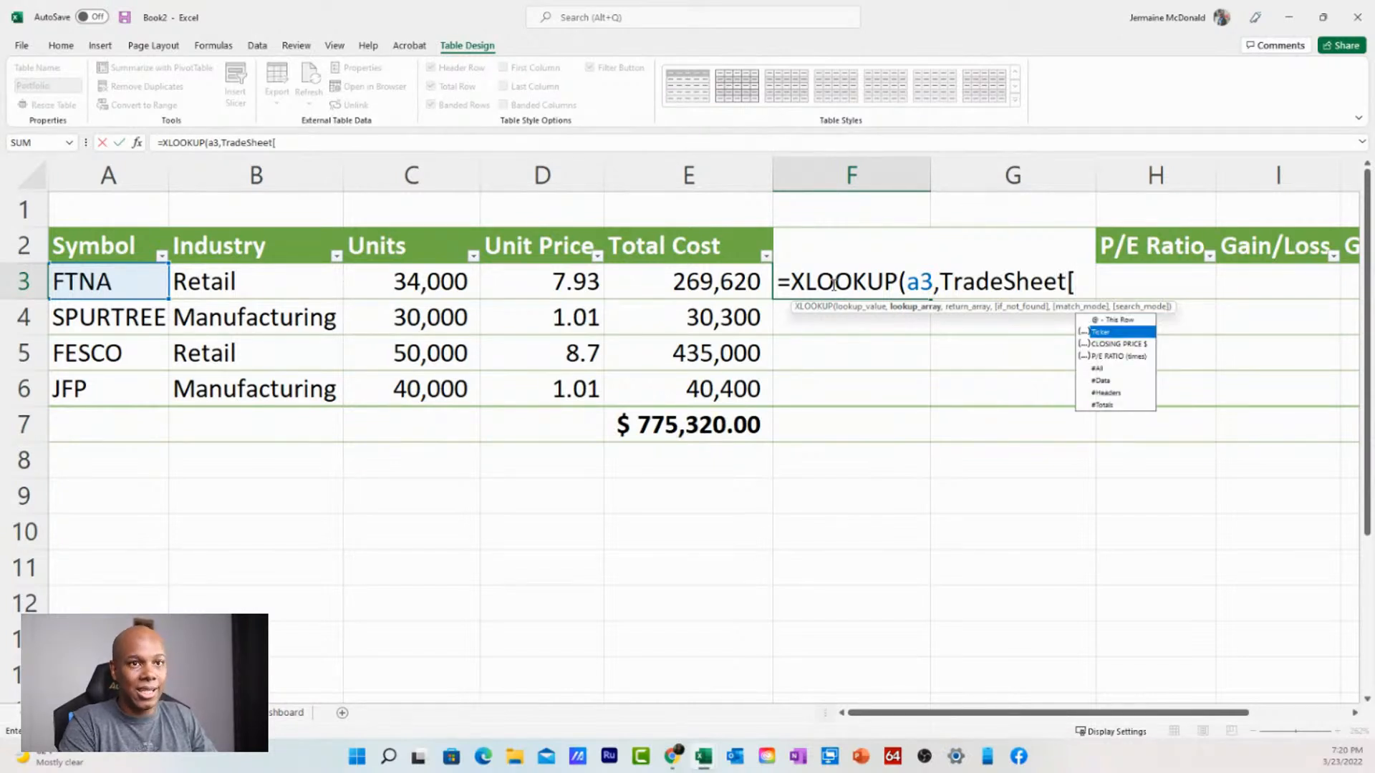
key("Tab")
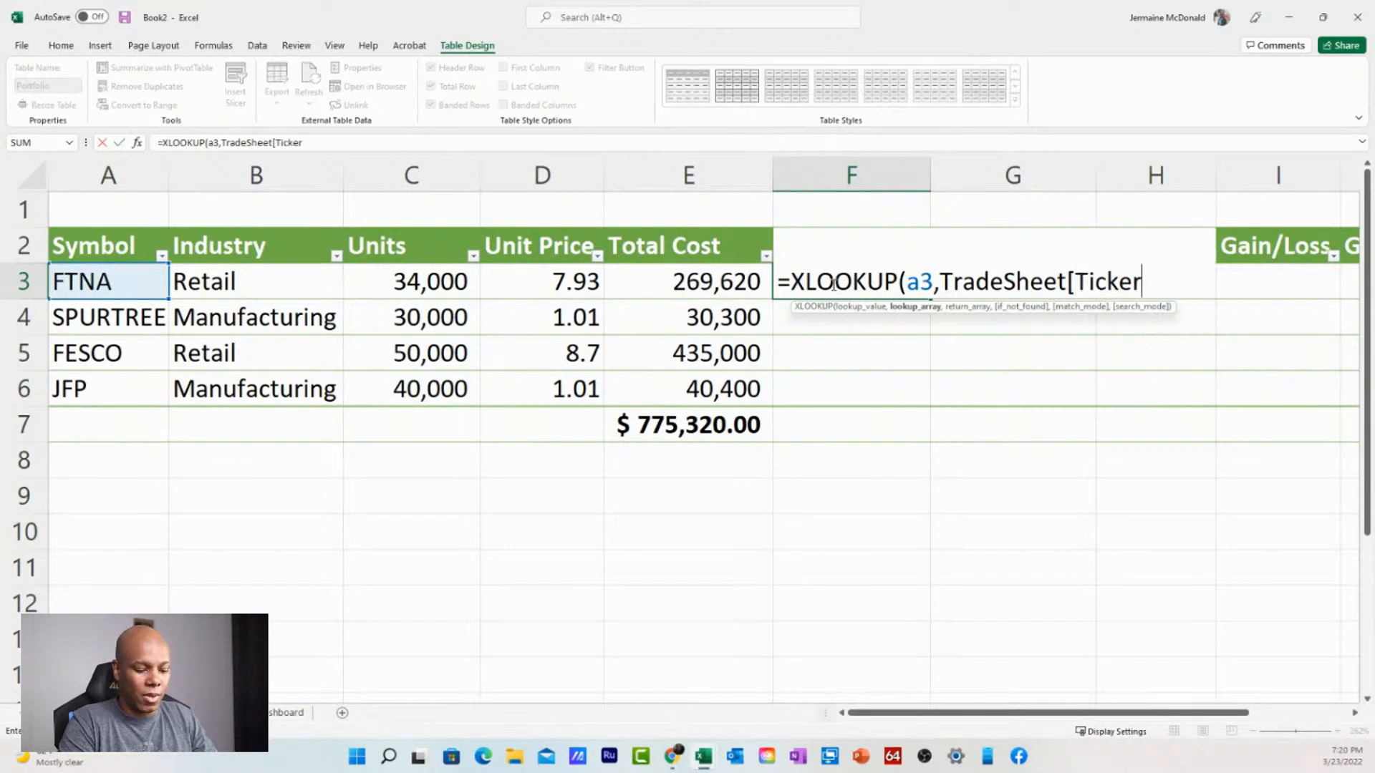
type("]")
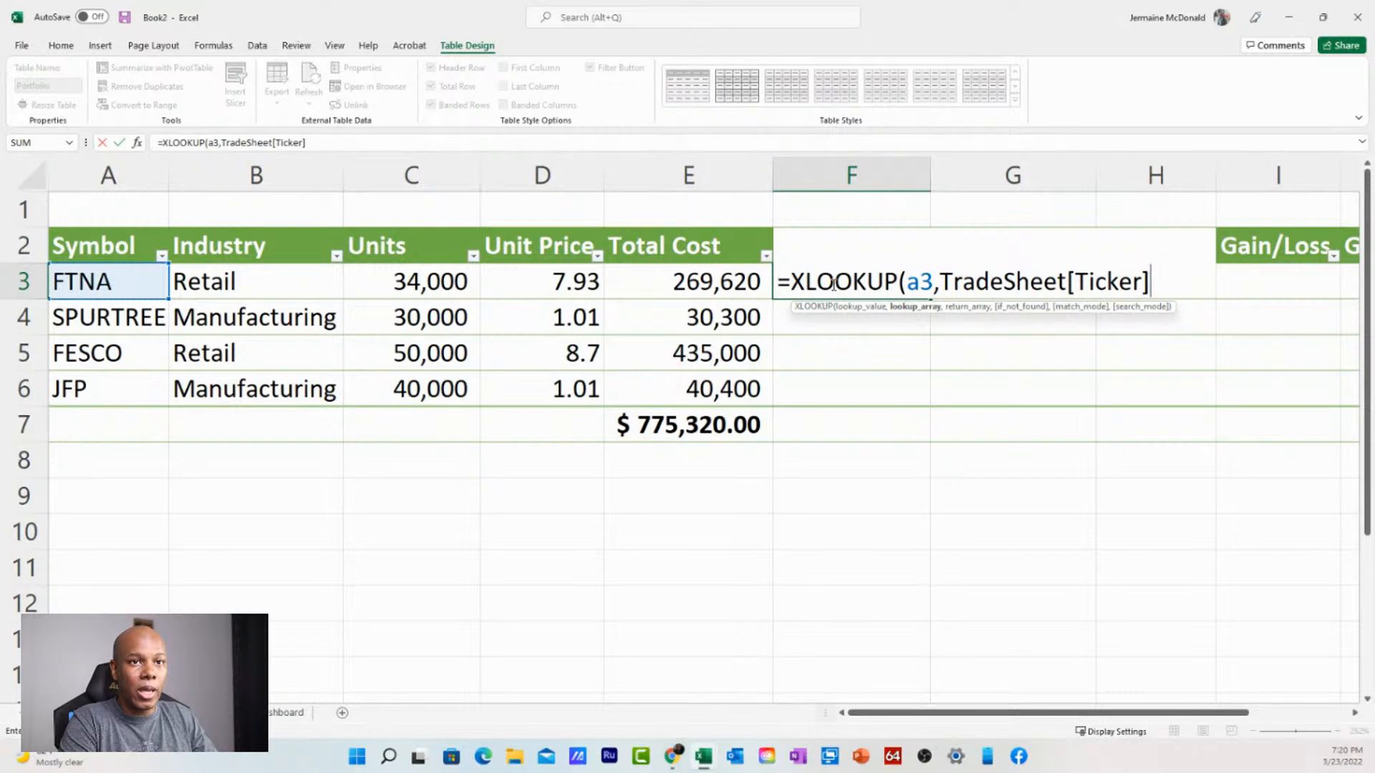
type(",")
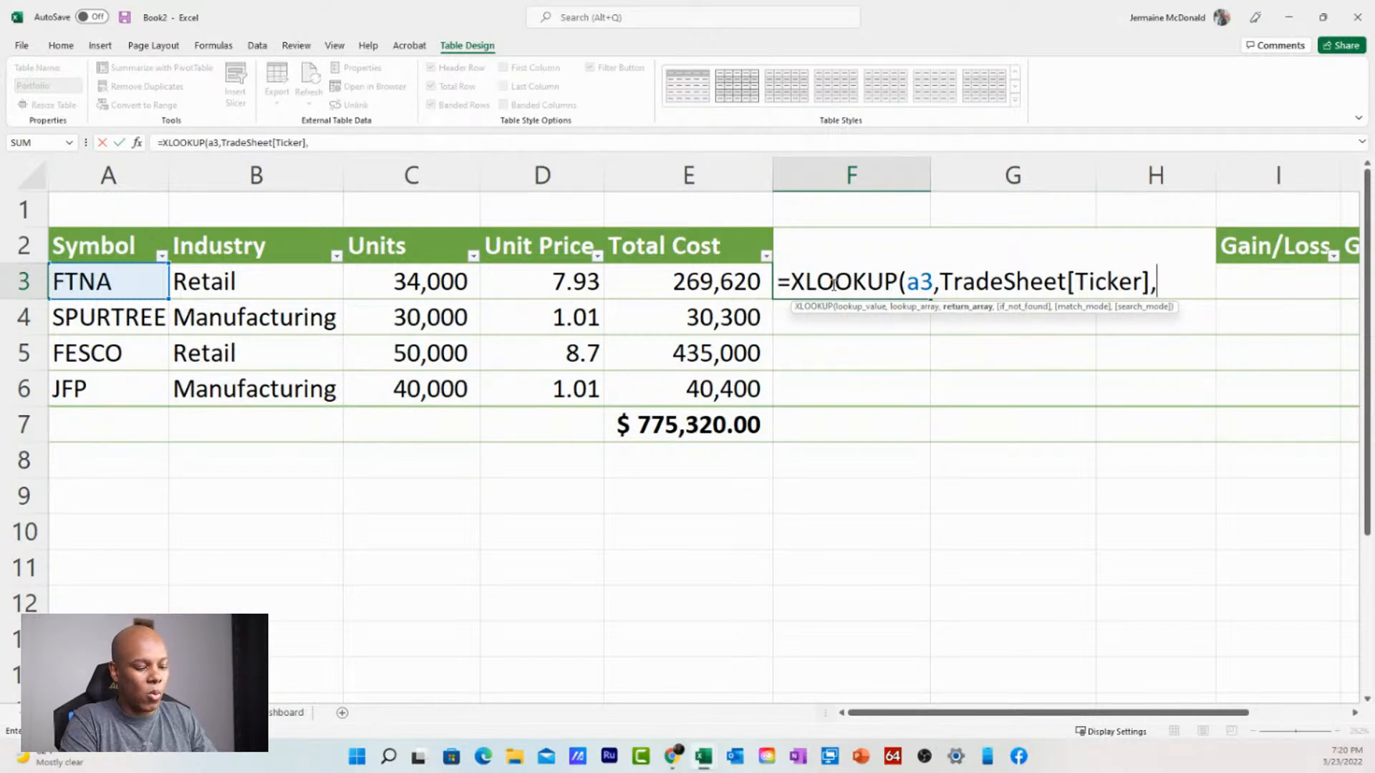
type("TradeSheet")
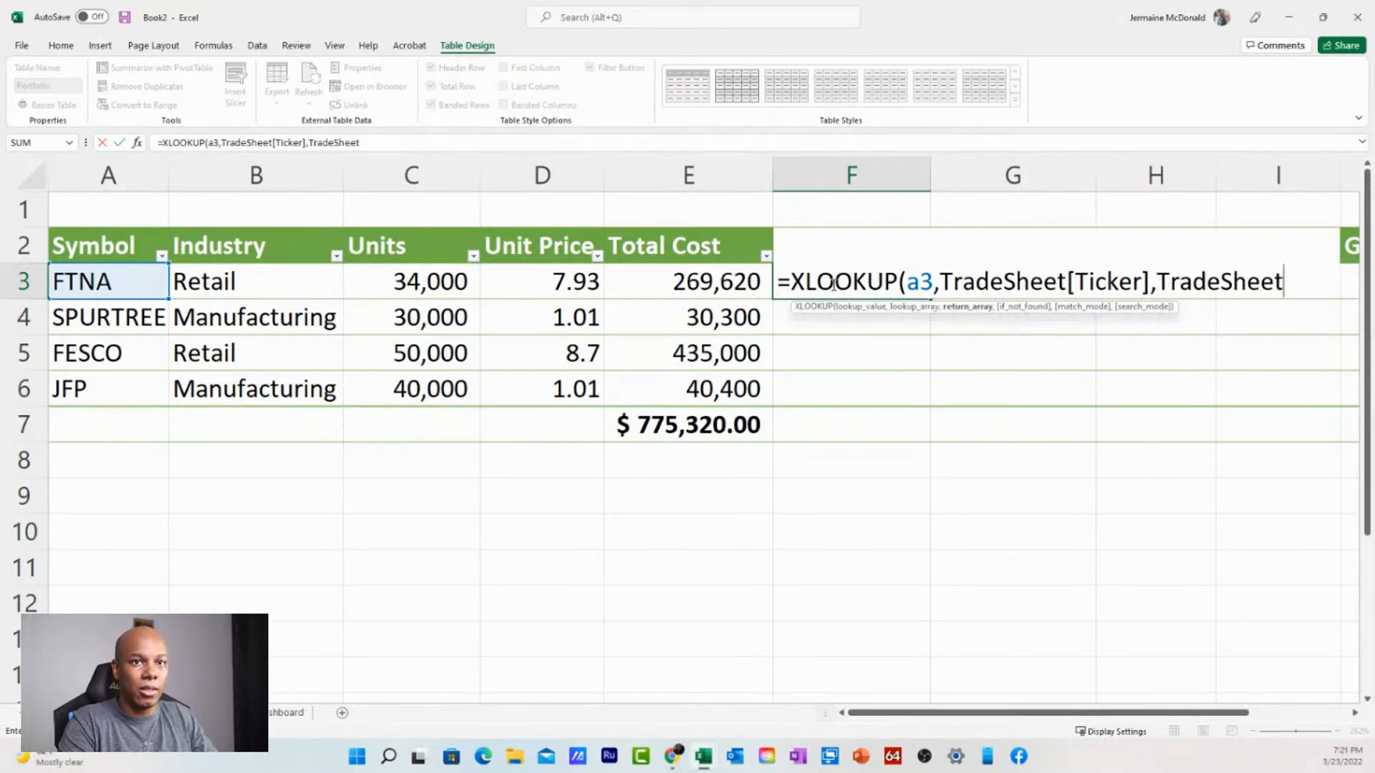
type("[")
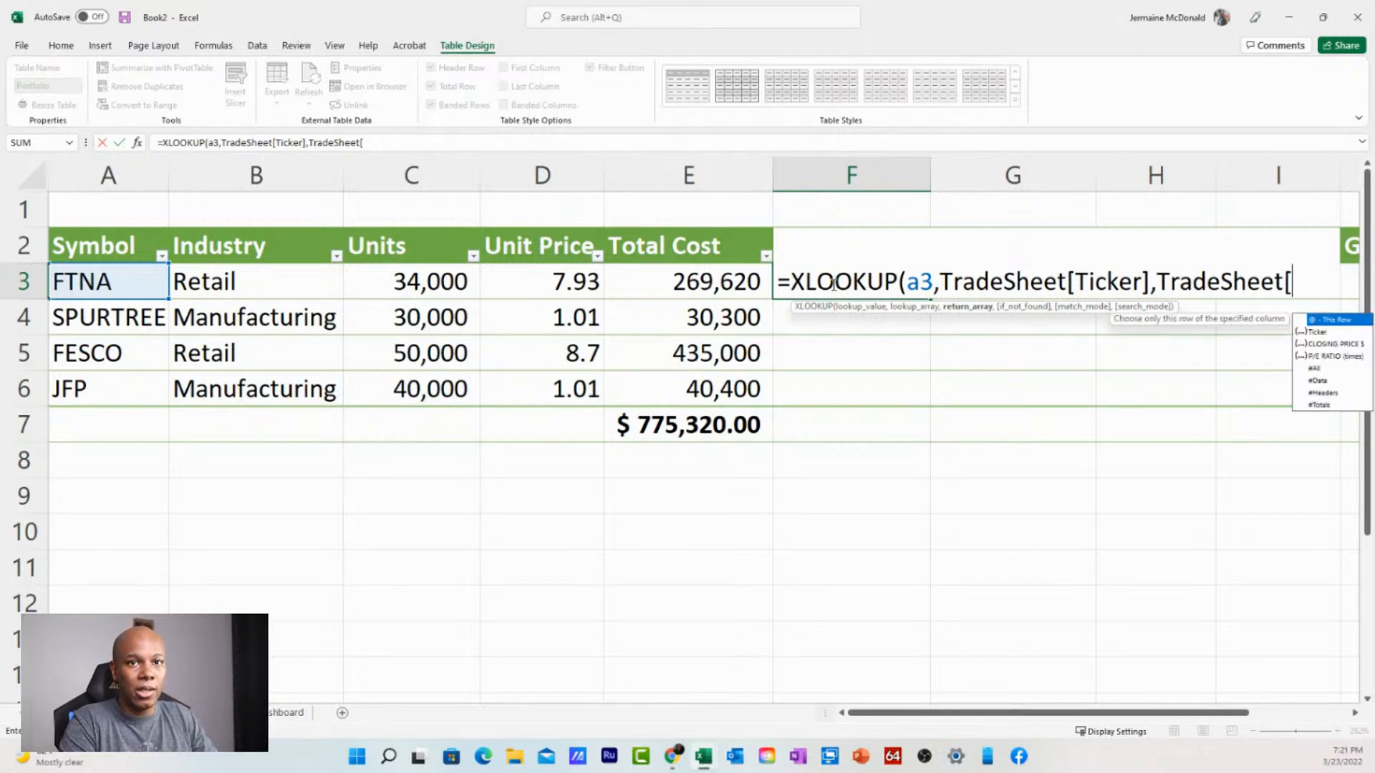
Step: Complete the XLOOKUP with TradeSheet[CLOSING PRICE $] as the return array and enter it for the whole Market Price column
key("Down")
key("Down")
key("Tab")
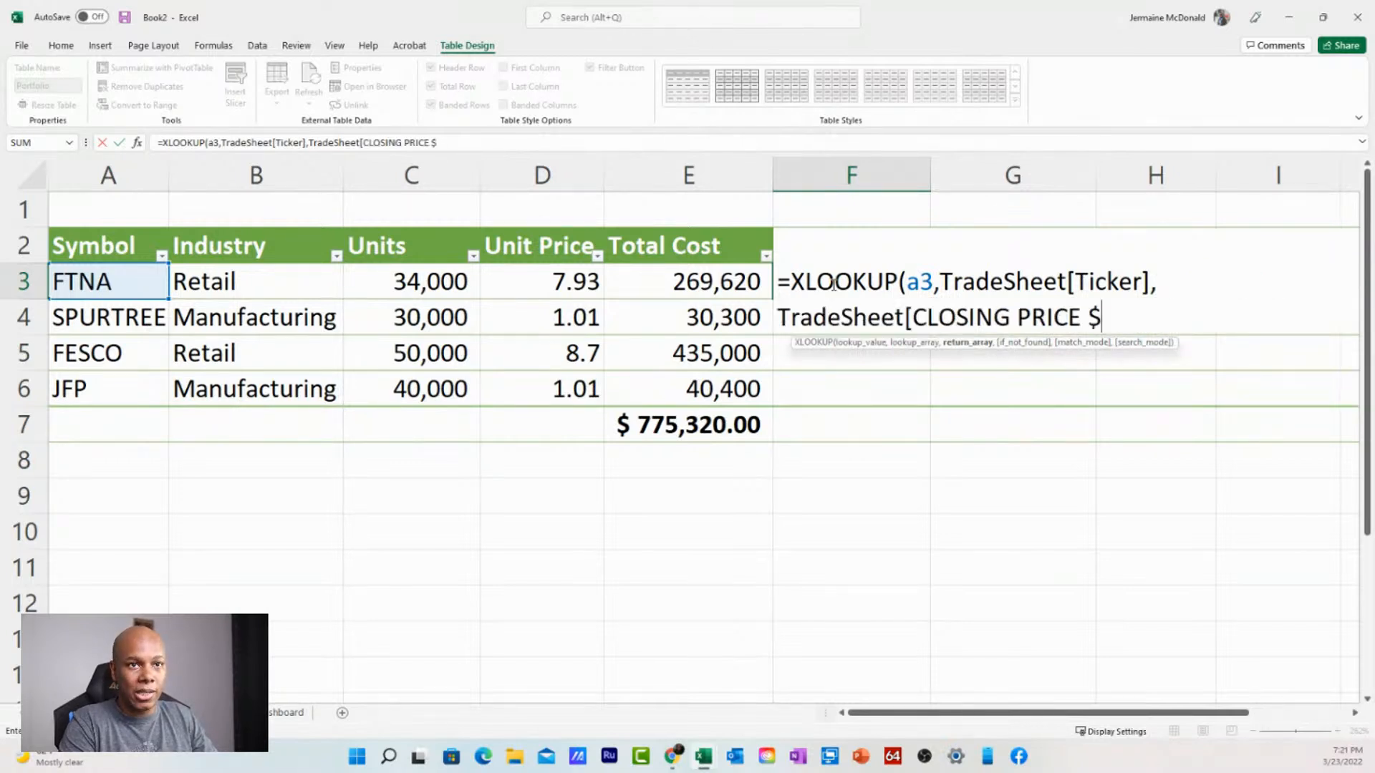
type("])")
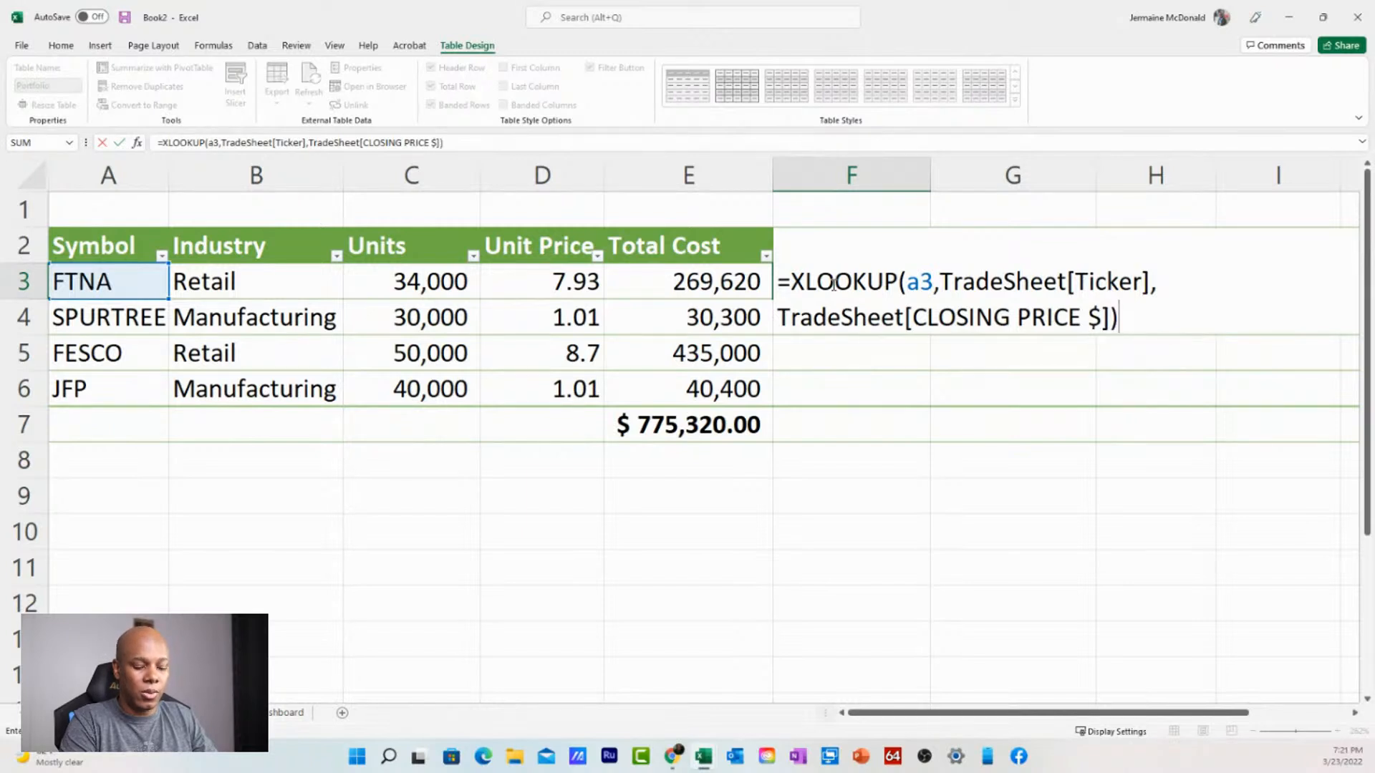
key("Return")
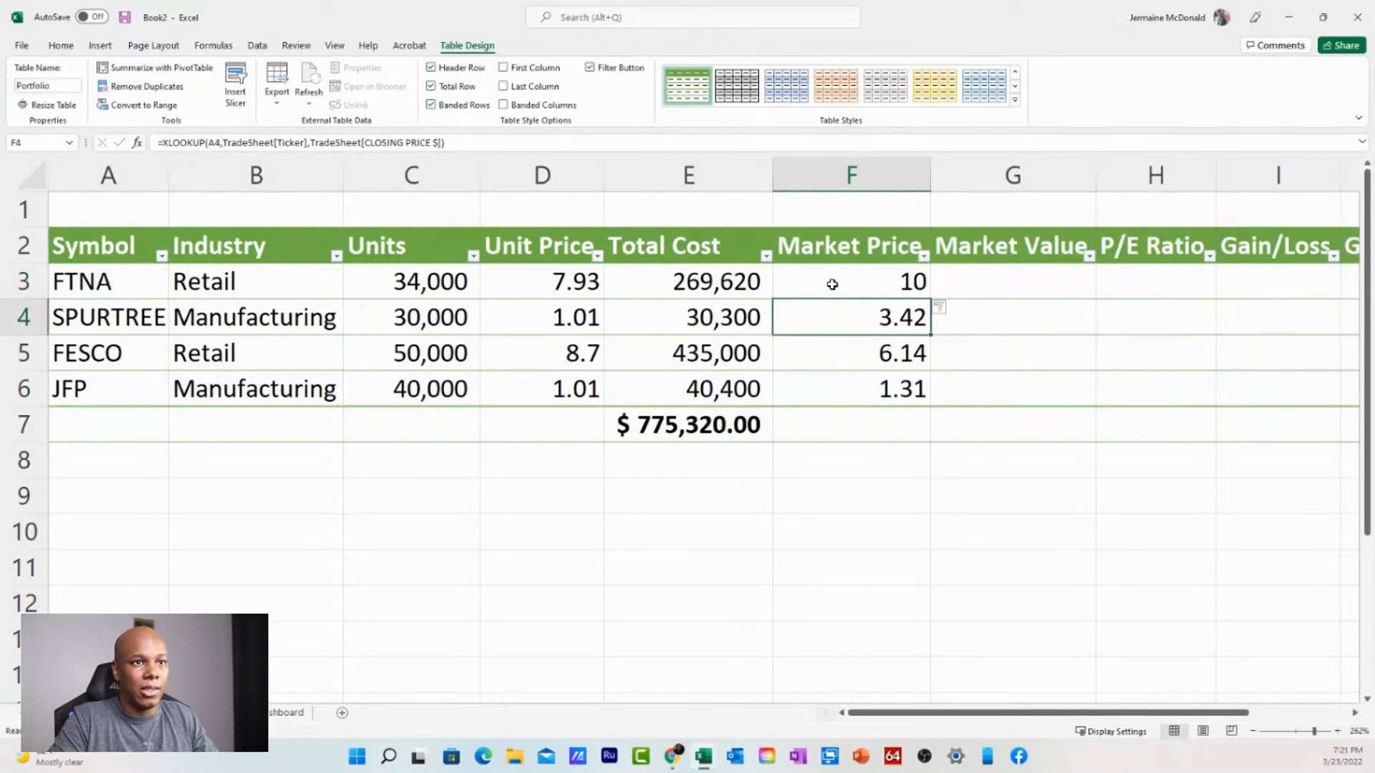
left_click_drag(850, 272, 850, 392)
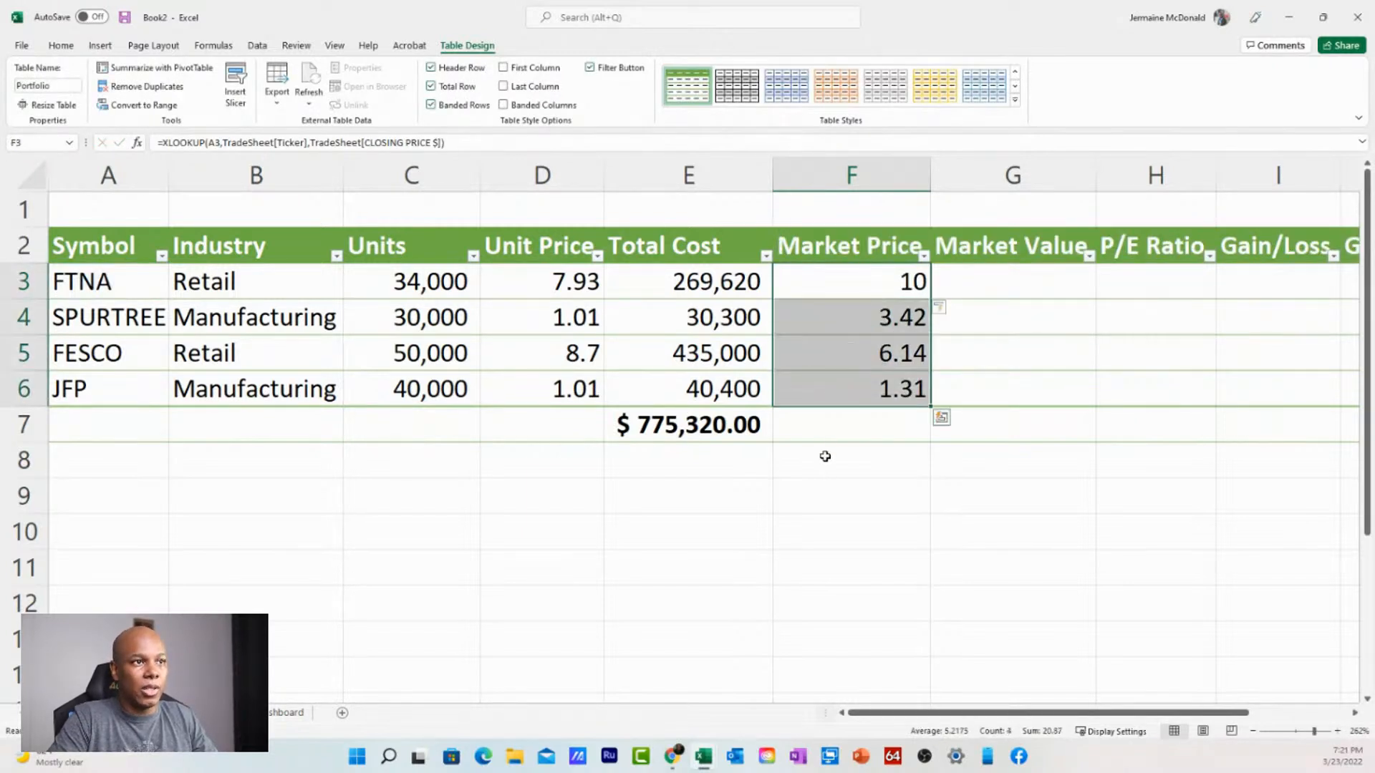
left_click(827, 483)
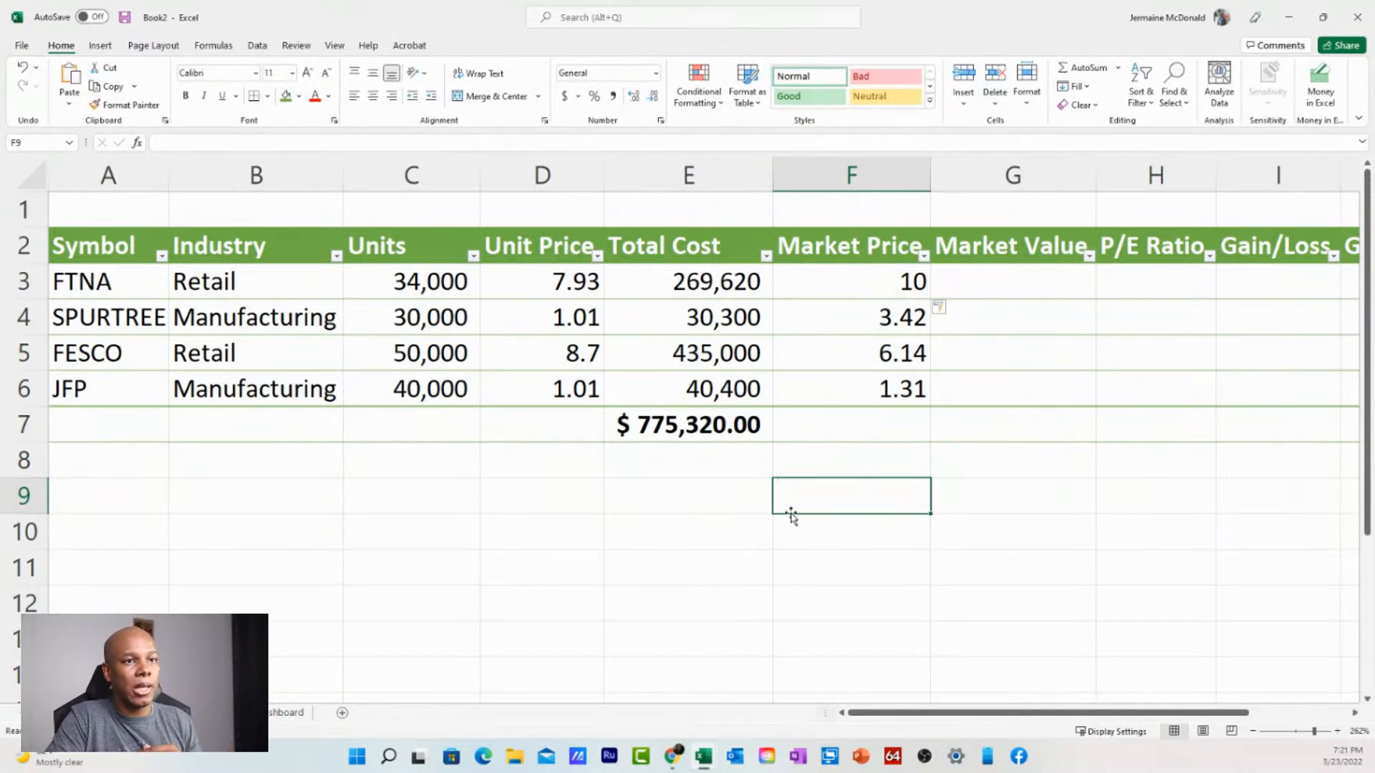
Step: Format the FTNA market price in F3 to two decimal places
left_click(873, 289)
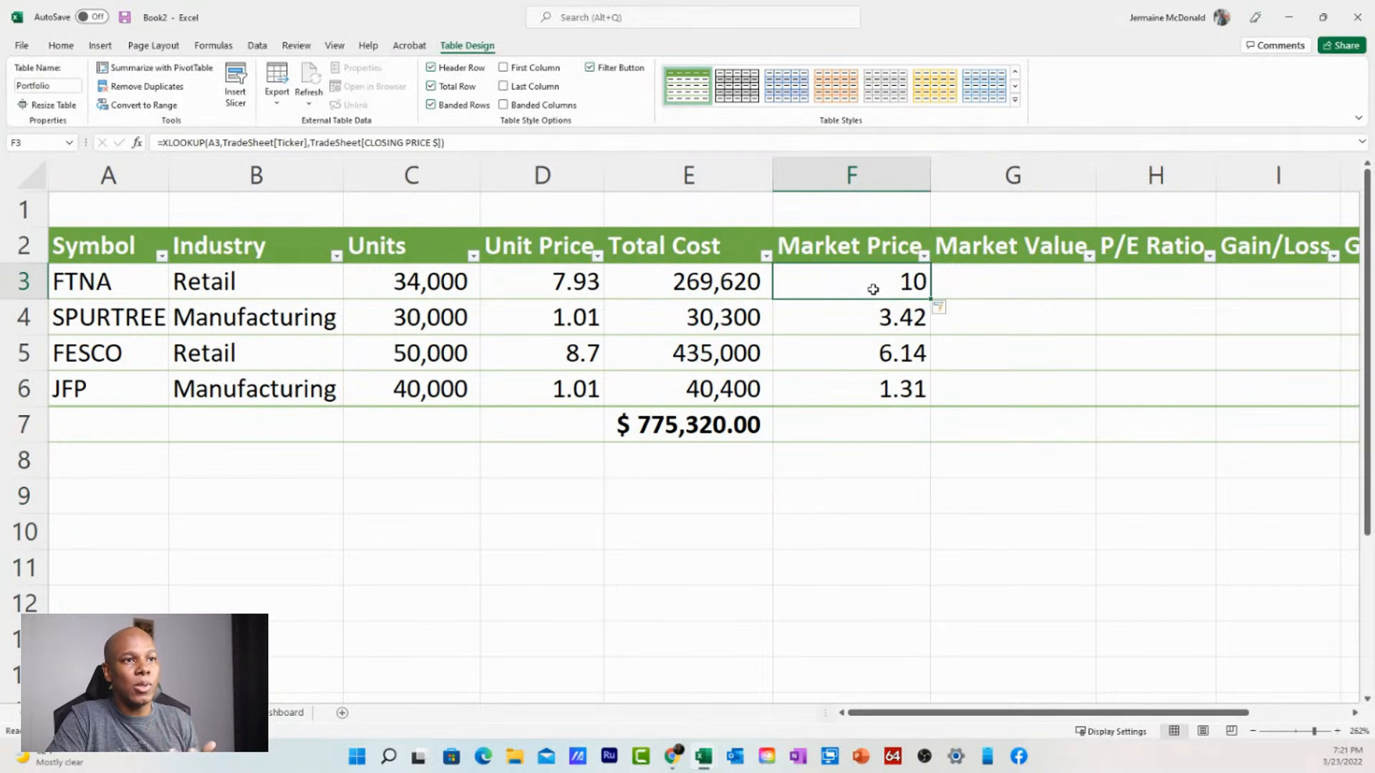
left_click(872, 328)
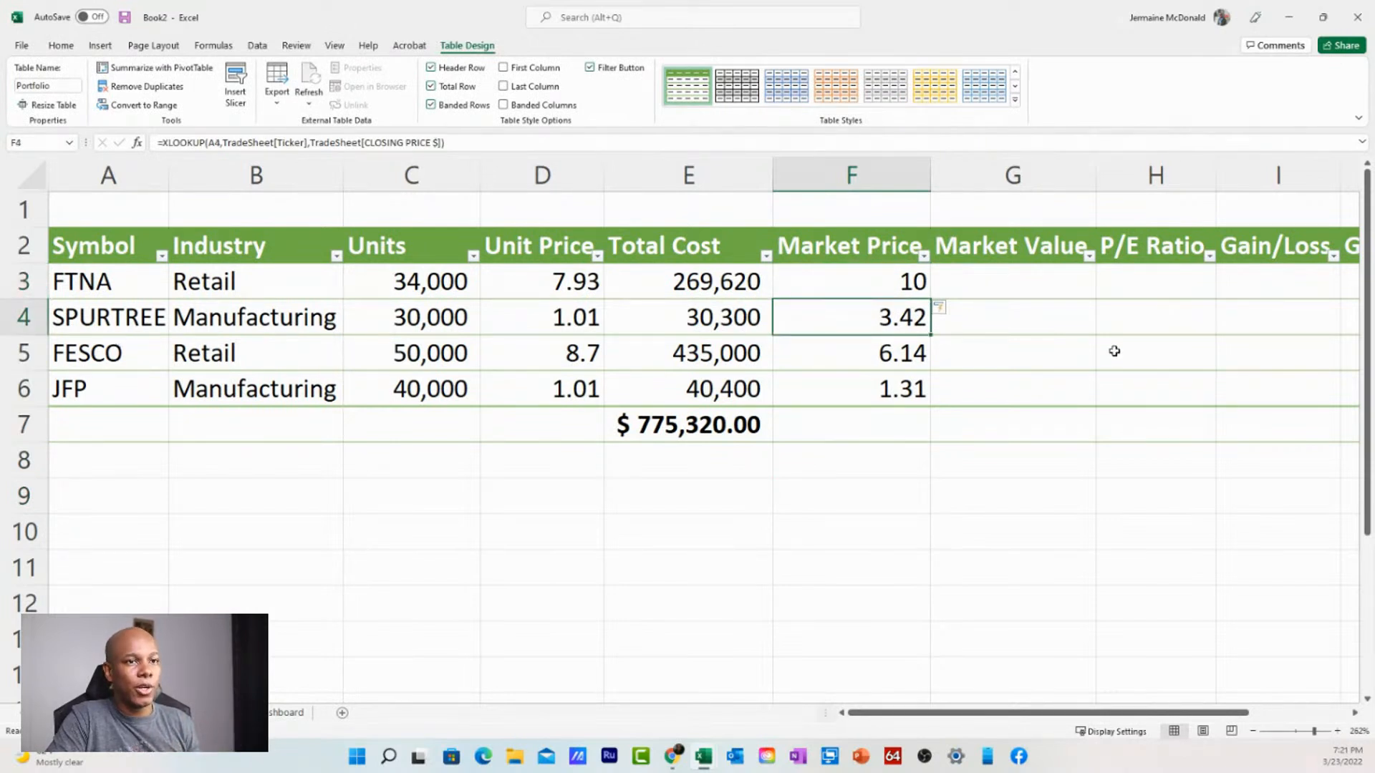
left_click(856, 278)
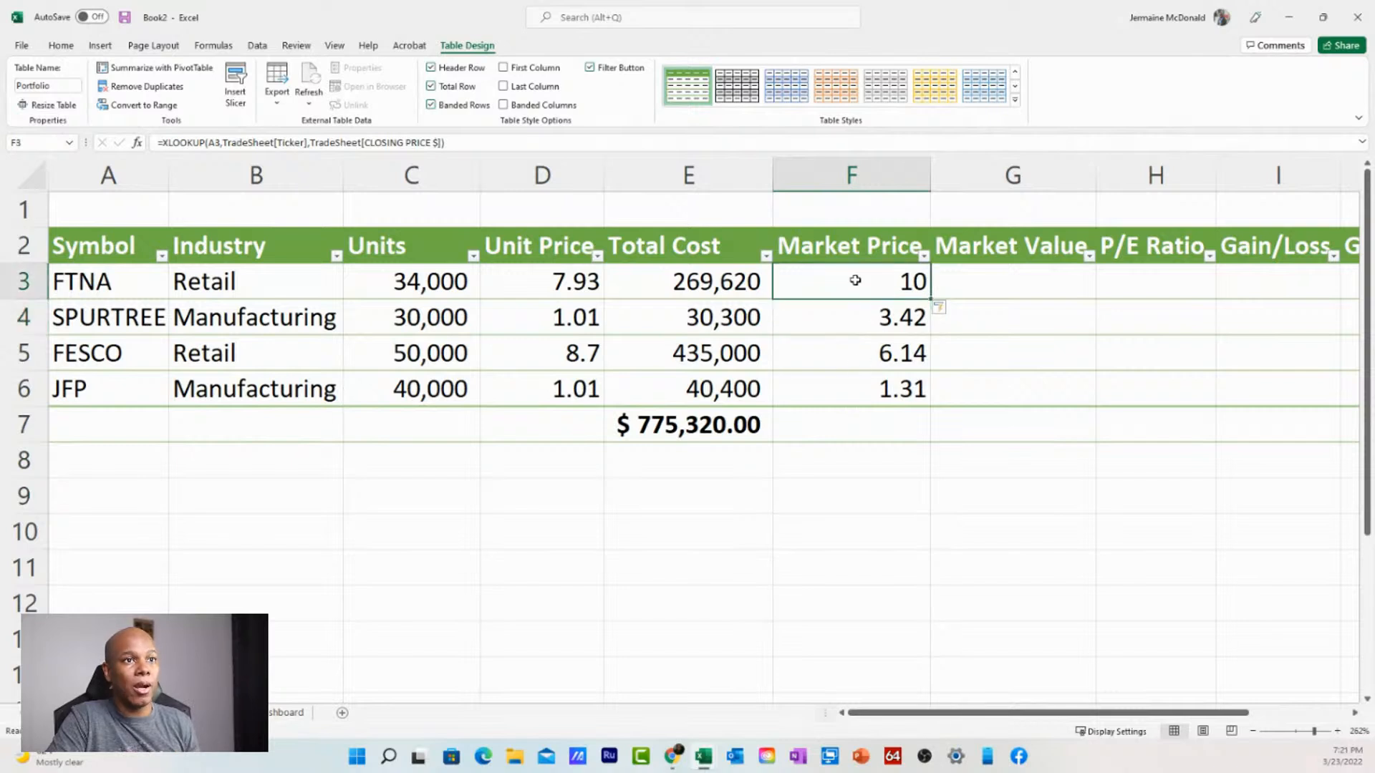
left_click(61, 47)
left_click(632, 95)
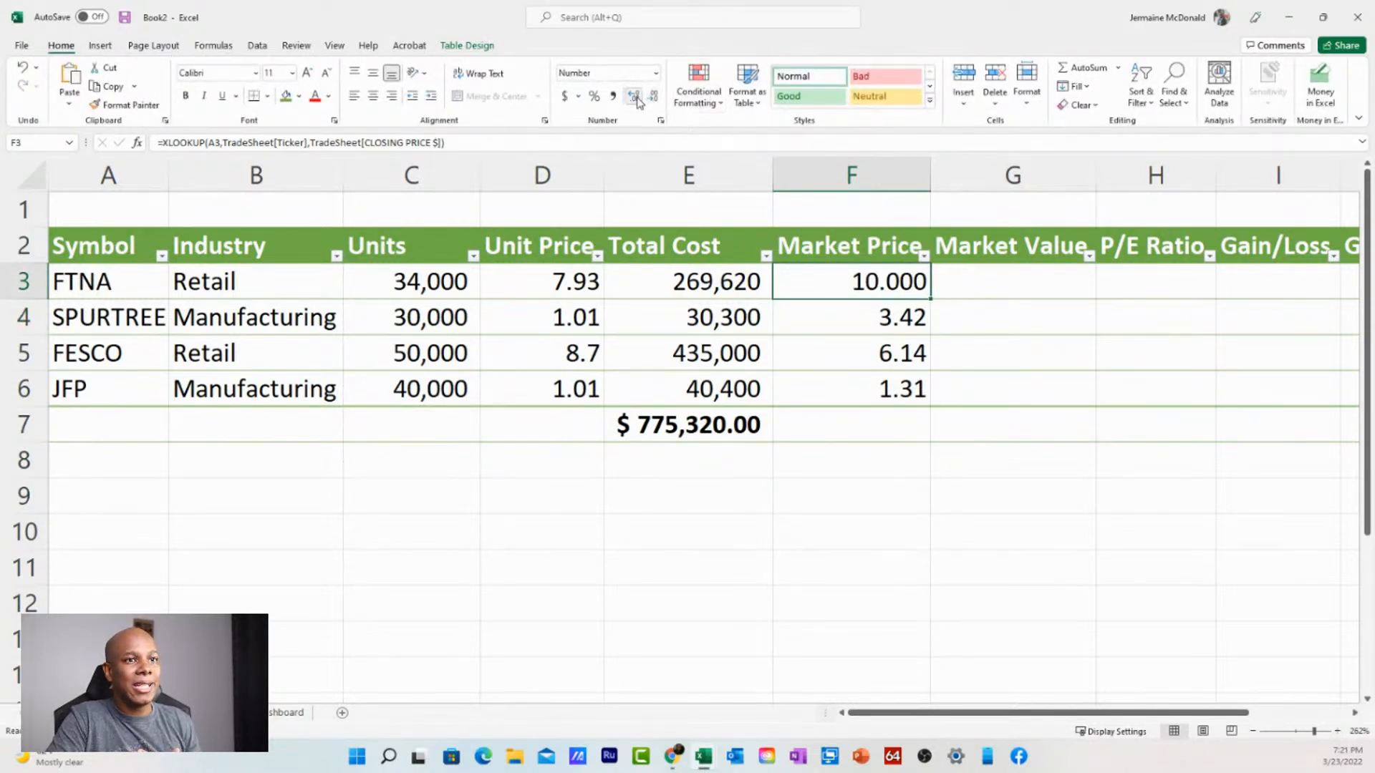
left_click(655, 97)
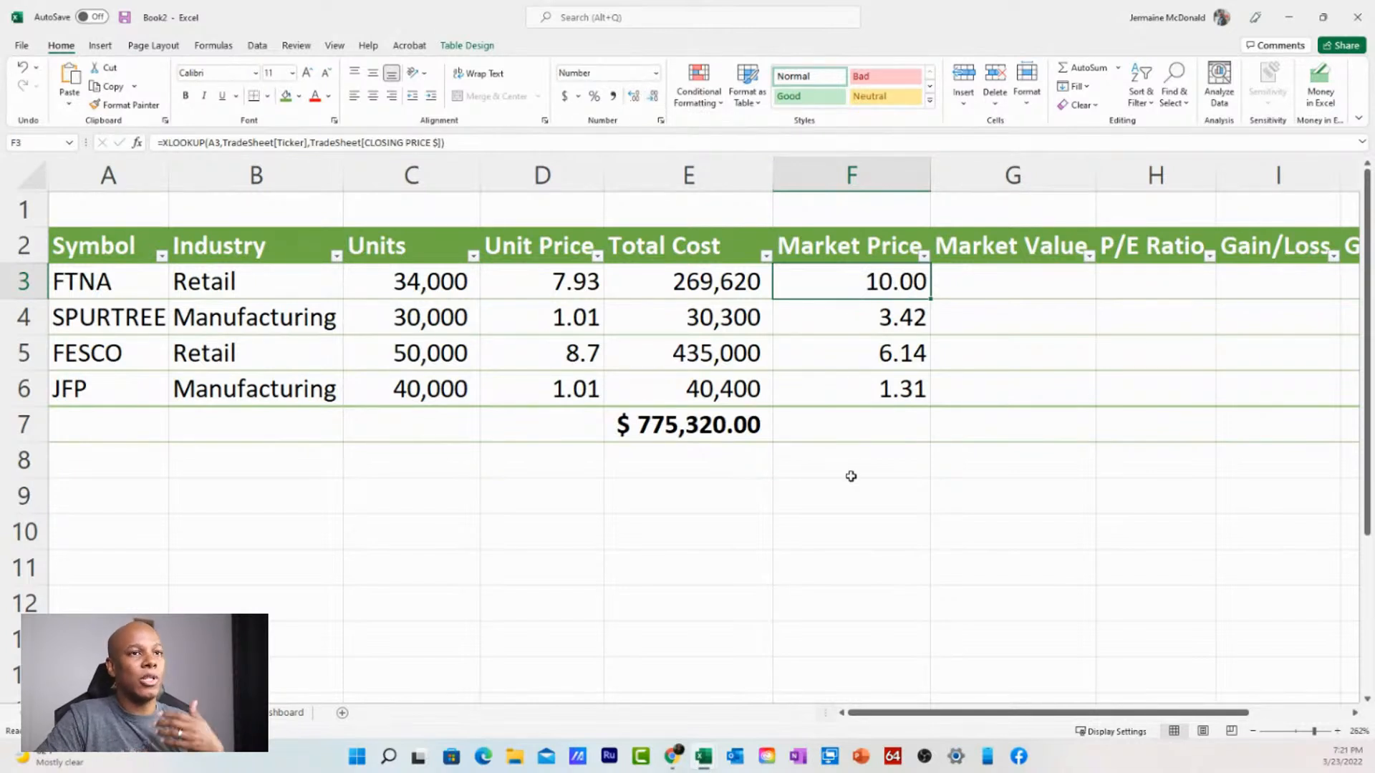
left_click(255, 46)
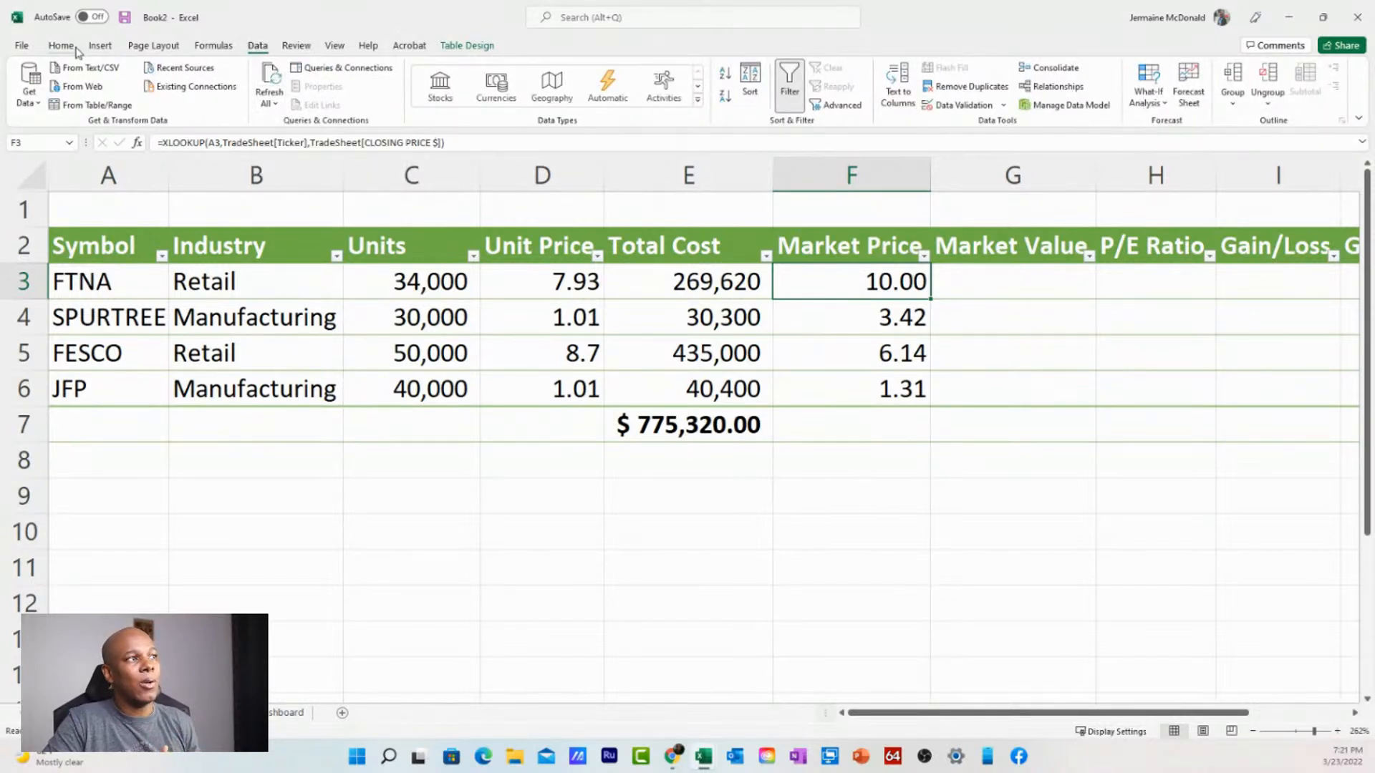
Step: Fill the Market Value column with the formula =C3*F3, multiplying the units by the market price
left_click(61, 45)
left_click(834, 319)
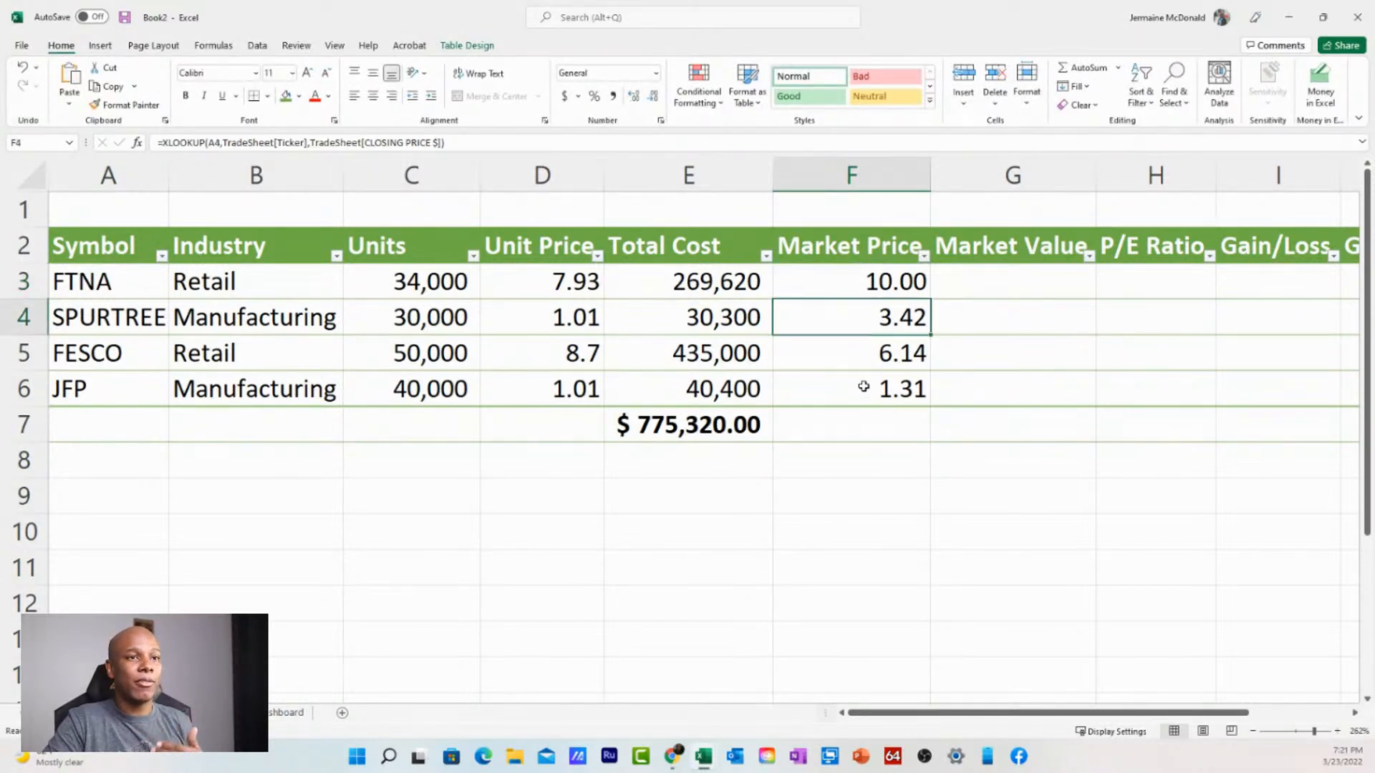
left_click(958, 276)
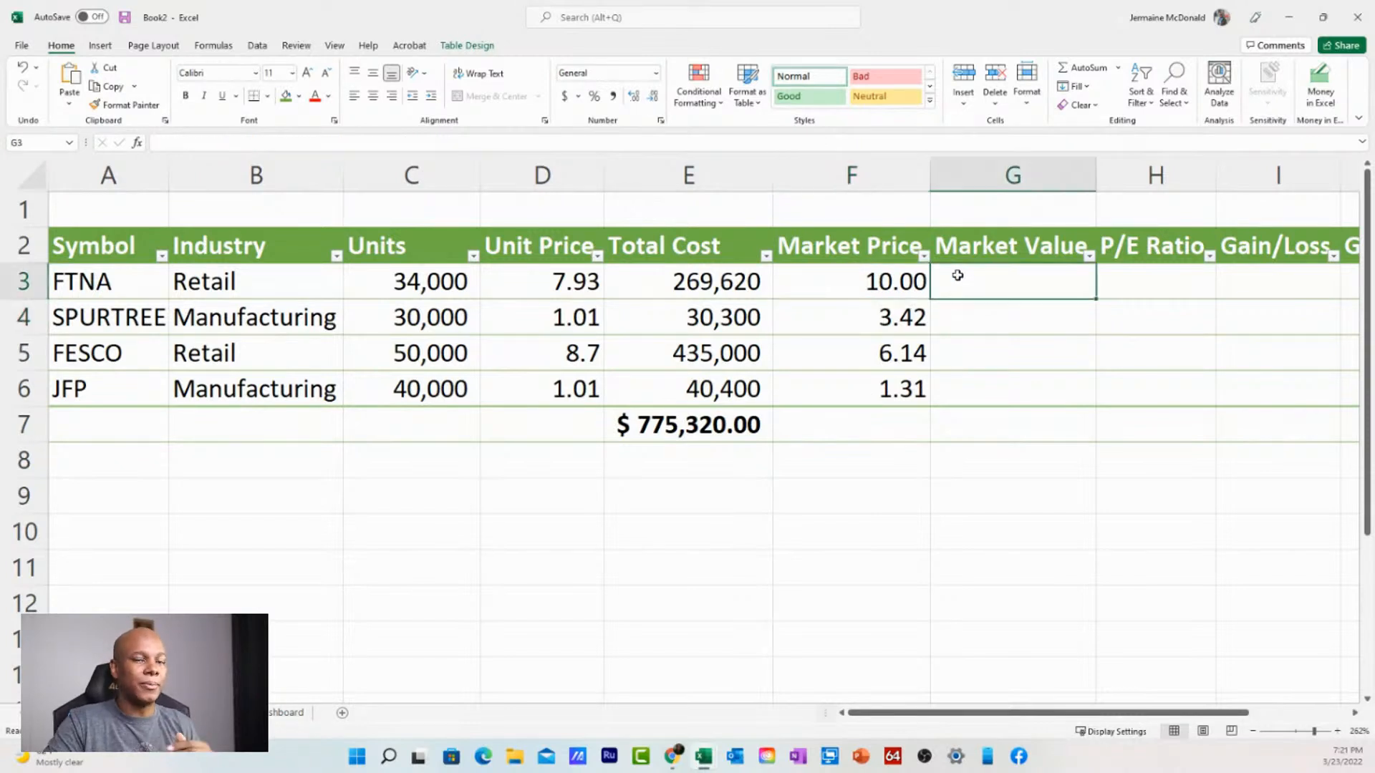
type("=")
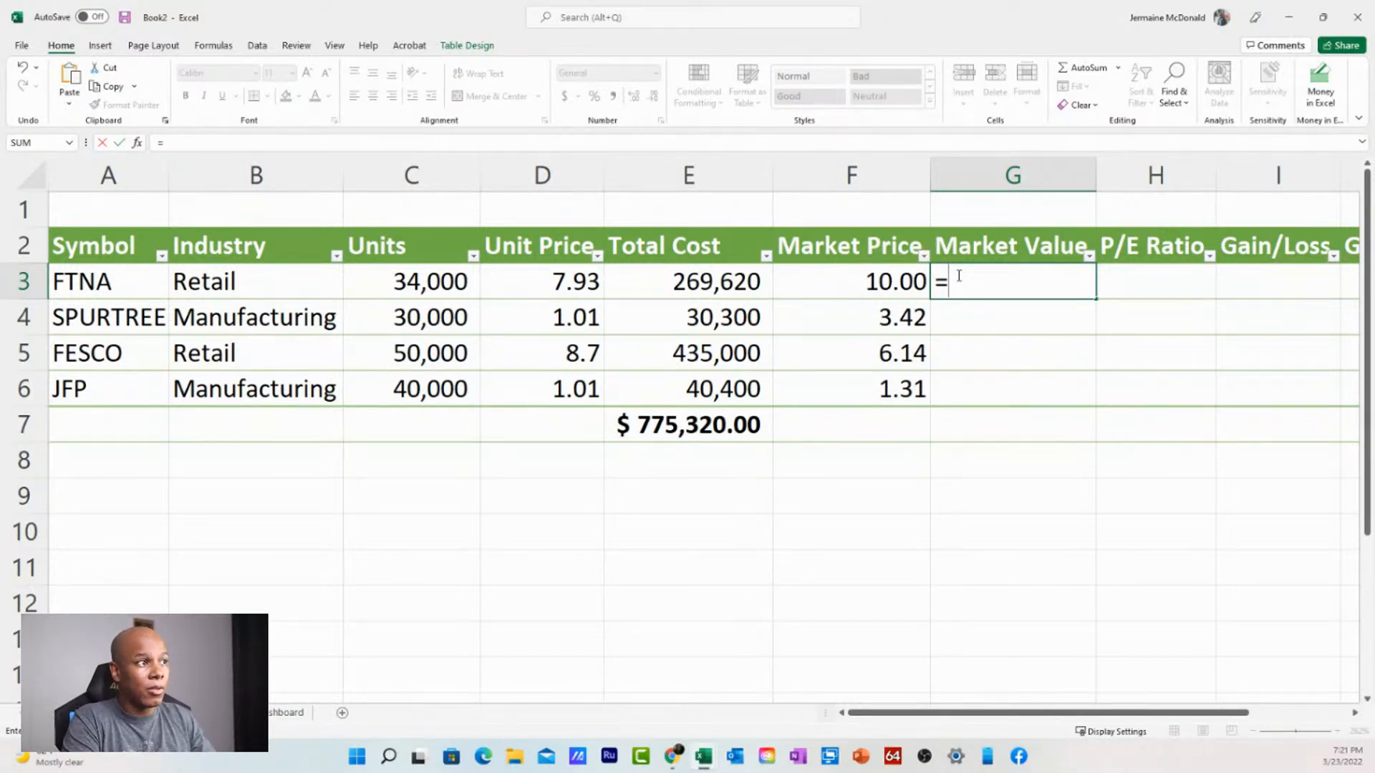
type("c3*")
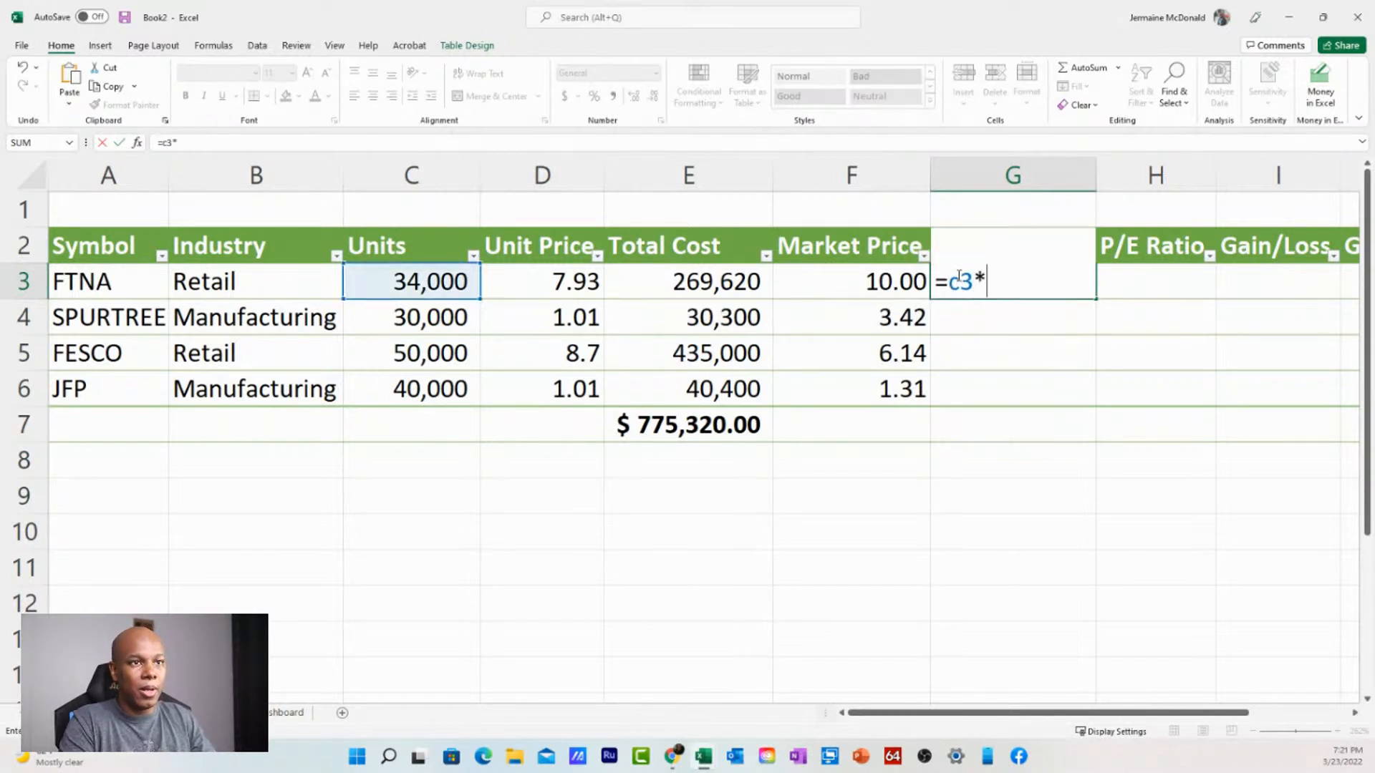
type("f3")
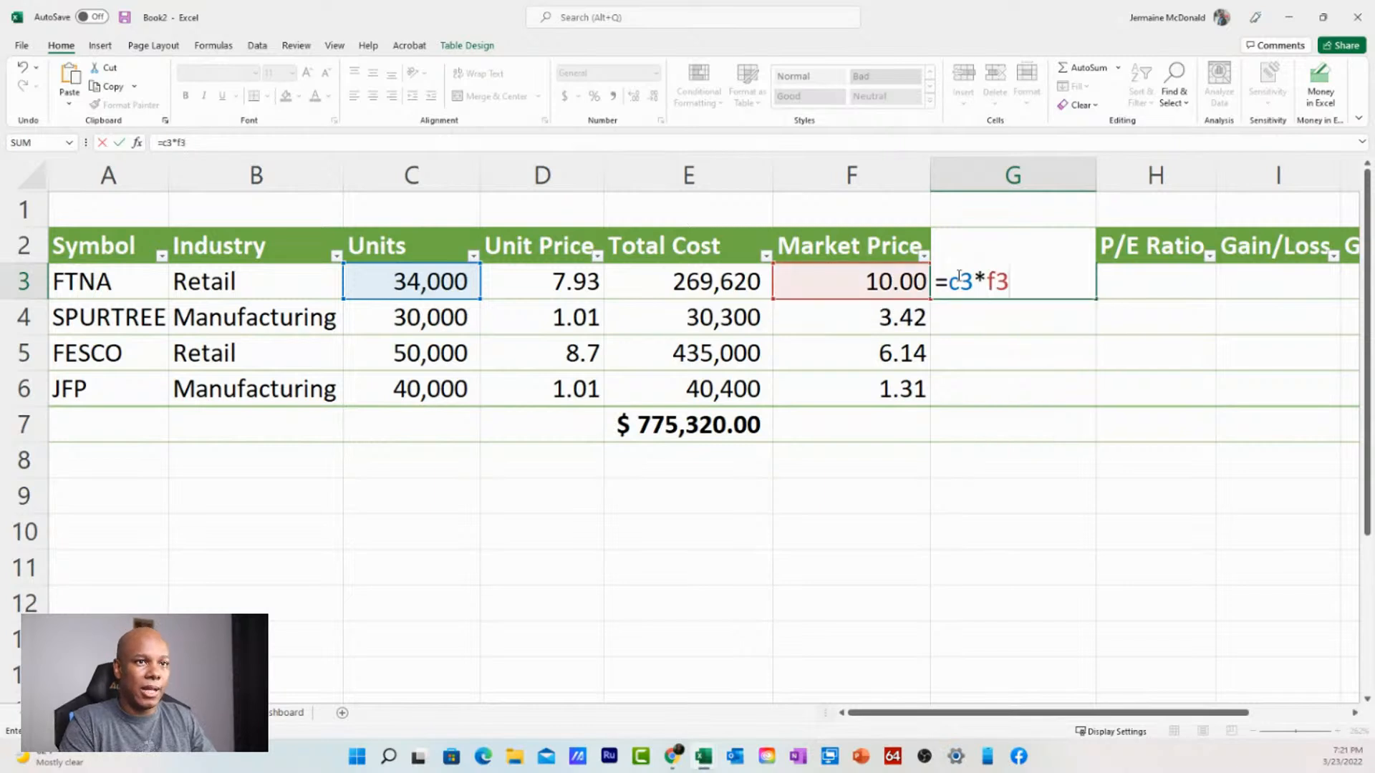
key("Return")
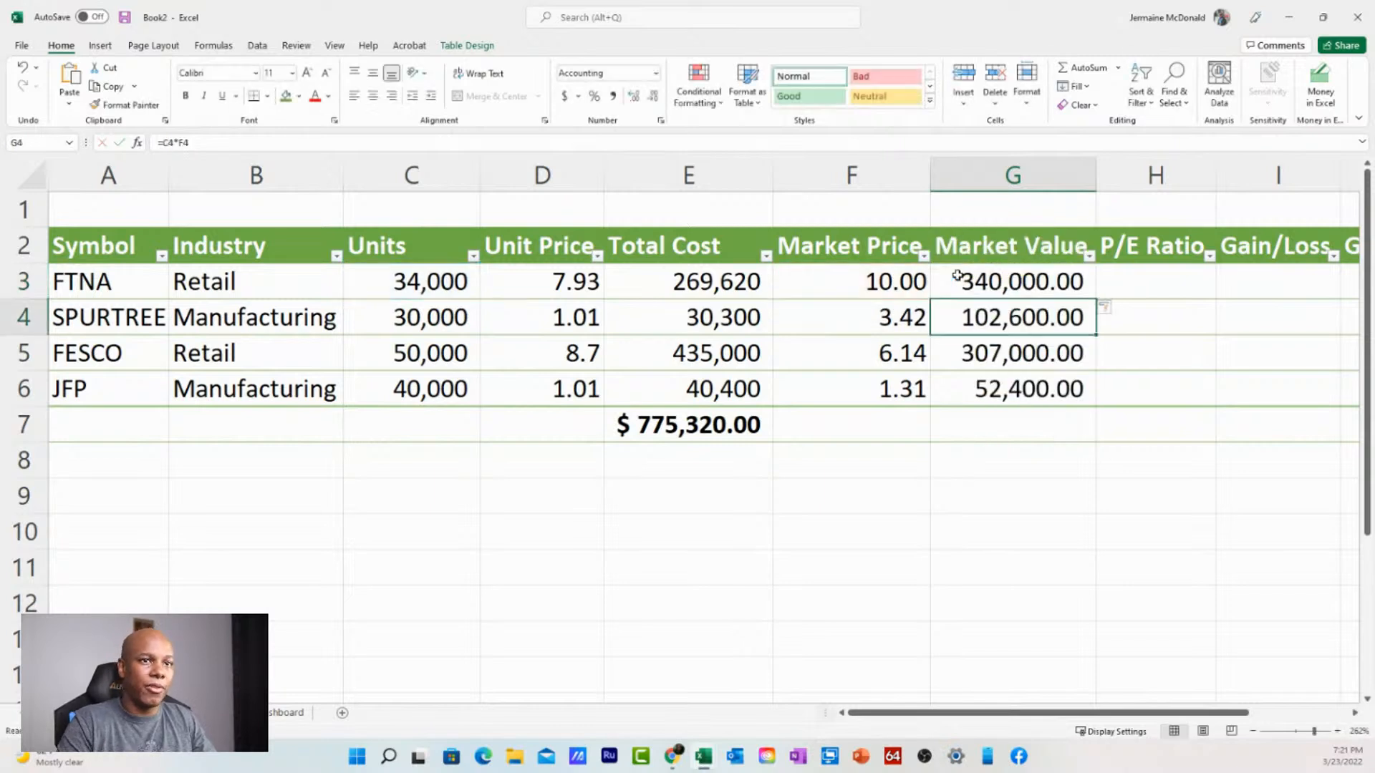
Step: Add a Sum total for the Market Value column in total row cell G7
left_click(988, 422)
left_click(1101, 434)
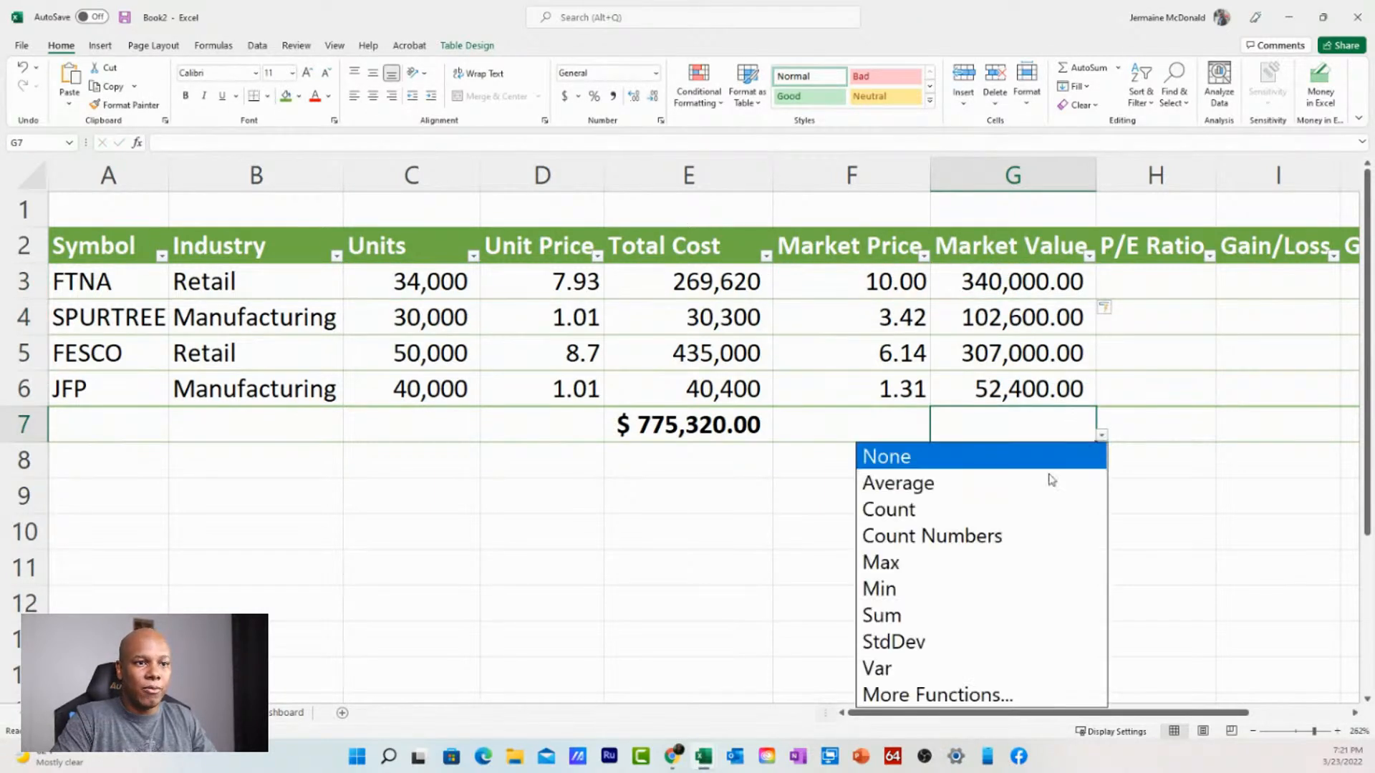
left_click(935, 612)
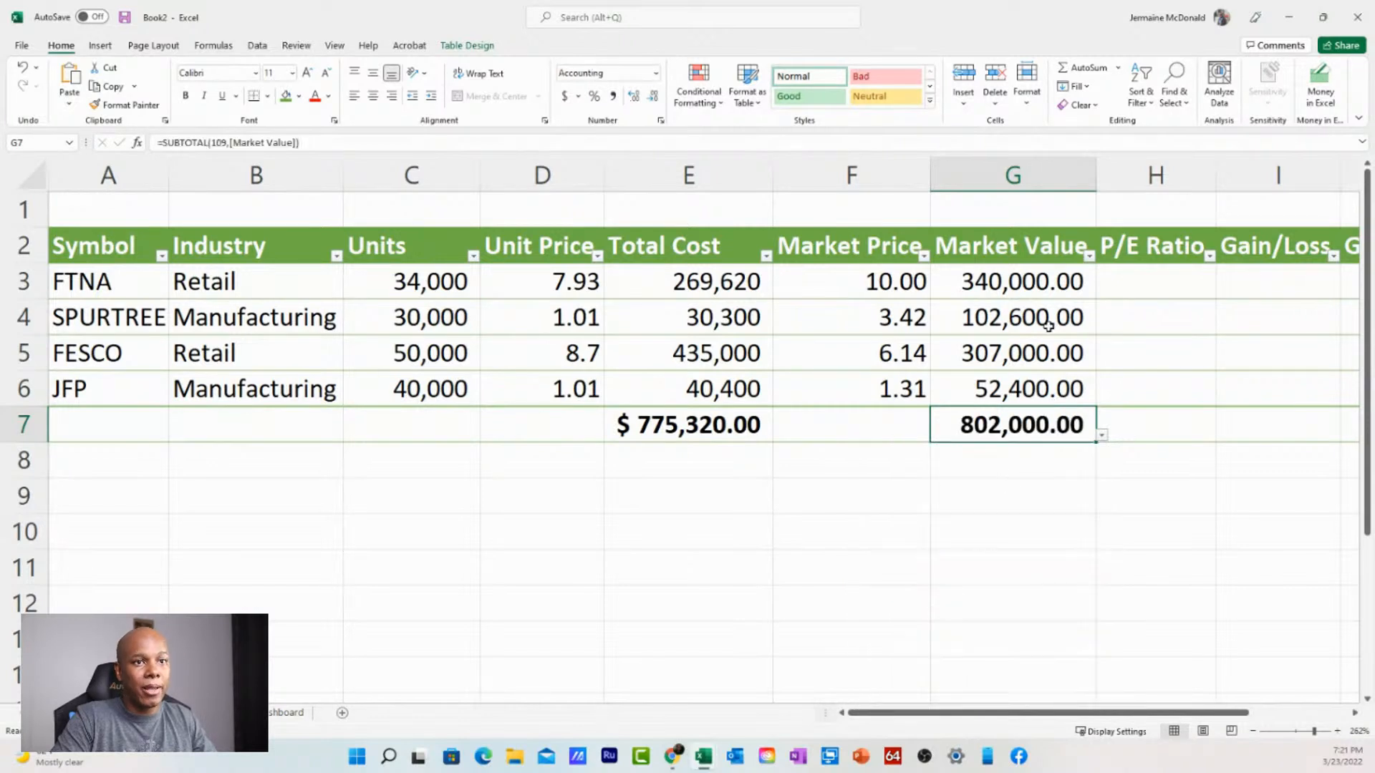
left_click(1011, 466)
left_click(1020, 426)
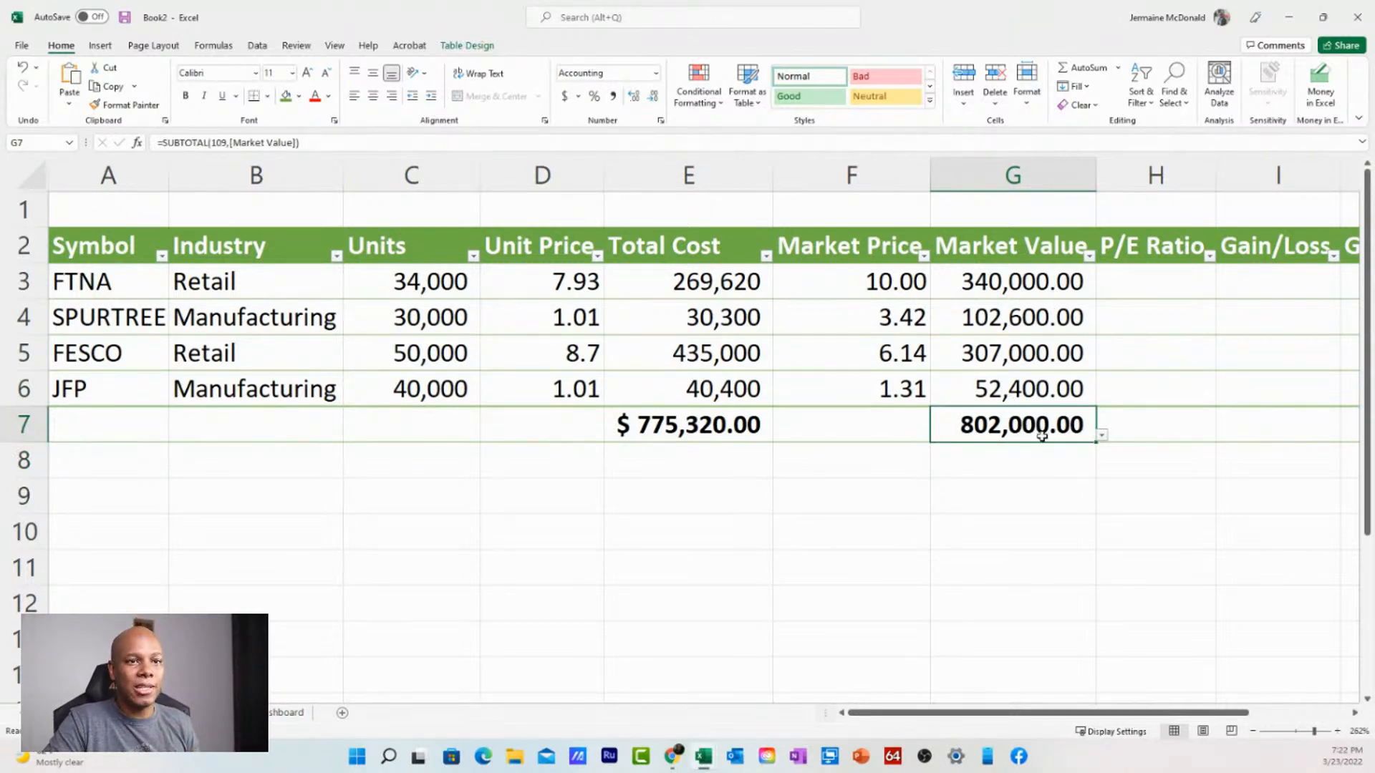
left_click(1019, 466)
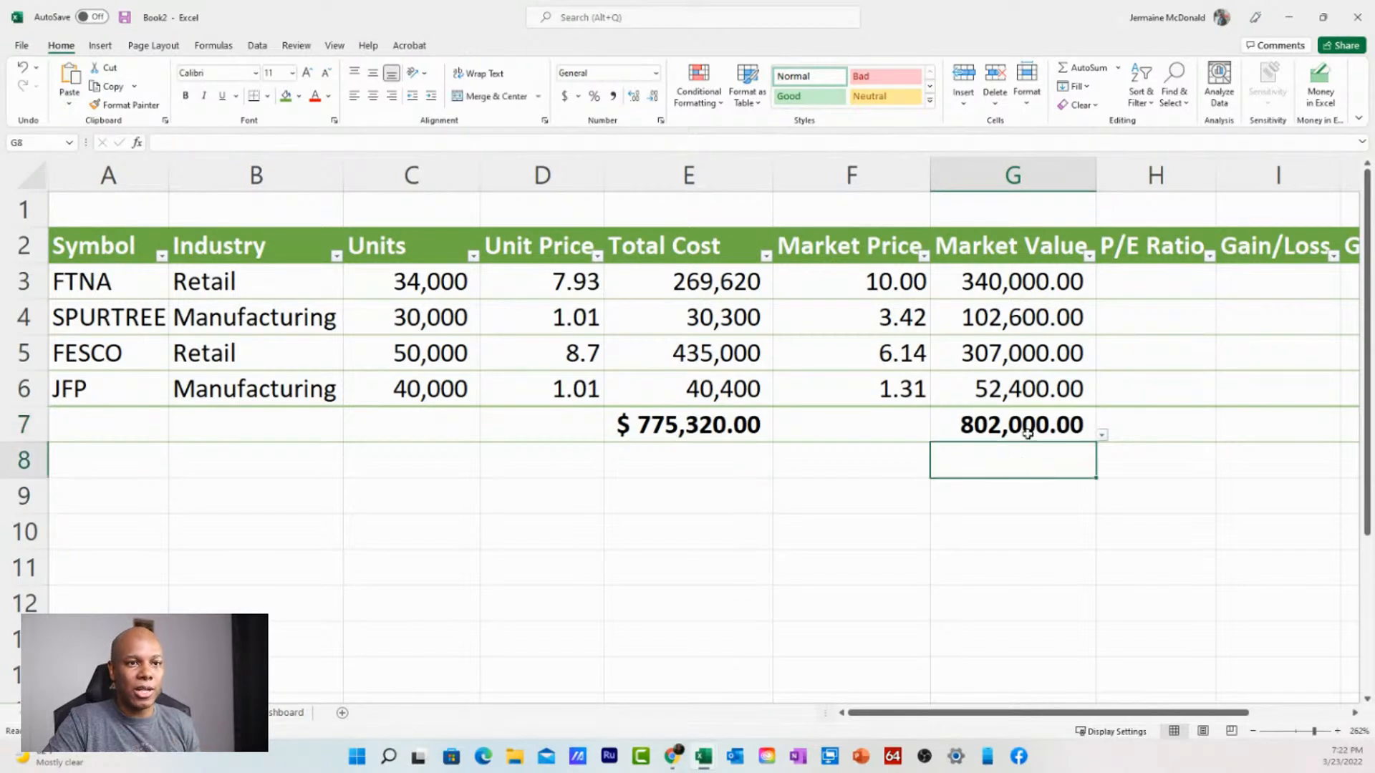
left_click(1023, 431)
left_click(707, 419)
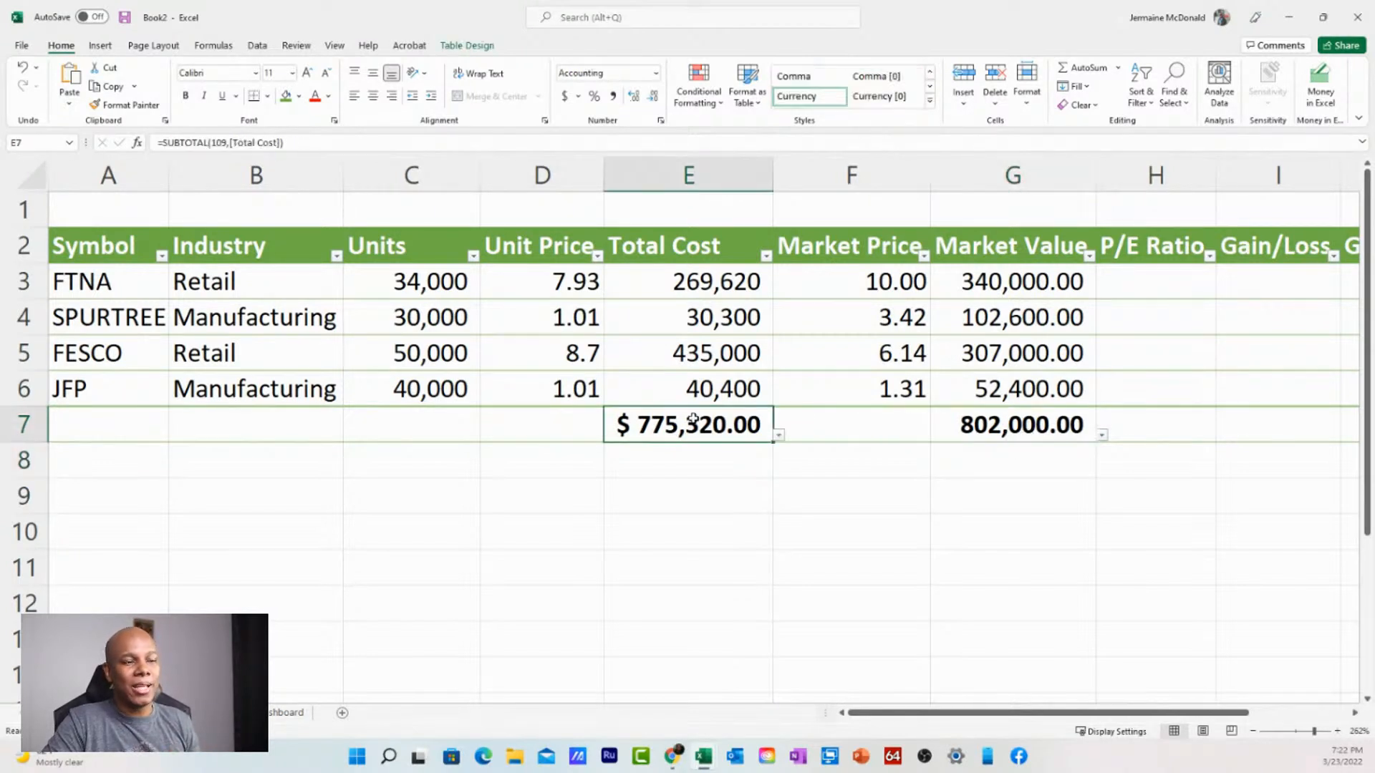
left_click(933, 465)
left_click(1003, 420)
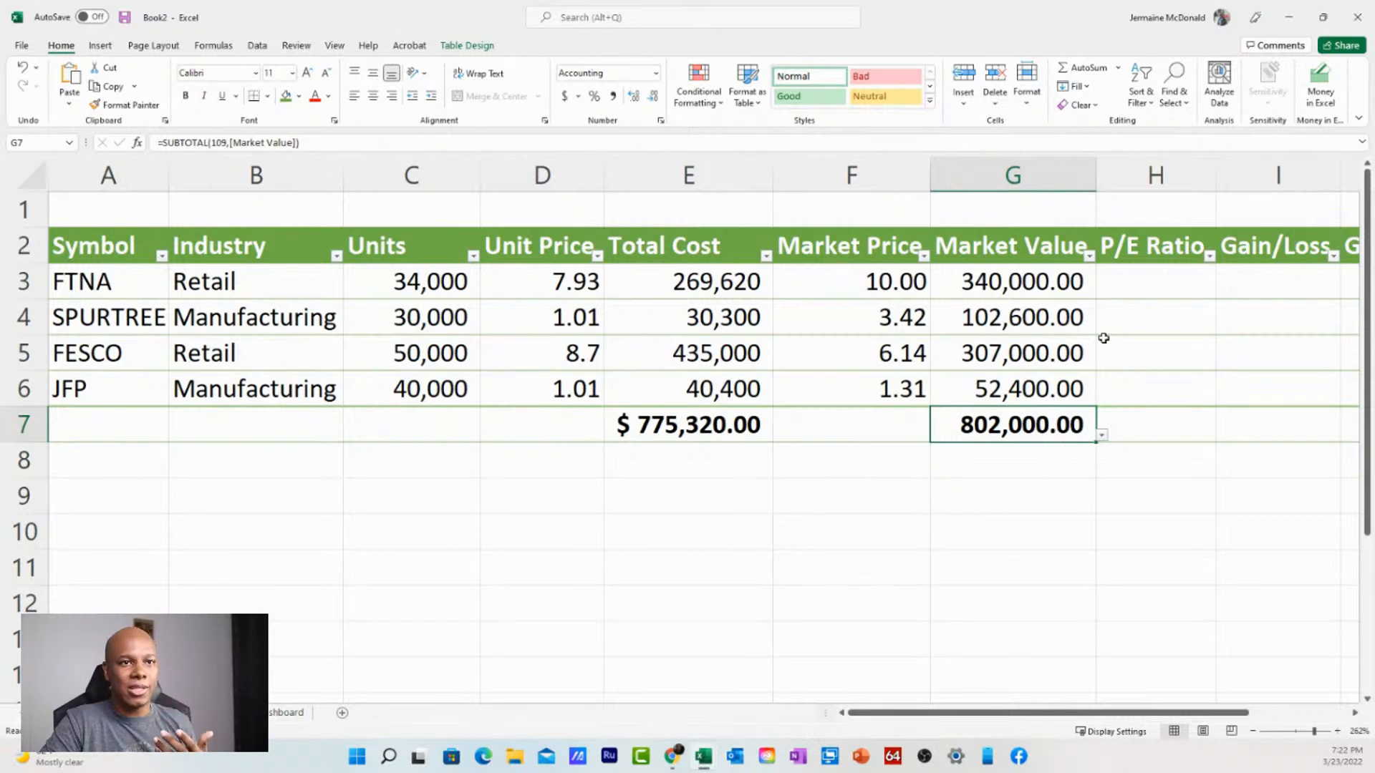
Step: In P/E Ratio cell H3, begin an XLOOKUP formula that looks up A3 in TradeSheet[Ticker]
left_click(1133, 289)
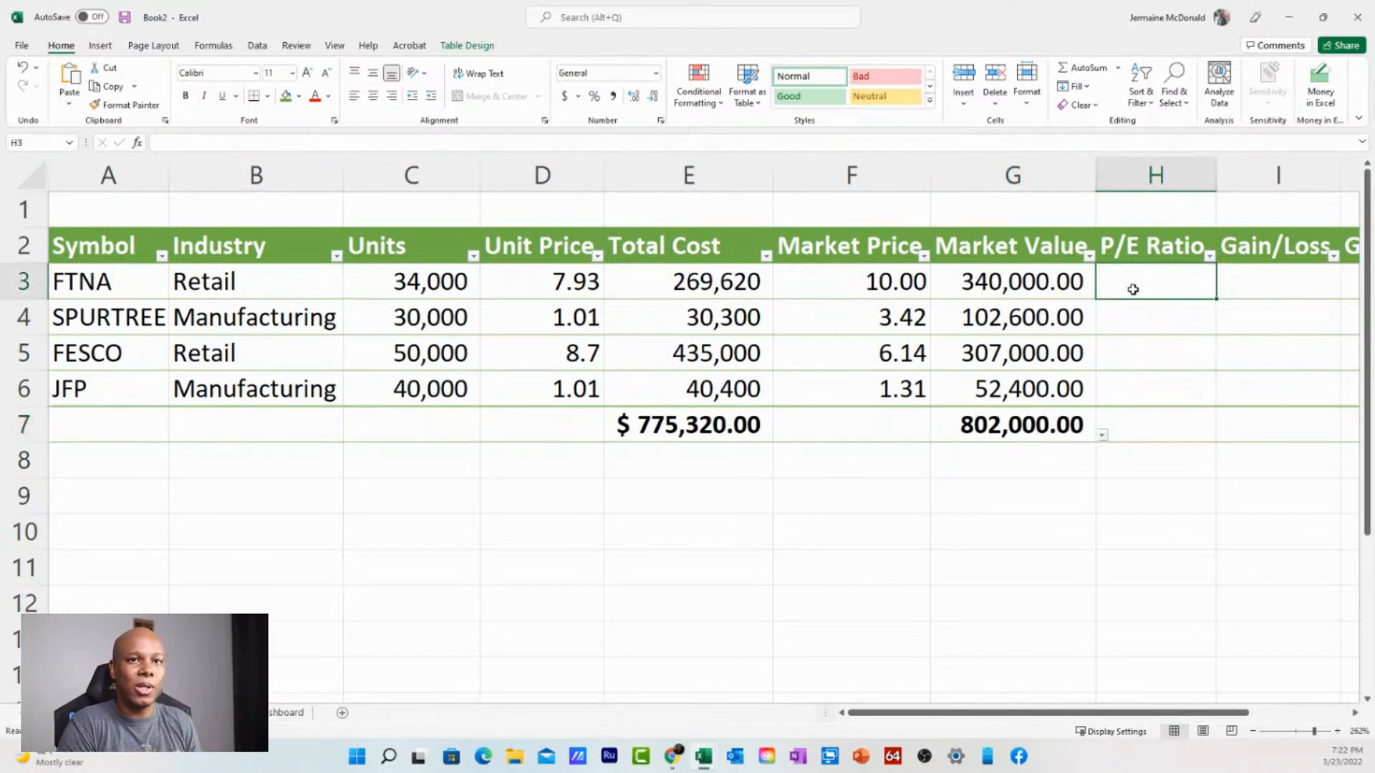
type("=")
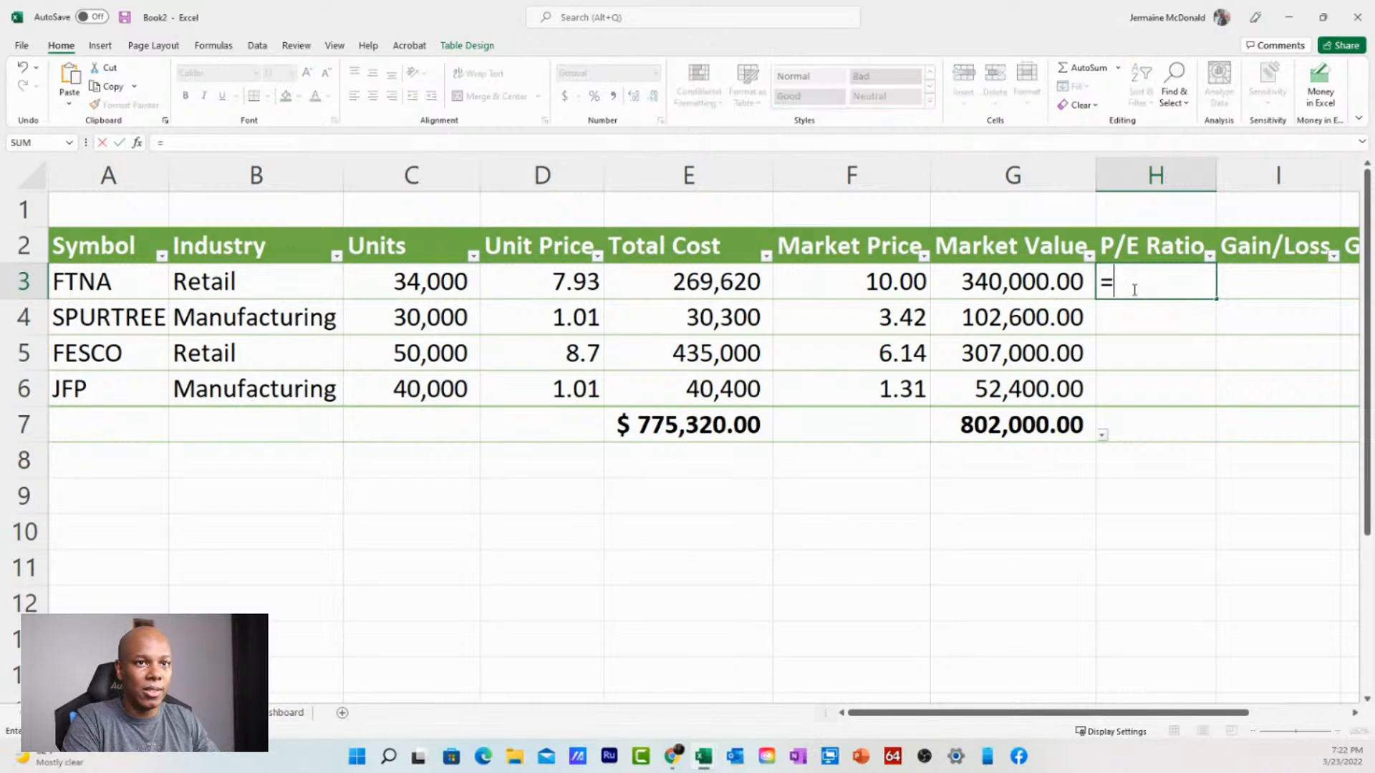
type("xlo")
key("Tab")
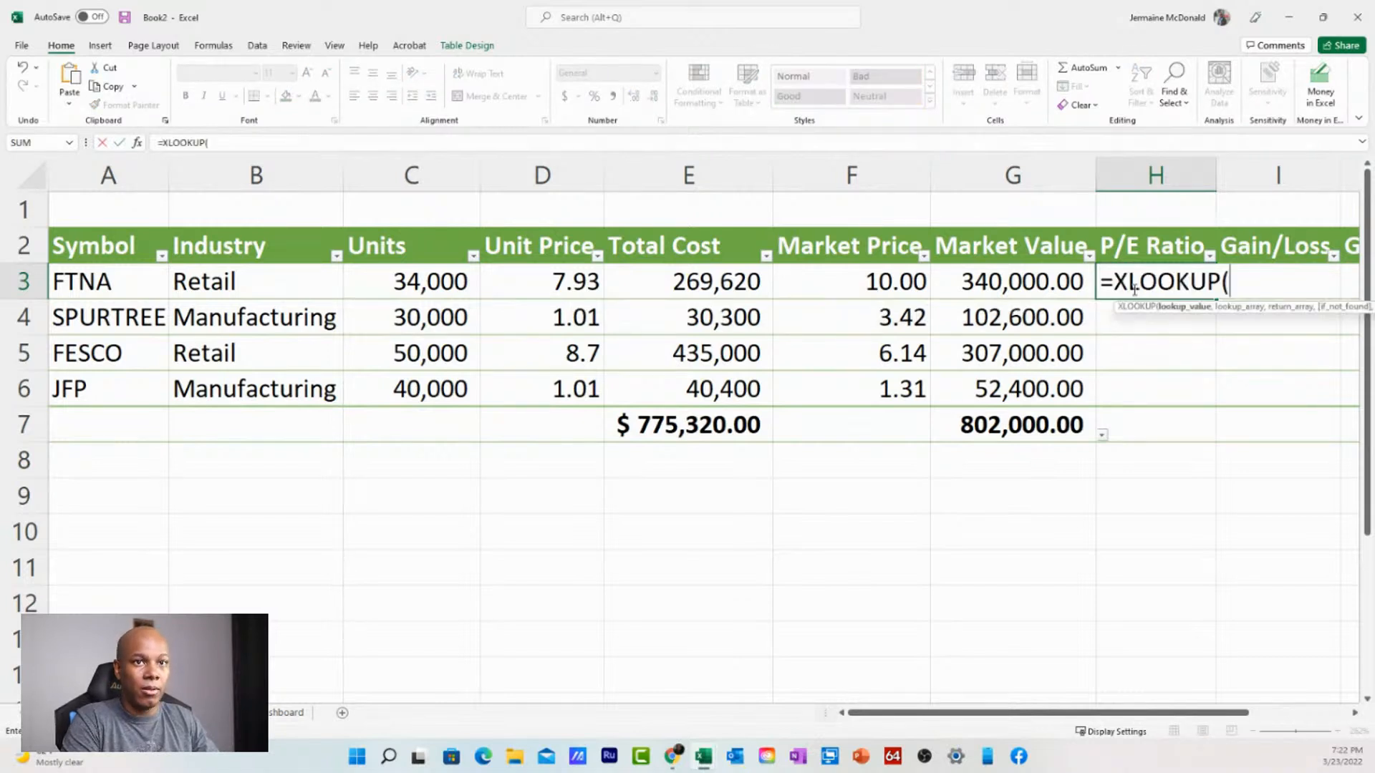
type("a")
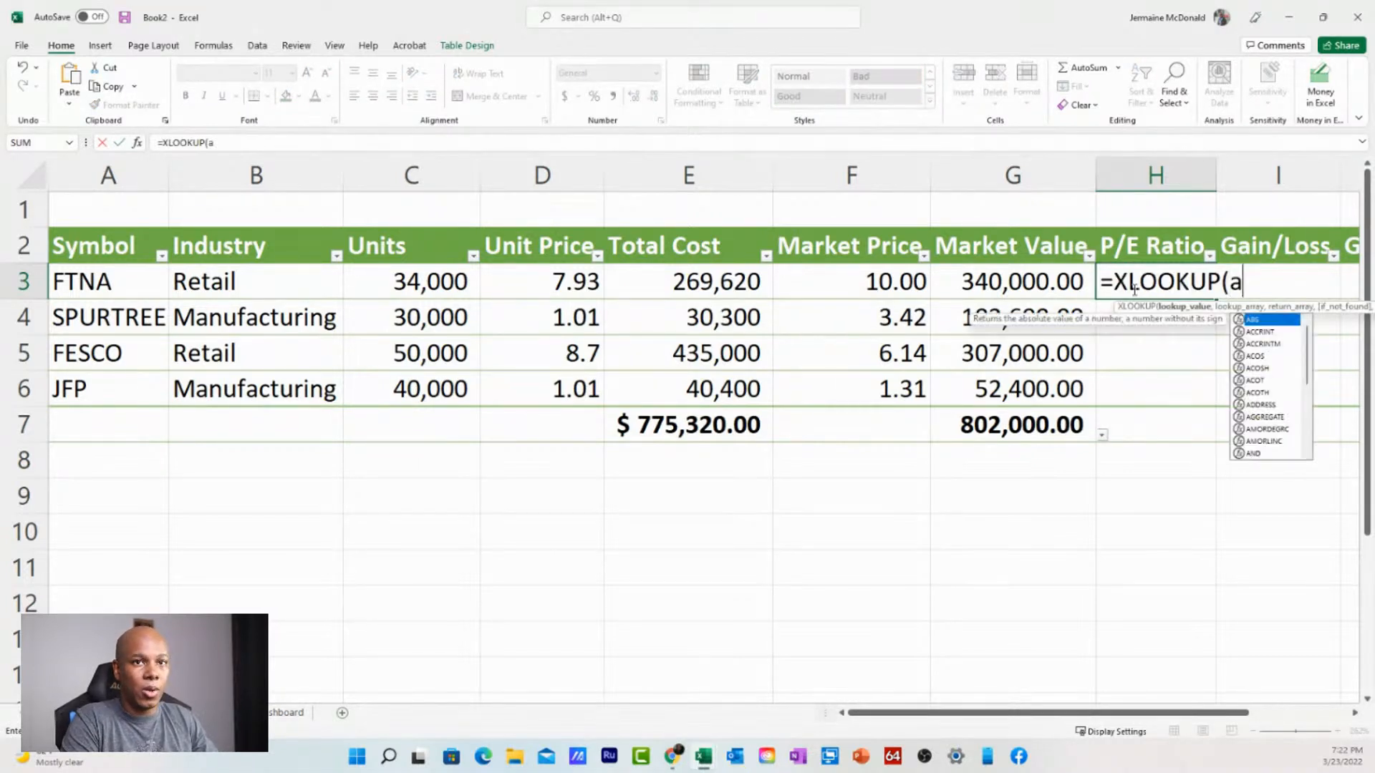
type("3,")
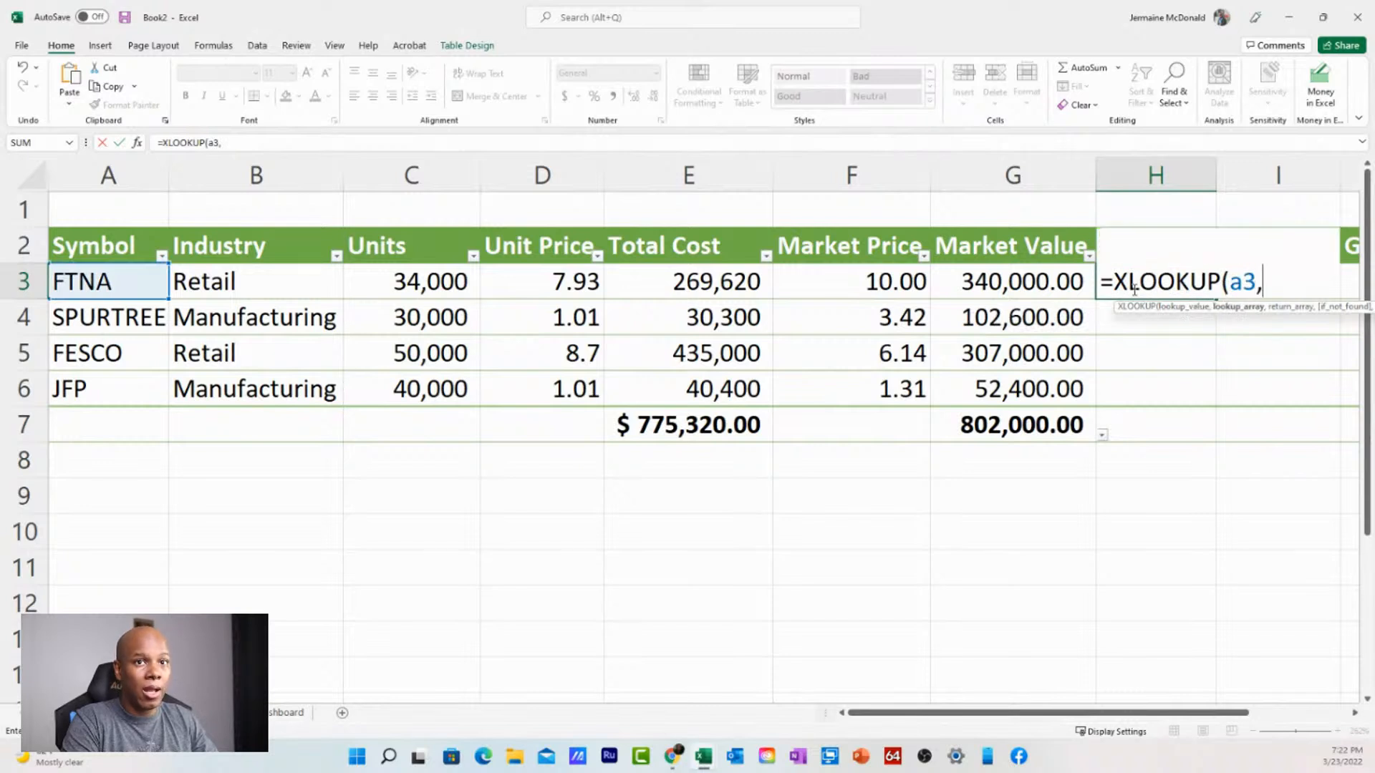
type("TradeSheet")
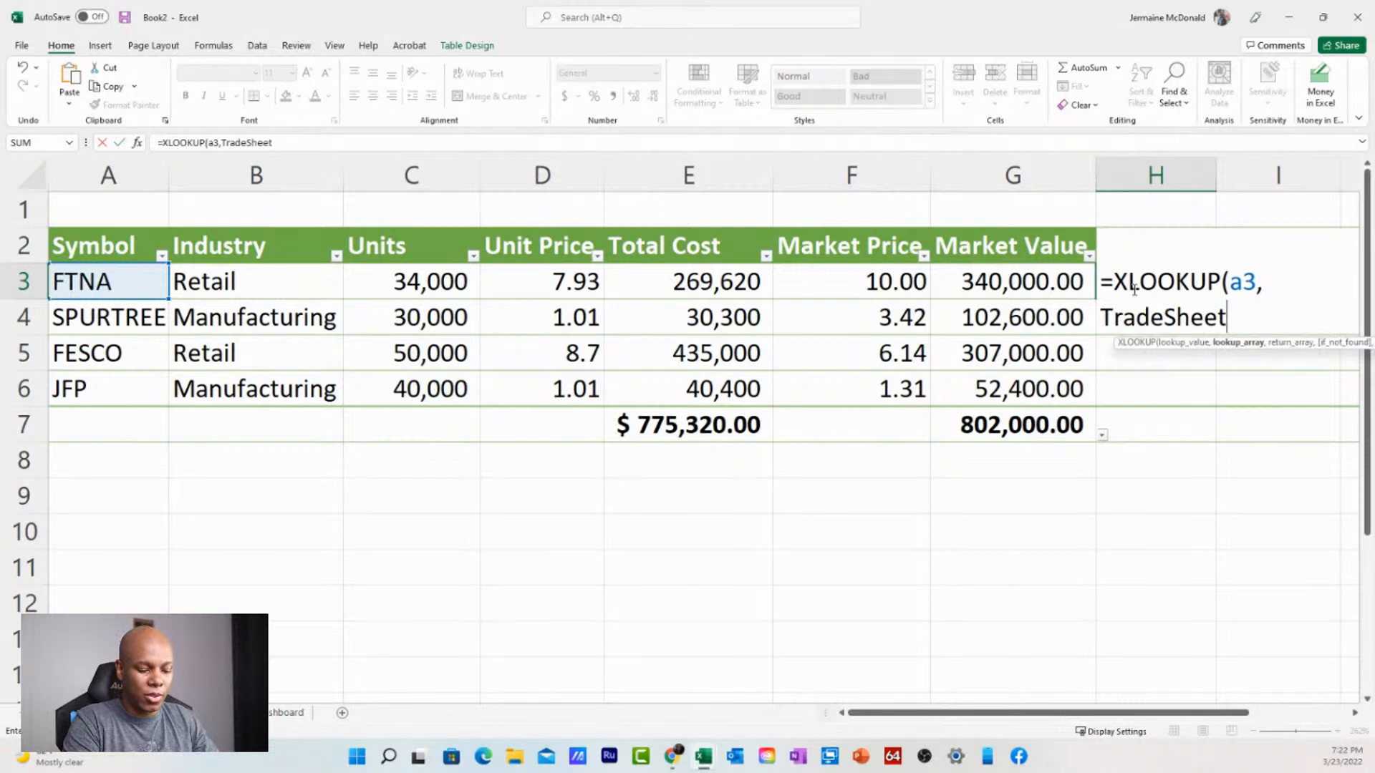
type("[")
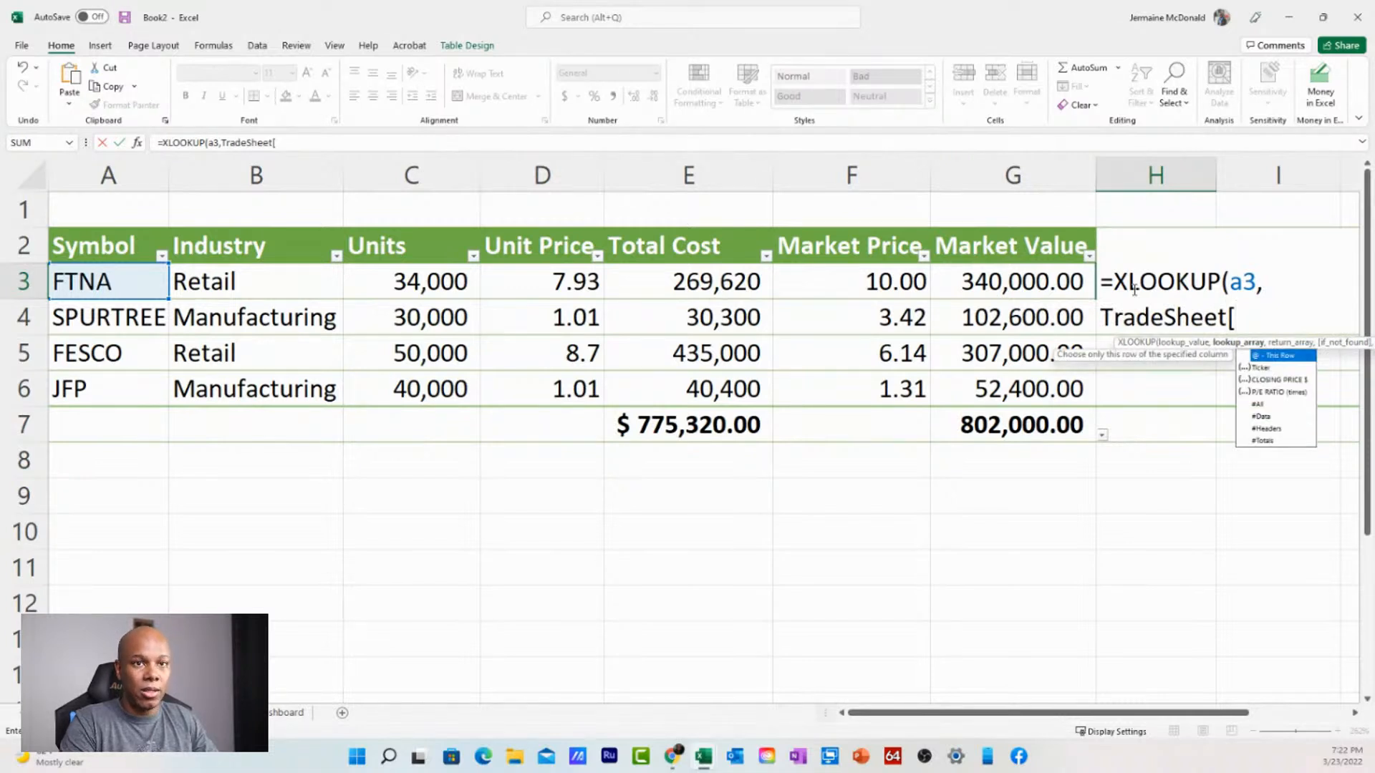
key("Down")
key("Tab")
type("],")
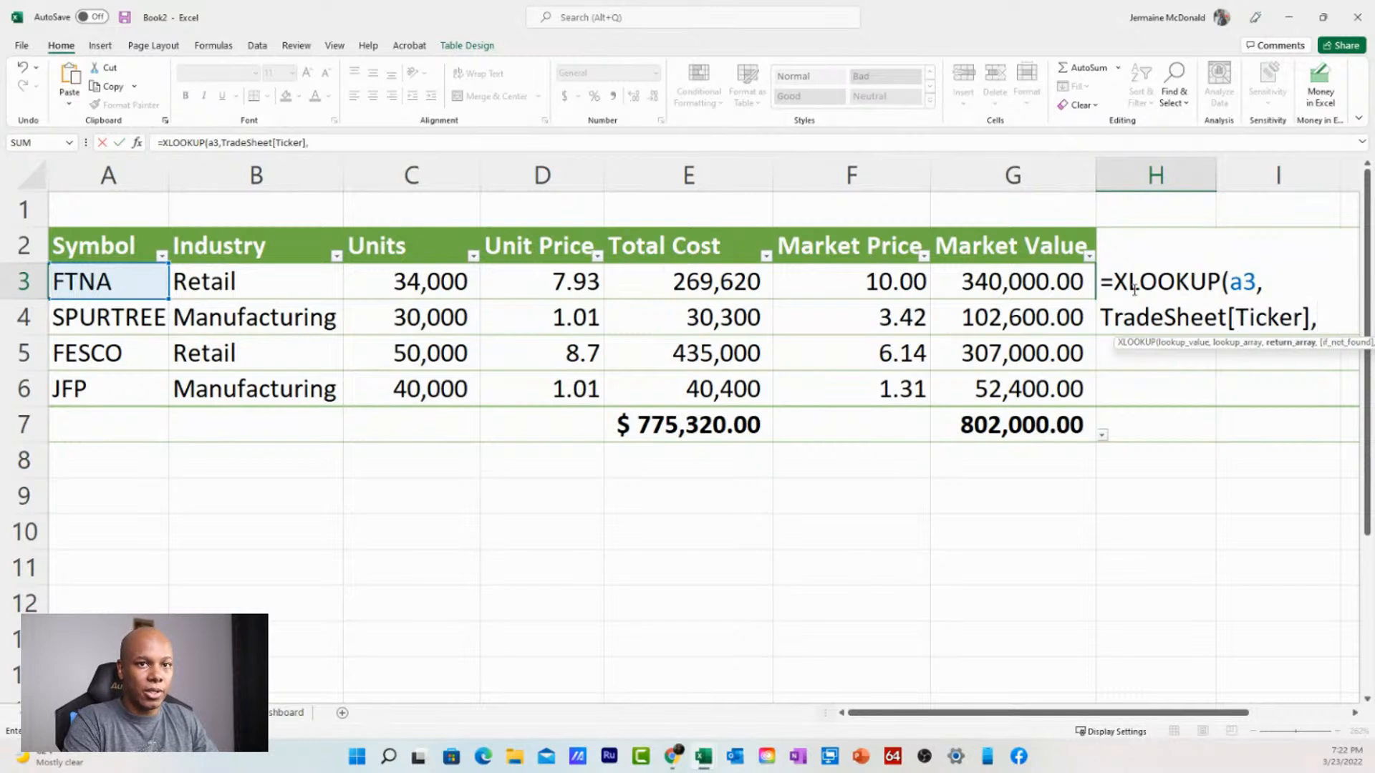
type("Tra")
Step: Complete the P/E Ratio XLOOKUP with TradeSheet[P/E RATIO (times)] as the return array and enter it for the whole column
key("Tab")
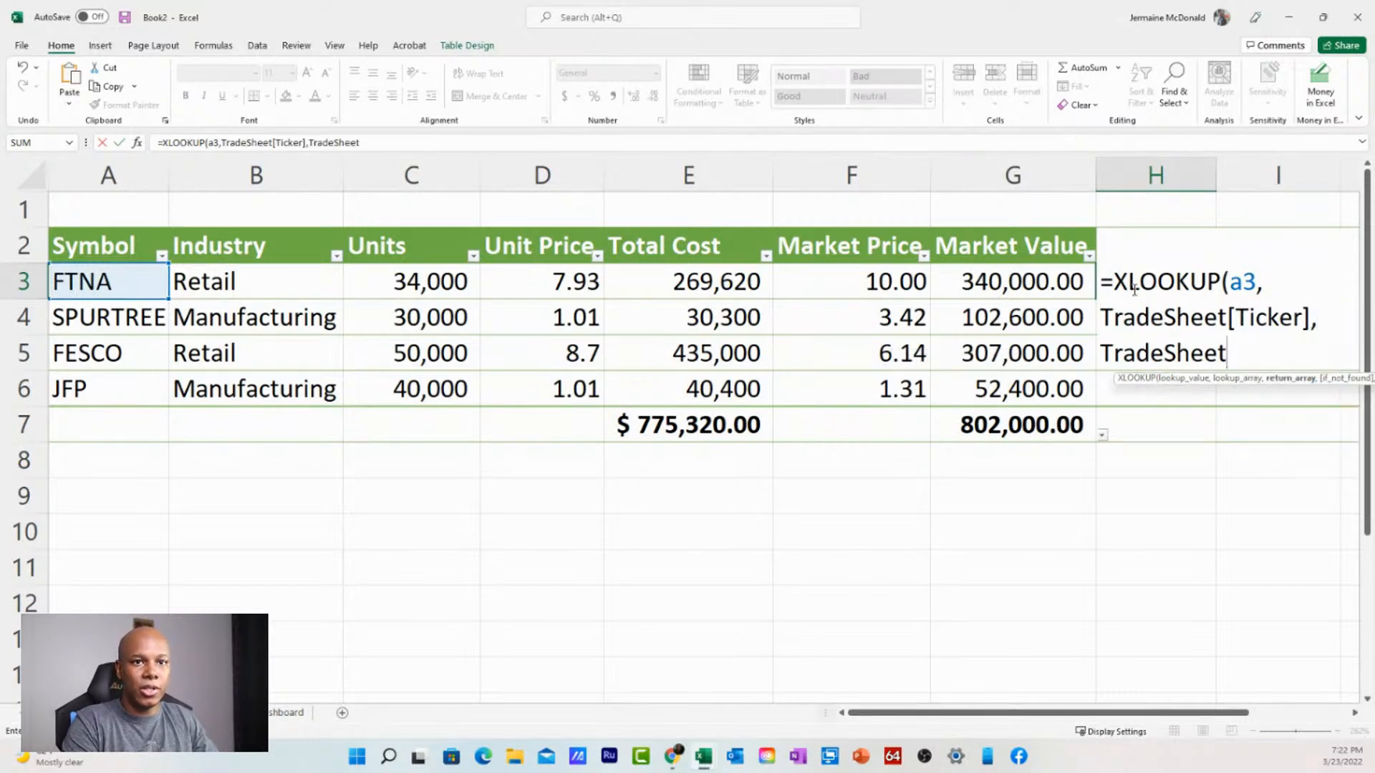
type("[")
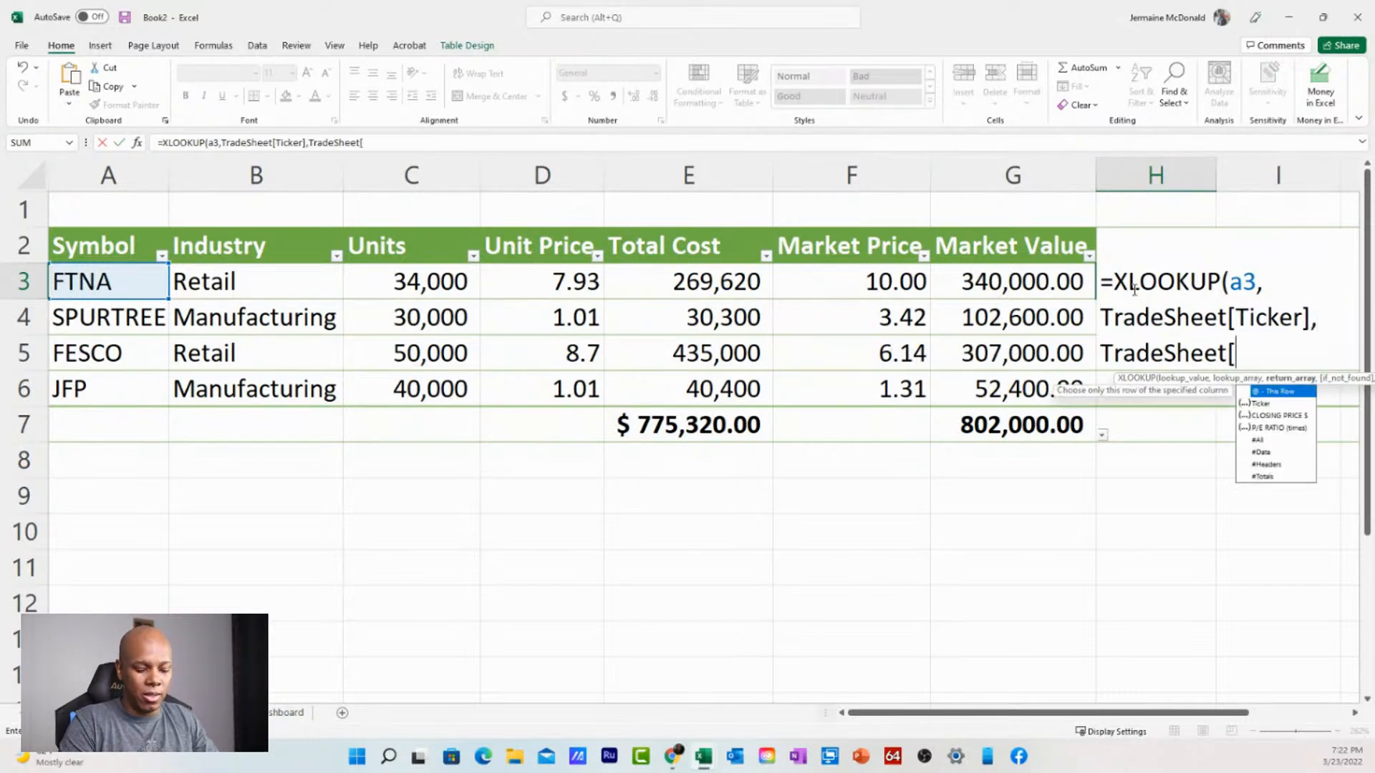
key("Down")
key("Down")
key("Down")
key("Tab")
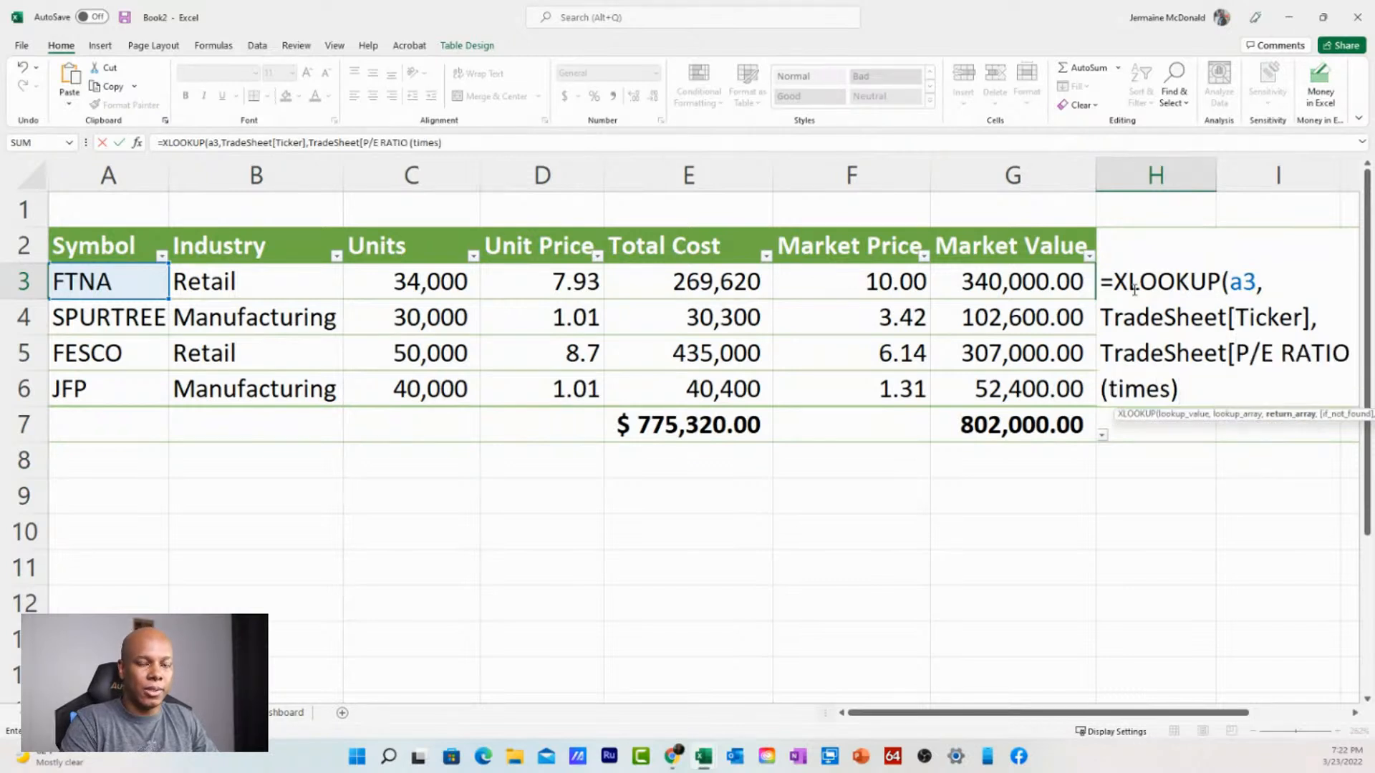
type("])")
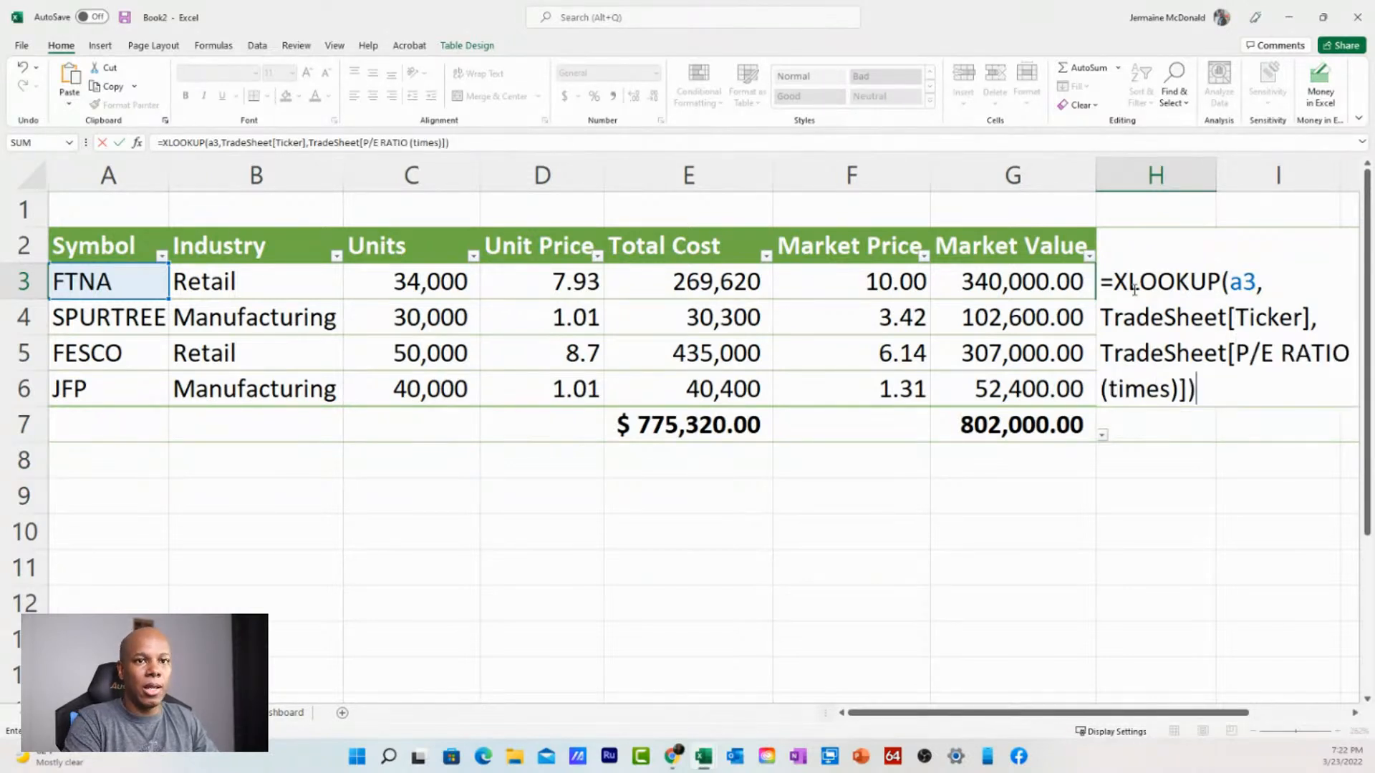
key("Return")
left_click_drag(1157, 284, 1152, 391)
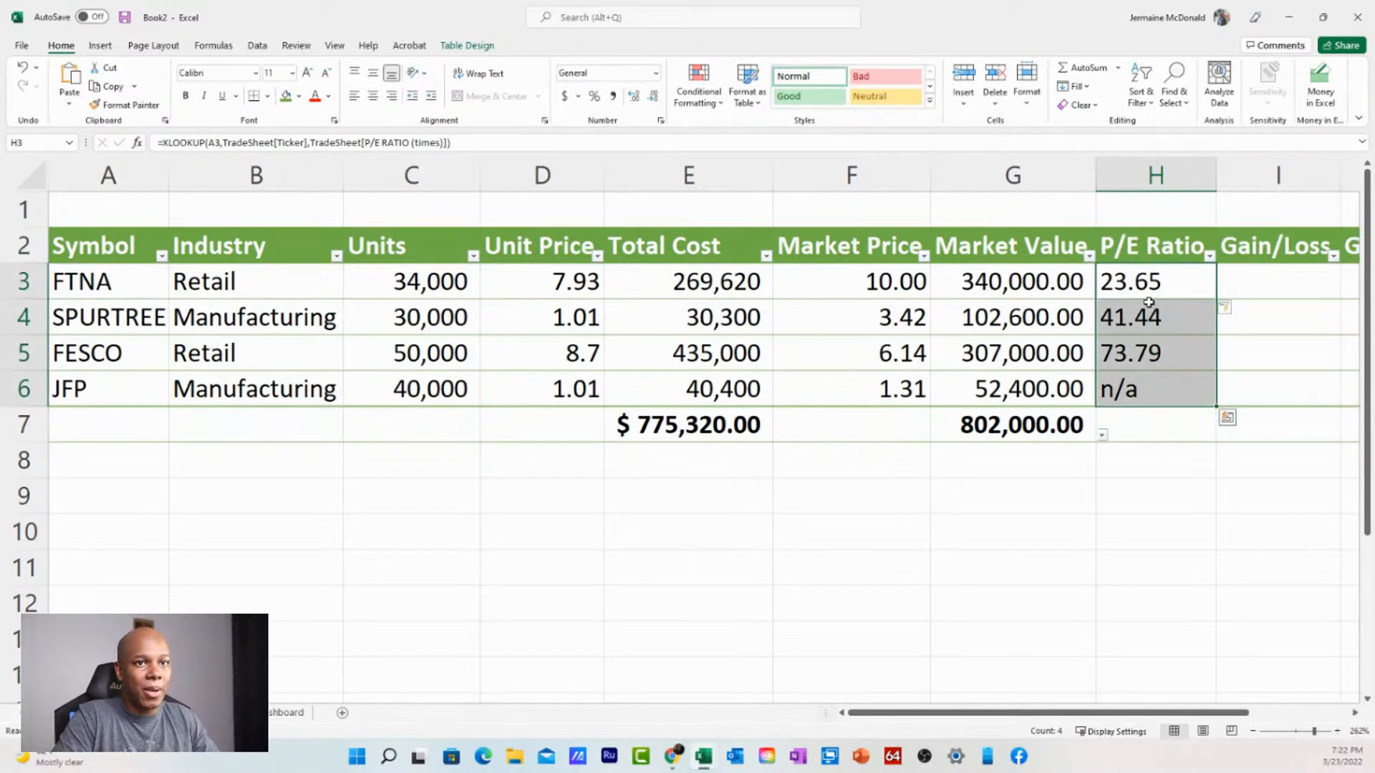
left_click(1171, 280)
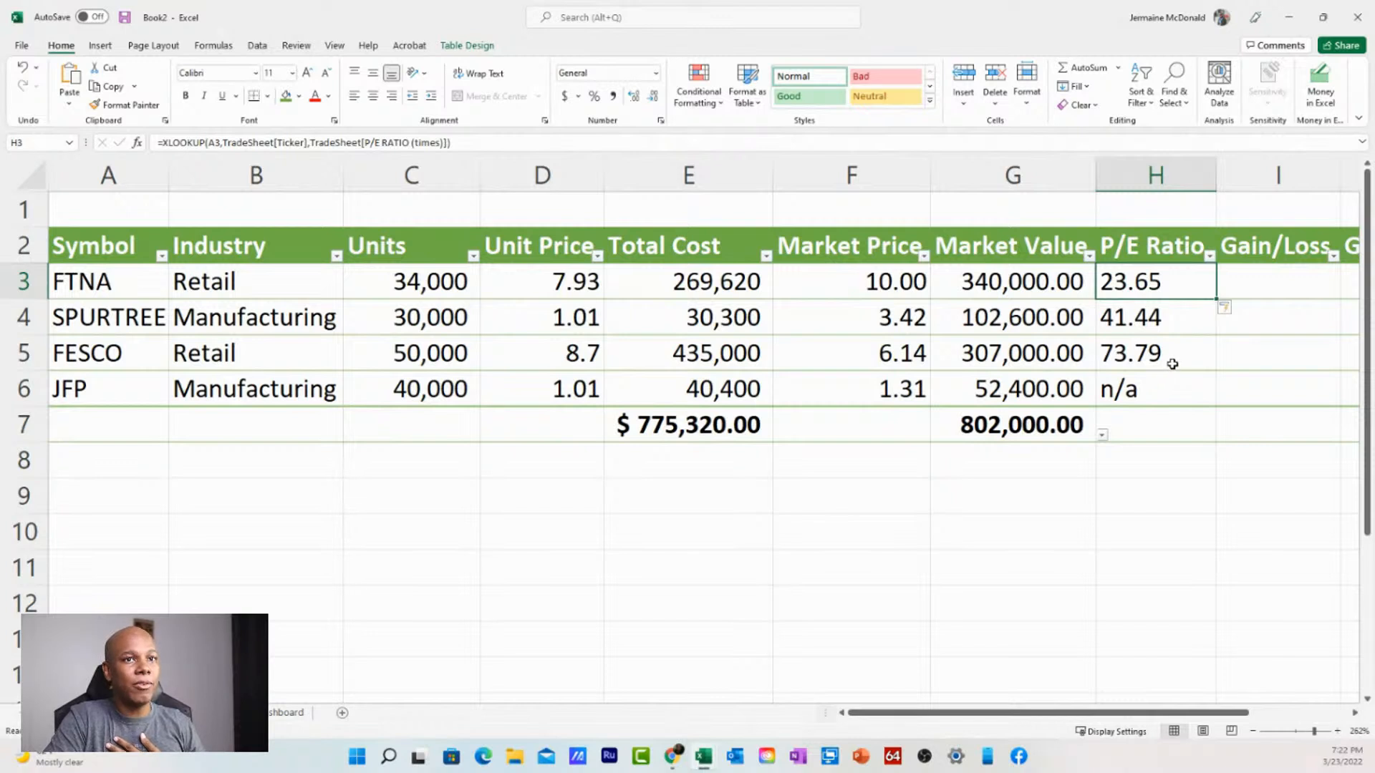
left_click(1151, 350)
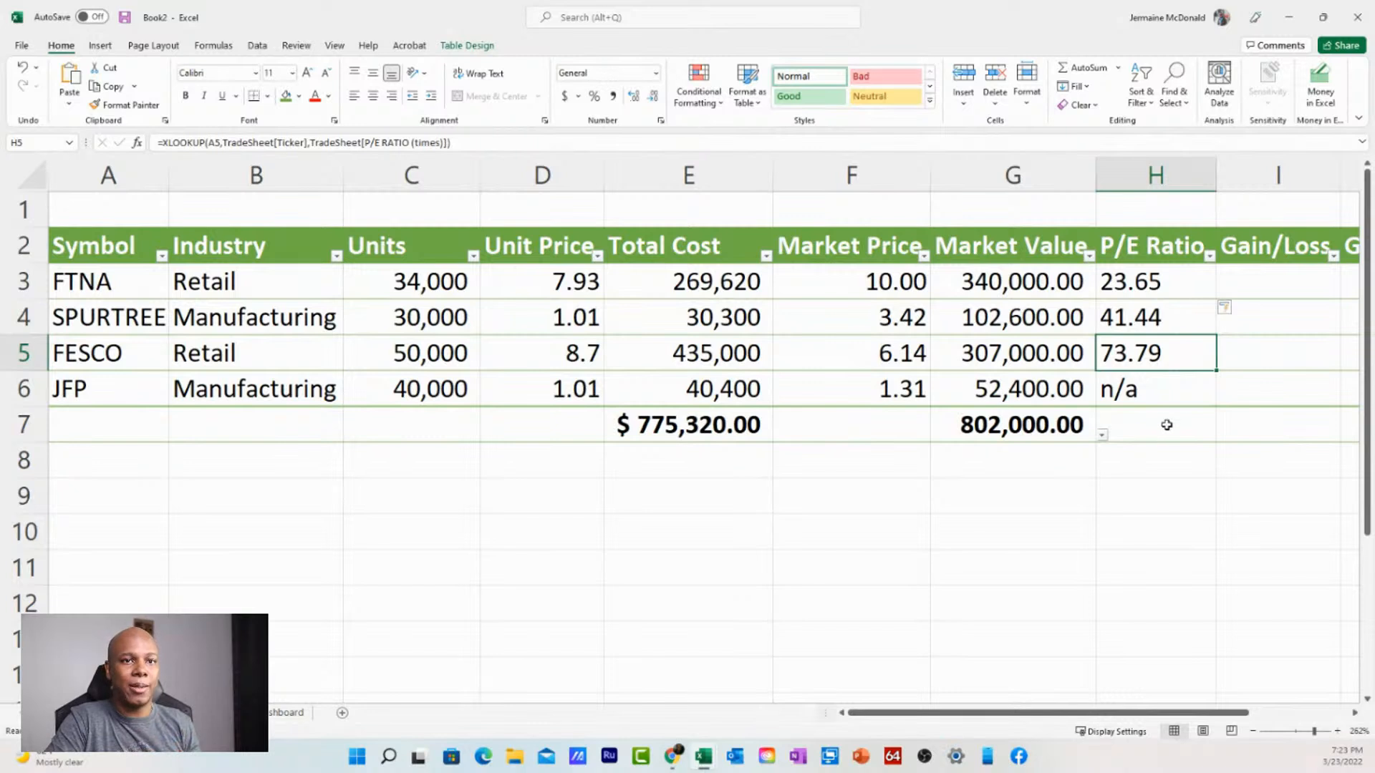
Step: Fill the Gain/Loss column with the formula =G3-E3 and autofit the width of column I
left_click(1266, 289)
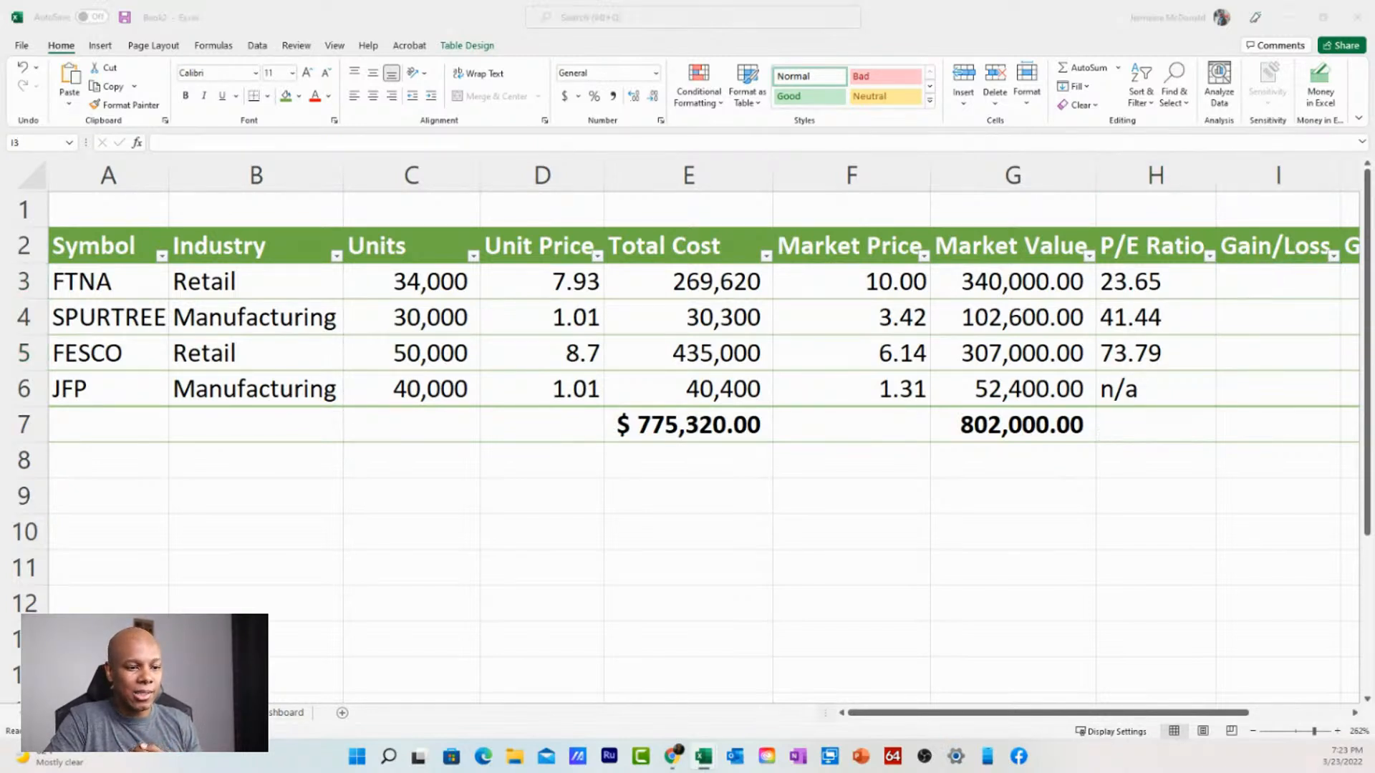
left_click(1253, 287)
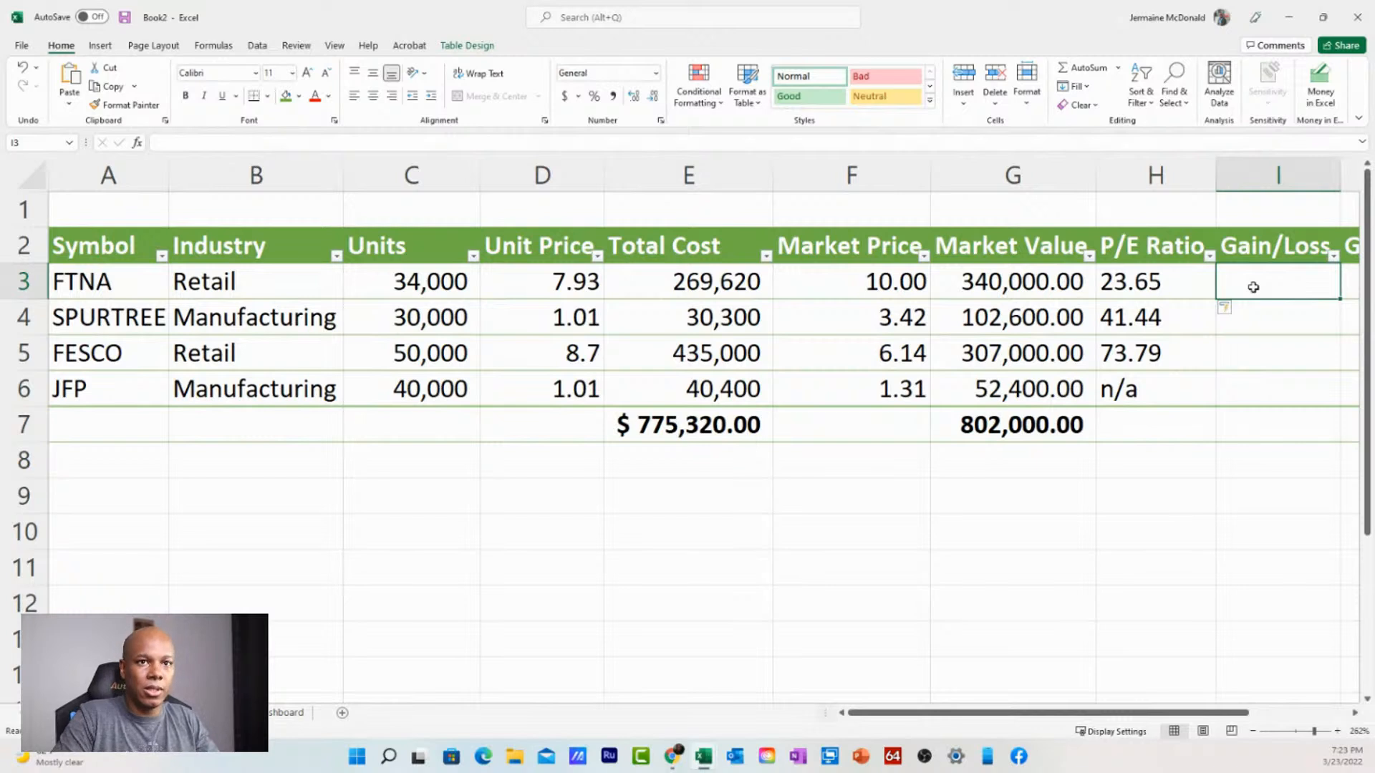
type("=")
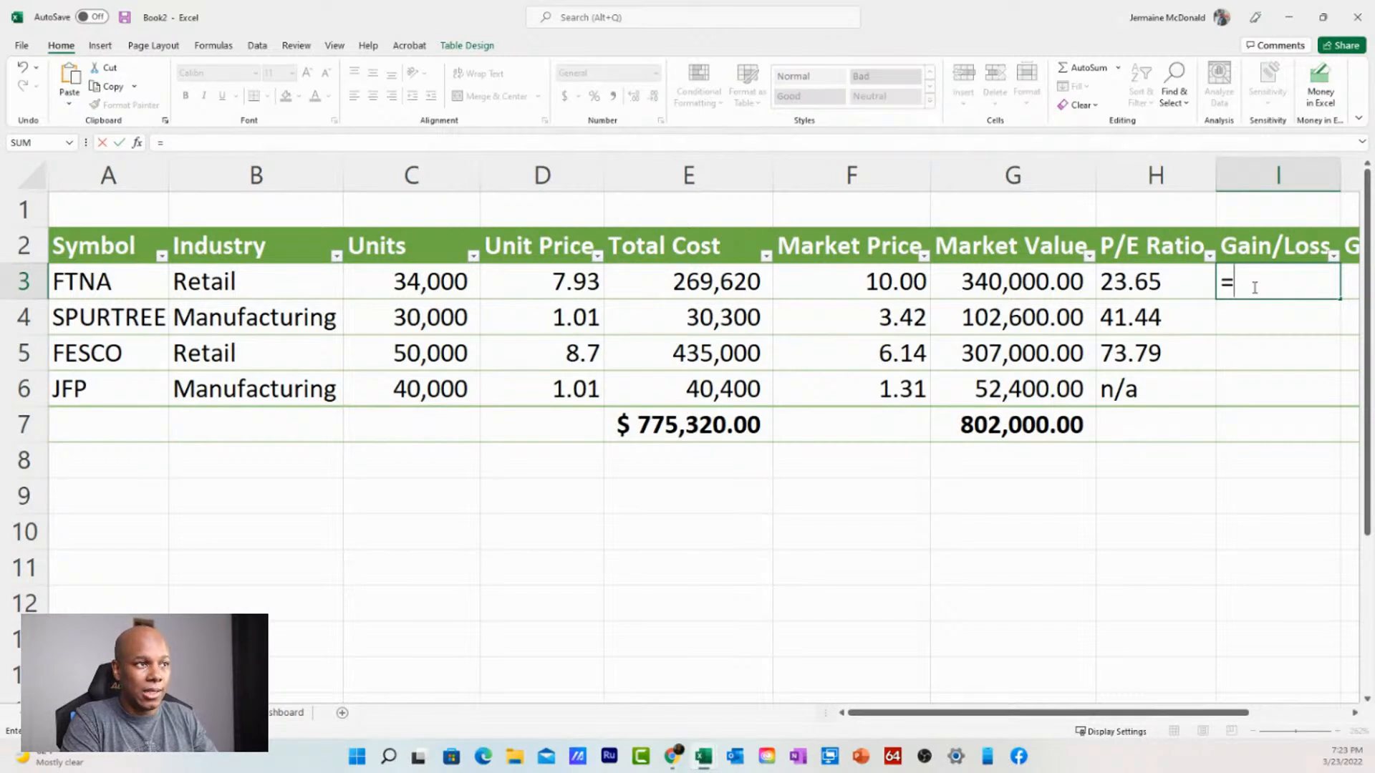
type("g3-")
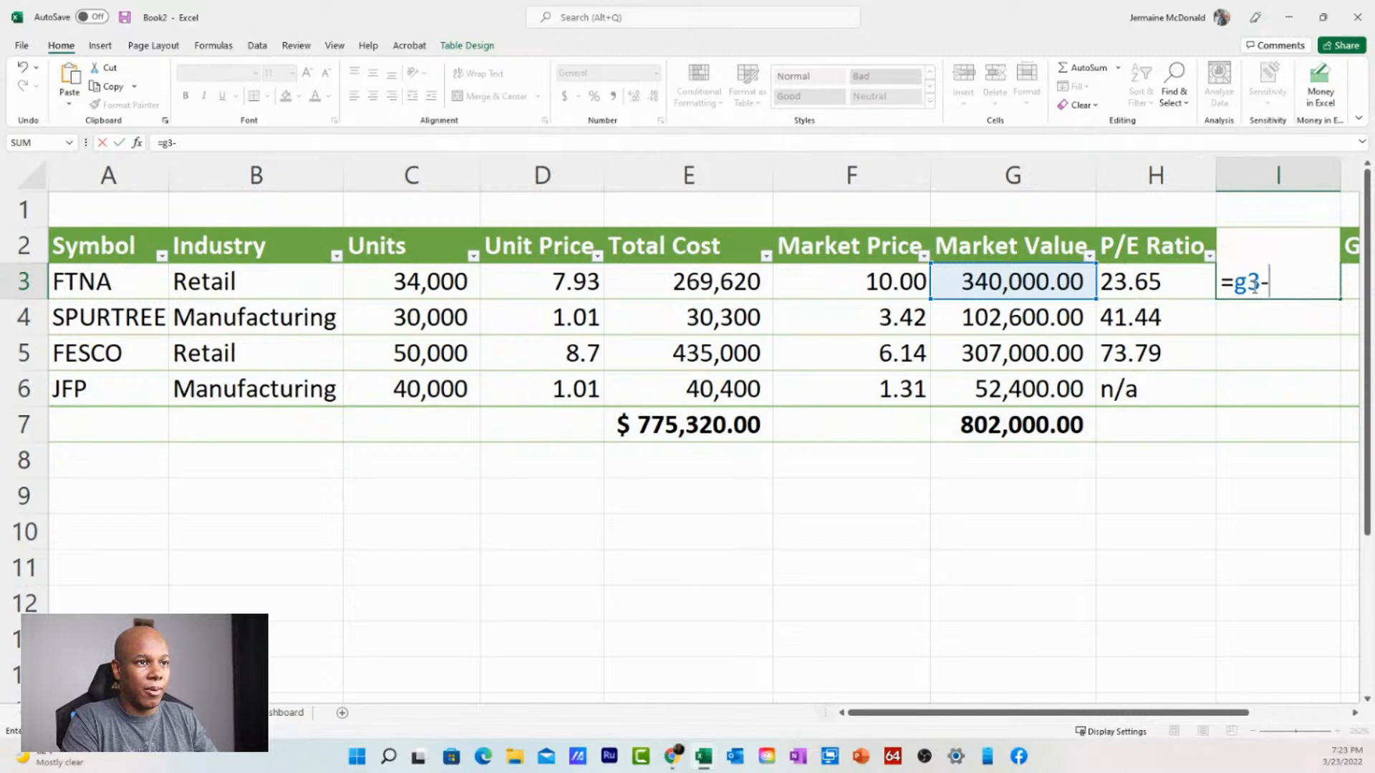
type("e3")
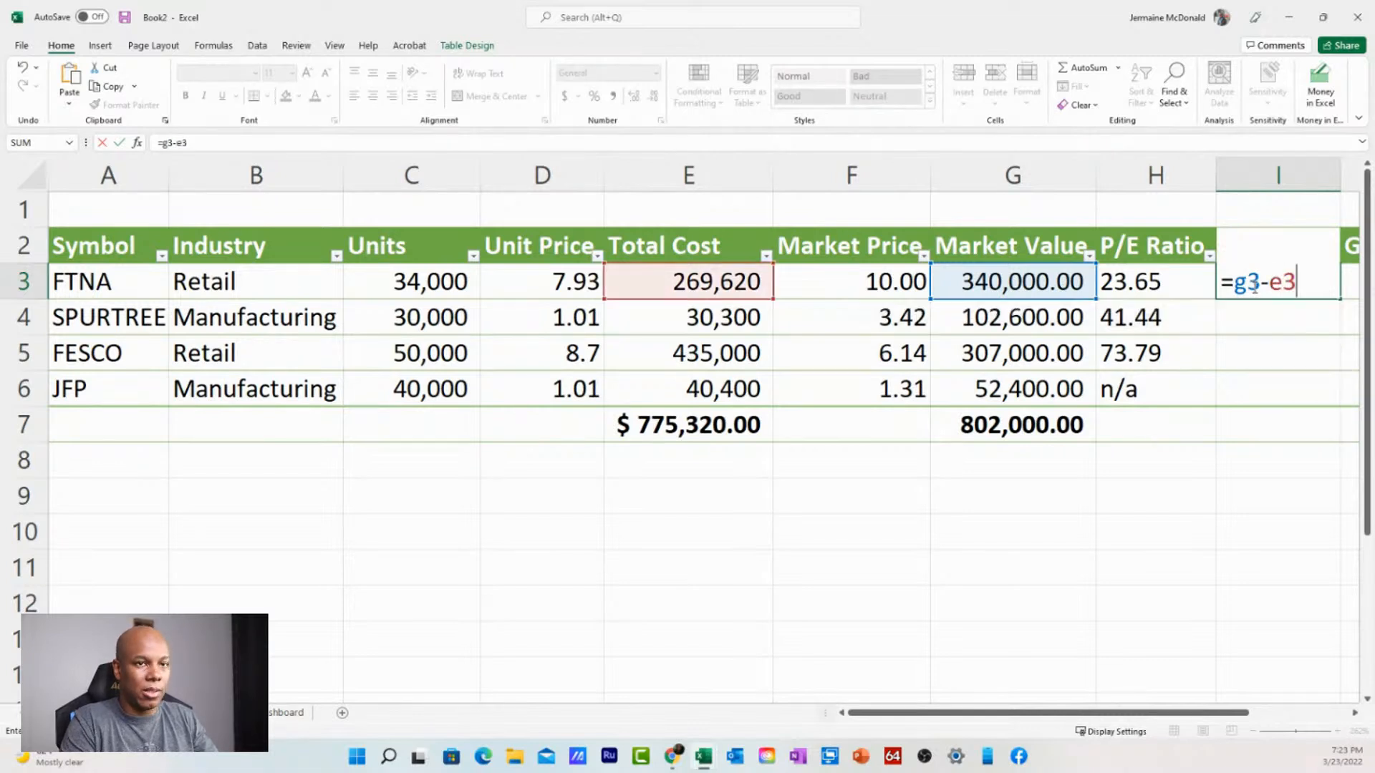
key("Return")
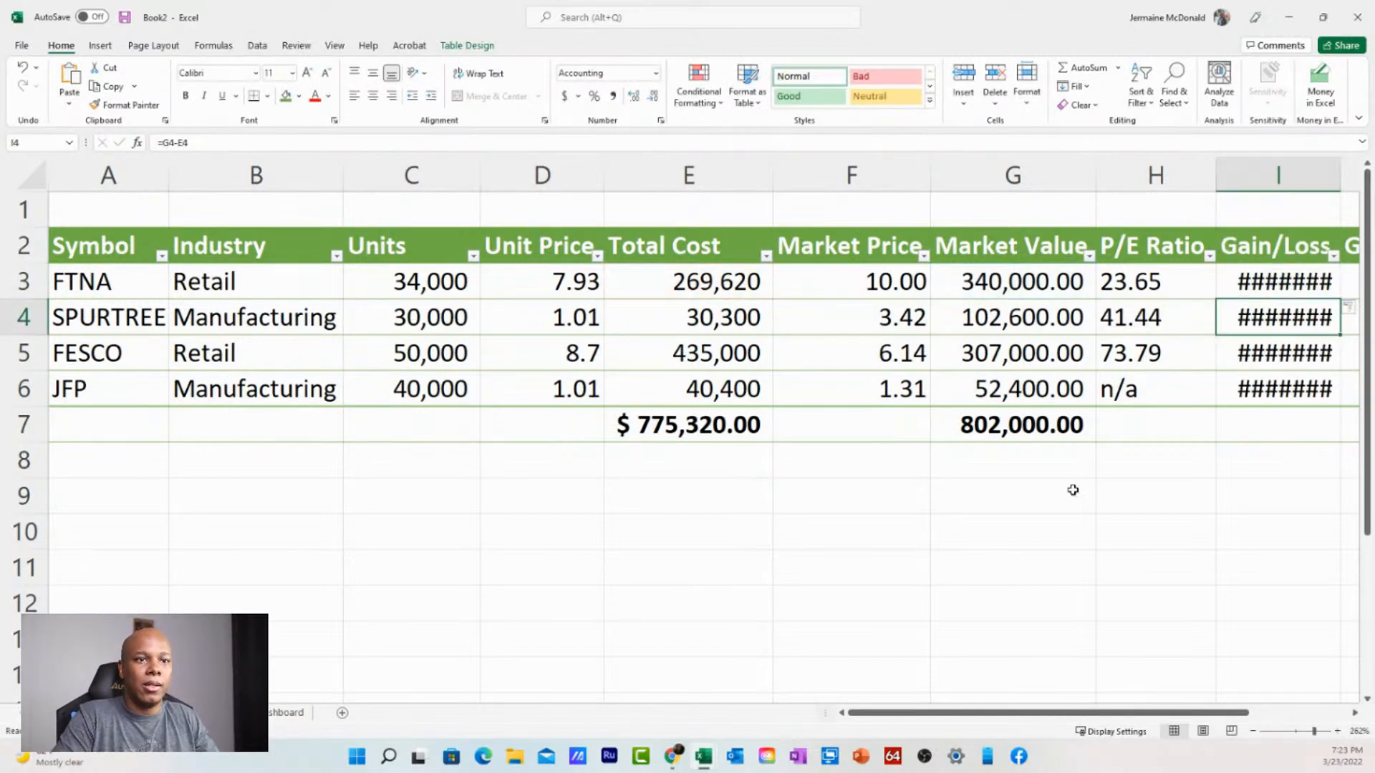
left_click_drag(1034, 716, 1083, 716)
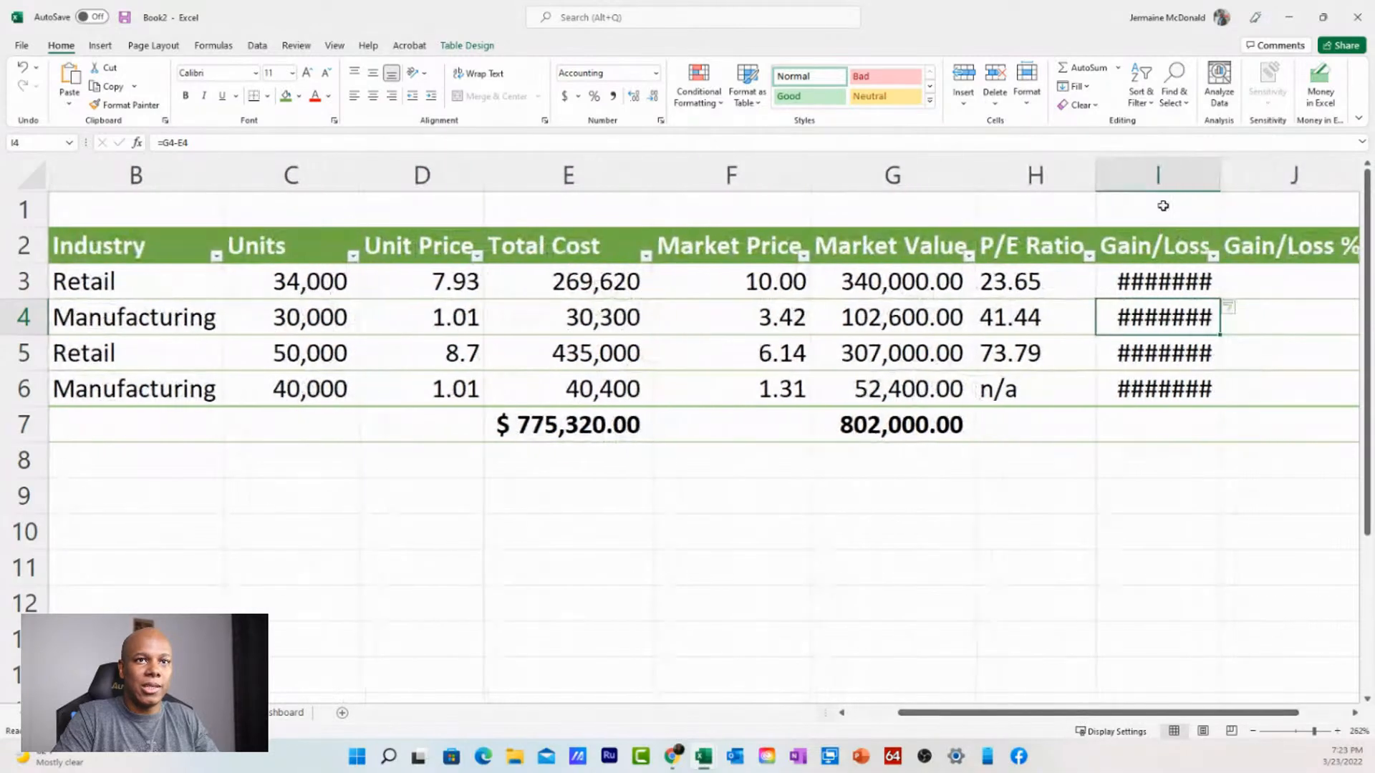
double_click(1218, 169)
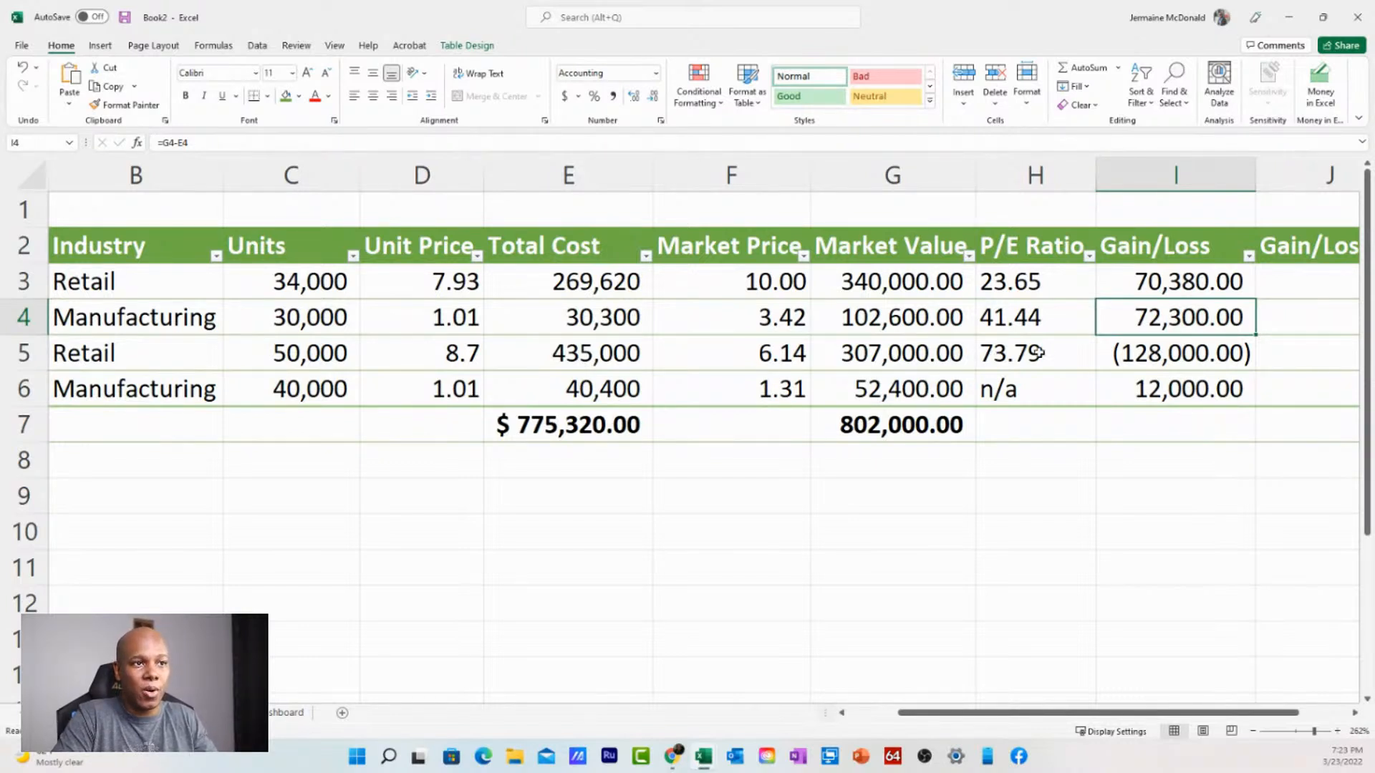
Step: Add a Sum total for the Gain/Loss column in total row cell I7
left_click(1120, 365)
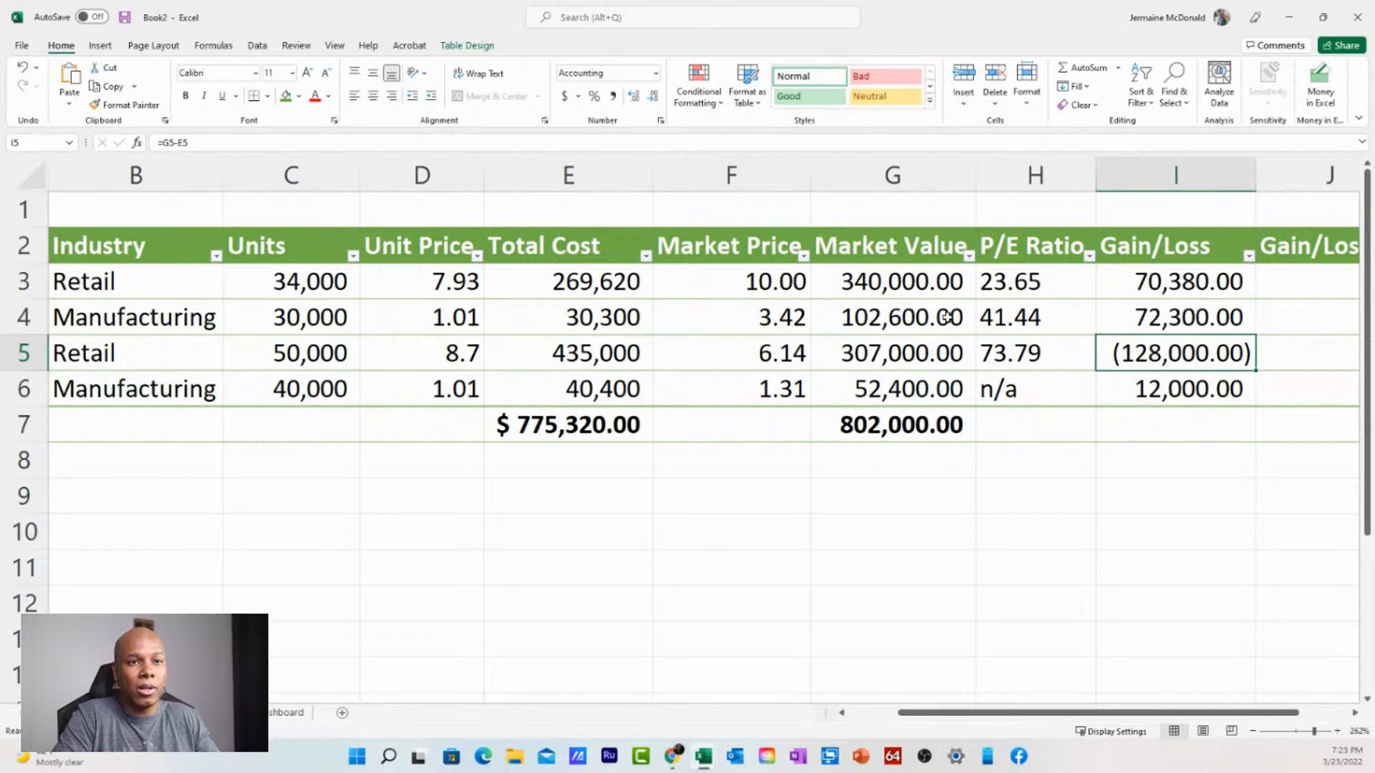
left_click(1167, 423)
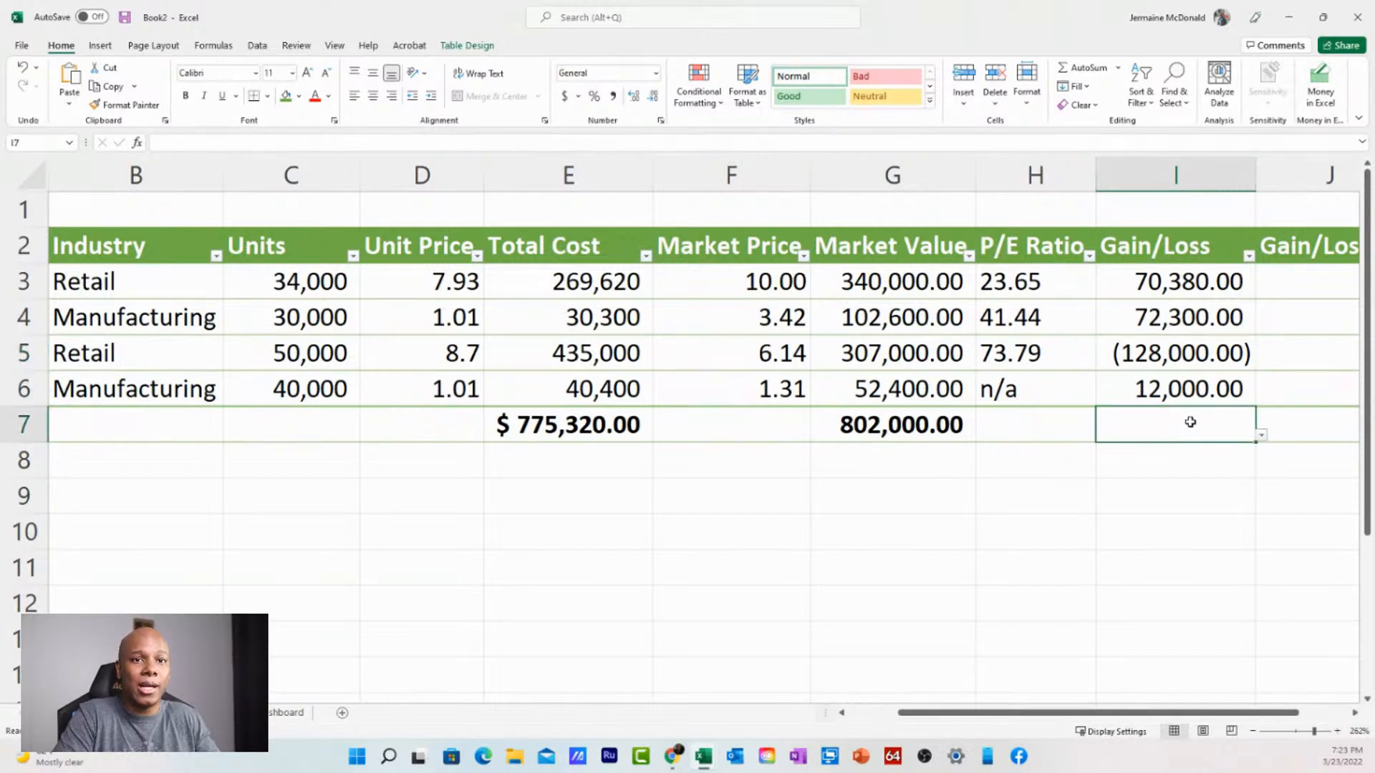
left_click(1260, 436)
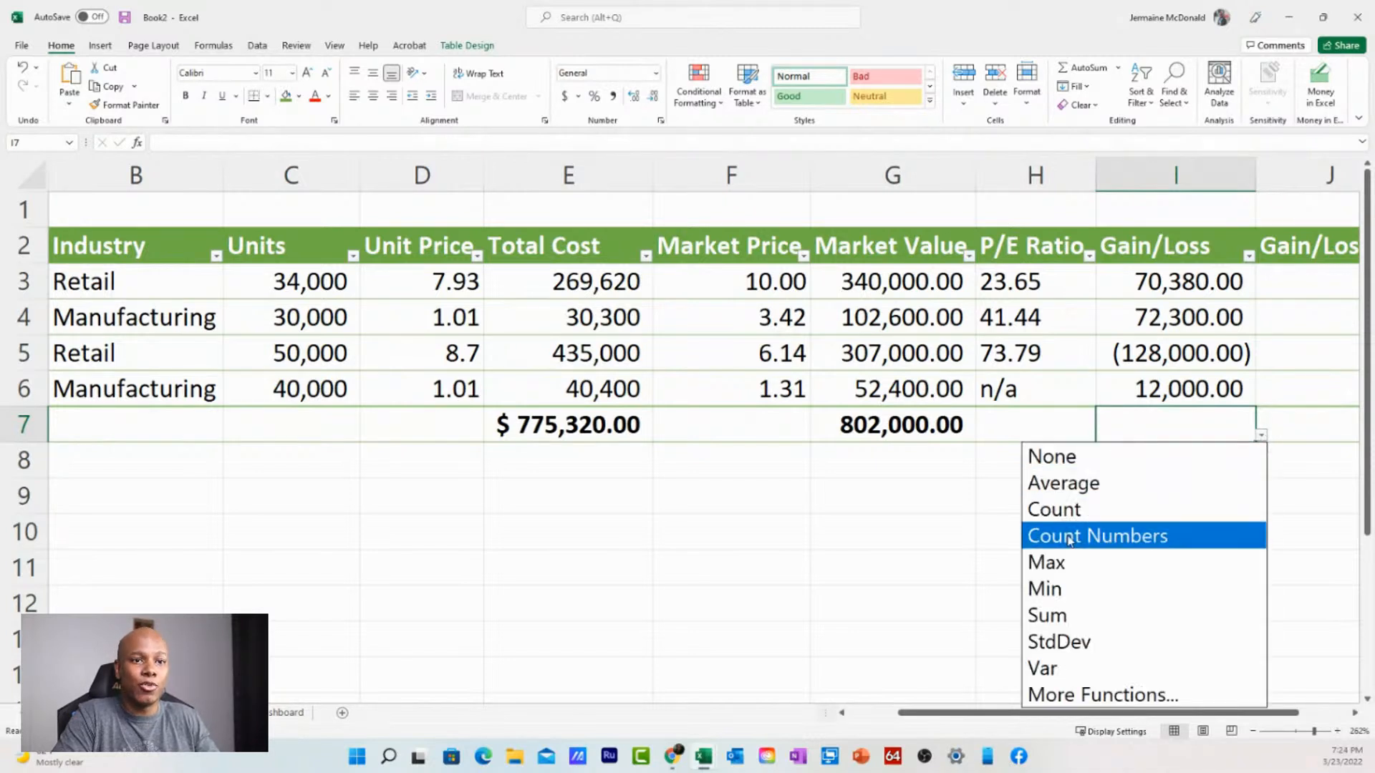
left_click(1052, 615)
left_click(1151, 502)
left_click(1185, 426)
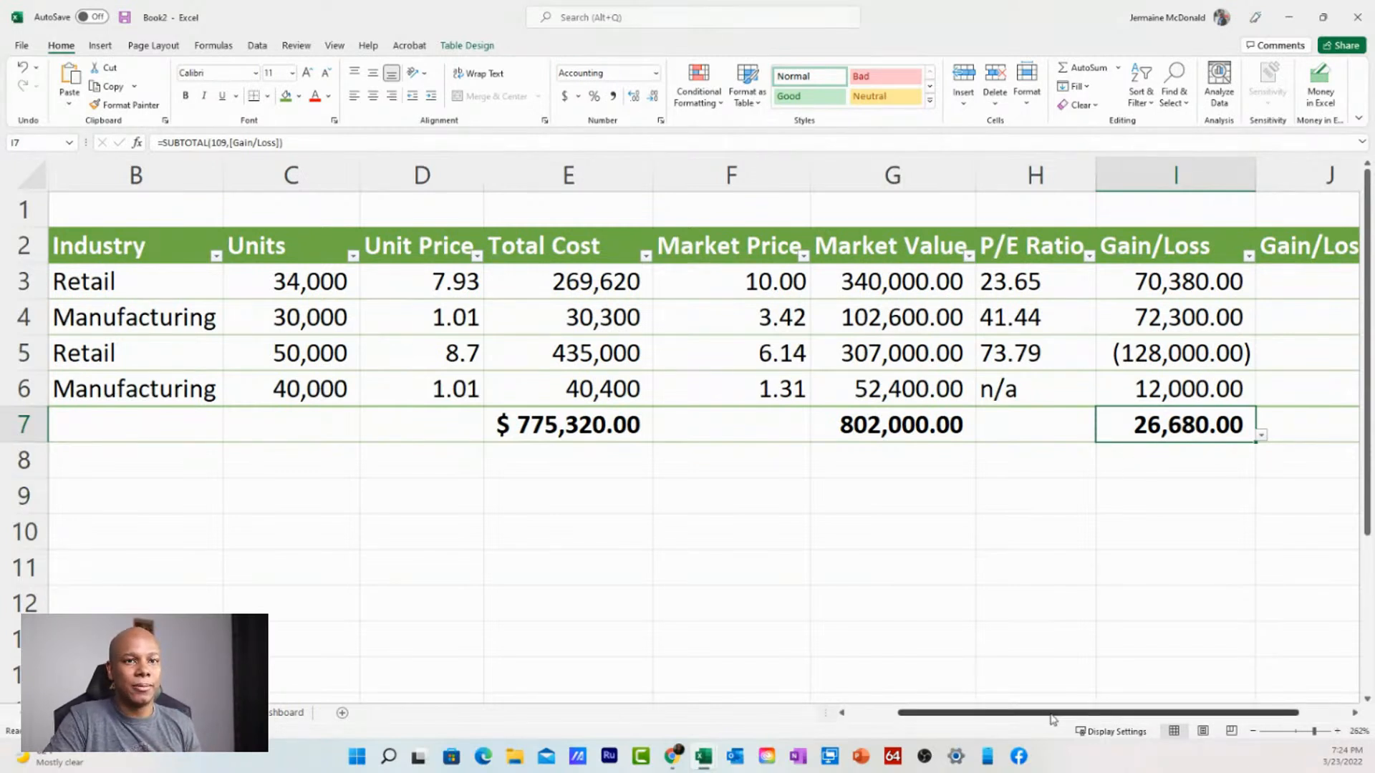
Step: Fill the Gain/Loss % column with the formula =I3/E3, starting from cell J3
left_click_drag(1052, 716, 1109, 717)
left_click(1151, 285)
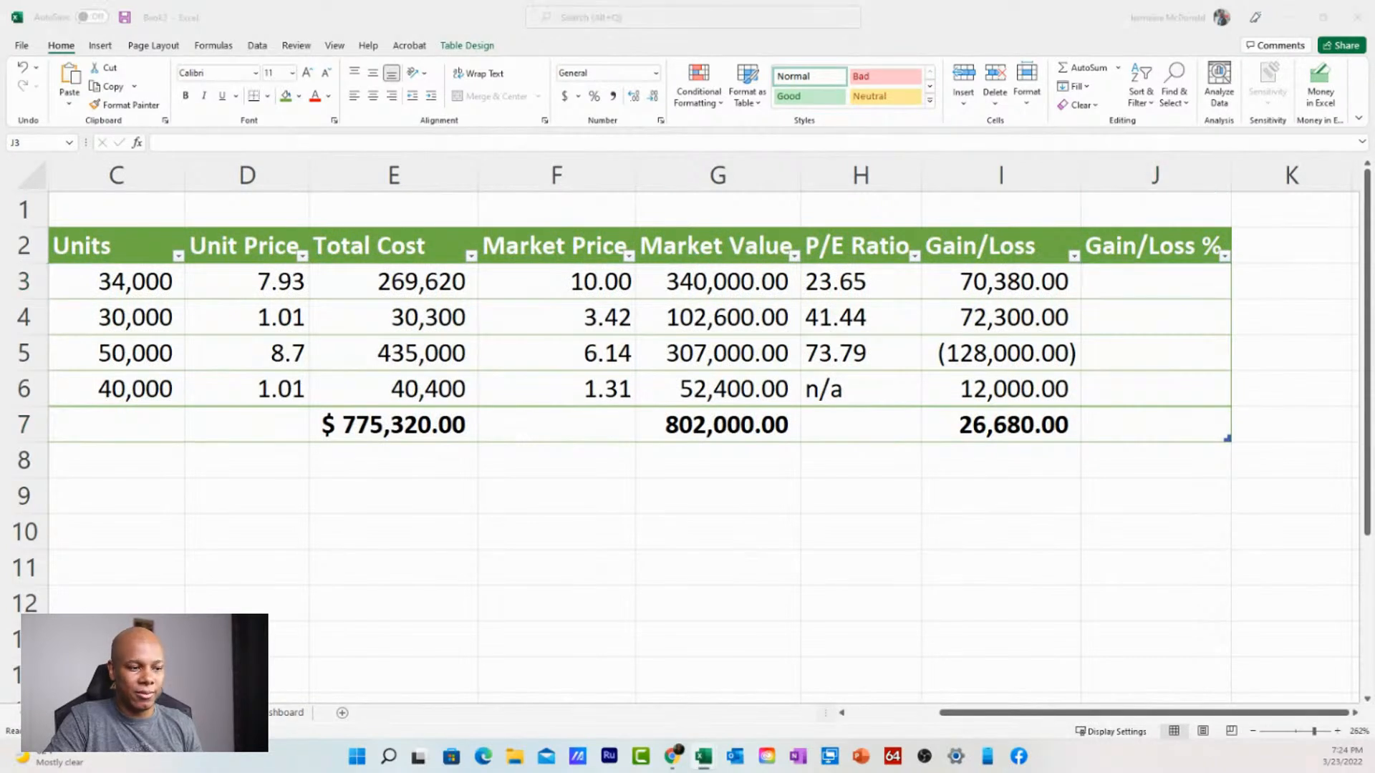
left_click(1160, 289)
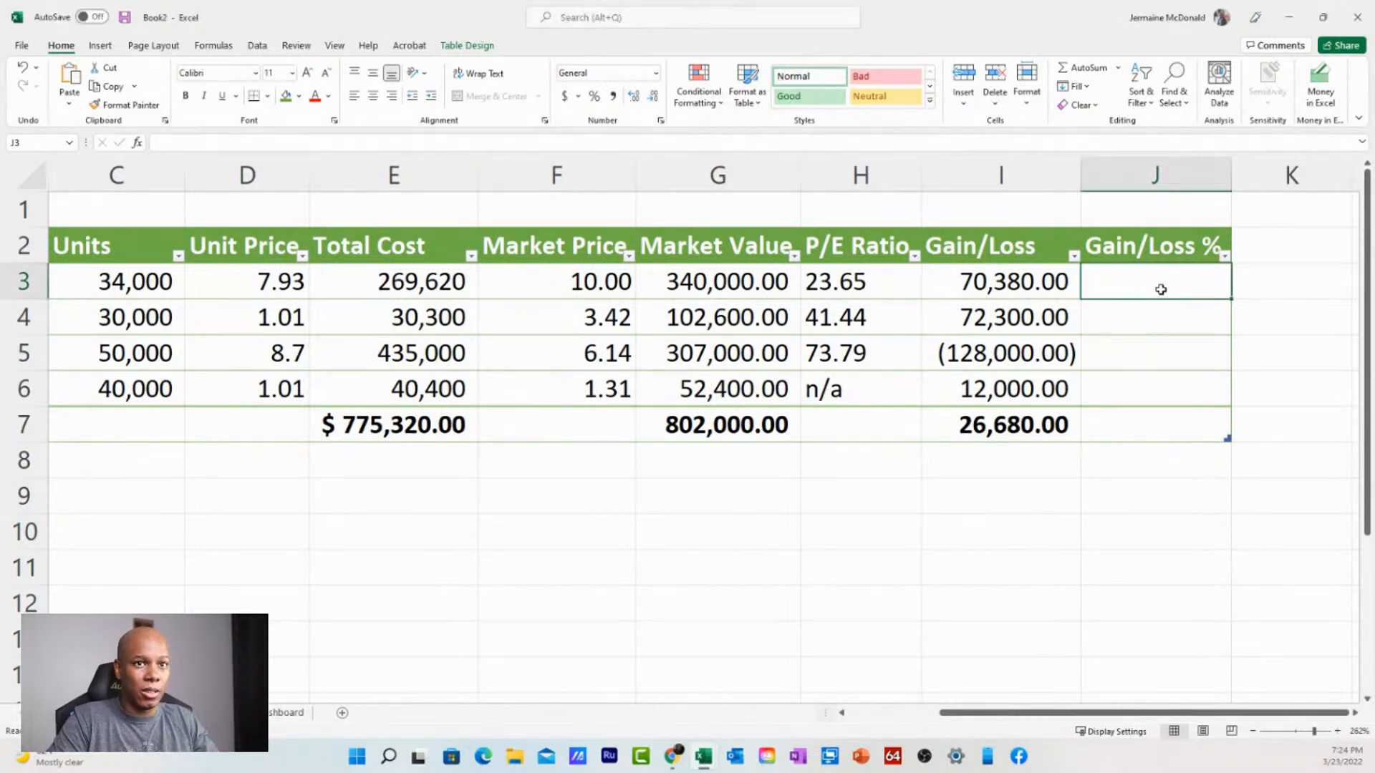
type("=")
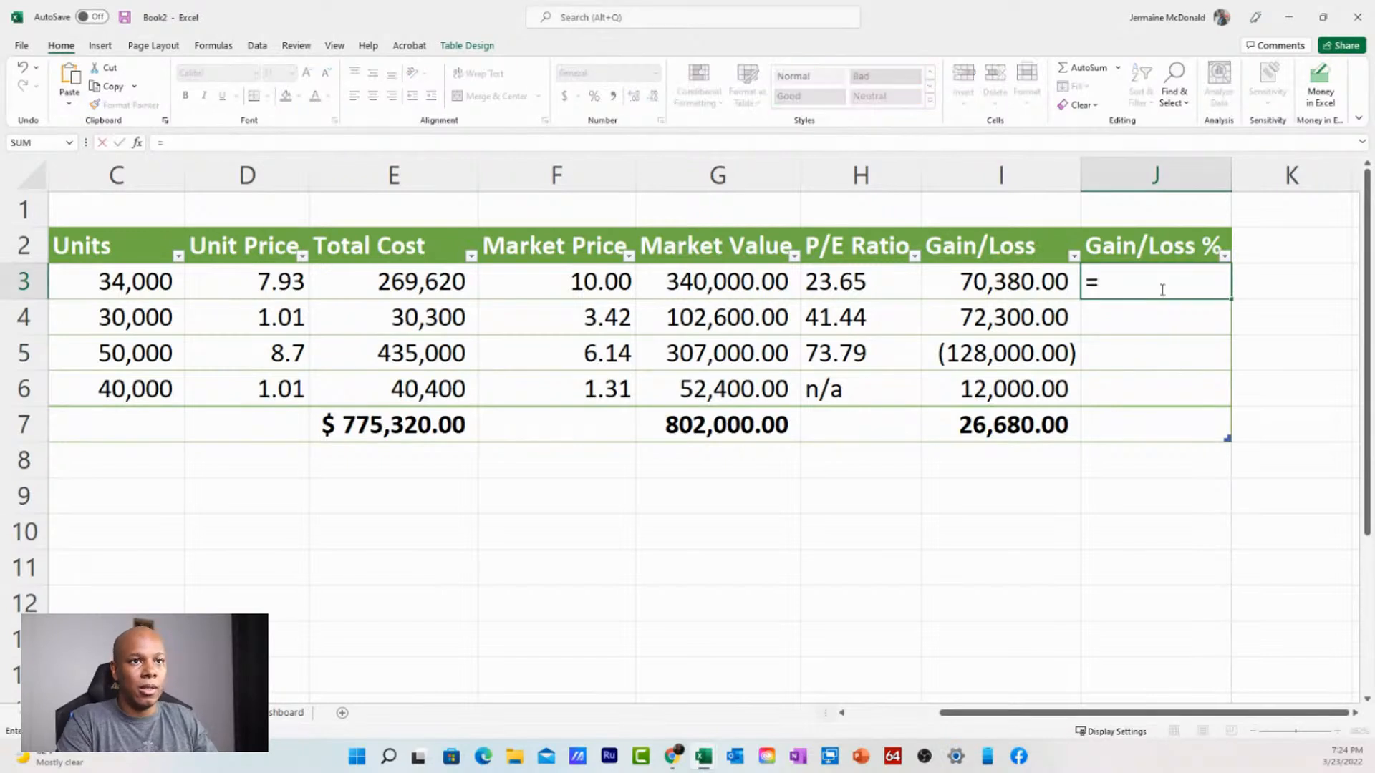
type("i3")
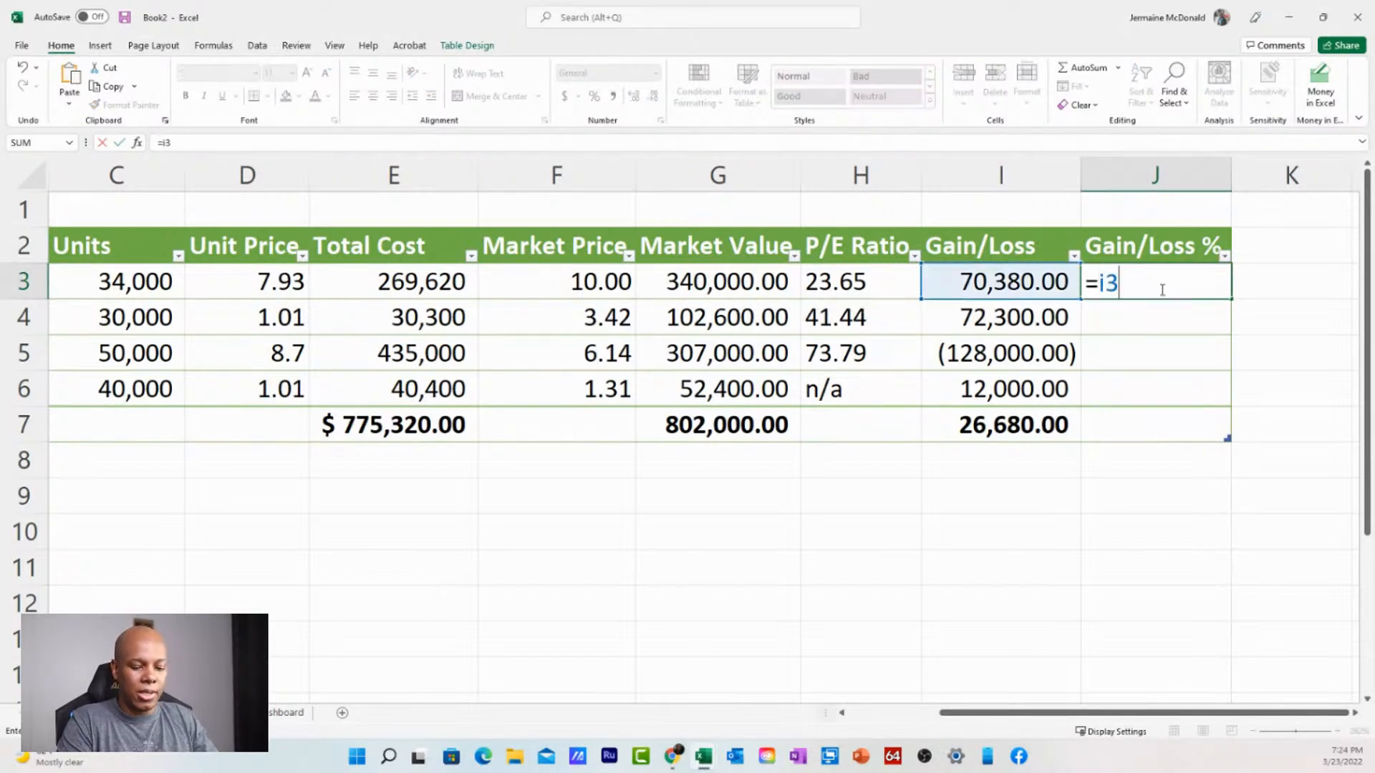
type("/e3")
key("Return")
Step: Format the Gain/Loss % values in J3:J6 as percentages
left_click_drag(1161, 287, 1162, 387)
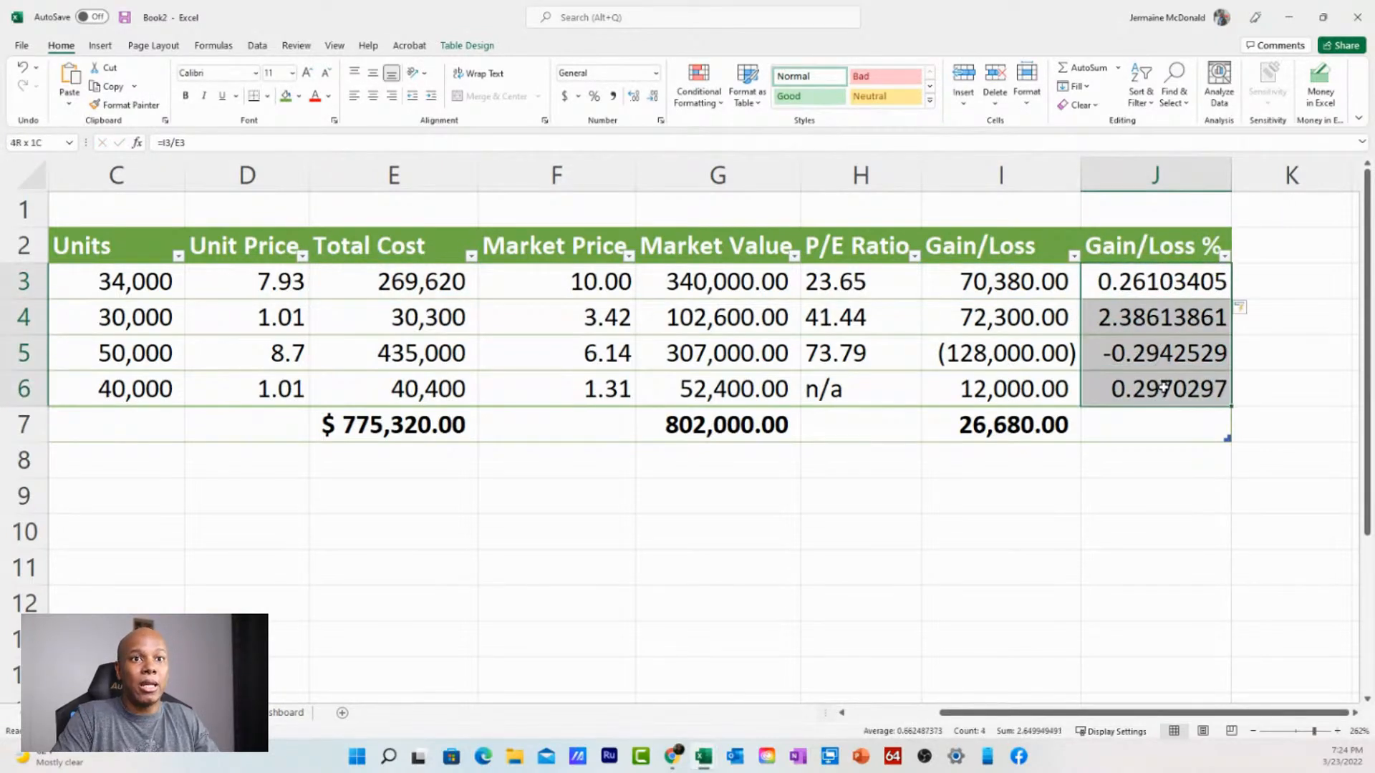
left_click(600, 99)
left_click(912, 567)
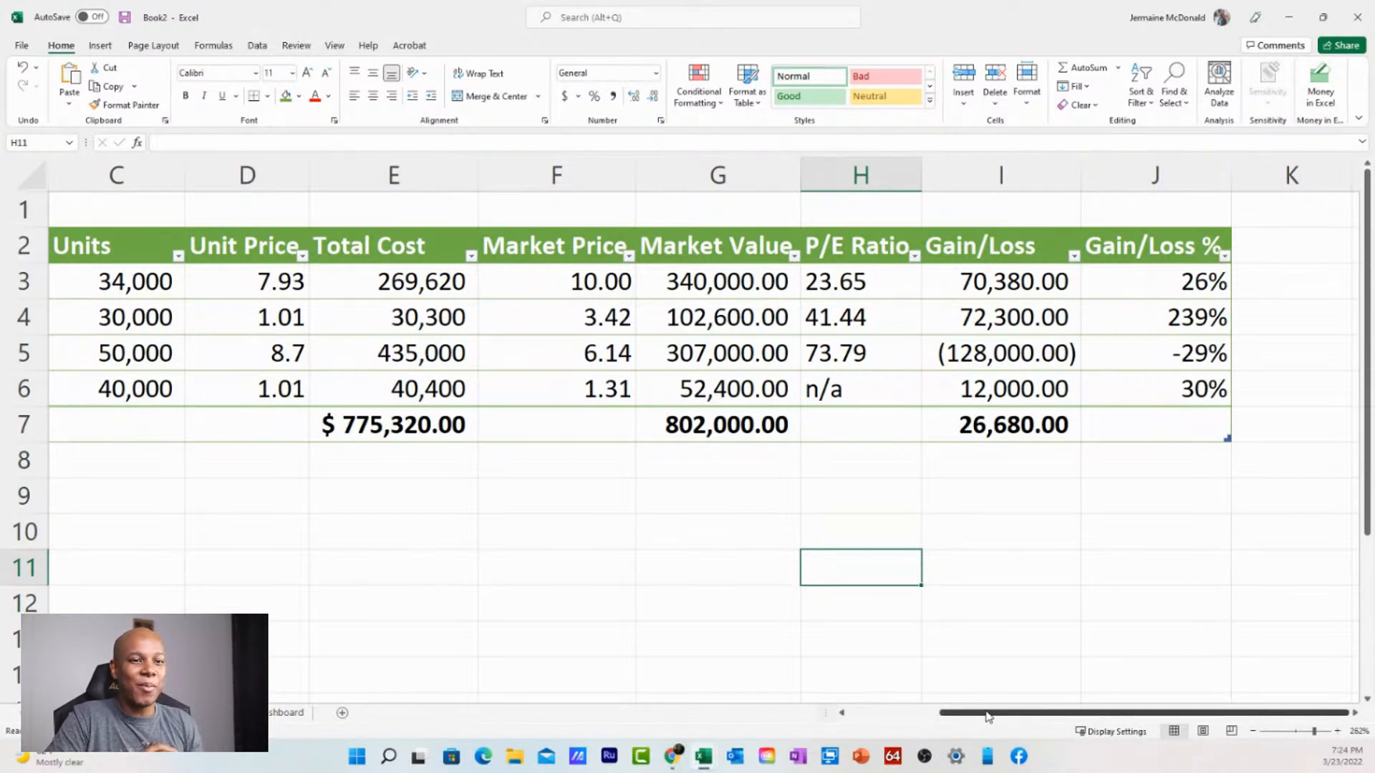
Step: Examine the imported ticker, closing price and P/E ratio table and its query in the workbook's queries and connections
left_click_drag(988, 716, 877, 712)
left_click(154, 713)
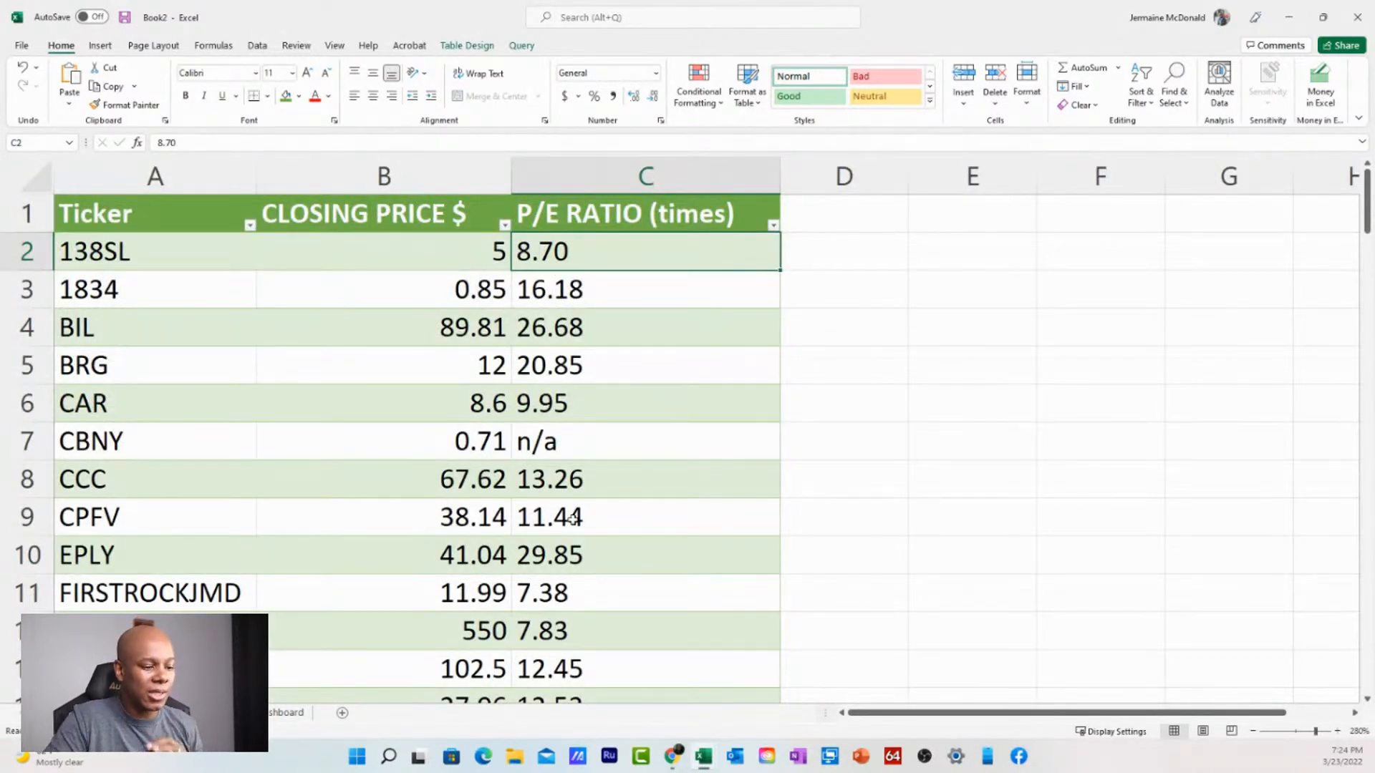
left_click(259, 46)
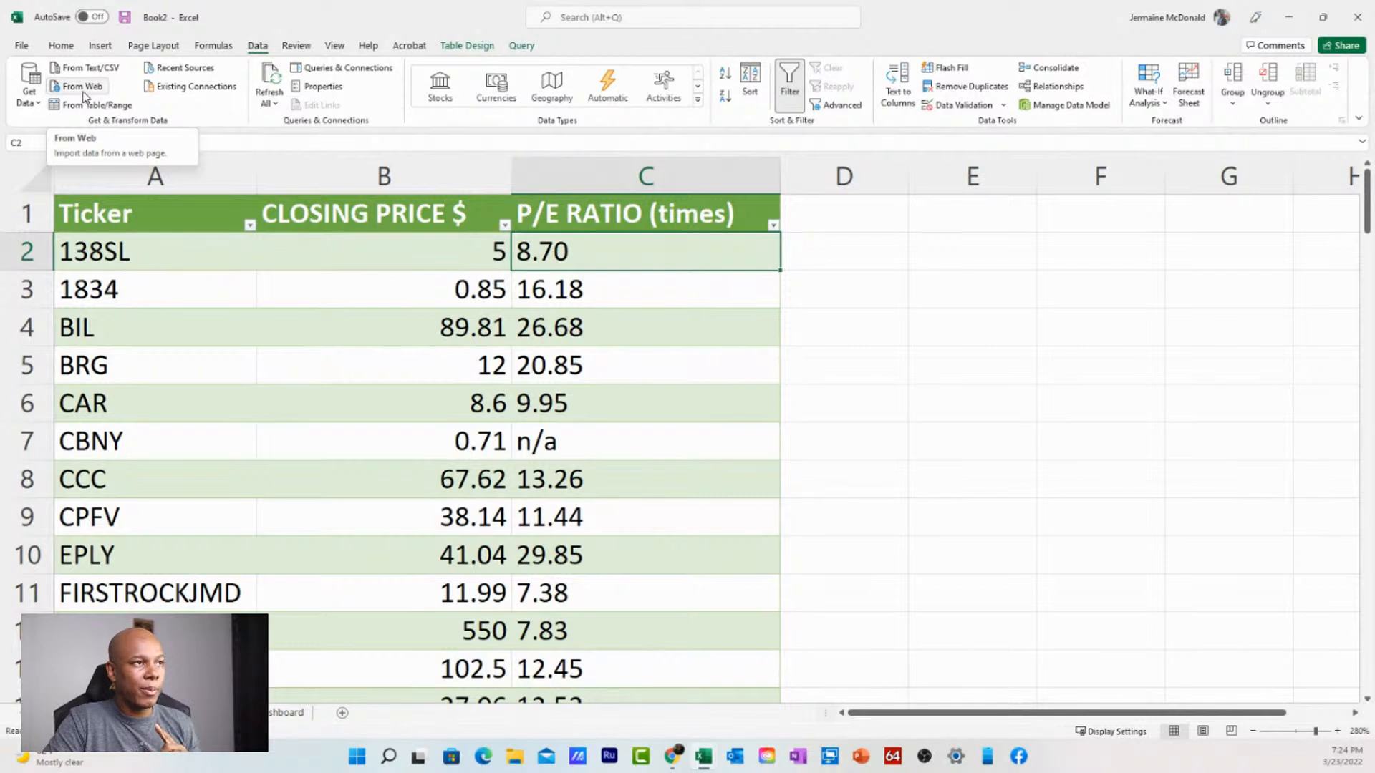
left_click(346, 70)
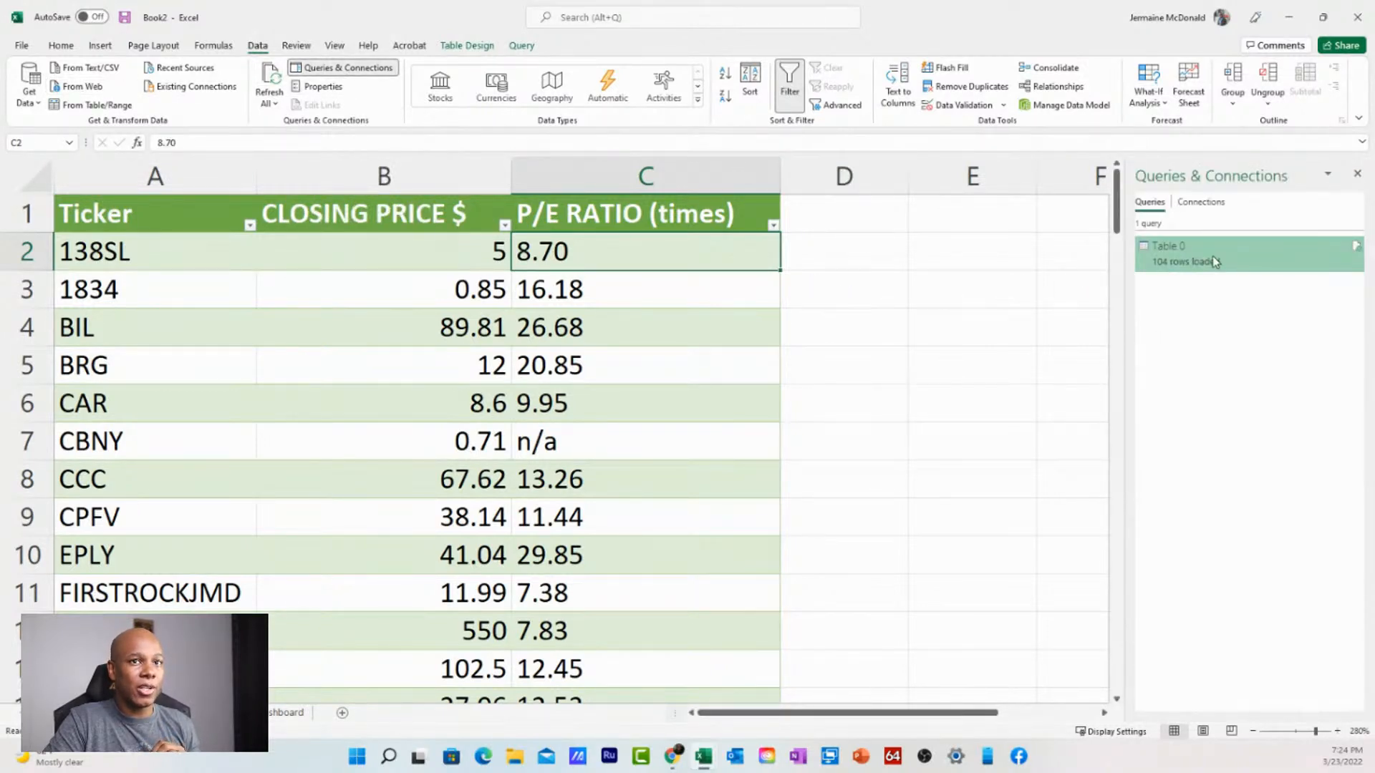
mouse_move(1198, 267)
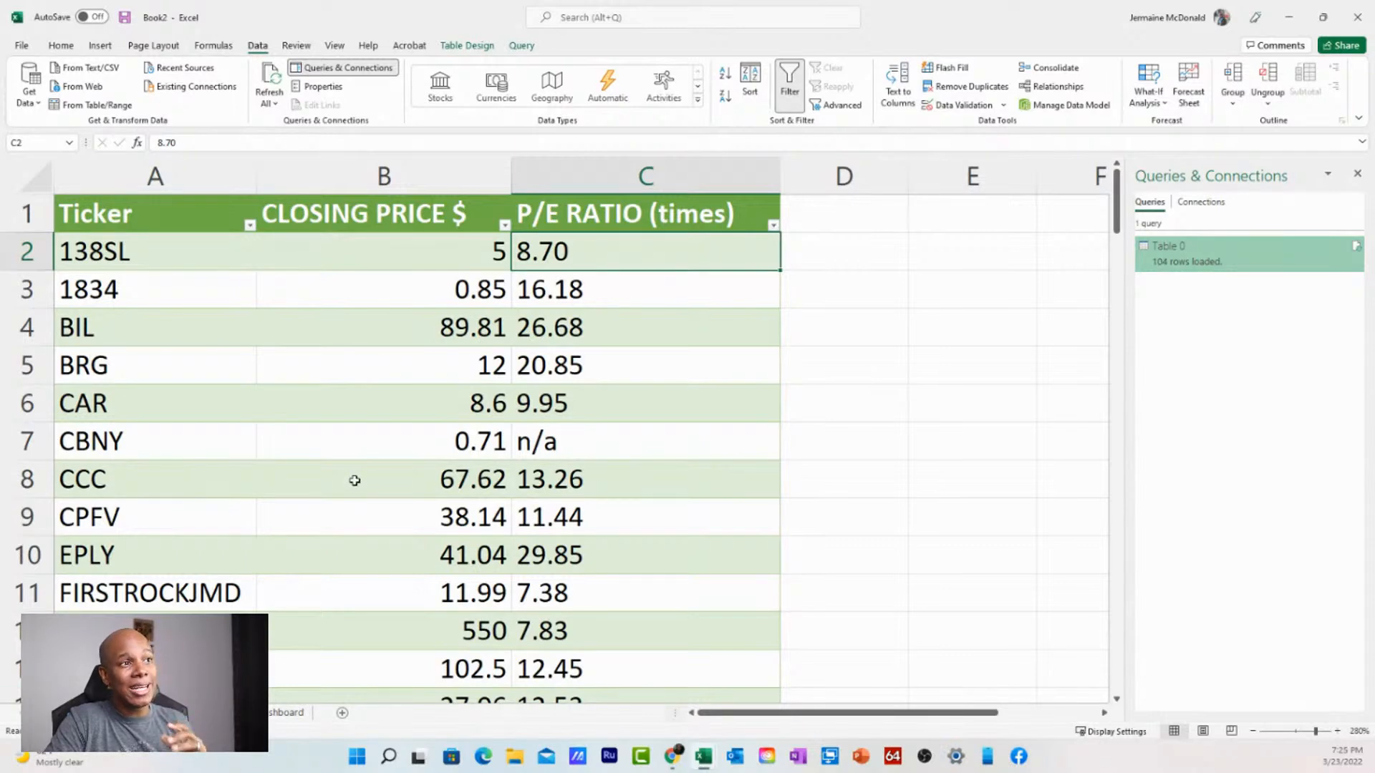
scroll(356, 481, "down", 4)
scroll(354, 480, "down", 20)
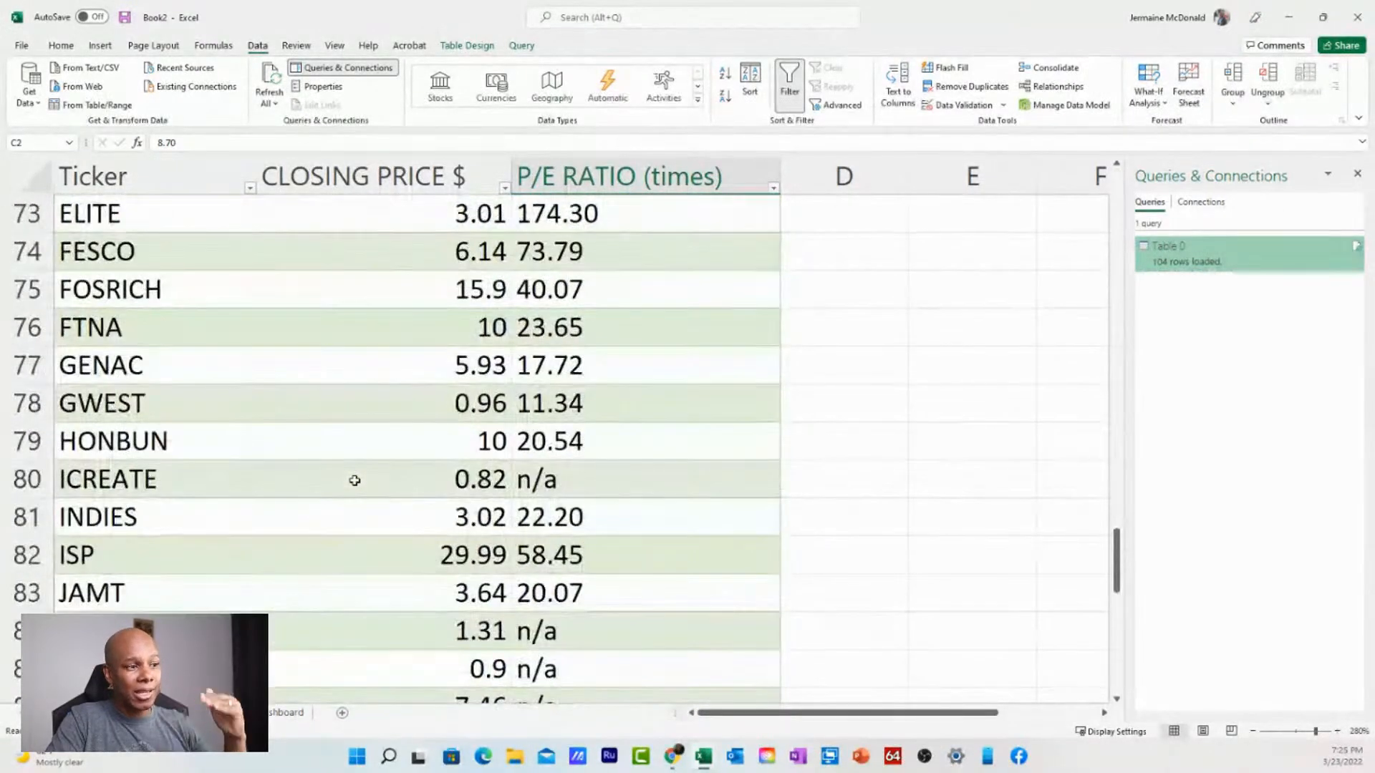
scroll(354, 481, "down", 4)
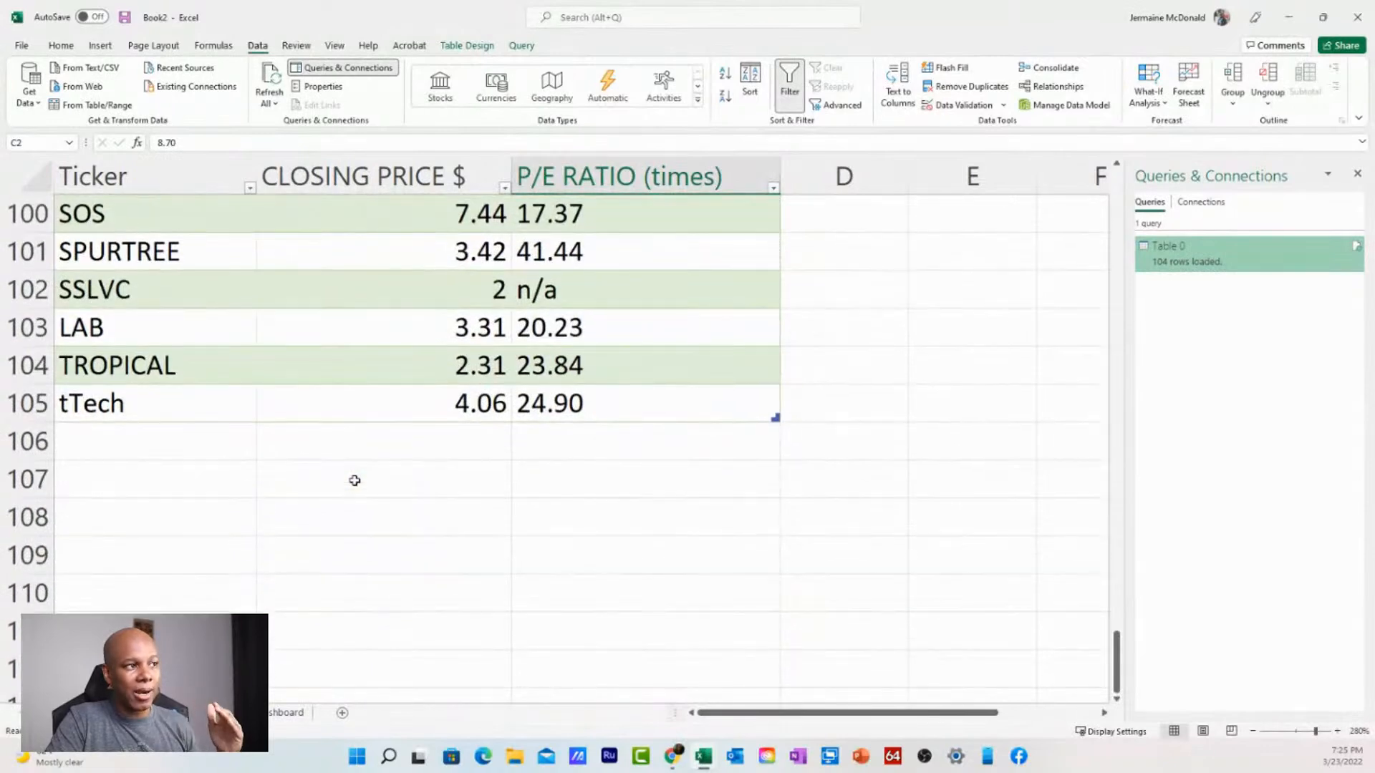
scroll(354, 480, "up", 14)
scroll(354, 481, "up", 19)
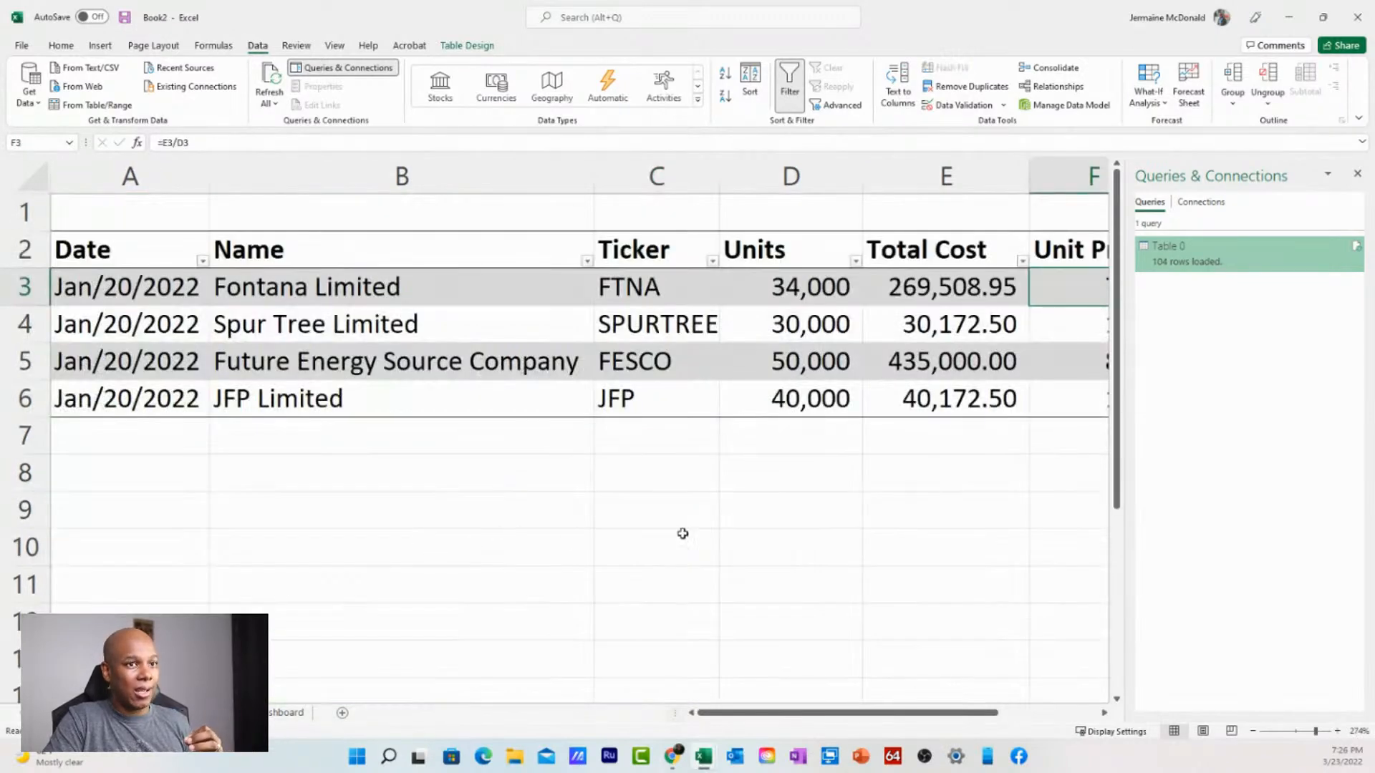
Step: Close the queries list and review the purchase table's dates, names, units and total costs, plus the Unit Price formula in F3
left_click(1357, 173)
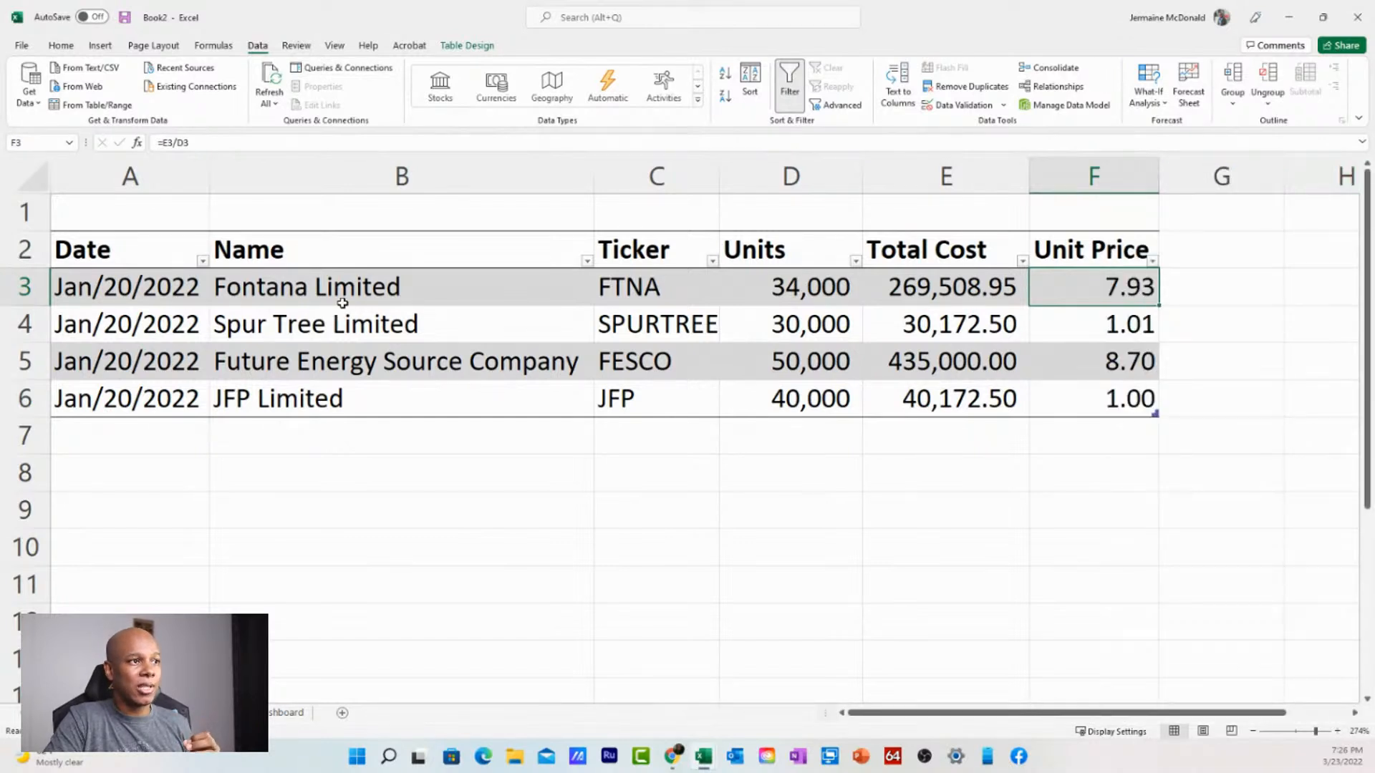
left_click_drag(142, 277, 152, 401)
left_click_drag(309, 290, 345, 399)
left_click_drag(814, 278, 811, 403)
left_click_drag(920, 286, 934, 401)
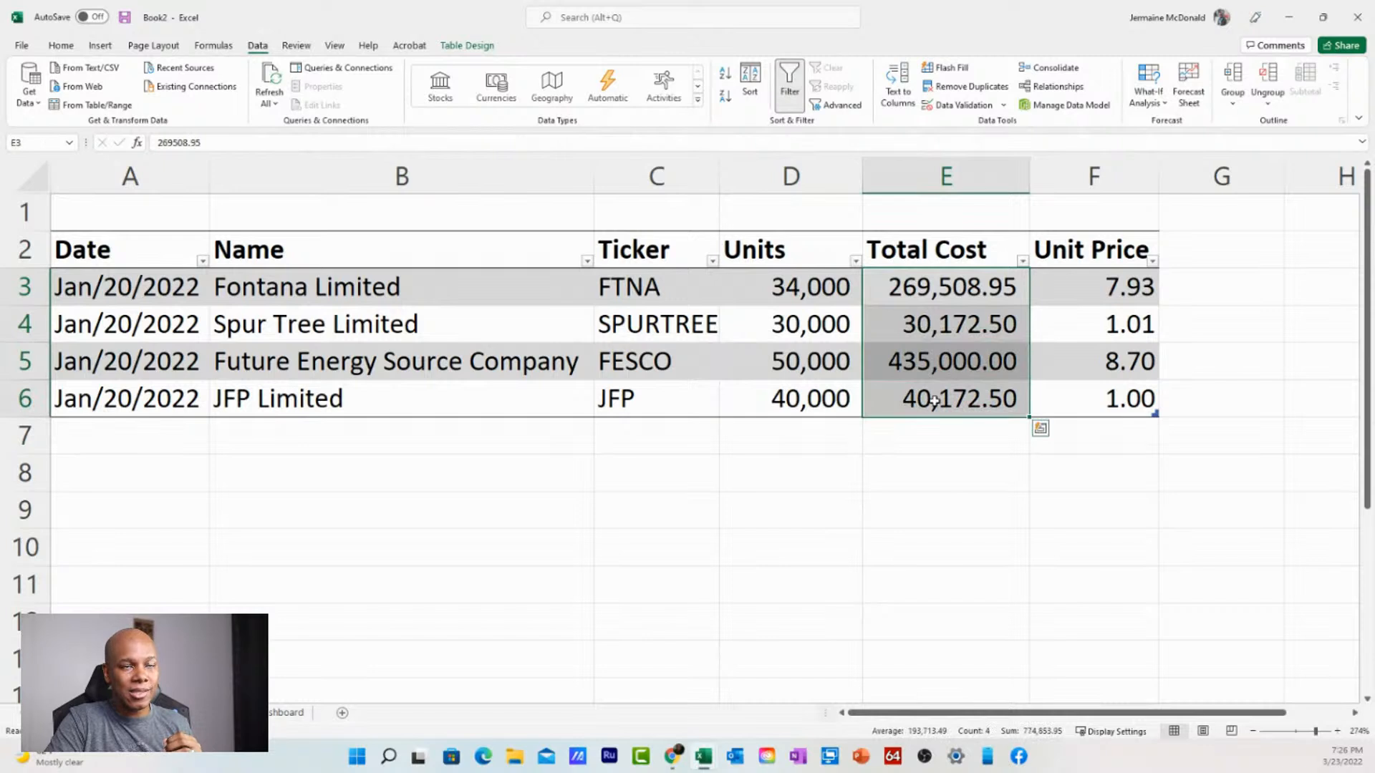
left_click(881, 283)
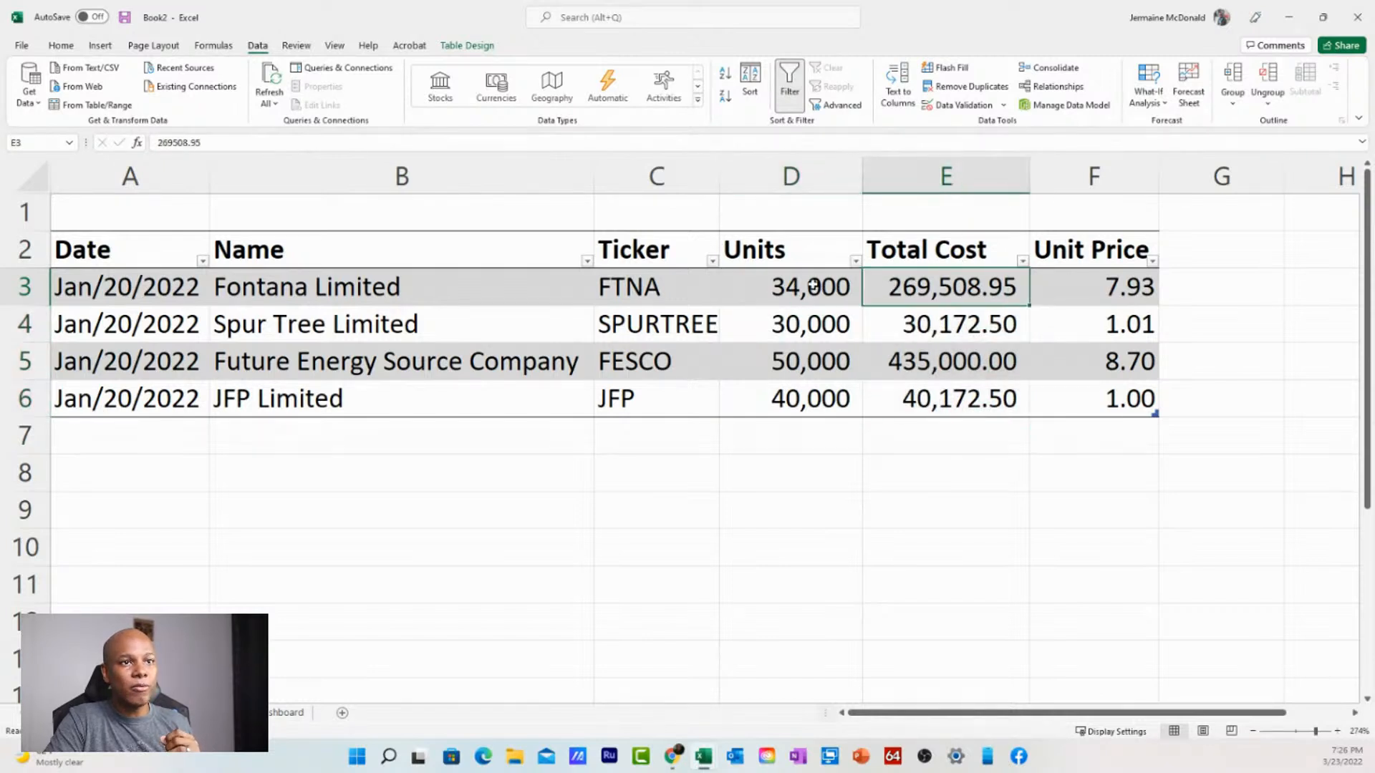
left_click(1069, 287)
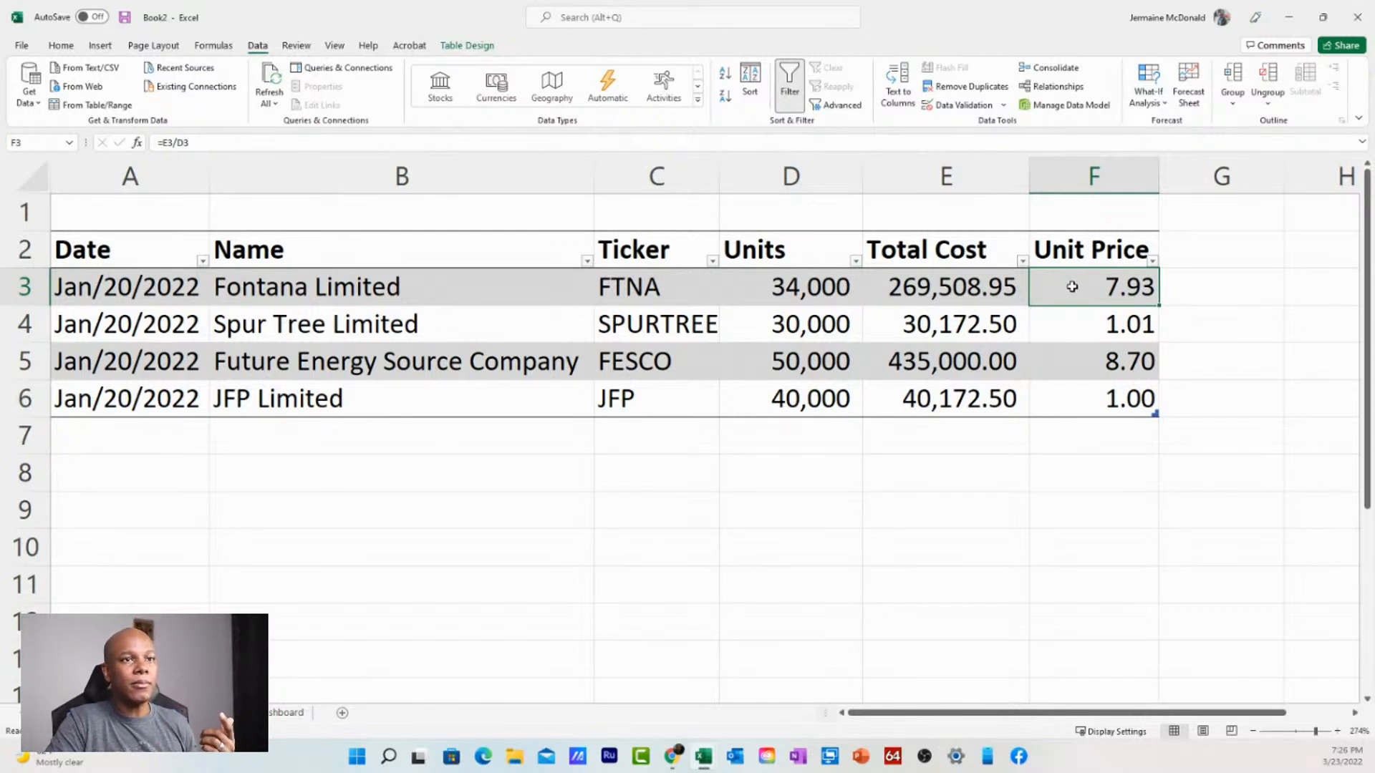
left_click(959, 286)
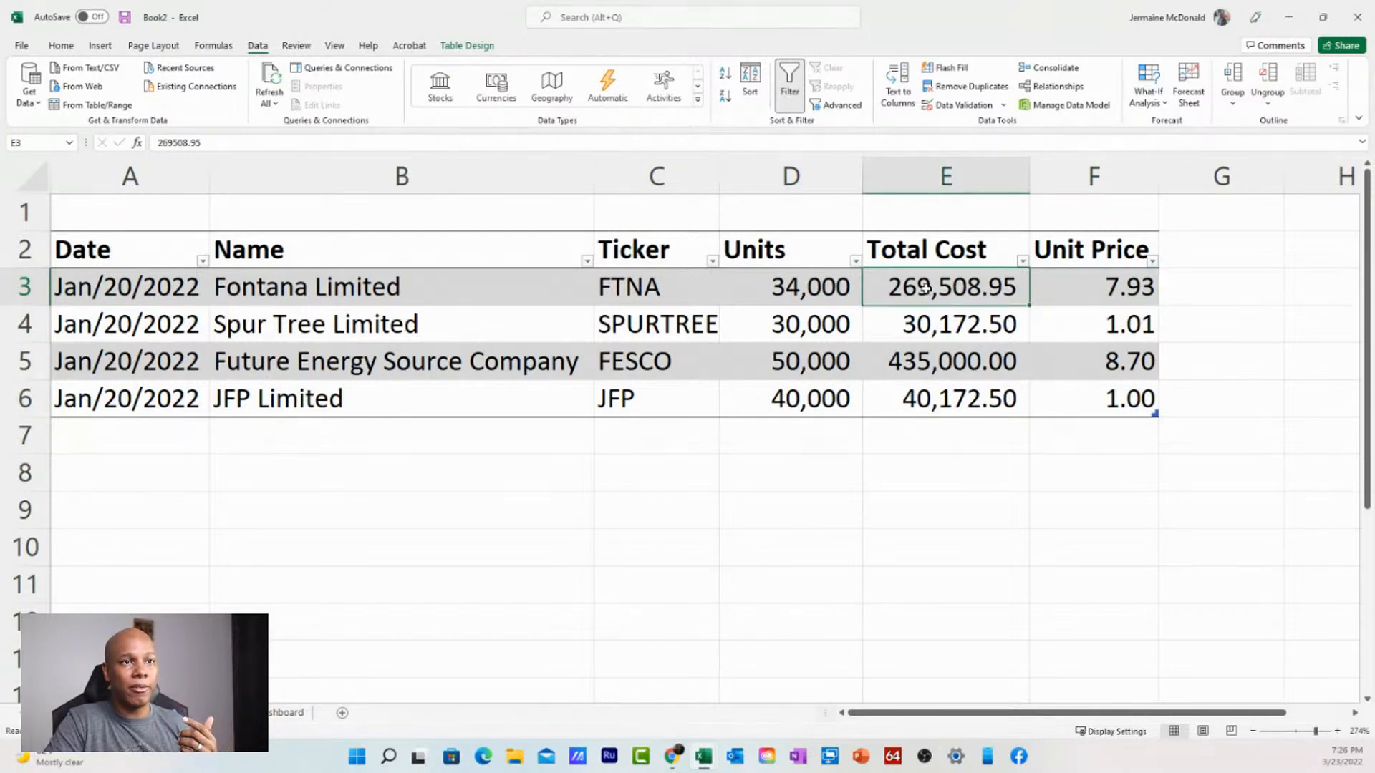
left_click(822, 299)
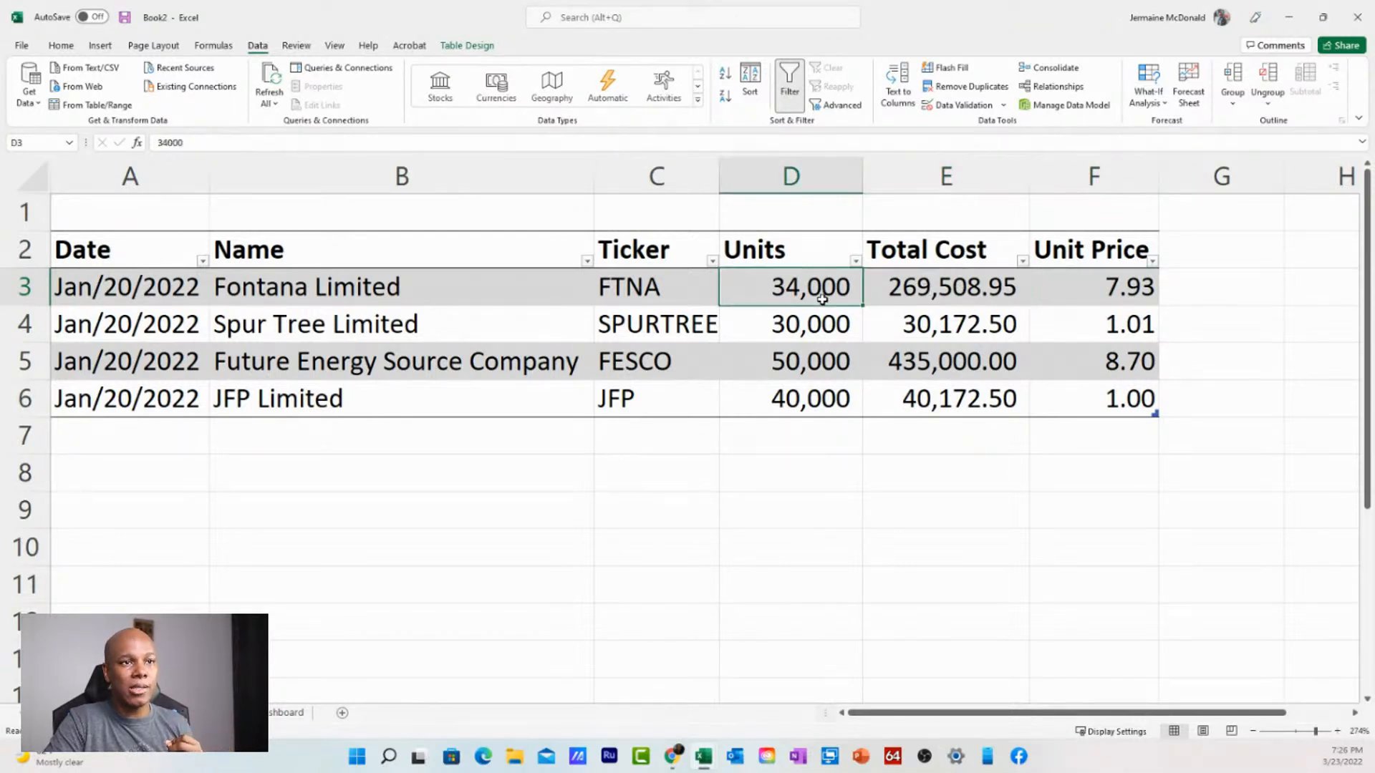
left_click(1107, 296)
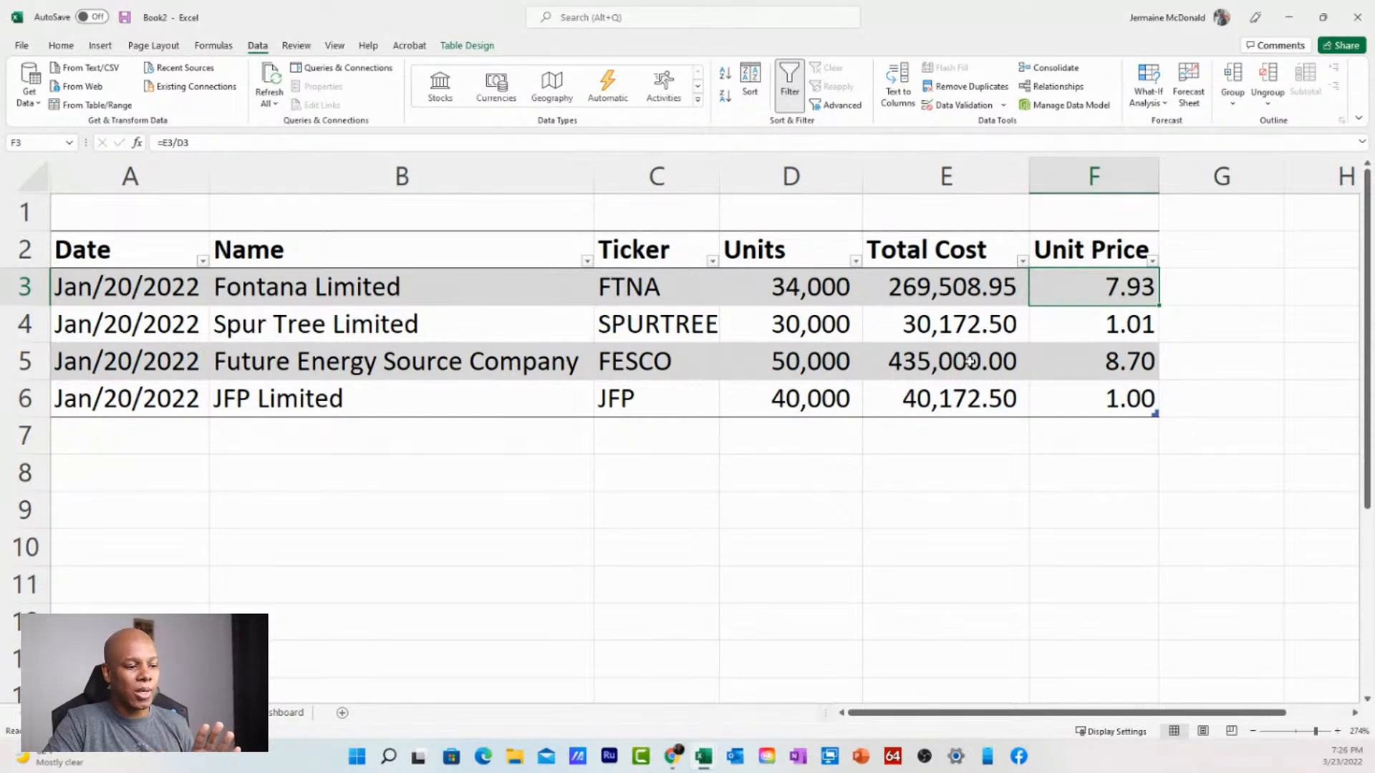
Step: Return to the Dashboard and review the FTNA row's symbol, industry, units, unit price and Total Cost formula
left_click(206, 713)
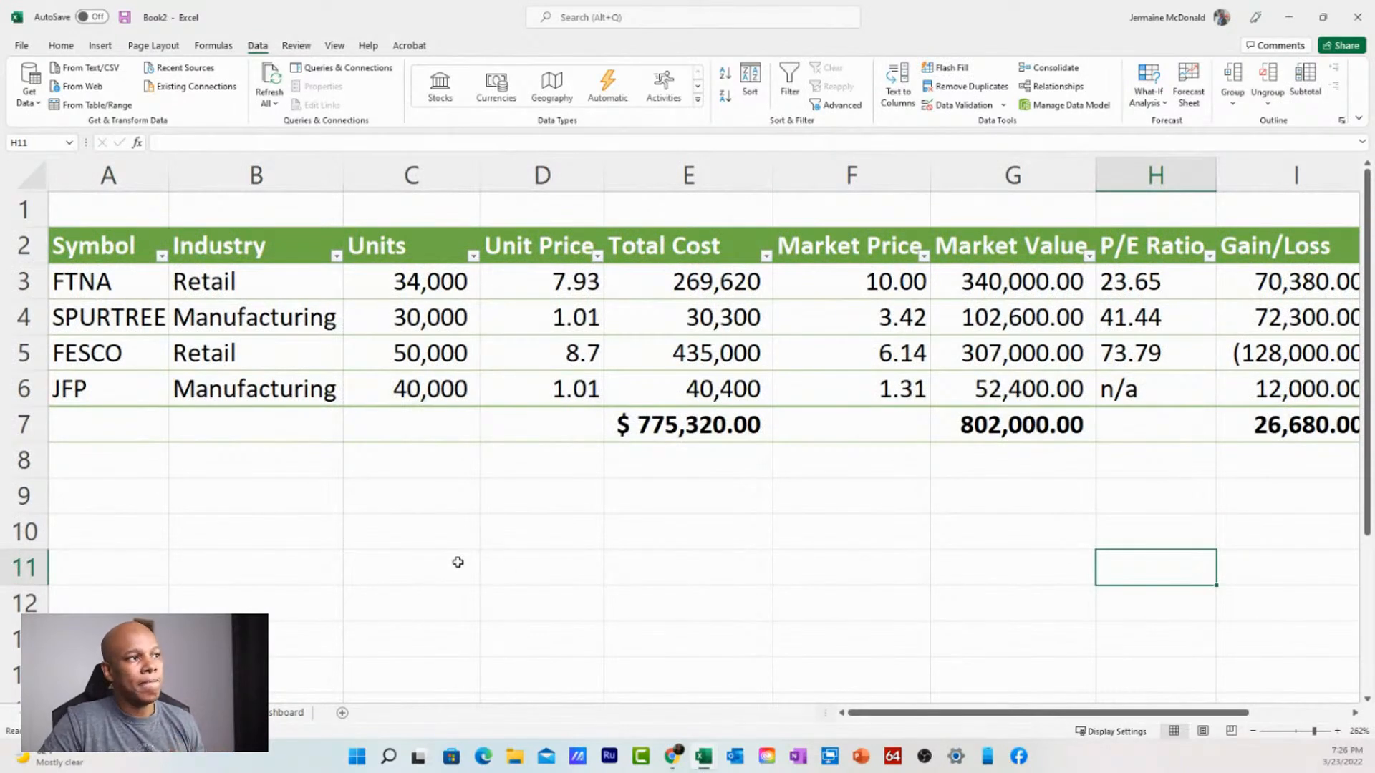
left_click(63, 282)
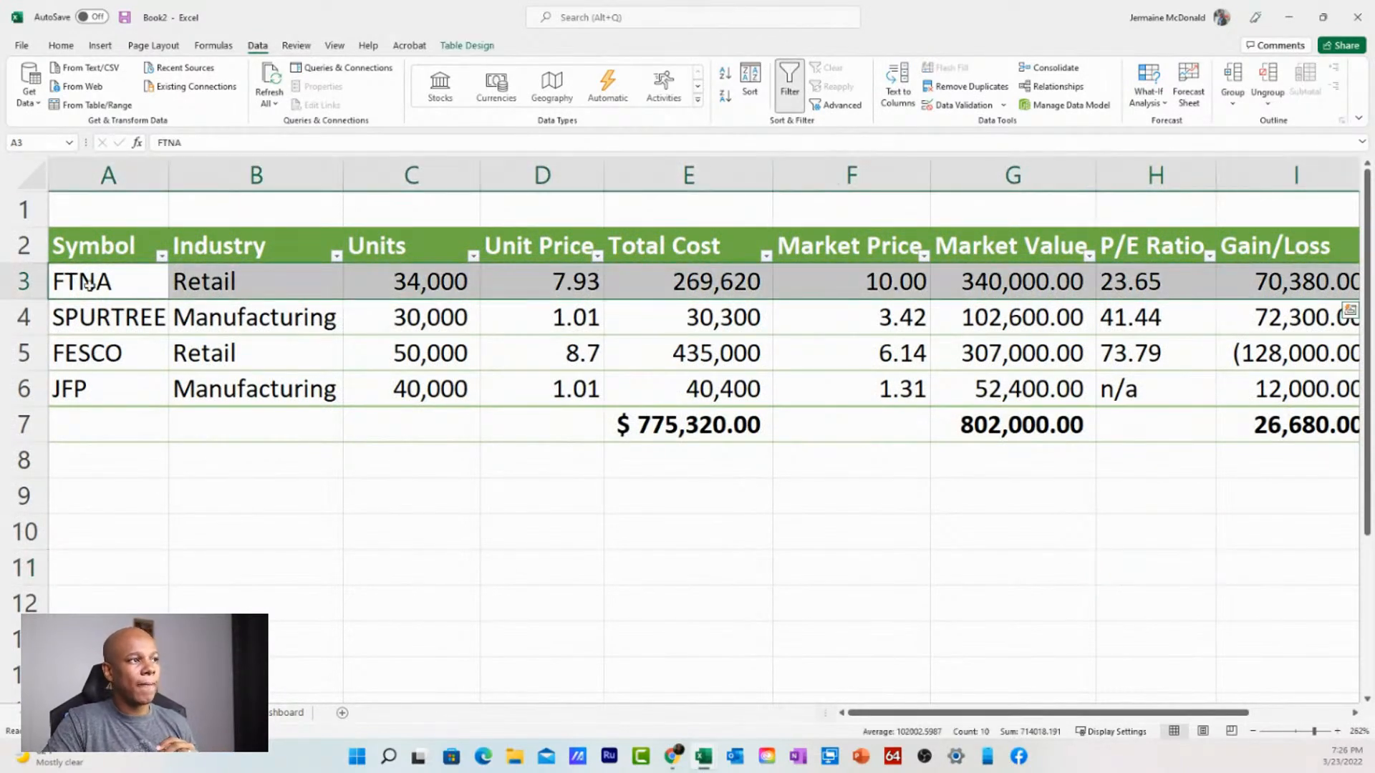
left_click(90, 288)
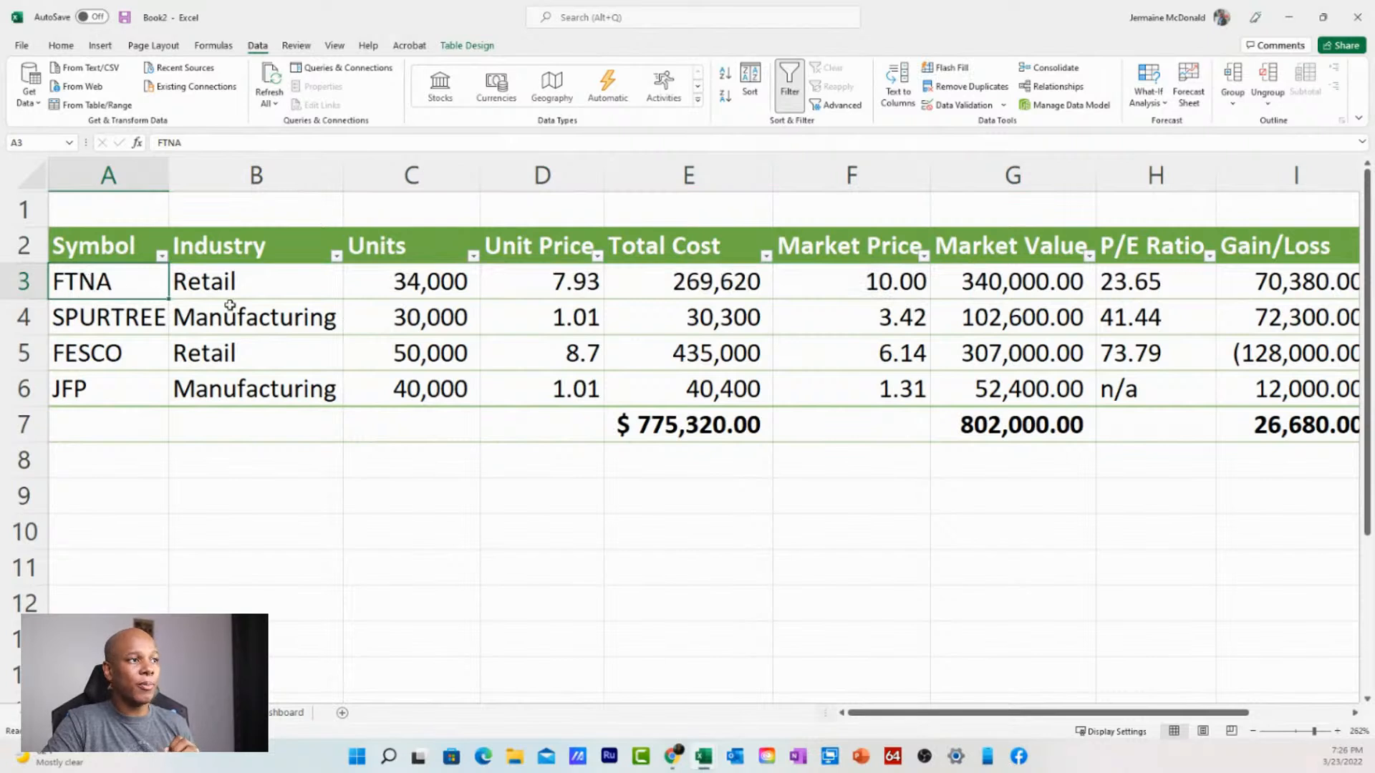
left_click(250, 283)
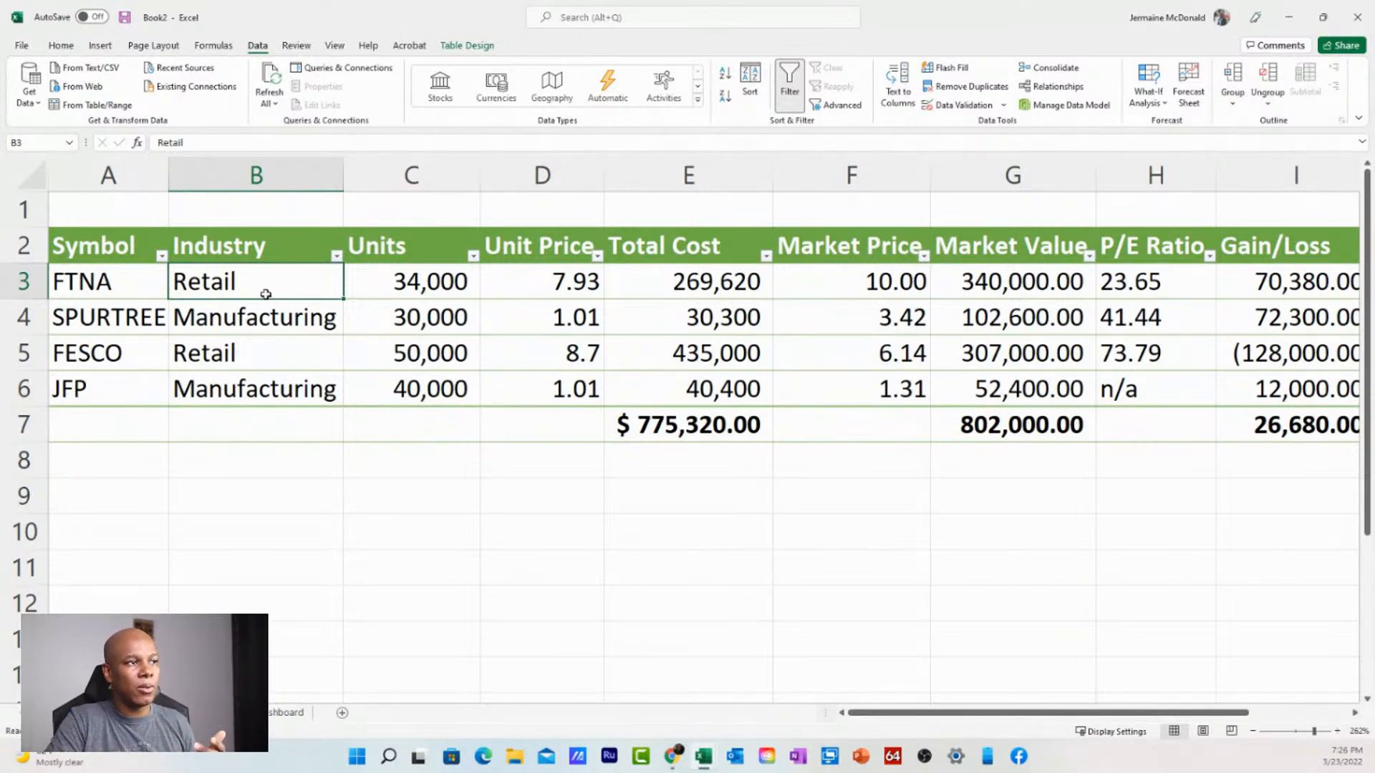
left_click(403, 291)
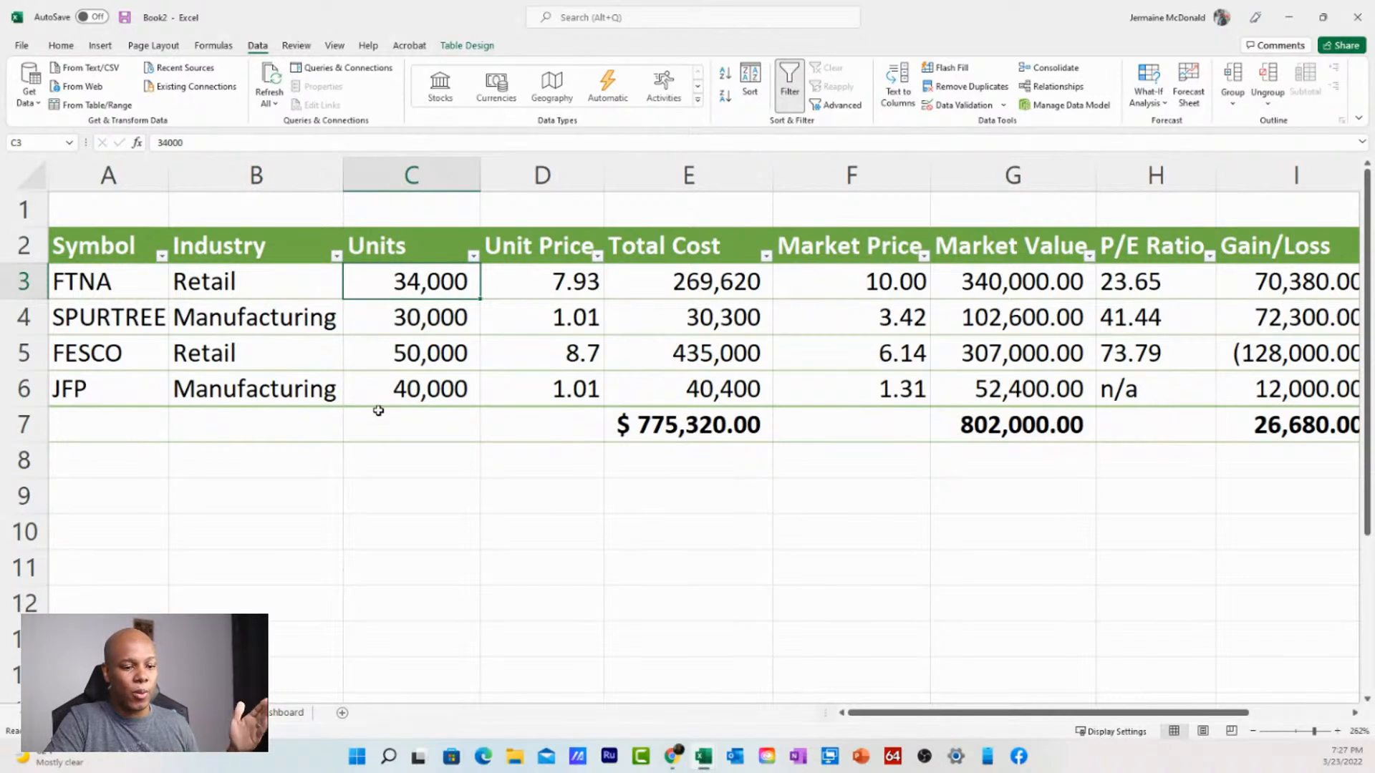
left_click(528, 283)
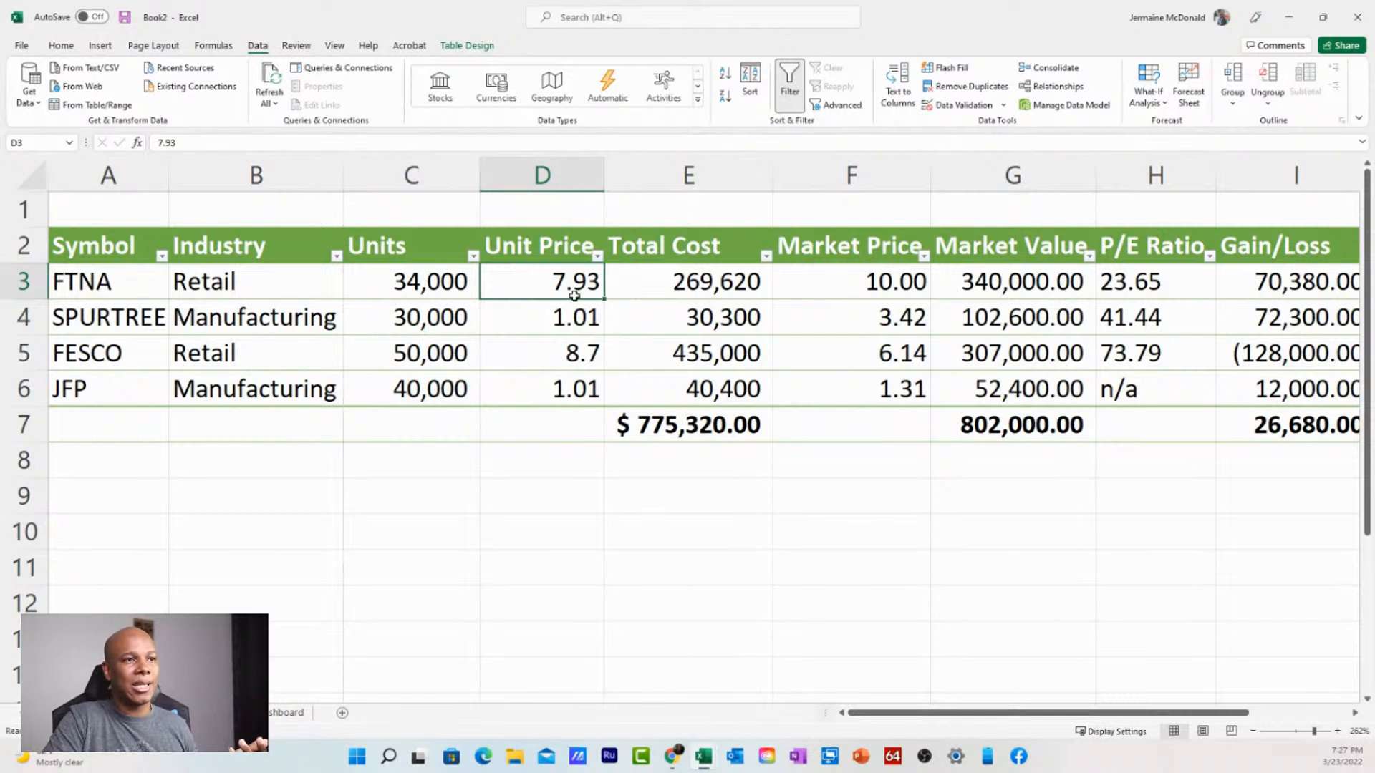
left_click(677, 288)
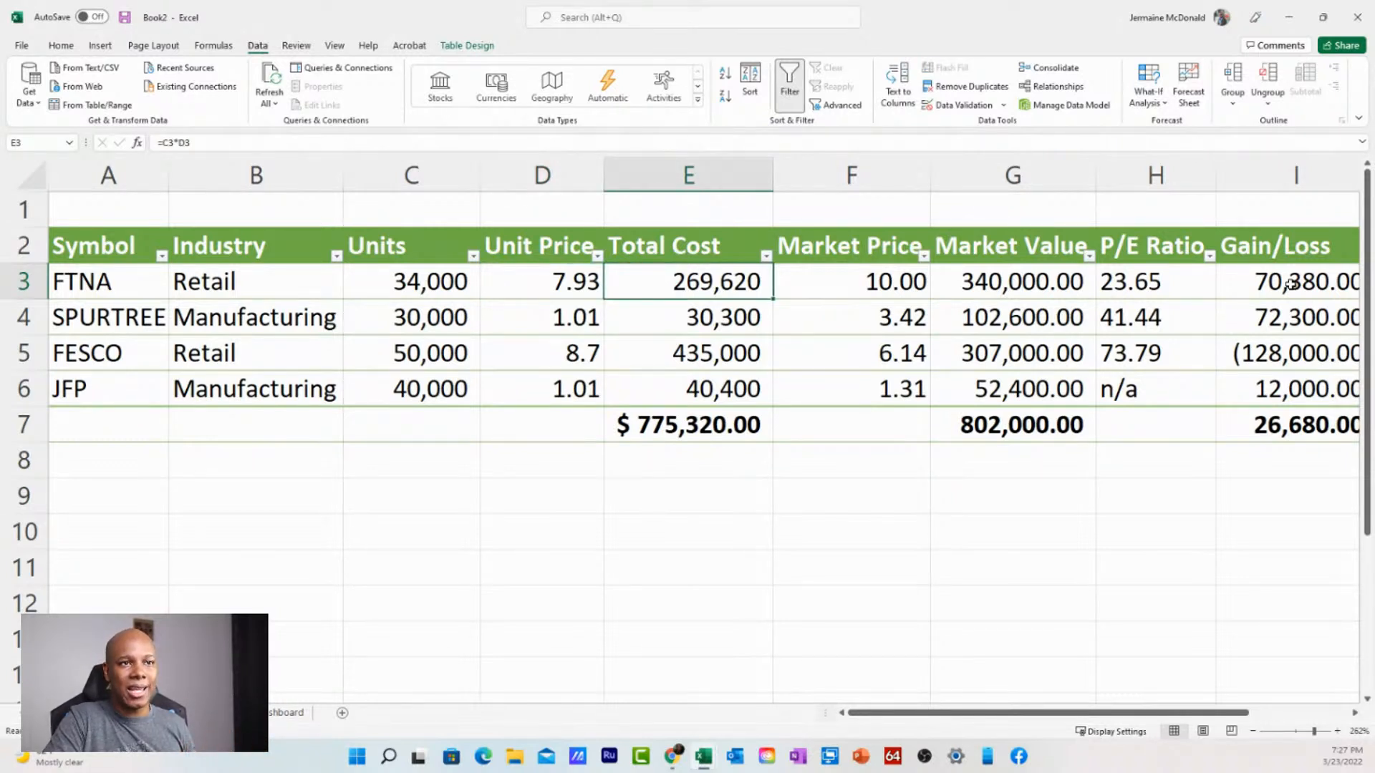
Step: Refresh all the workbook's data connections and check the FTNA Market Price and Market Value formulas and the Market Value total
left_click(850, 282)
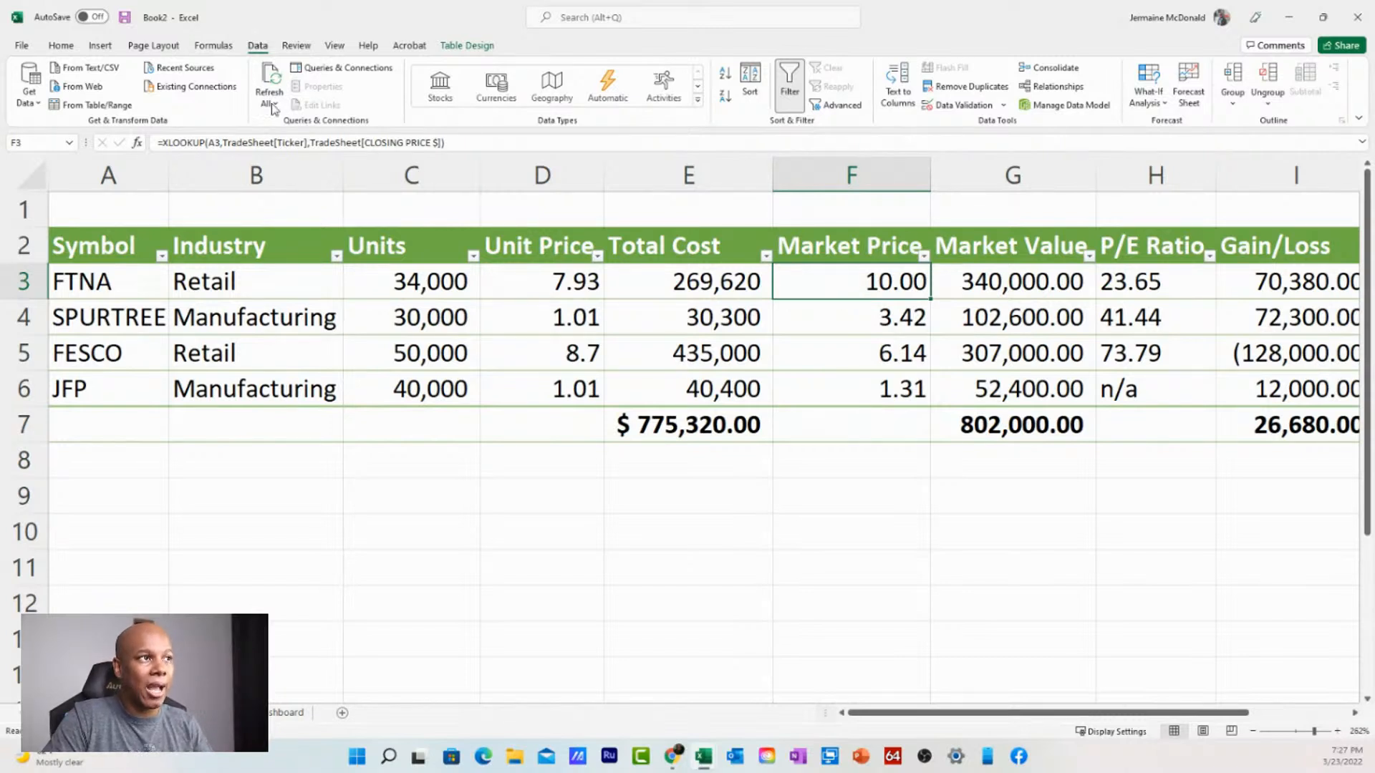
left_click(274, 75)
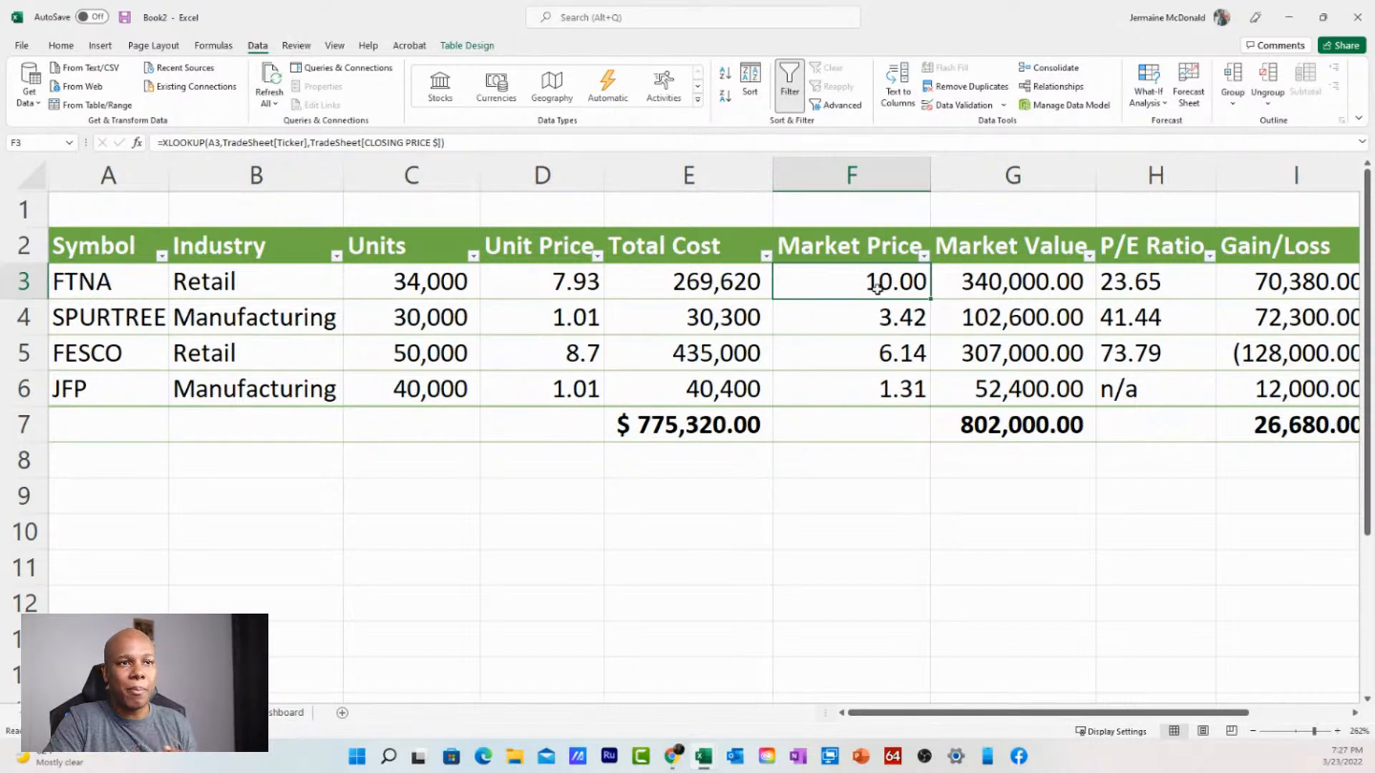
left_click(990, 281)
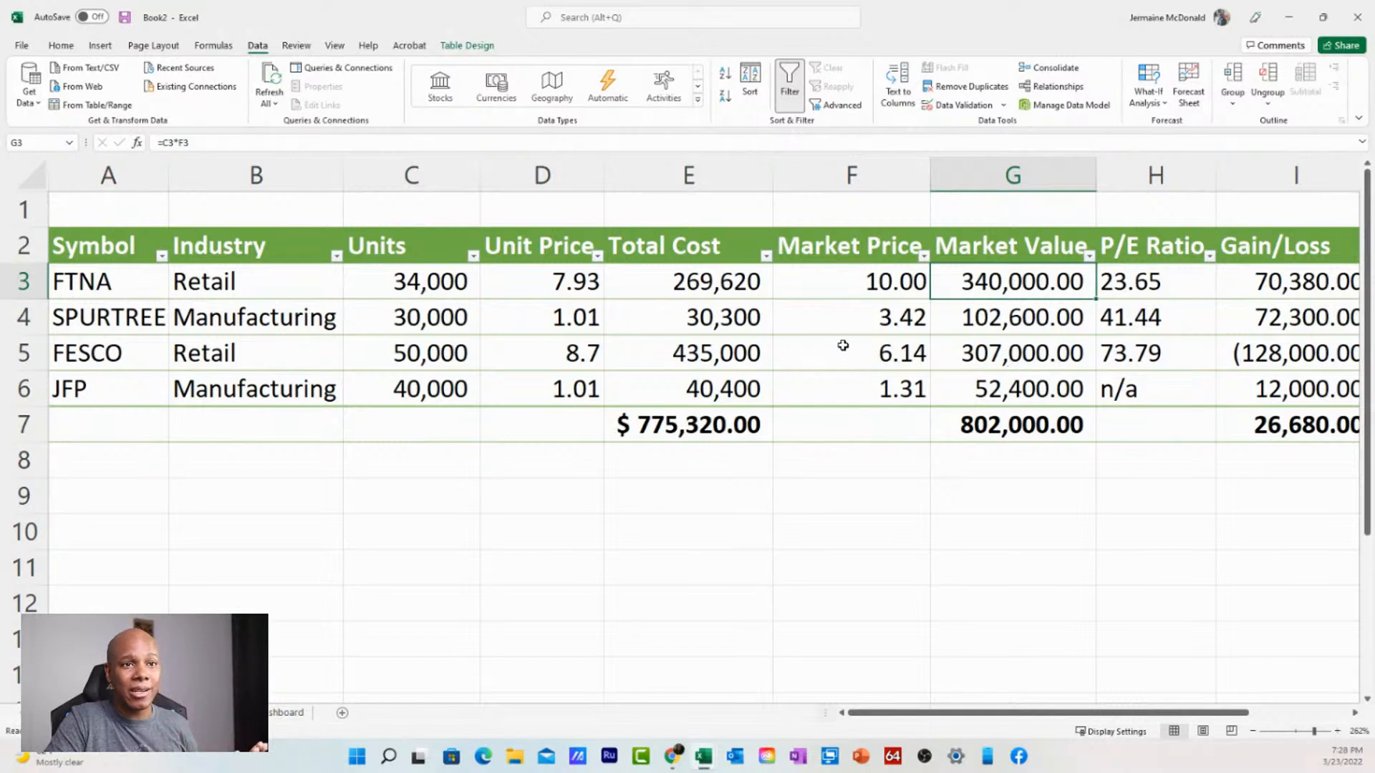
left_click(993, 427)
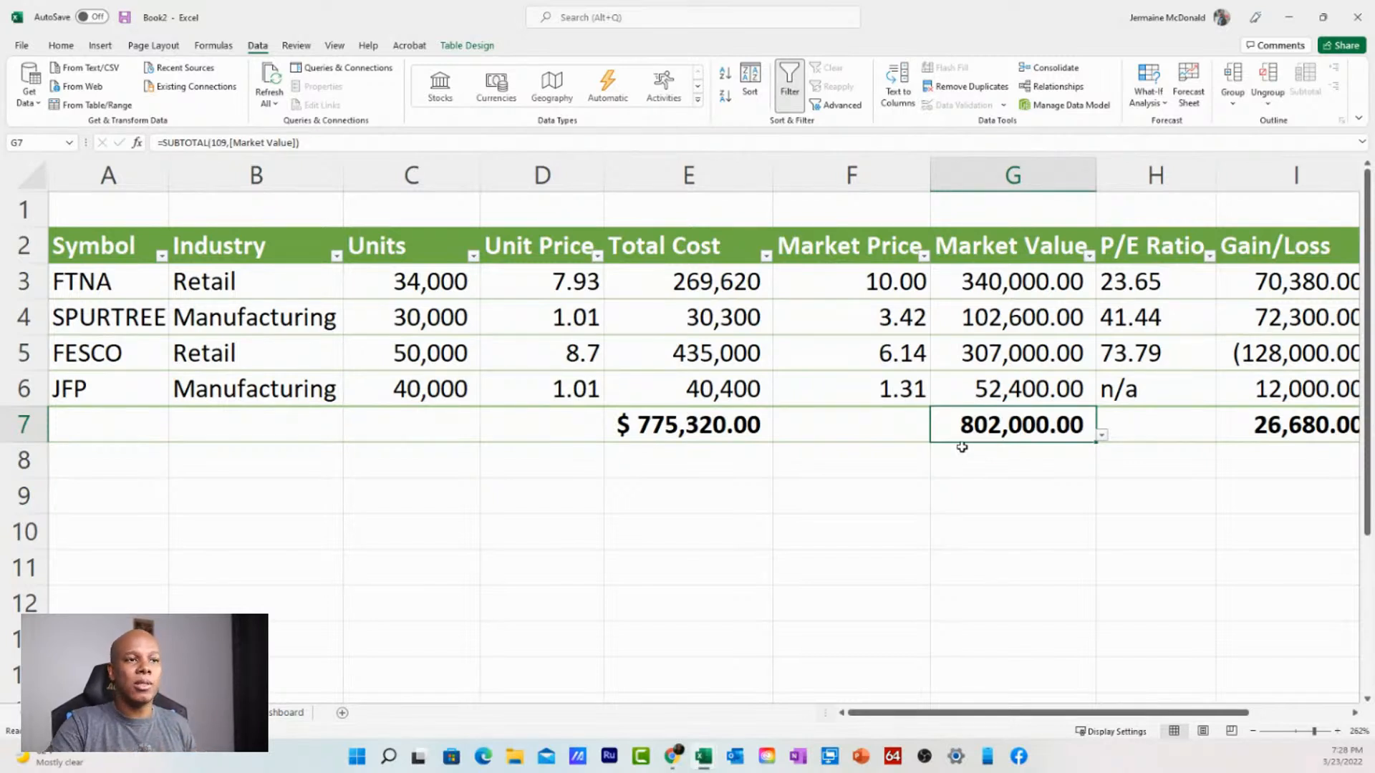
Step: Check the Dashboard's Total Cost total against an AutoSum of the purchase table's Total Cost column in E7
left_click(709, 423)
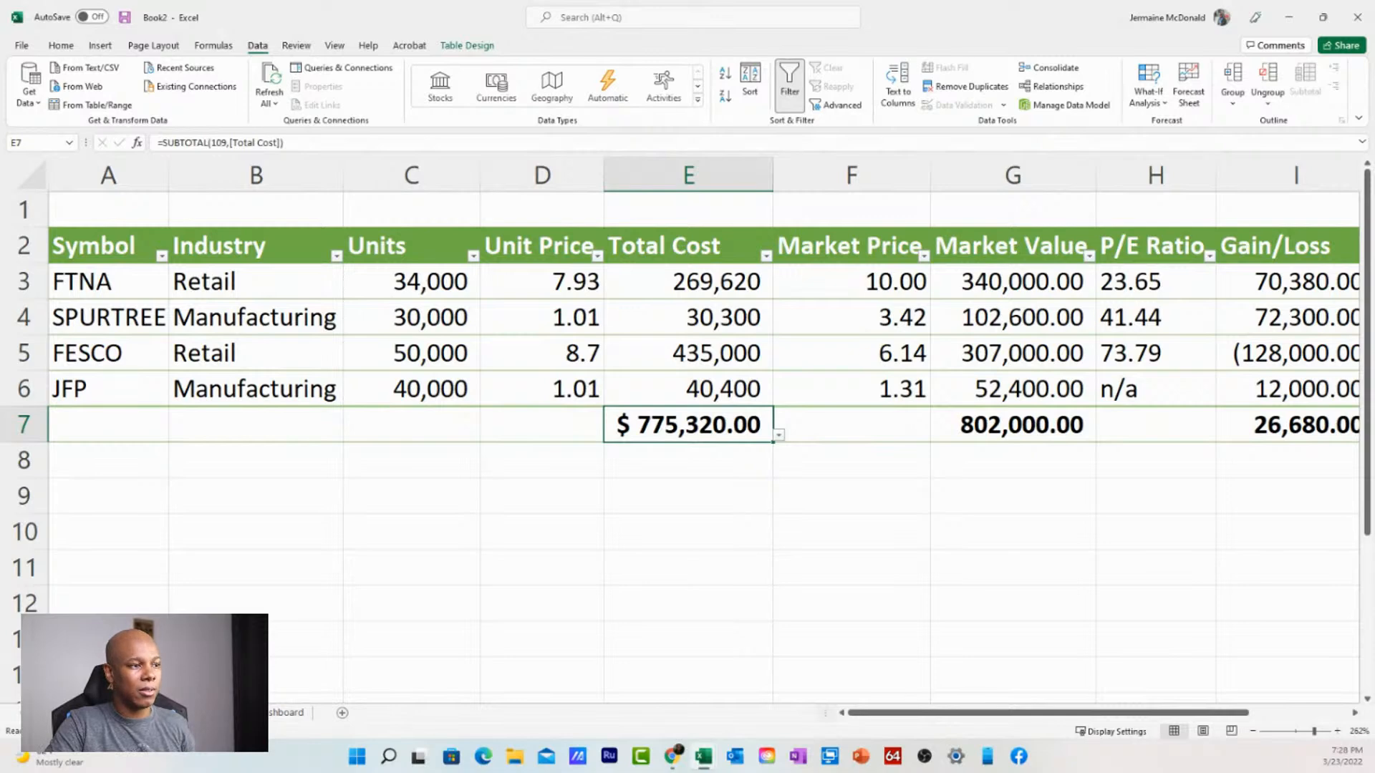
left_click(144, 713)
left_click(956, 437)
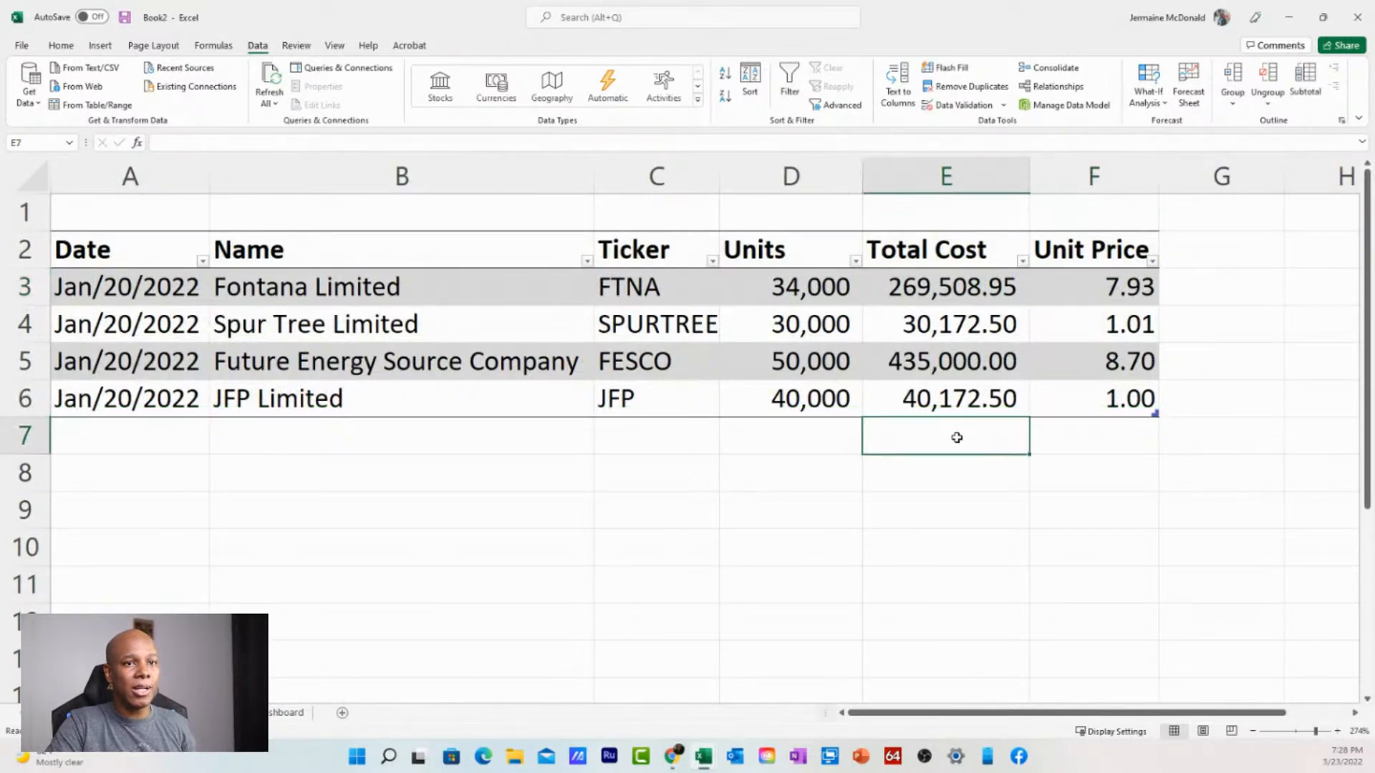
left_click(61, 45)
left_click(1095, 72)
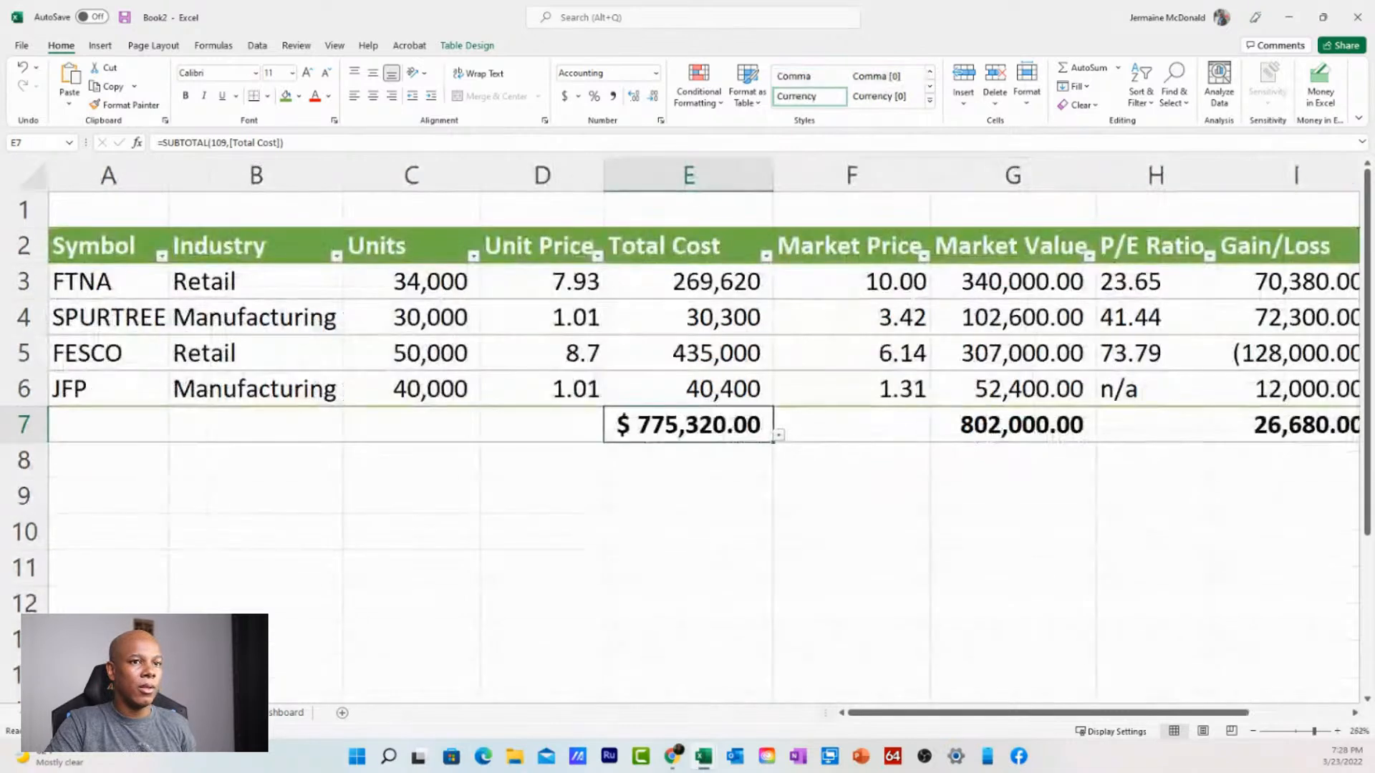
Step: Review the Dashboard's P/E Ratio lookup formula for FTNA in H3 and the industry it is compared by
left_click_drag(918, 712, 1014, 716)
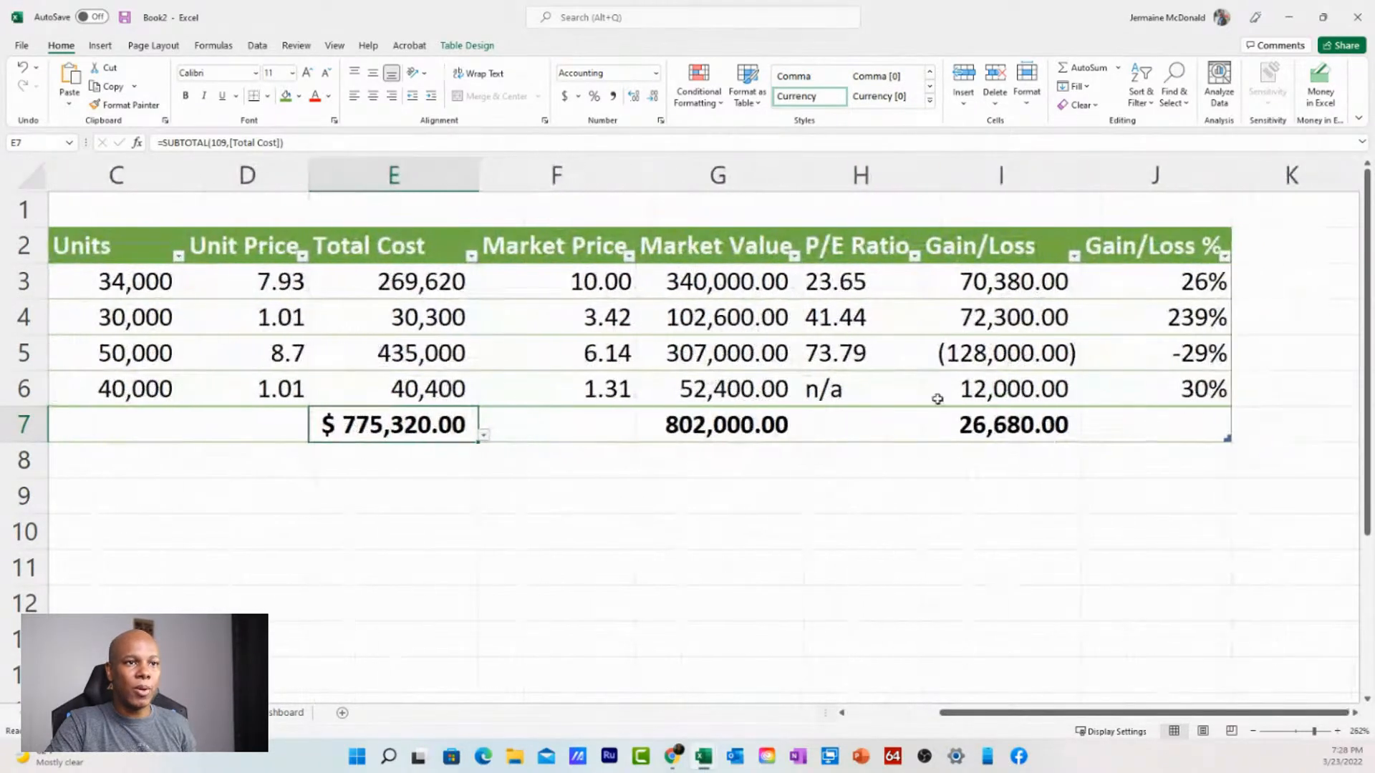
left_click(854, 276)
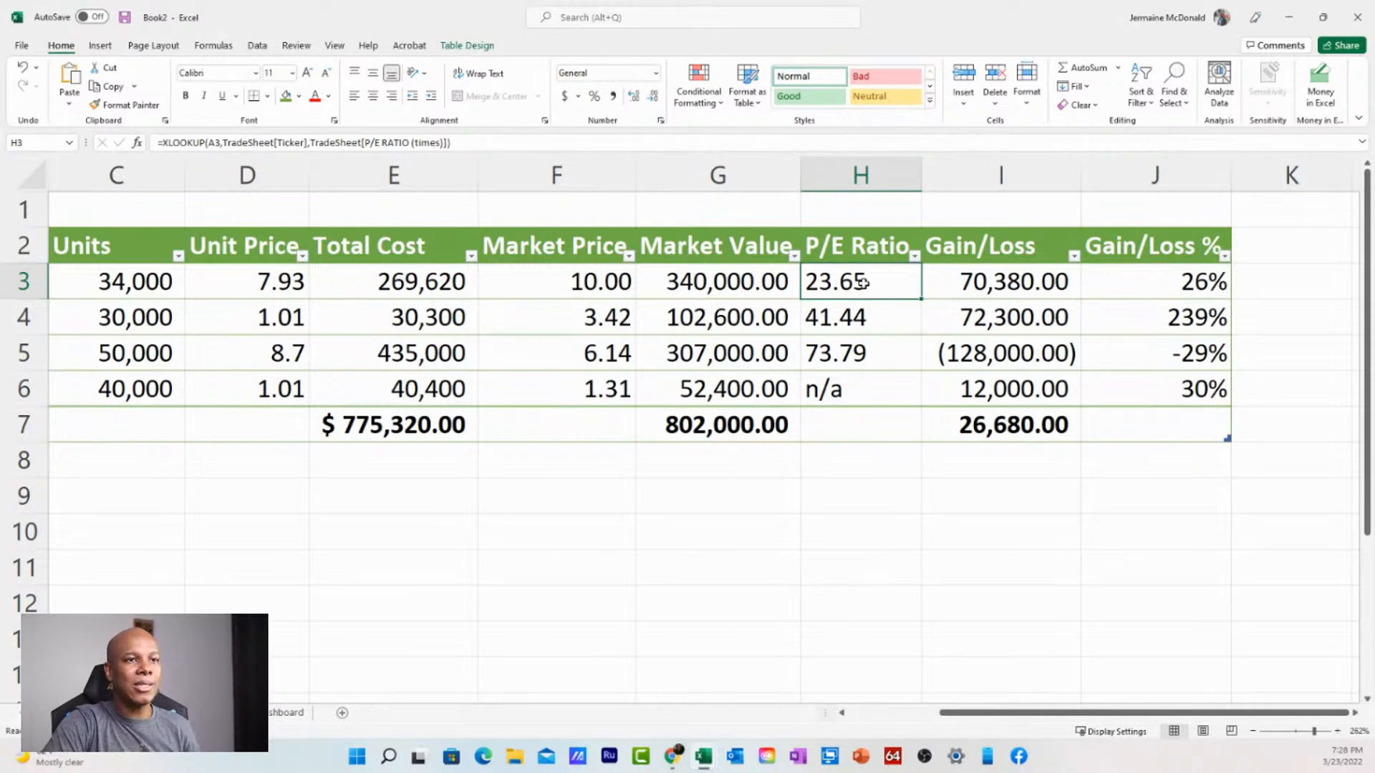
left_click_drag(1004, 712, 911, 707)
left_click(257, 274)
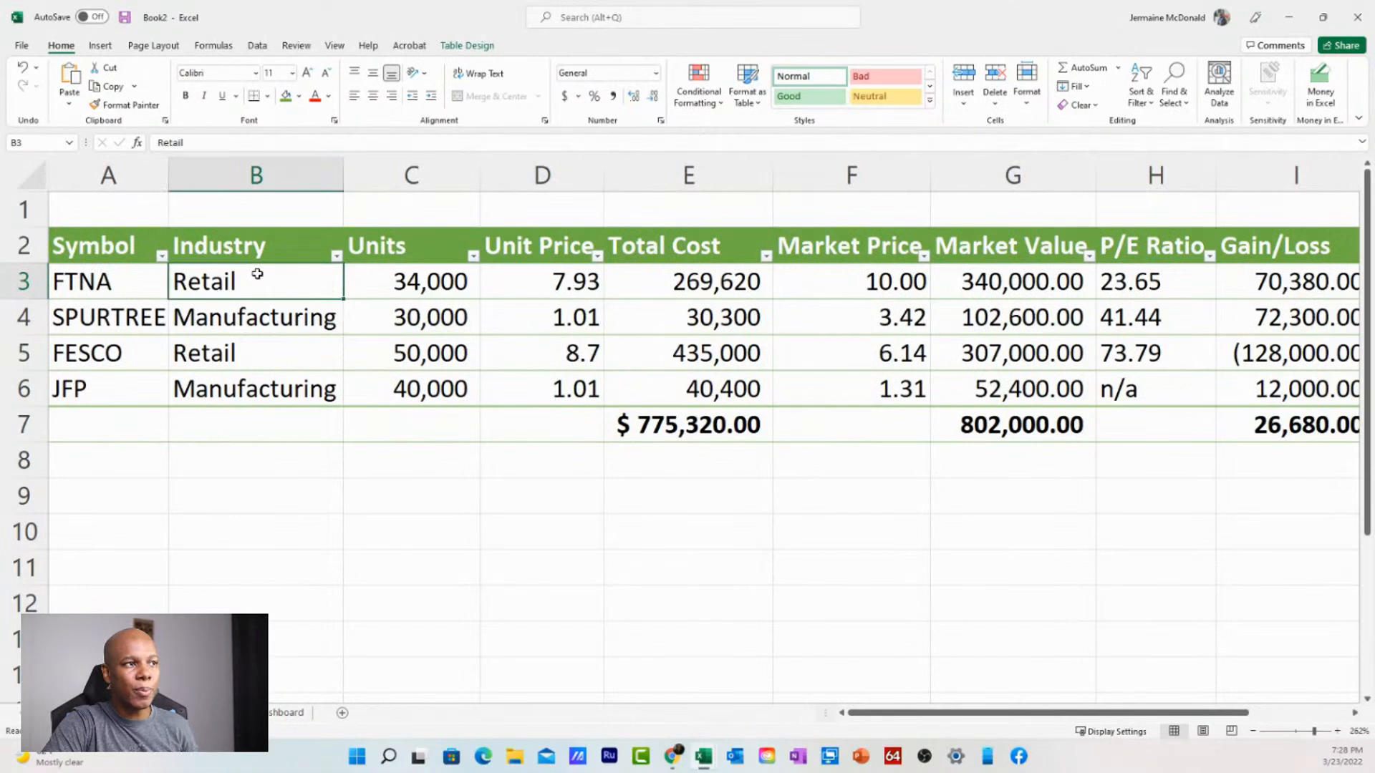
left_click(1163, 281)
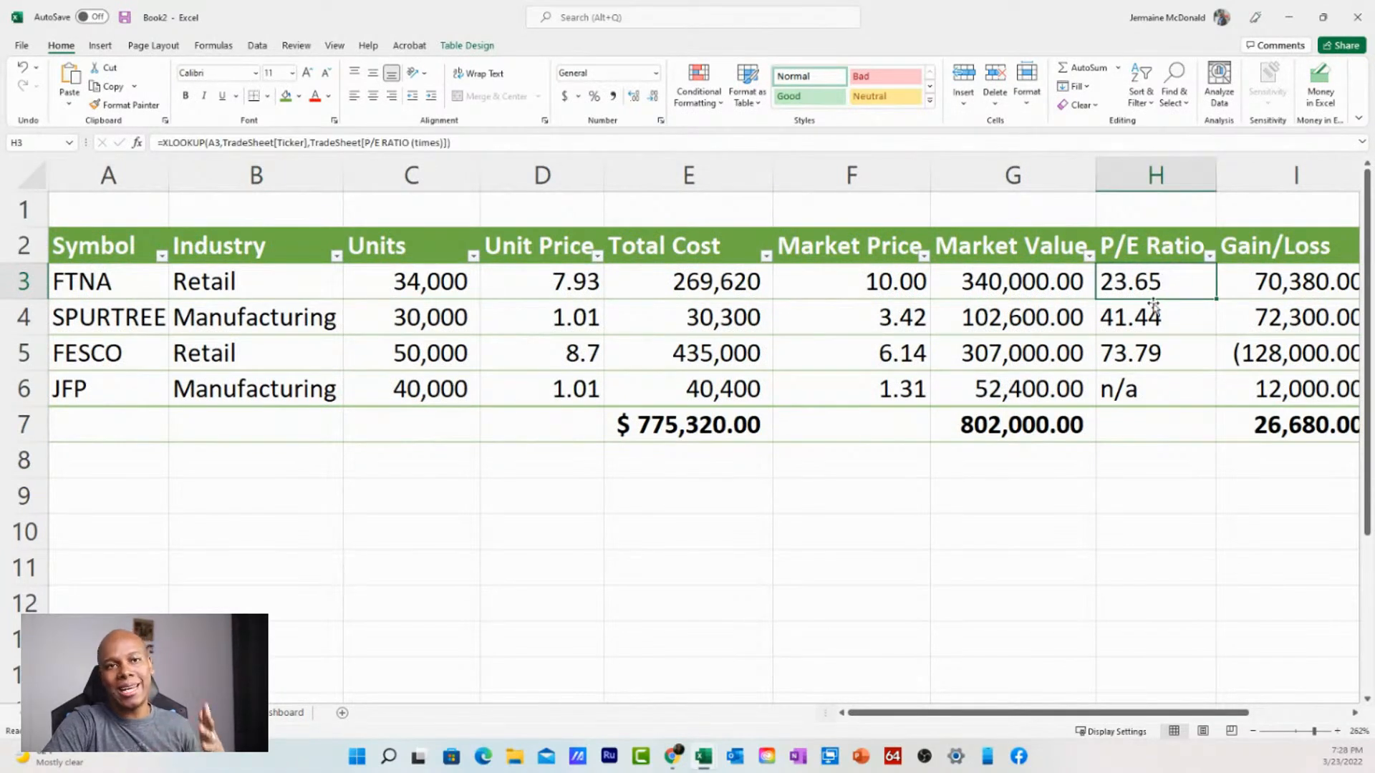
Step: Examine FTNA's Gain/Loss and Gain/Loss % formulas along with the Market Value and Total Cost cells they use
left_click_drag(1074, 712, 1174, 730)
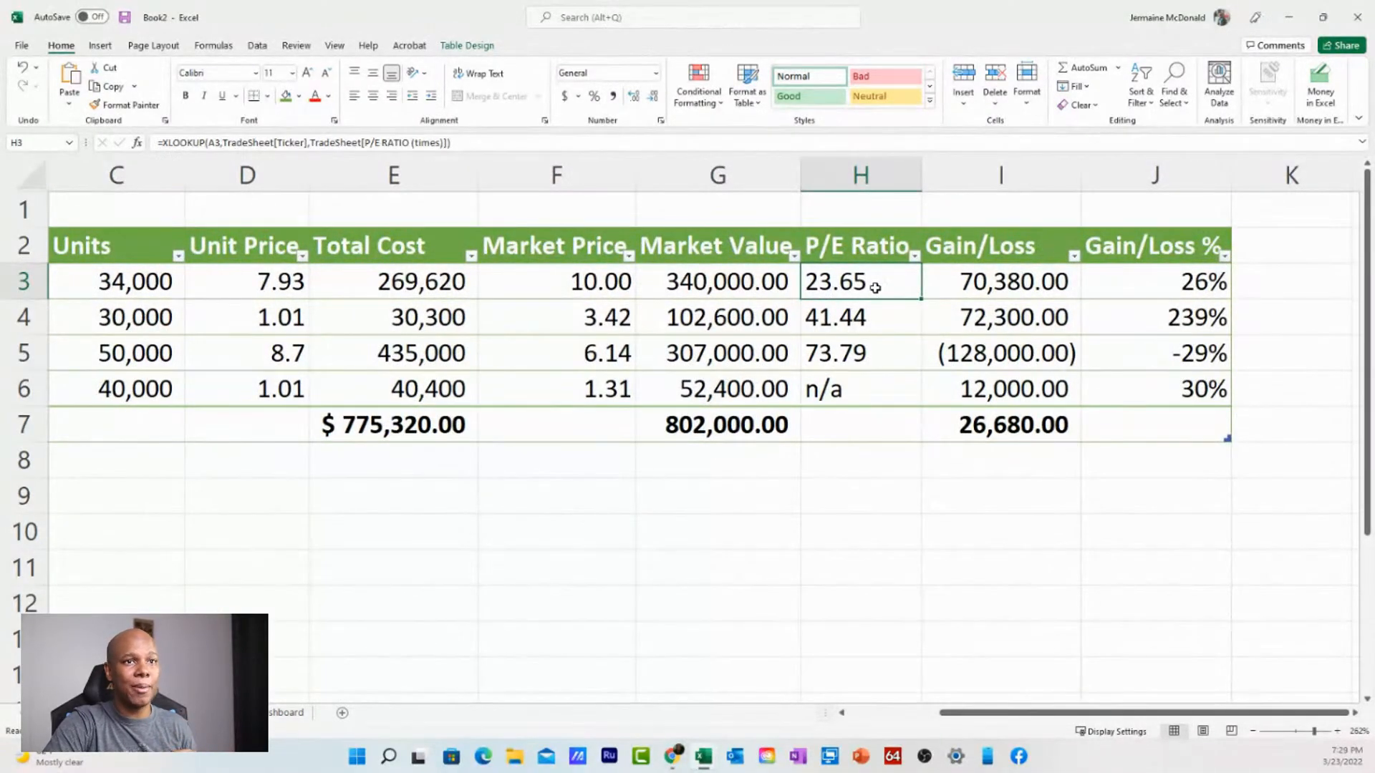
left_click(978, 283)
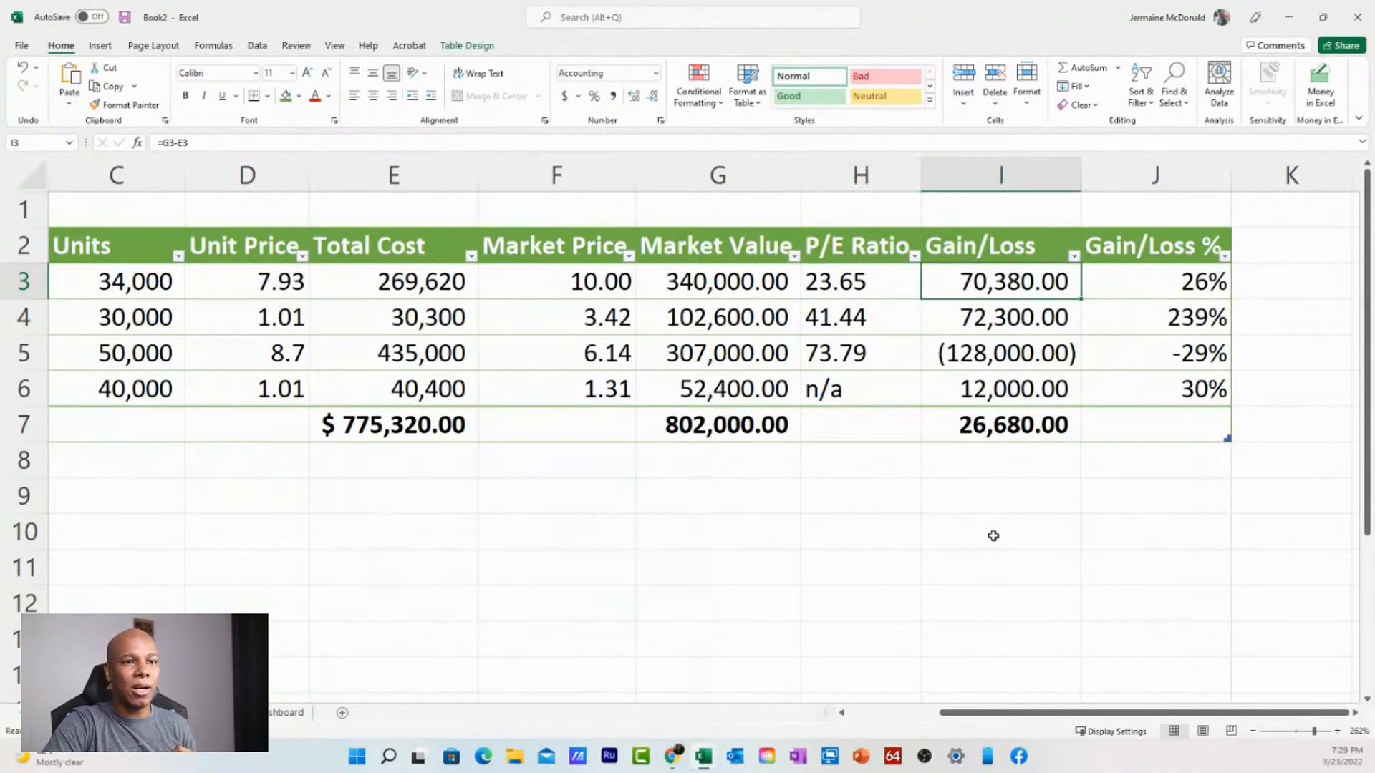
left_click(720, 281)
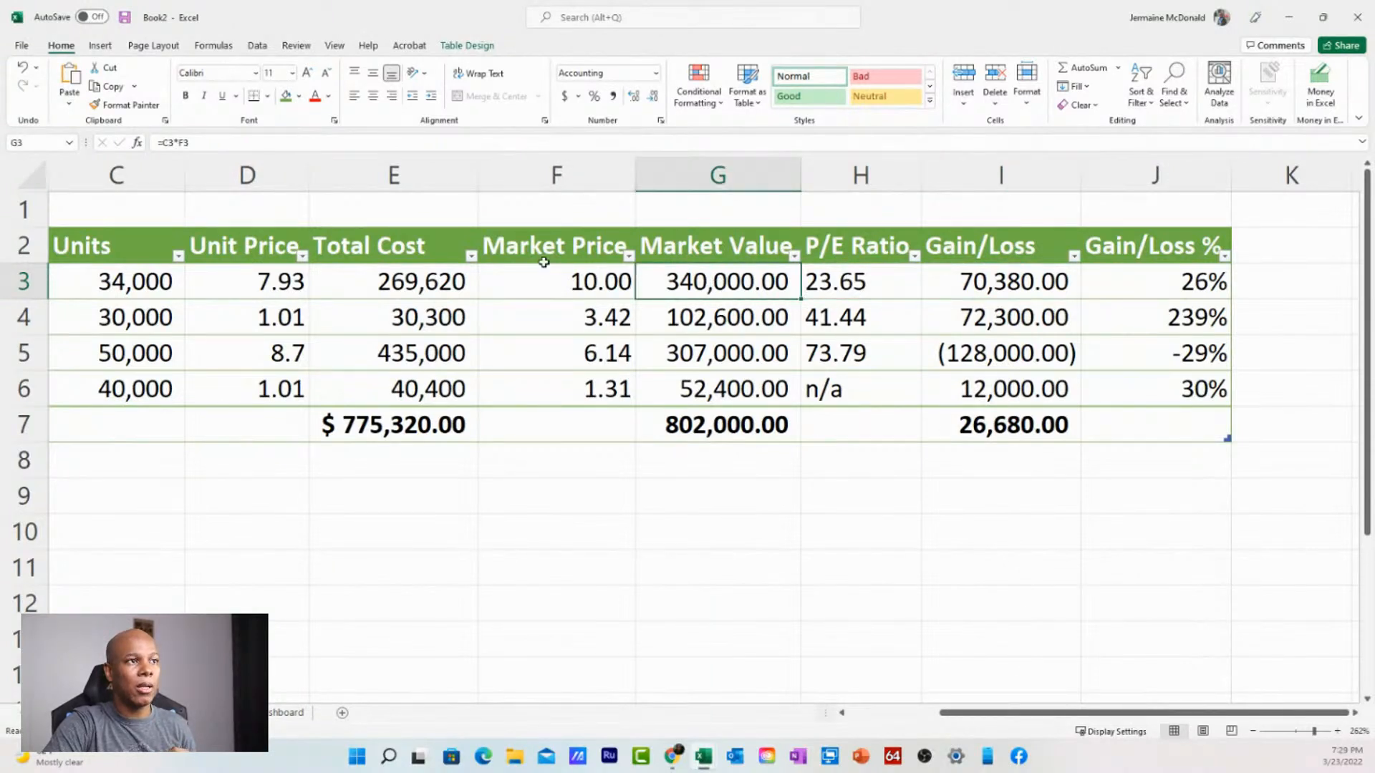
left_click(358, 282)
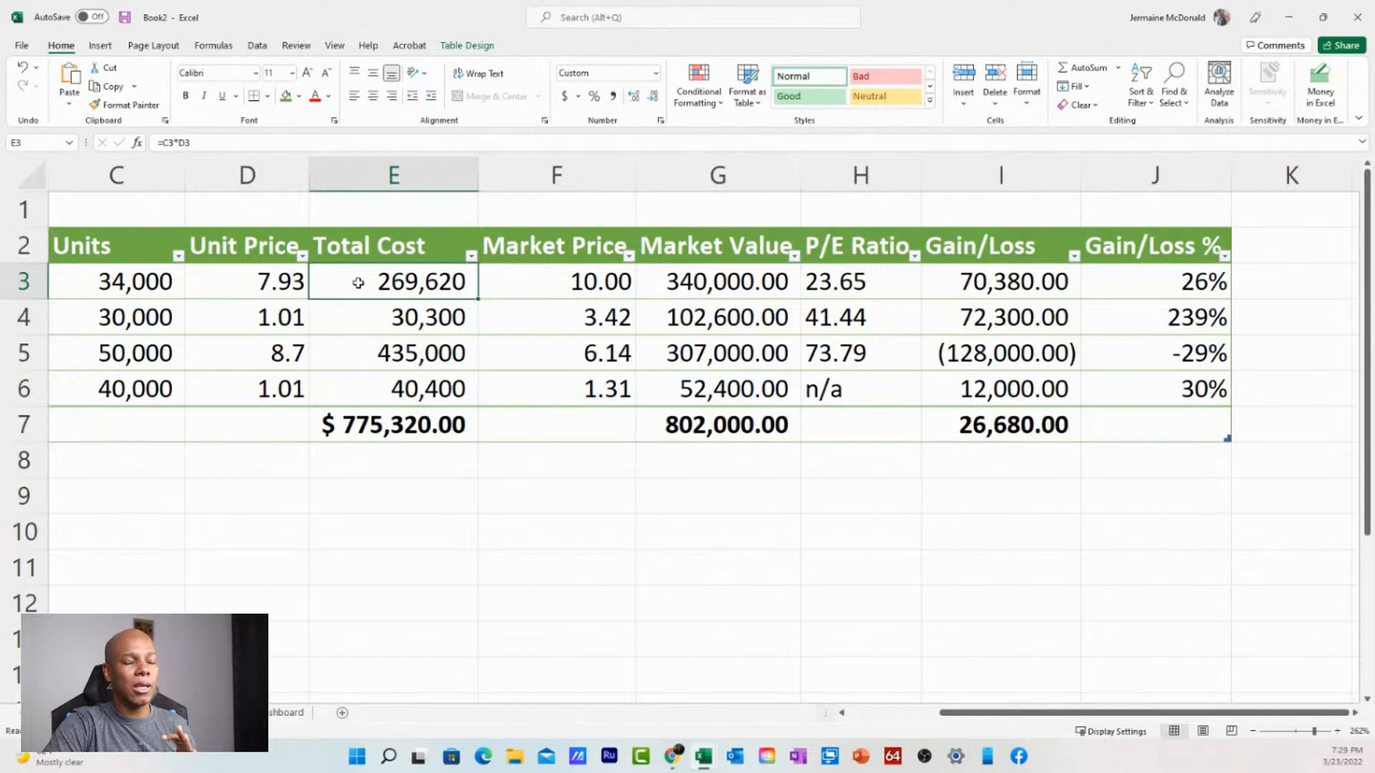
left_click(676, 293)
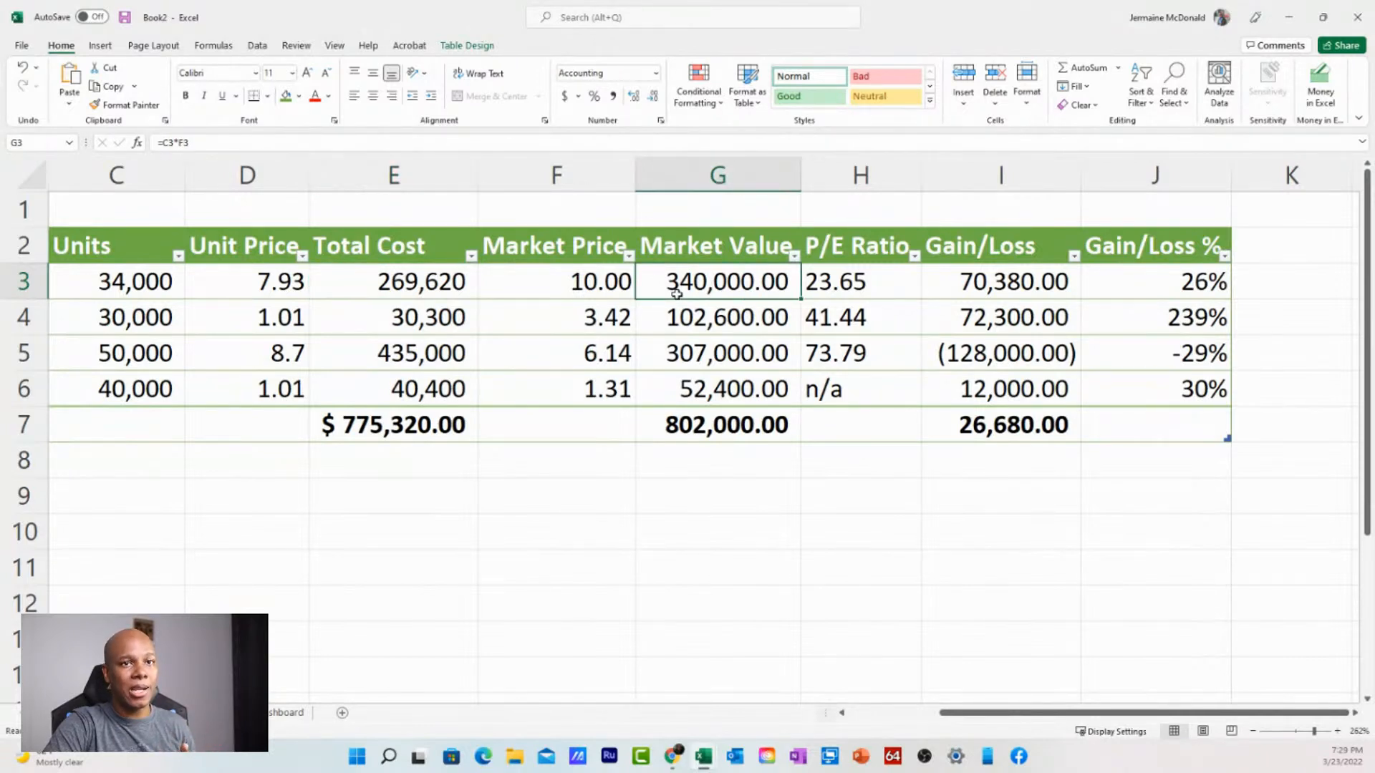
left_click(1168, 275)
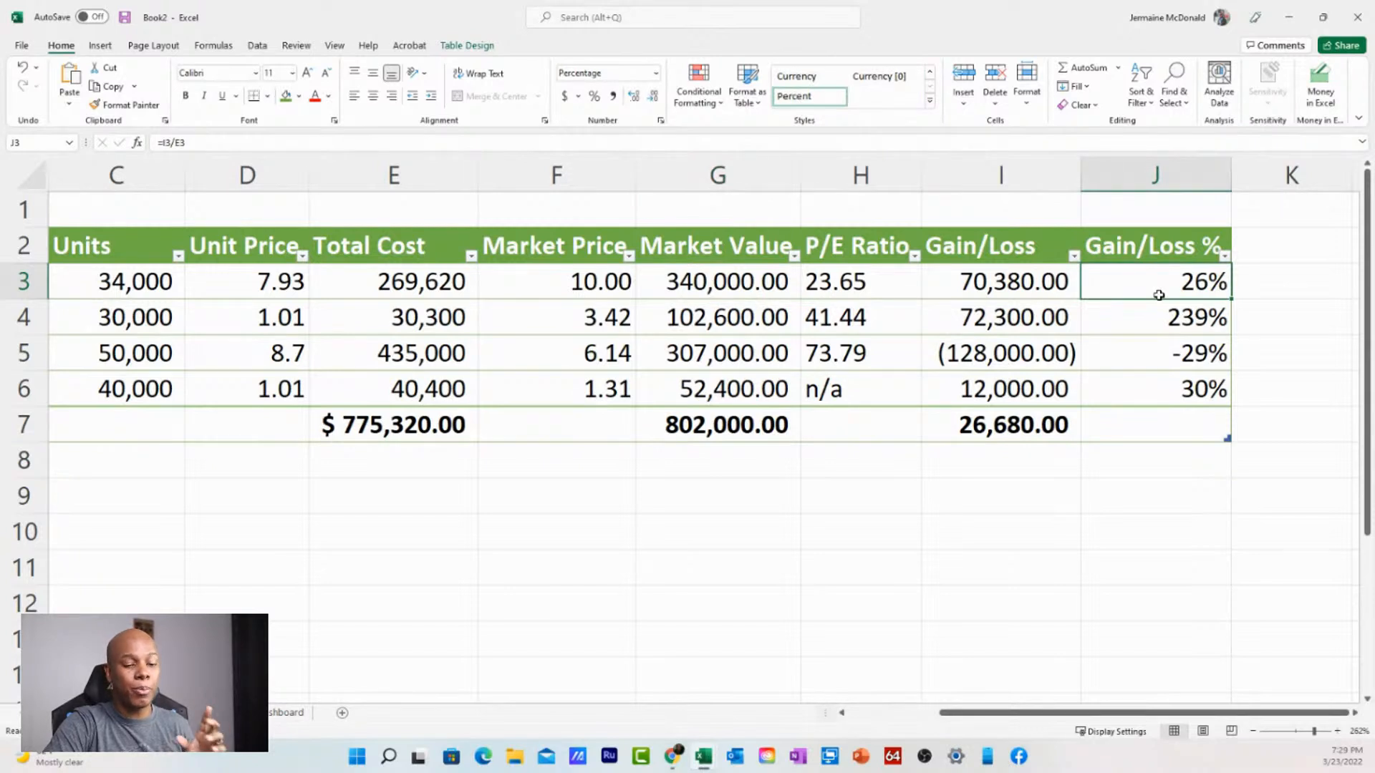
left_click(1075, 553)
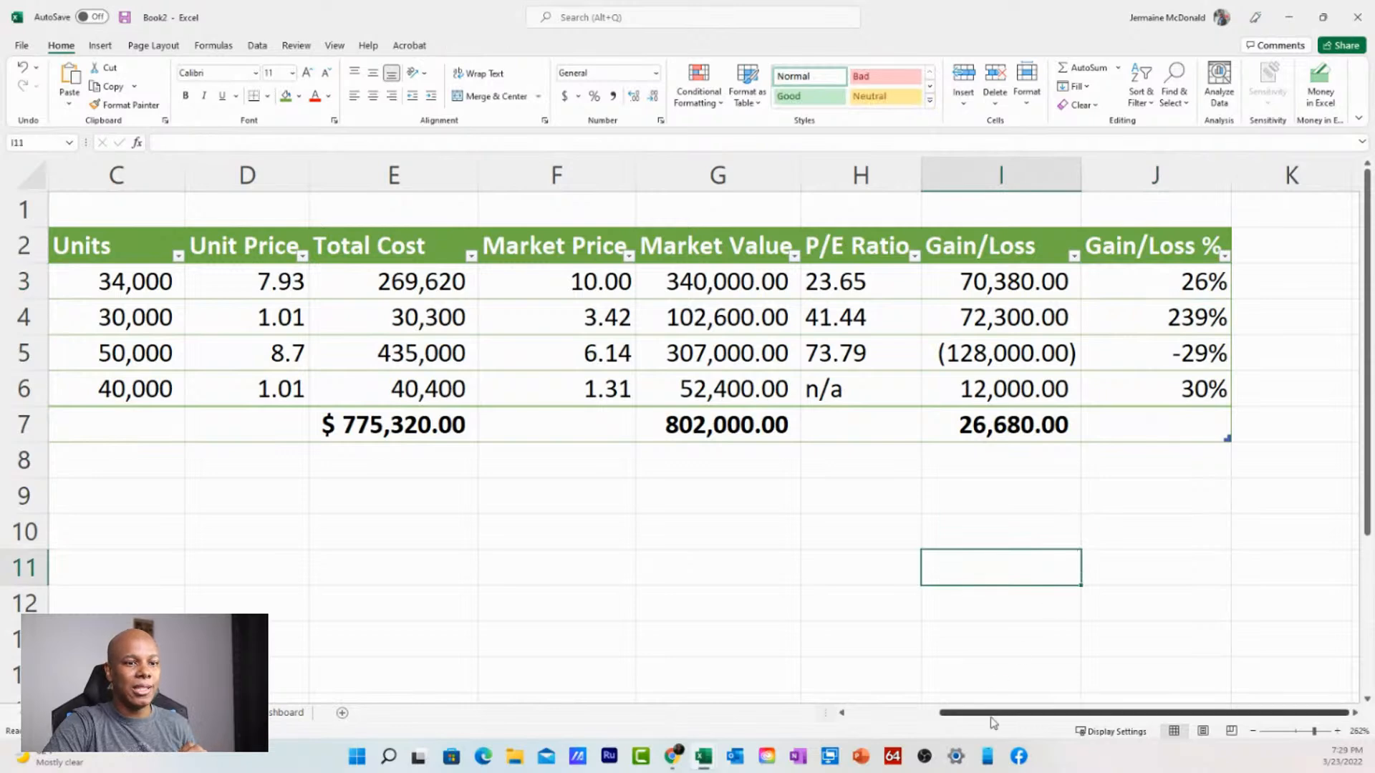
Step: Insert a new row above the Dashboard table's total row, directly below JFP
mouse_move(997, 718)
left_mouse_down()
mouse_move(877, 707)
mouse_move(1018, 709)
left_mouse_up()
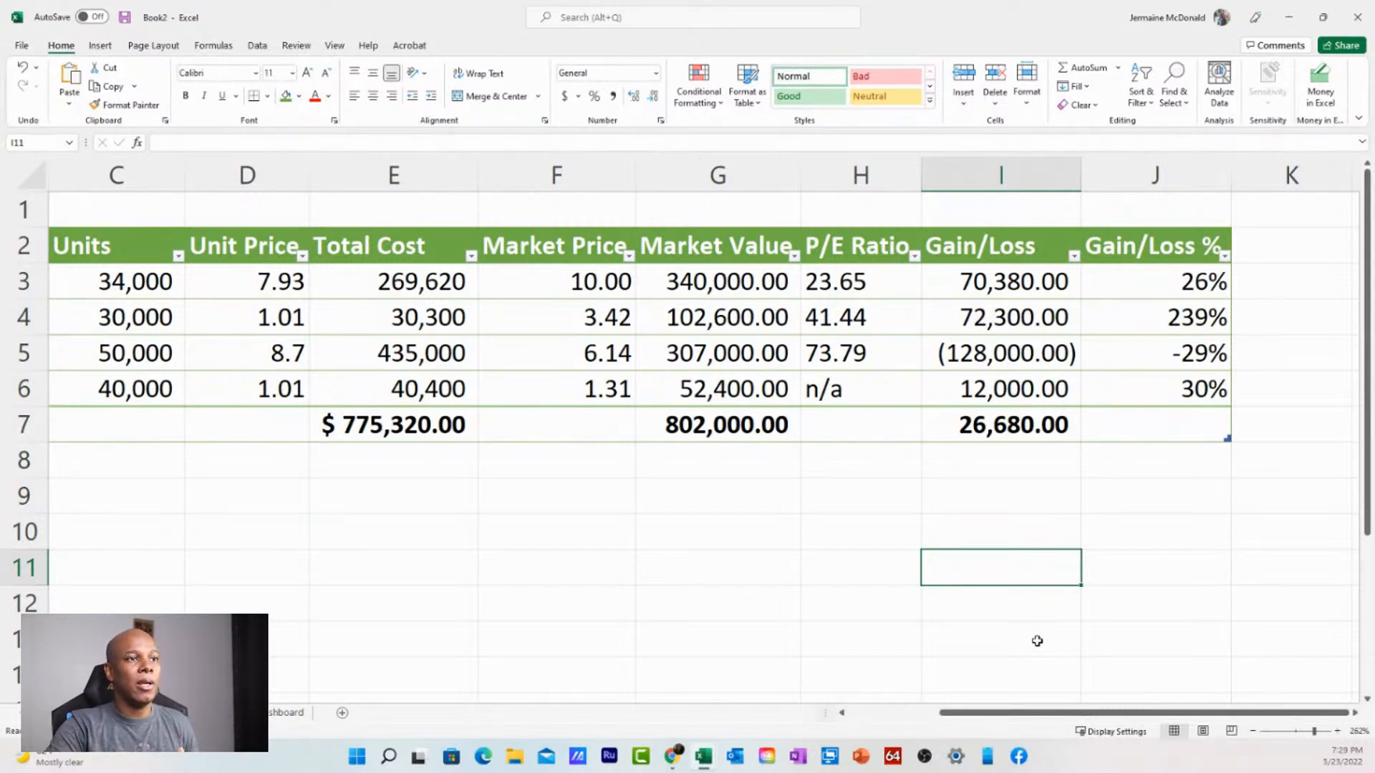
left_click_drag(976, 723, 863, 728)
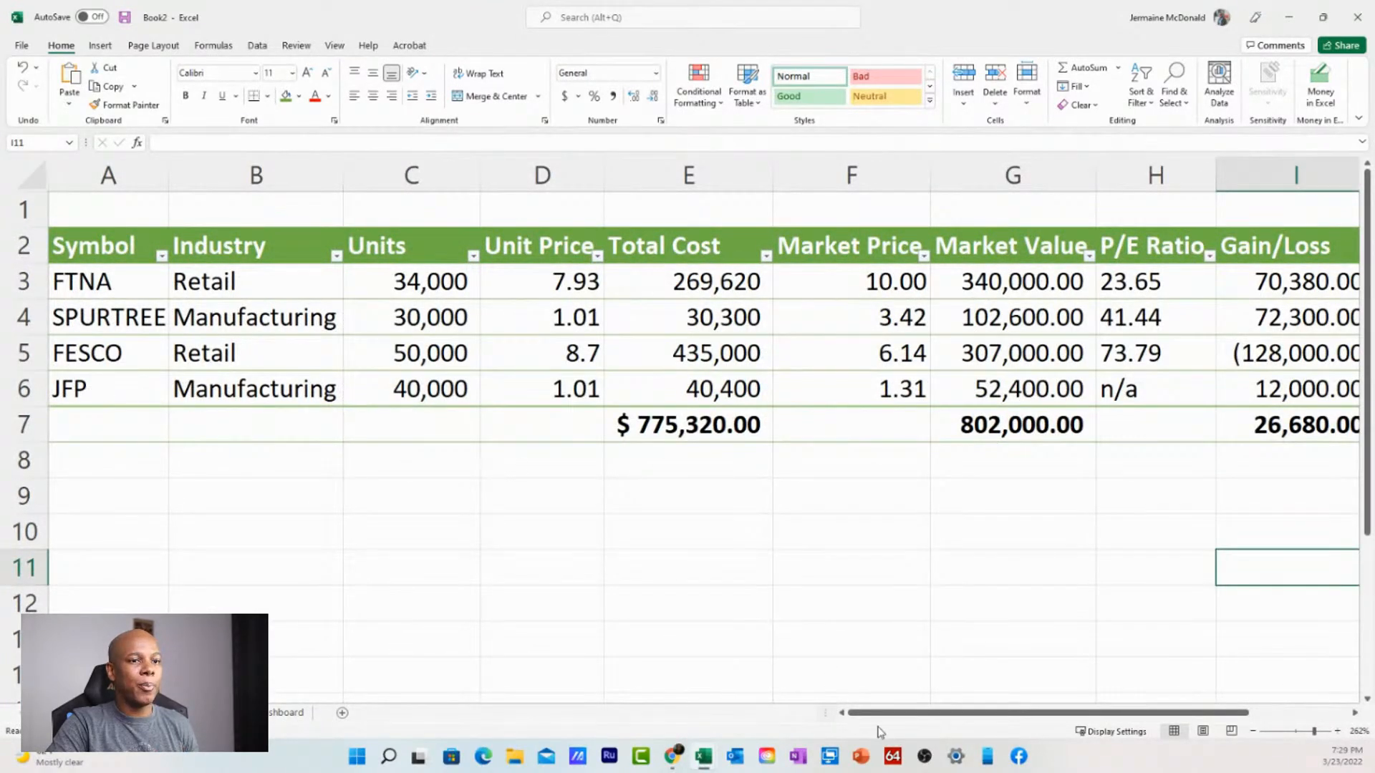
left_click(24, 424)
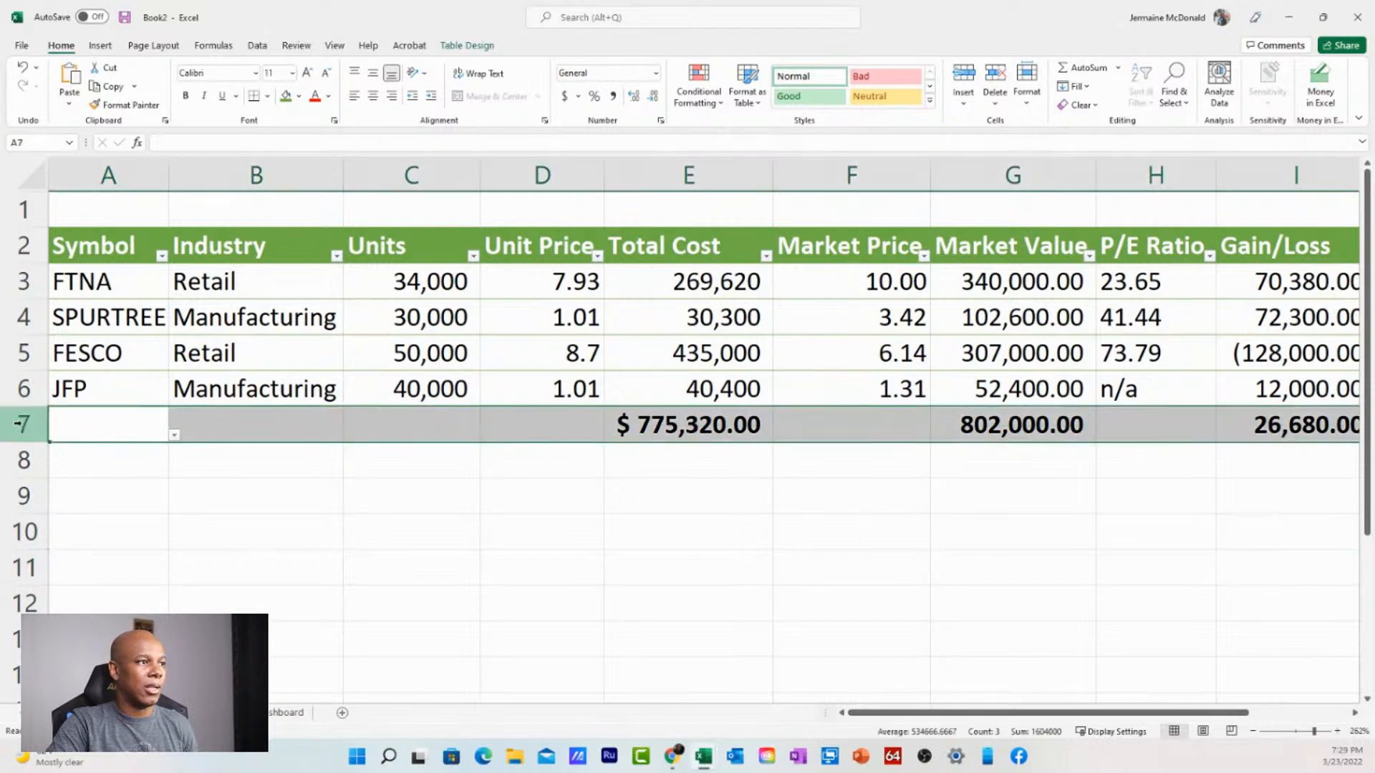
right_click(24, 424)
left_click(72, 542)
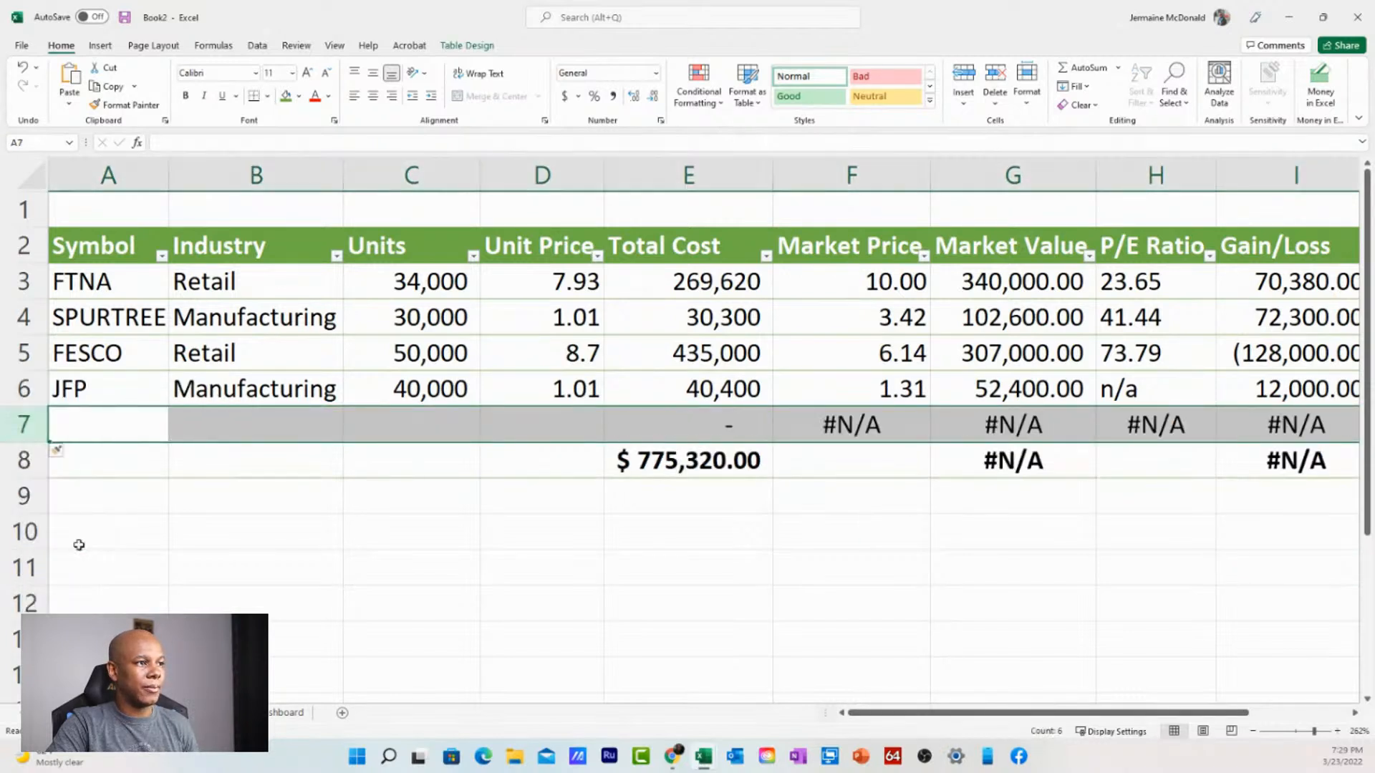
Step: Enter LEARN as the symbol in the new row 7 of the Dashboard table
left_click(132, 434)
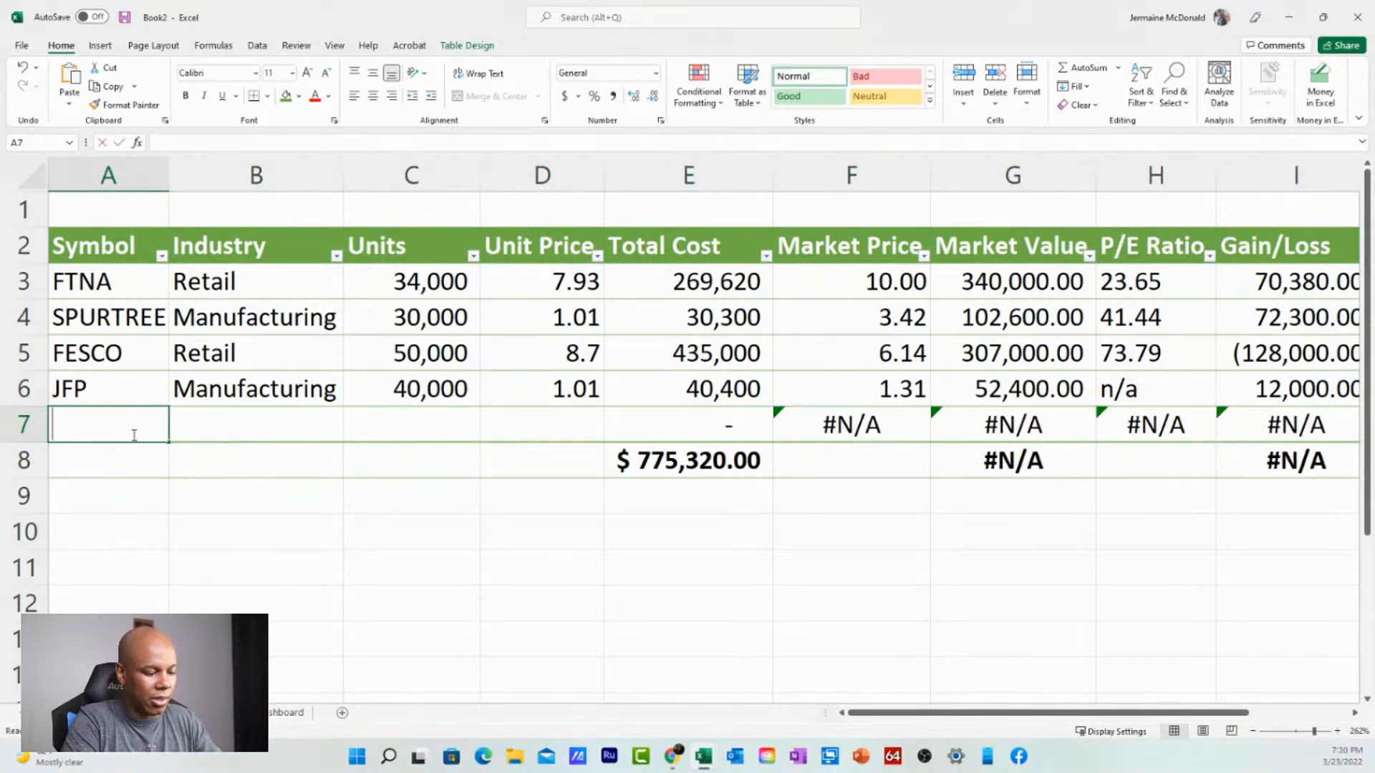
type("LEANR")
key("BackSpace")
key("BackSpace")
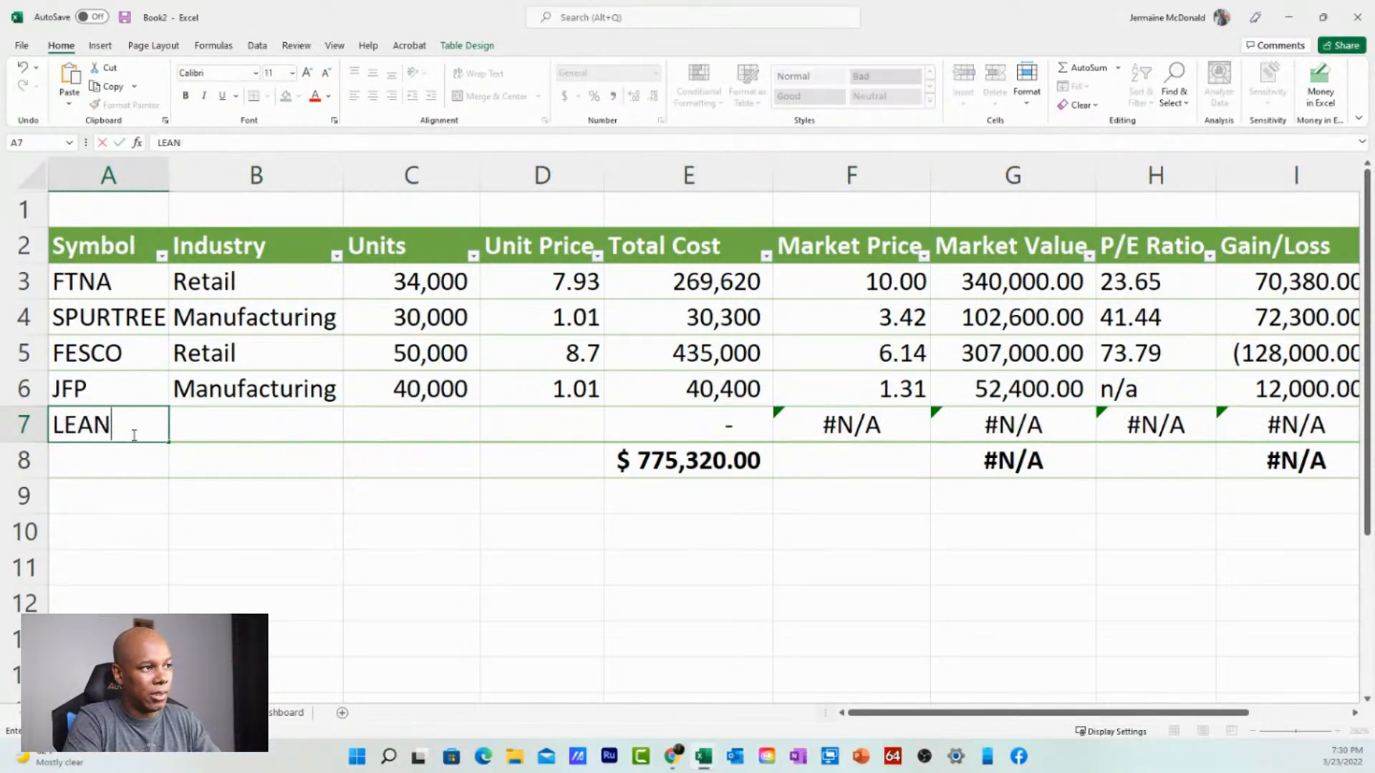
type("RN")
key("Tab")
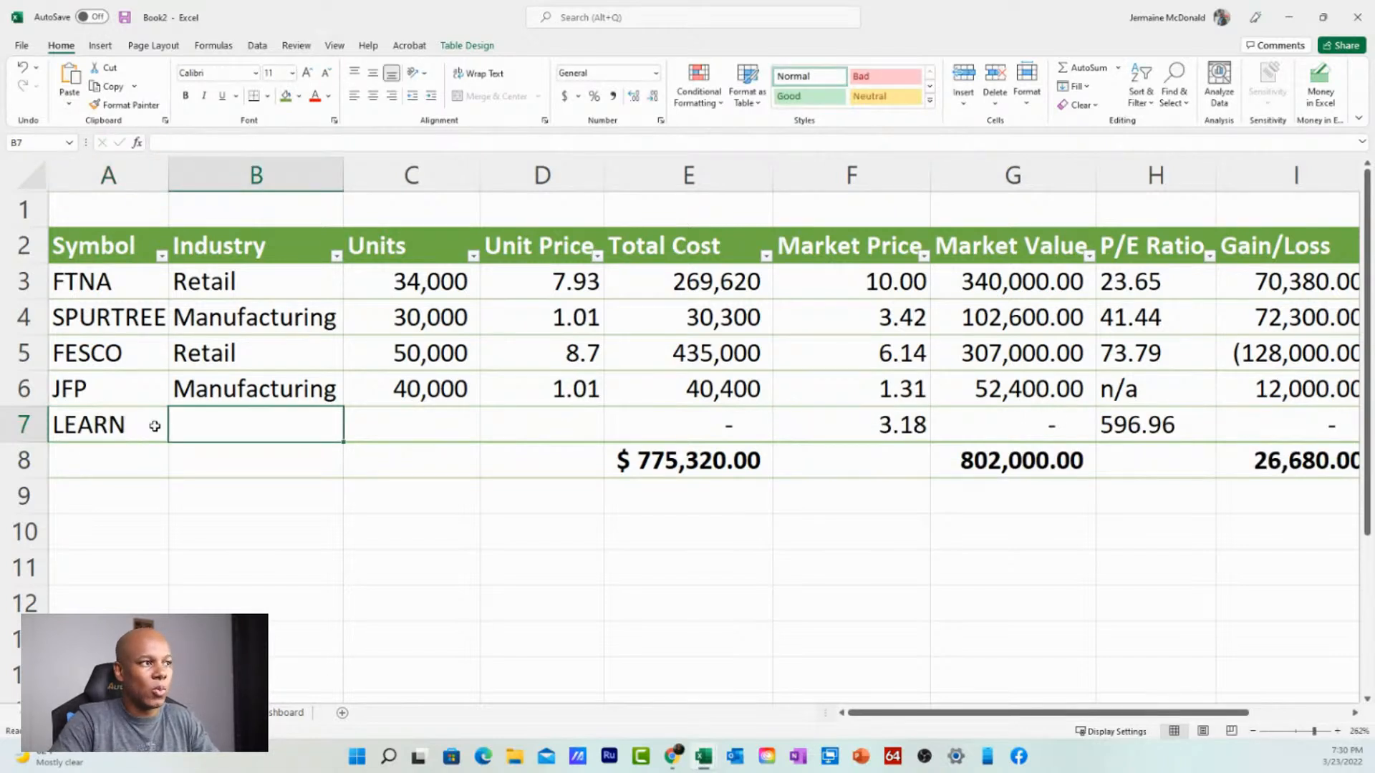
Step: Check the Market Price, P/E Ratio and Gain/Loss % formulas in the LEARN row
left_click(126, 426)
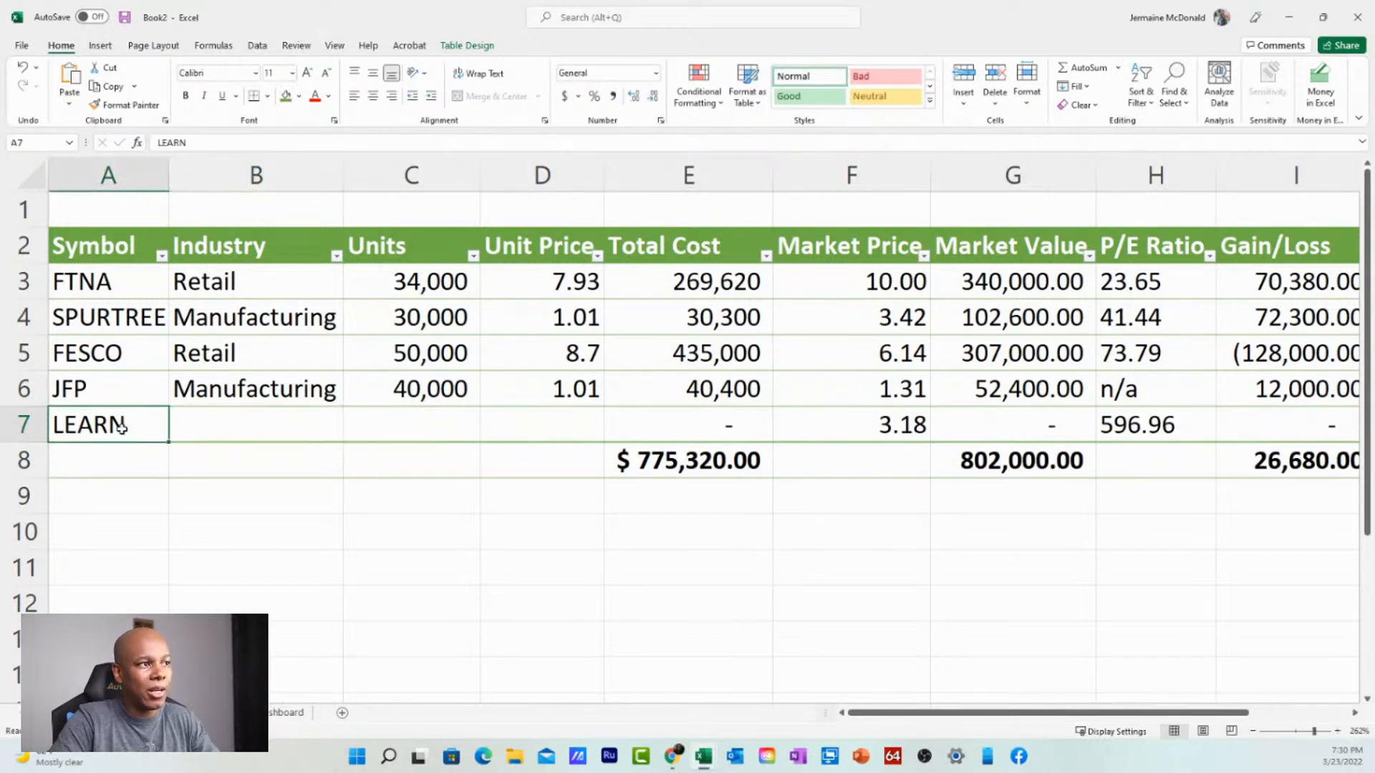
left_click(865, 425)
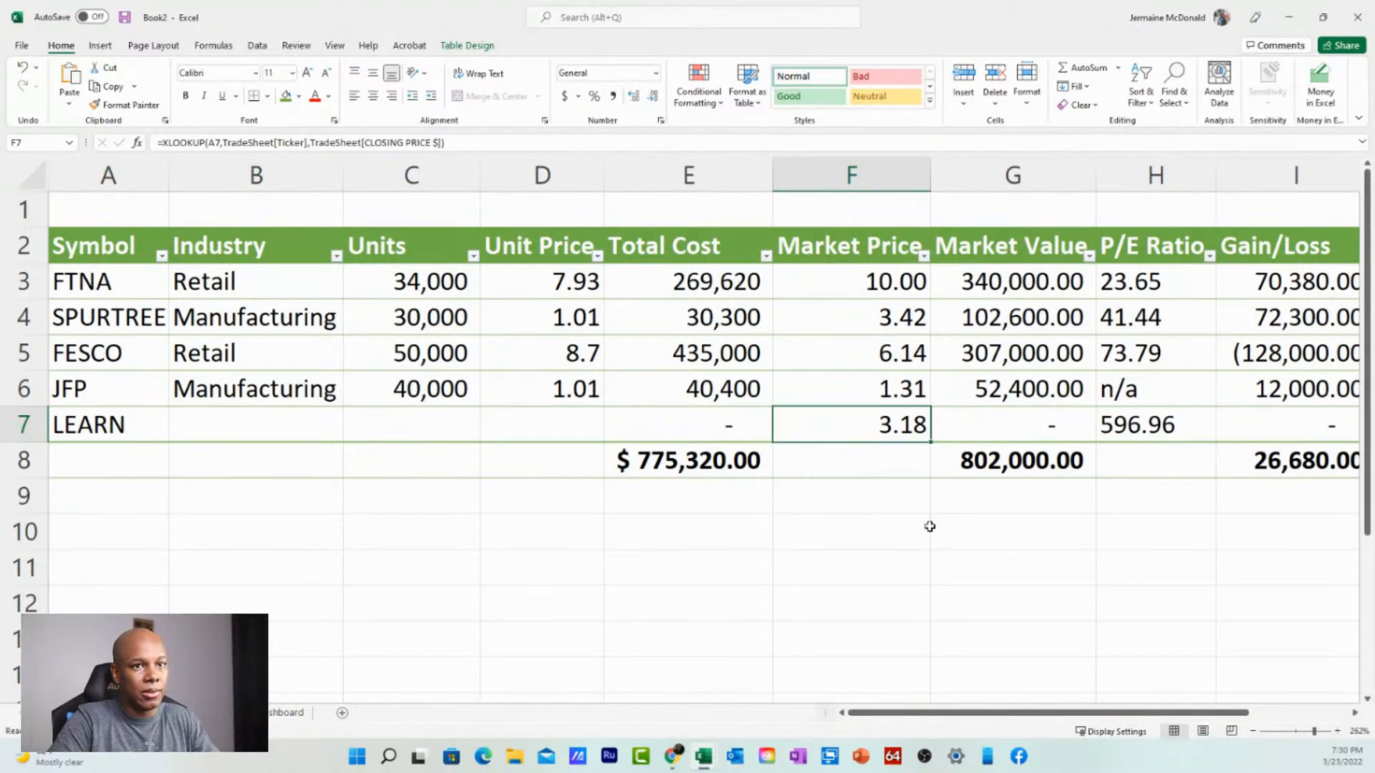
left_click_drag(940, 711, 1023, 724)
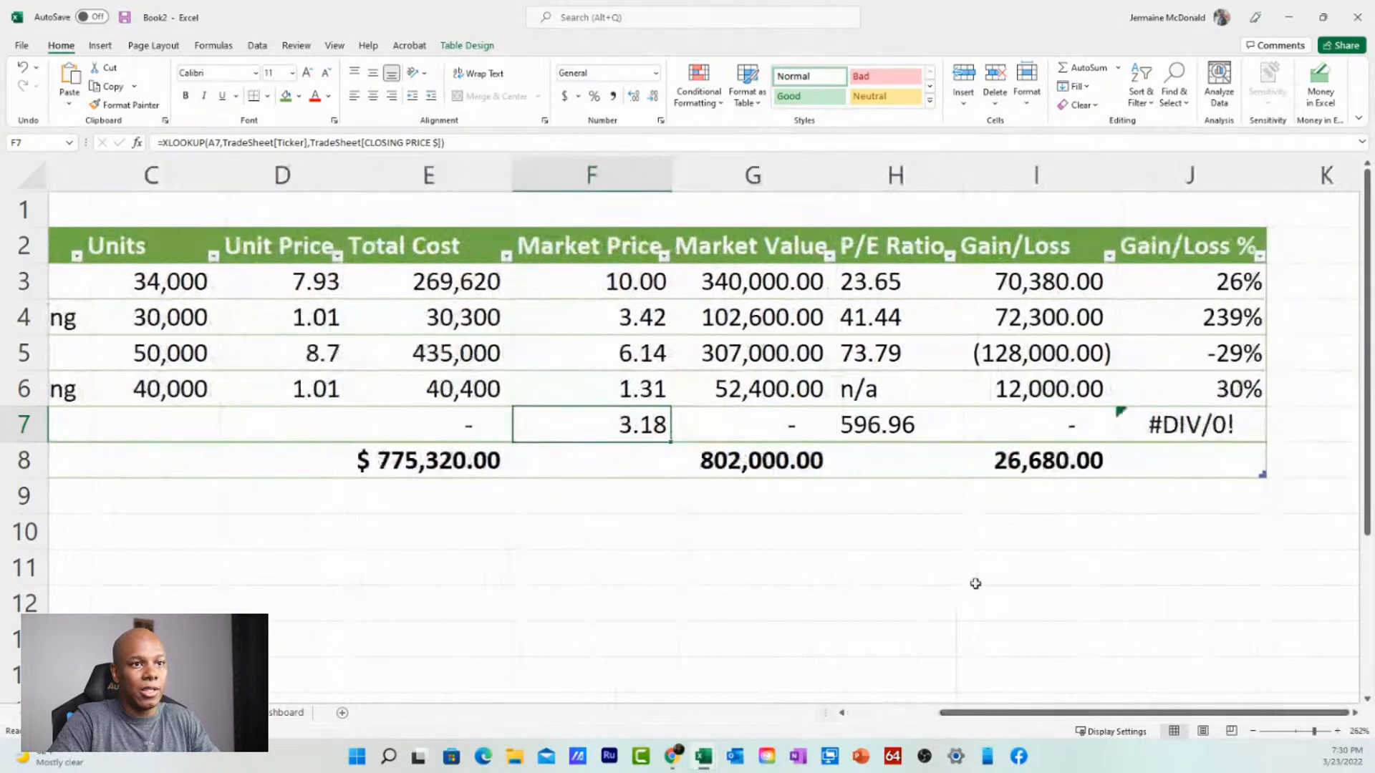
left_click(850, 428)
left_click(1114, 423)
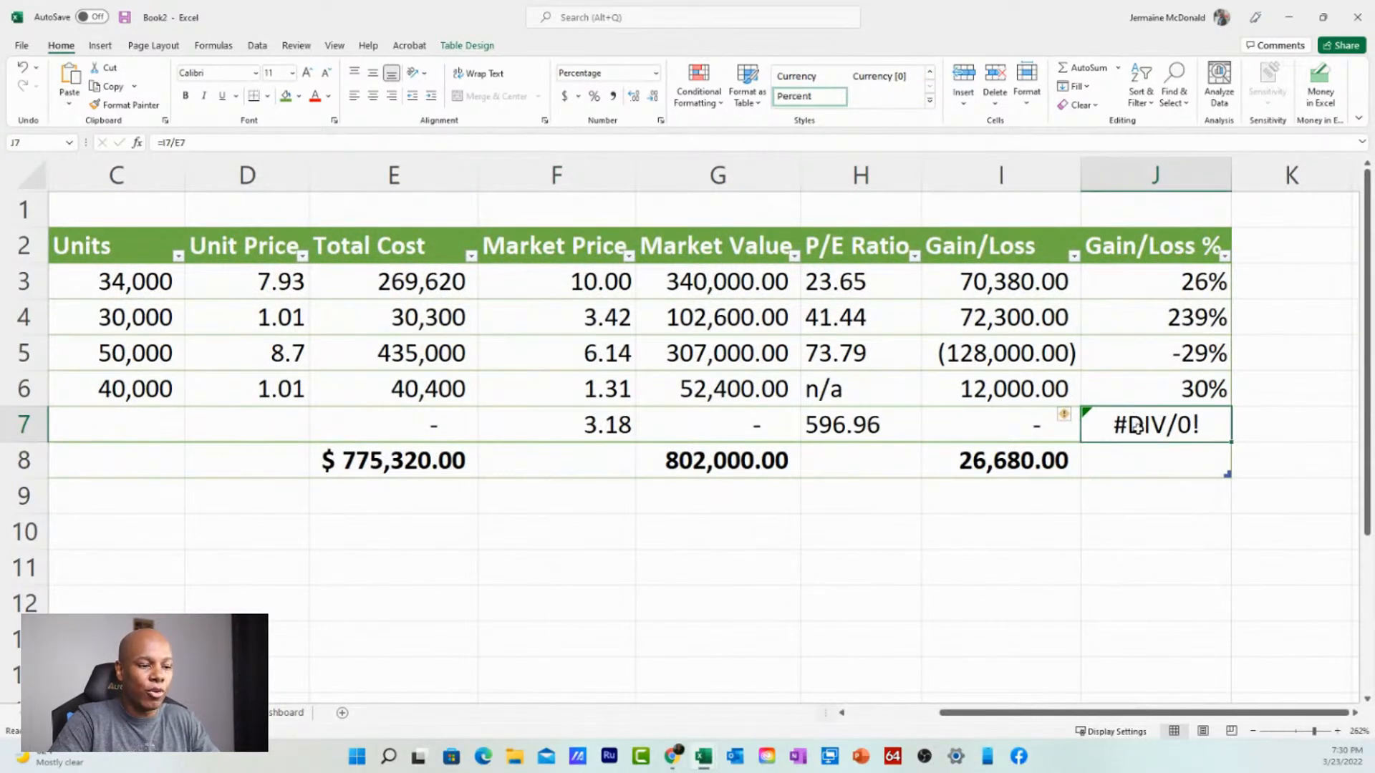
Step: Complete the LEARN row with the industry Education, 20000 units and a unit price of 1.01
left_click_drag(1010, 712, 877, 723)
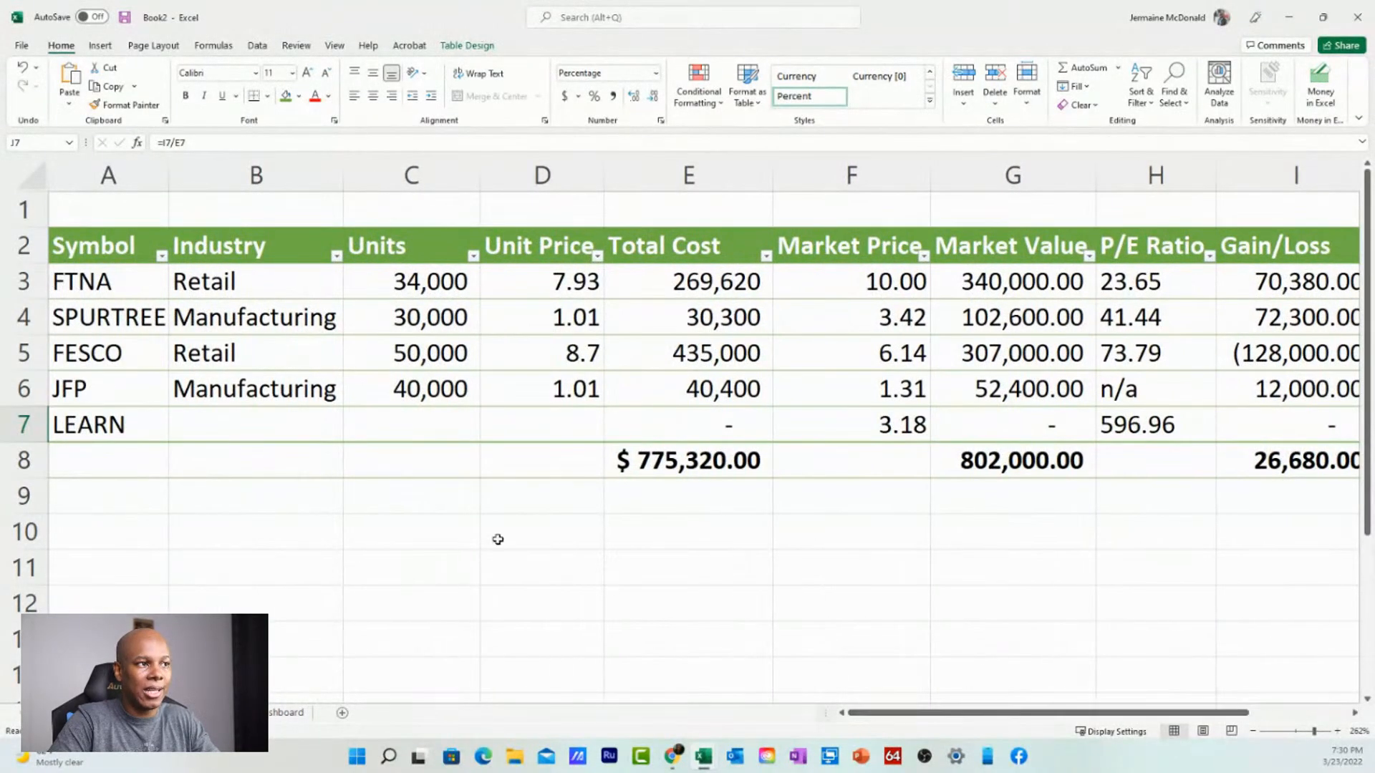
left_click(262, 423)
type("E")
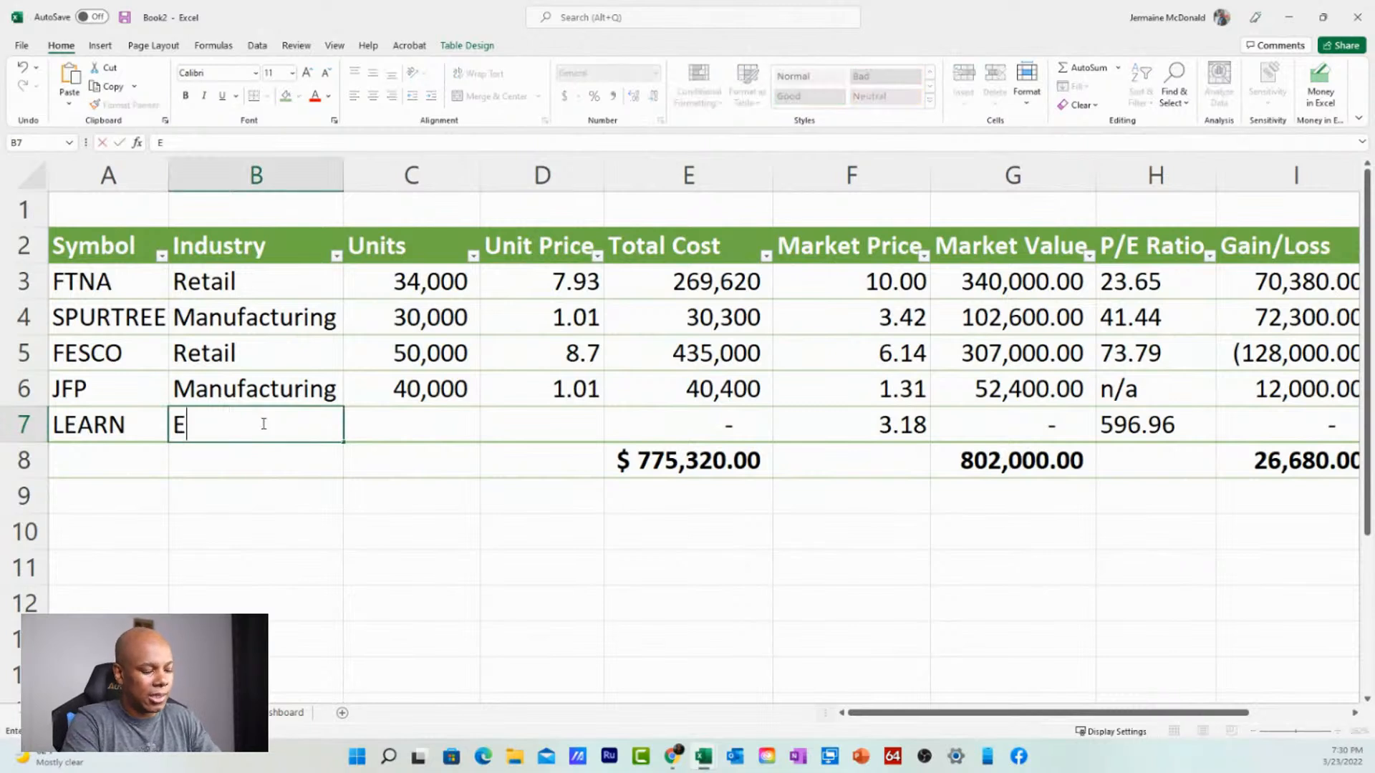
type("ducation")
key("Tab")
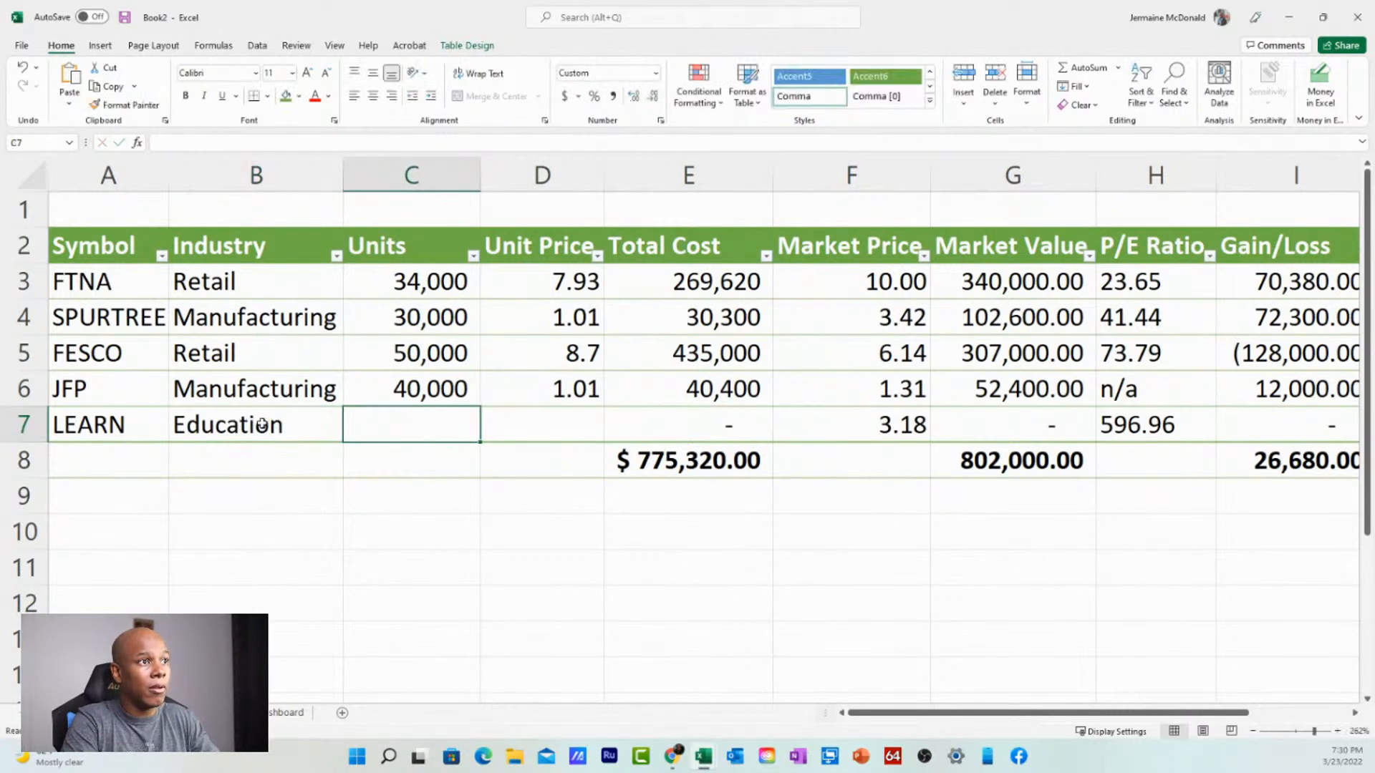
type("20000")
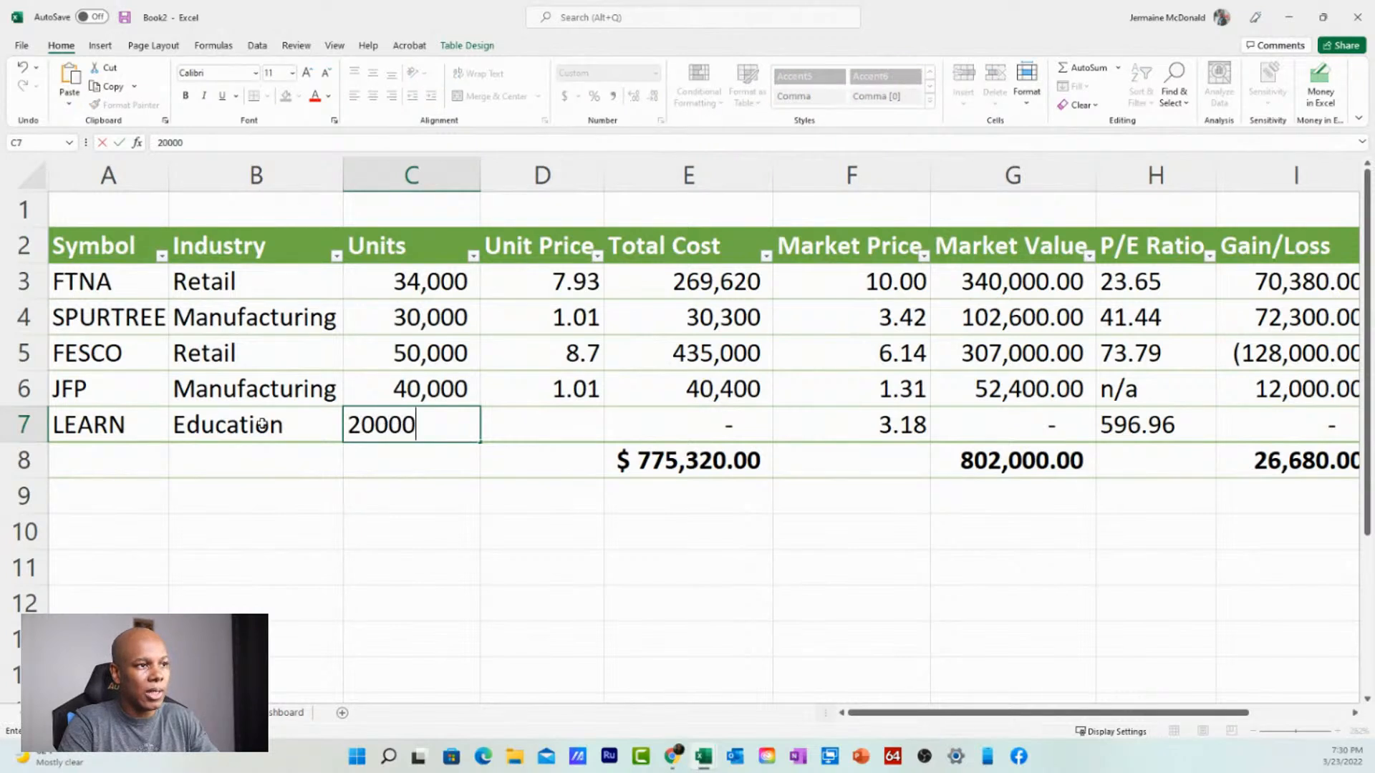
key("Tab")
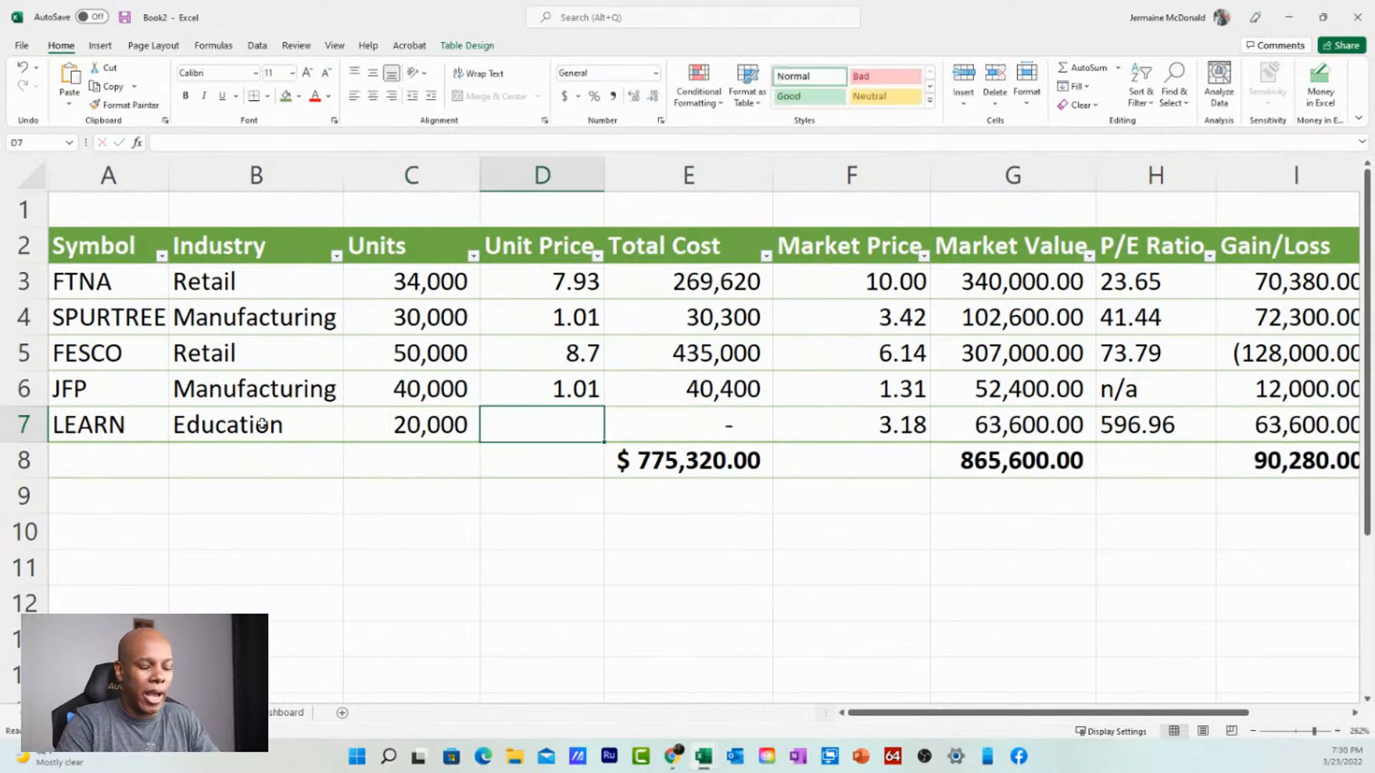
type("1.01")
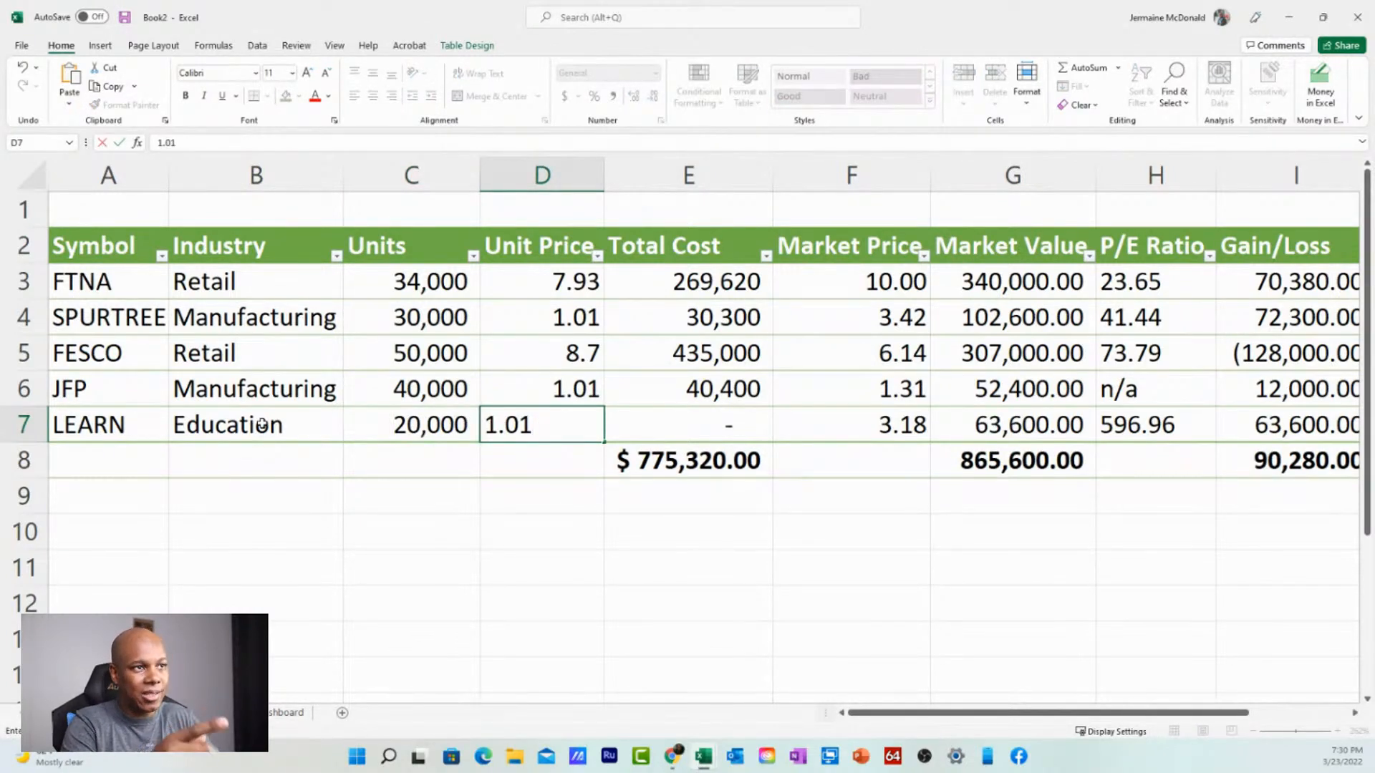
key("Tab")
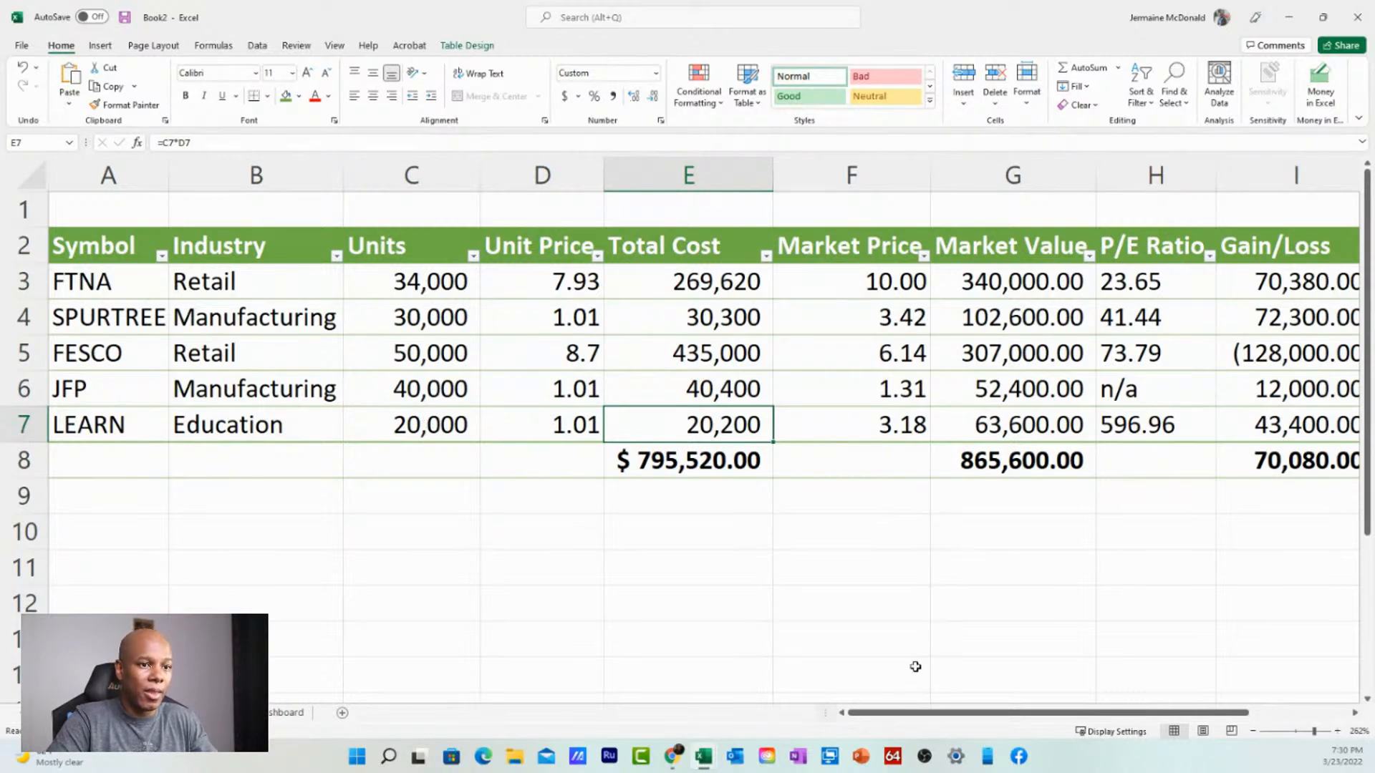
Step: Review the Gain/Loss and Gain/Loss % formulas in the LEARN row
left_click_drag(907, 717, 1004, 719)
left_click(947, 425)
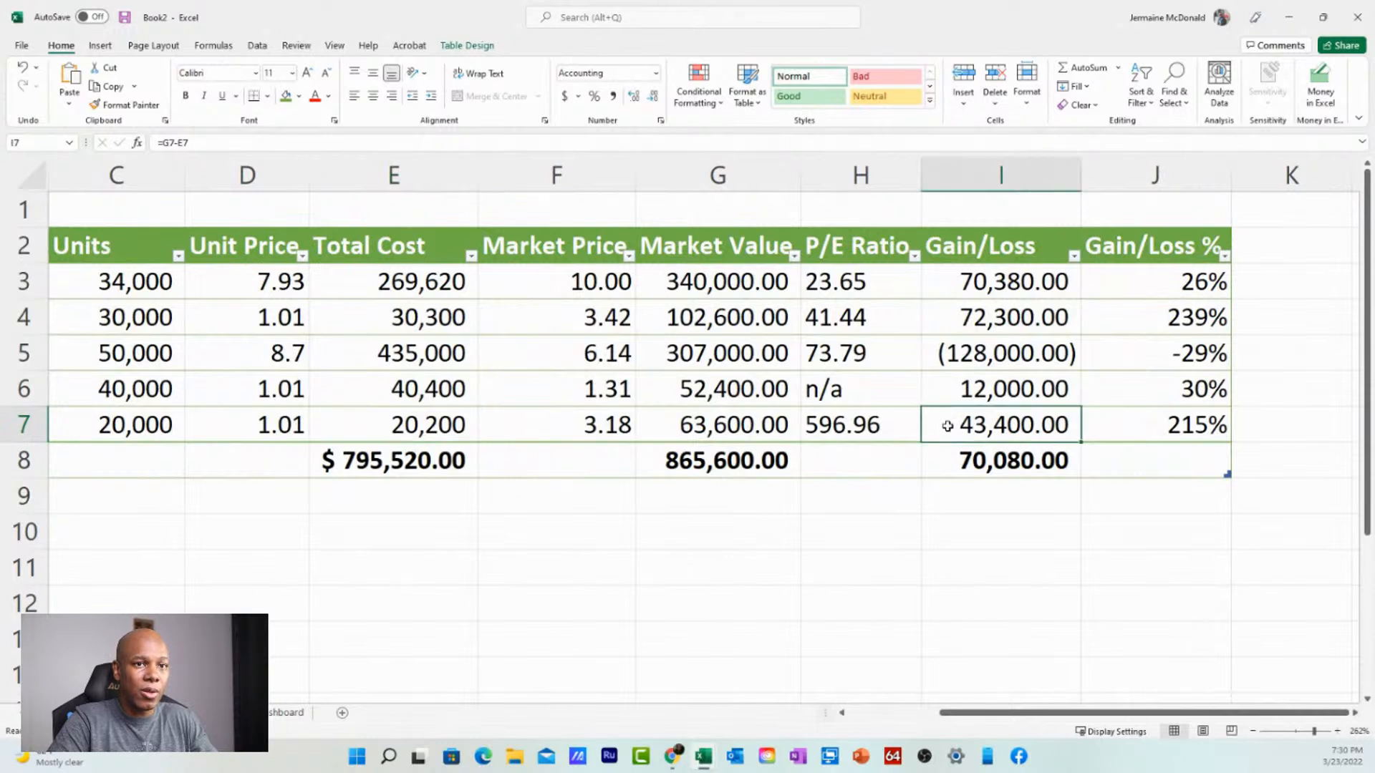
left_click(1160, 430)
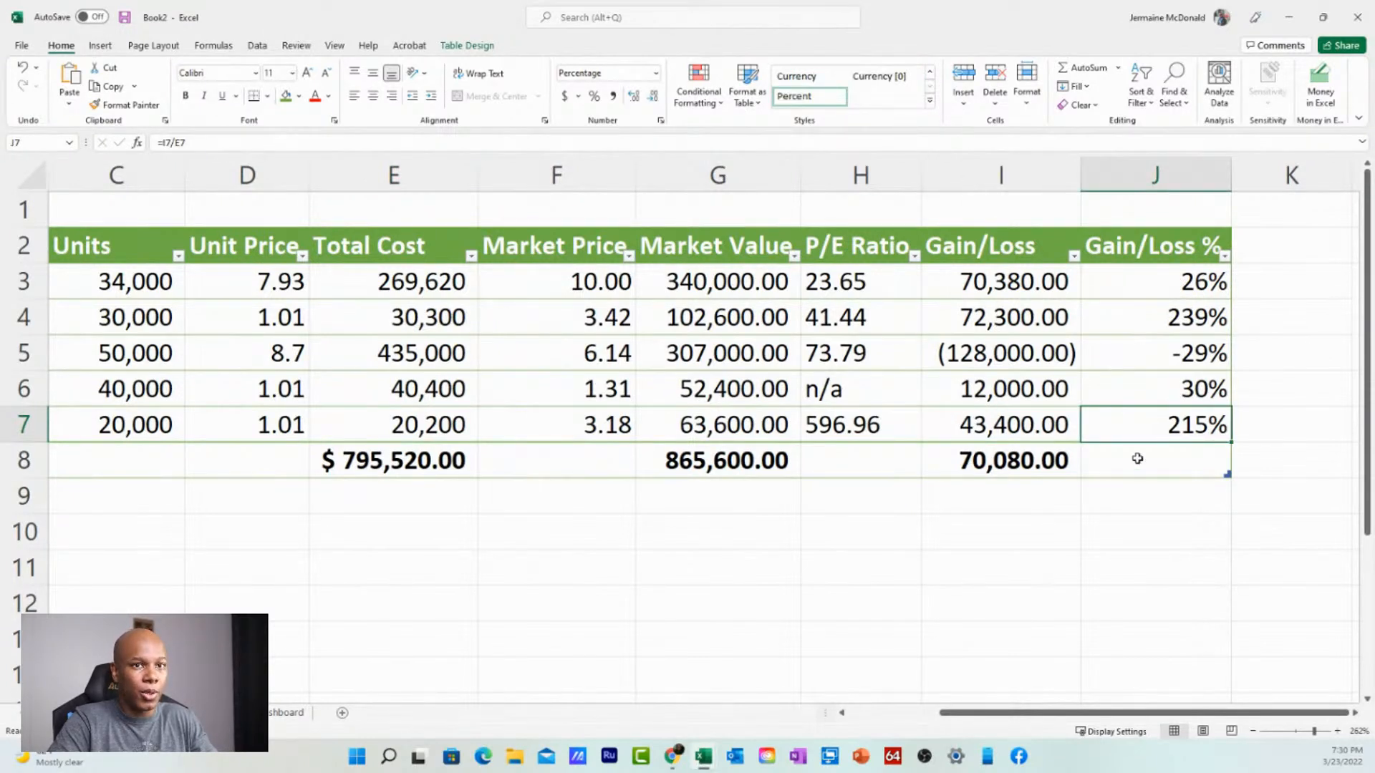
Step: Insert a table row above the totals row and enter WISYNCO as its symbol
left_click_drag(1005, 712, 910, 713)
left_click(37, 463)
right_click(40, 464)
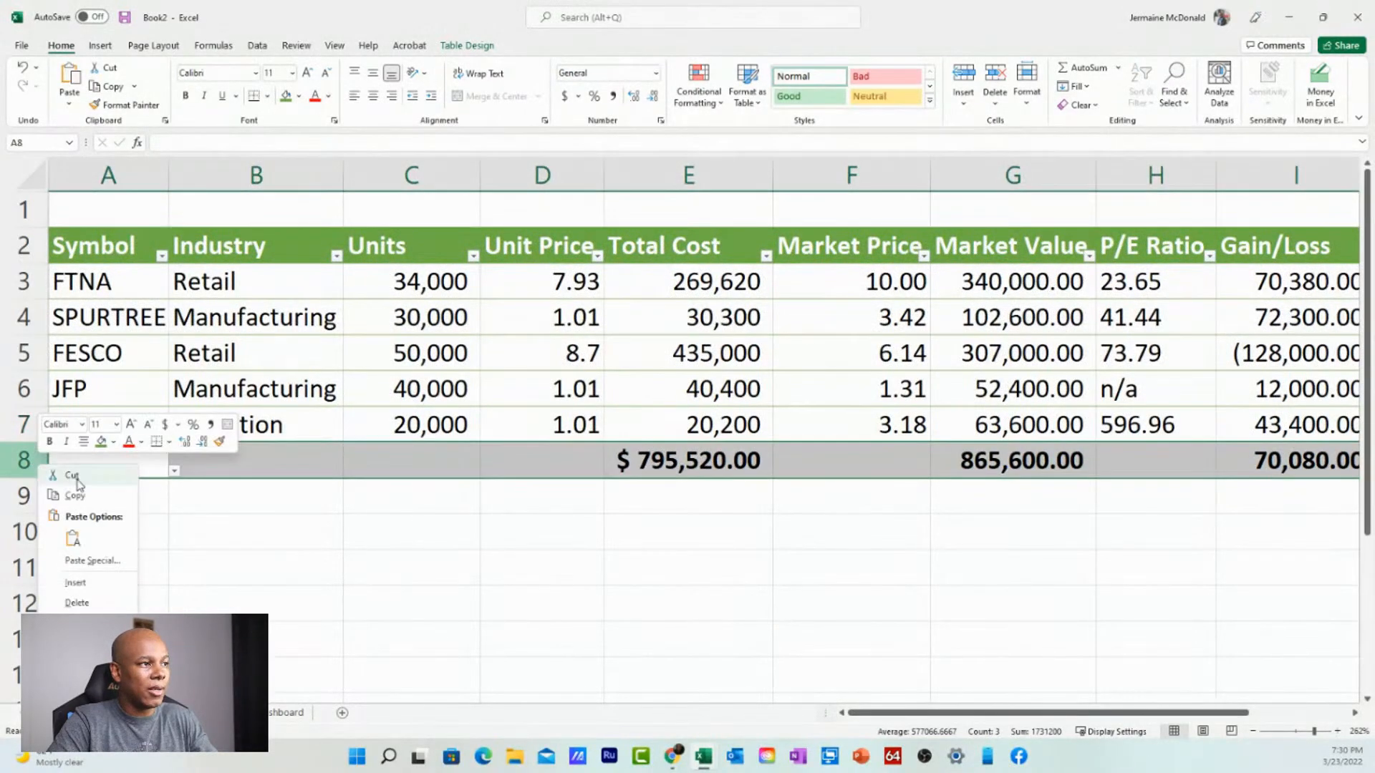
left_click(107, 583)
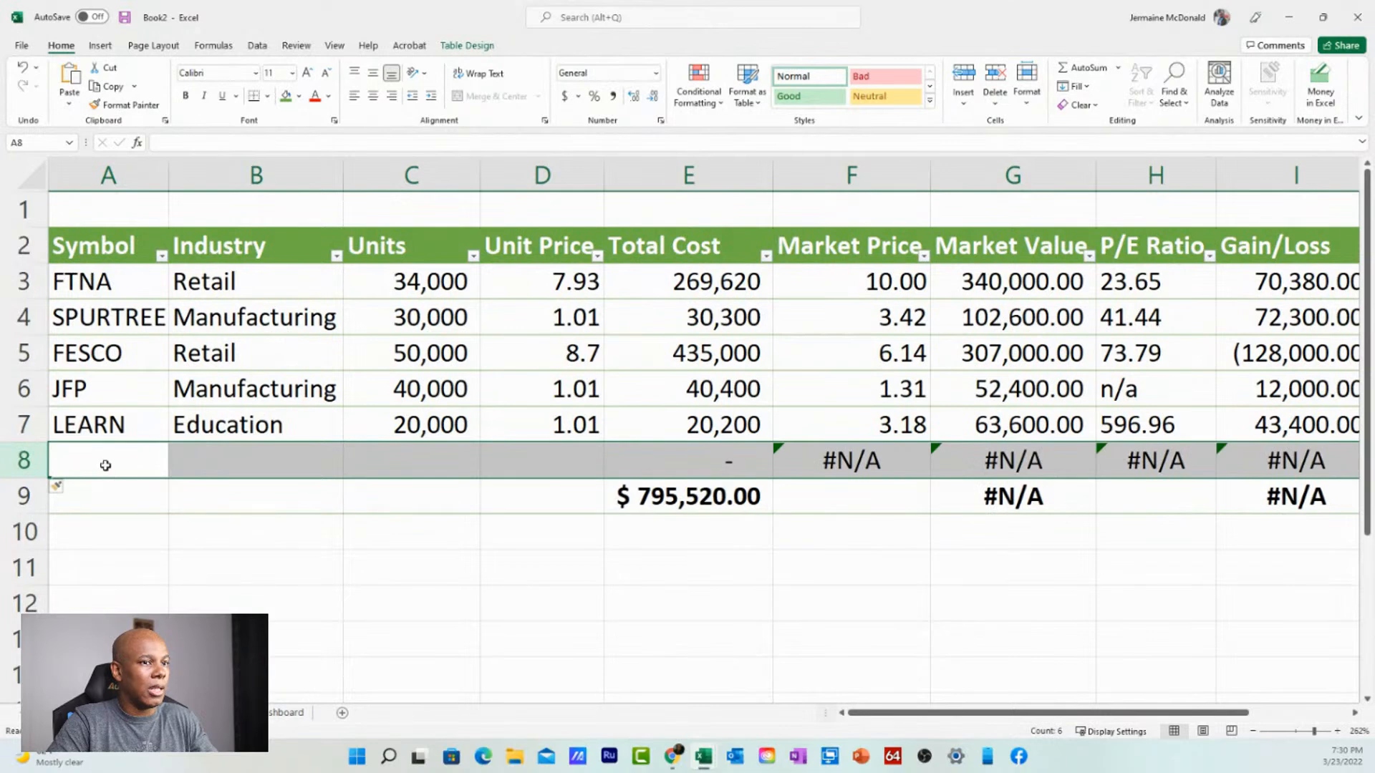
type("WISYNCO")
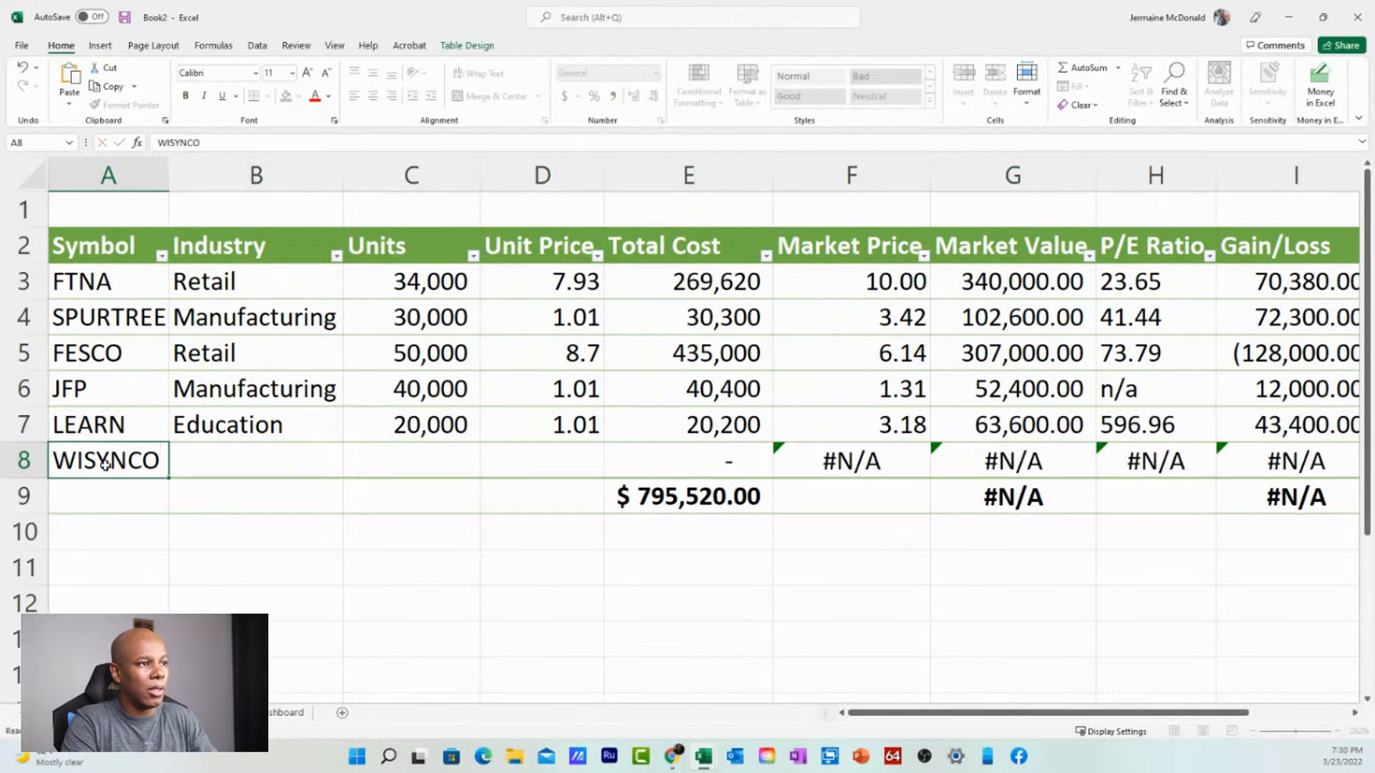
key("Tab")
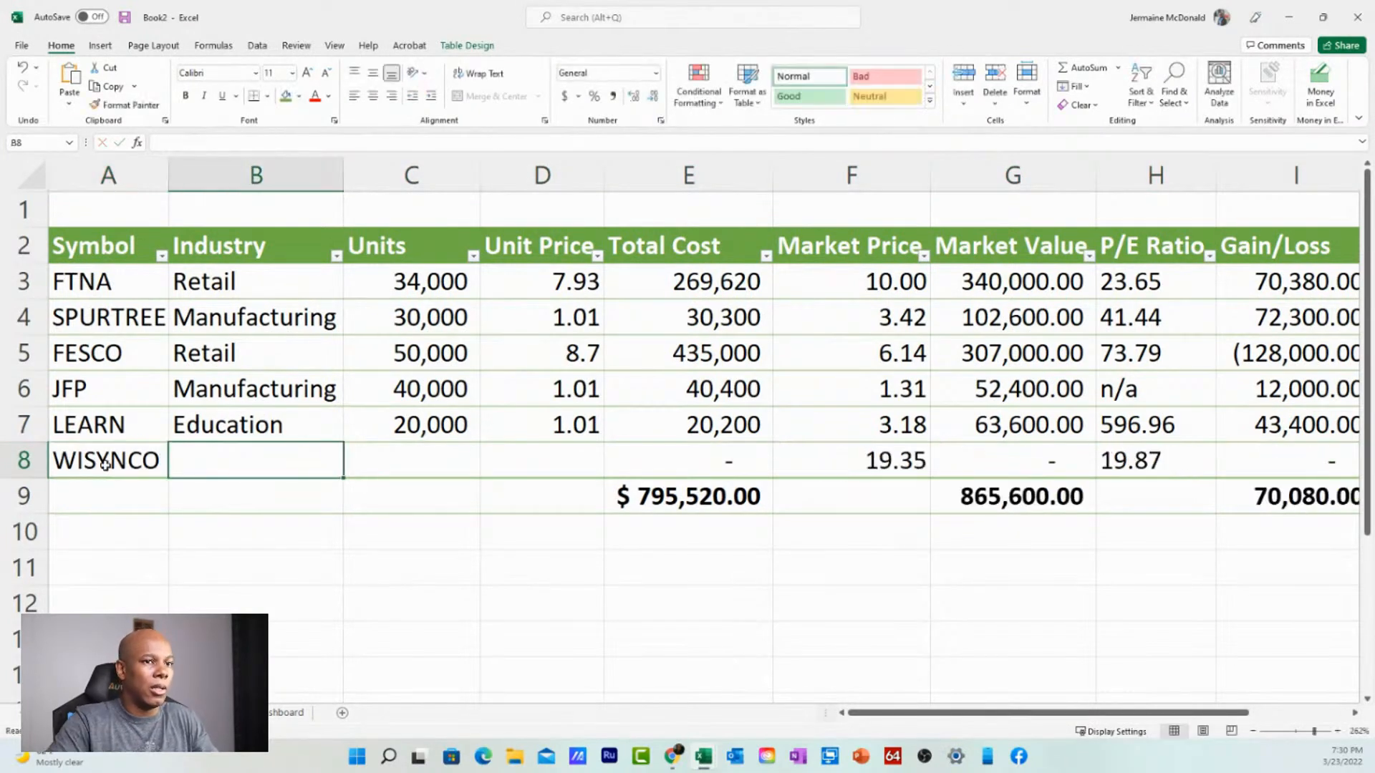
Step: Check the Market Price, Total Cost, Market Value and Gain/Loss % formulas in the WISYNCO row
left_click(84, 454)
left_click(870, 457)
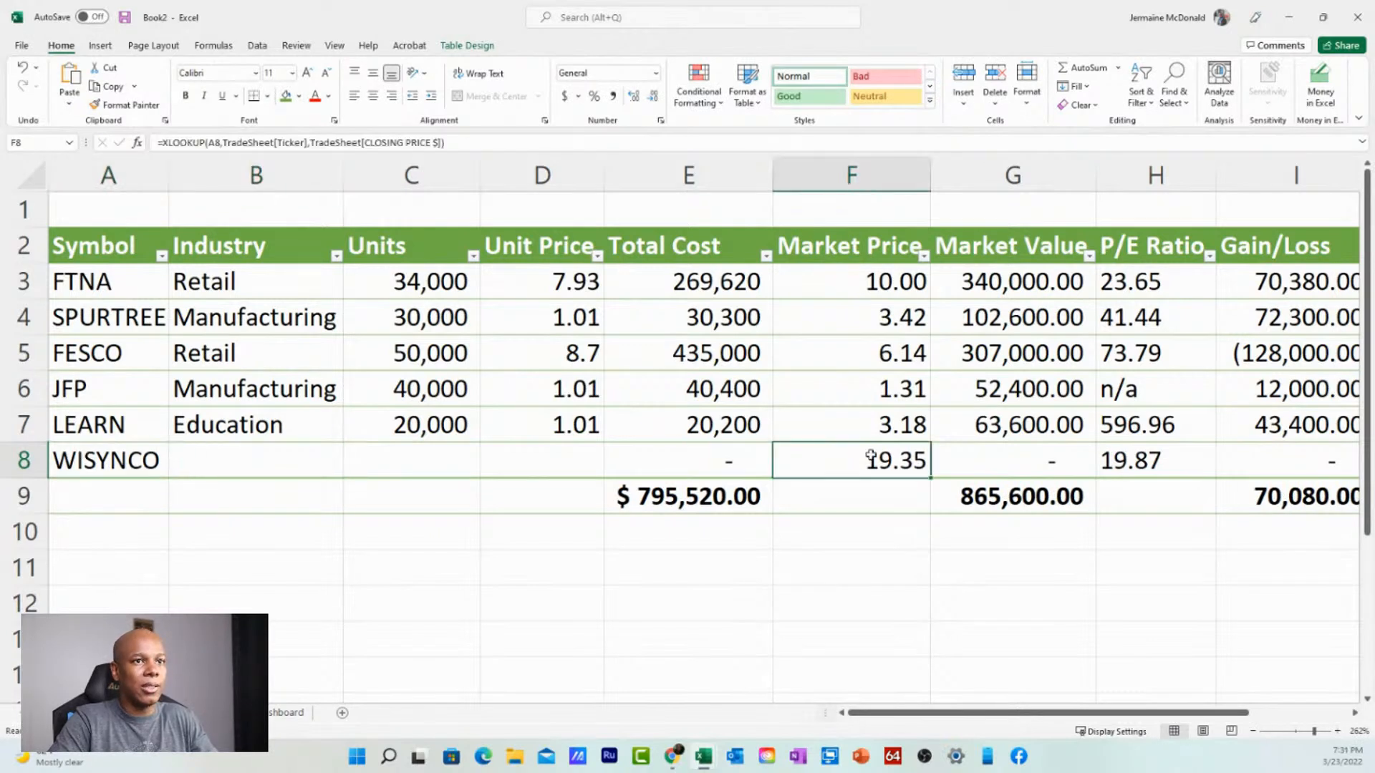
left_click(678, 447)
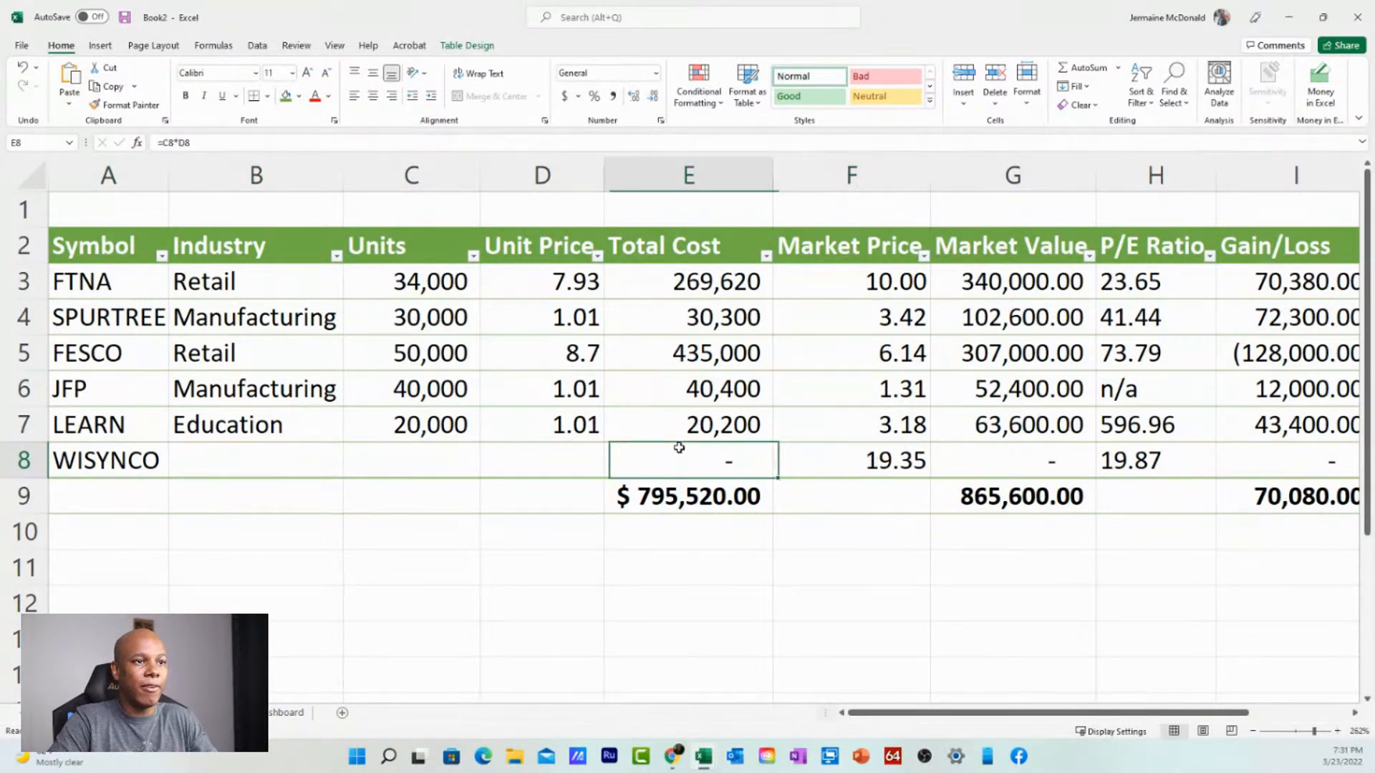
left_click(987, 444)
left_click_drag(979, 712, 1072, 712)
left_click(972, 451)
left_click(1086, 457)
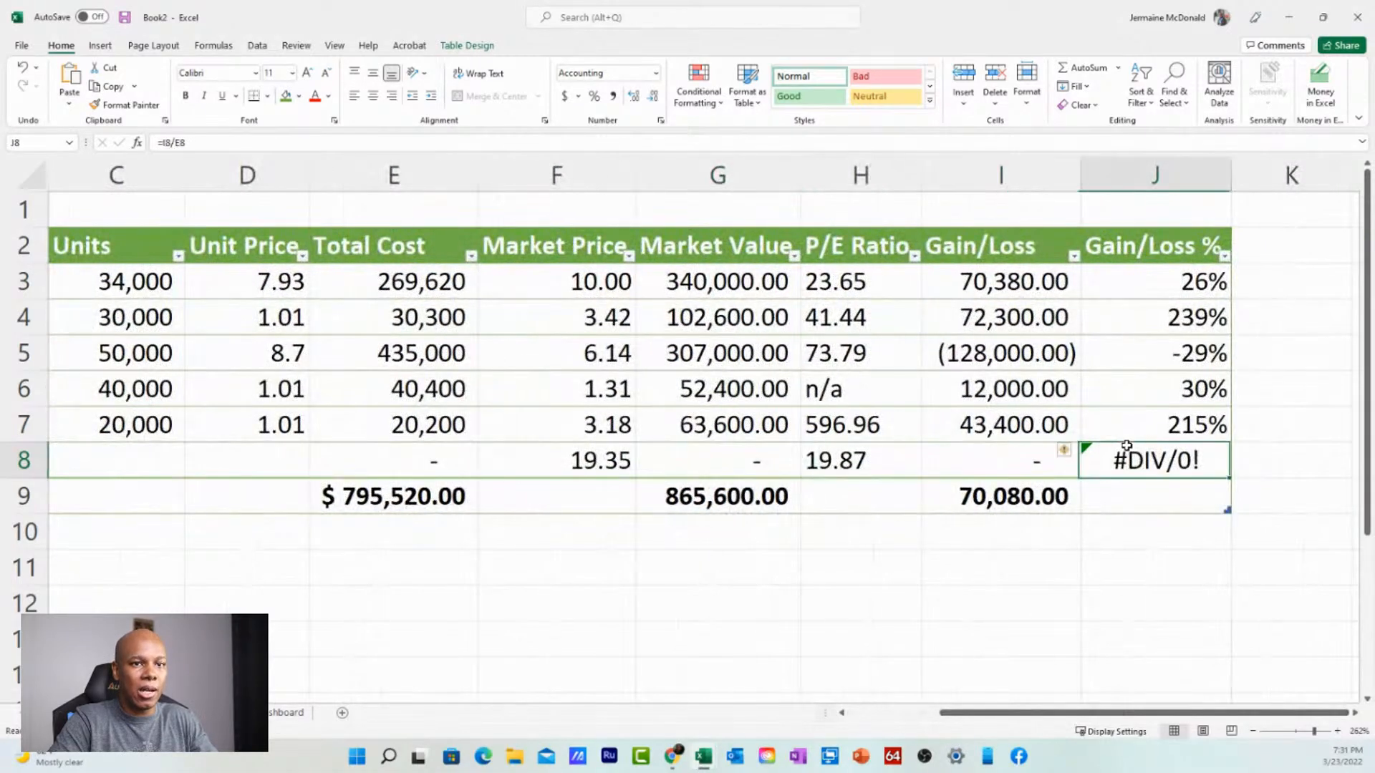
left_click_drag(940, 713, 851, 719)
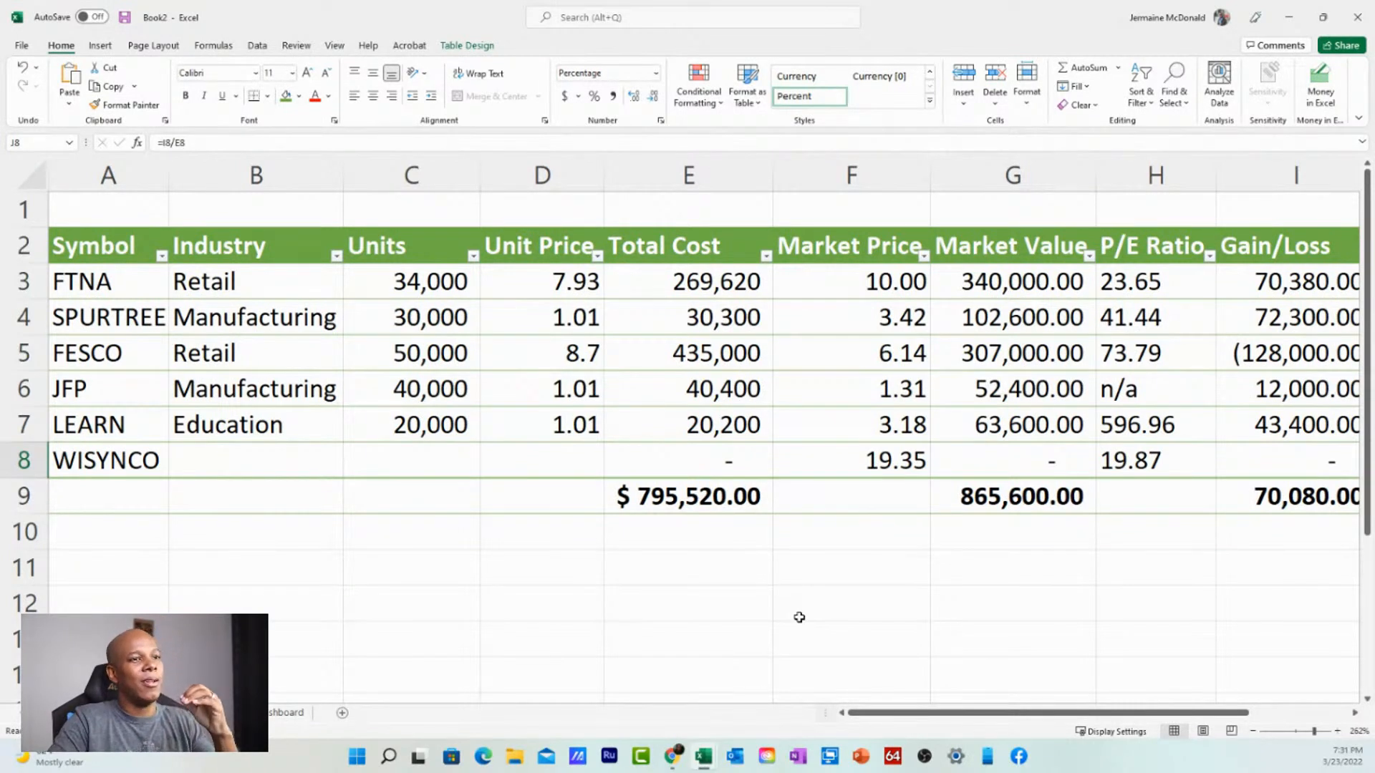
Step: Delete the WISYNCO and LEARN rows from the portfolio table
left_click(12, 459)
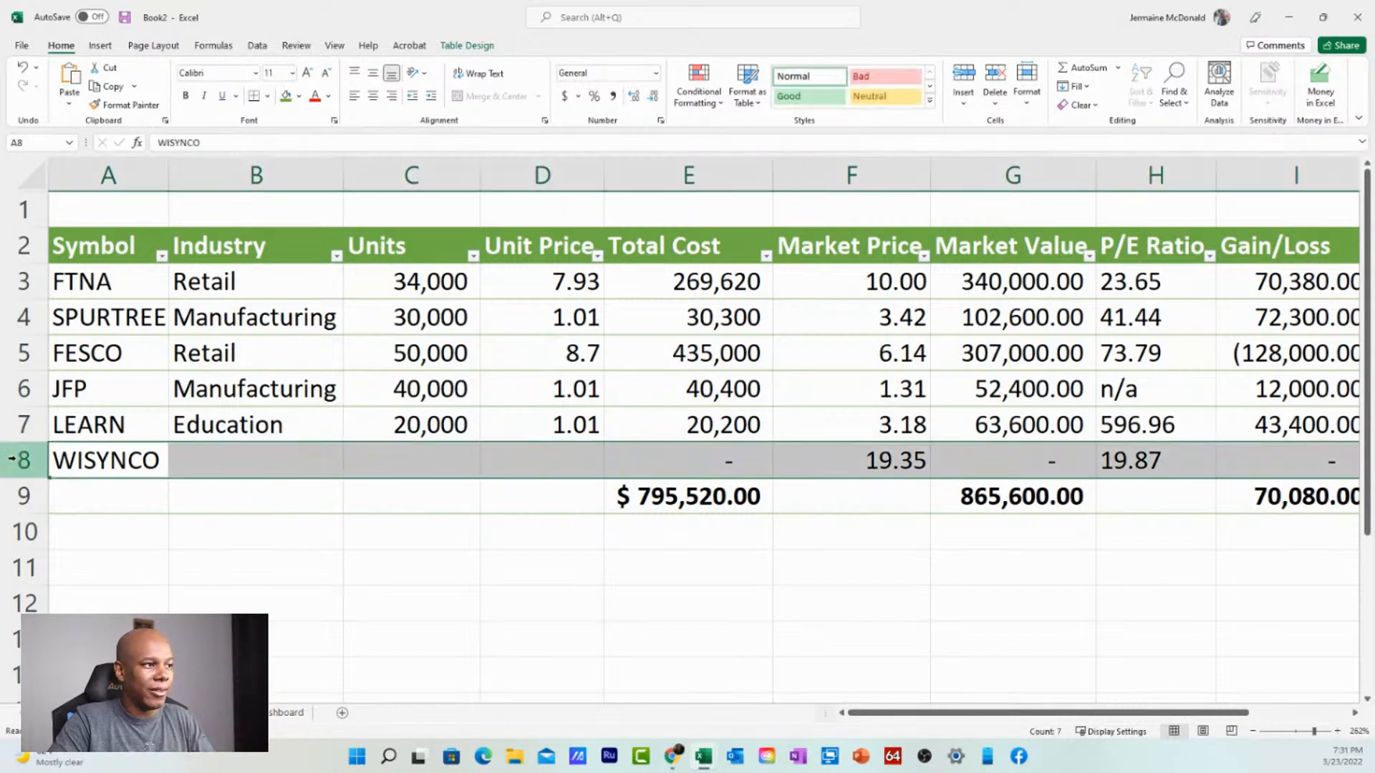
right_click(12, 460)
left_click(97, 593)
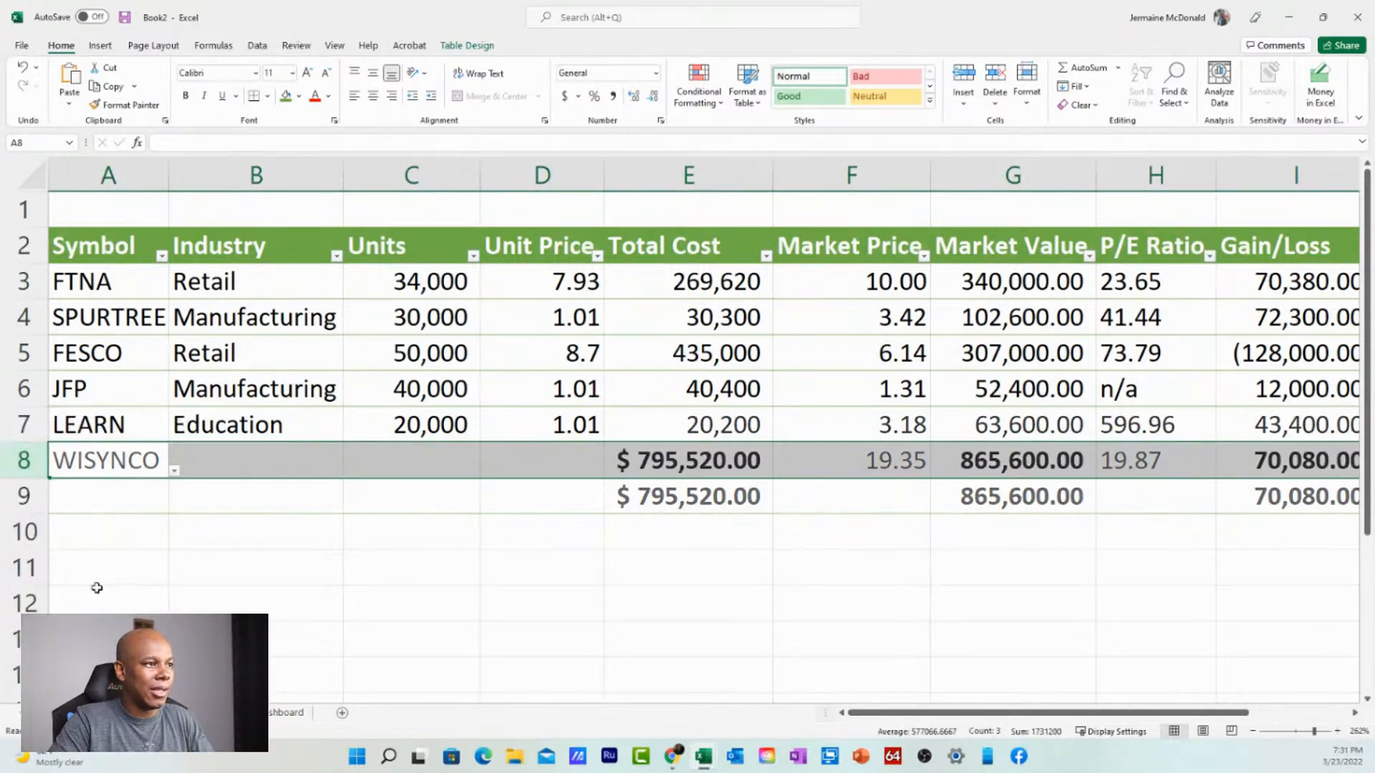
left_click(25, 423)
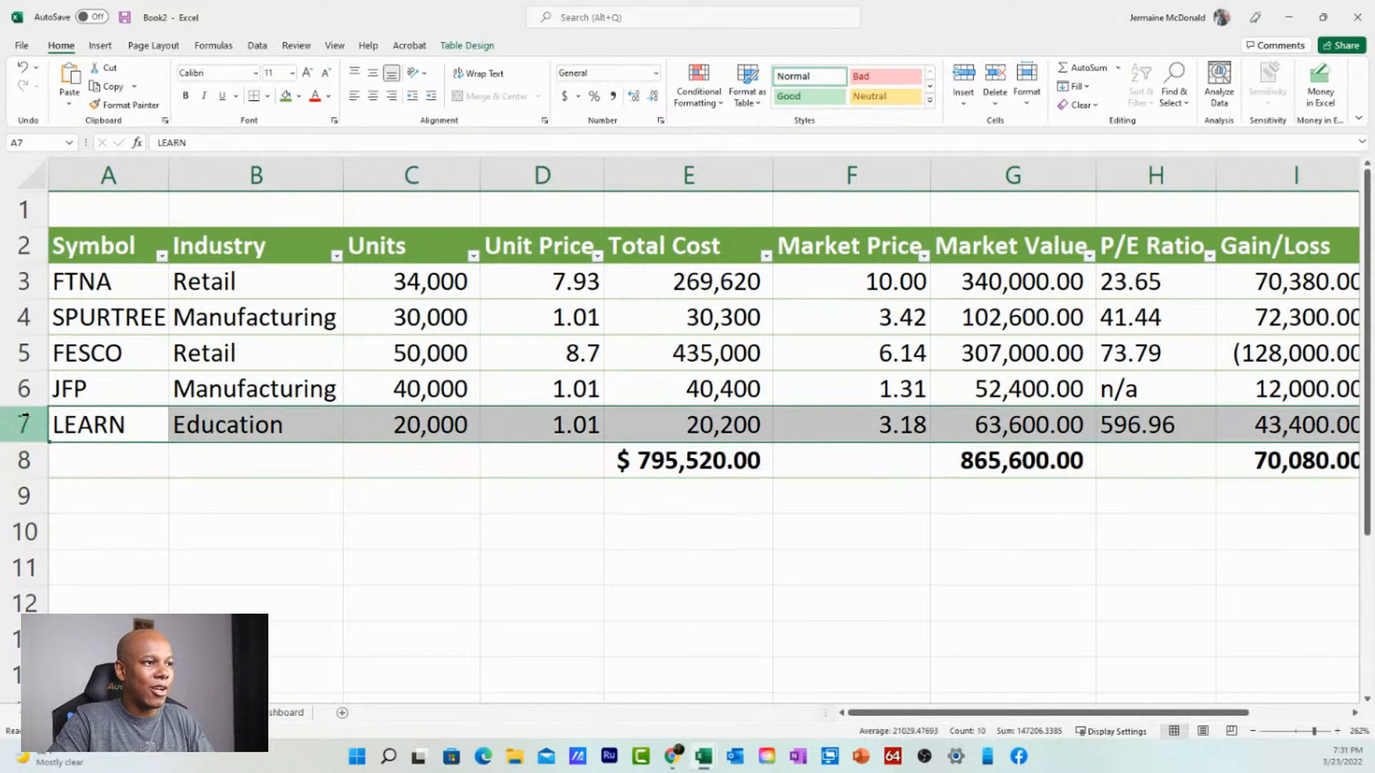
right_click(21, 422)
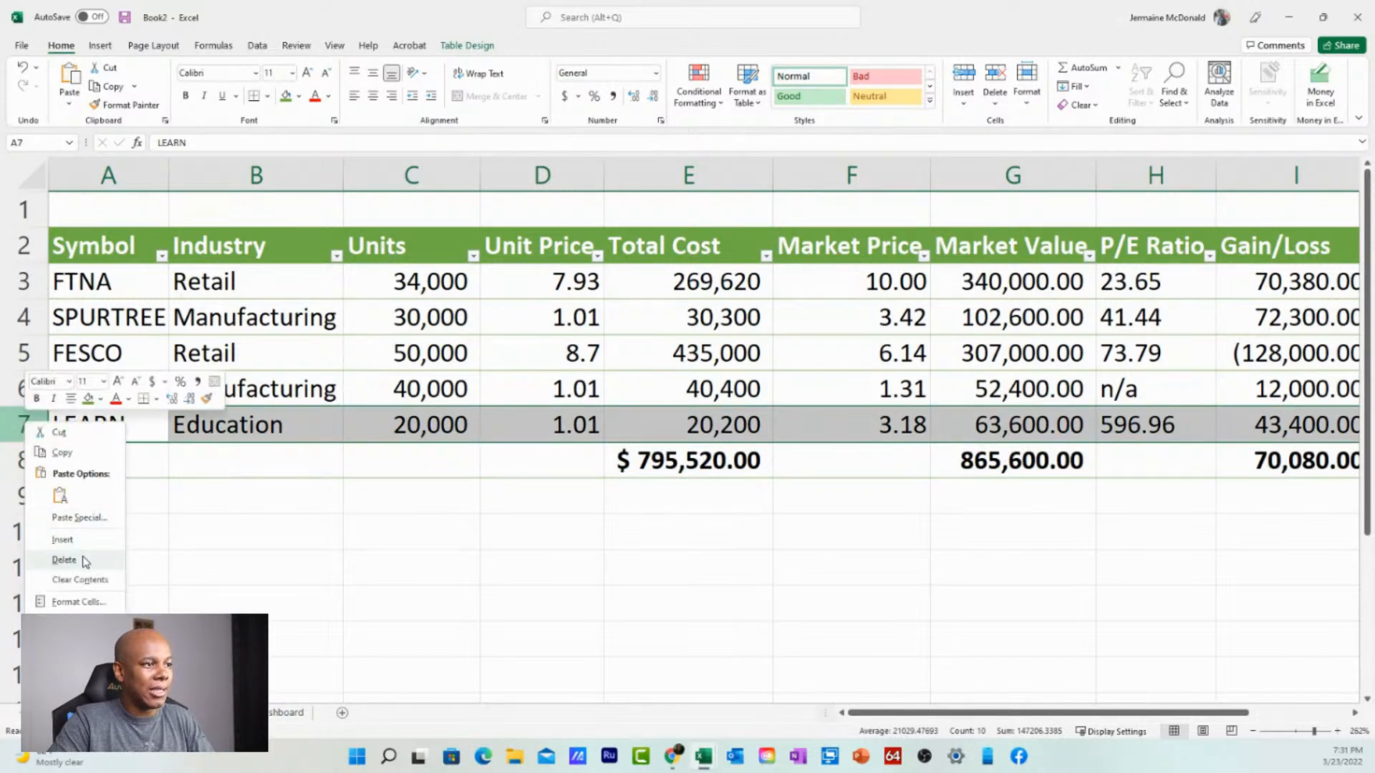
left_click(111, 545)
left_click(258, 540)
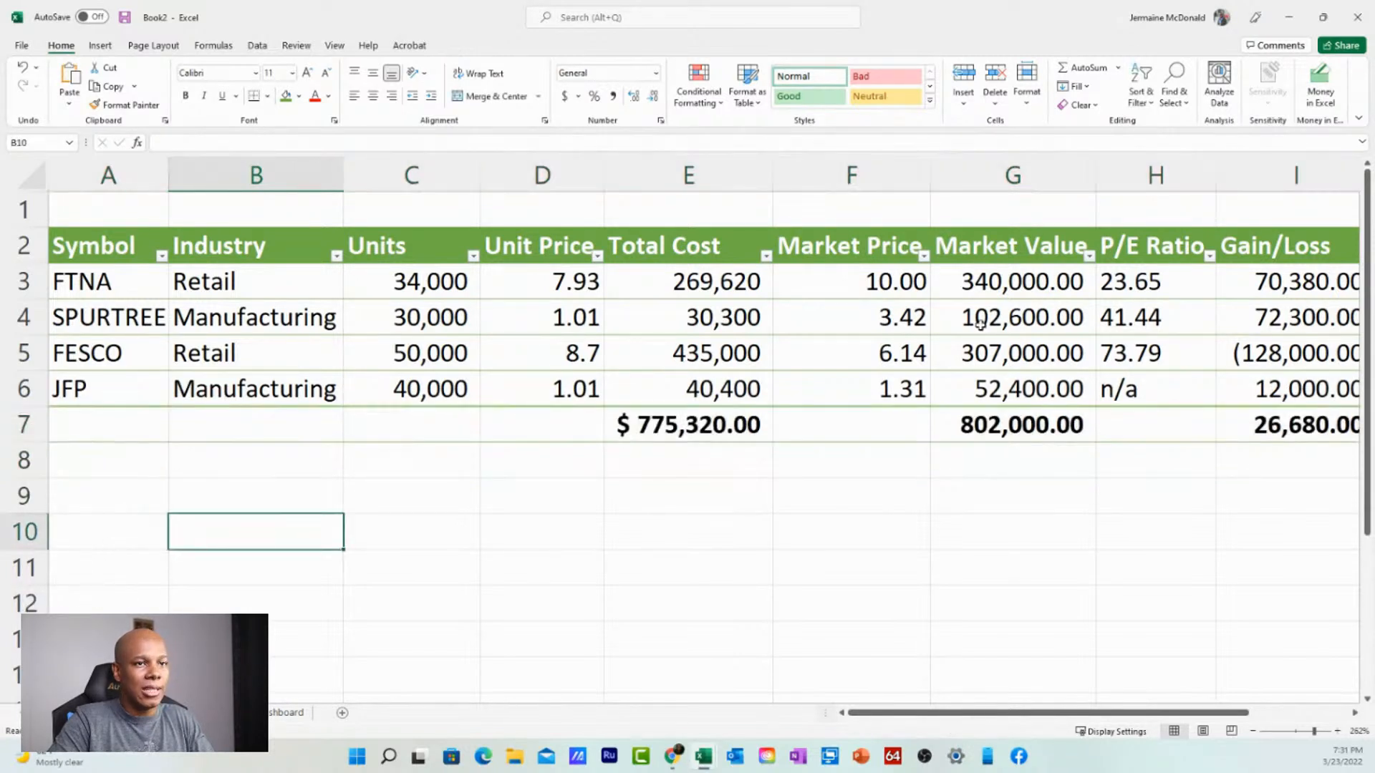
left_click(535, 503)
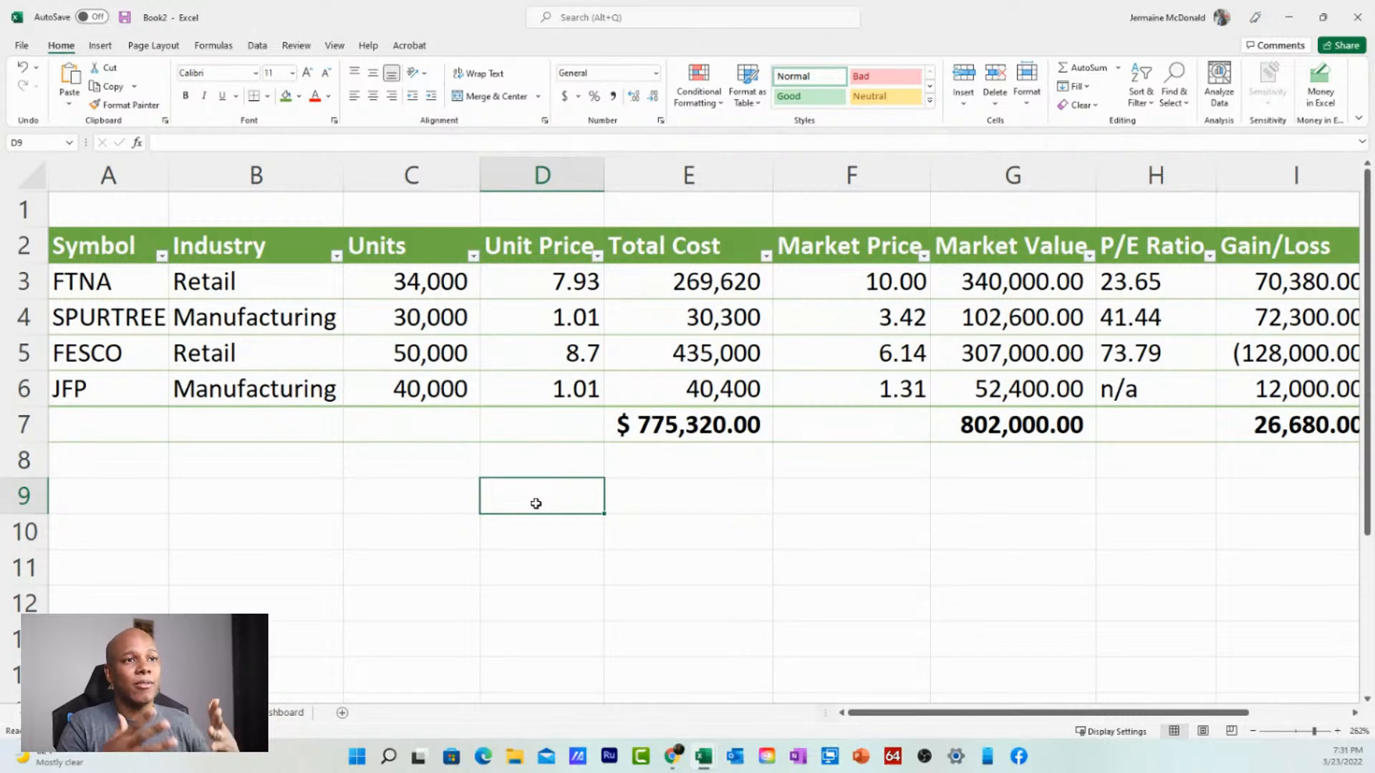
left_click(451, 559)
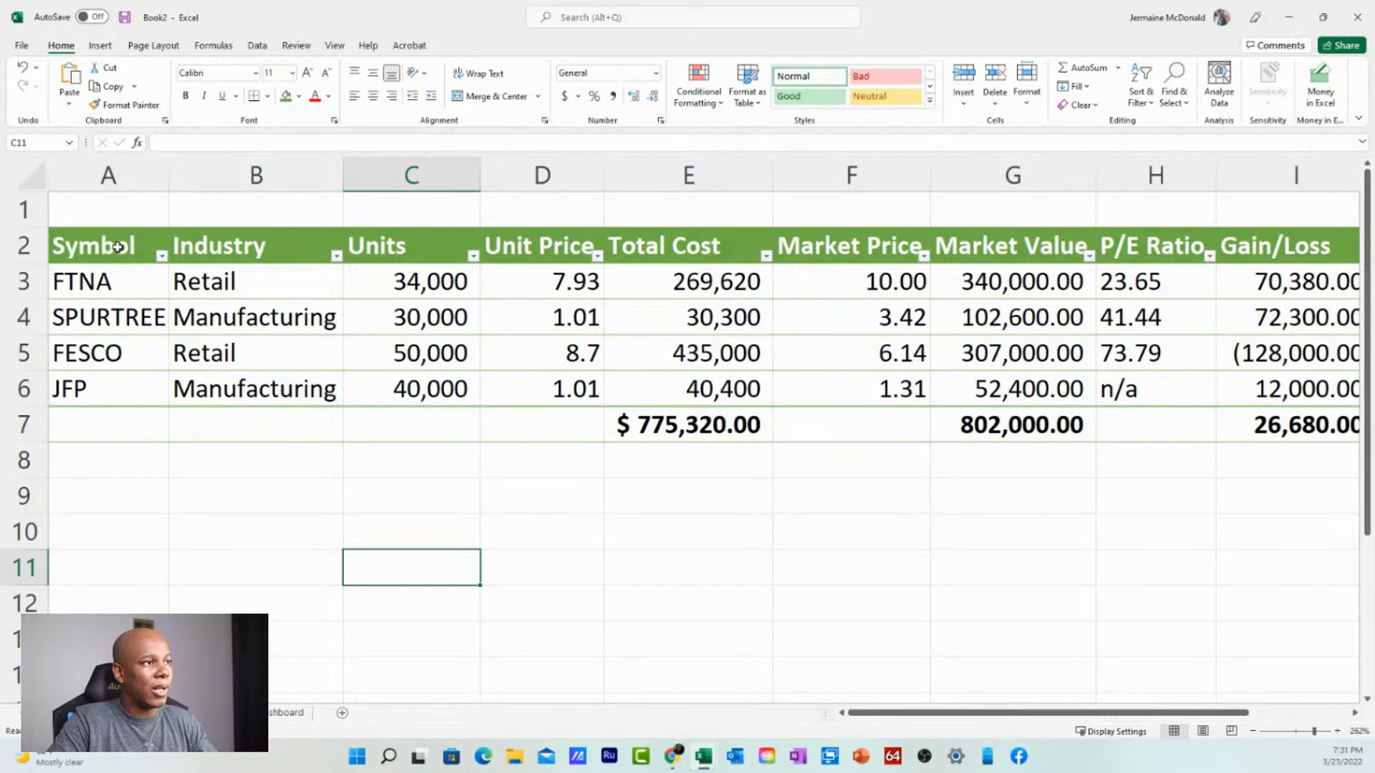
Step: Insert a pie chart from the Symbol and Market Value columns, covering the headers and the four stock rows
left_click_drag(117, 247, 113, 390)
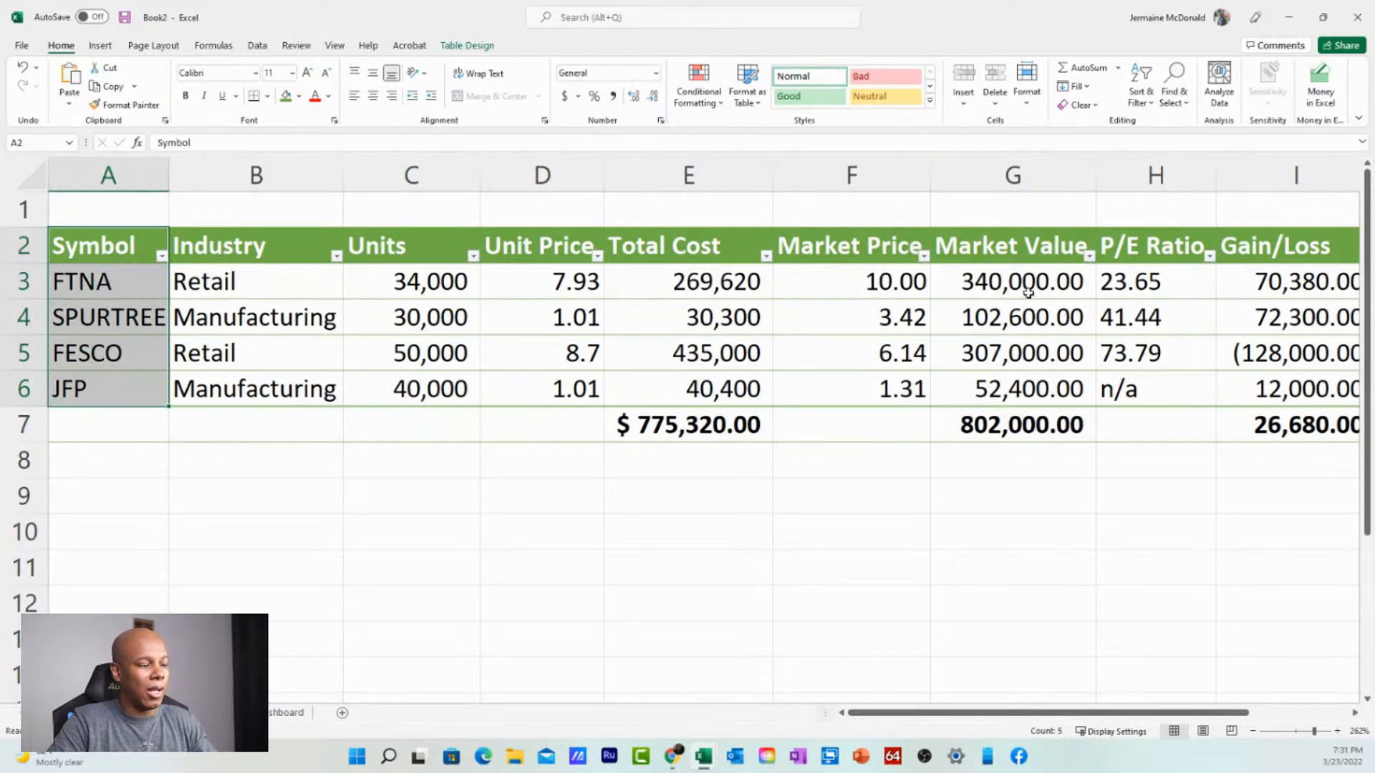
left_click_drag(1029, 233, 1008, 384, "ctrl")
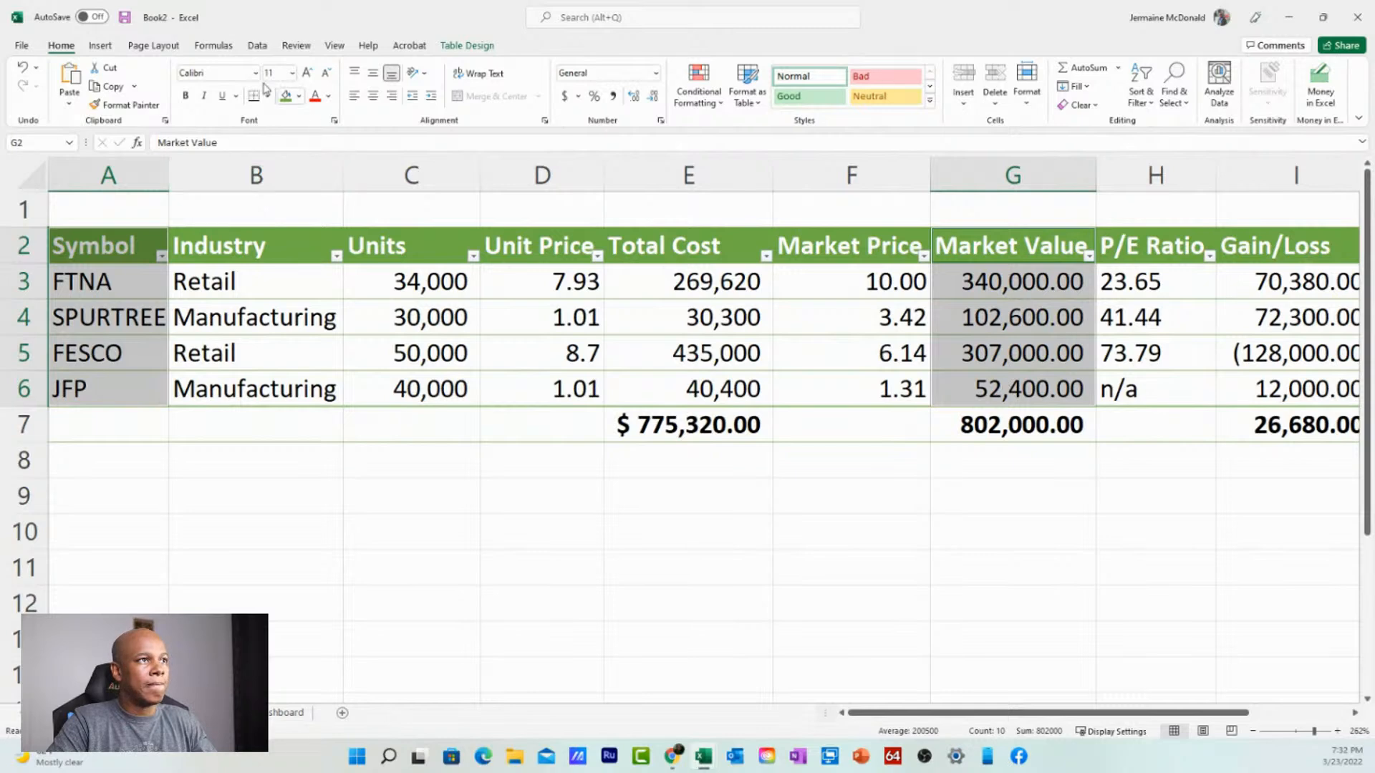
left_click(101, 46)
left_click(577, 98)
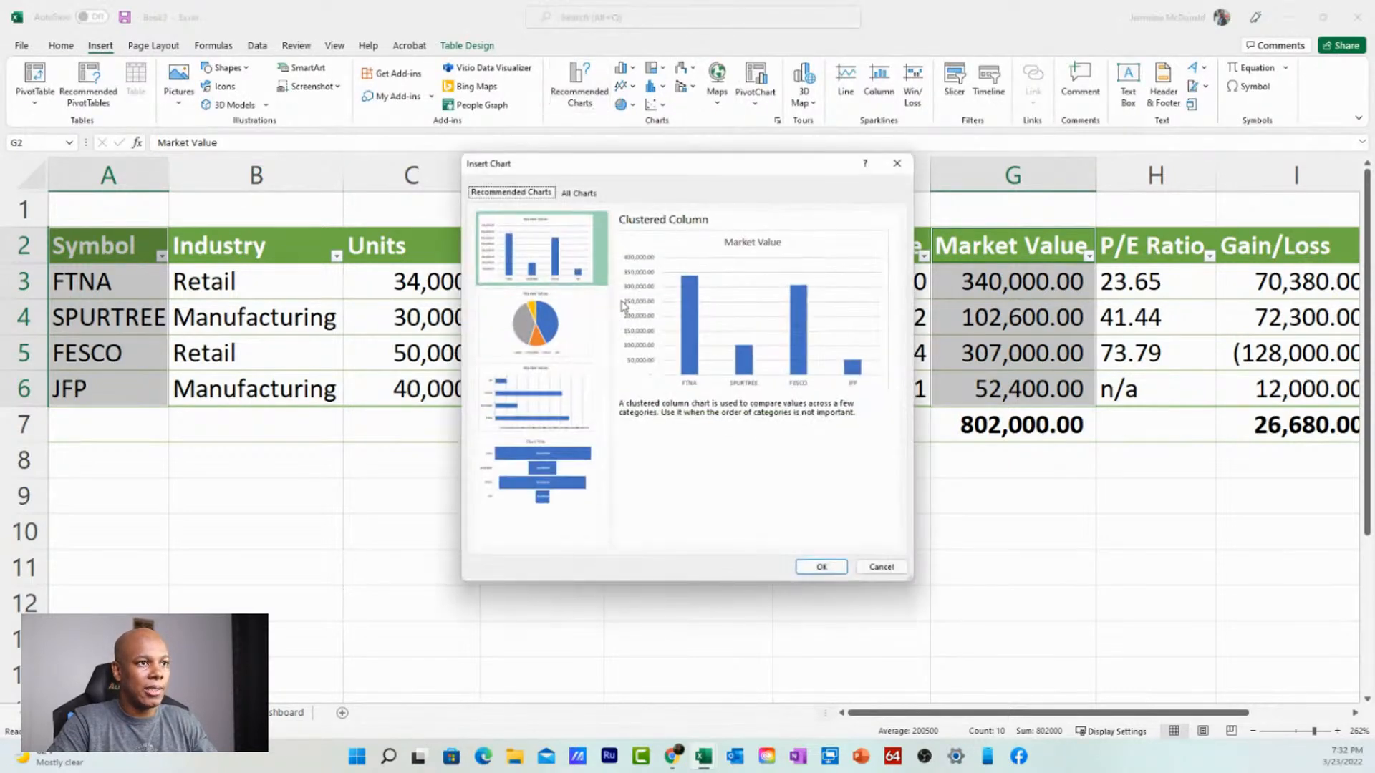
left_click(553, 335)
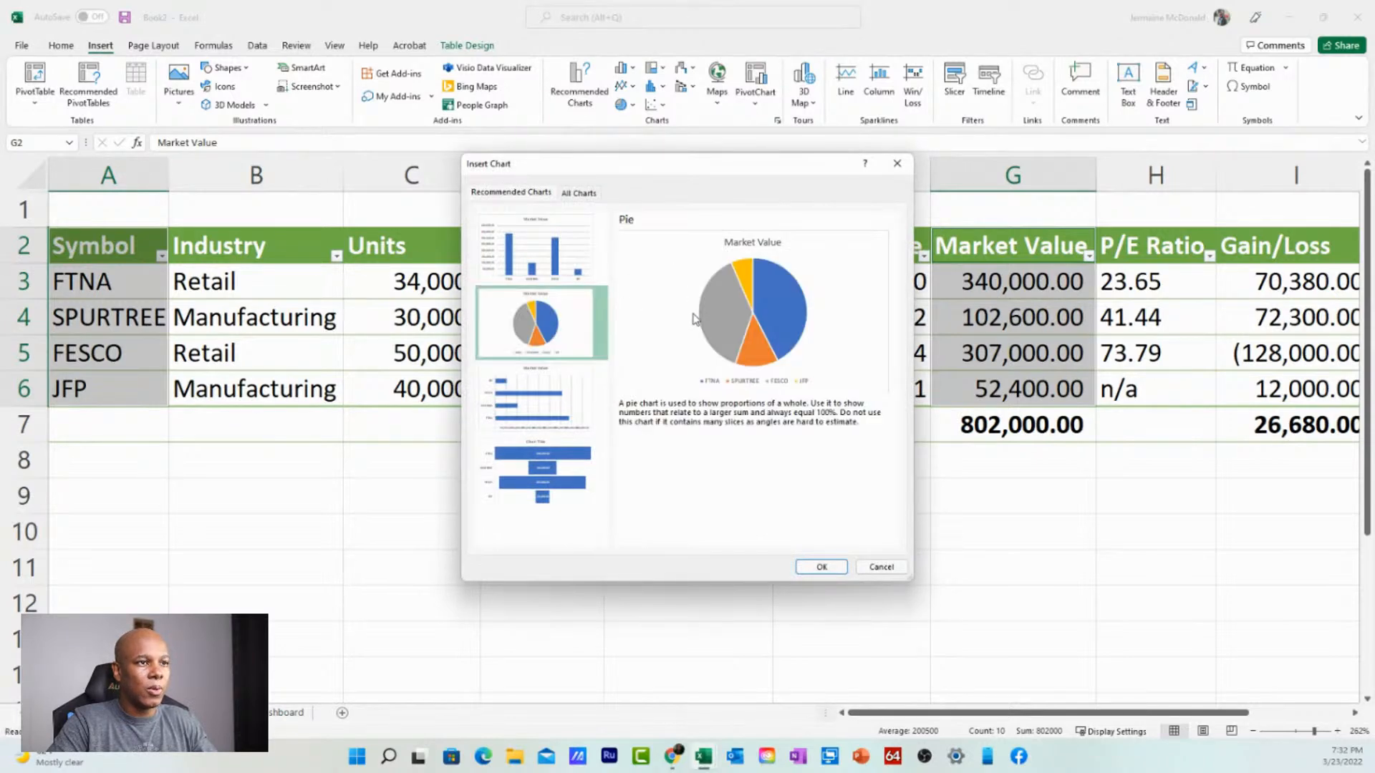
left_click(821, 567)
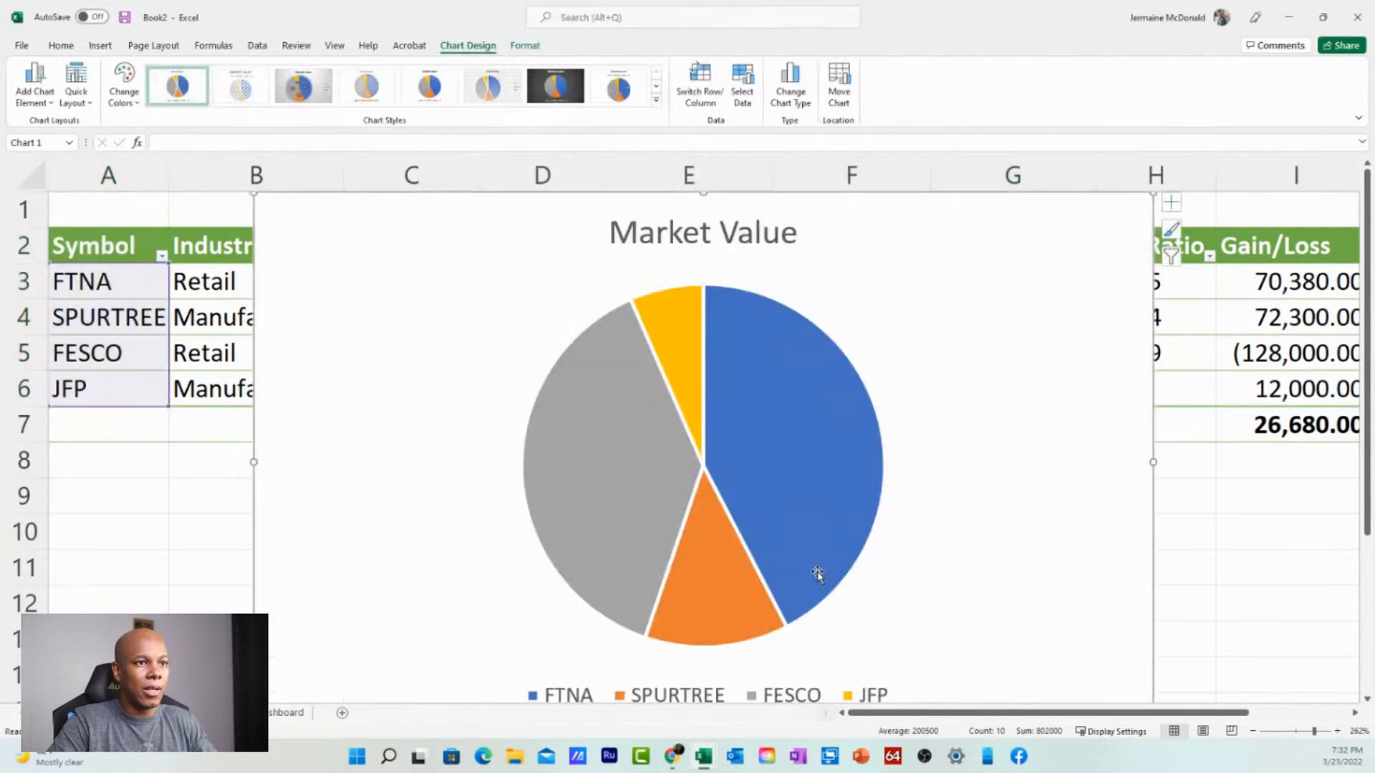
Step: Move the Market Value pie chart onto the Dashboard sheet as an object
right_click(845, 284)
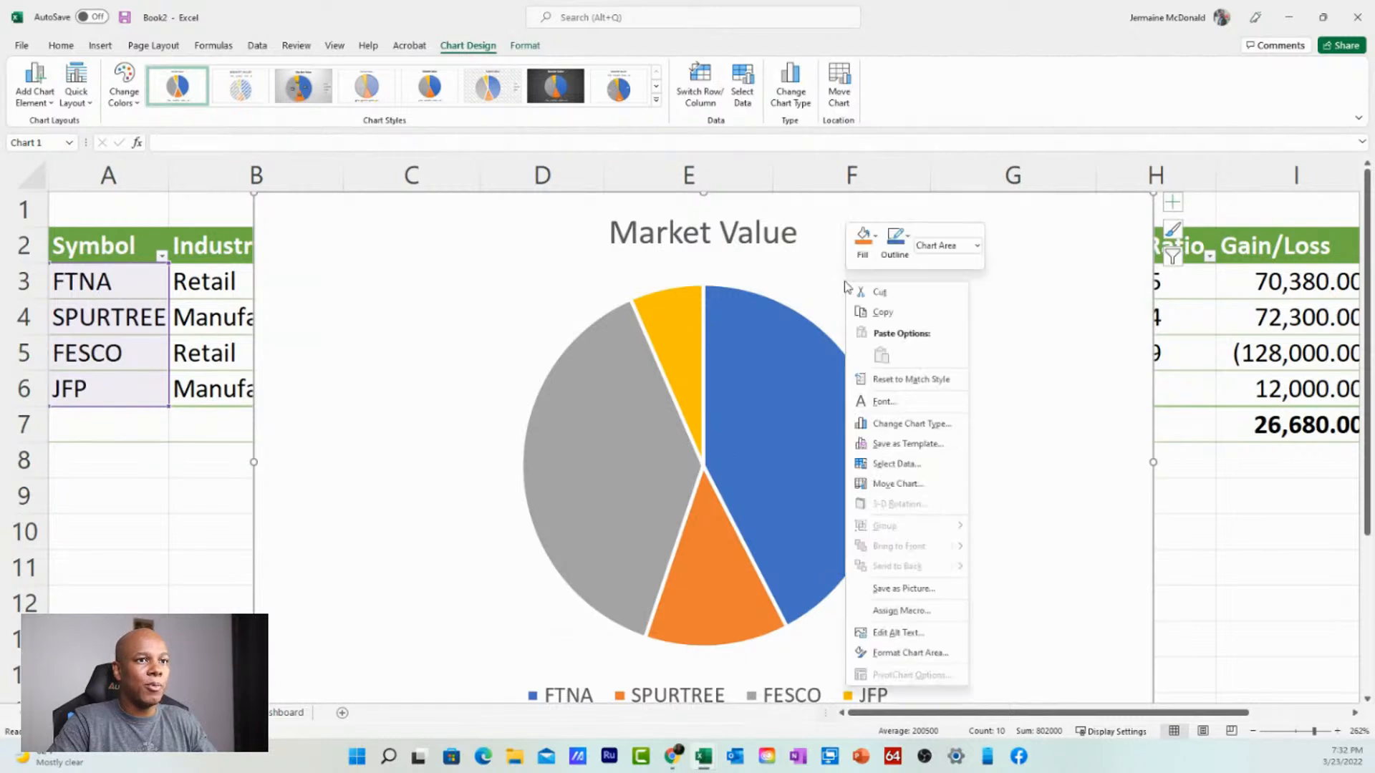
left_click(903, 481)
left_click(895, 400)
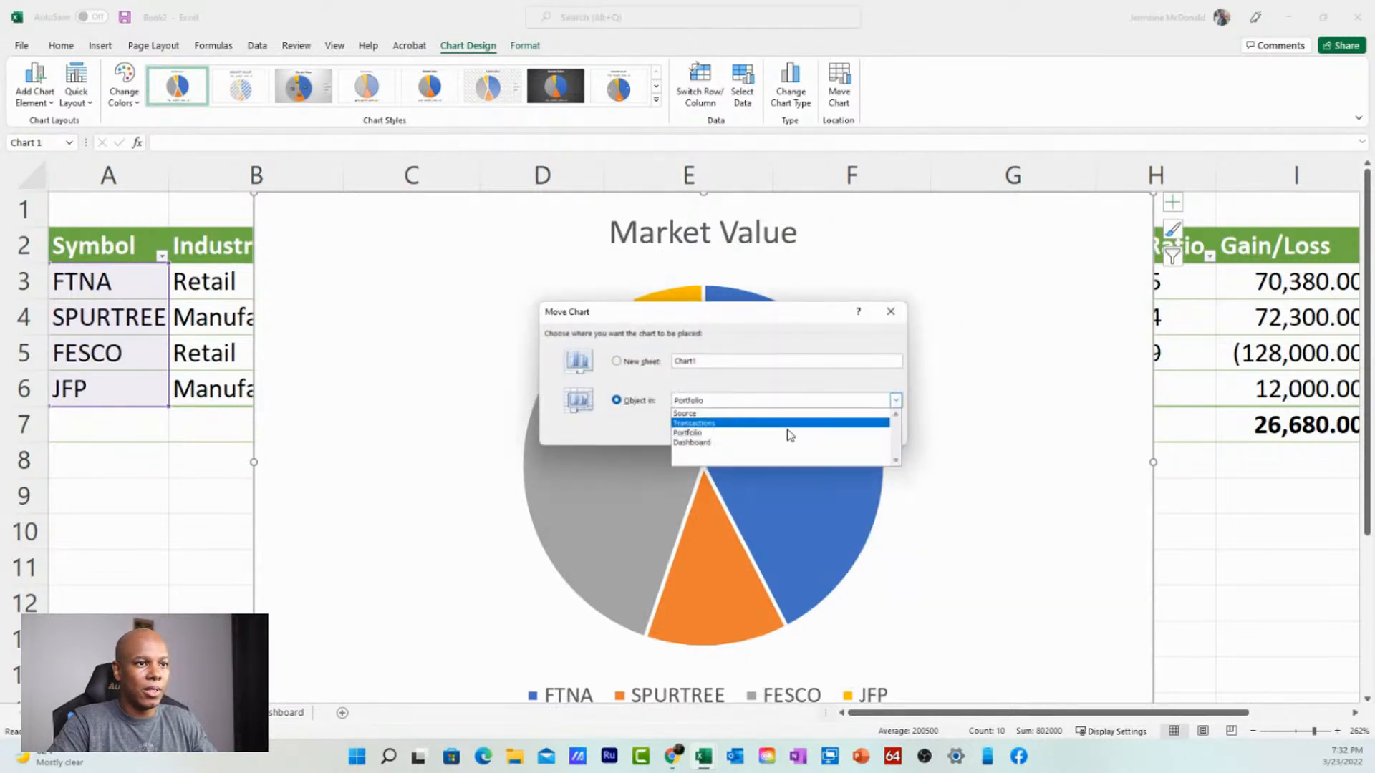
left_click(771, 442)
left_click(792, 433)
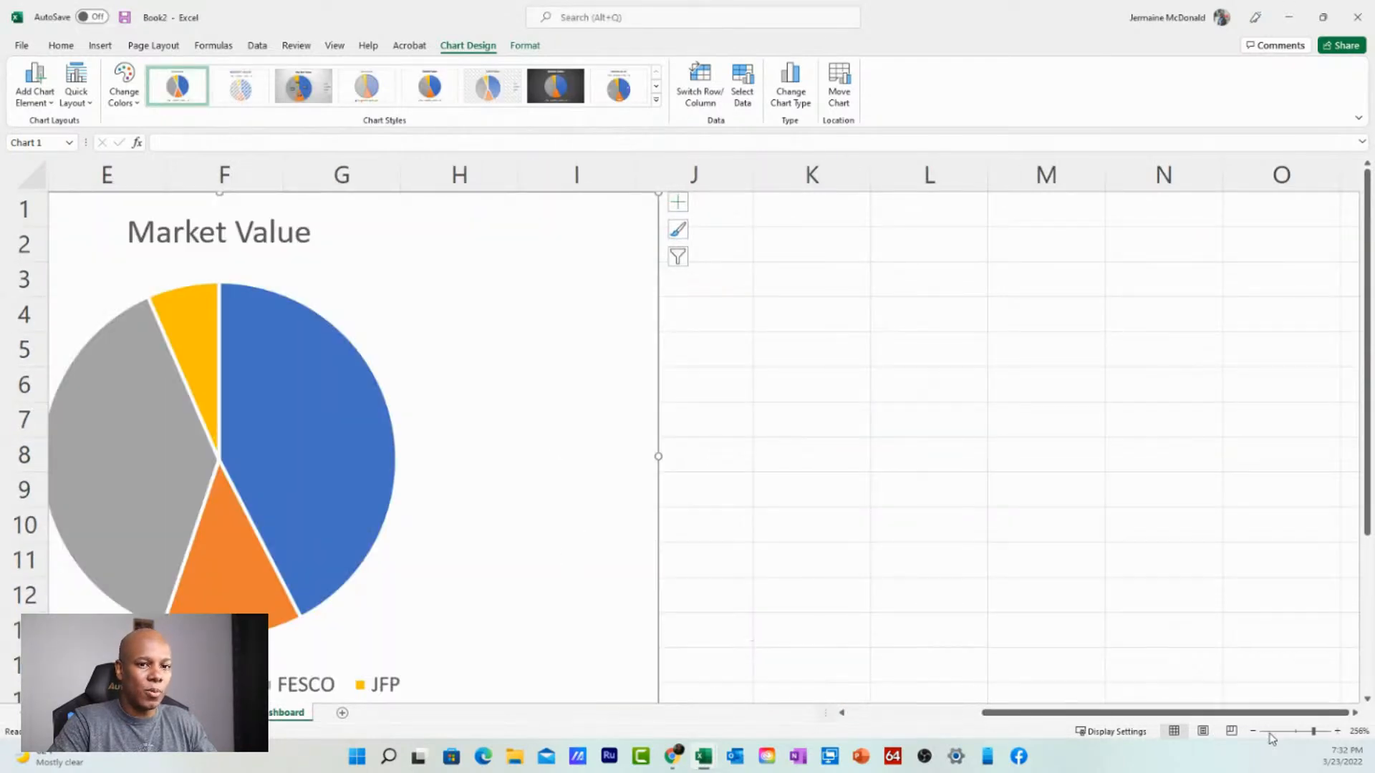
Step: Reposition the pie chart on the Dashboard so that it starts in column B at row 2
left_click_drag(1313, 731, 1306, 731)
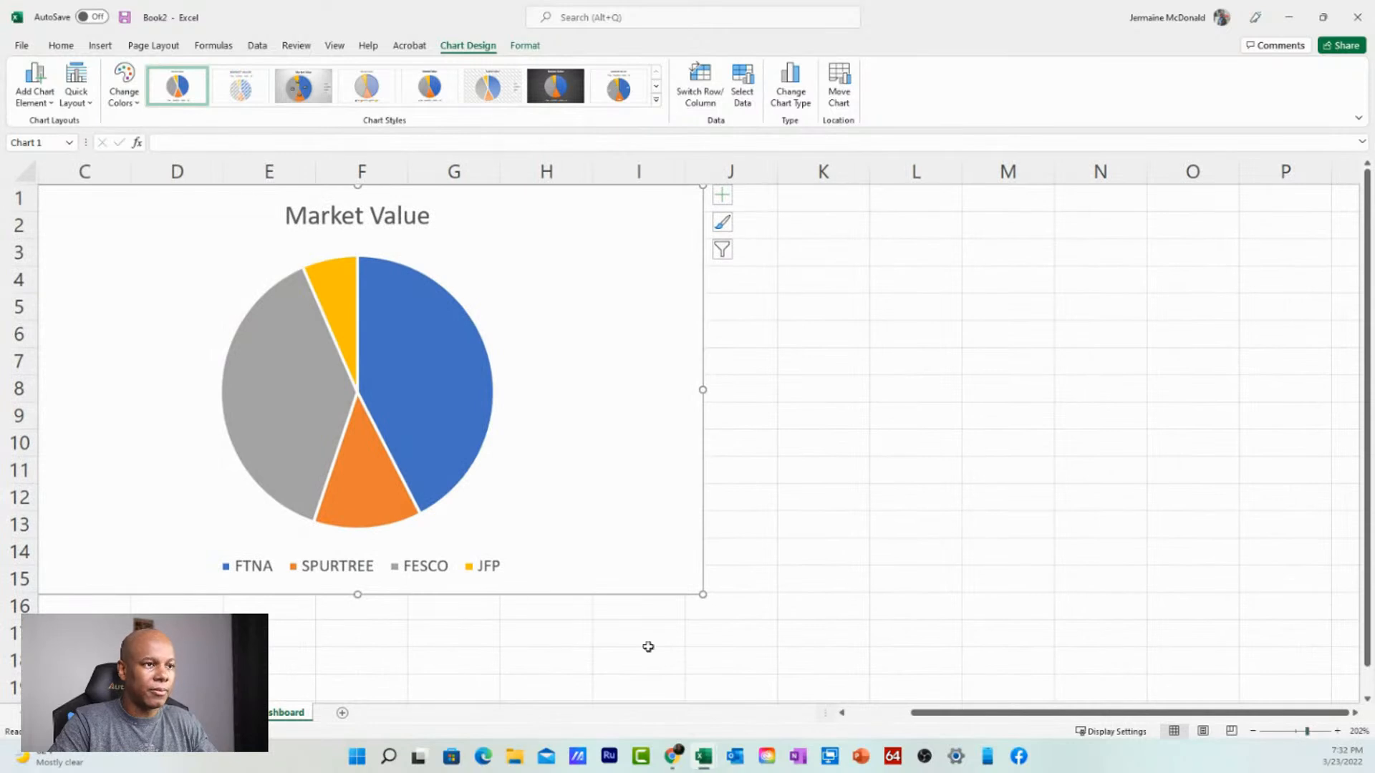
left_click_drag(960, 709, 898, 709)
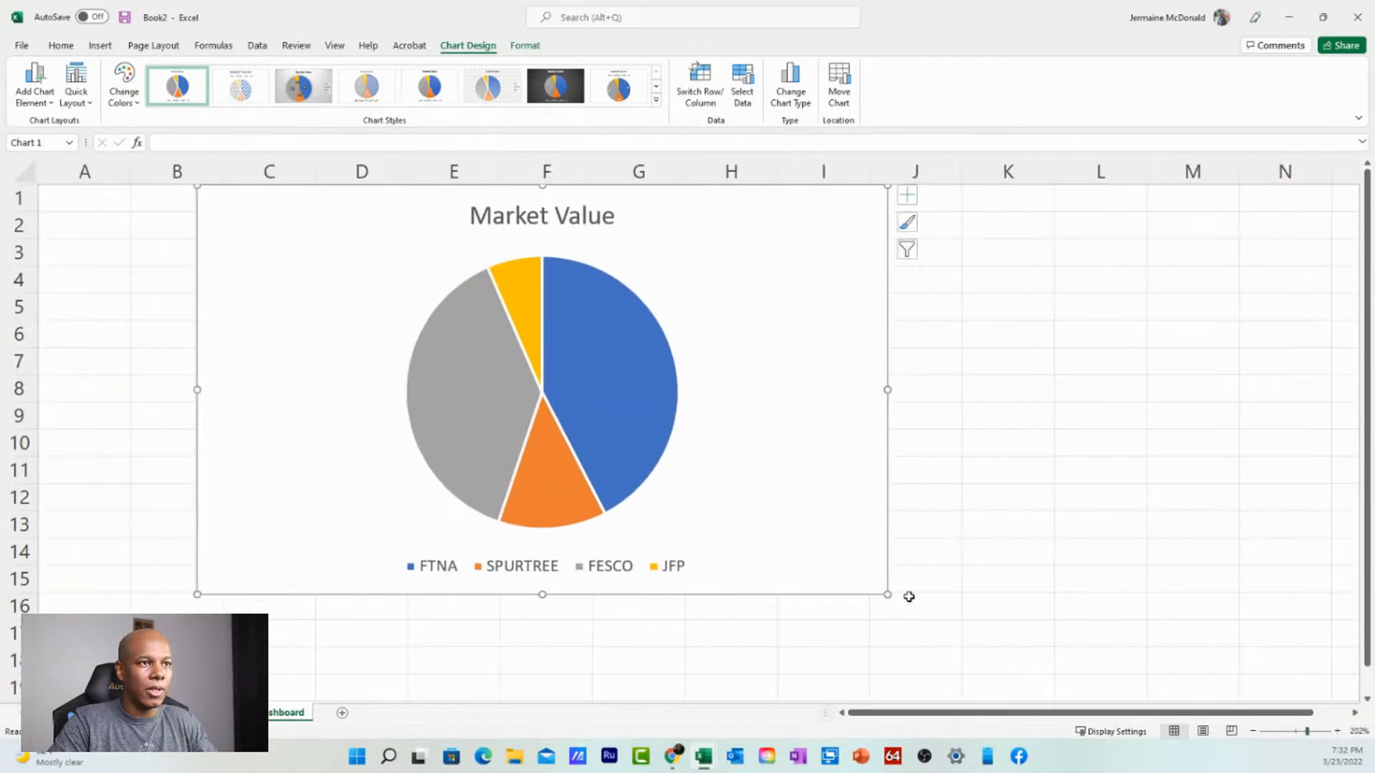
left_click_drag(716, 274, 682, 300)
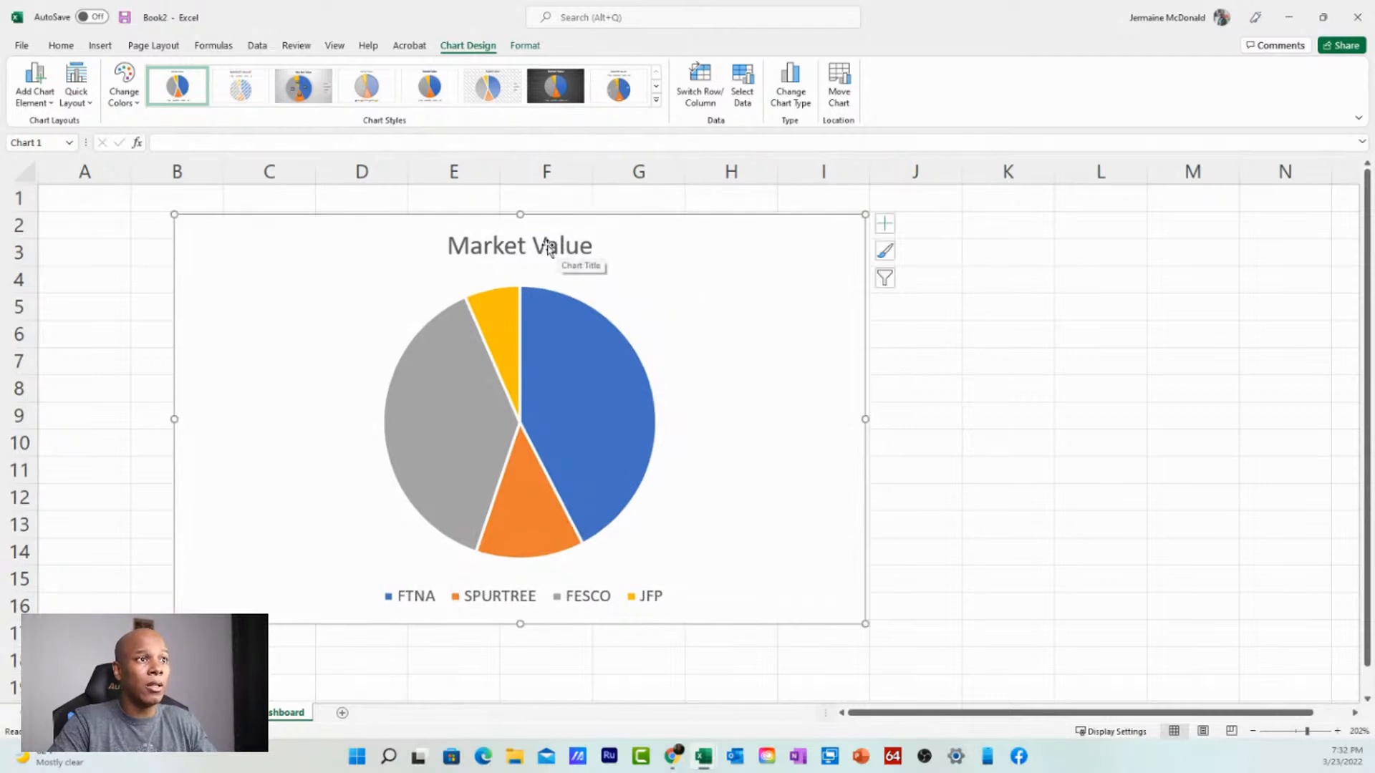
Step: Replace the pie chart's title with Stock Allocation
left_click(520, 245)
double_click(520, 245)
double_click(520, 244)
left_click(528, 247)
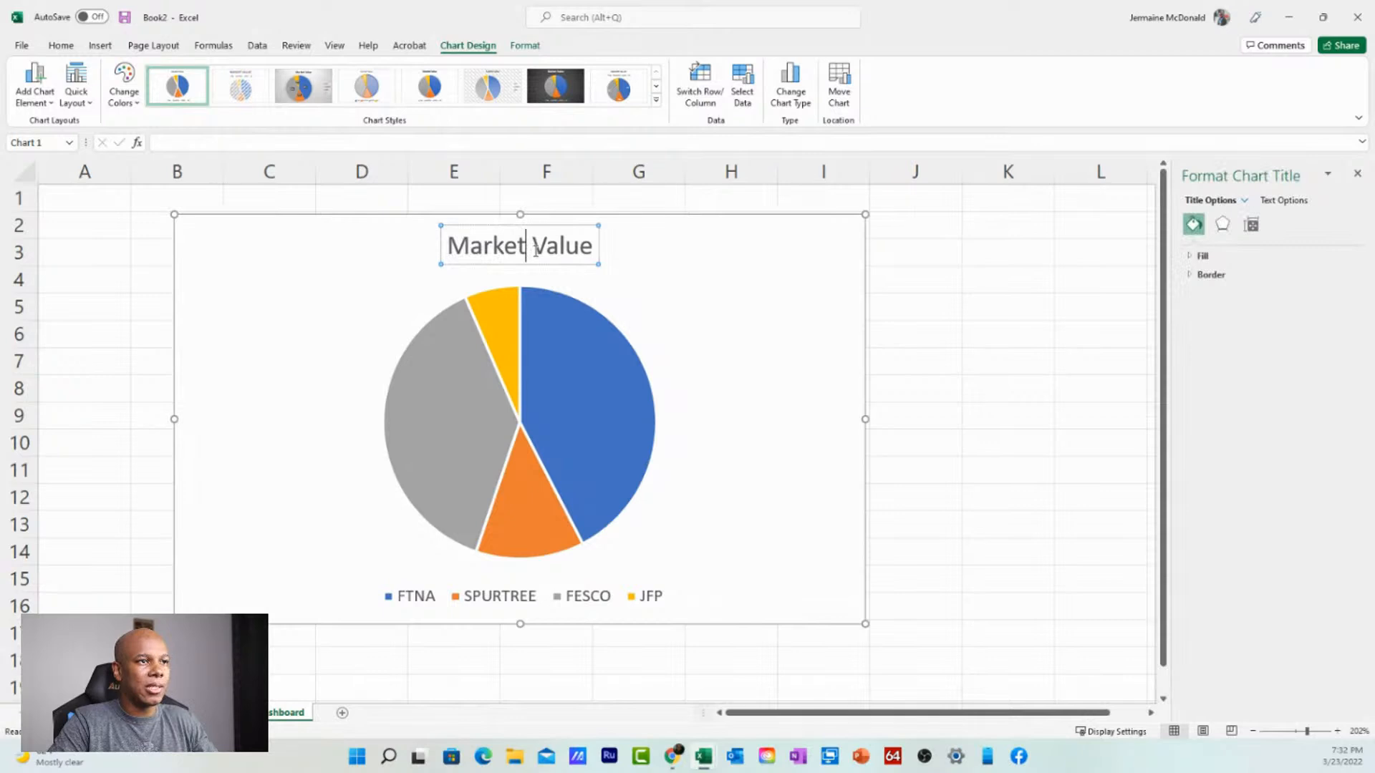
left_click_drag(534, 247, 446, 248)
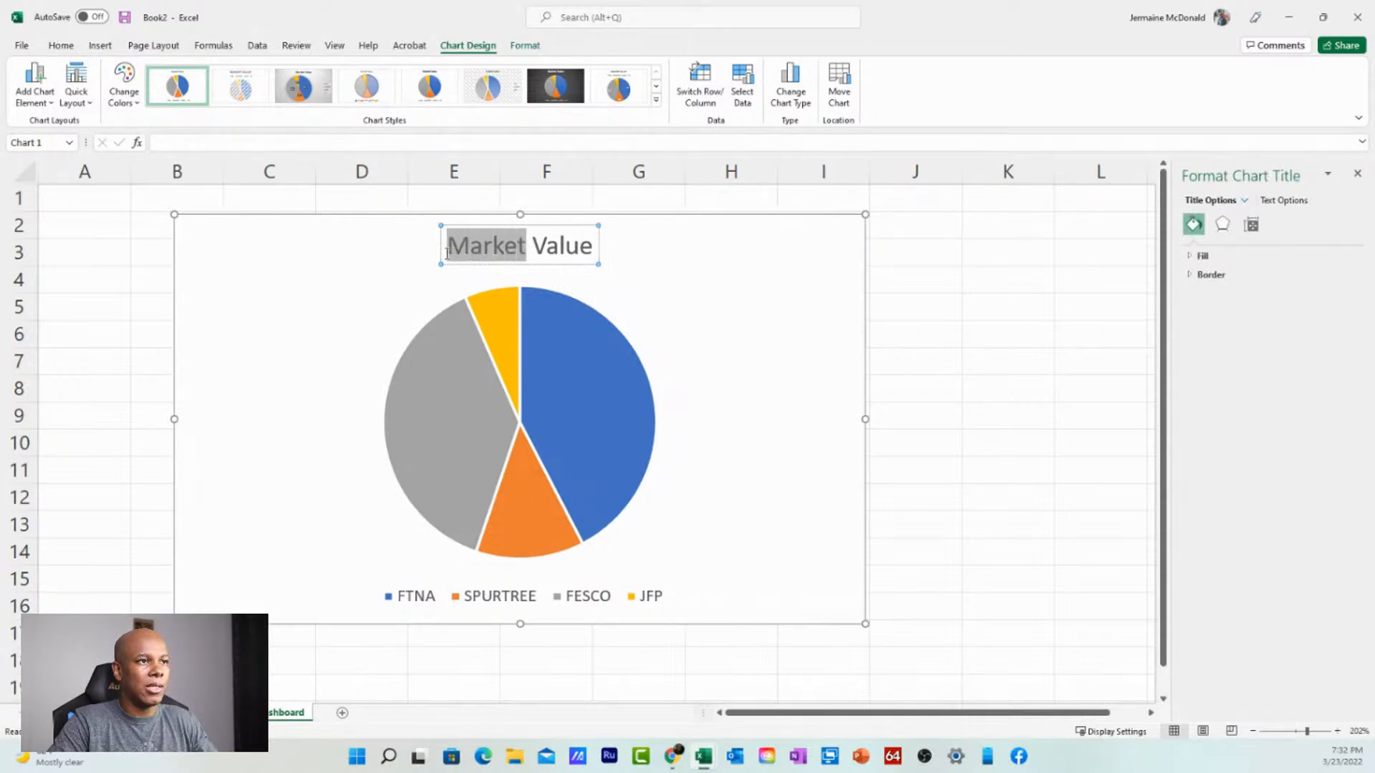
left_click(573, 248)
left_click_drag(592, 245, 484, 251)
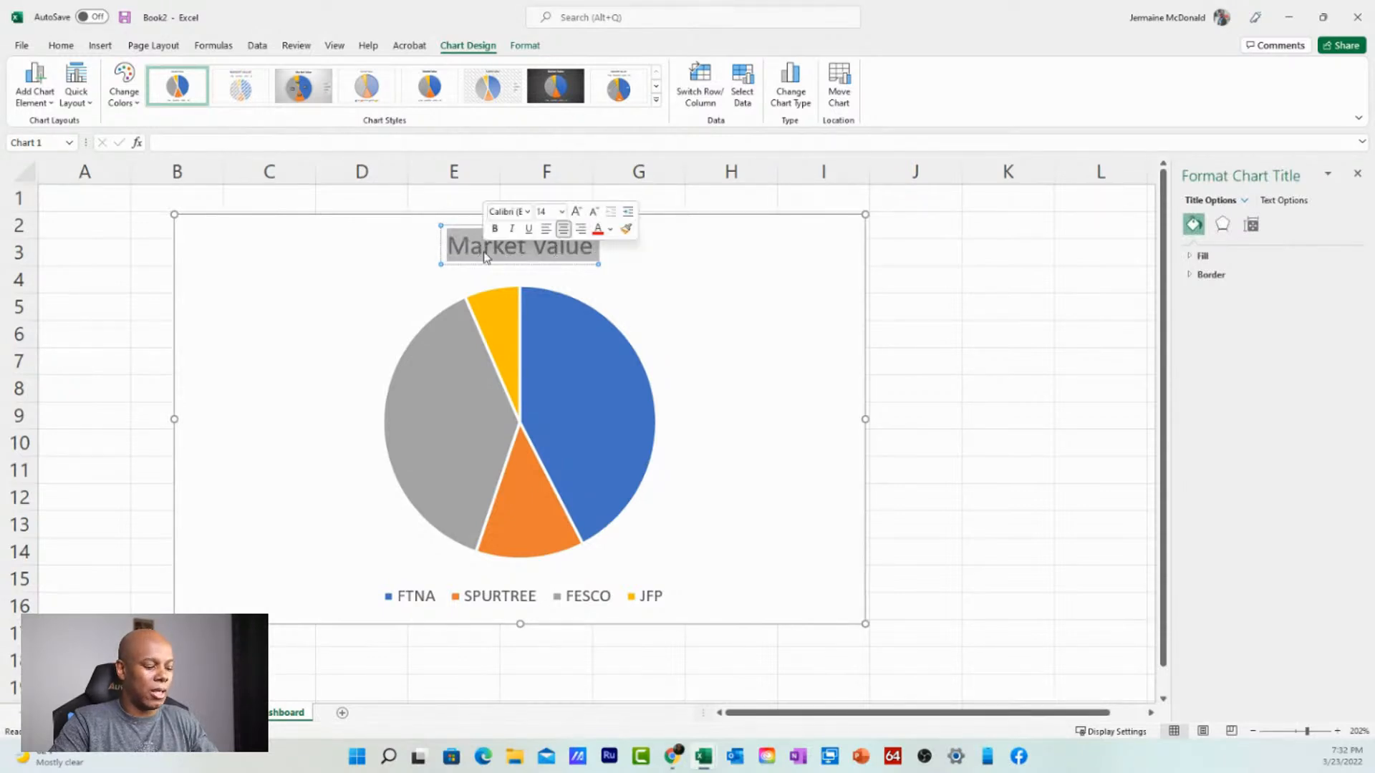
type("Stock Al")
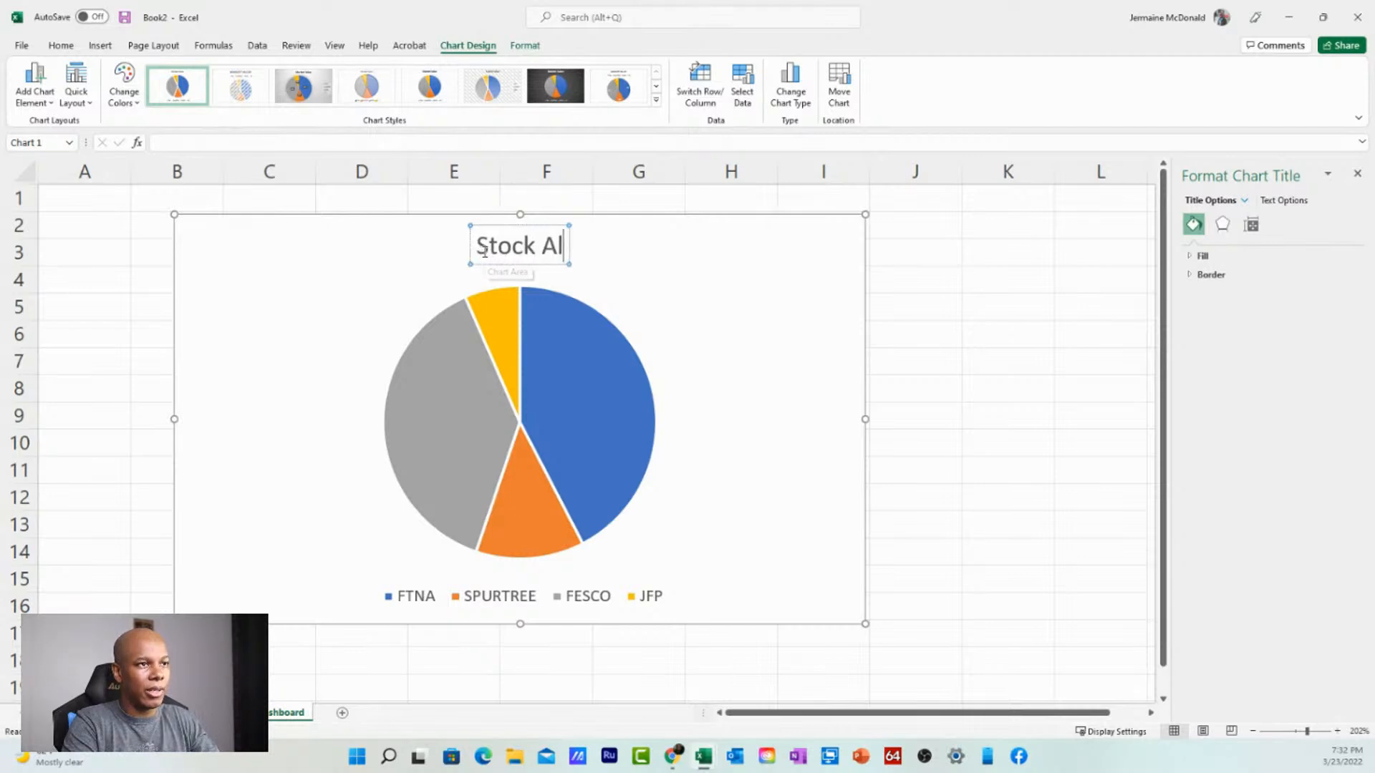
type("location")
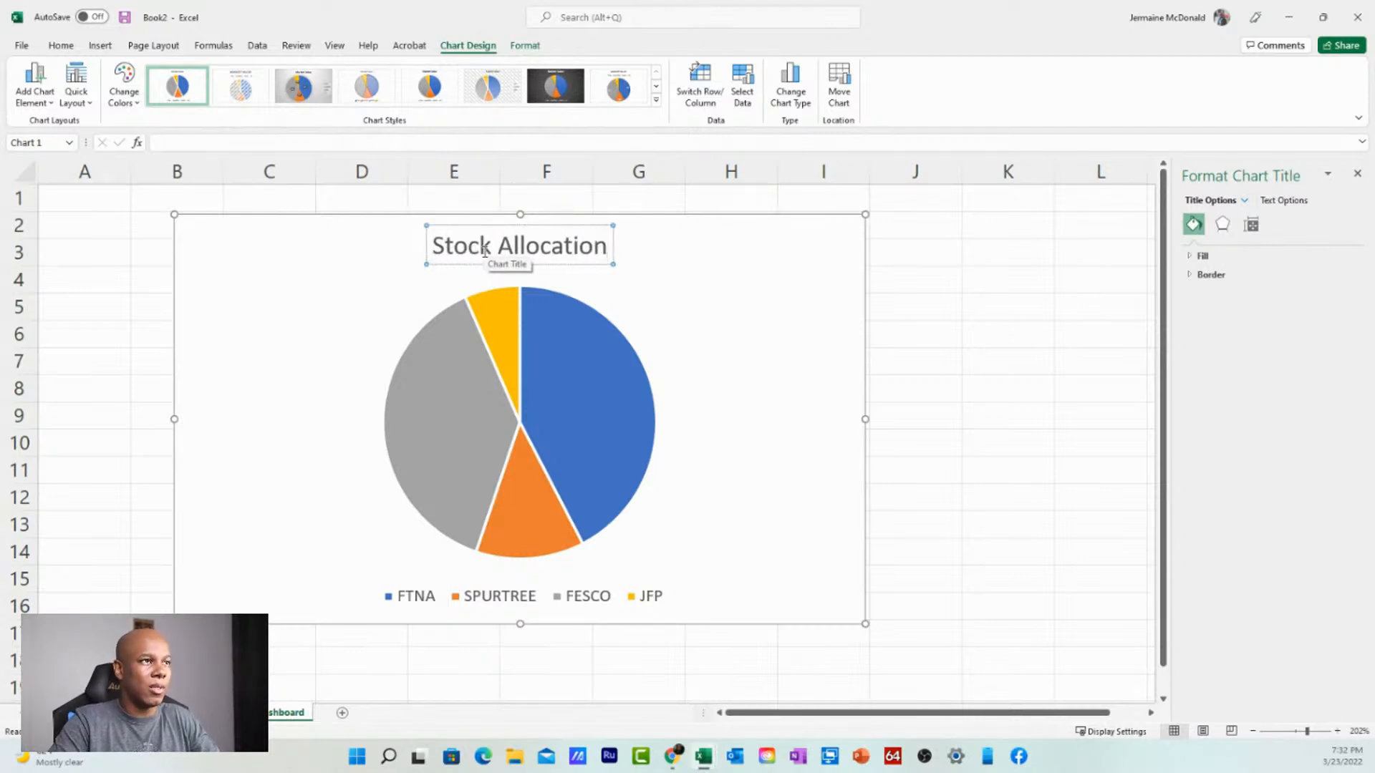
Step: Apply the chart style with a grey gradient background and dark-boxed percentage labels to the Stock Allocation pie chart
left_click(320, 99)
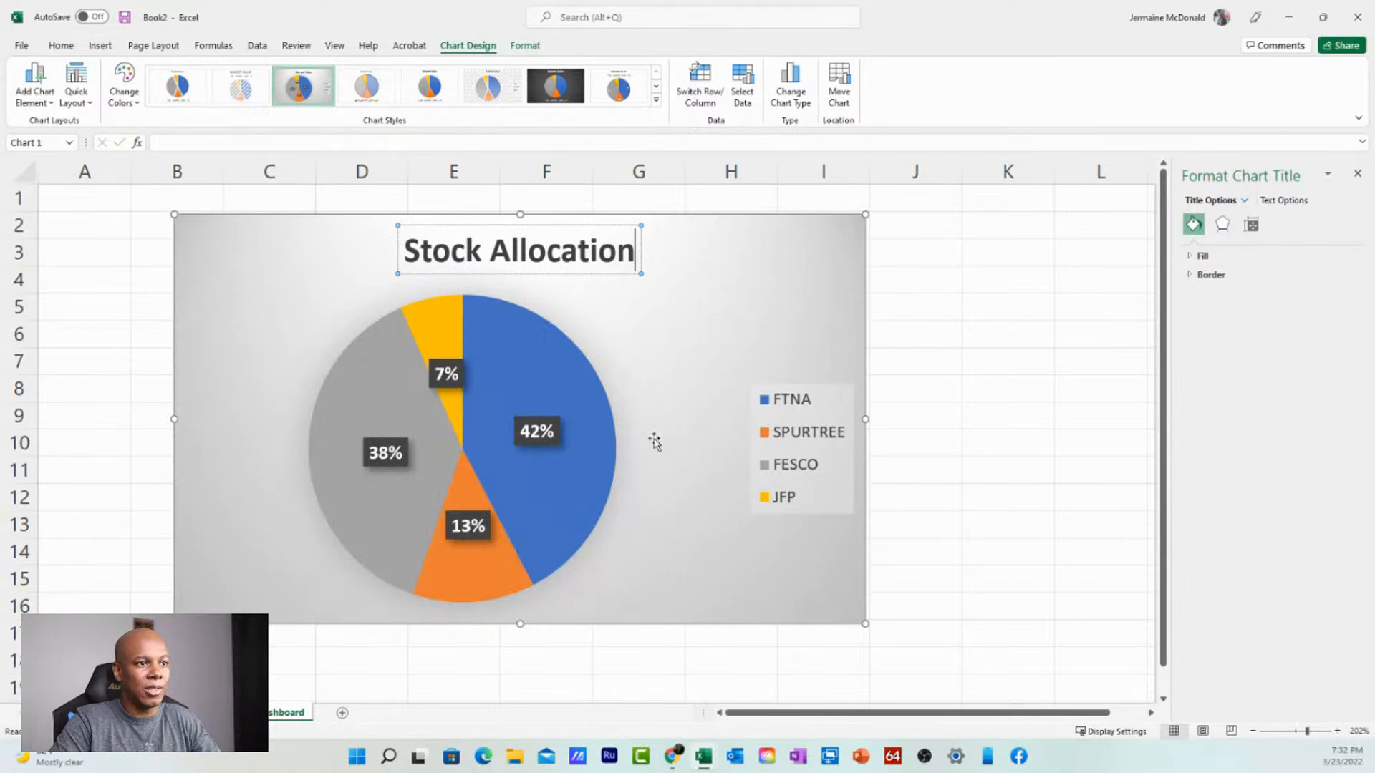
left_click(945, 343)
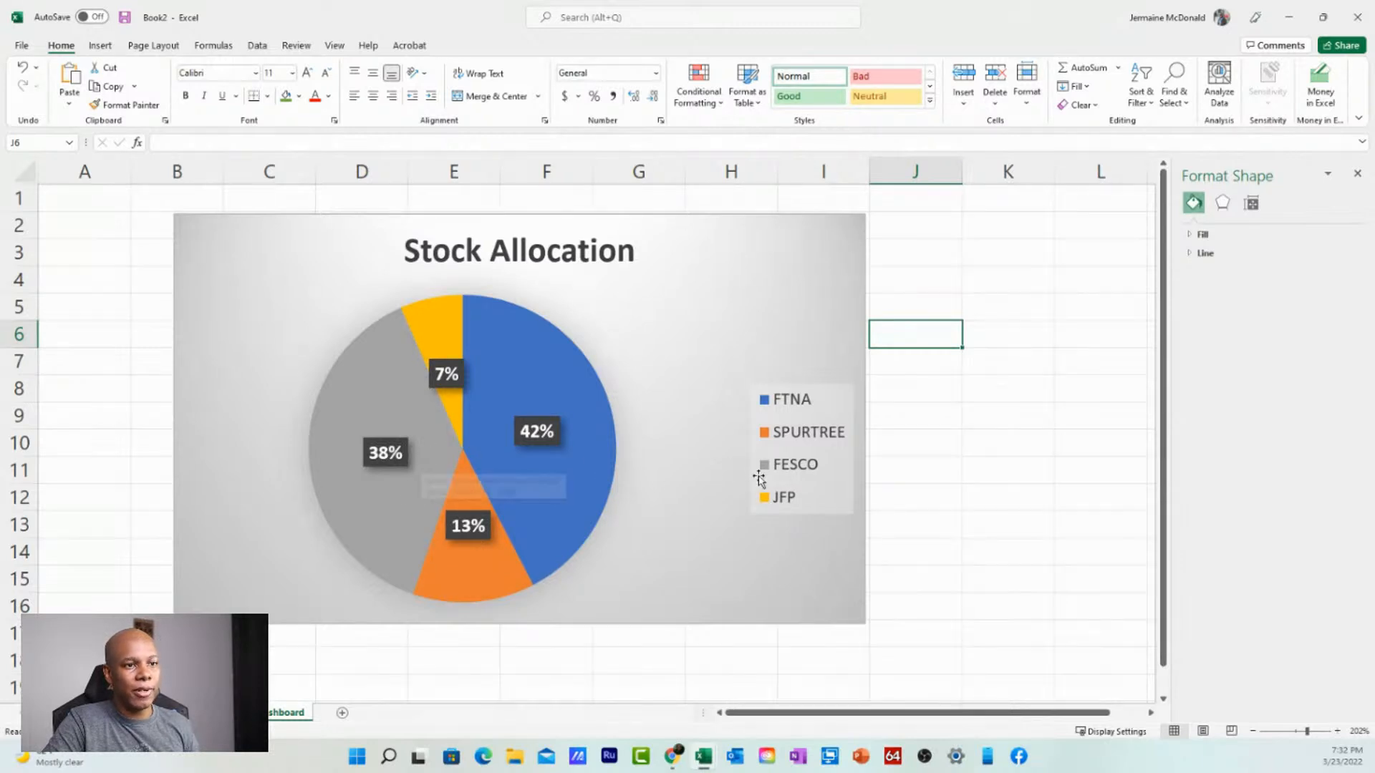
mouse_move(525, 397)
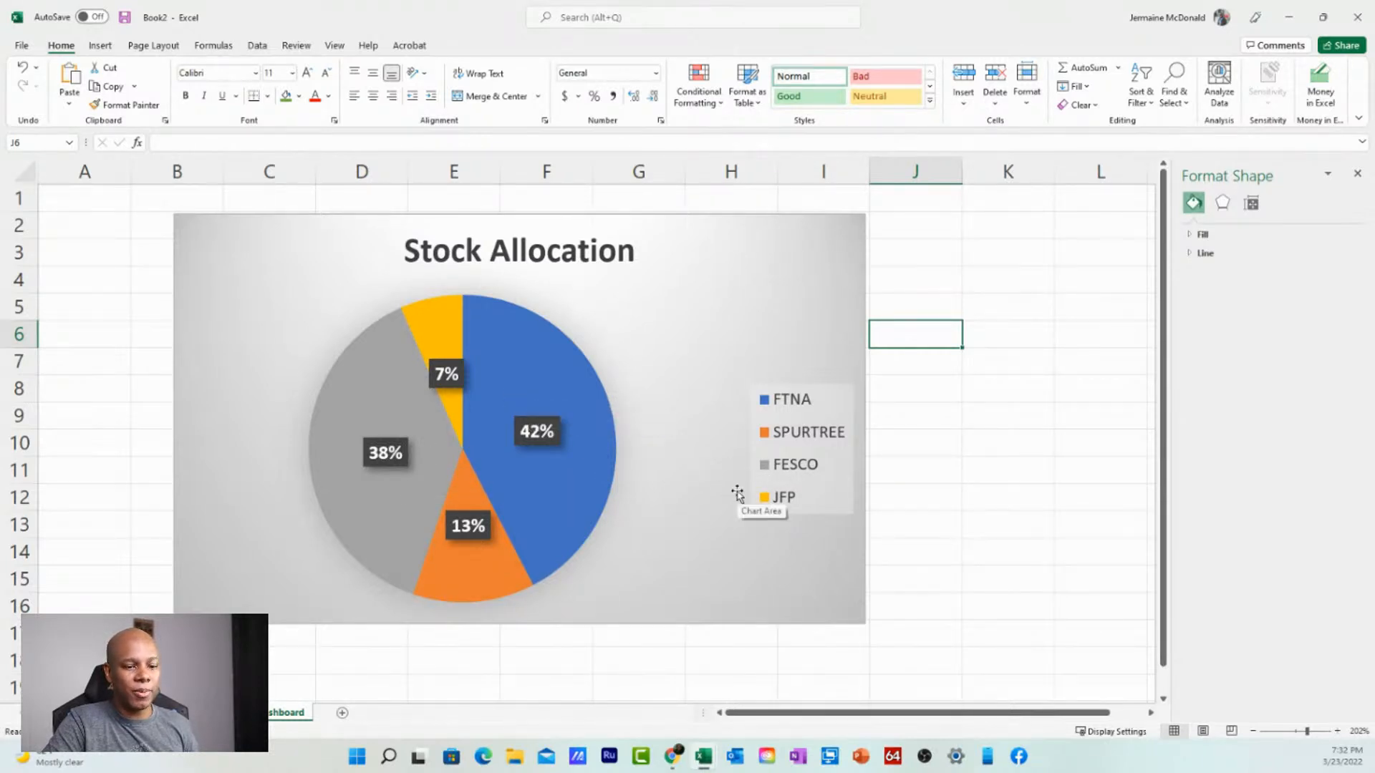
left_click(703, 420)
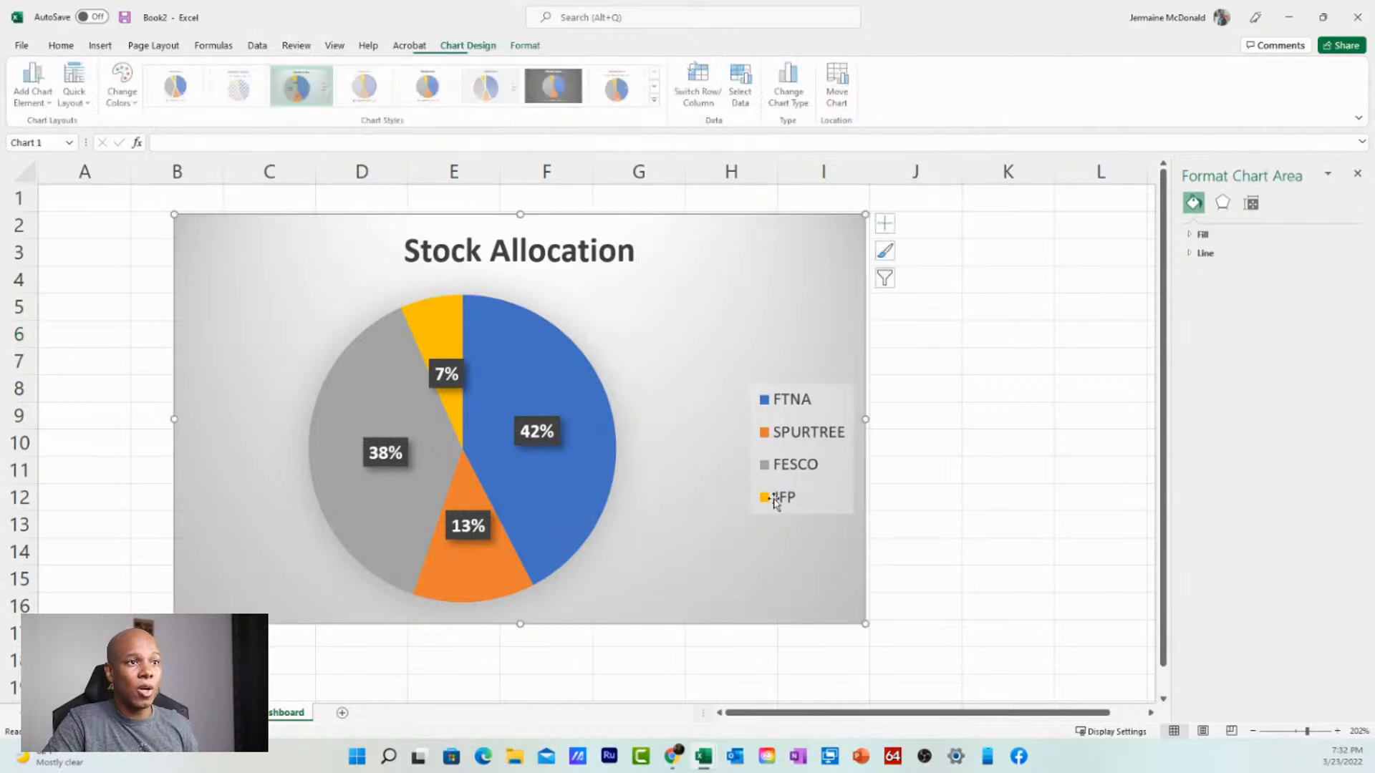
Step: Shrink the Stock Allocation pie chart and reposition it so that it covers about columns A to E and rows 2 to 14
left_click_drag(865, 623, 616, 544)
left_click_drag(462, 282, 332, 284)
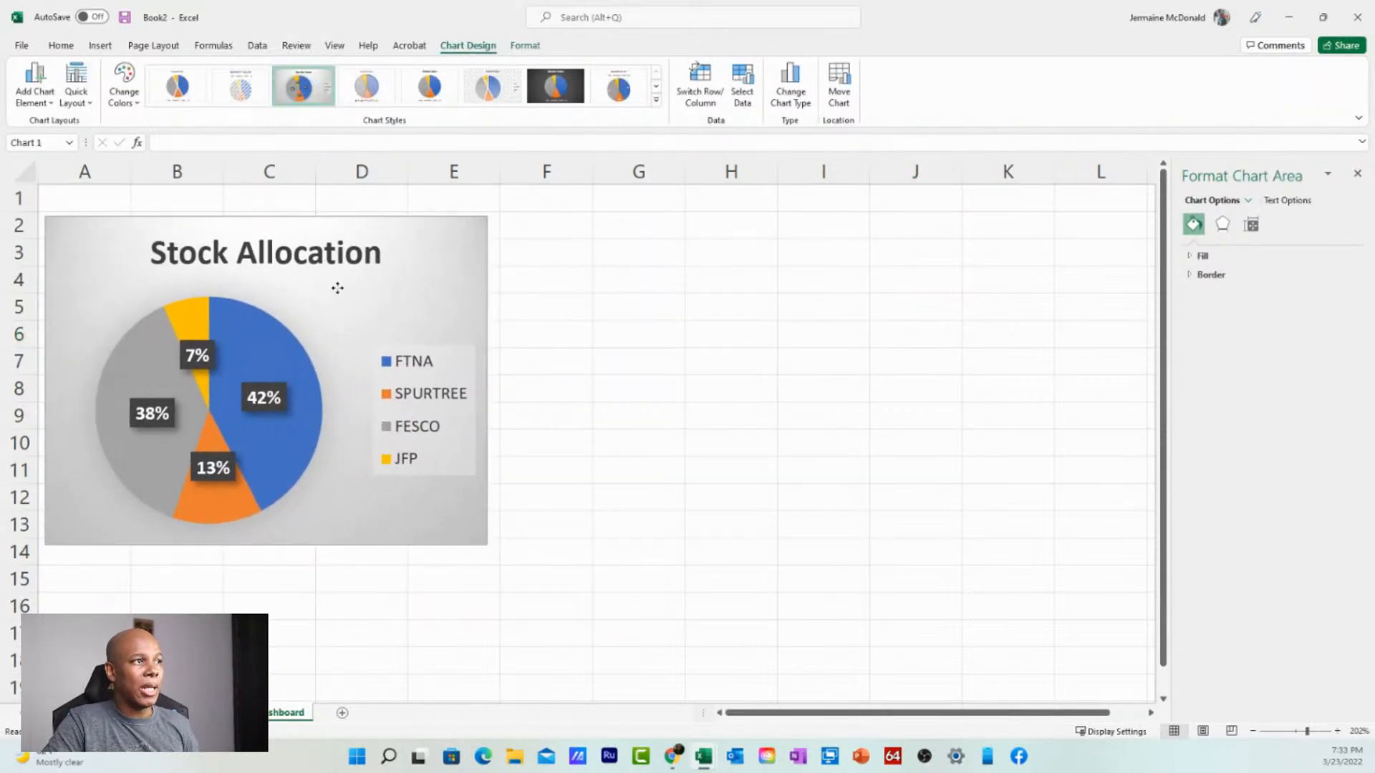
left_click(711, 350)
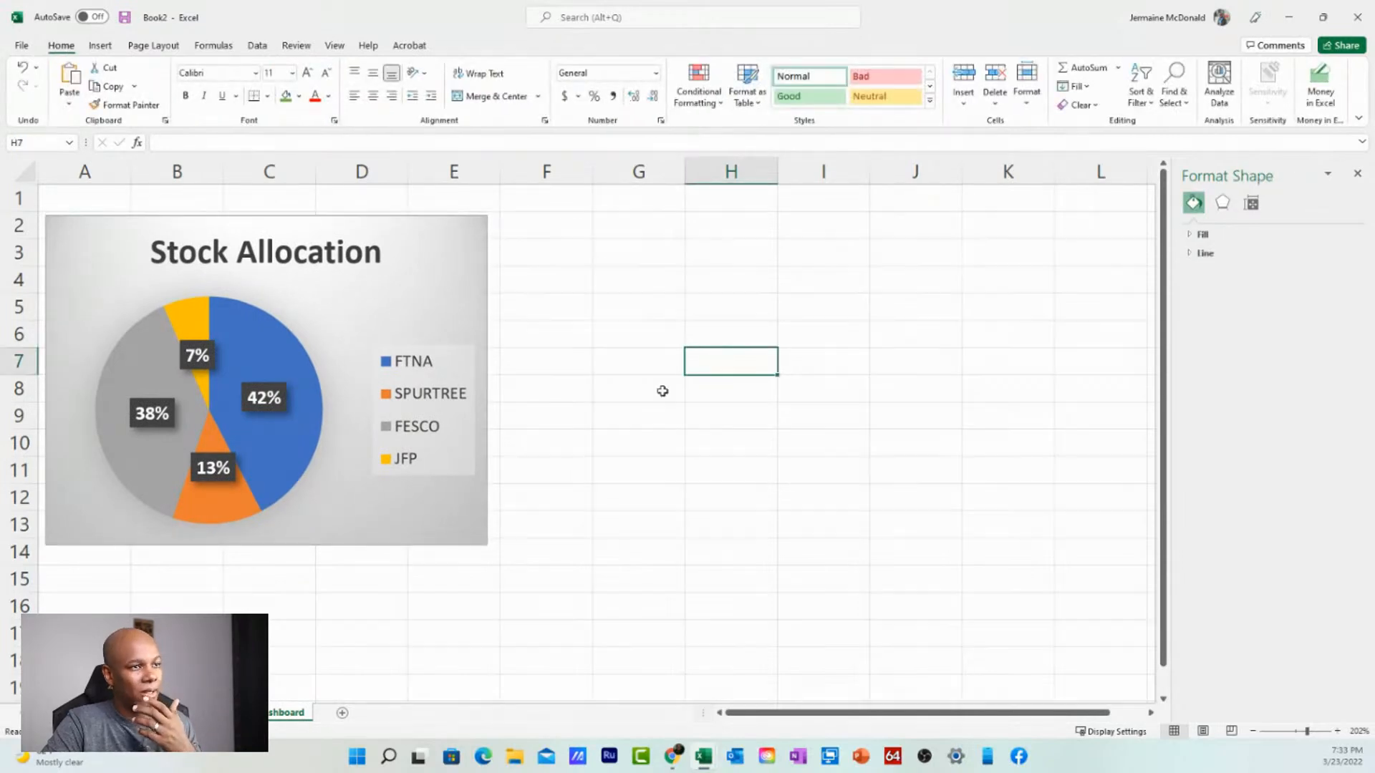
left_click(478, 542)
left_click_drag(485, 544, 494, 554)
left_click(671, 513)
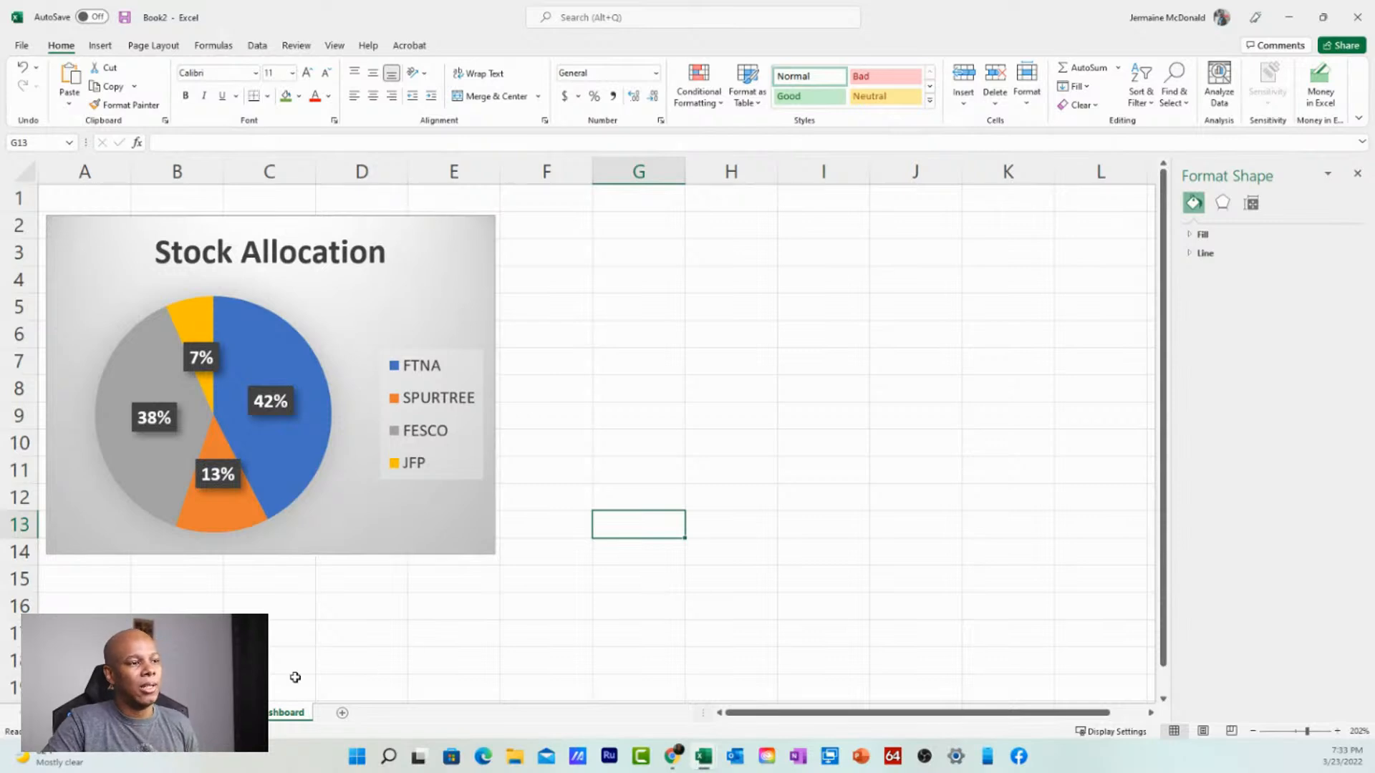
Step: Return to the sheet with the stock holdings table and close the Format Shape pane
left_click(212, 713)
left_click(855, 530)
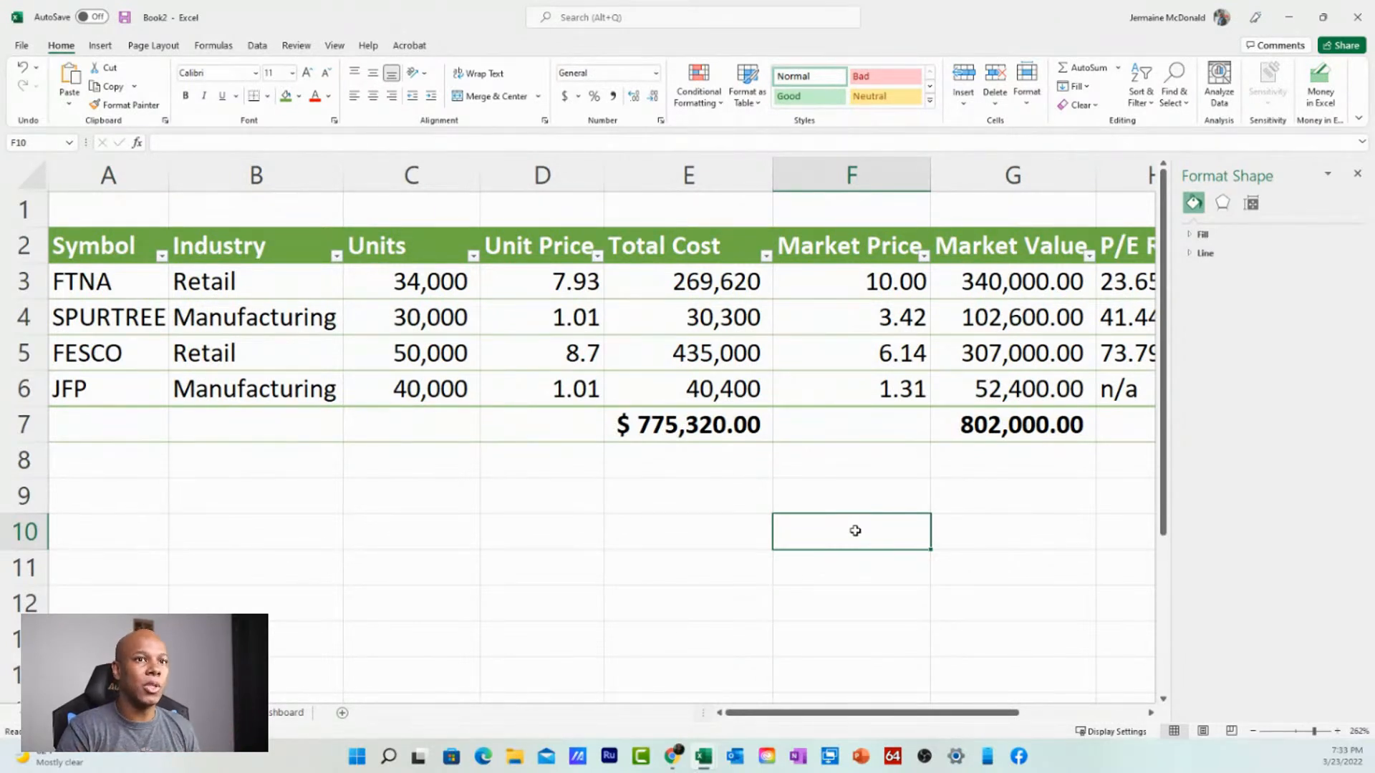
left_click(1357, 174)
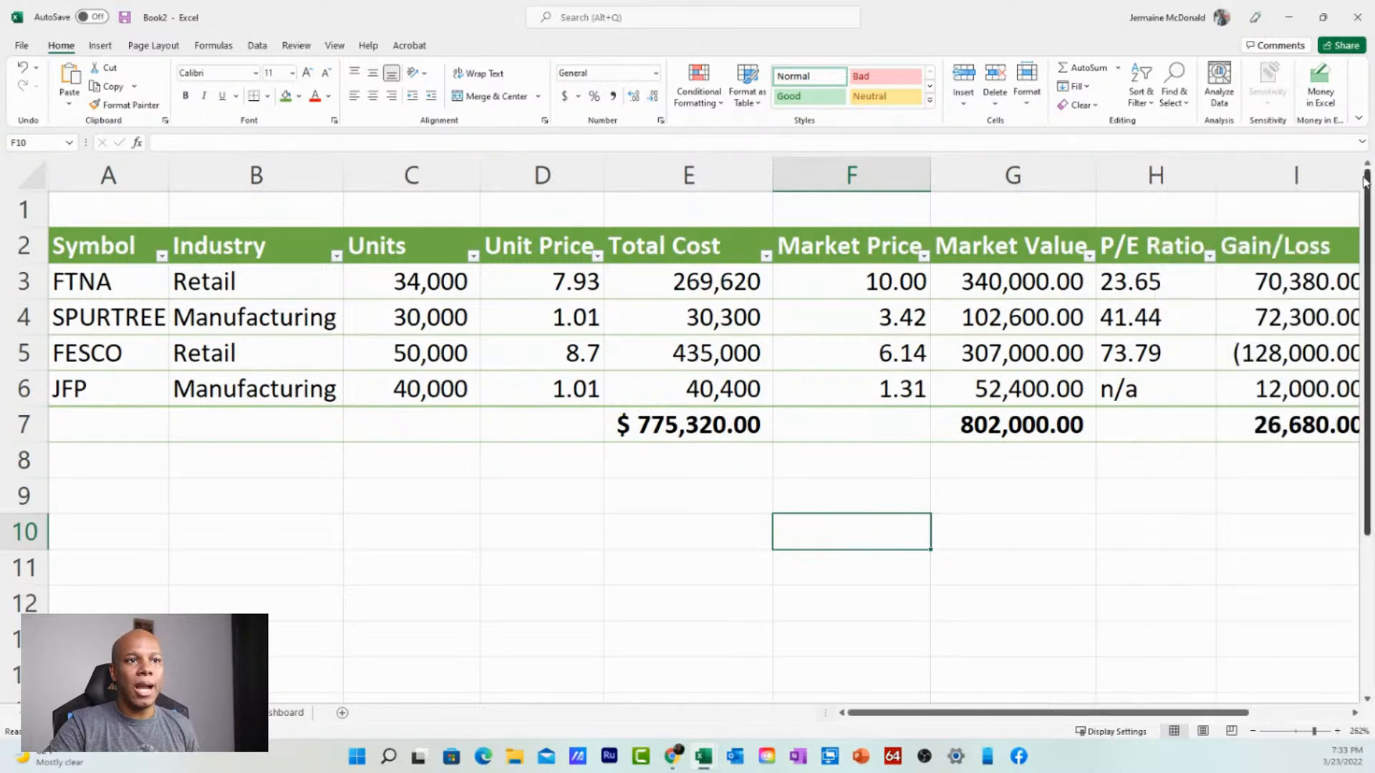
left_click_drag(877, 713, 968, 720)
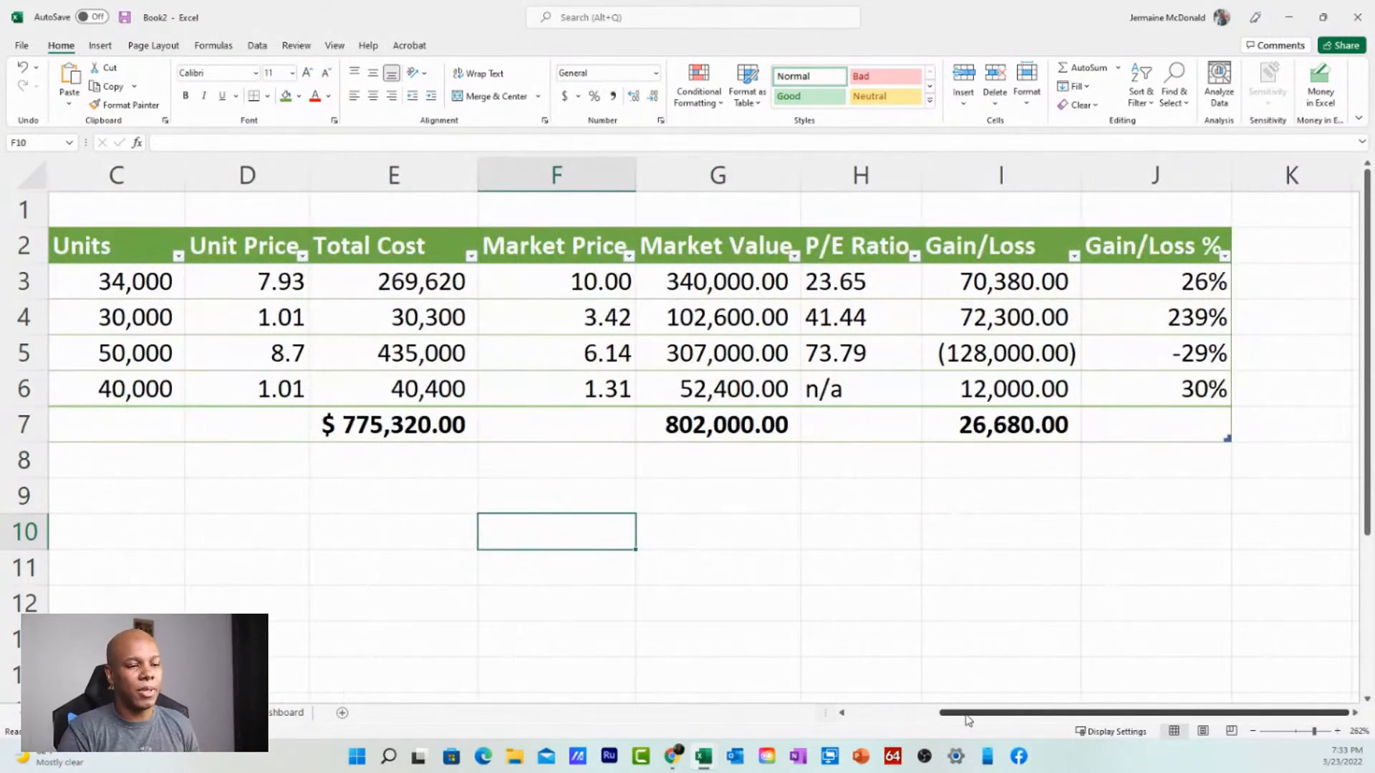